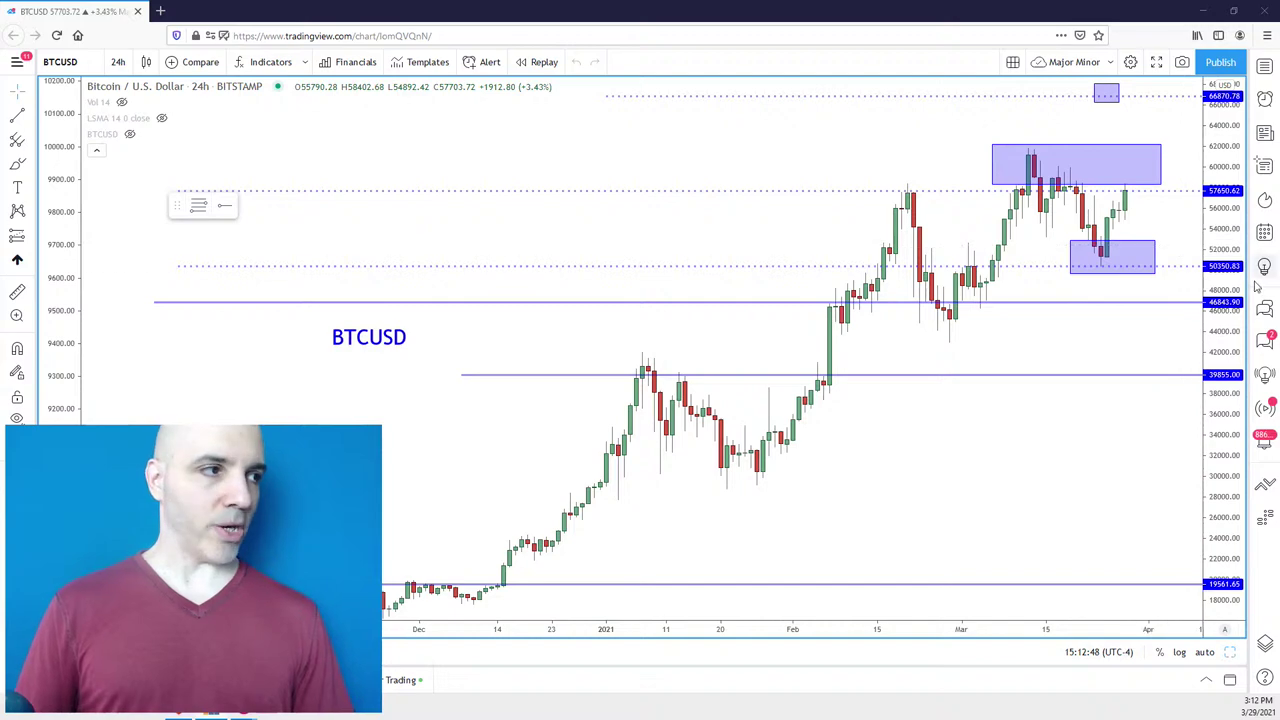
Draw a rectangle around the late-March low, spanning prices from about 49197 to 53385.
scroll(1140, 212, up, 2)
scroll(1155, 225, up, 2)
scroll(1159, 240, up, 1)
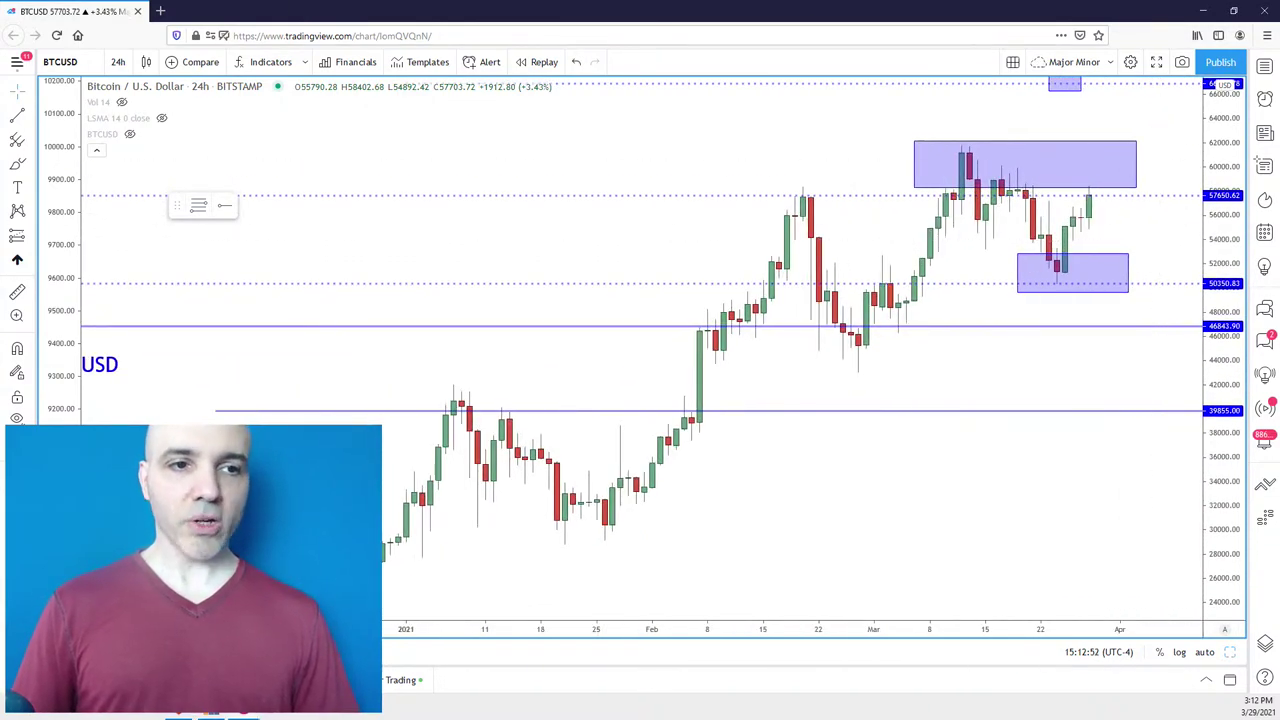
click(32, 166)
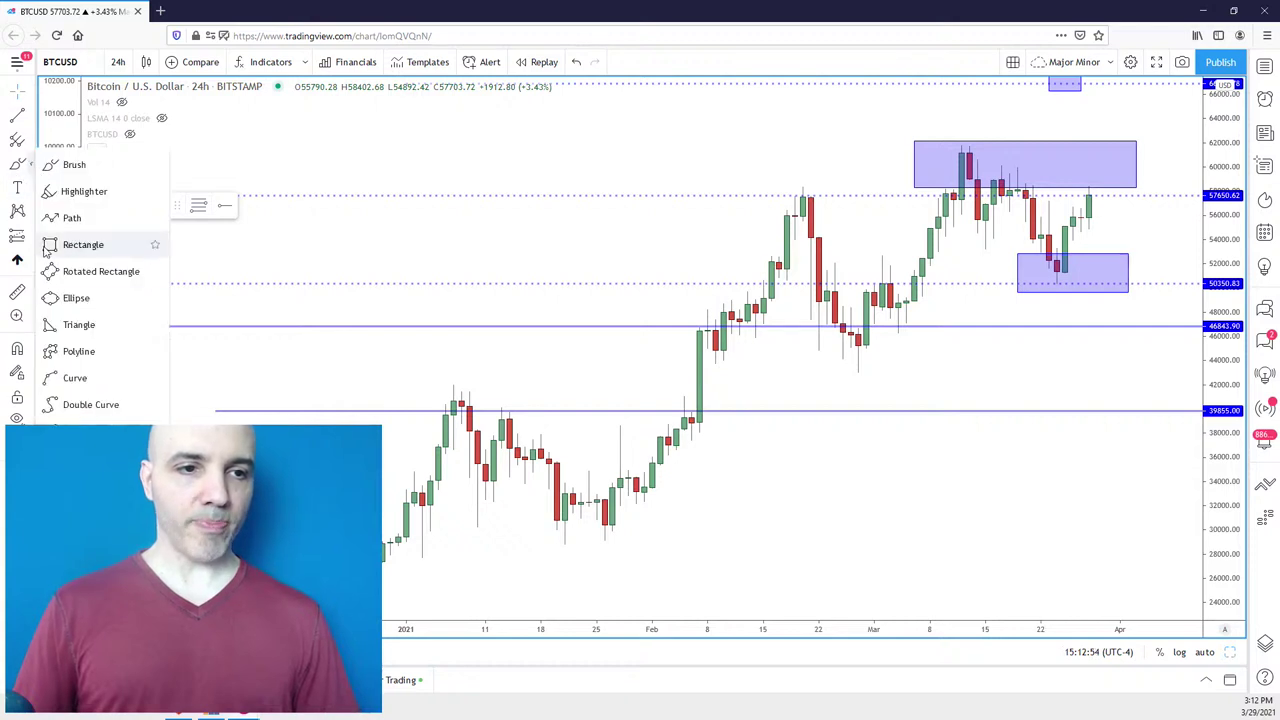
click(80, 244)
drag(1081, 297, 1040, 246)
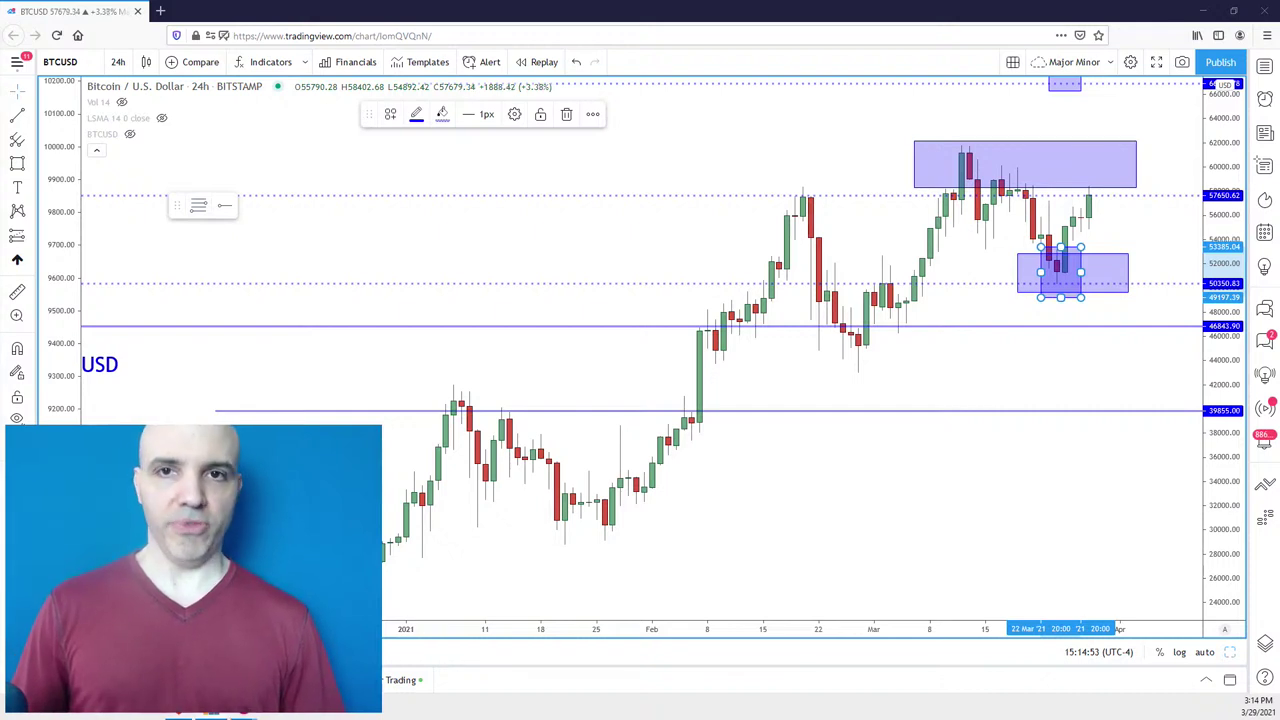
Narrow the wide rectangle at the 50350.83 level so it spans only about 22 to 26 March.
click(17, 163)
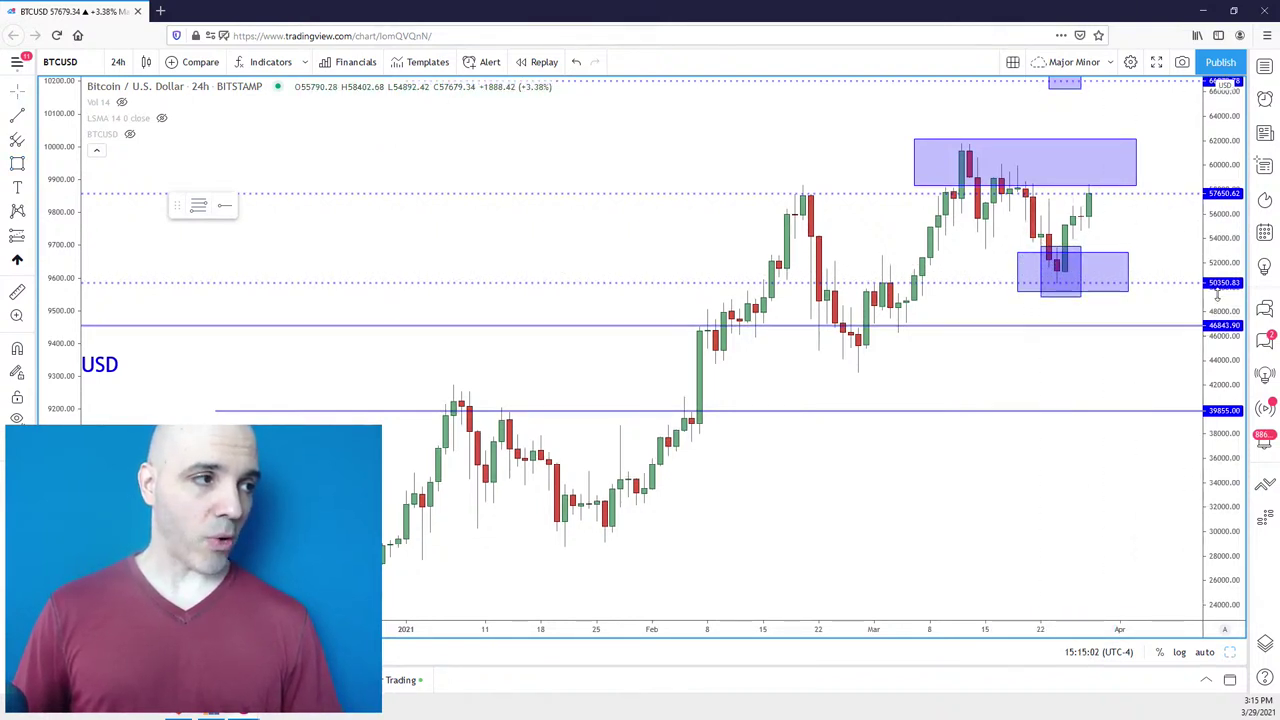
drag(1236, 327, 1149, 137)
scroll(1154, 249, up, 3)
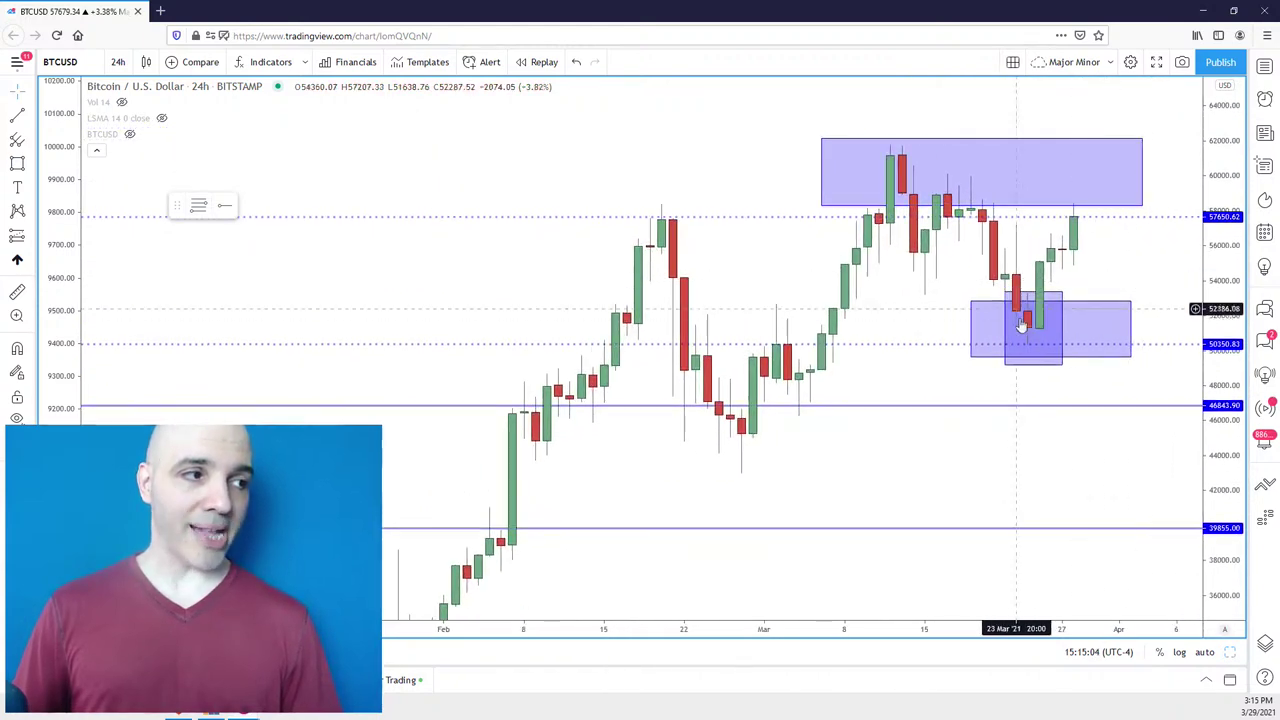
drag(970, 330, 993, 328)
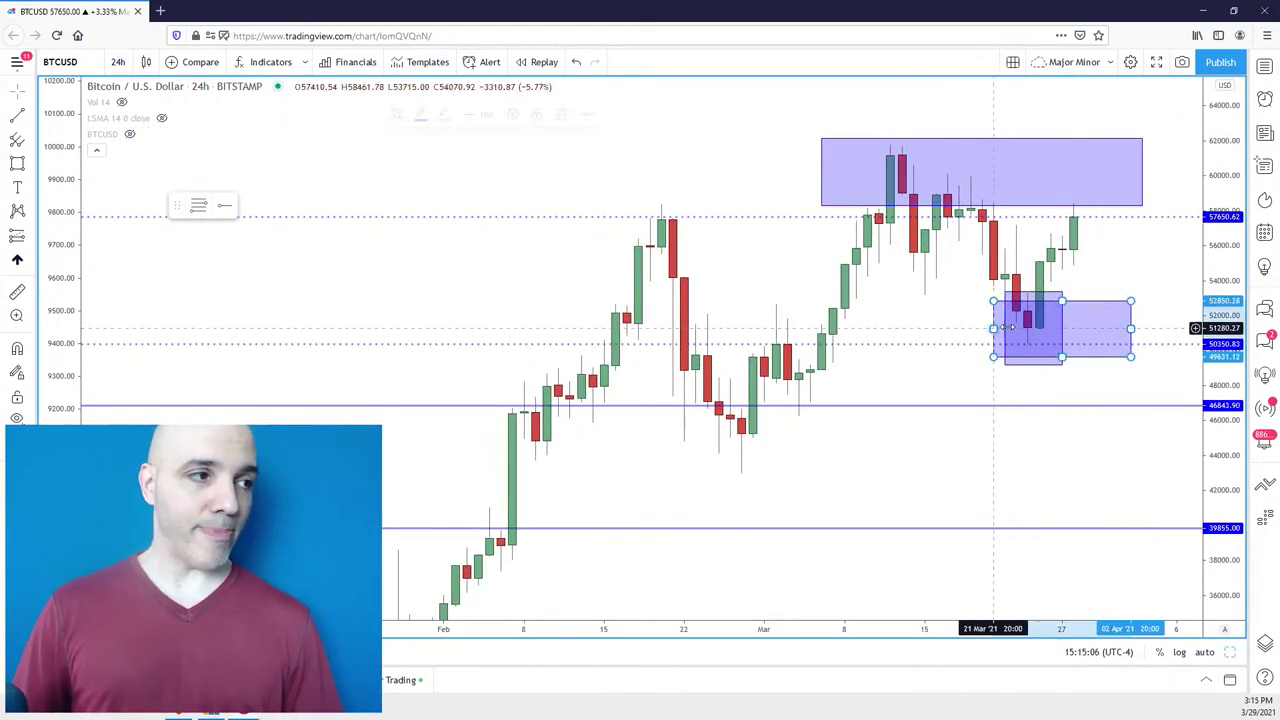
drag(1130, 328, 1074, 327)
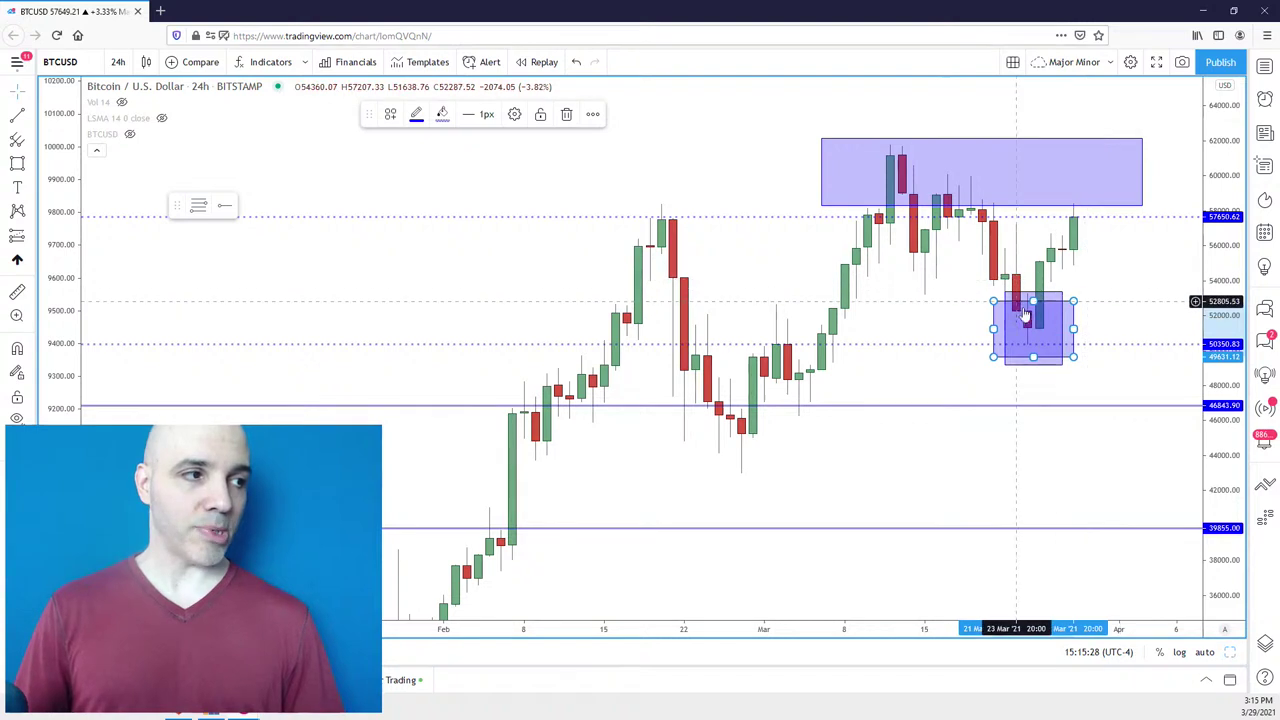
drag(1073, 329, 1004, 328)
click(1066, 326)
Draw rectangles around the latest candle, from about 56580 to 59211, and around the February peak at the 57650.62 level.
scroll(1111, 320, up, 3)
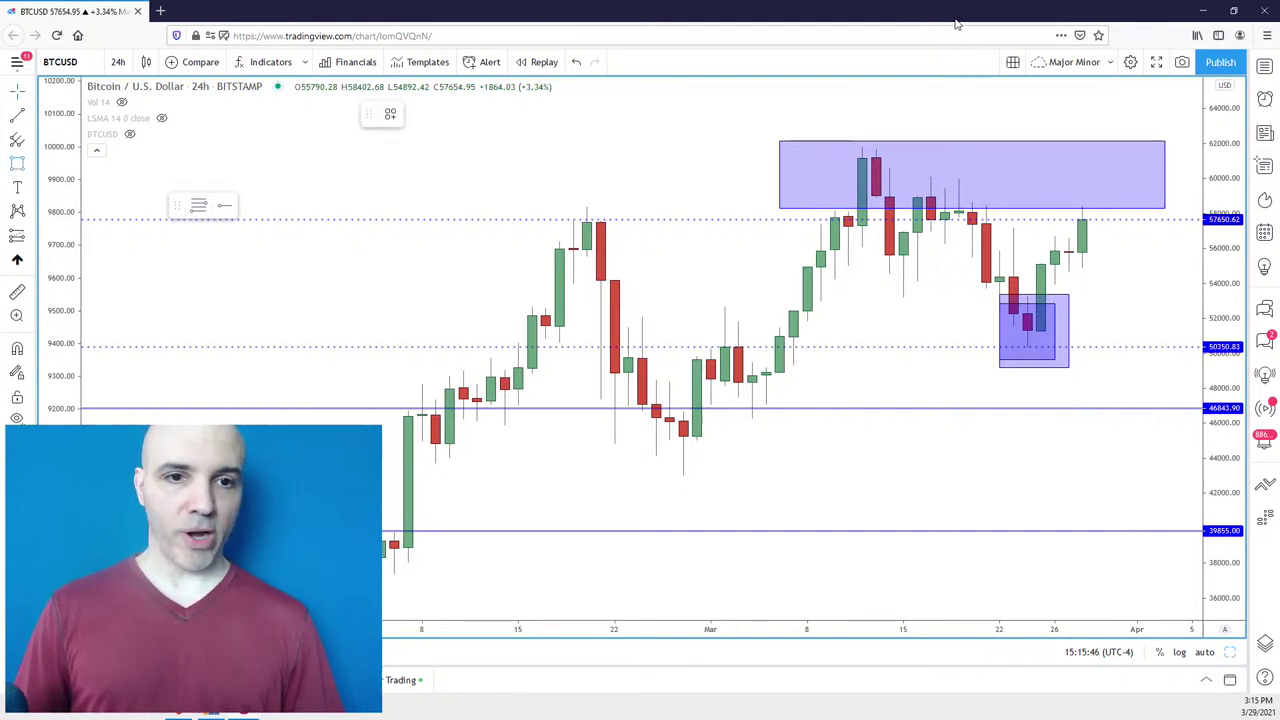
drag(1109, 238, 1054, 190)
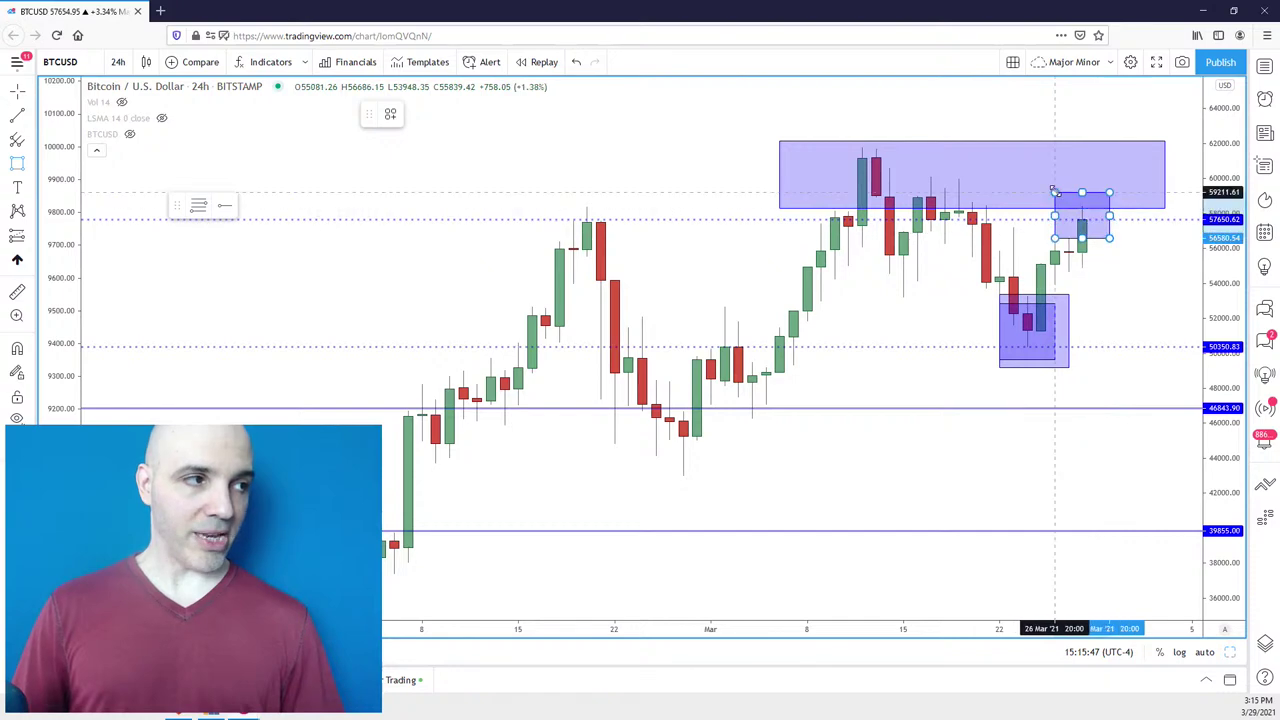
click(1140, 285)
scroll(1120, 331, up, 3)
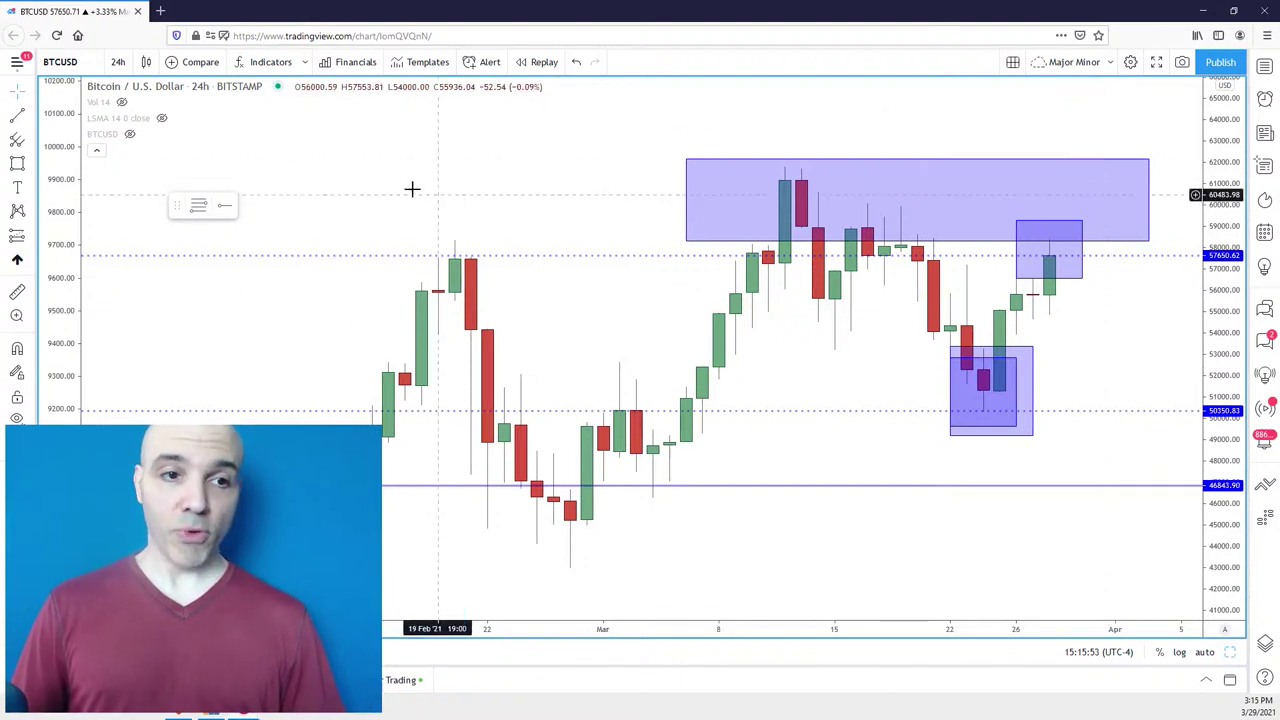
drag(488, 282, 421, 233)
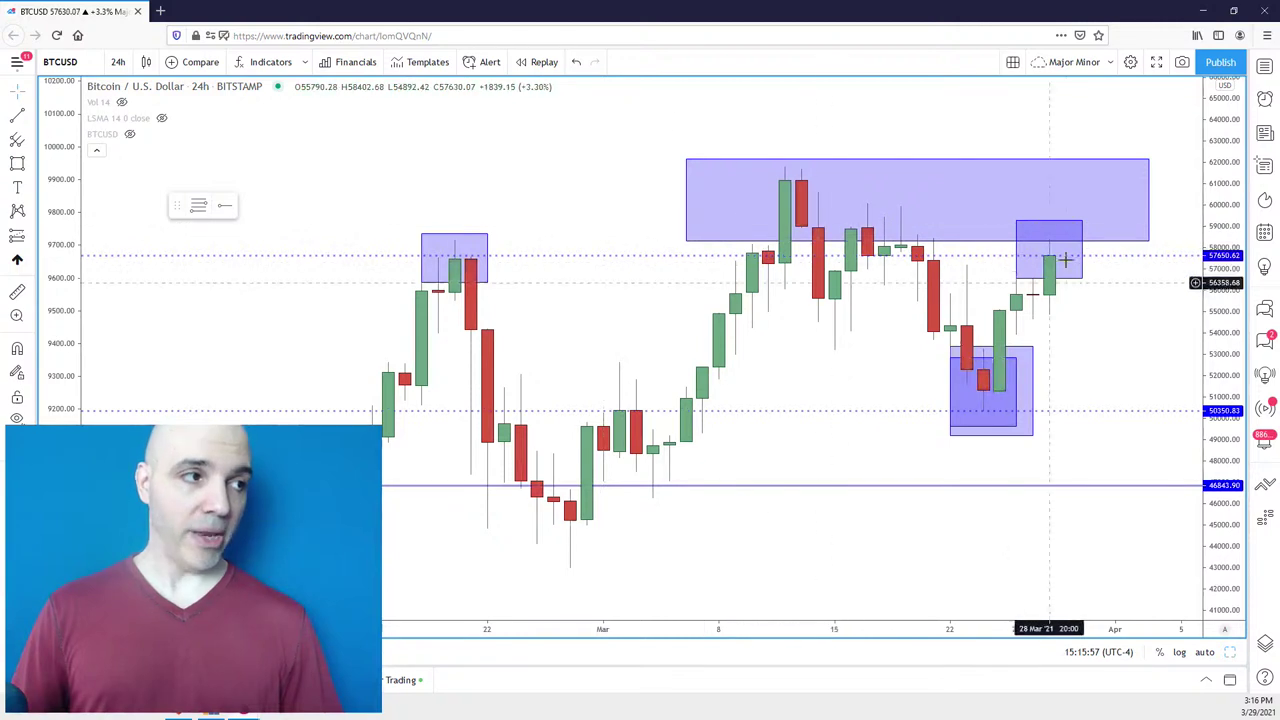
Extend the wide resistance rectangle above the March highs back to 28 February.
click(686, 201)
drag(686, 201, 588, 190)
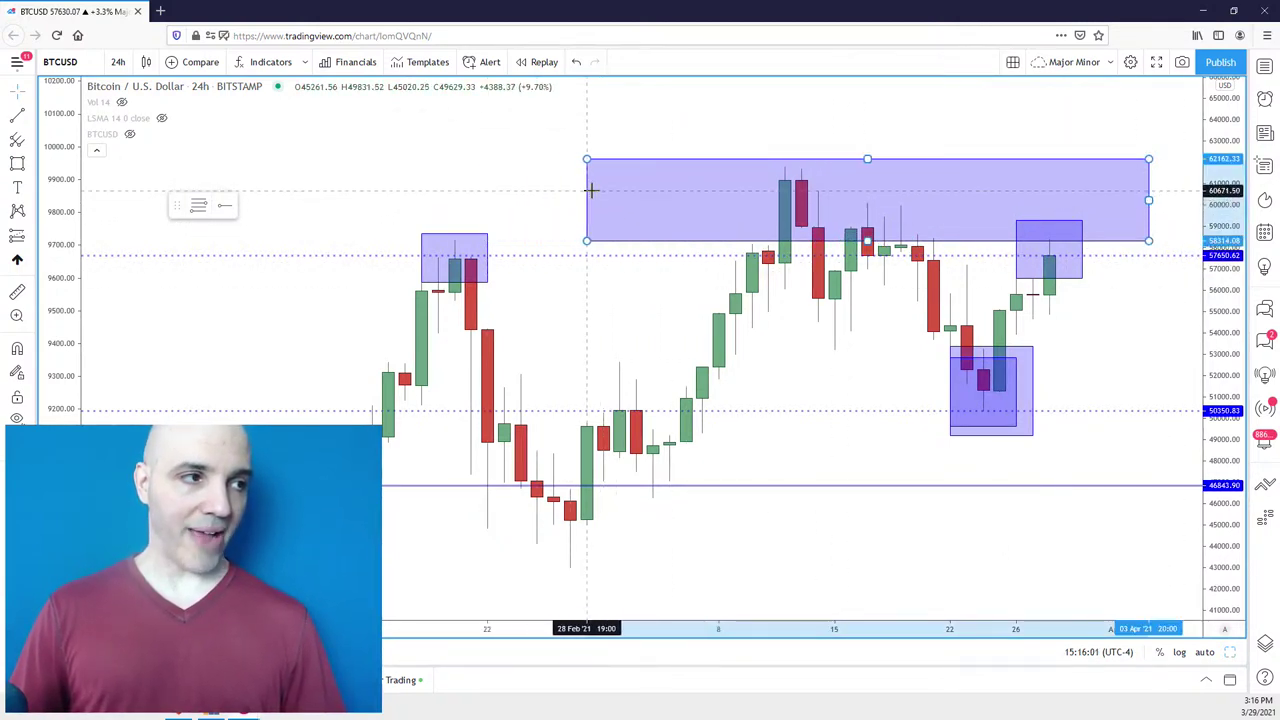
Draw a rectangle around the mid-March candles, from 16 to 20 March and about 57513 to 60205.
drag(1195, 360, 1149, 320)
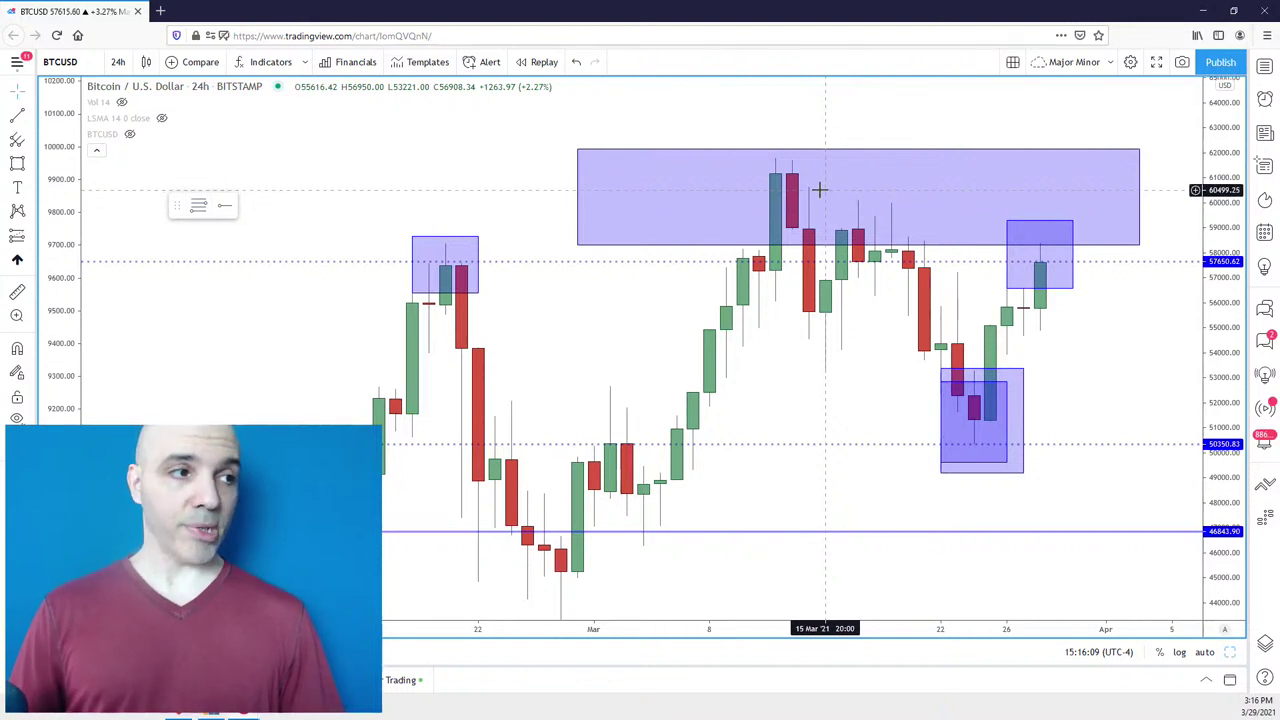
click(17, 163)
drag(908, 263, 841, 198)
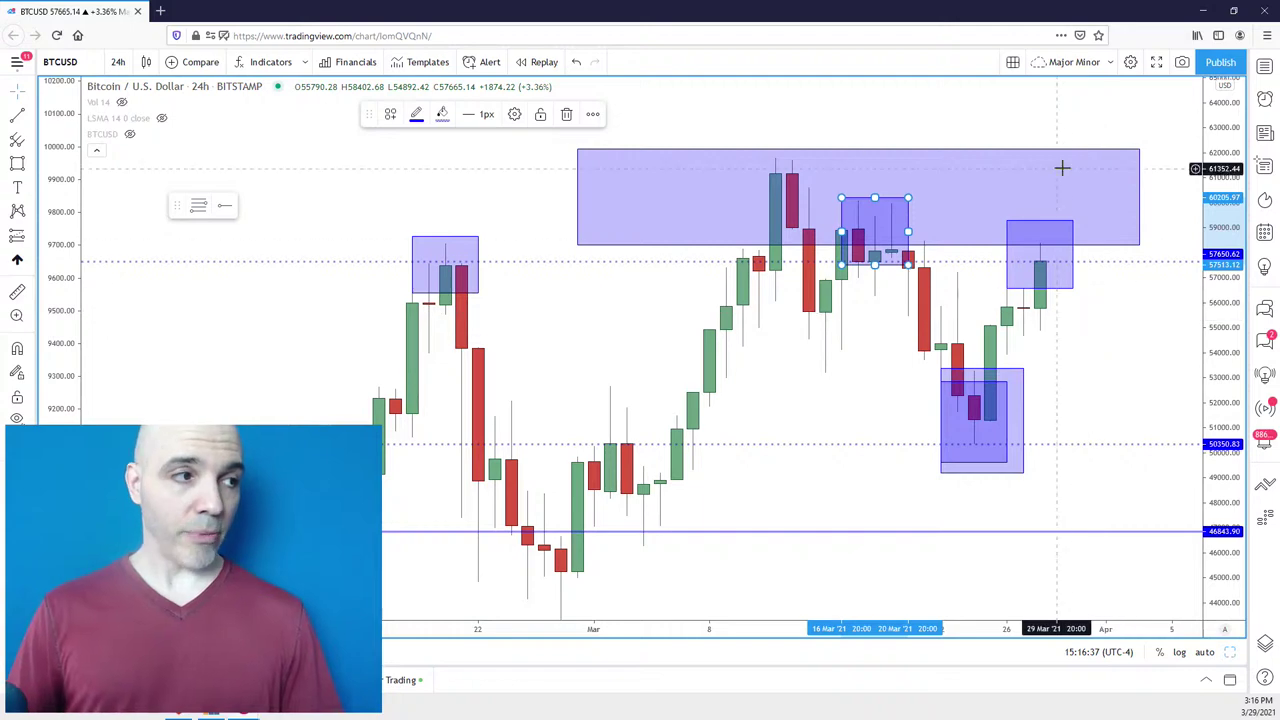
Examine the latest candles against the marked resistance zone, the 50350.83 support and the 66870.78 target above.
scroll(1100, 320, down, 2)
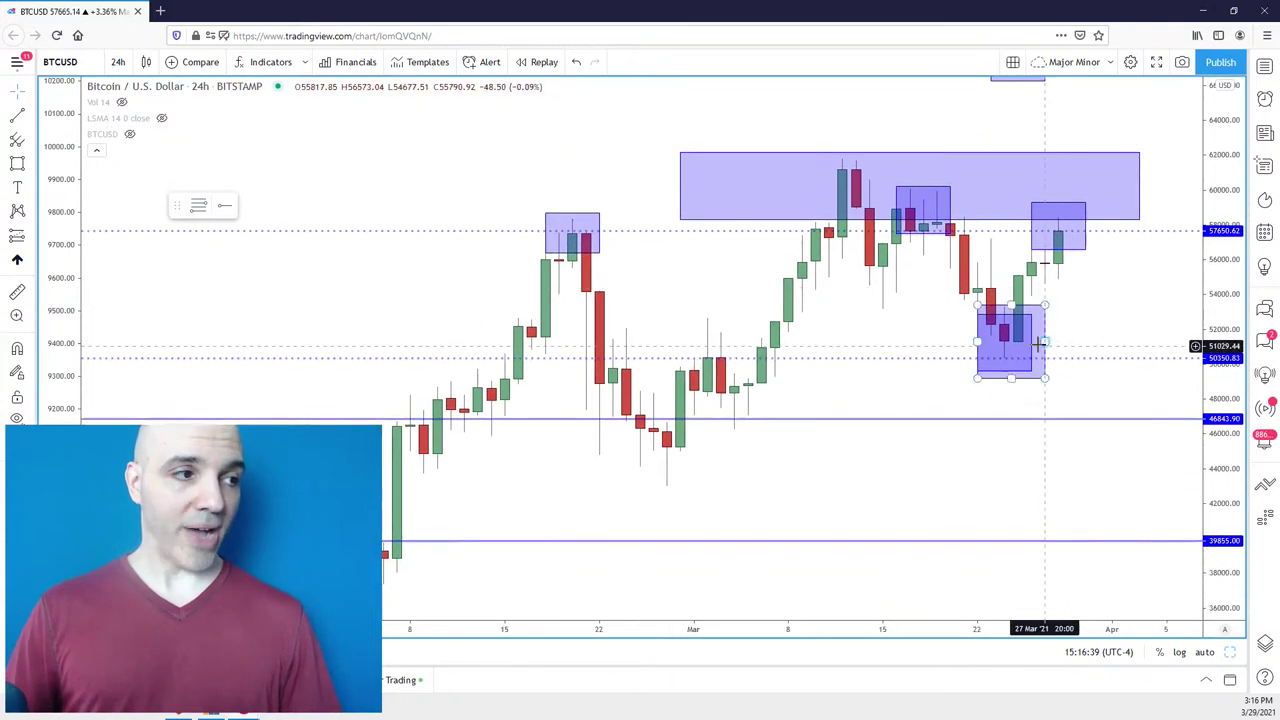
drag(1074, 323, 1058, 334)
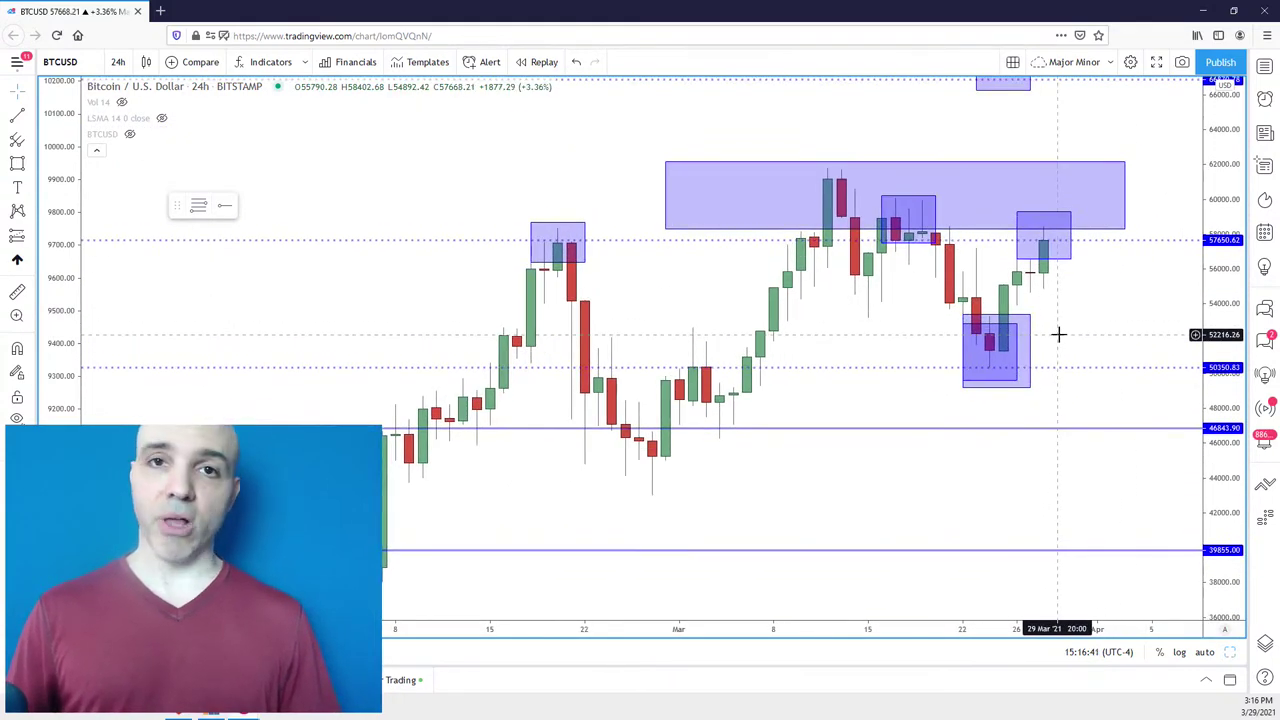
drag(1086, 309, 1160, 223)
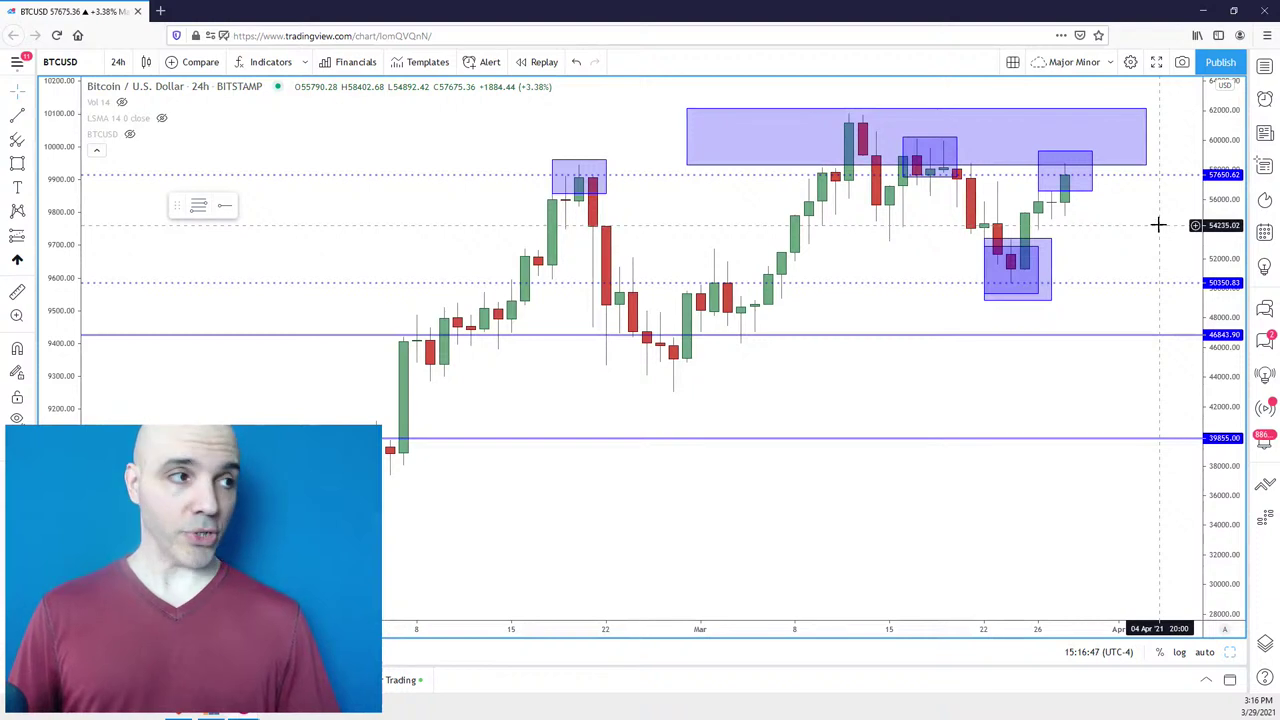
drag(1126, 261, 1120, 282)
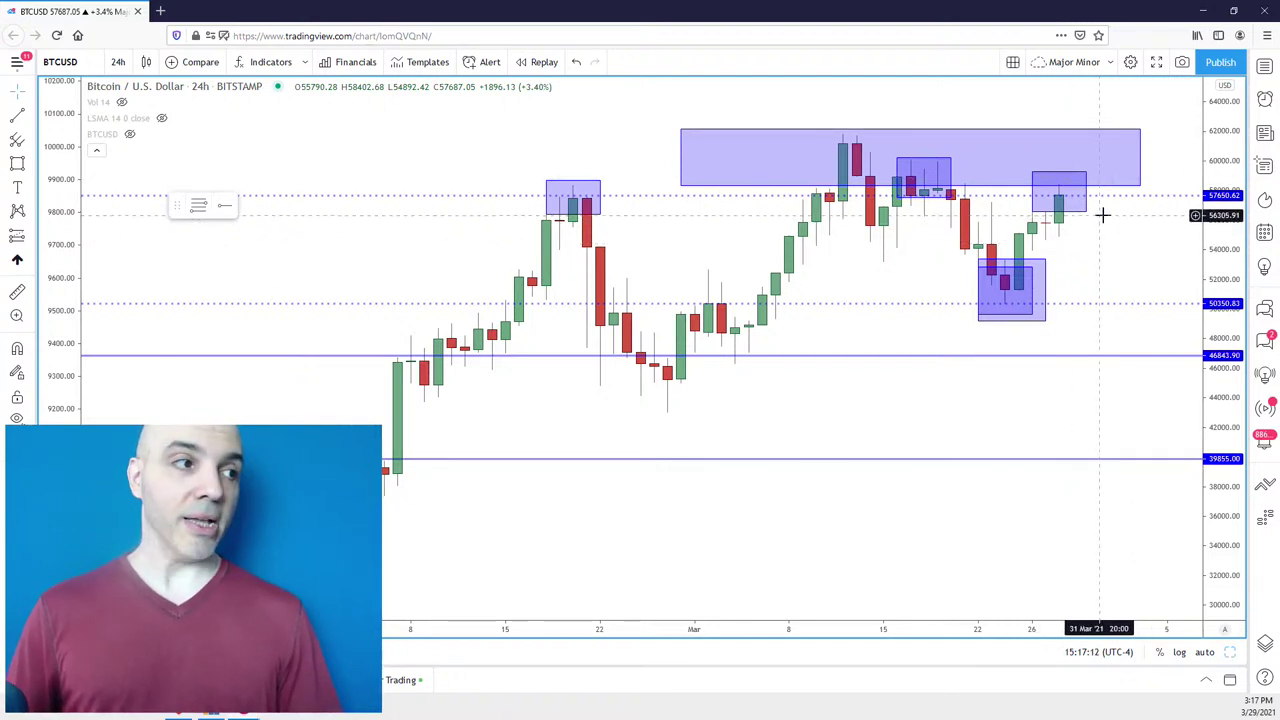
drag(1121, 216, 1111, 234)
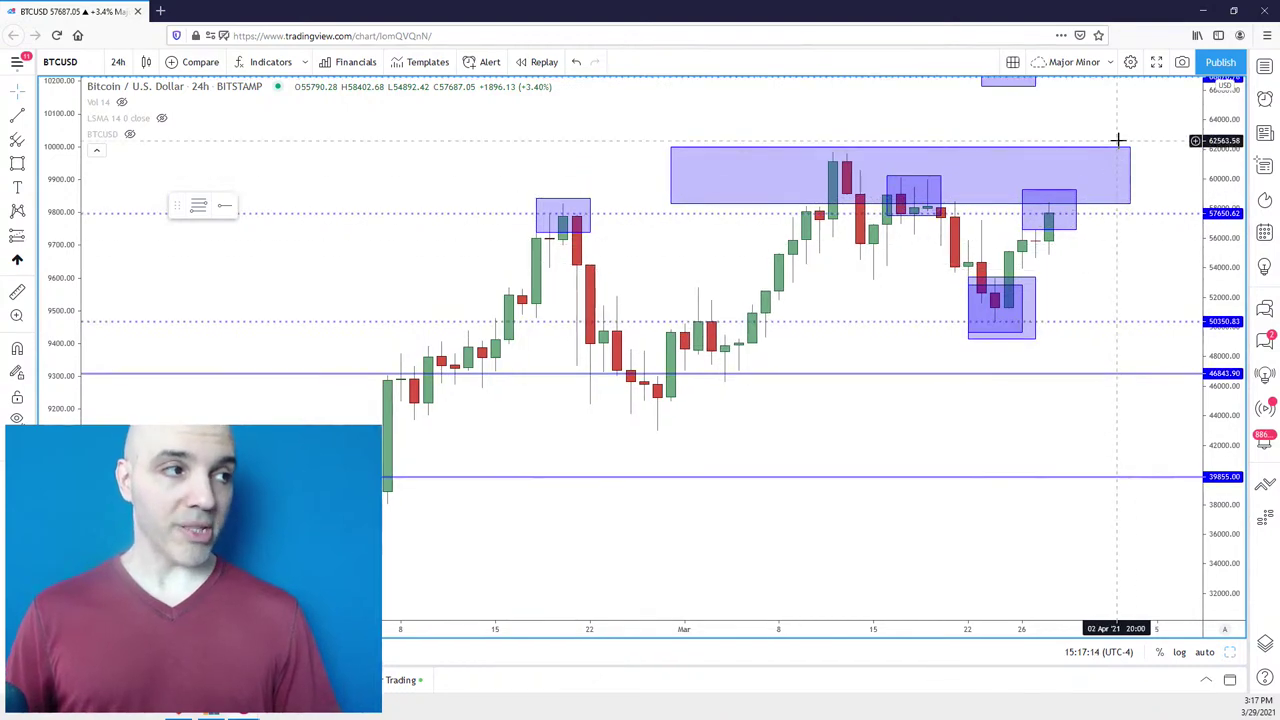
drag(1140, 134, 1123, 163)
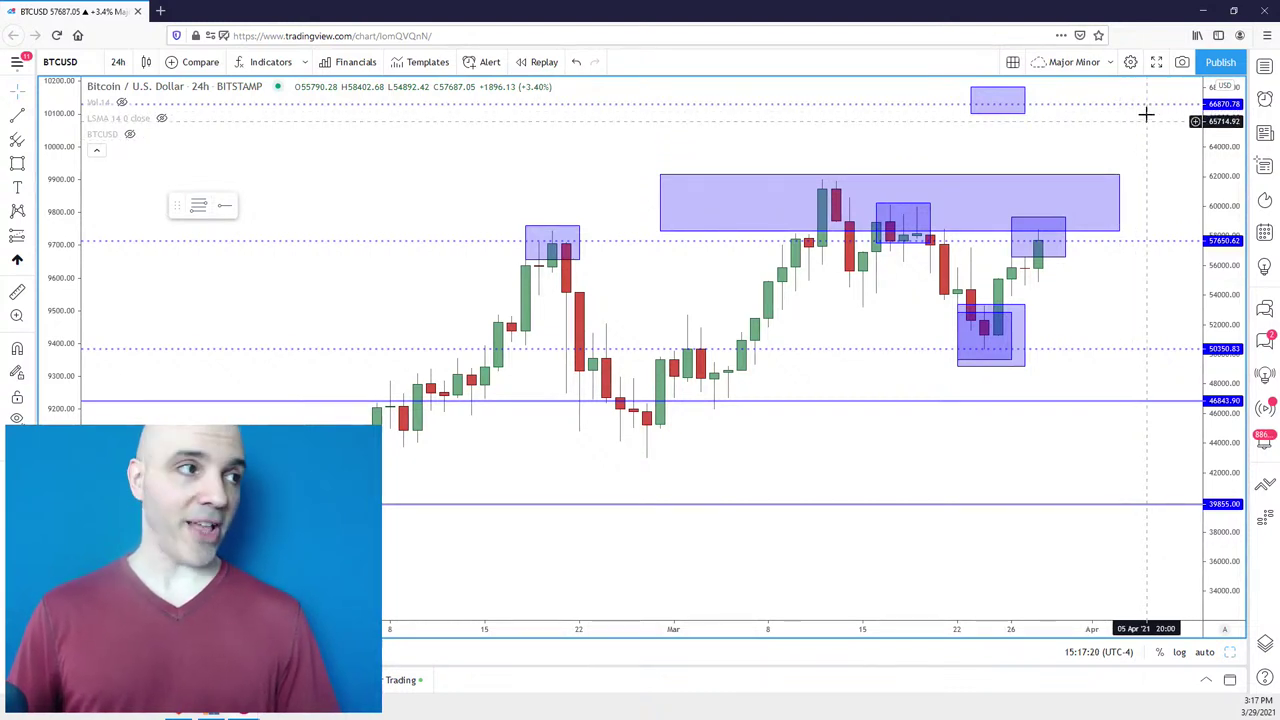
drag(1151, 126, 1152, 110)
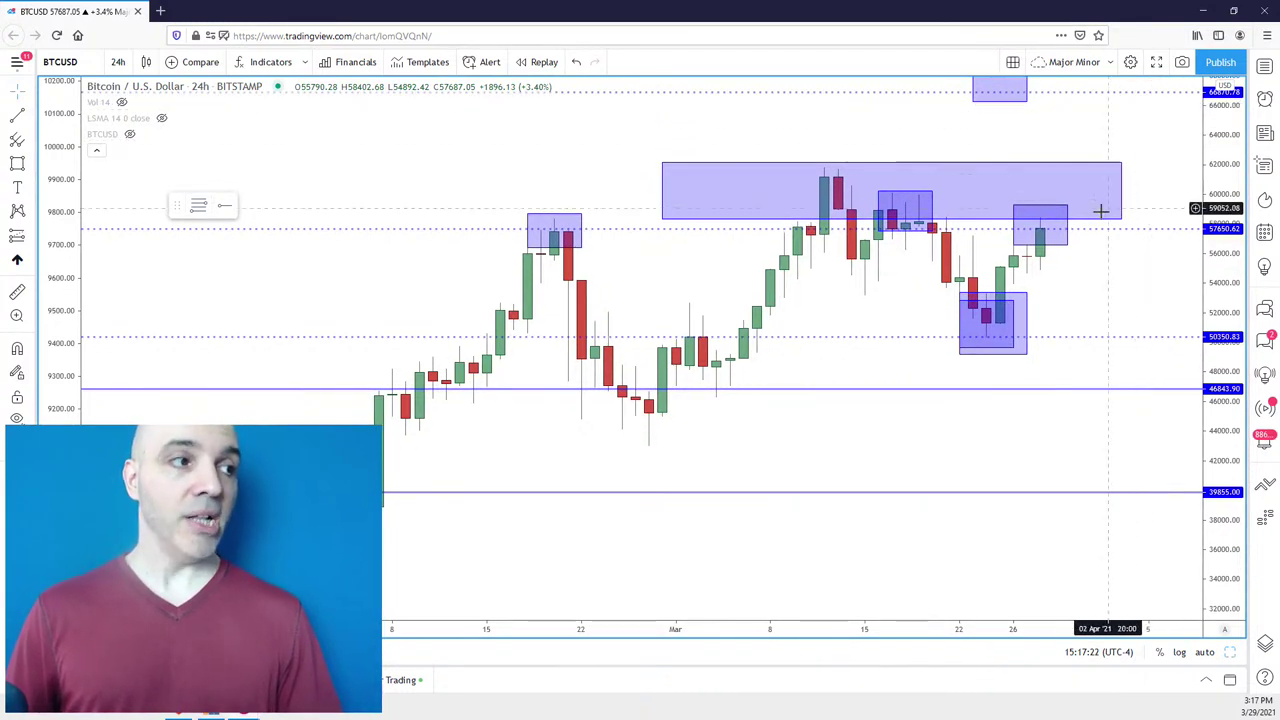
click(1066, 212)
click(1086, 234)
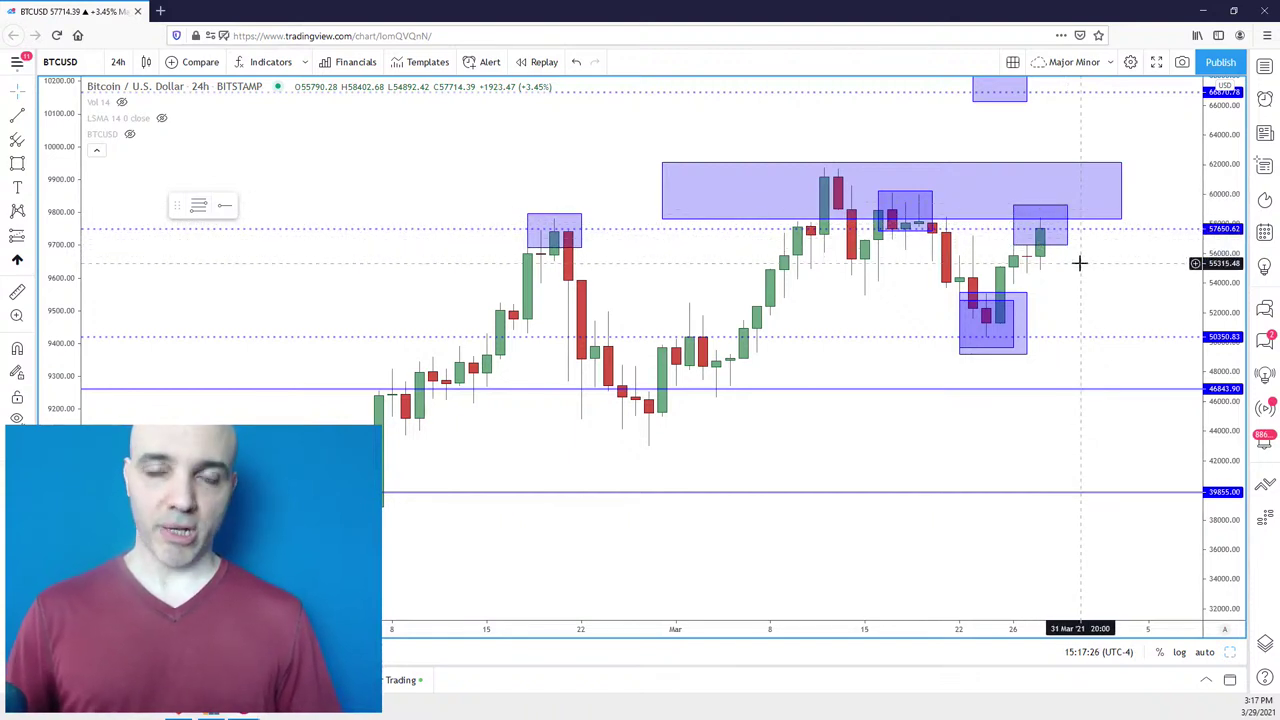
click(1058, 208)
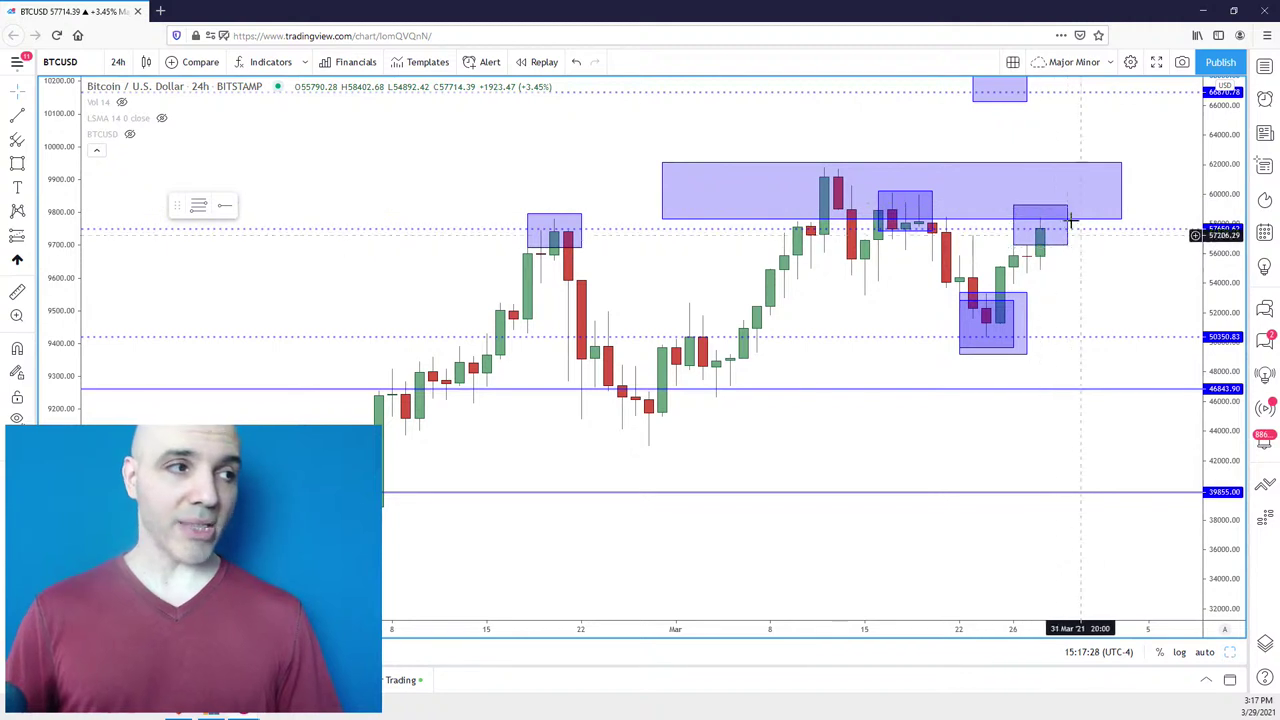
click(1075, 257)
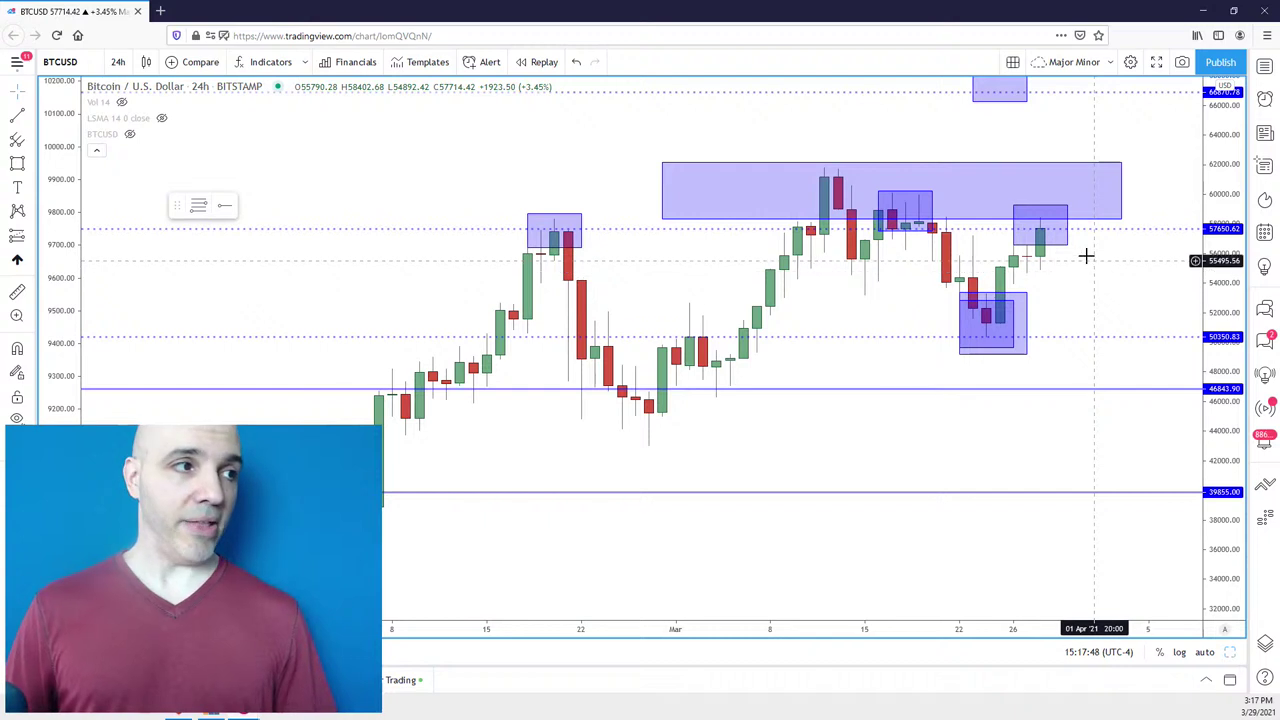
drag(1194, 274, 1136, 237)
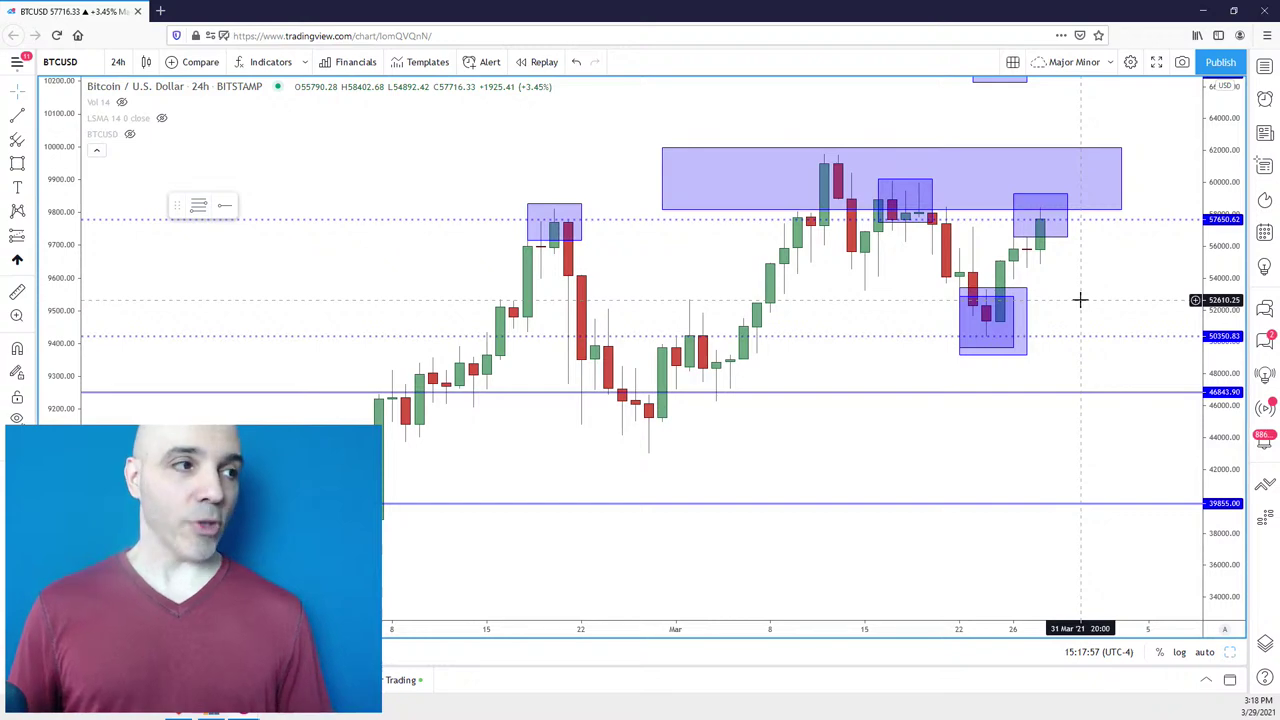
drag(1107, 281, 1100, 294)
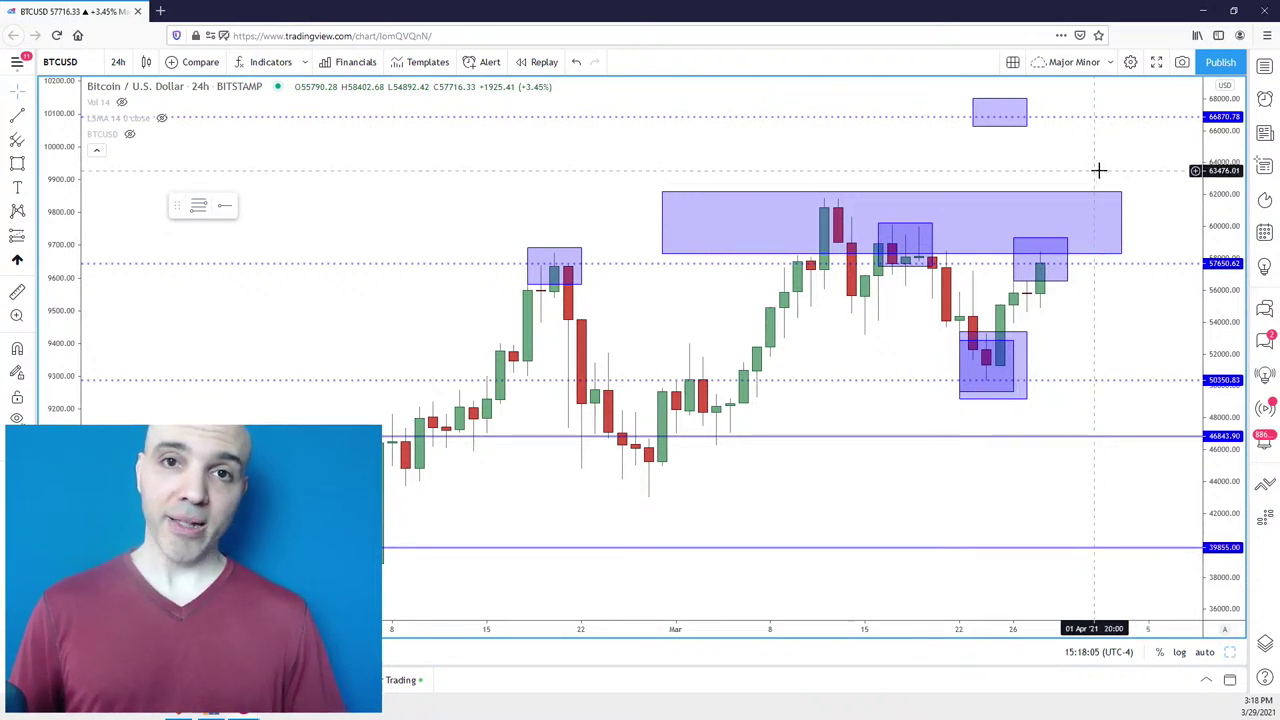
drag(1122, 316, 1118, 267)
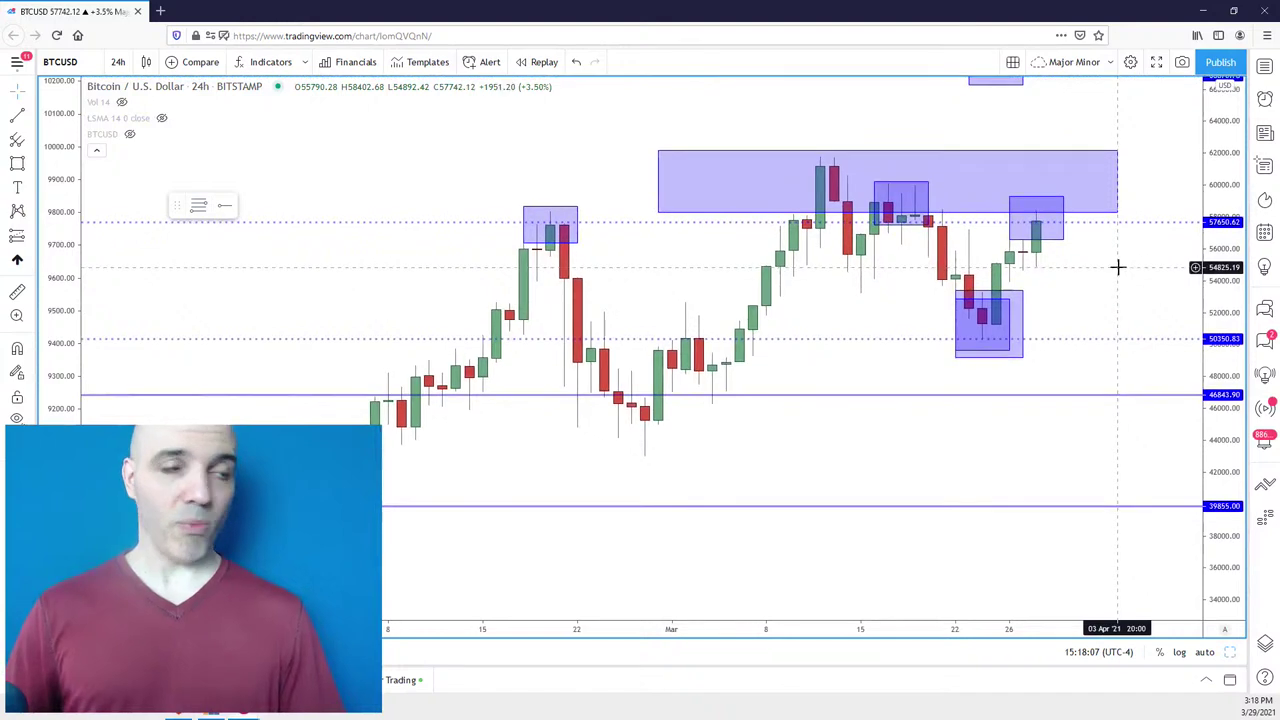
key(Left)
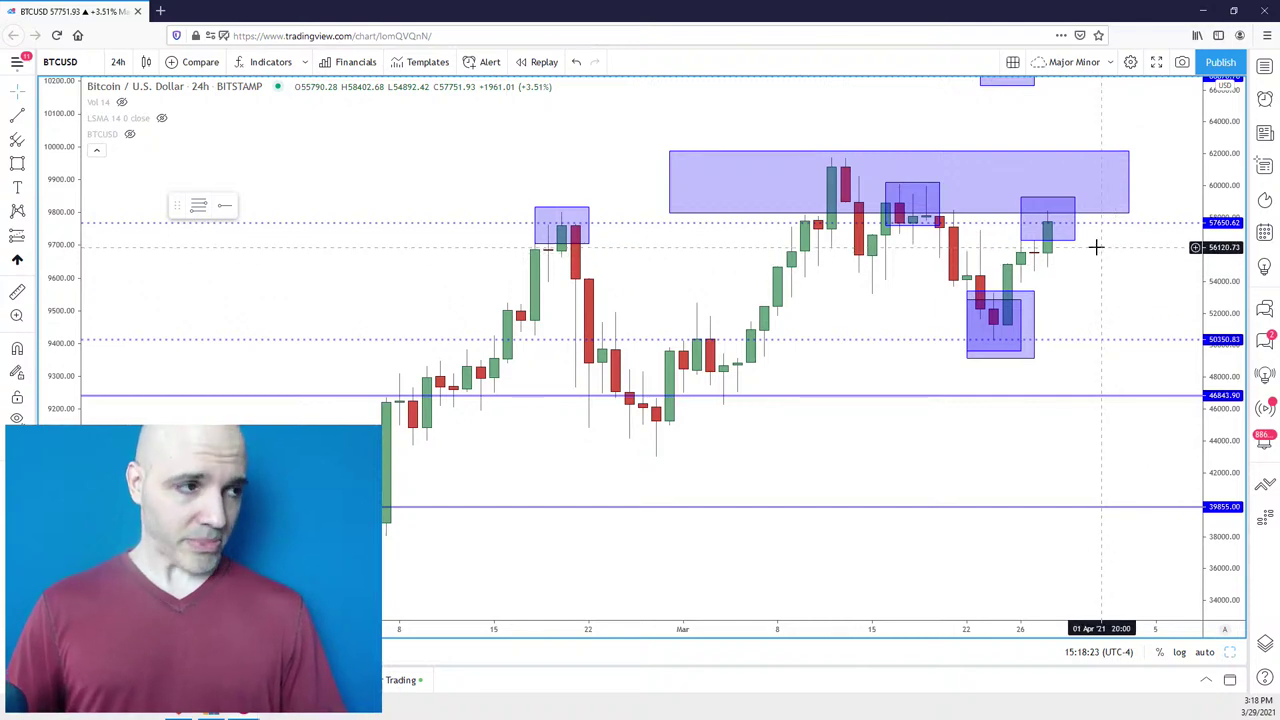
key(Left)
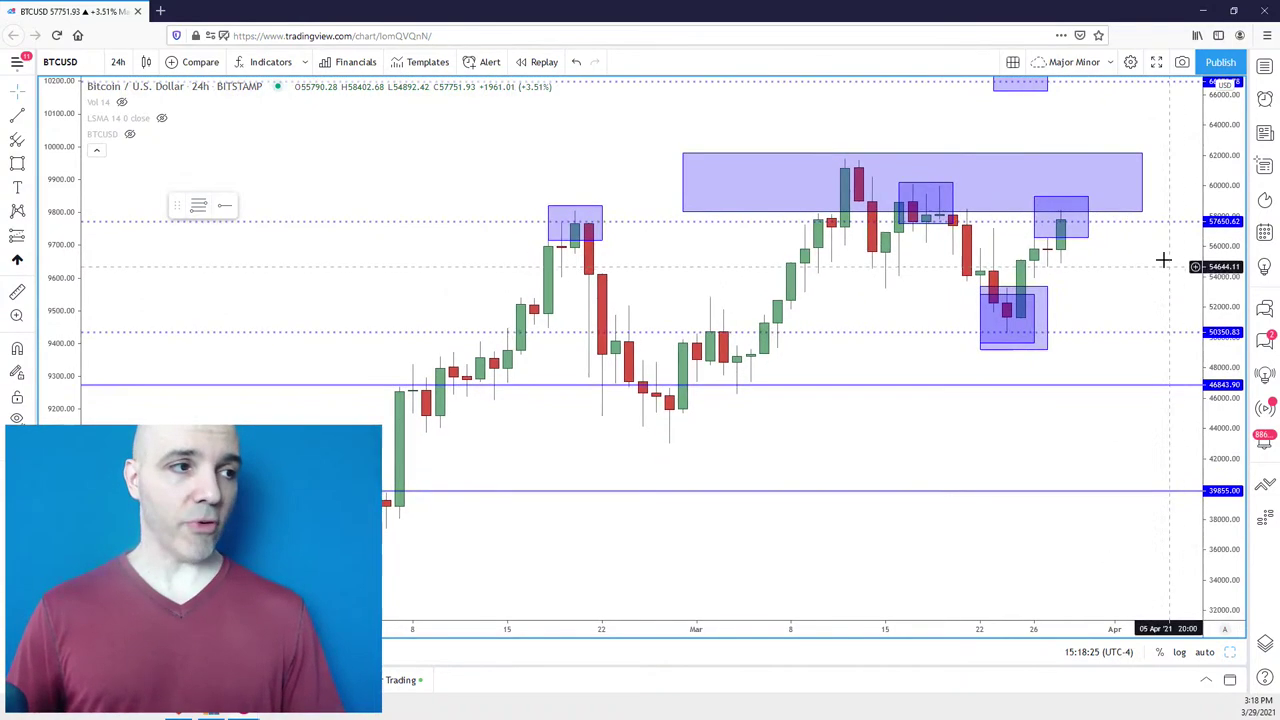
Draw a small rectangle over the 50350.83 dotted level in early April, ahead of the latest candle.
click(17, 163)
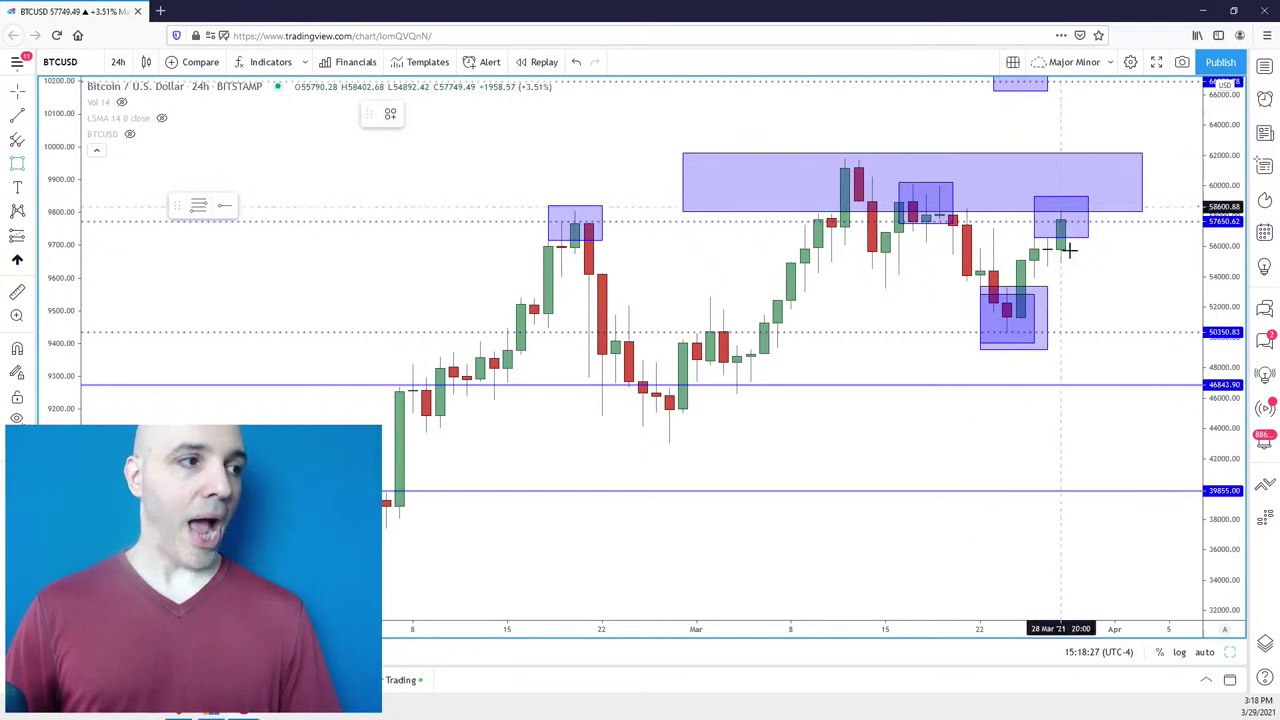
click(1114, 318)
click(1121, 282)
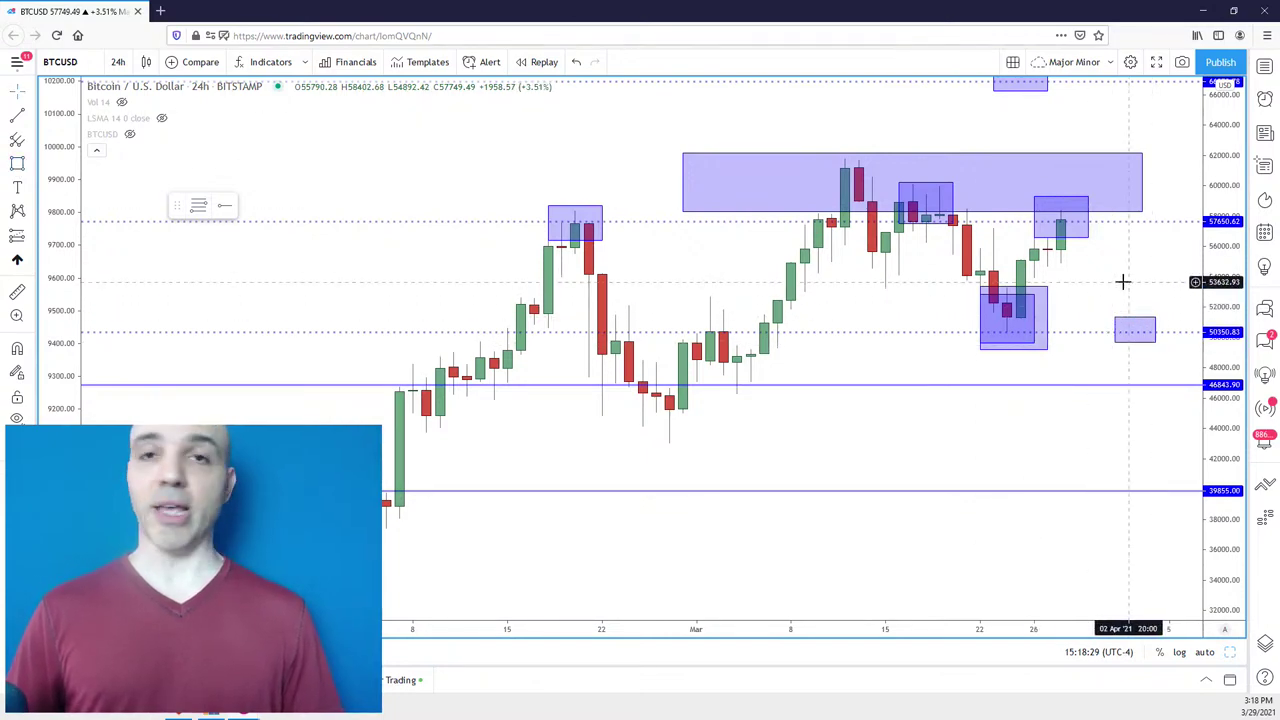
Draw a second small rectangle at about 54000 in early April, above the one on the 50350.83 level.
key(Right)
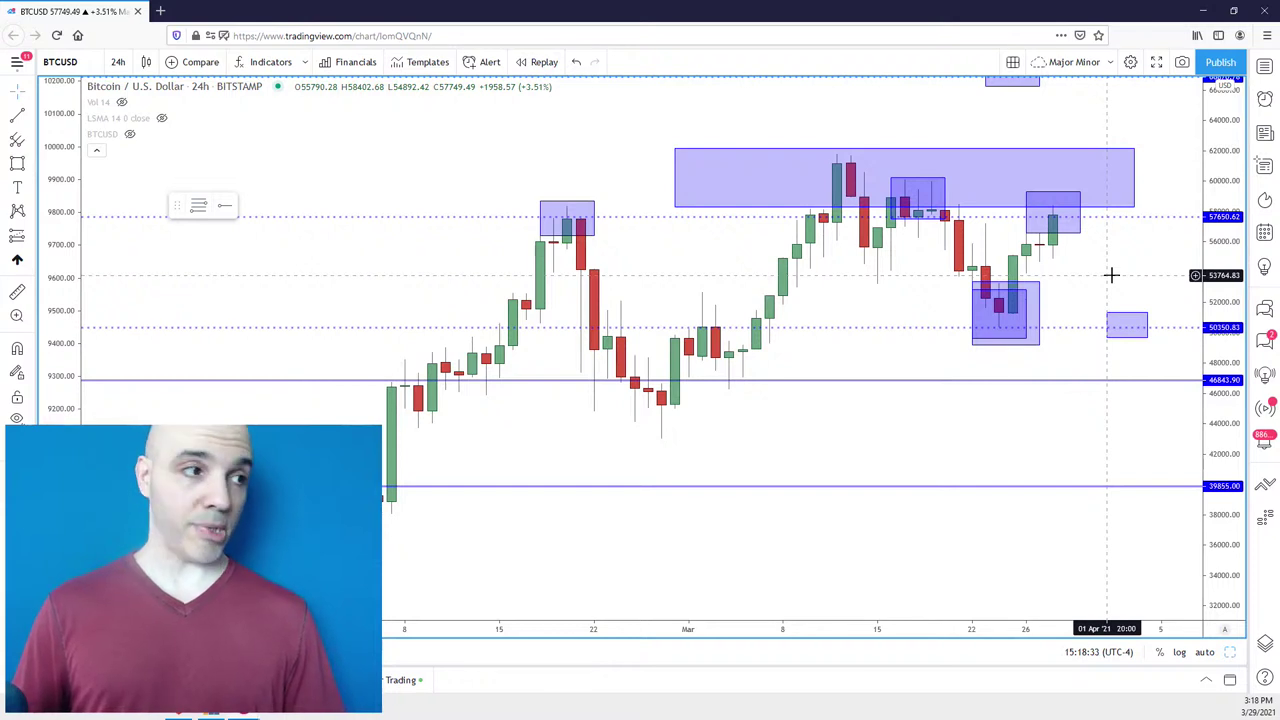
key(Right)
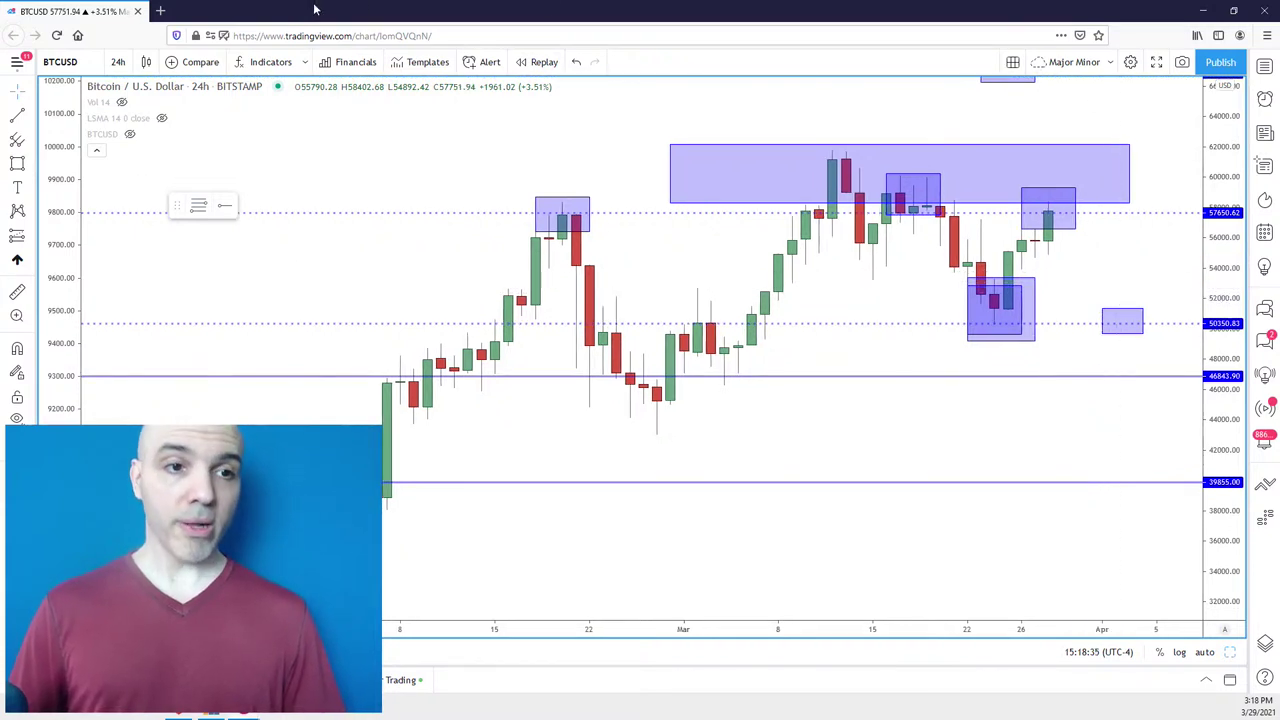
click(17, 163)
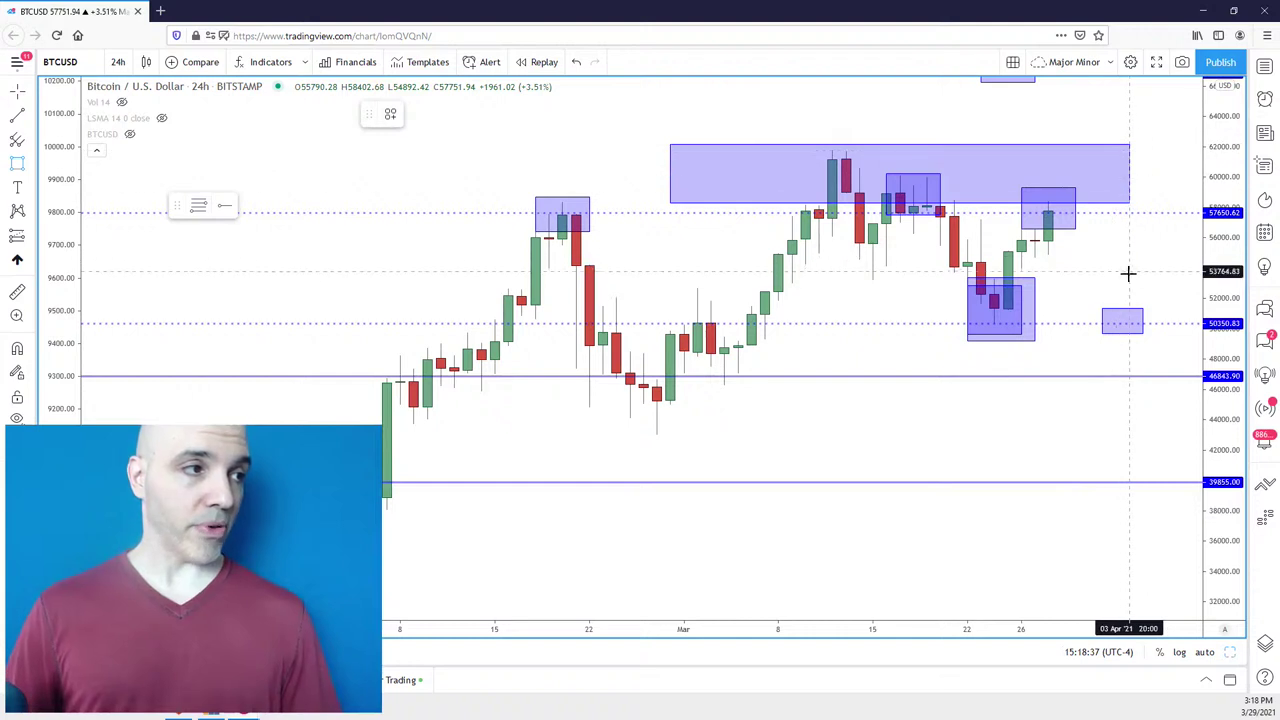
drag(1130, 275, 1102, 257)
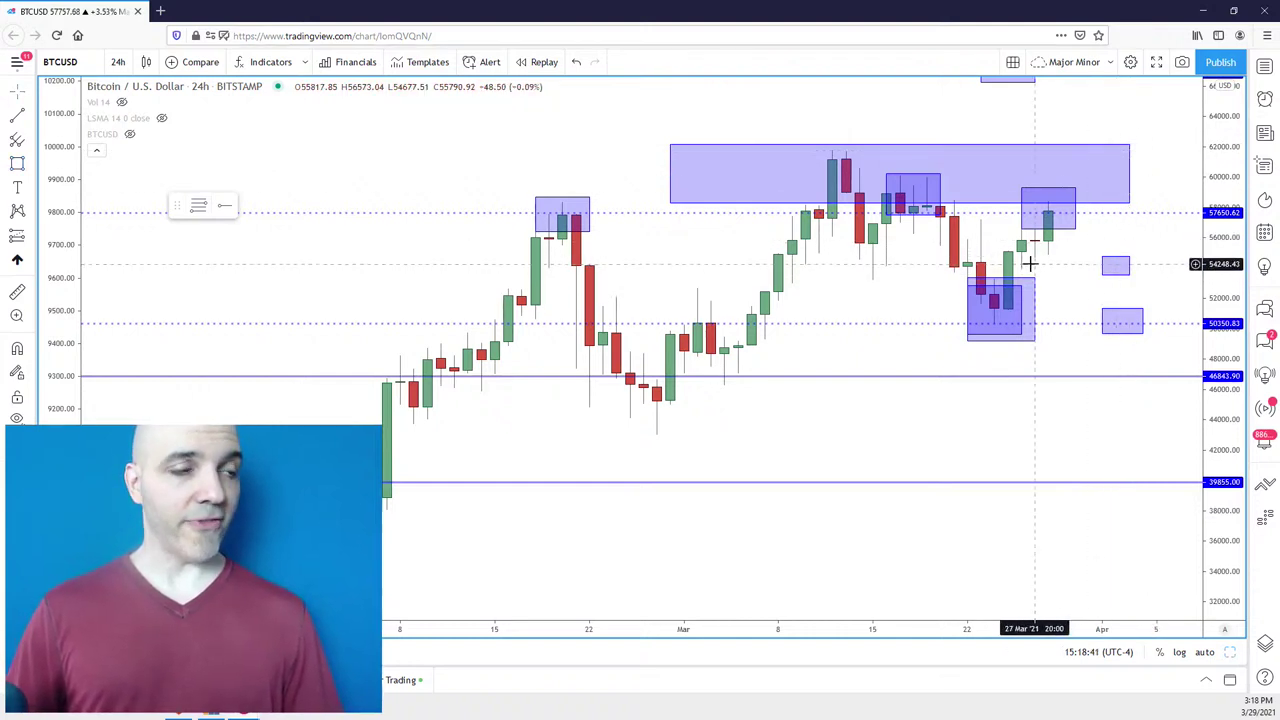
Widen the early-April rectangle at about 54000 so that it matches the width of the rectangle below it.
mouse_move(1130, 266)
mouse_down()
mouse_move(1144, 265)
mouse_move(1121, 257)
mouse_up()
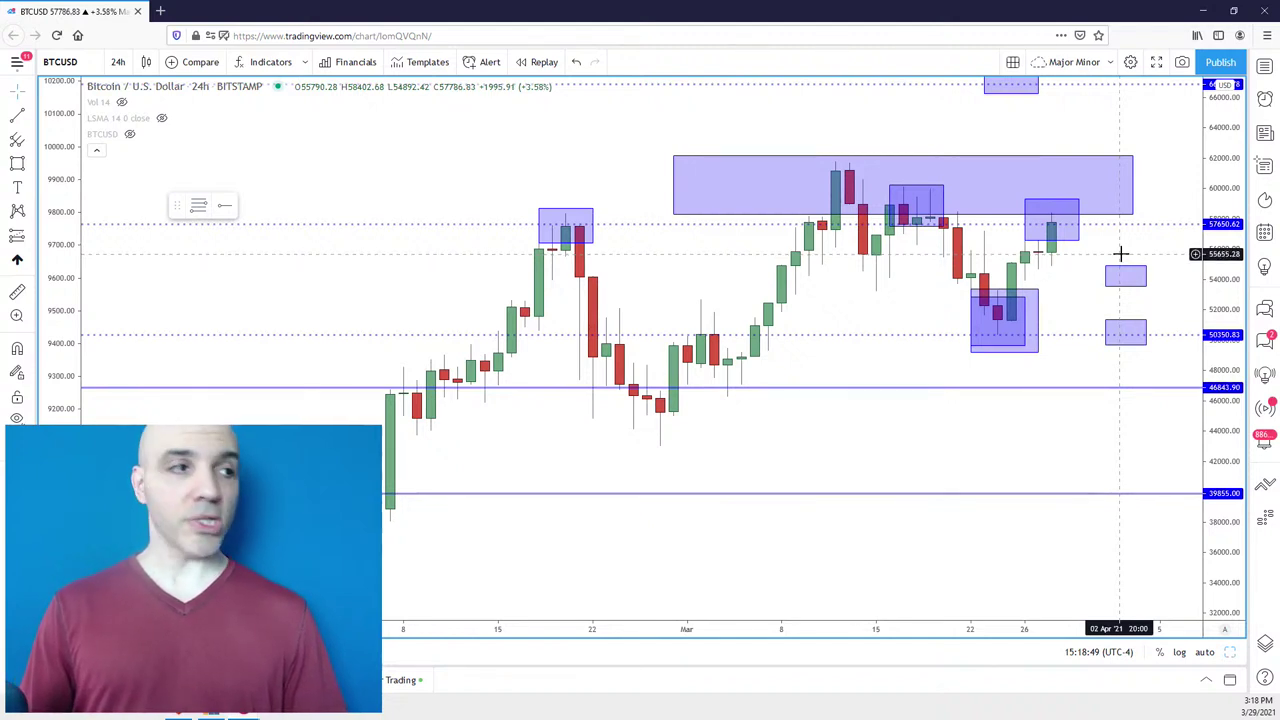
click(1124, 272)
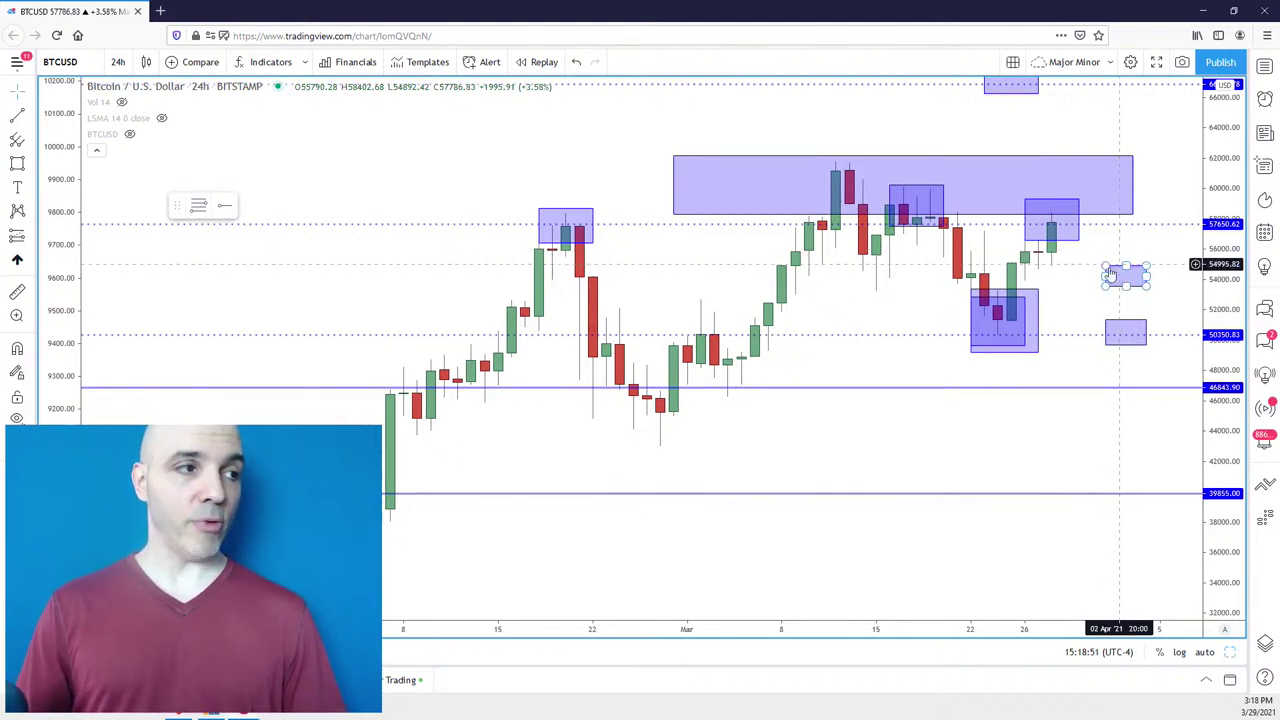
click(1151, 200)
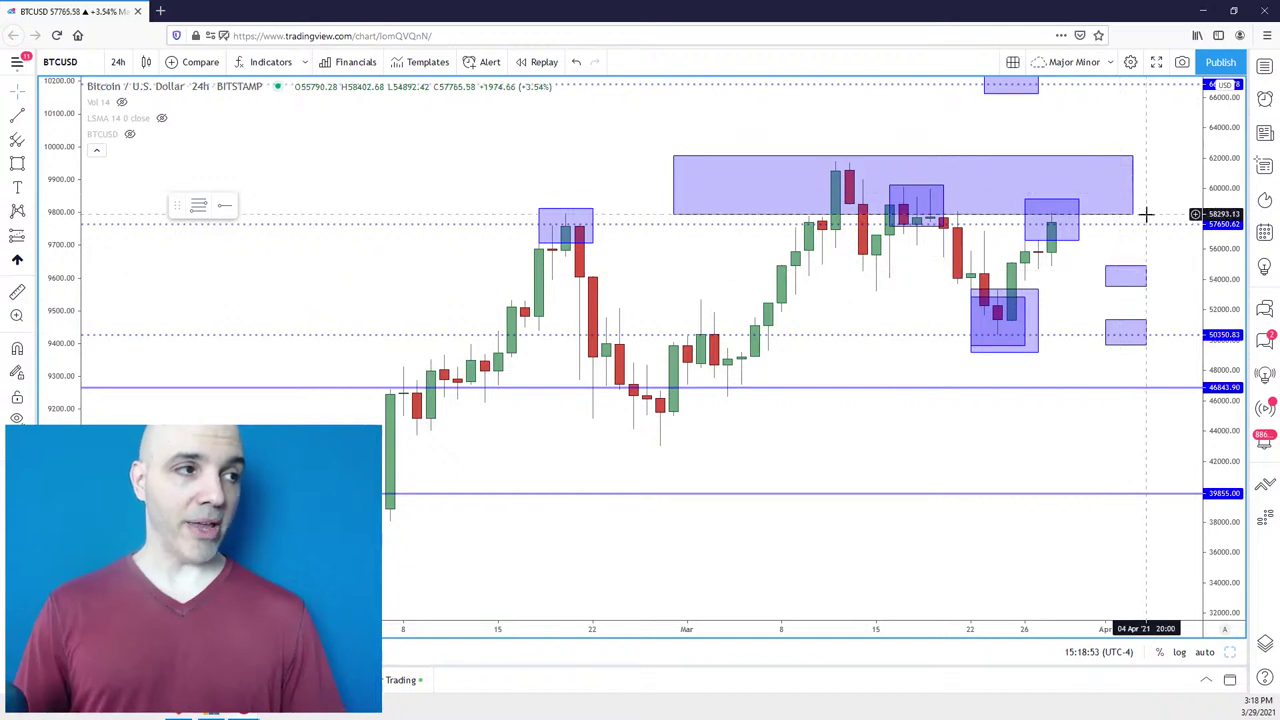
Examine the latest BTCUSD candles against the resistance zone, the two pullback rectangles and the 46843.90 and 39855.00 support lines.
scroll(1152, 191, down, 1)
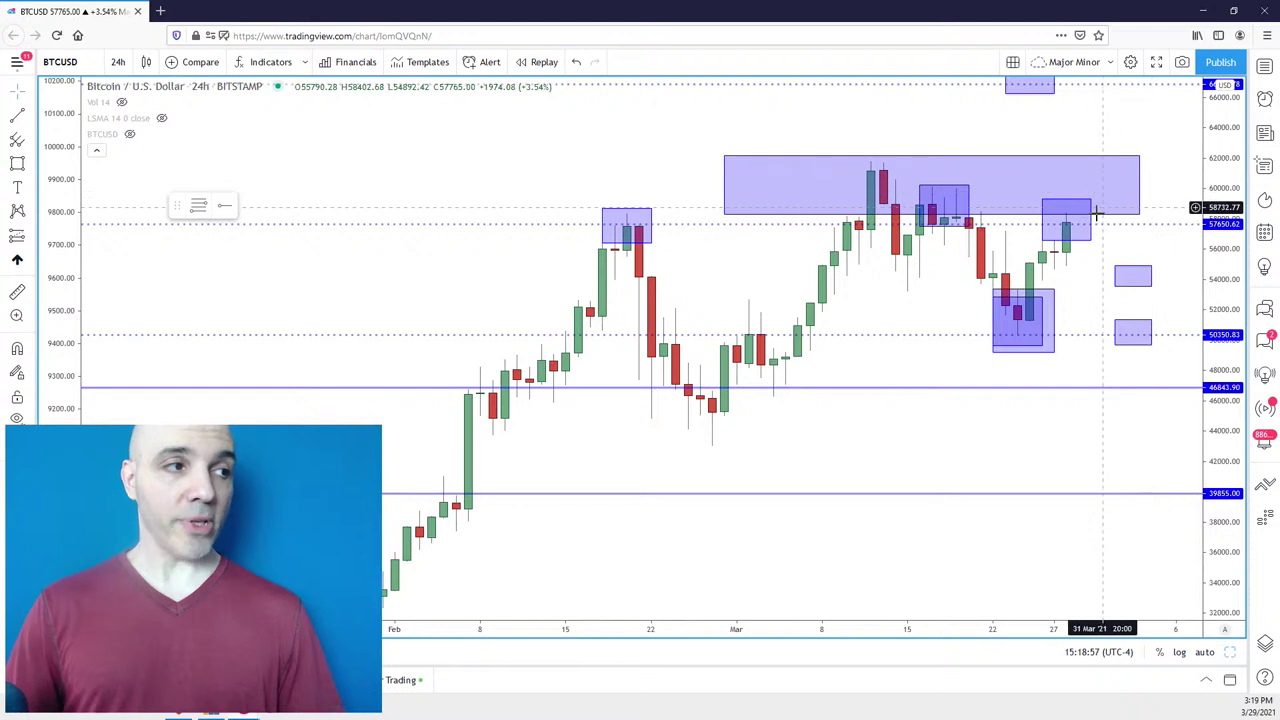
click(1058, 205)
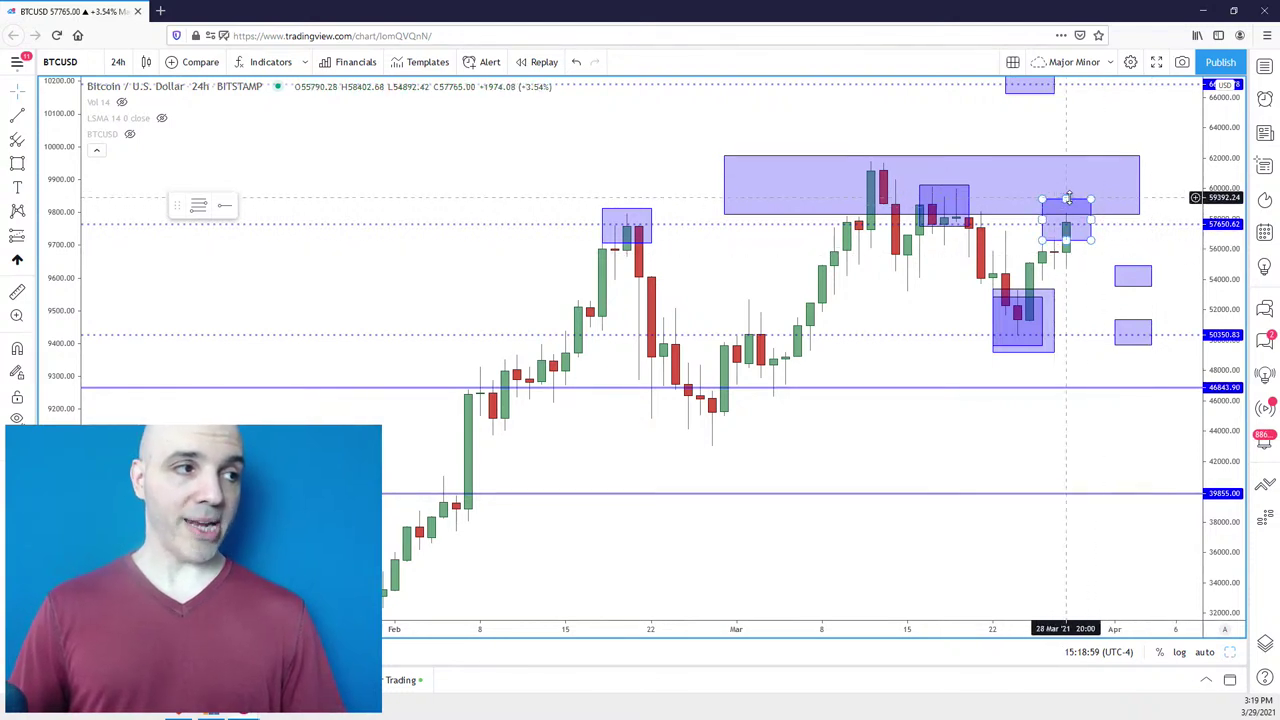
click(1111, 234)
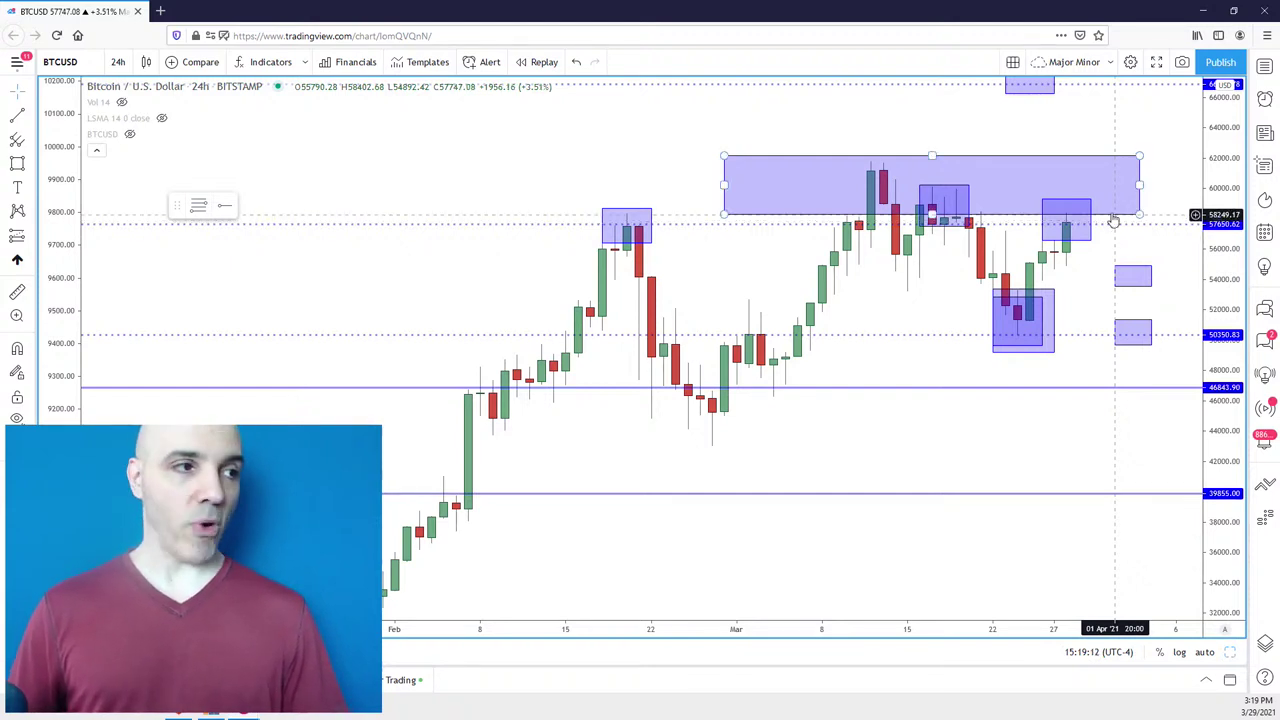
scroll(1220, 157, down, 5)
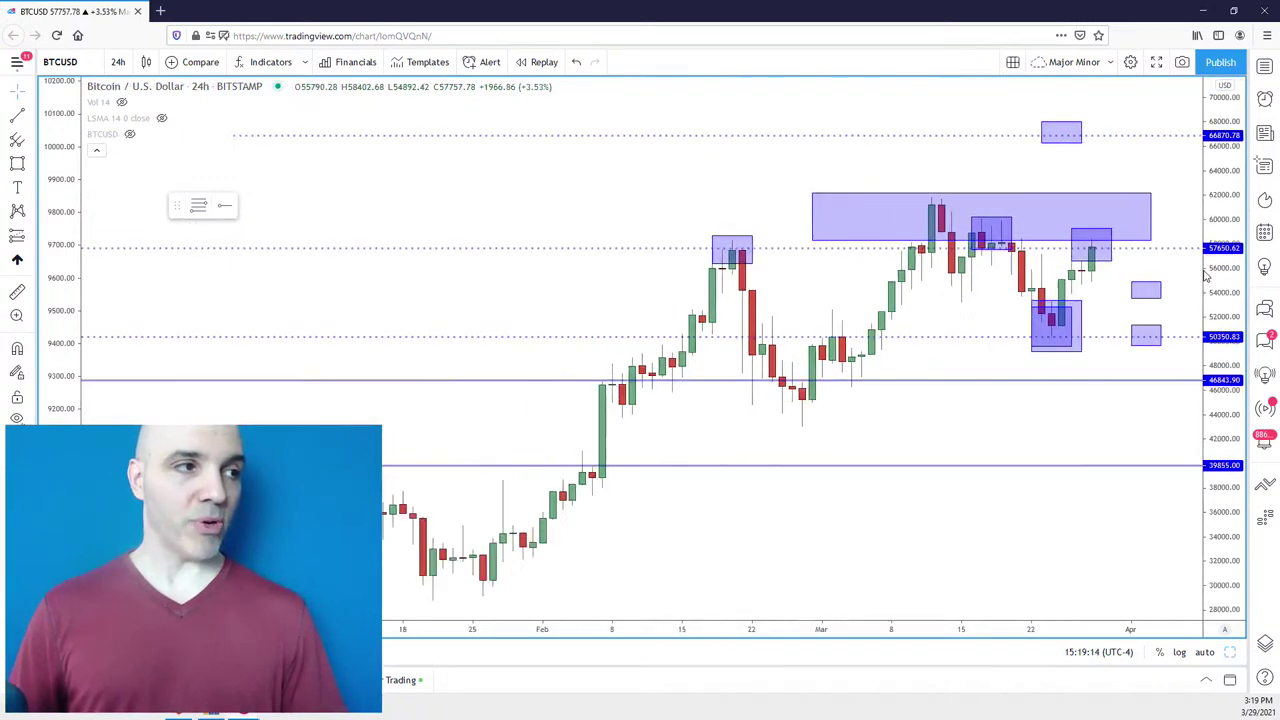
drag(1140, 420, 1139, 323)
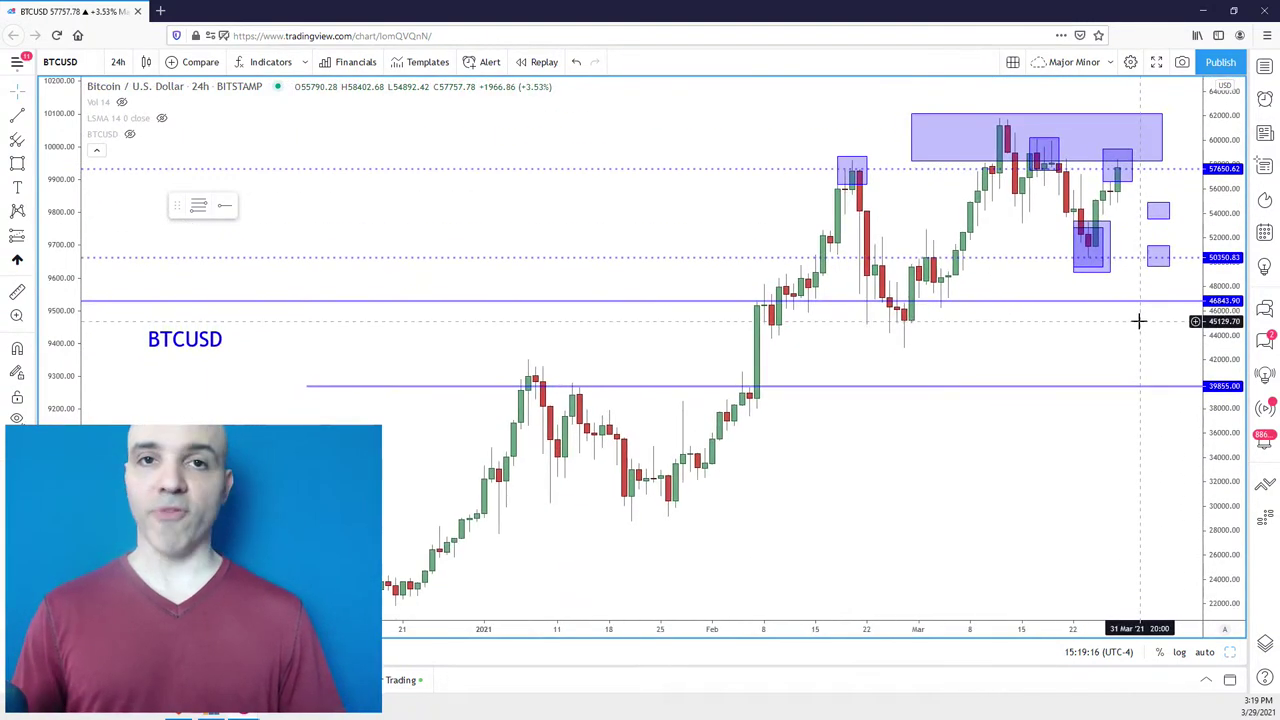
scroll(1139, 322, up, 1)
scroll(1139, 322, up, 1)
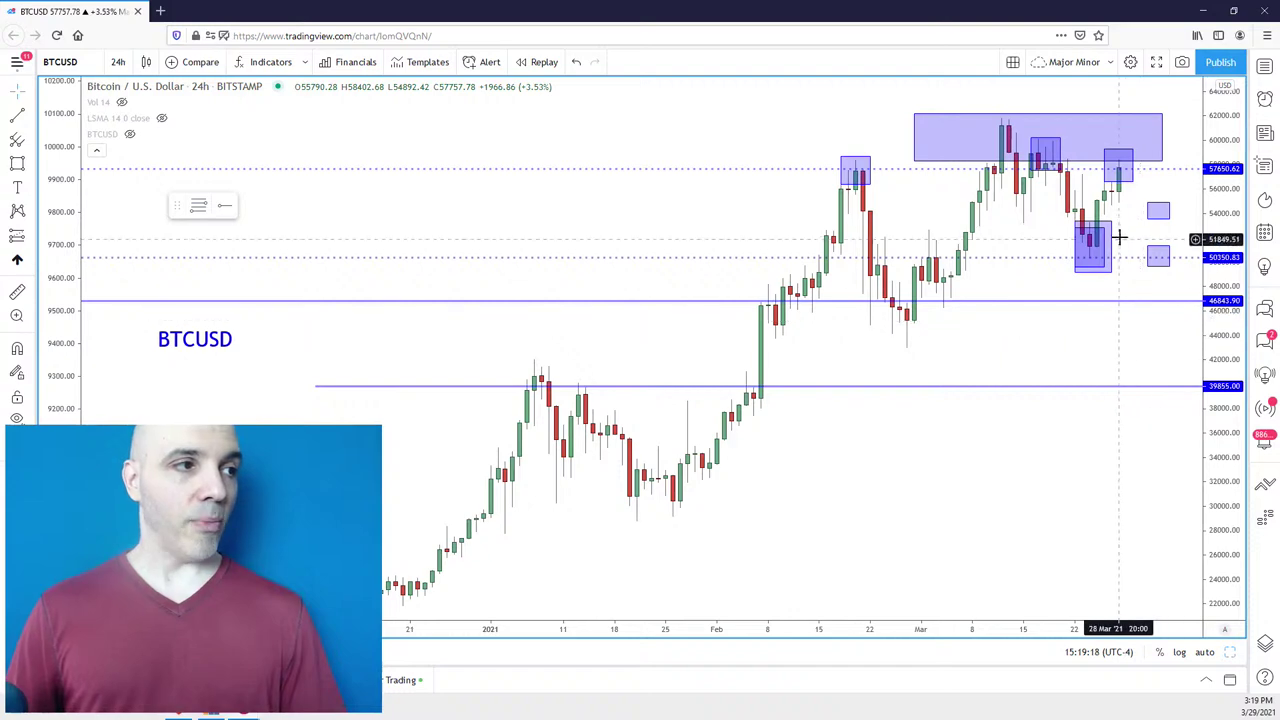
drag(1123, 317, 1103, 309)
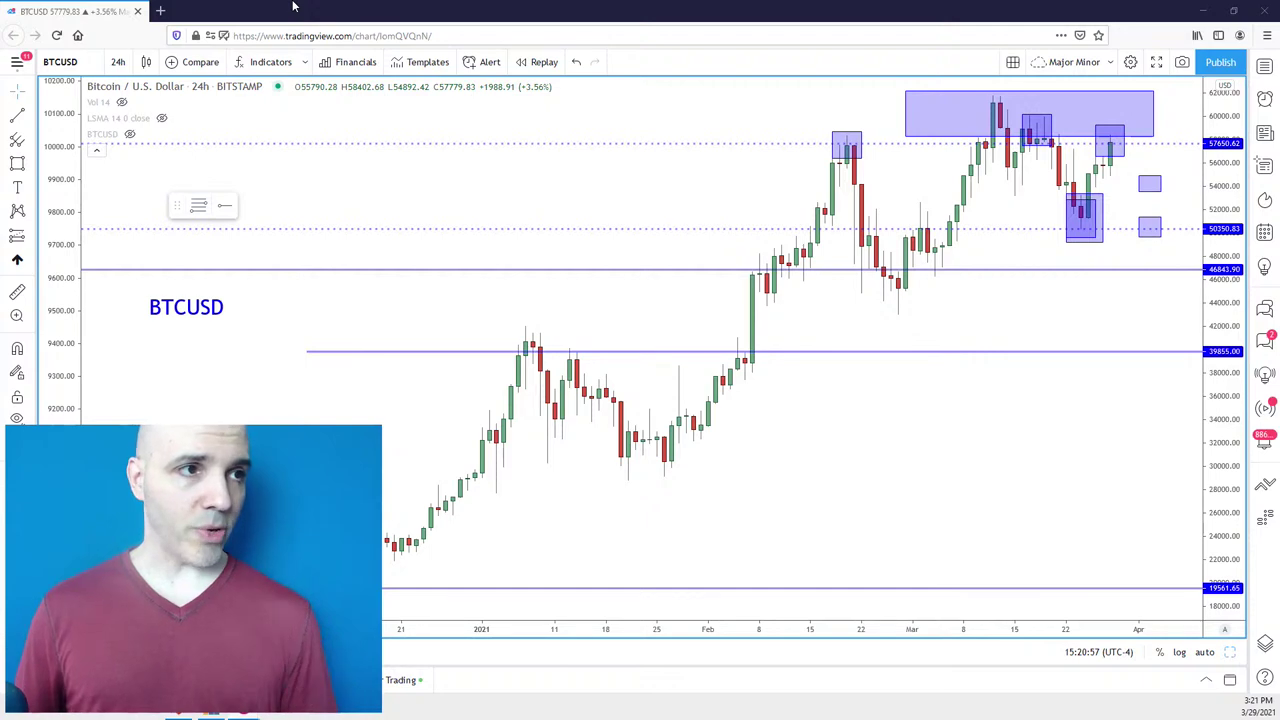
Switch the chart to US10, US Government Bonds 10 YR, and examine its decline through late March.
text(US)
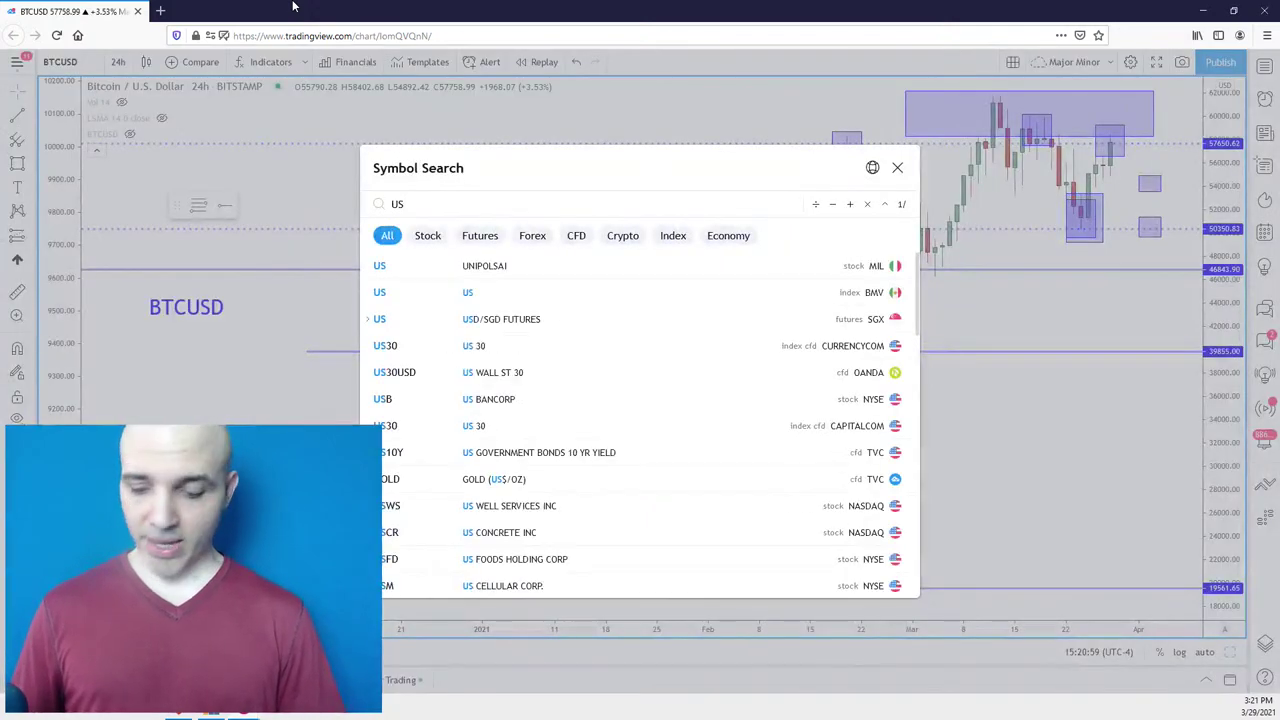
text(10)
key(Return)
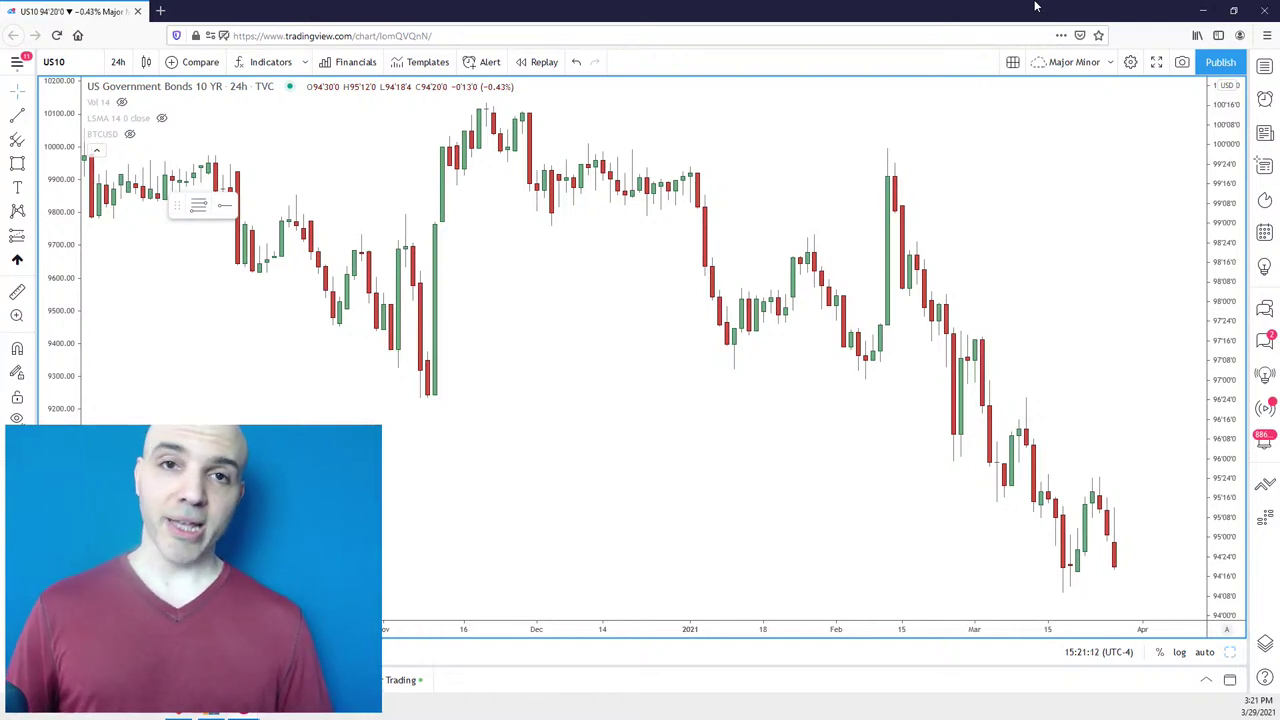
drag(1106, 234, 1115, 225)
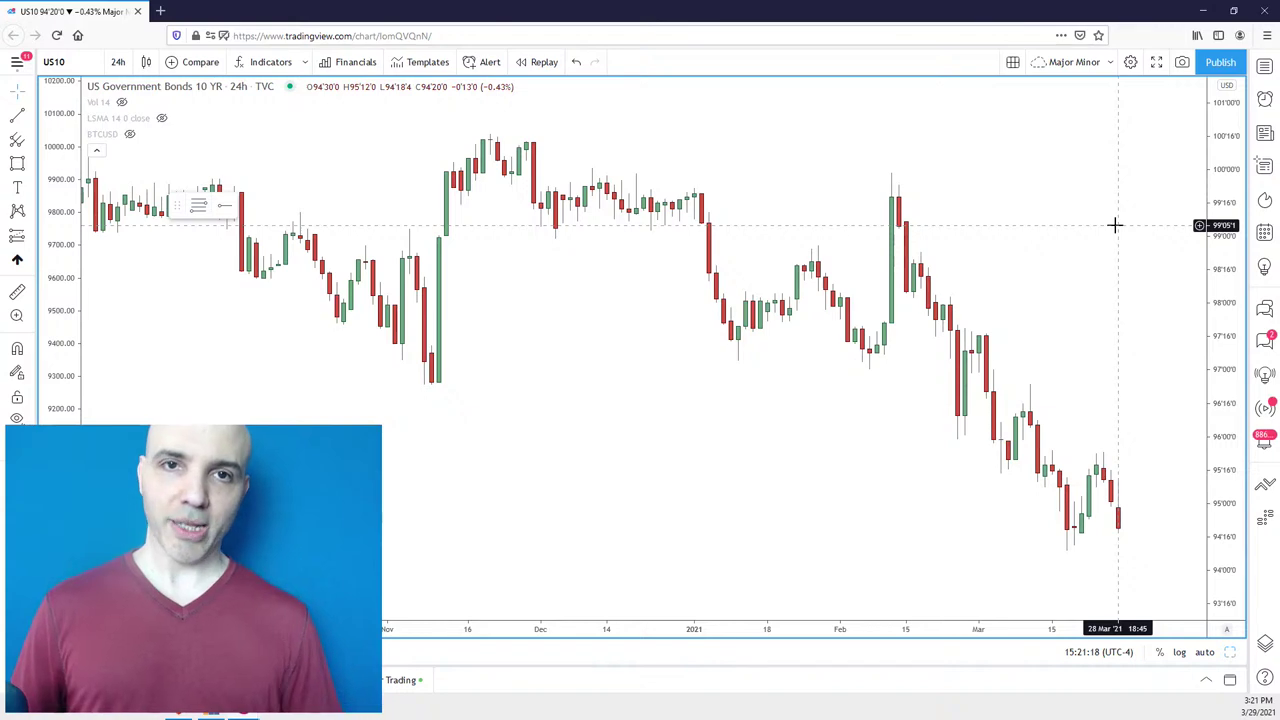
drag(1115, 225, 1131, 260)
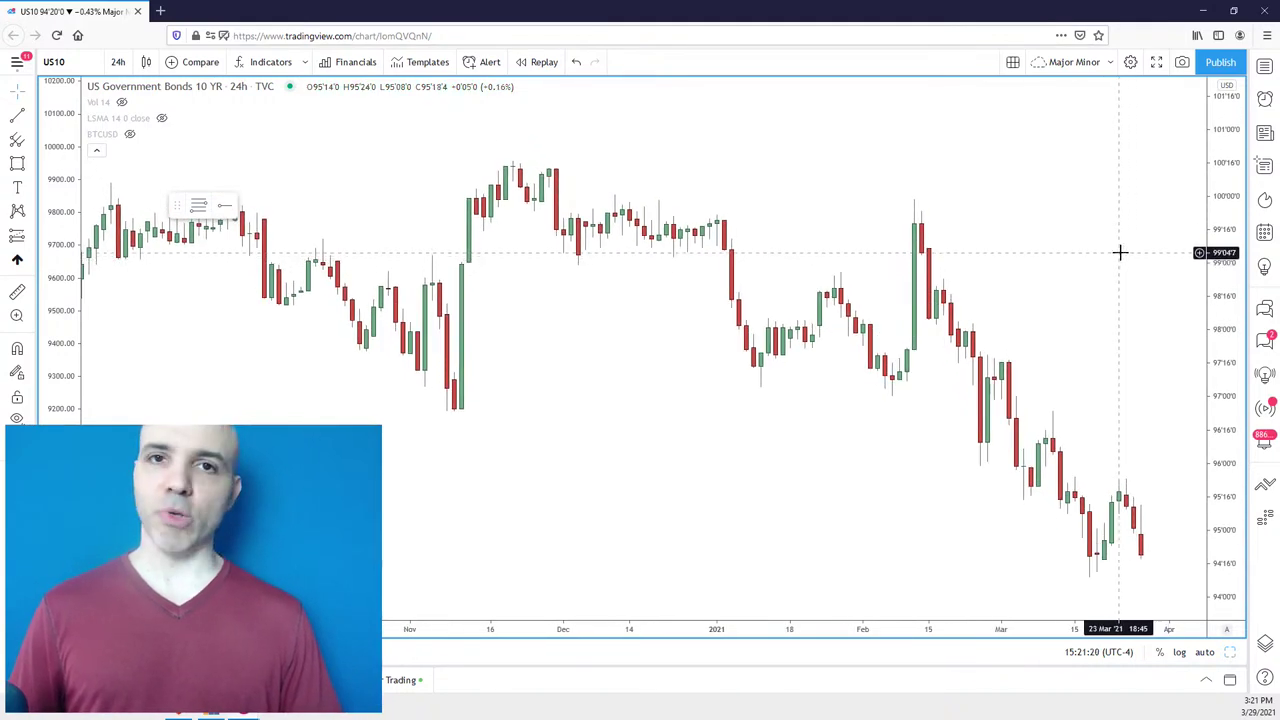
scroll(1118, 252, up, 3)
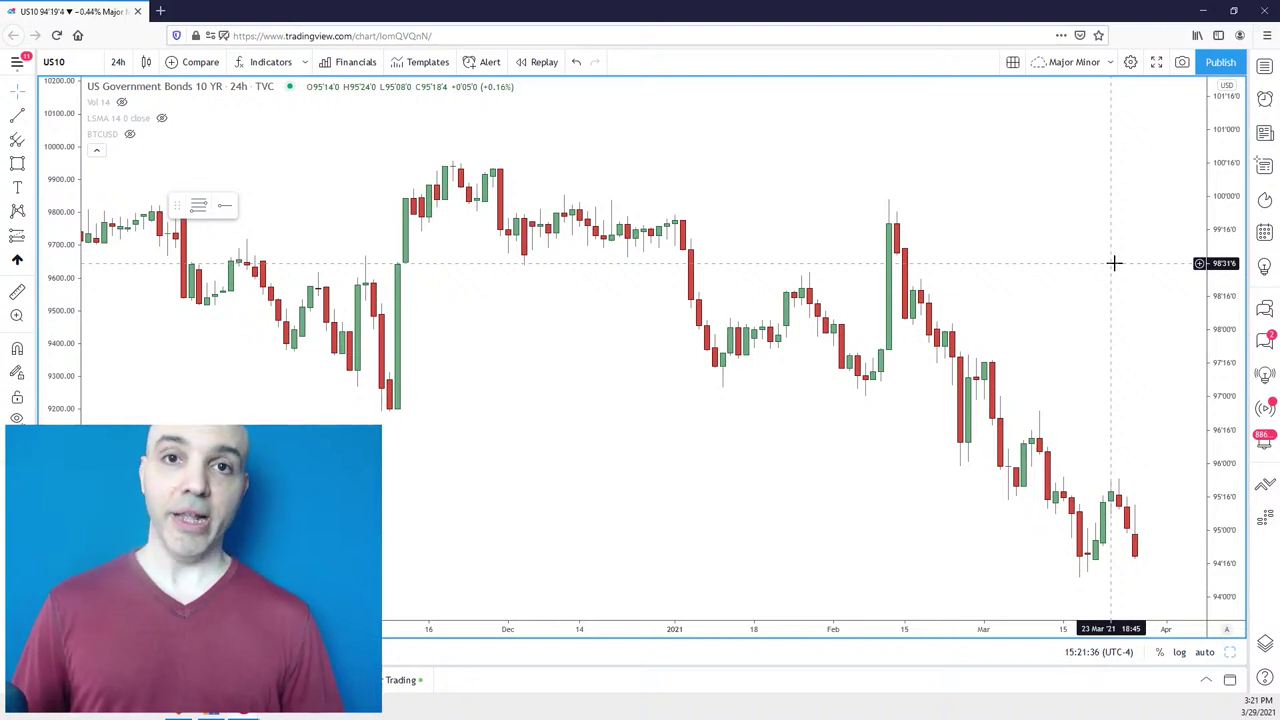
mouse_move(1080, 254)
mouse_down()
mouse_move(1111, 240)
mouse_move(1100, 243)
mouse_up()
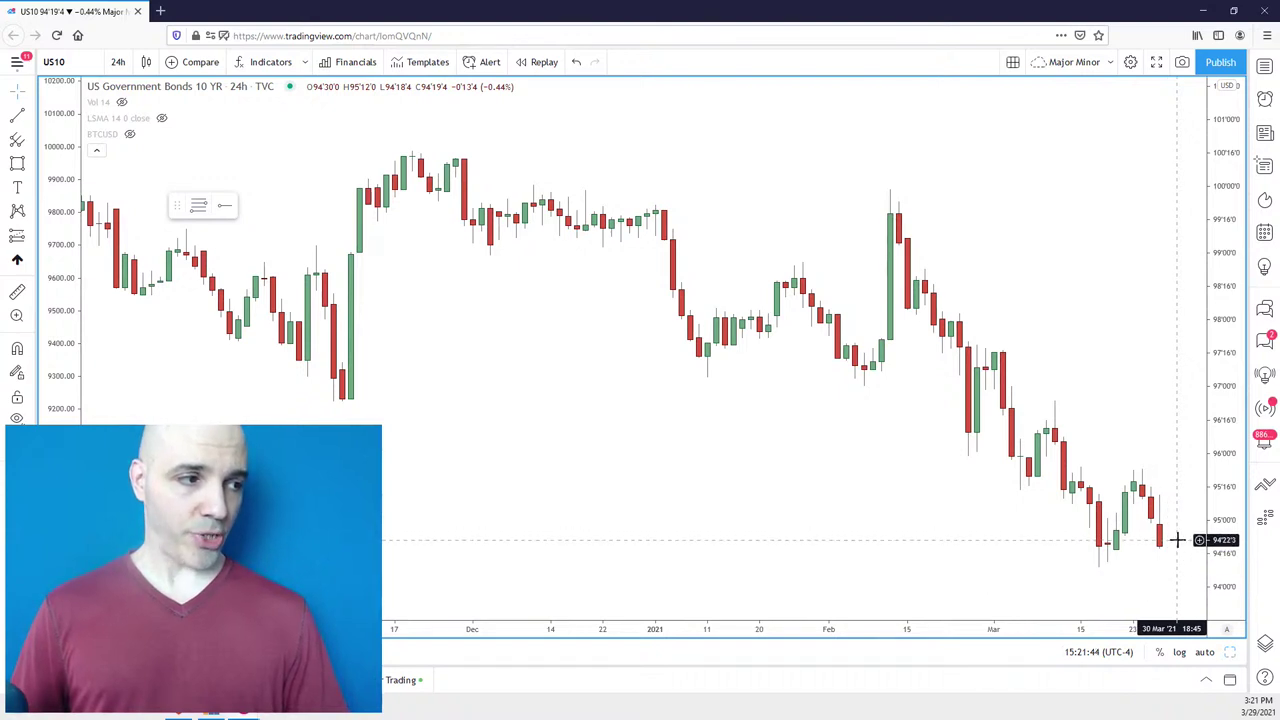
scroll(1178, 538, up, 1)
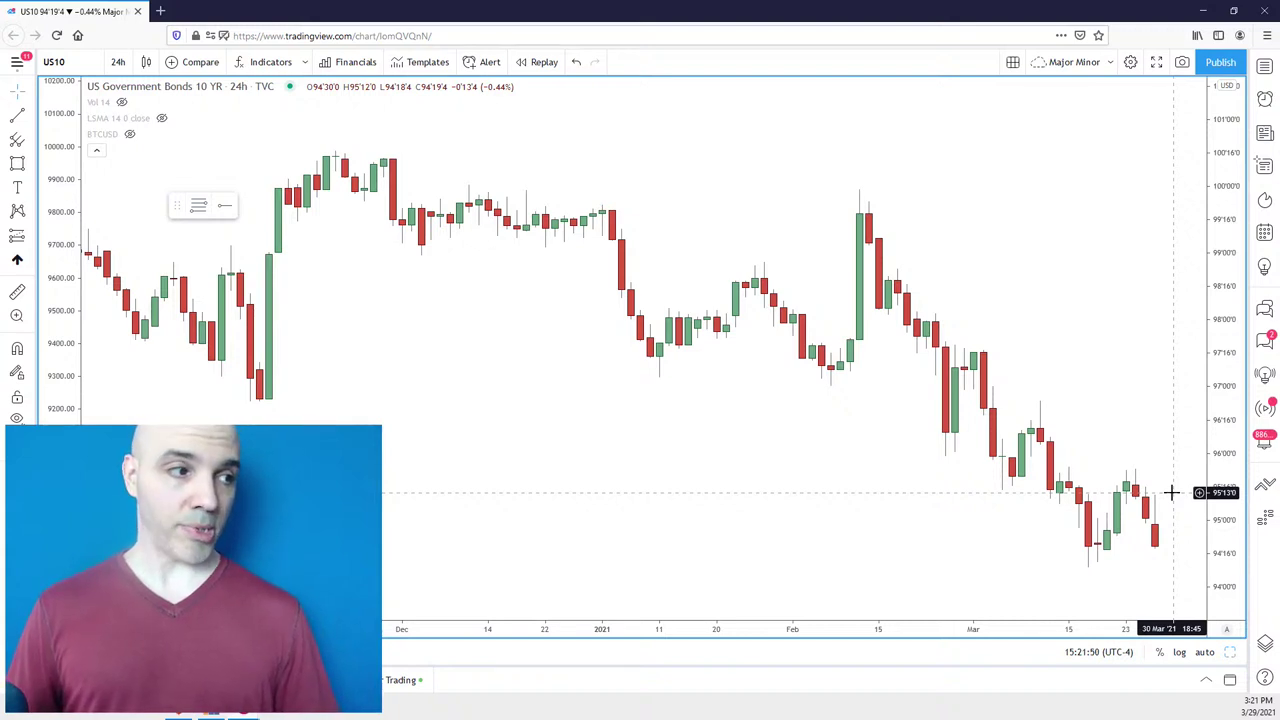
drag(1120, 420, 1123, 409)
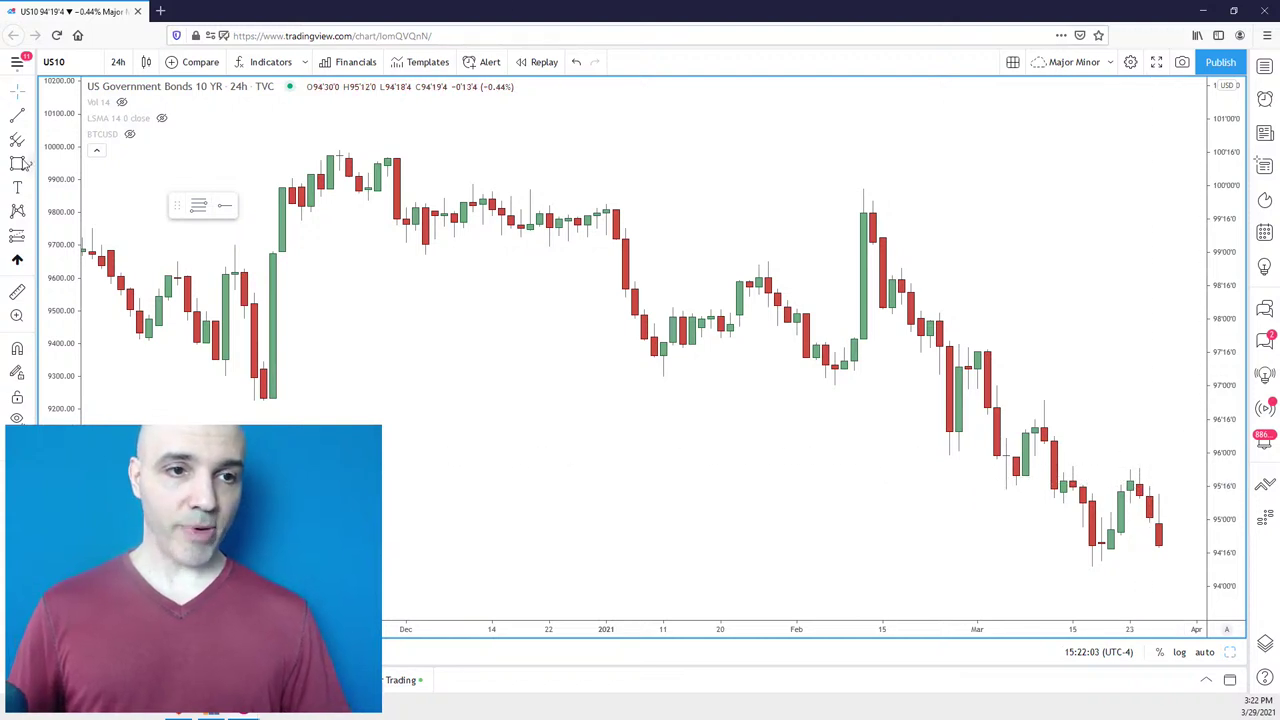
Draw a rectangle over the late-March highs, about 95'16 to 96'00, and inspect the latest candles below it.
mouse_move(1152, 487)
mouse_down()
mouse_move(1100, 453)
mouse_move(1151, 429)
mouse_up()
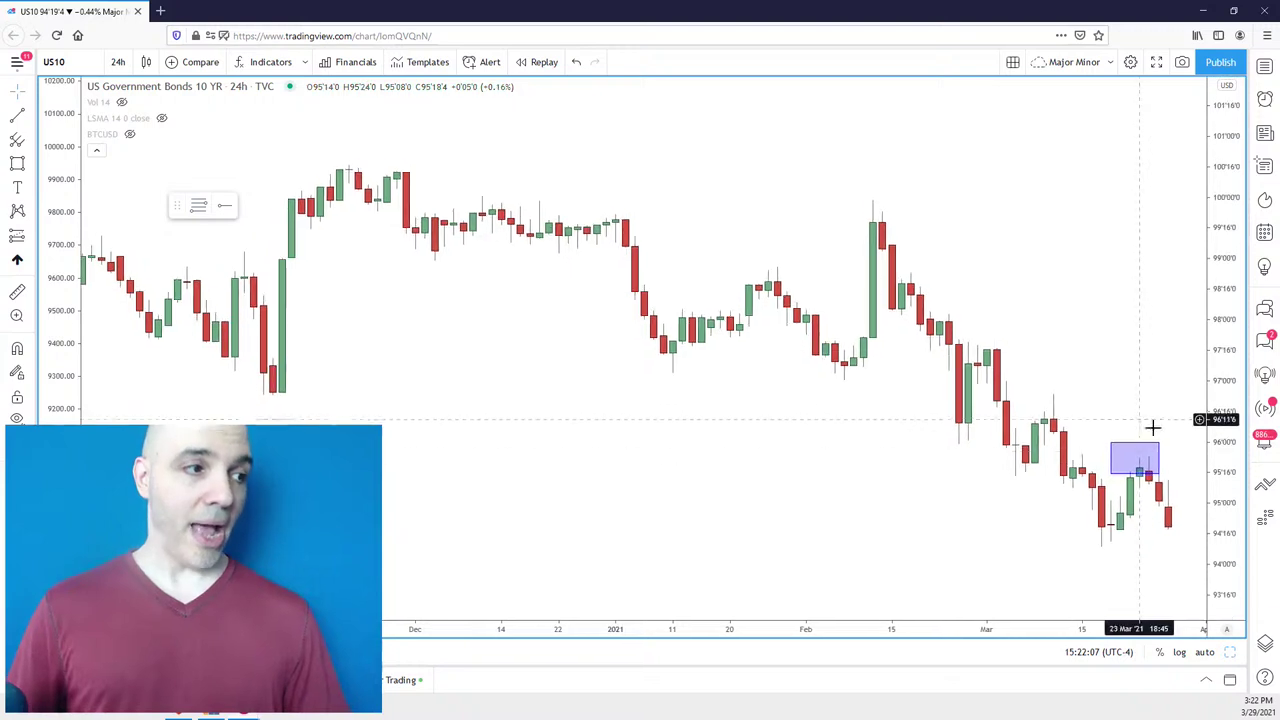
drag(1167, 557, 1153, 559)
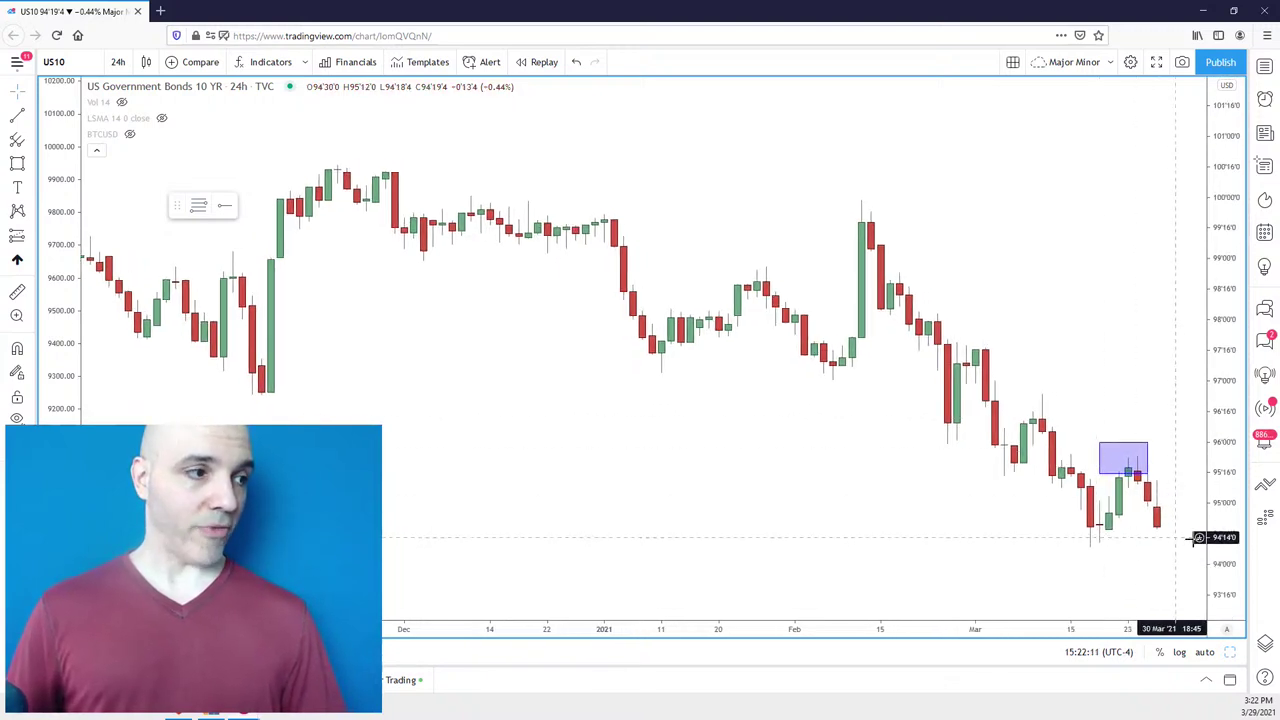
scroll(1150, 550, down, 2)
drag(1183, 533, 1140, 428)
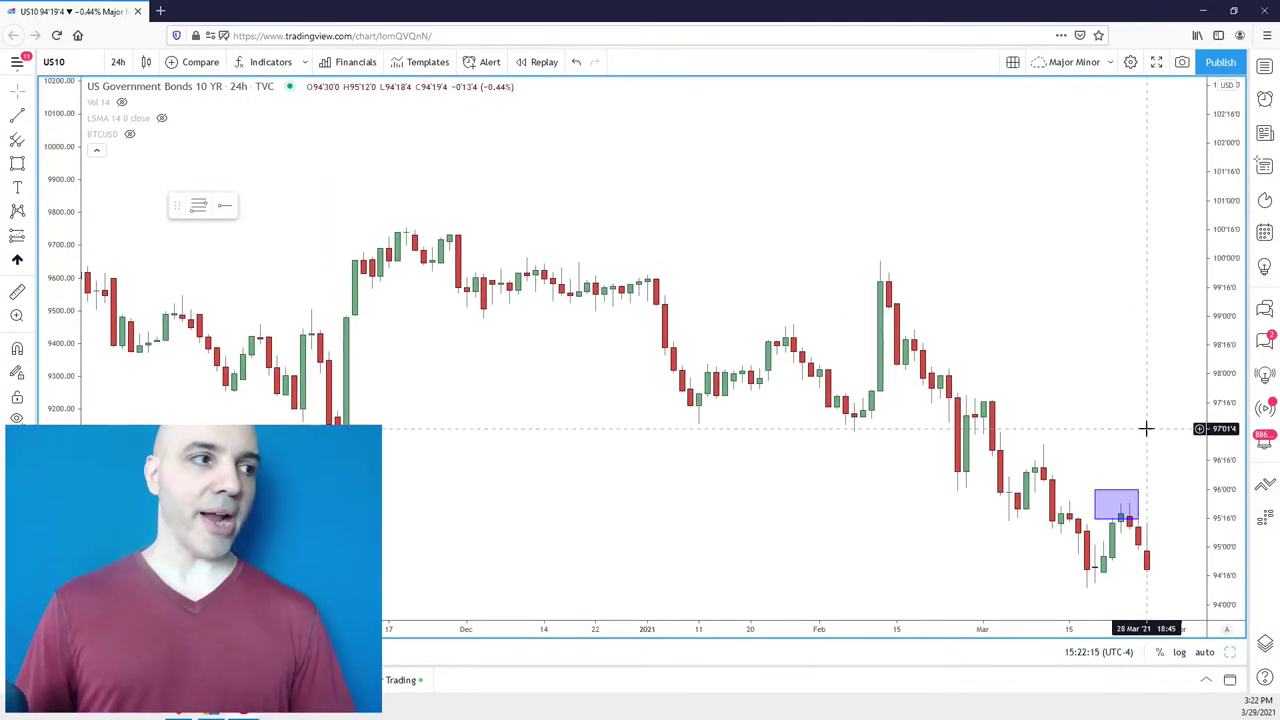
scroll(1120, 380, up, 1)
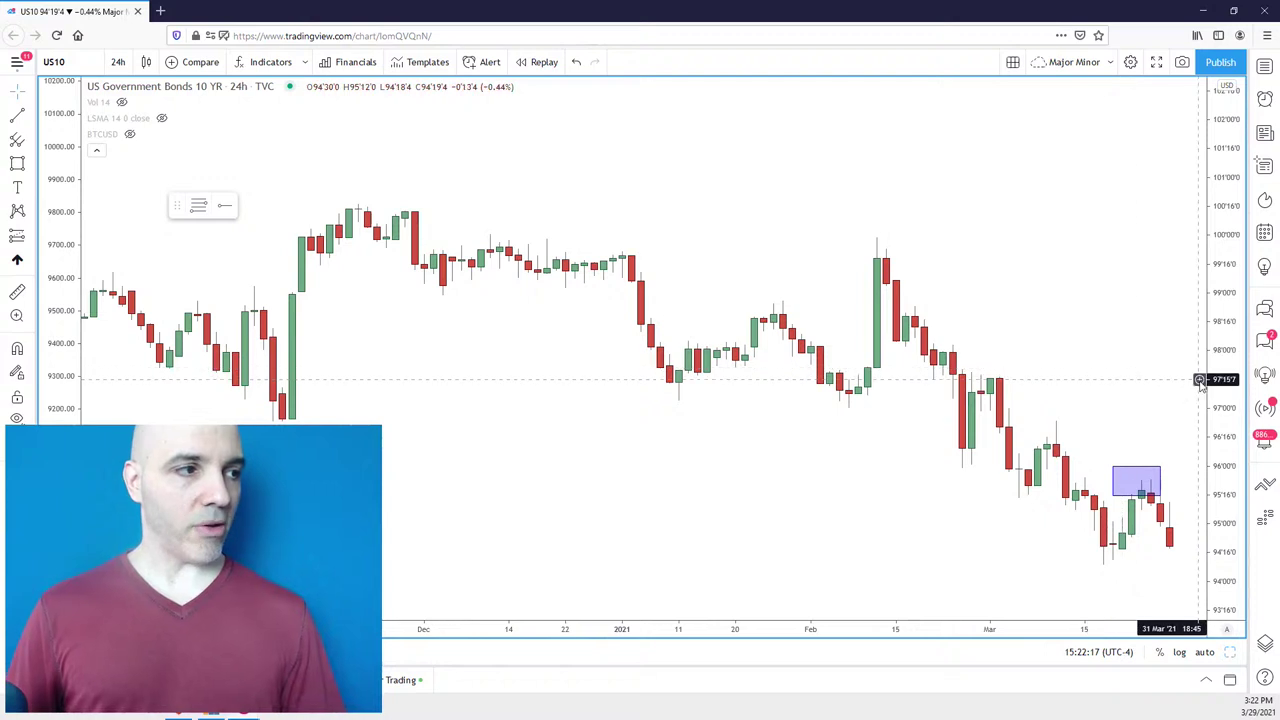
drag(1126, 331, 1126, 306)
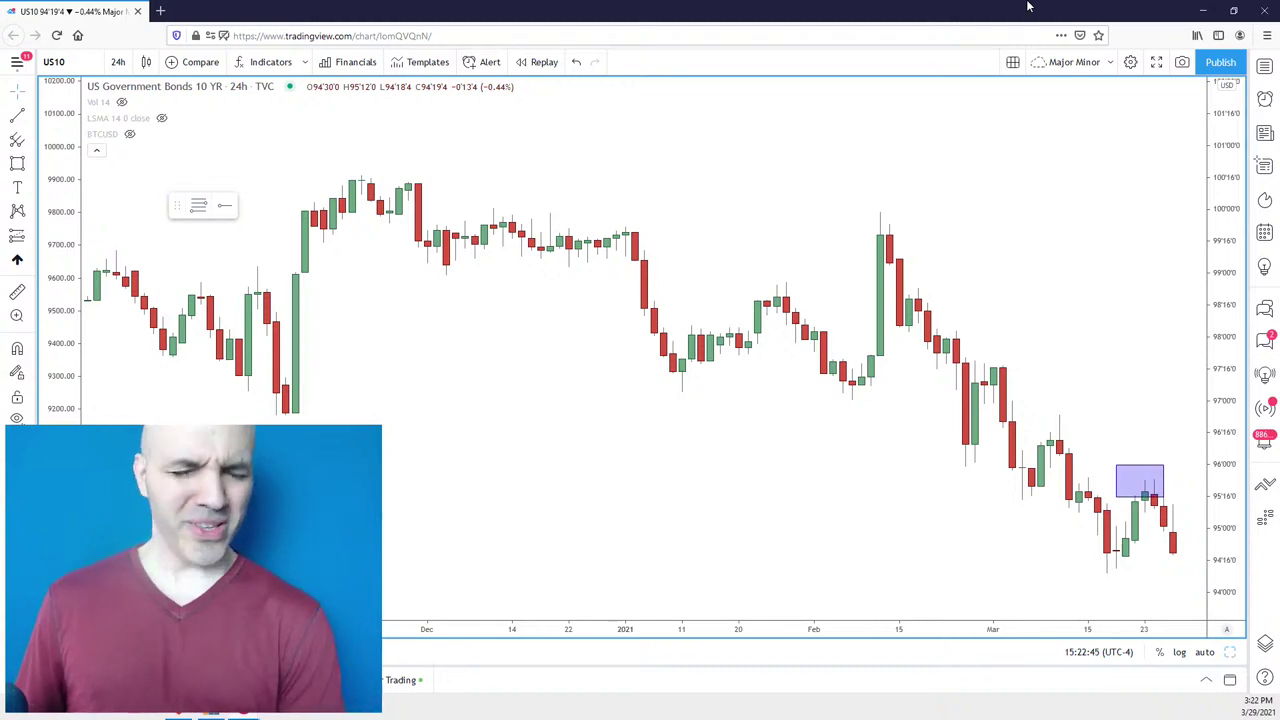
Switch the chart to XAUUSD from OANDA and examine the latest gold candles below the 1742.852 line.
text(XA)
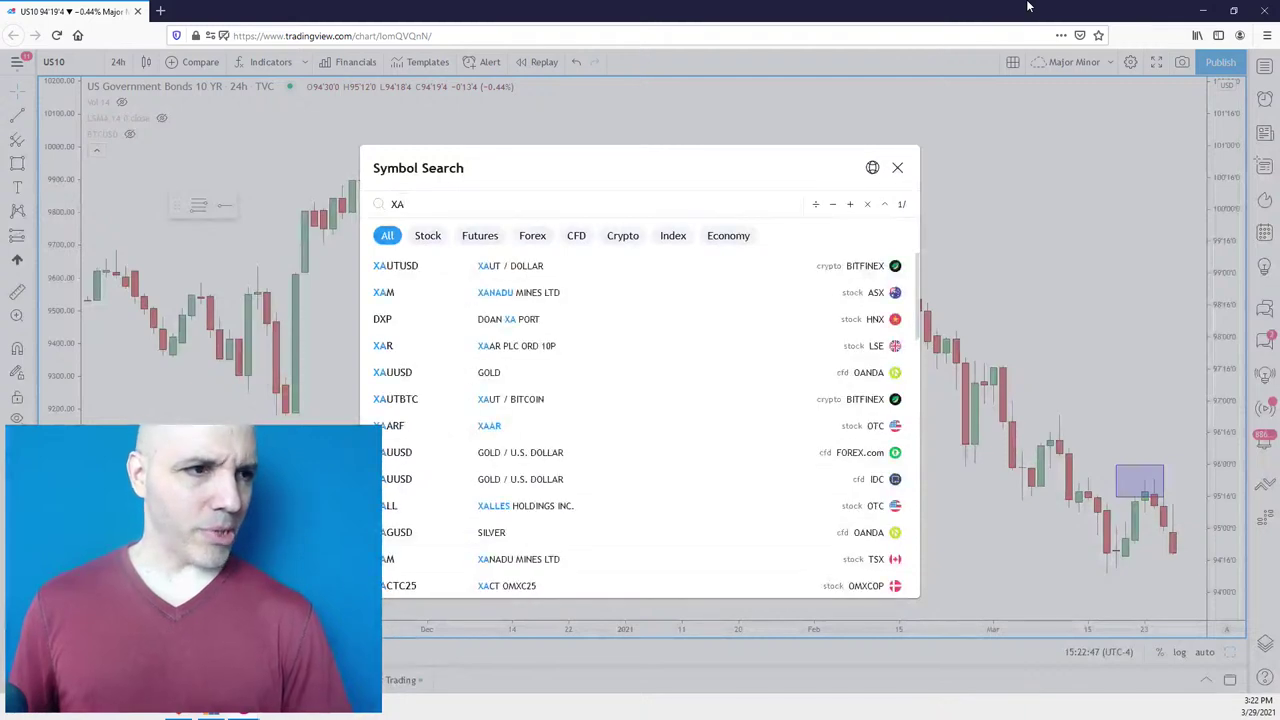
text(USD)
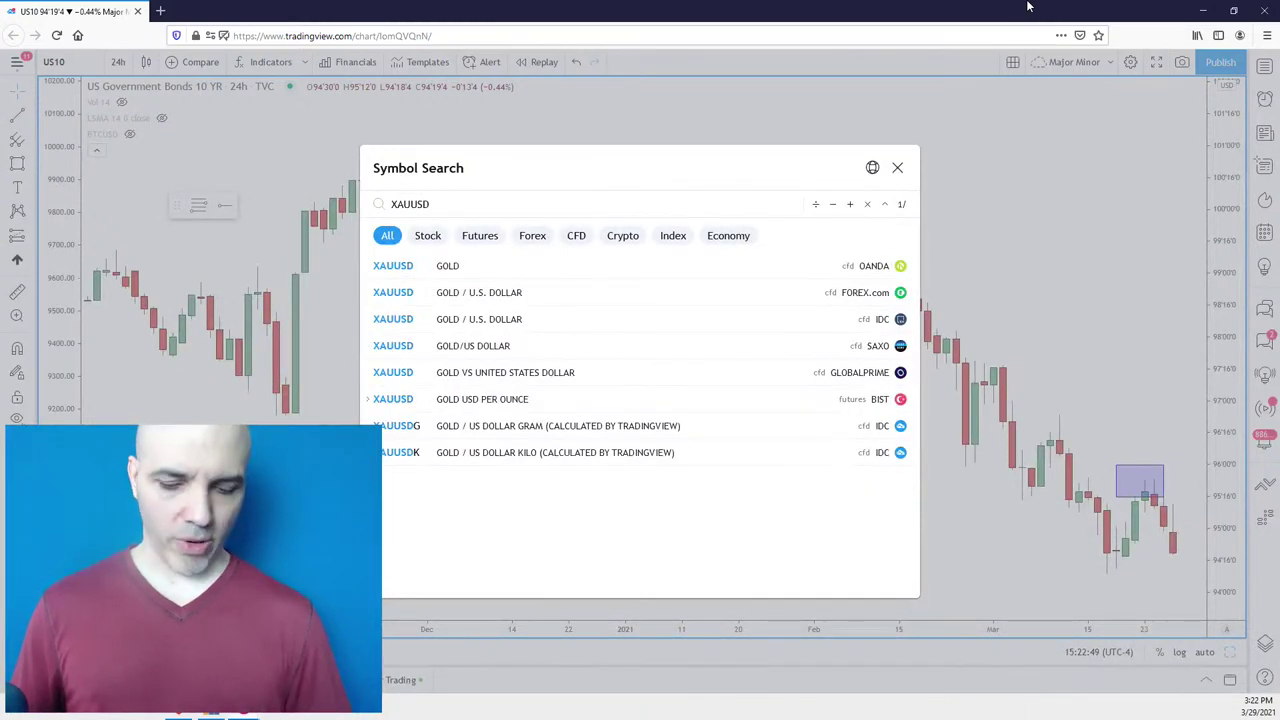
key(Return)
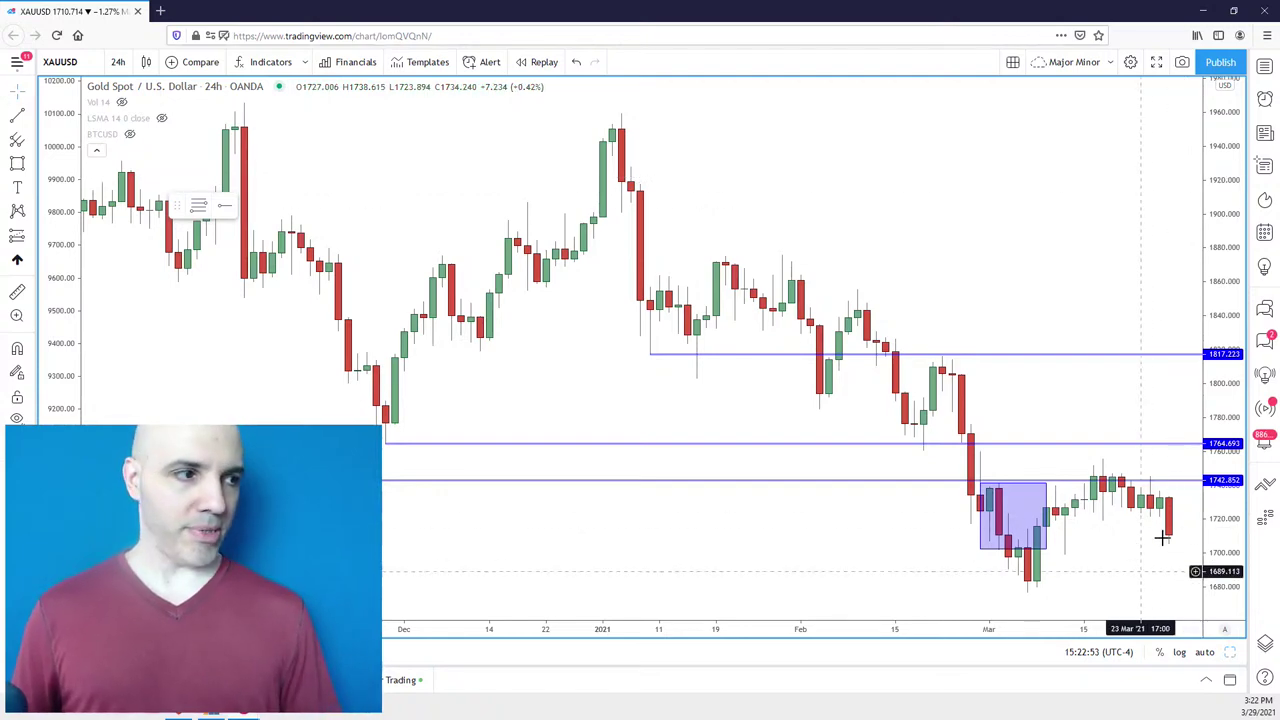
scroll(1160, 520, down, 2)
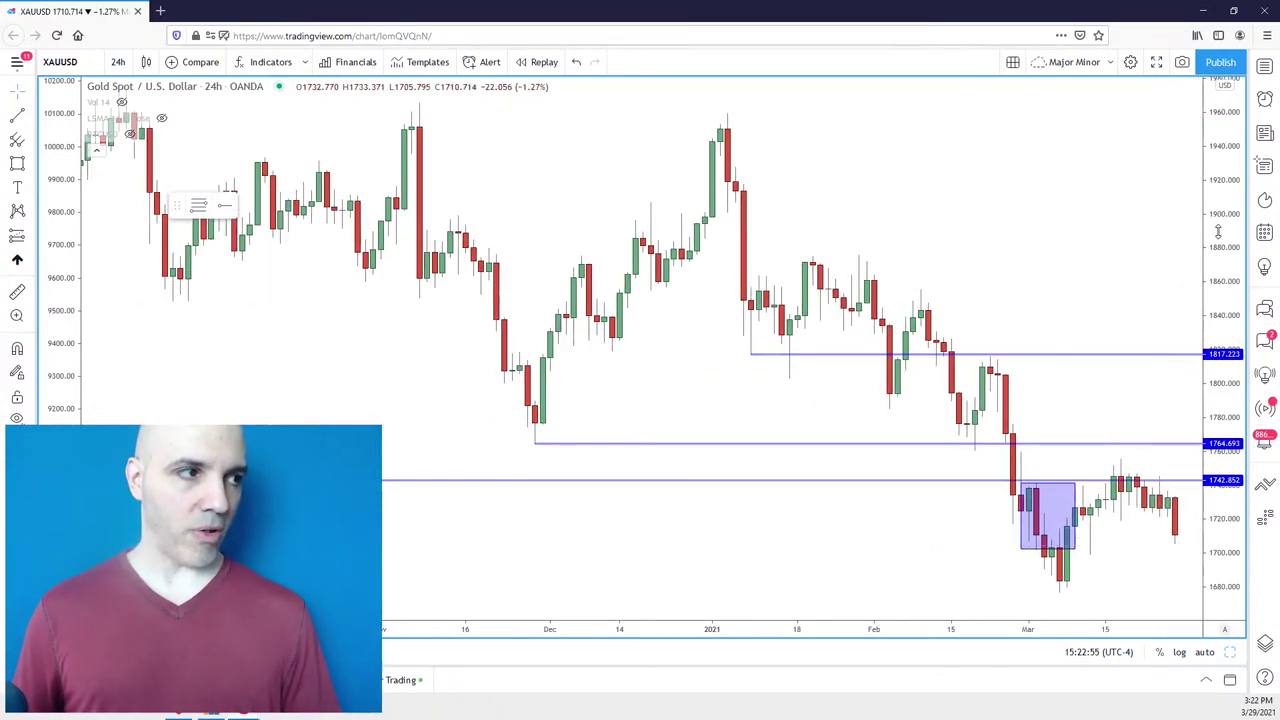
scroll(1160, 520, down, 3)
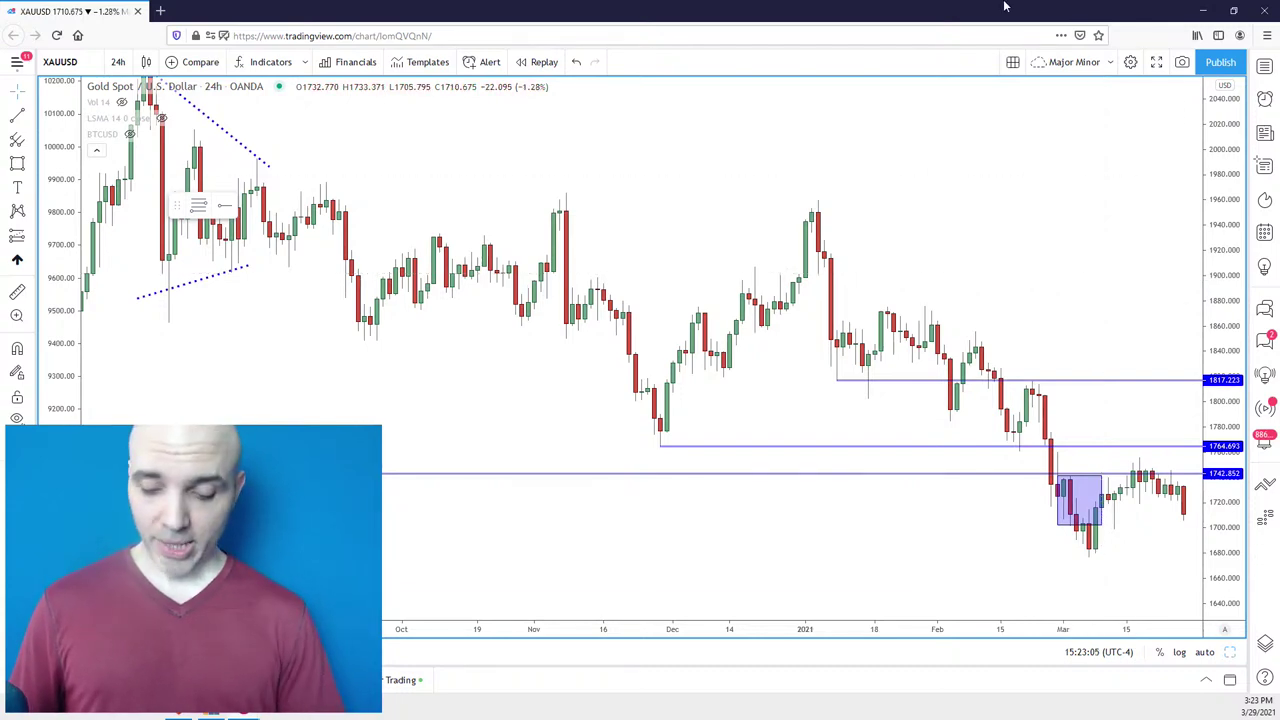
Return the chart to US10 and look closely at the candles around the marked late-March rectangle.
text(US10)
key(Return)
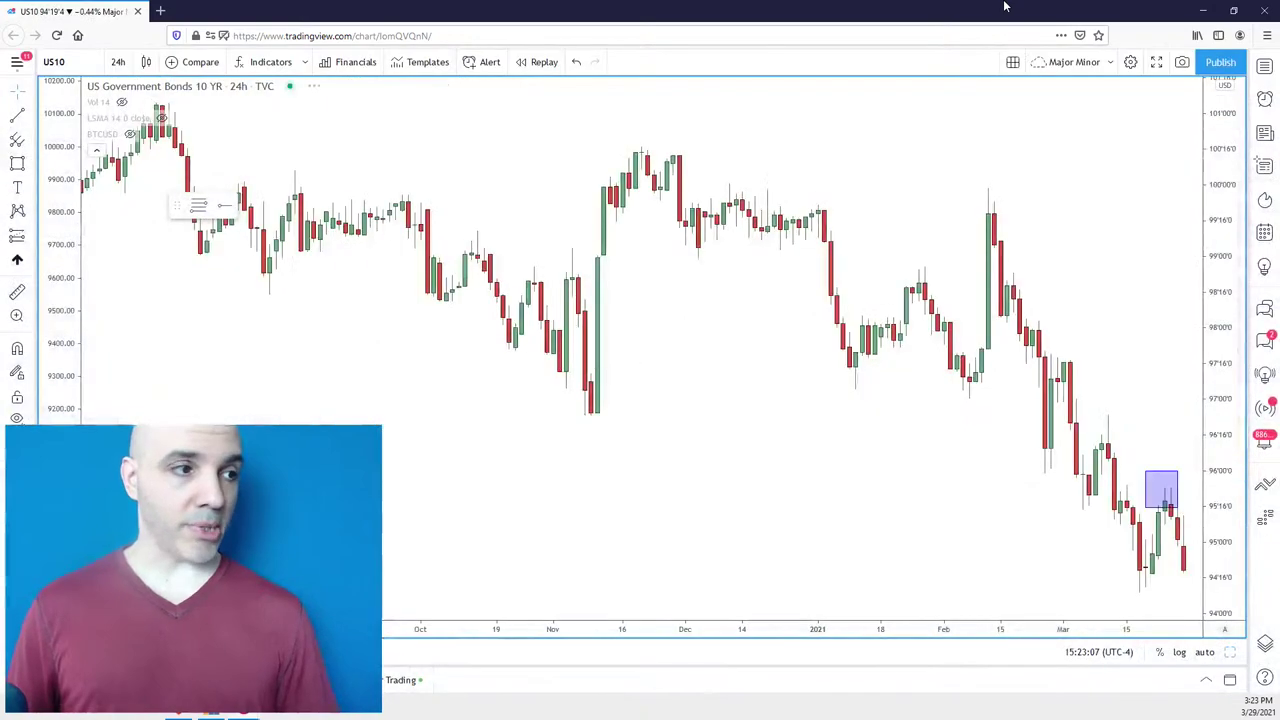
scroll(1066, 177, up, 4)
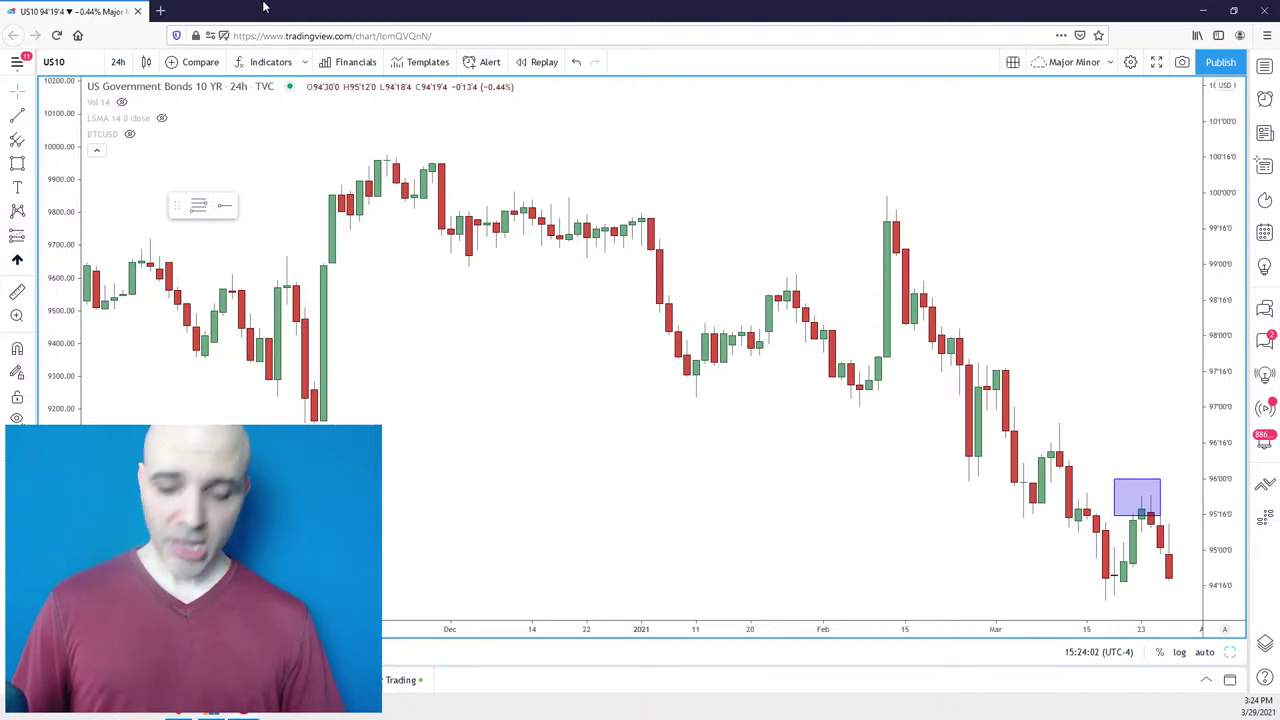
Switch the chart to AMD and examine its latest candles between the 86.99 and 68.72 levels.
text(AMD)
key(Return)
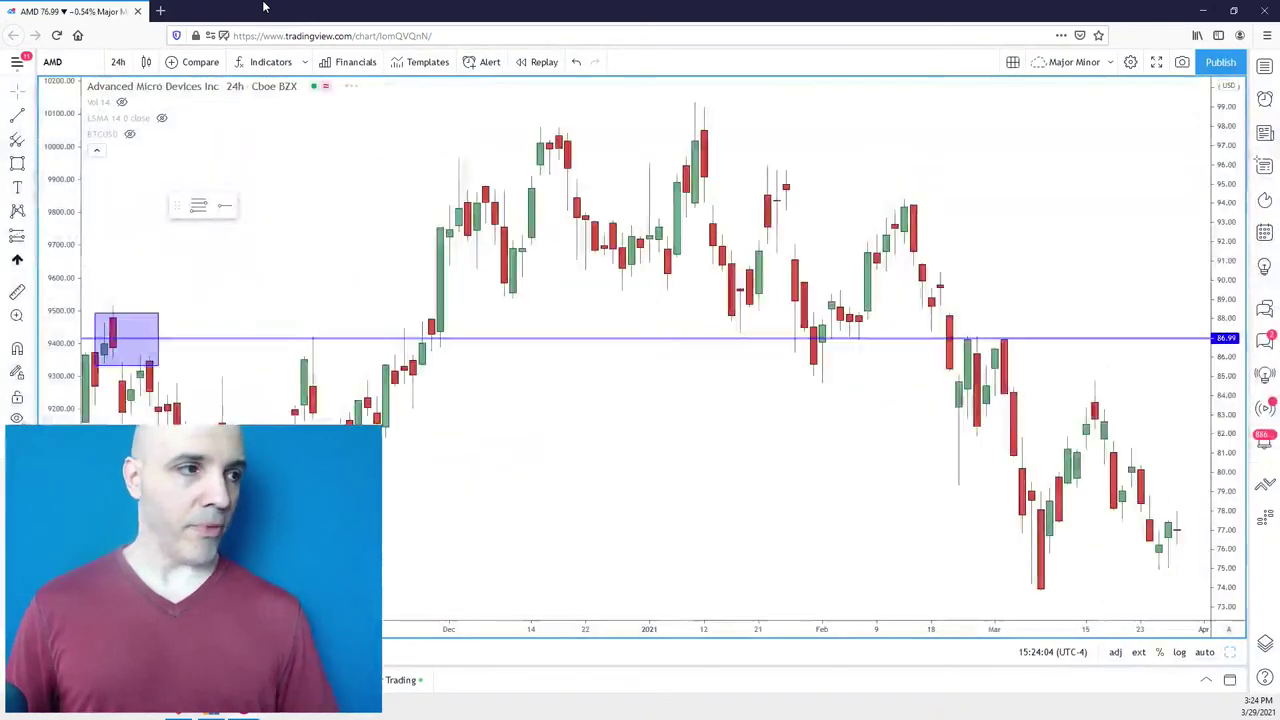
drag(1094, 200, 1066, 197)
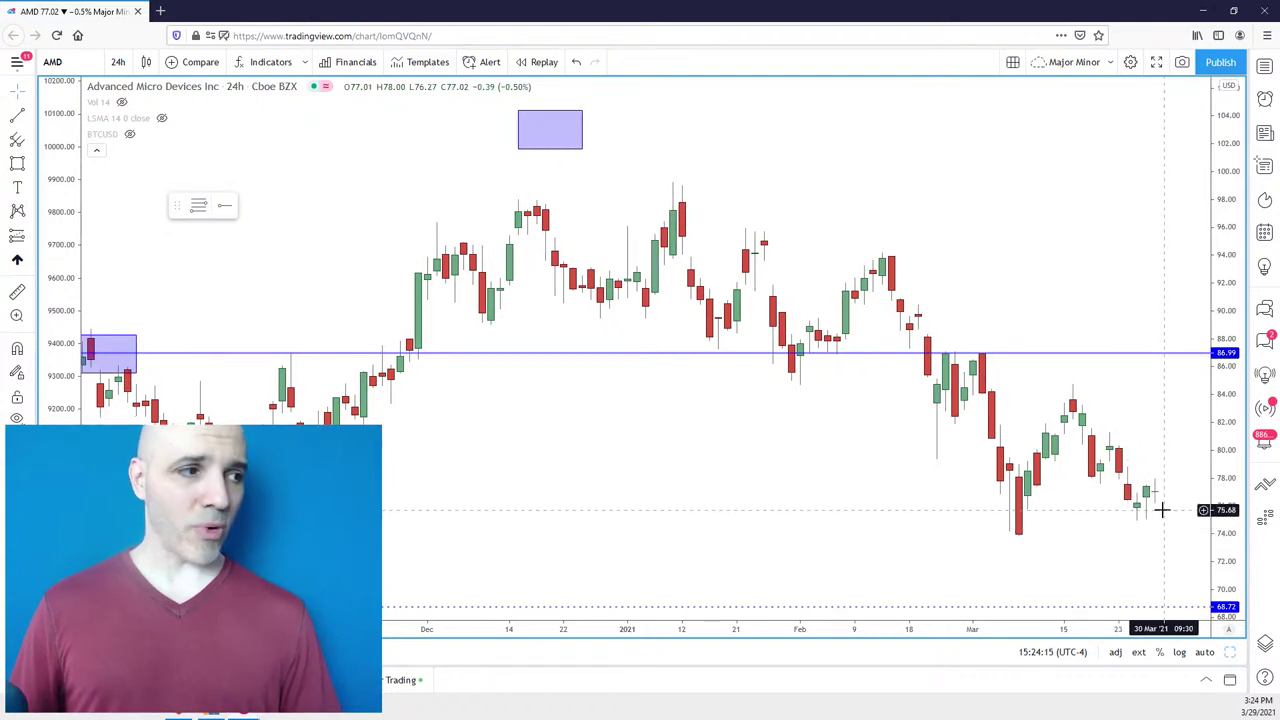
scroll(1163, 549, down, 2)
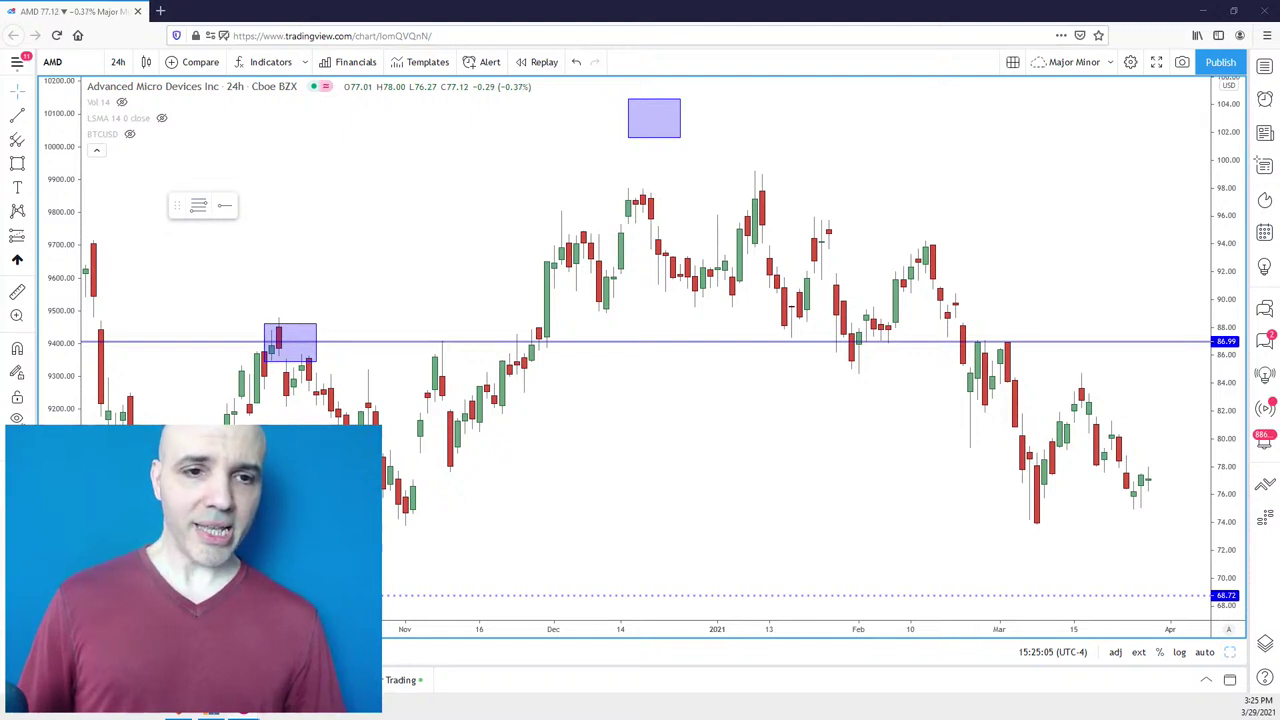
Switch the chart to TTD, The Trade Desk.
text(TTD)
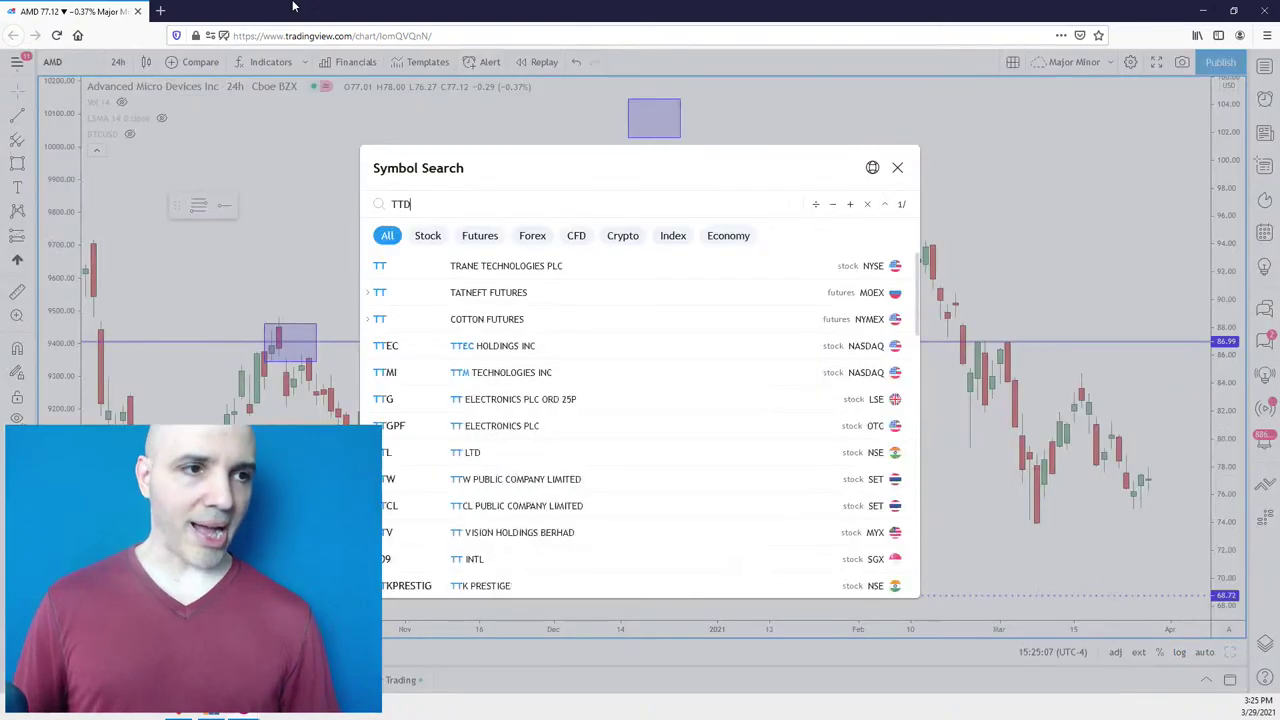
key(Return)
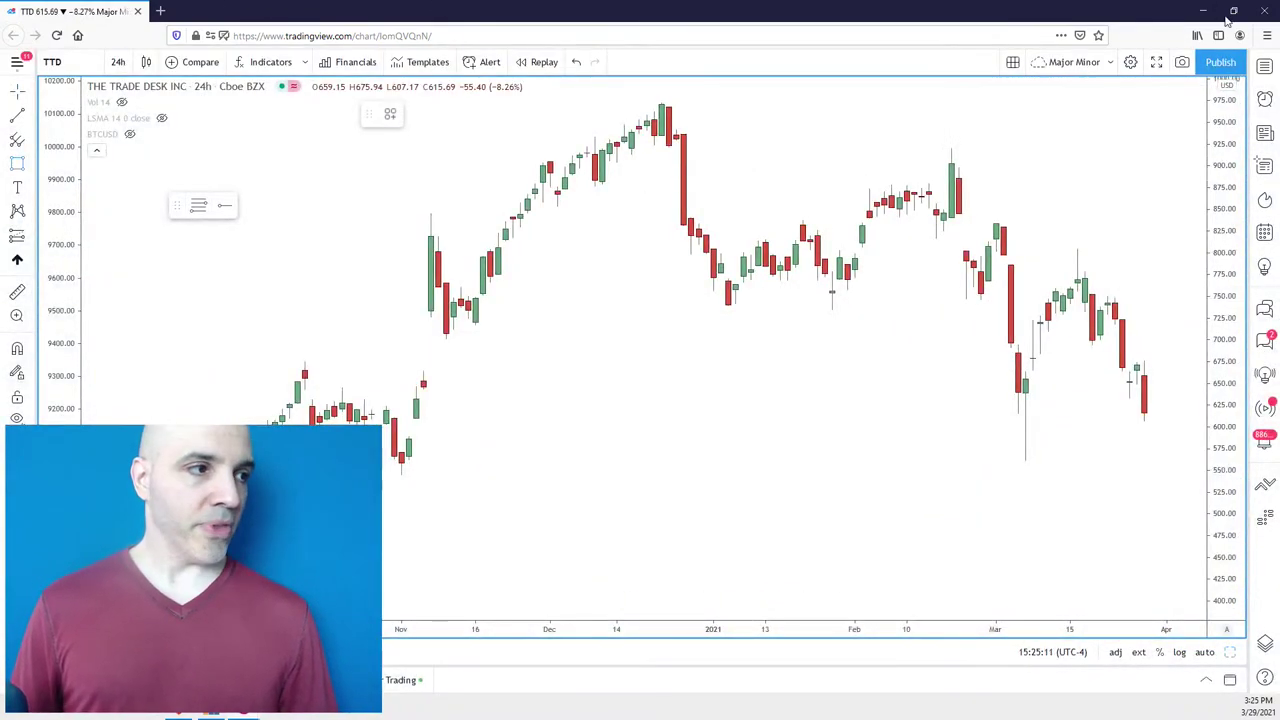
Draw a rectangle over the TTD lows from 3 March to 1 April 2021, between about 653.54 and 560.09.
drag(1169, 460, 1010, 380)
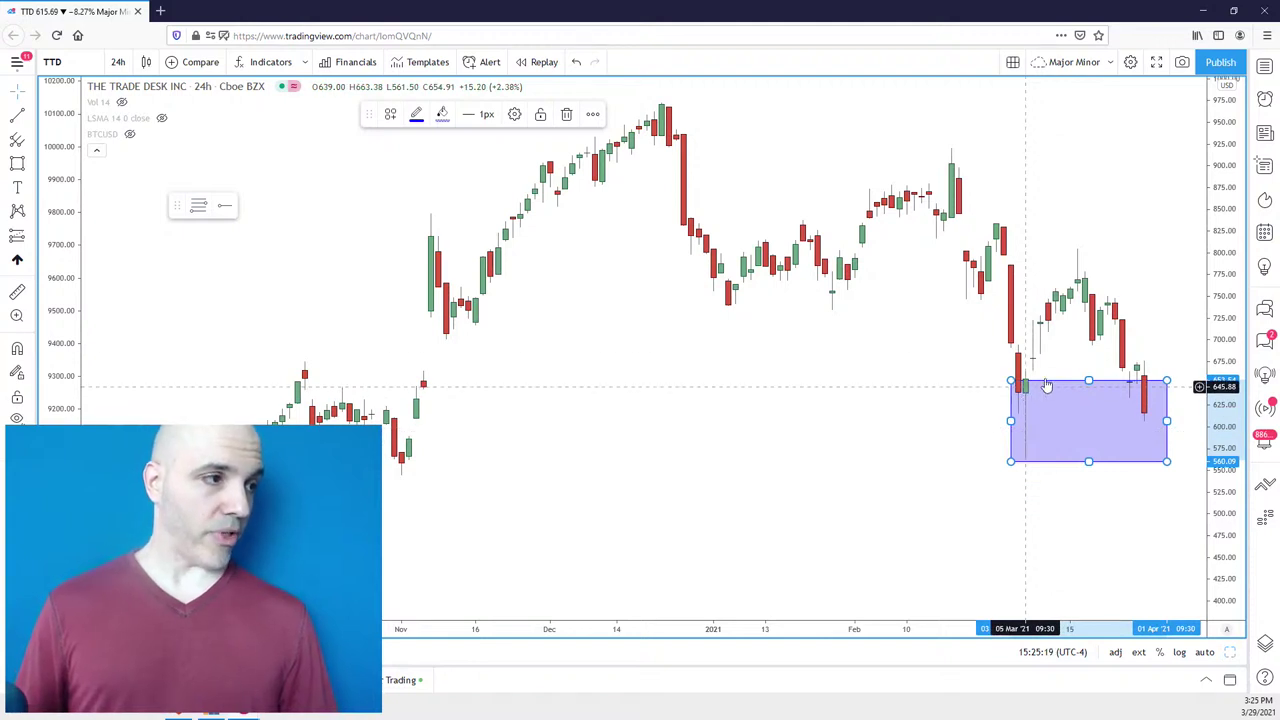
scroll(1139, 282, down, 1)
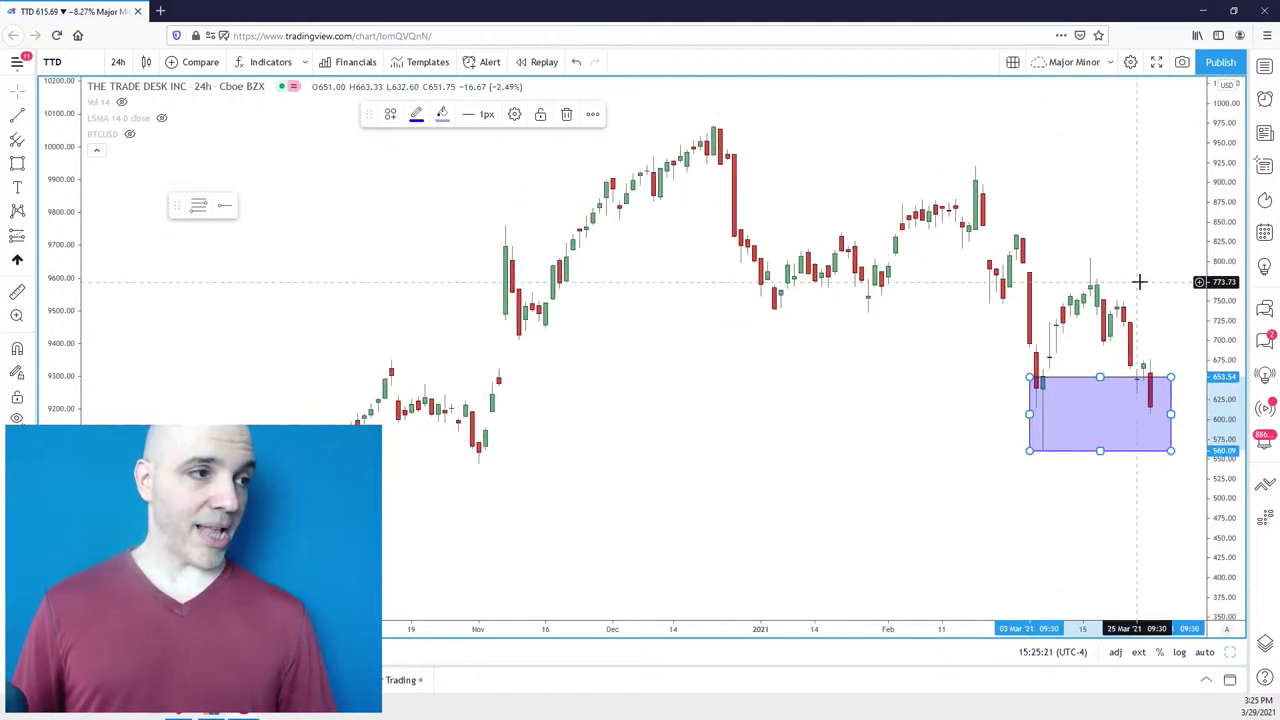
drag(1139, 282, 1134, 292)
Extend the TTD rectangle back to 6 January 2021 and raise its upper edge to about 913.75.
click(17, 164)
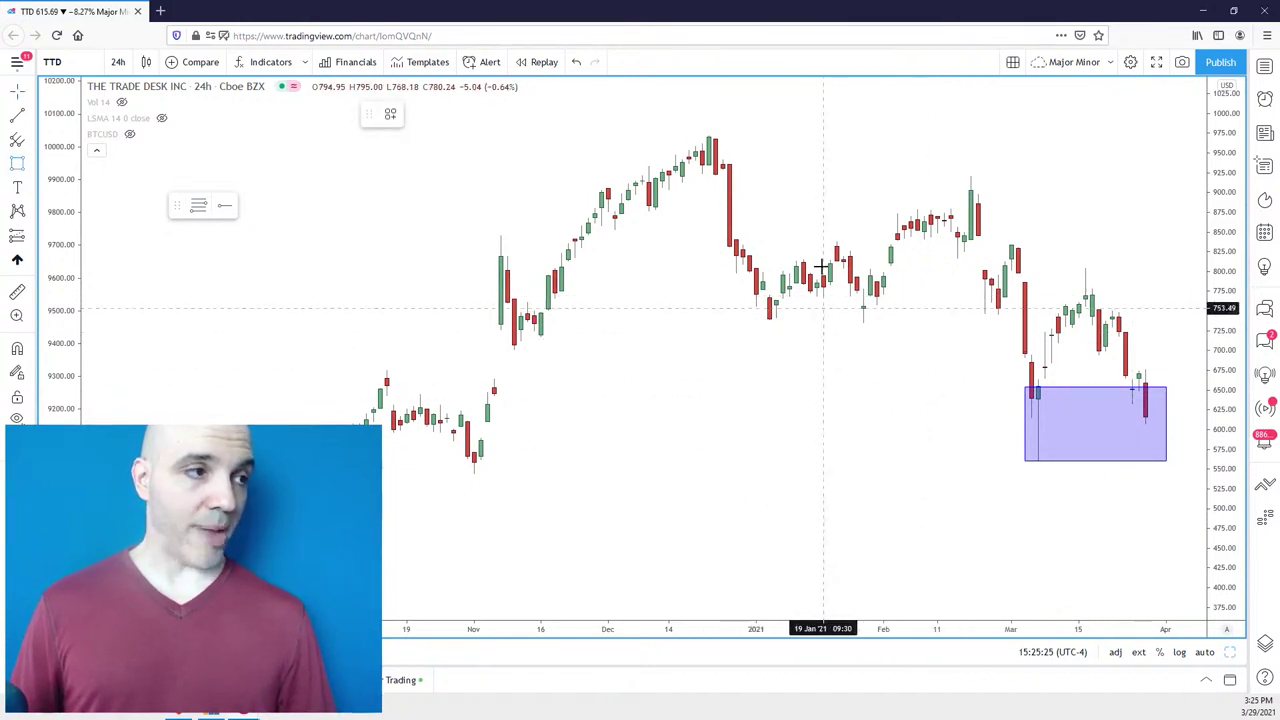
mouse_move(1024, 424)
mouse_down()
mouse_move(857, 391)
mouse_move(1020, 412)
mouse_move(768, 424)
mouse_up()
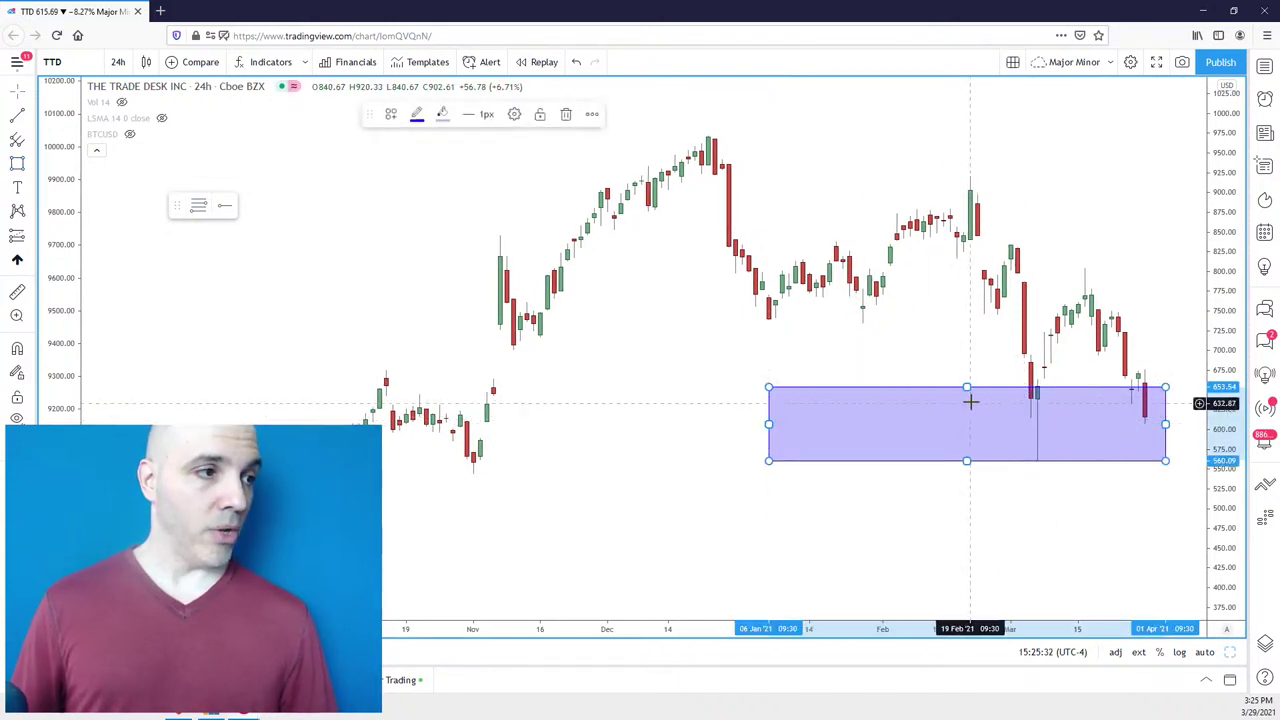
drag(966, 387, 966, 182)
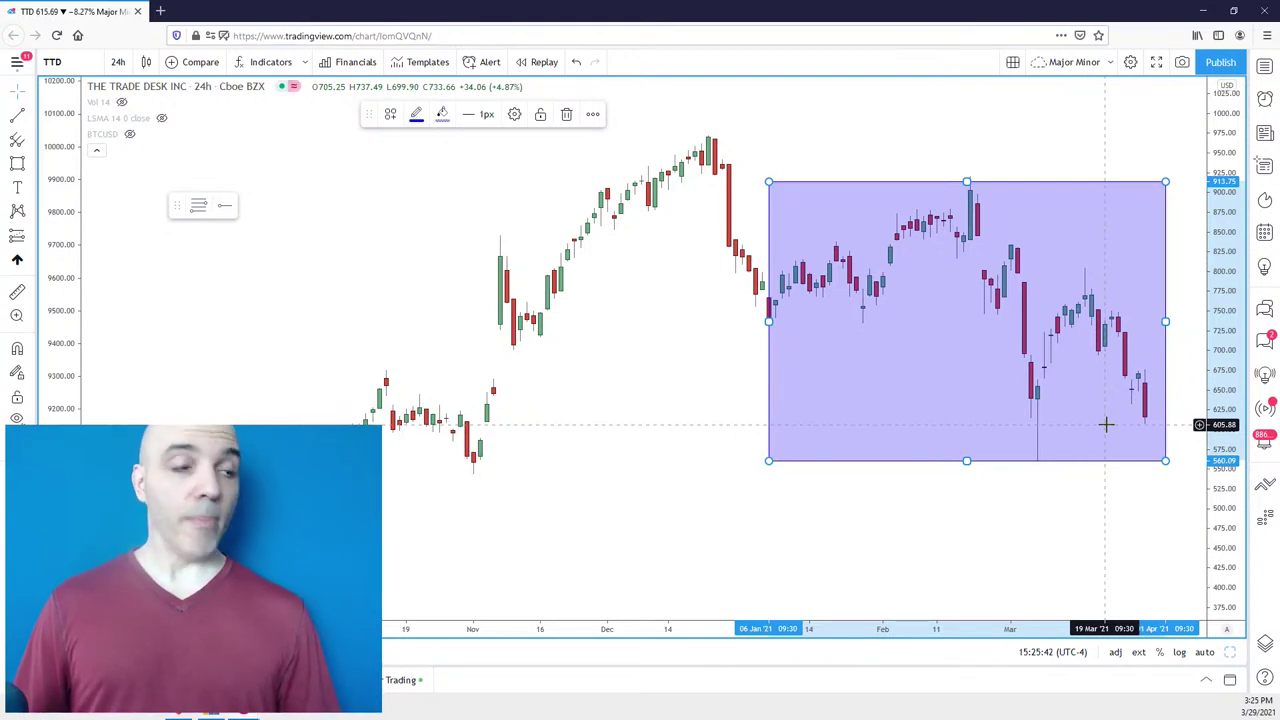
scroll(1143, 434, up, 3)
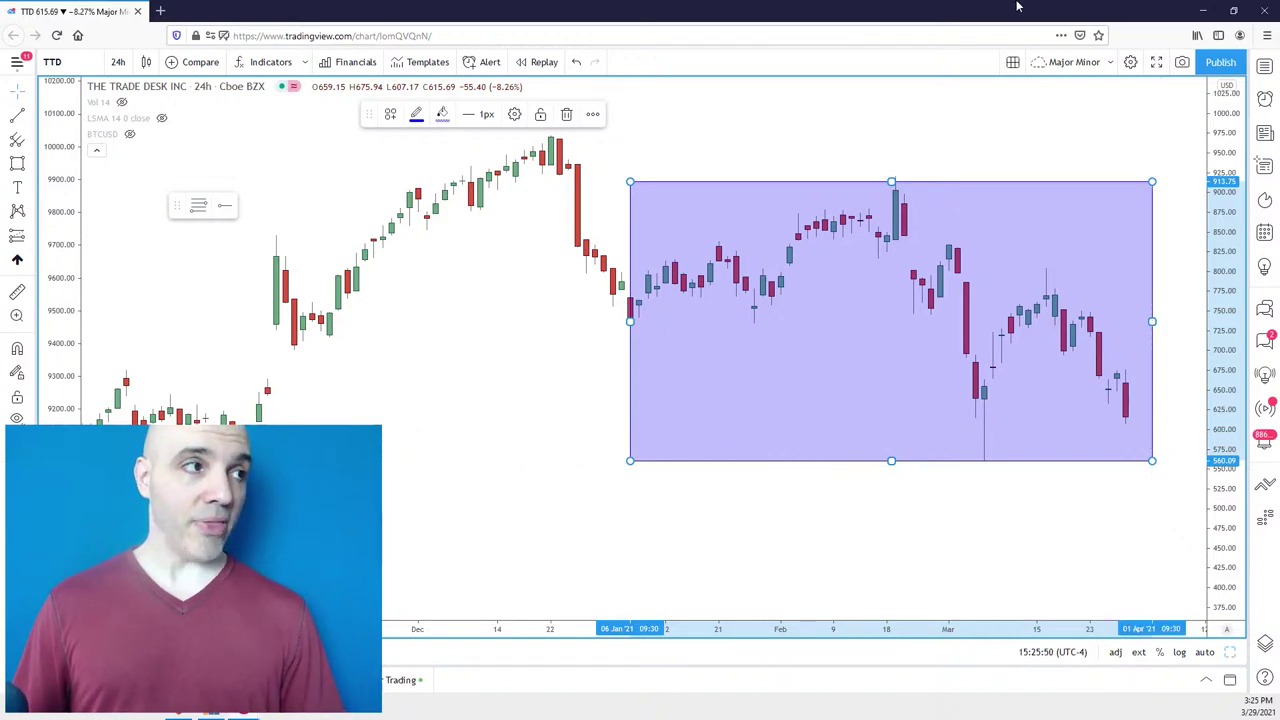
Switch the chart to SPXUSD and box the latest candles between about 3991.3 and 3935.8.
text(SPX)
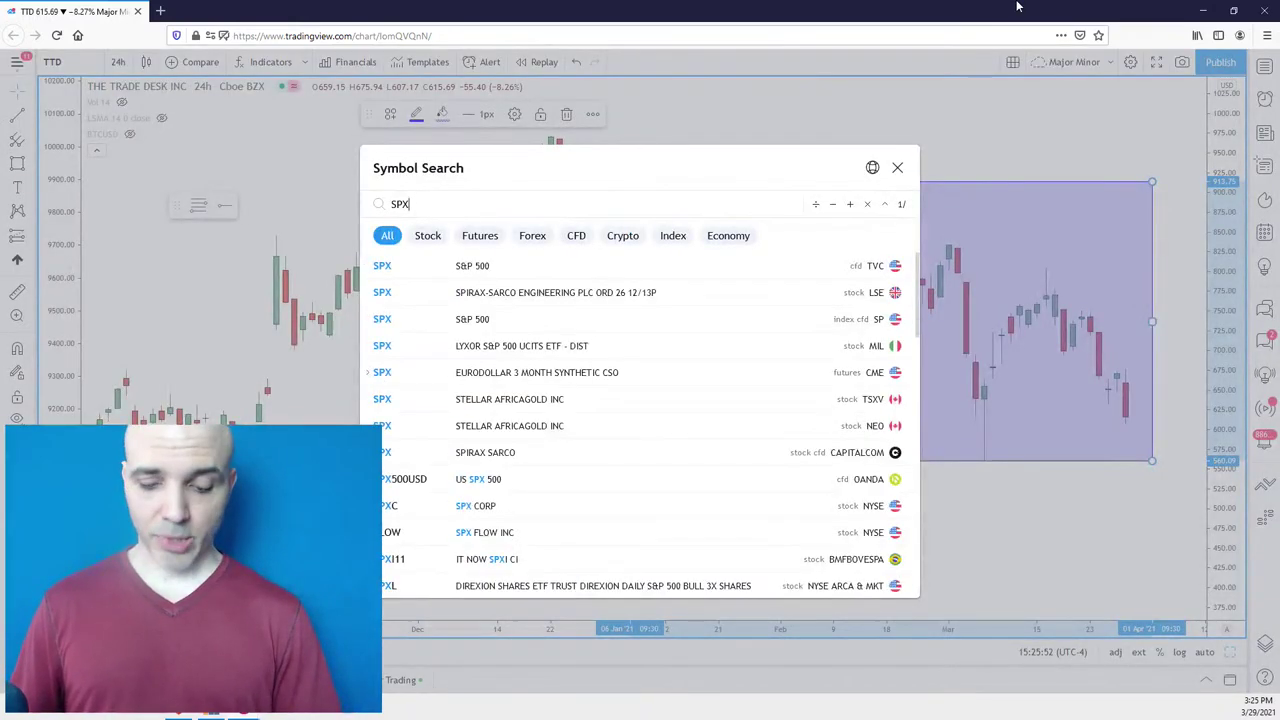
text(USD)
key(Return)
drag(1149, 191, 1141, 218)
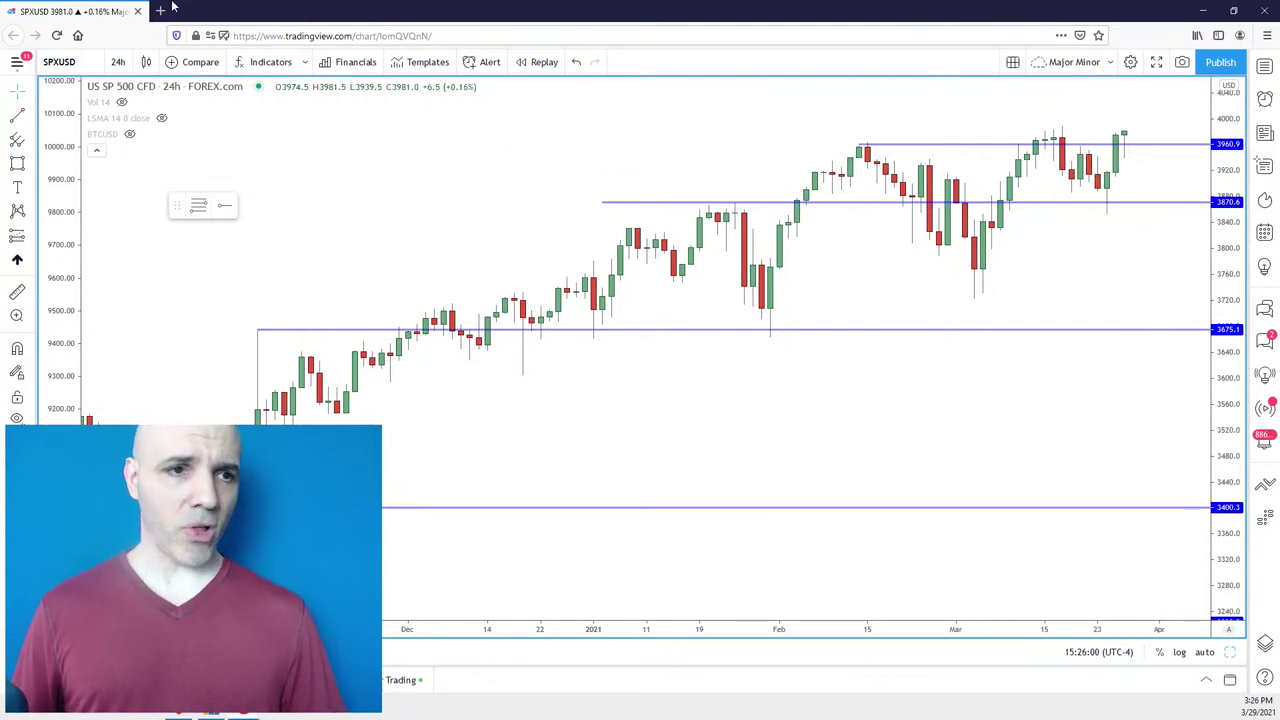
drag(1153, 161, 1113, 124)
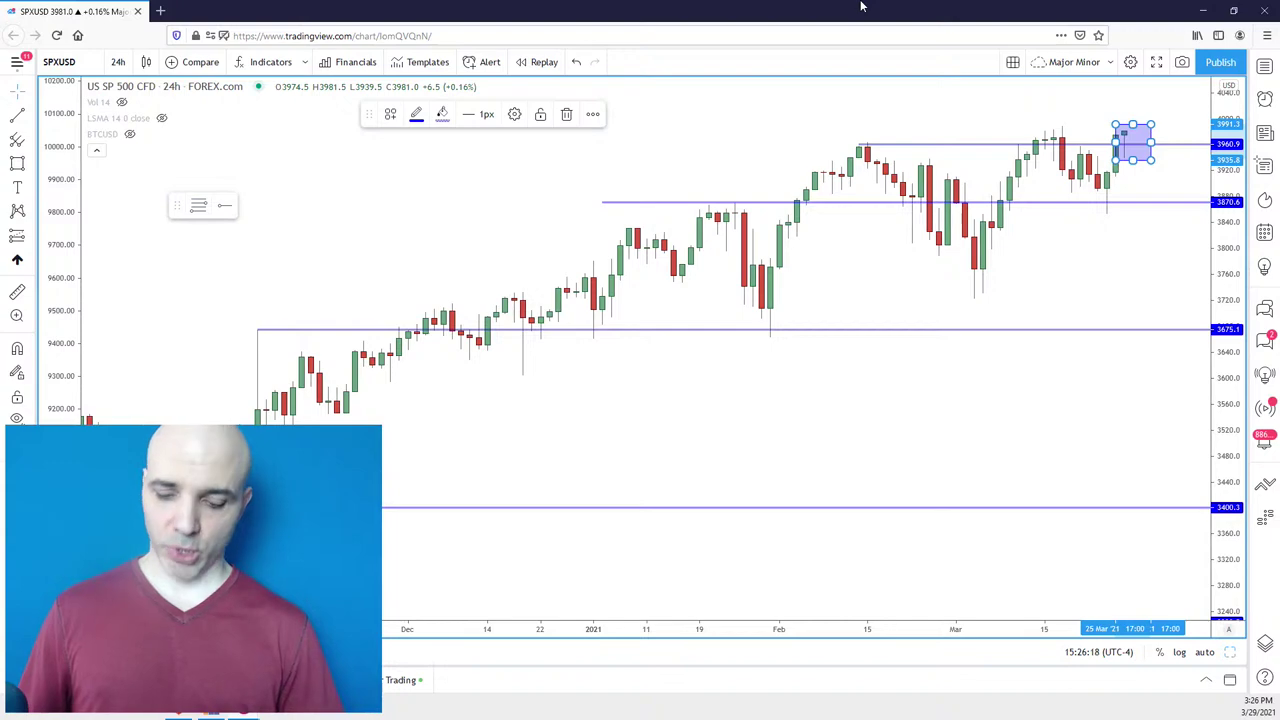
Return the chart to TTD and examine the latest candles inside the large rectangle.
text(TTD)
key(Return)
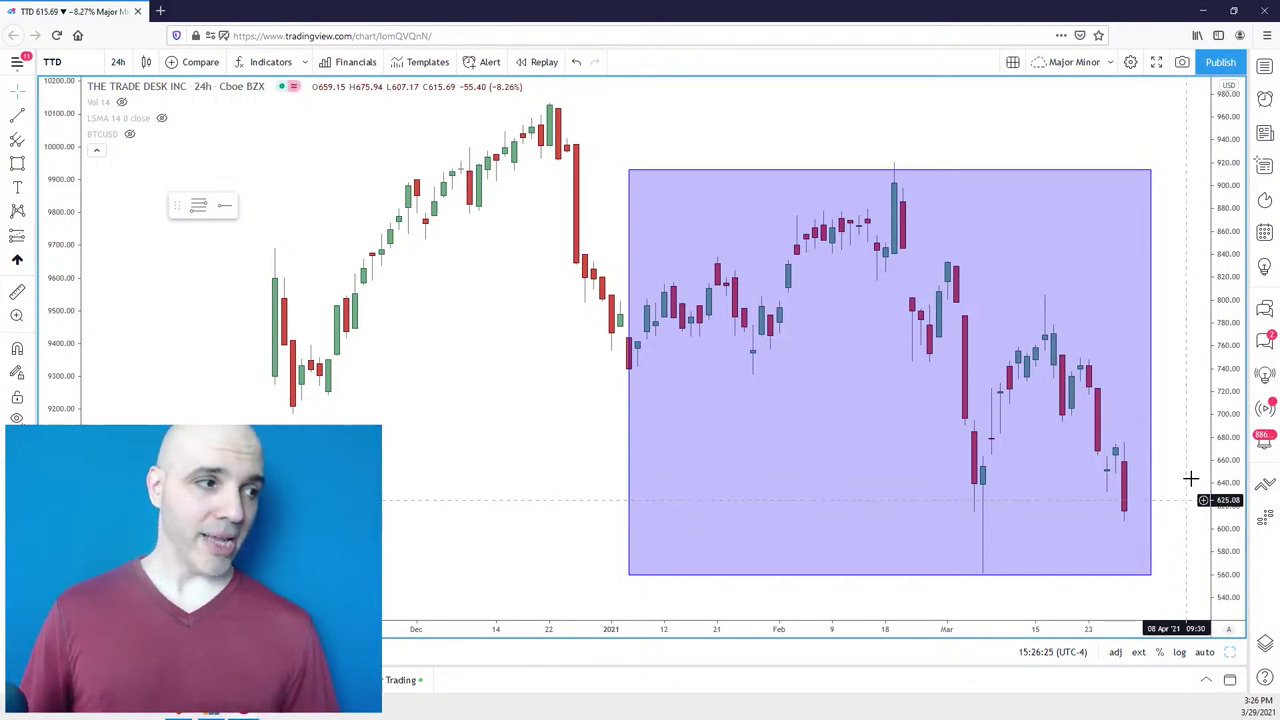
drag(1219, 415, 1220, 480)
scroll(1149, 503, down, 3)
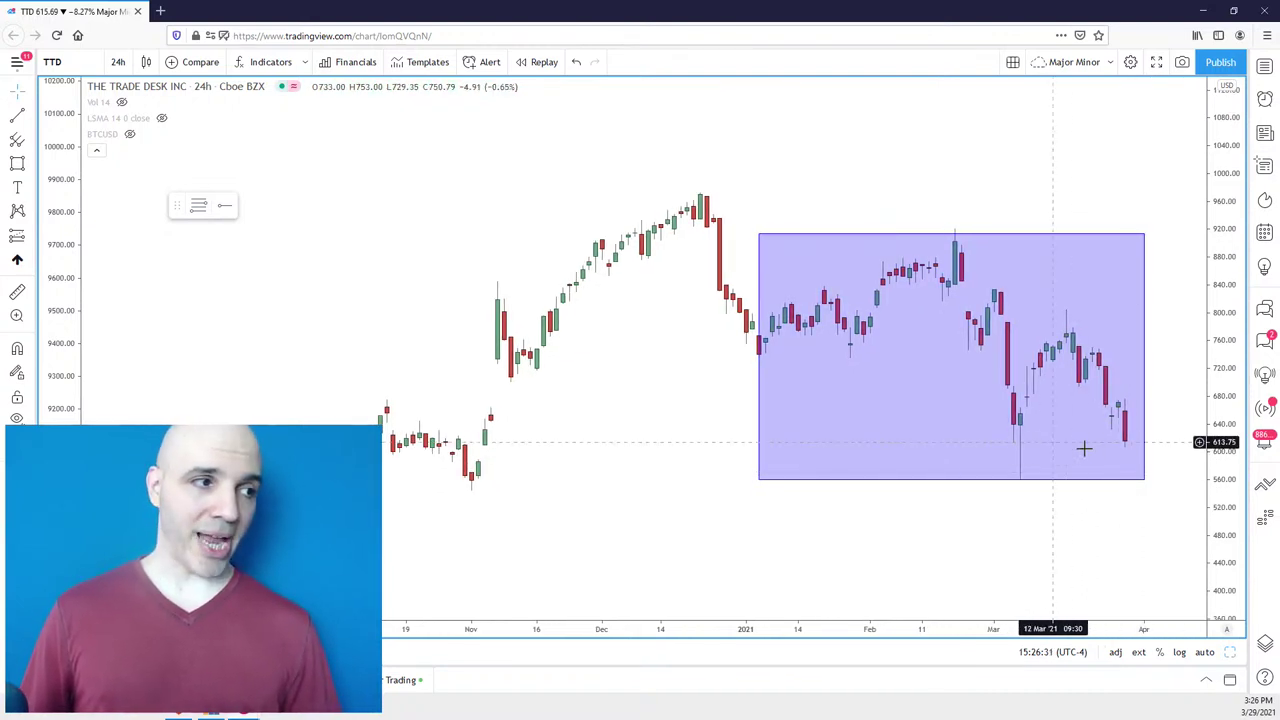
drag(1086, 511, 1109, 497)
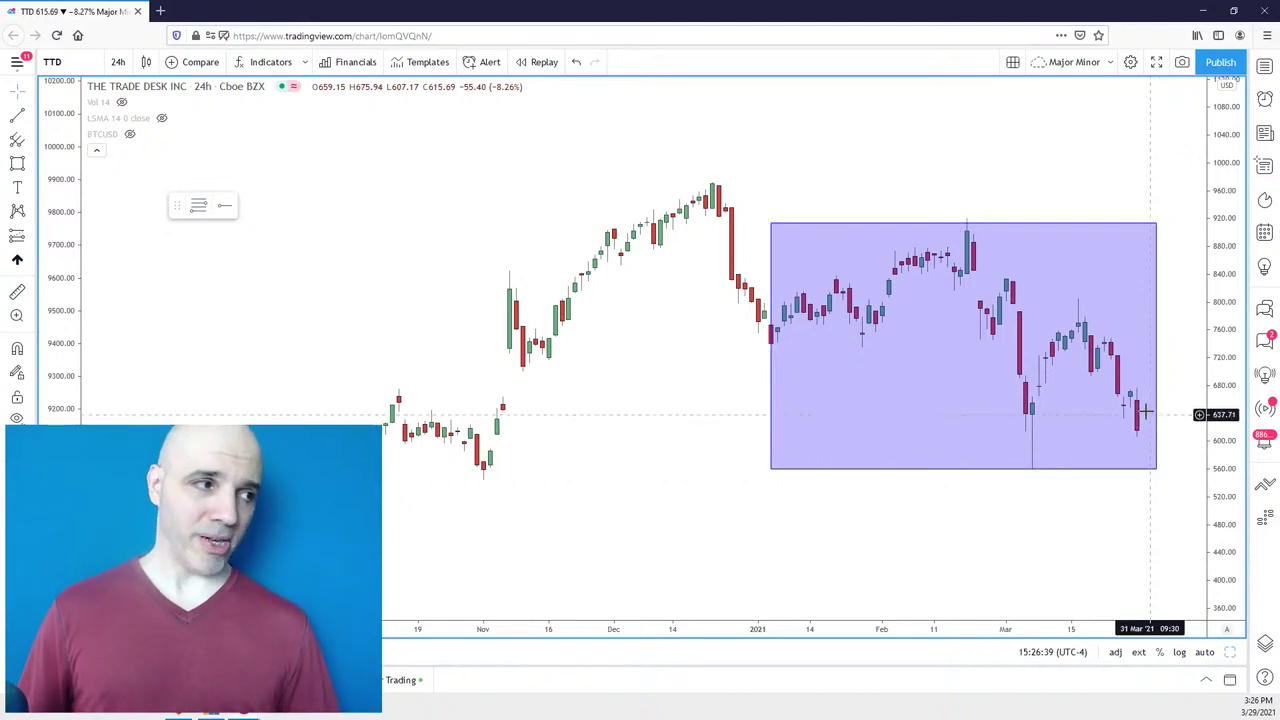
scroll(1135, 470, up, 2)
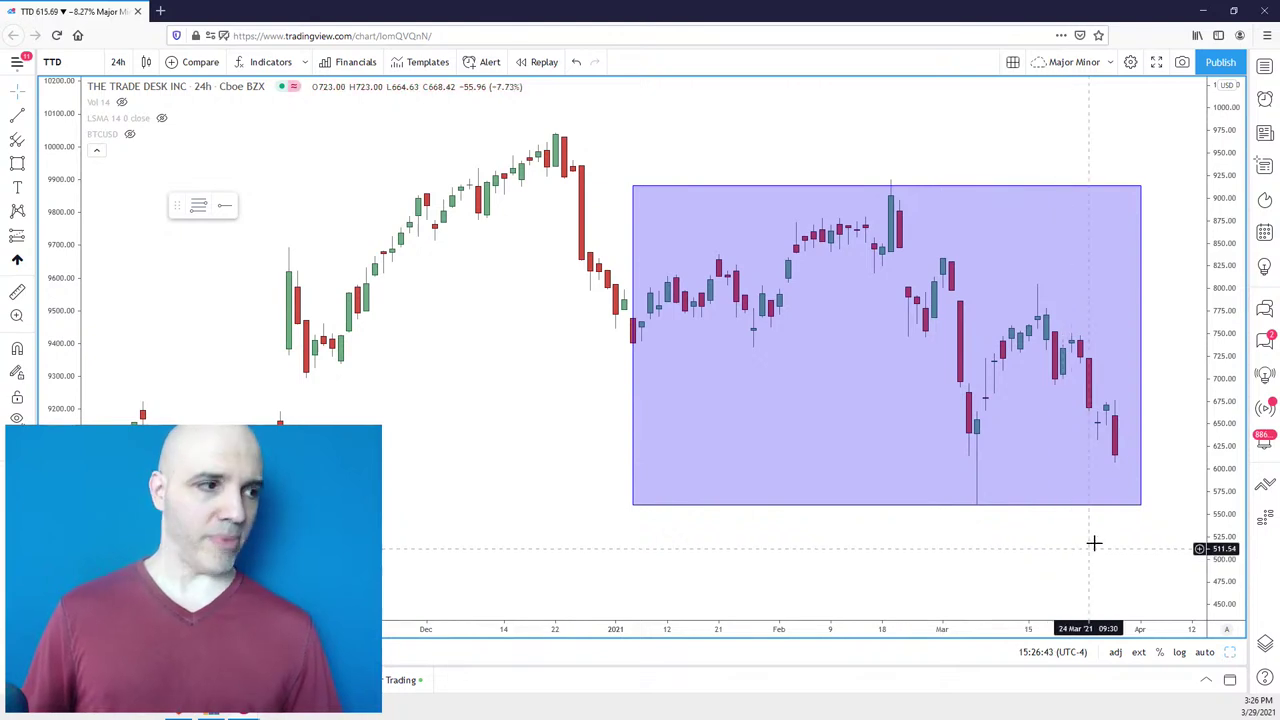
drag(1091, 540, 1118, 555)
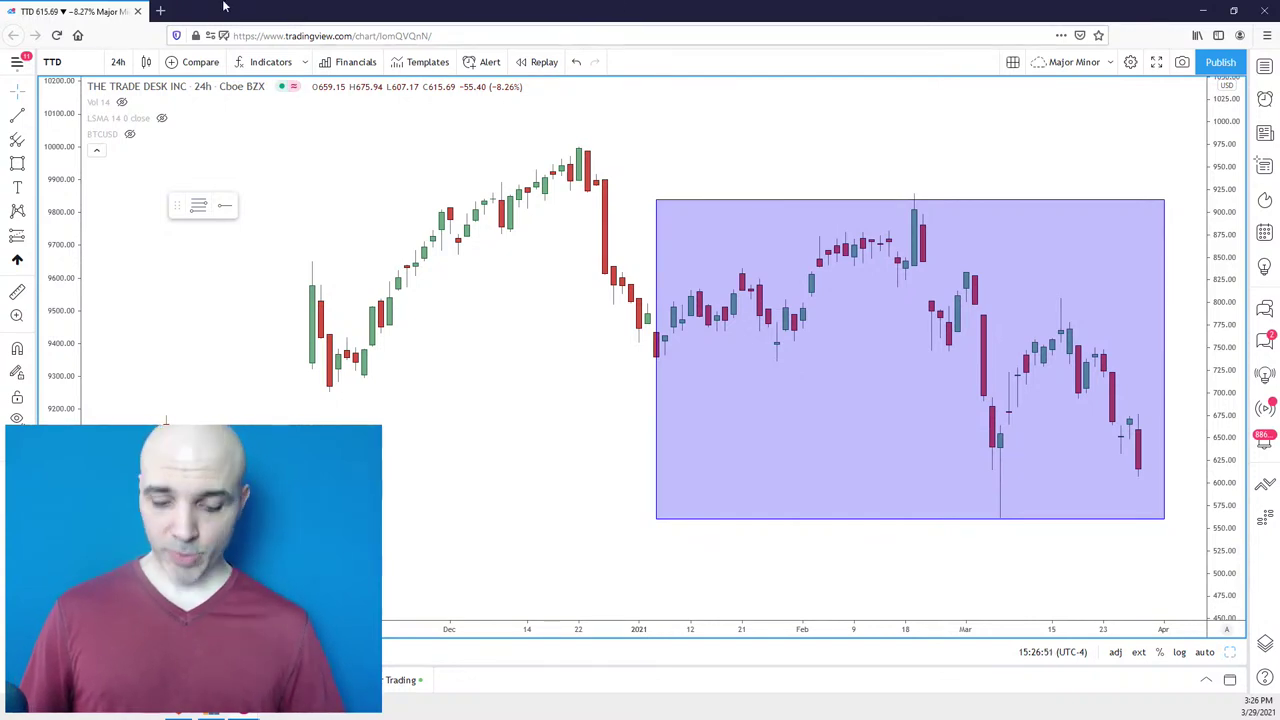
Switch the chart to PLTR and draw a rectangle from 1 March to 1 April 2021, between about 21.45 and 19.29.
text(PLTR)
key(Return)
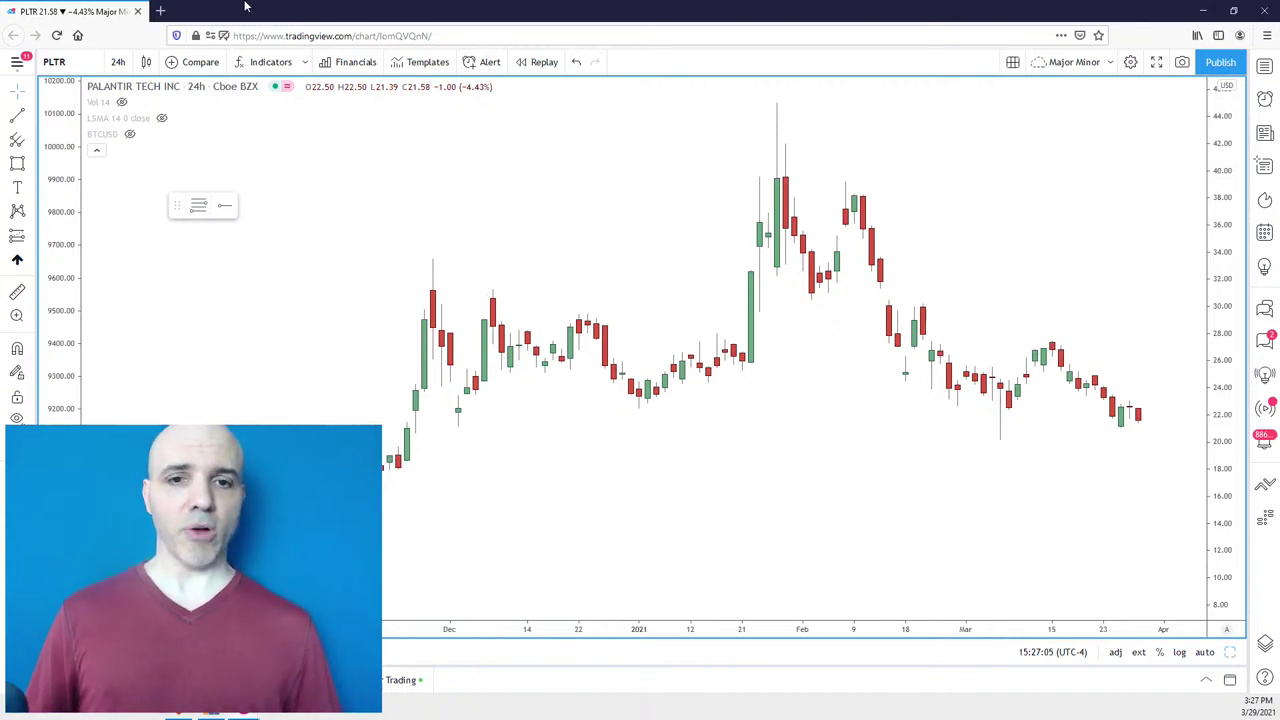
click(17, 163)
mouse_move(1168, 451)
mouse_down()
mouse_move(1091, 428)
mouse_move(974, 423)
mouse_up()
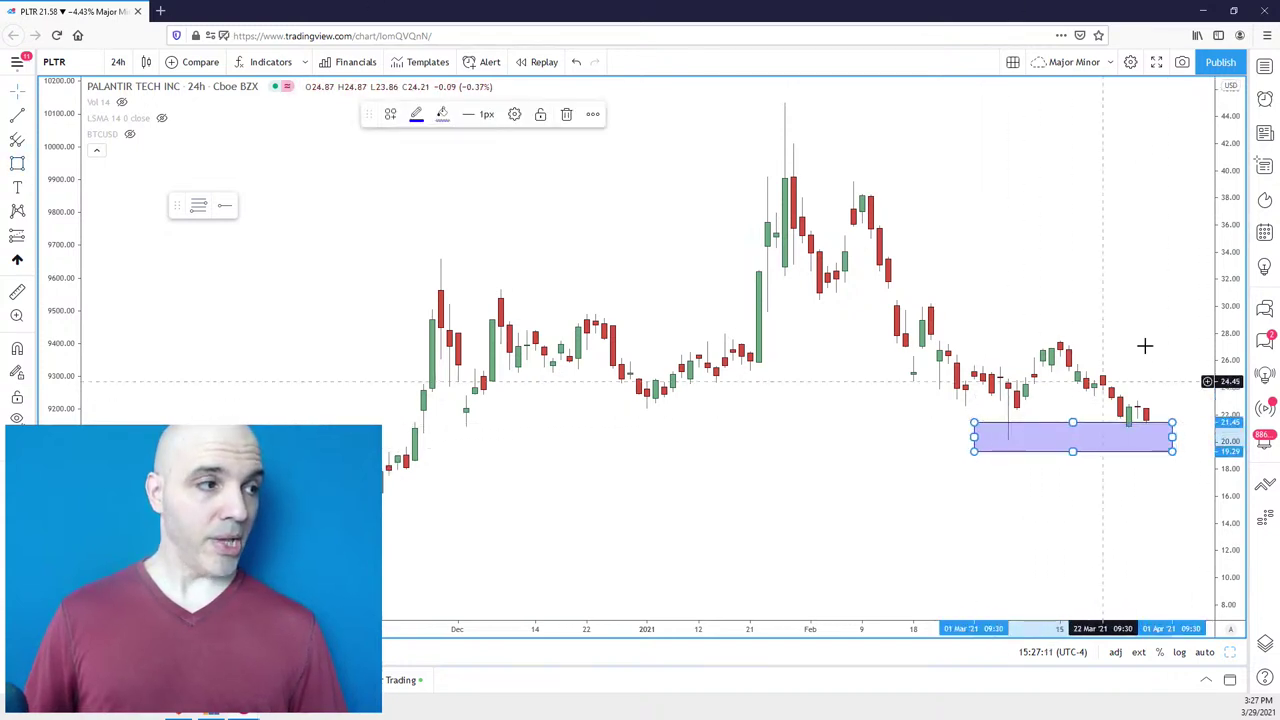
scroll(1165, 300, down, 2)
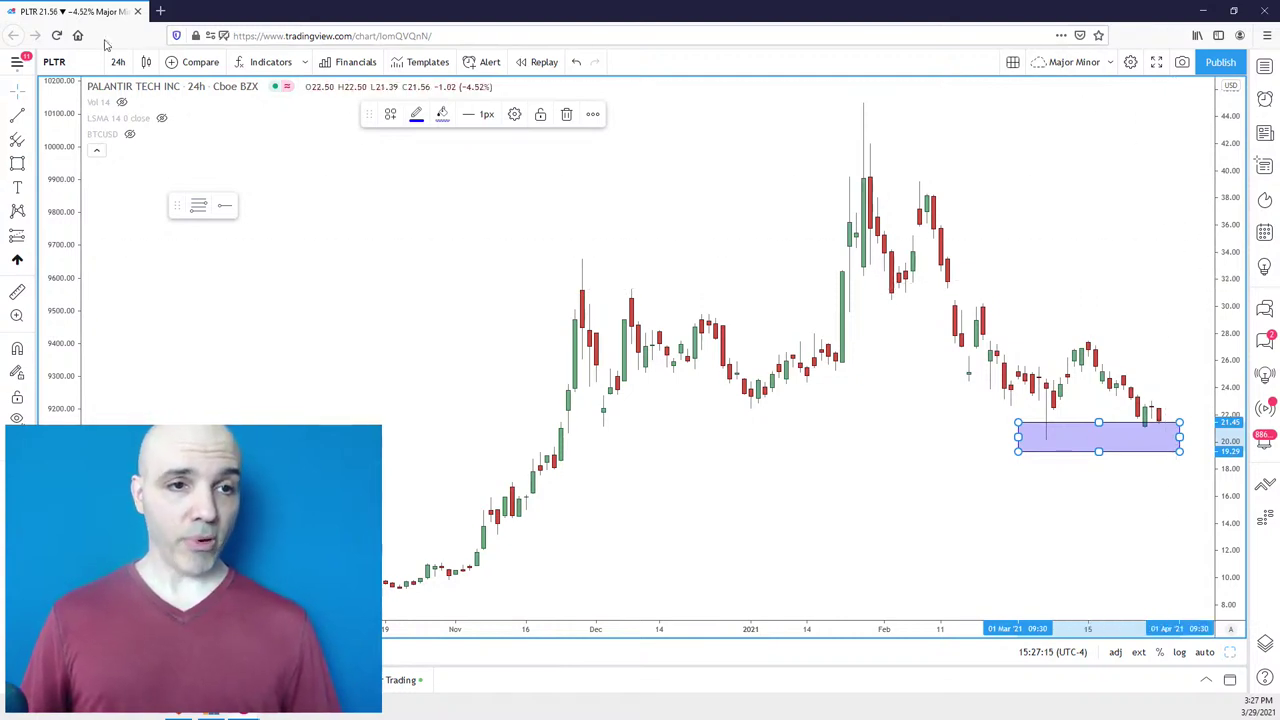
Draw a larger rectangle over the PLTR decline from 8 February to 31 March 2021, between about 38.26 and 21.45.
click(17, 162)
mouse_move(1175, 420)
mouse_down()
mouse_move(974, 266)
mouse_move(919, 194)
mouse_up()
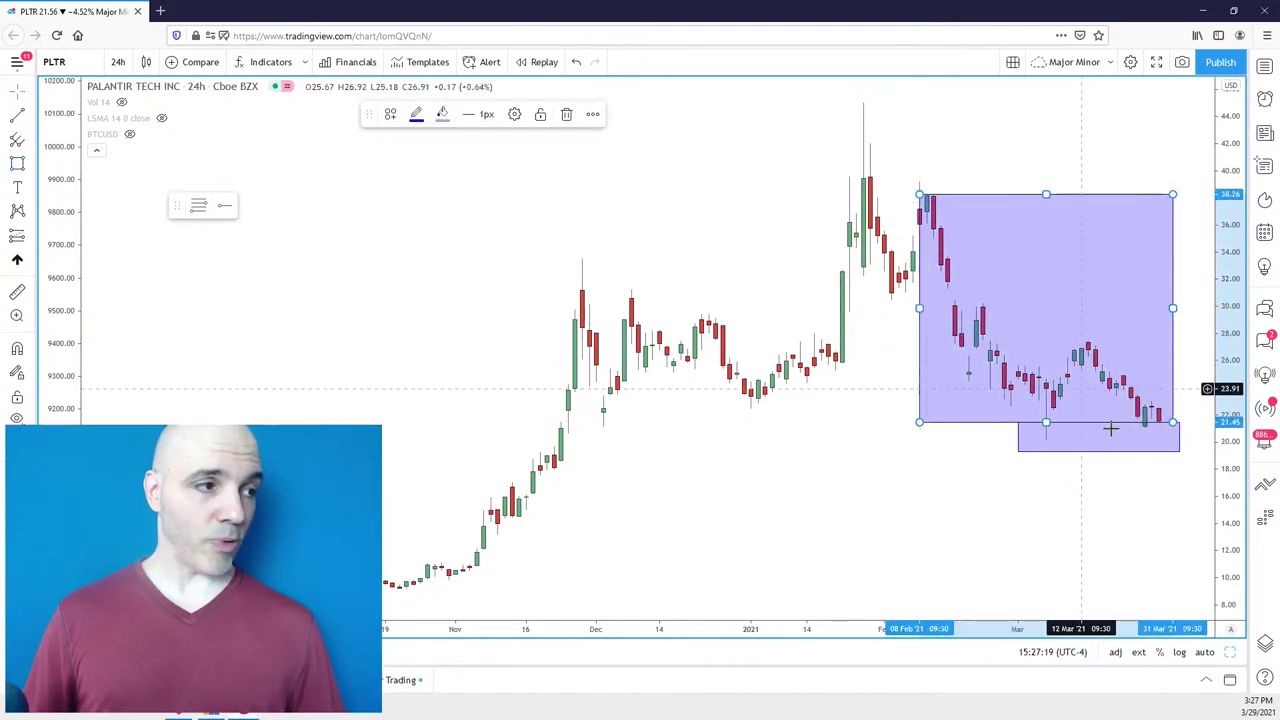
scroll(1208, 490, up, 2)
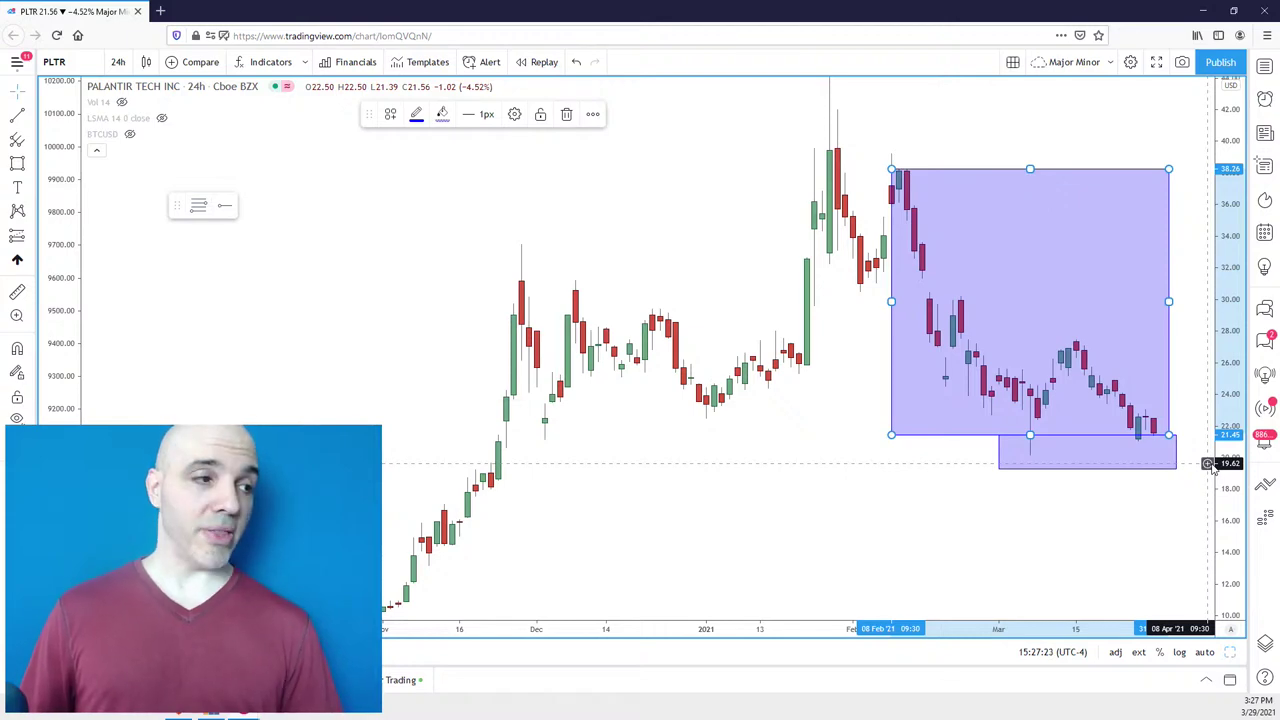
Switch the chart to NSXUSD and box the March highs from 10 March to 1 April 2021, between about 13353.5 and 13120.8.
text(NSXUSD)
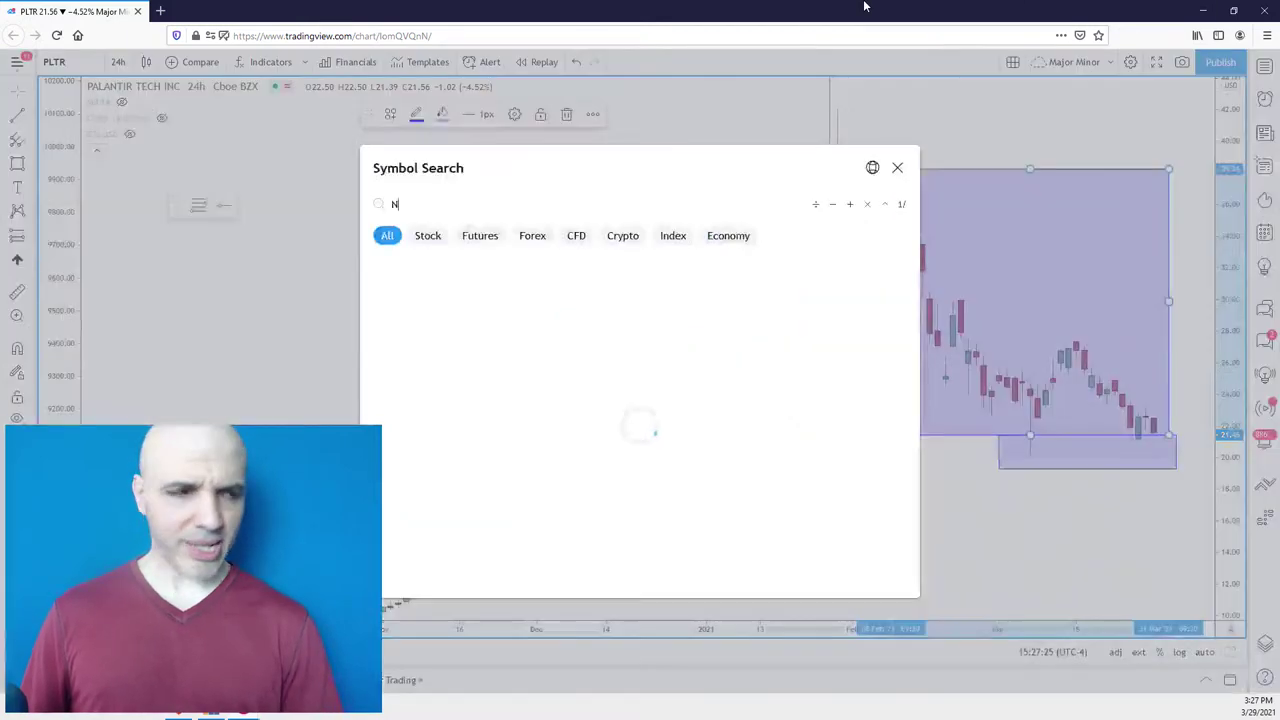
key(Return)
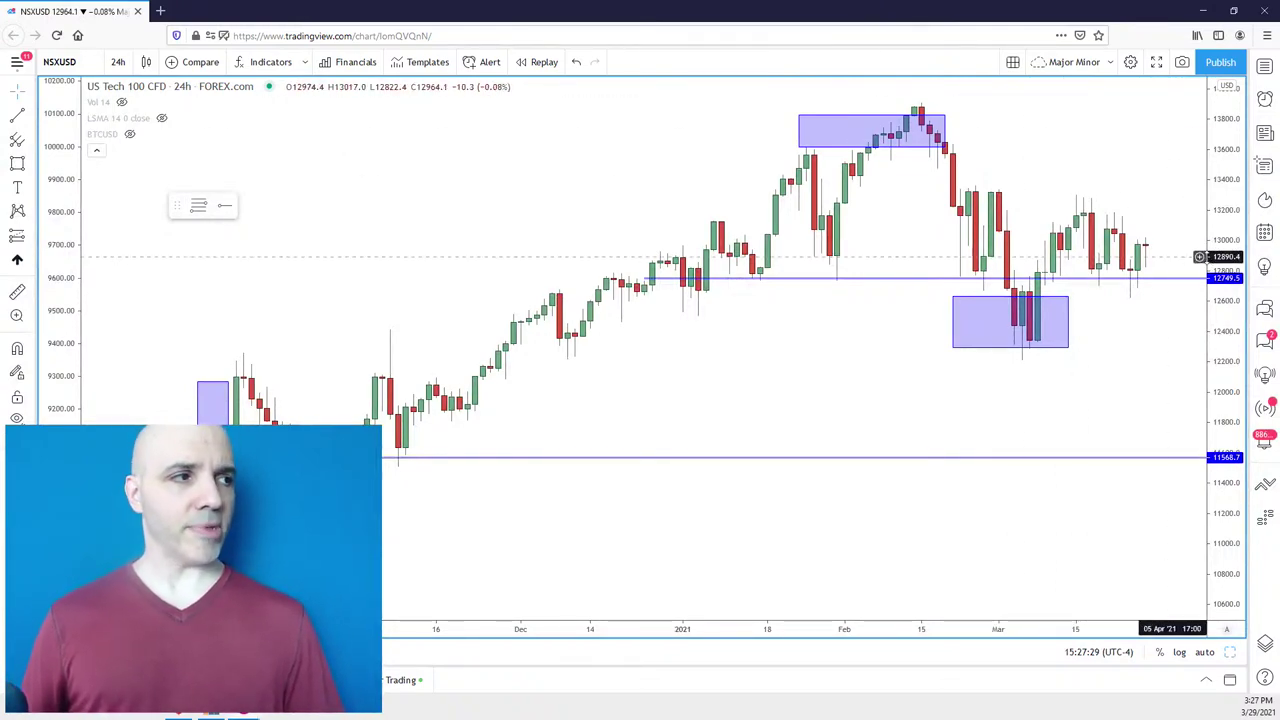
scroll(1150, 256, up, 2)
drag(1210, 315, 1163, 211)
scroll(1160, 225, up, 2)
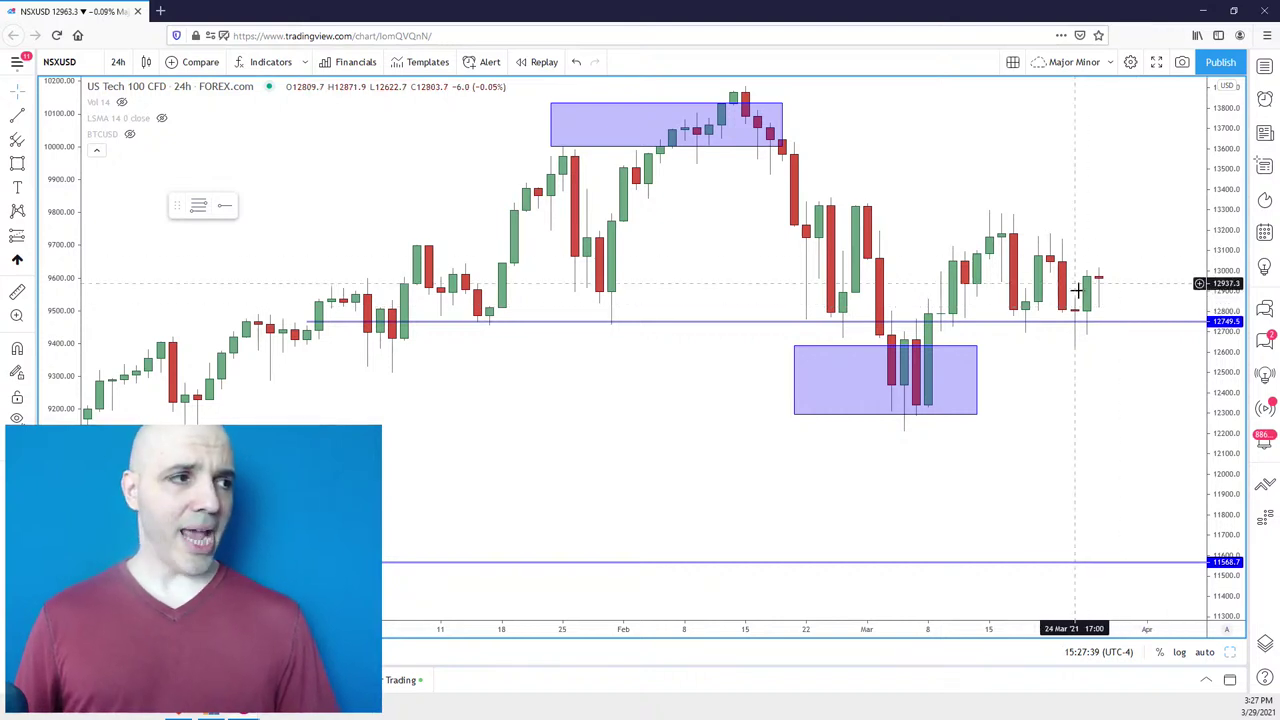
scroll(1107, 265, down, 1)
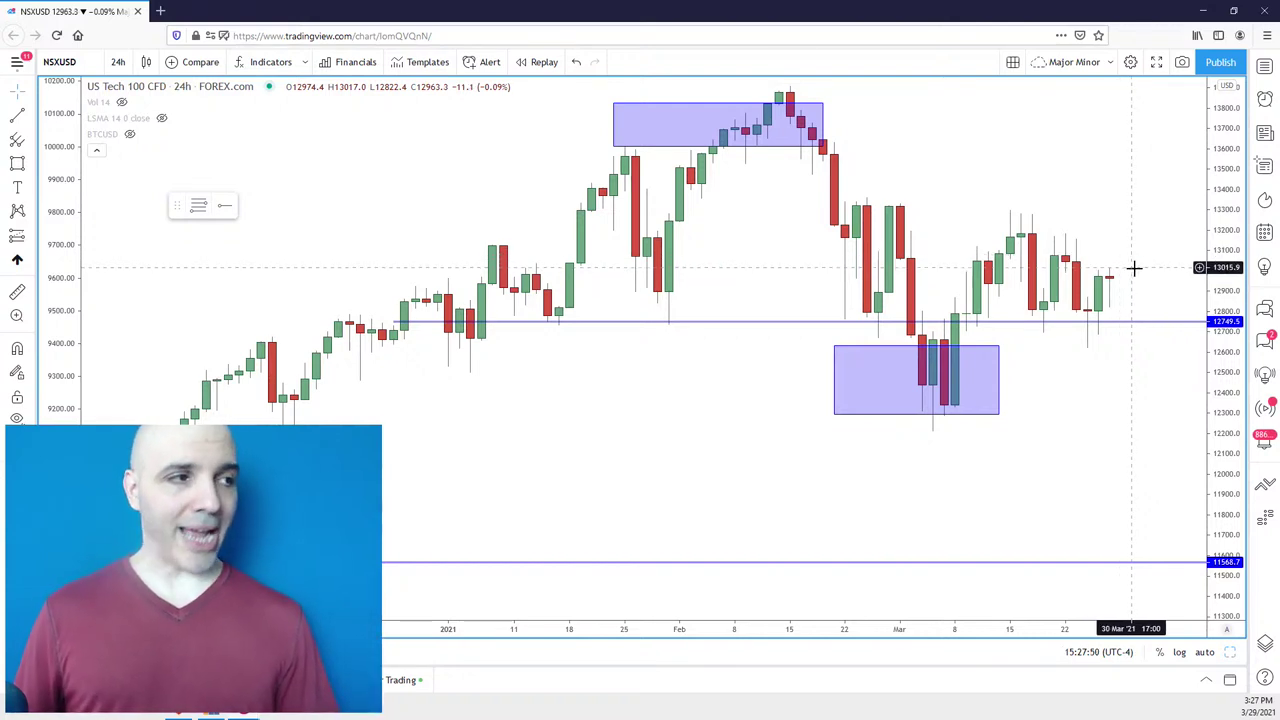
click(17, 163)
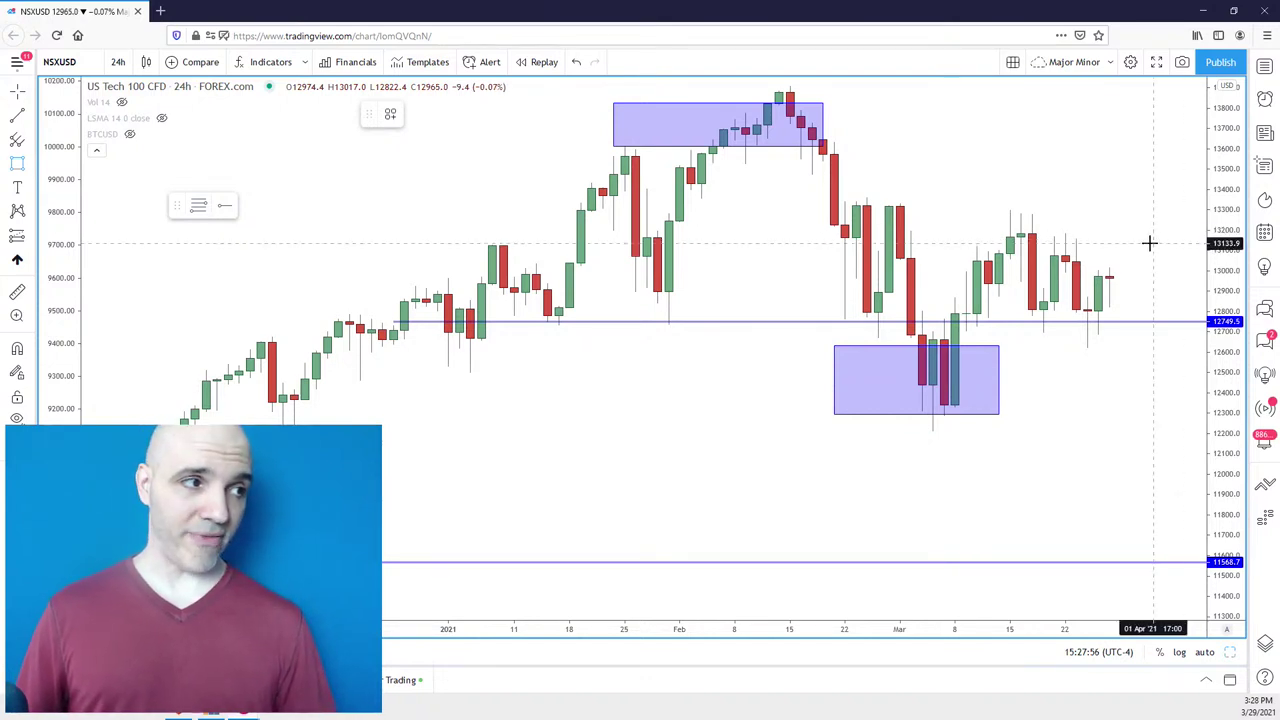
drag(1150, 245, 976, 200)
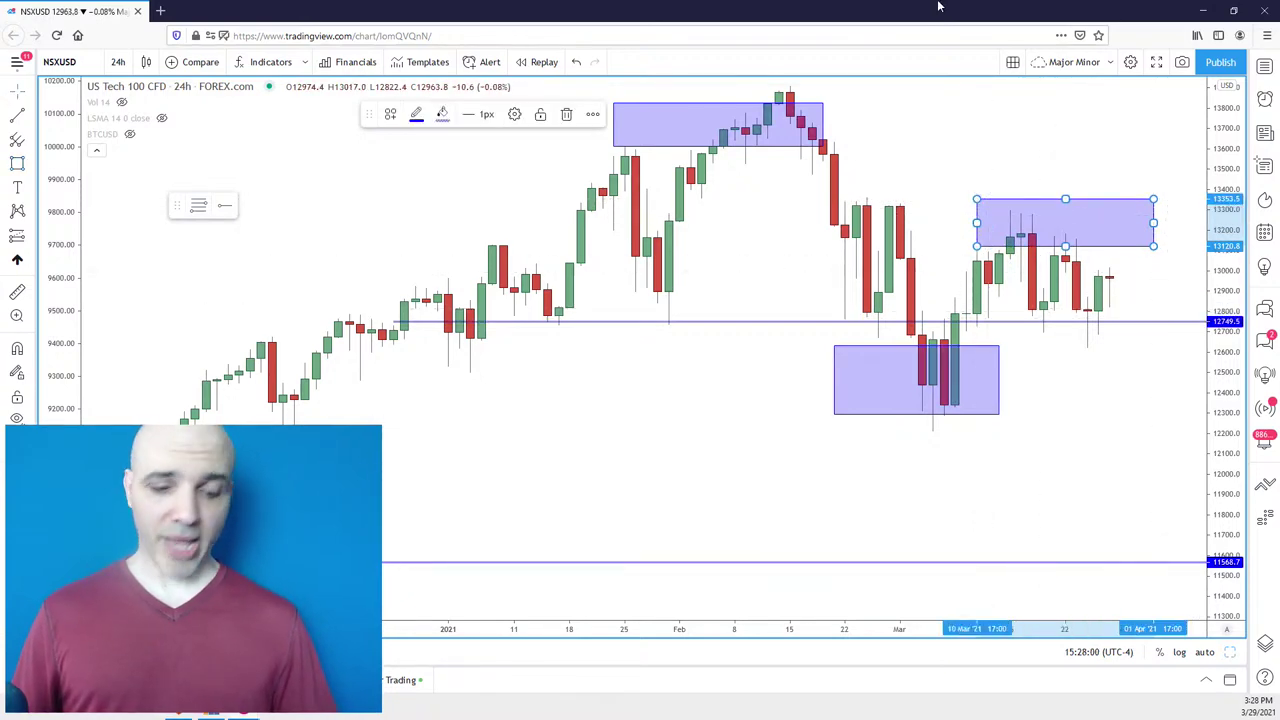
Return the chart to PLTR and examine its latest candles where the two rectangles meet.
text(PLTR)
key(Return)
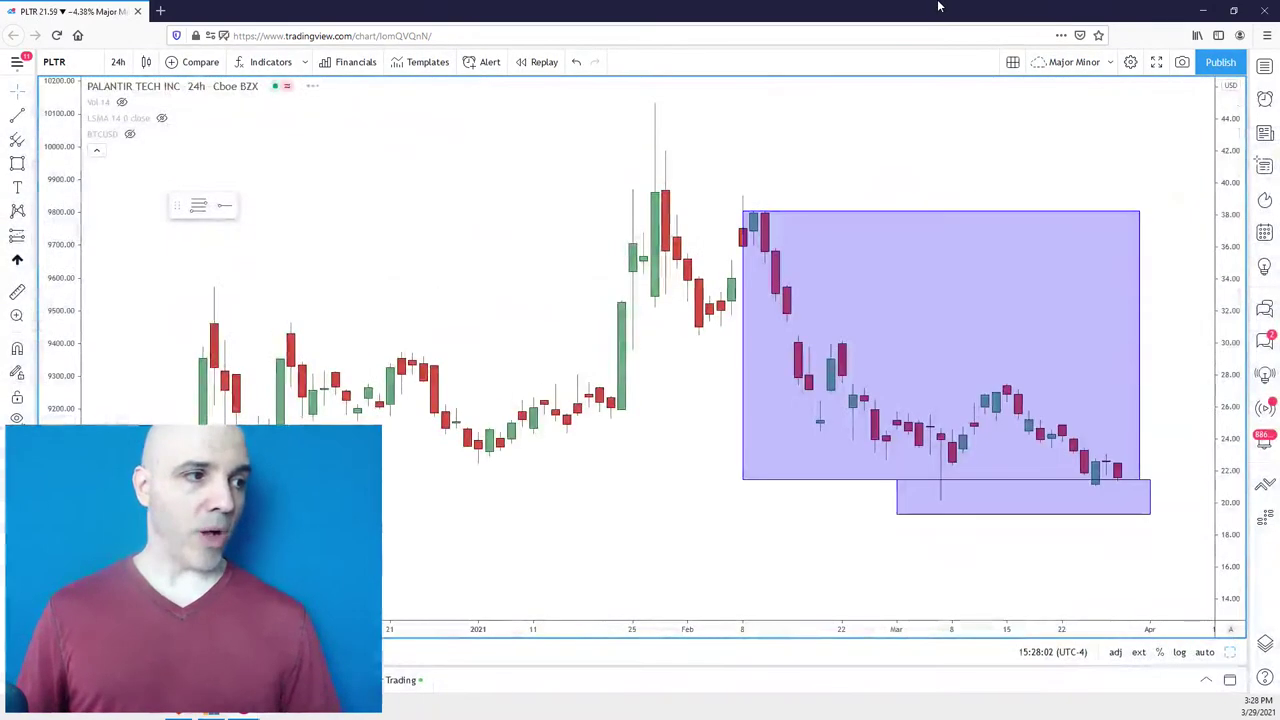
scroll(1140, 522, down, 3)
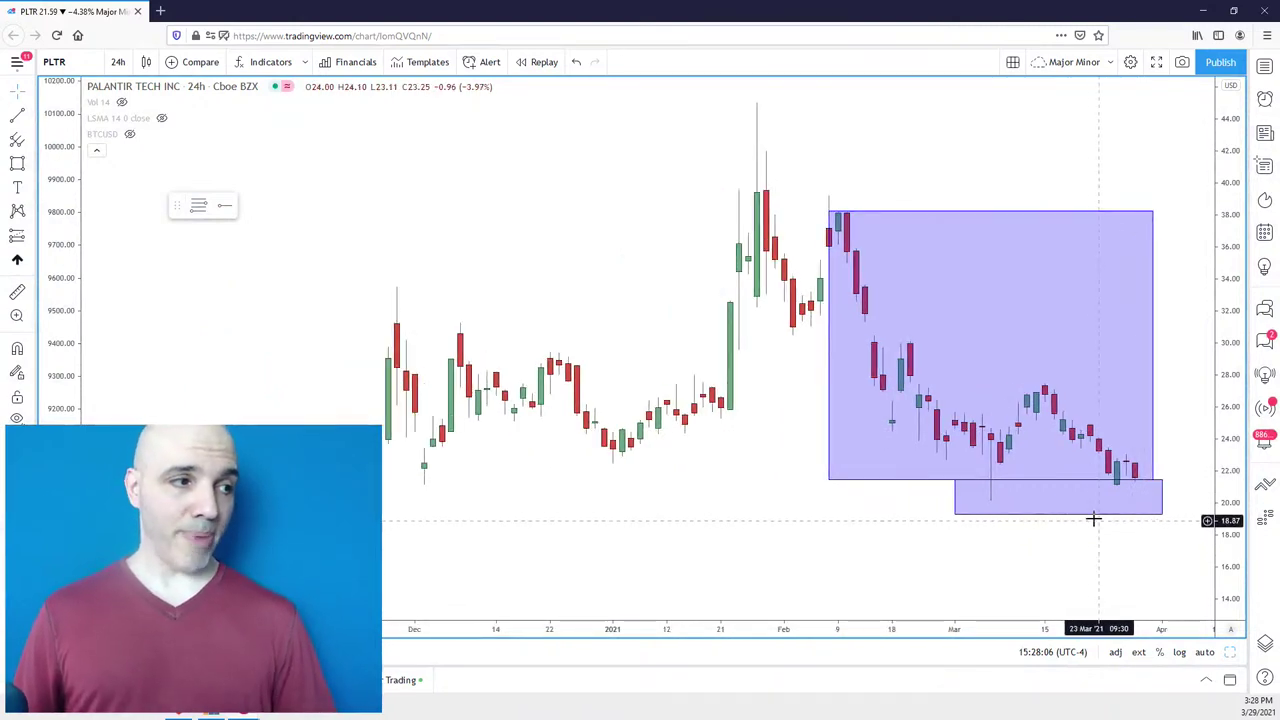
scroll(1130, 505, up, 1)
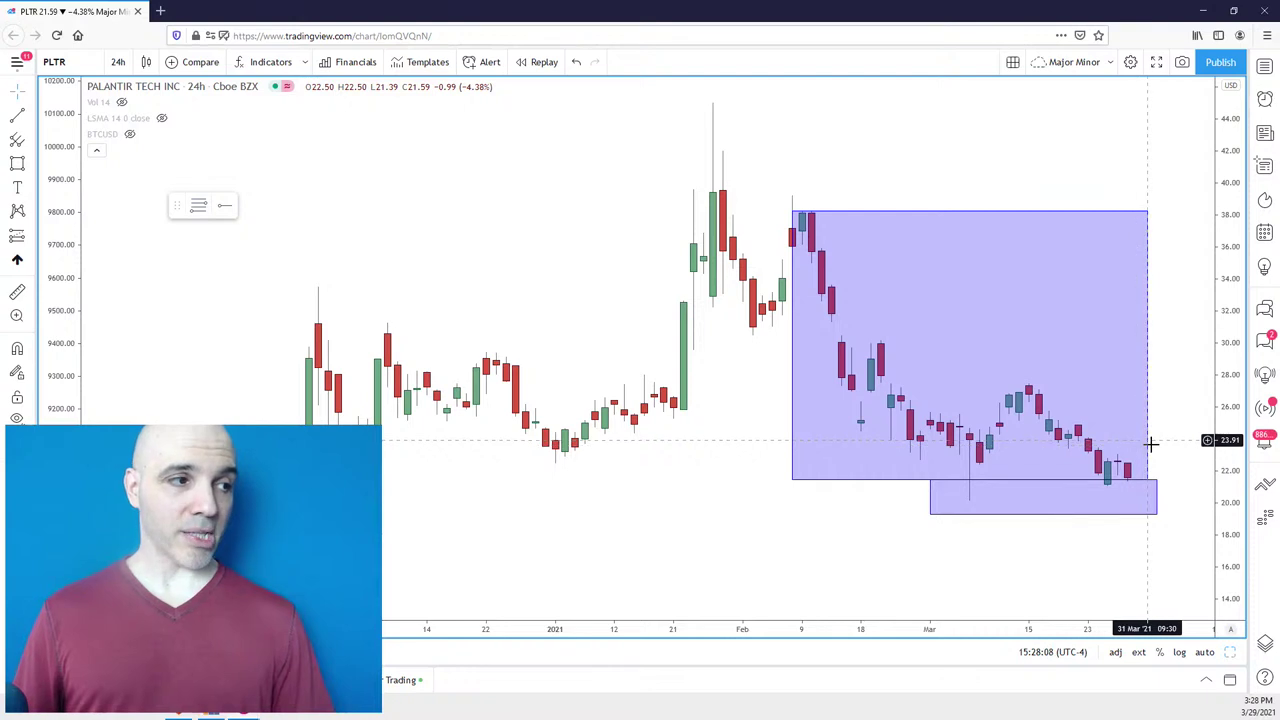
scroll(1160, 415, up, 2)
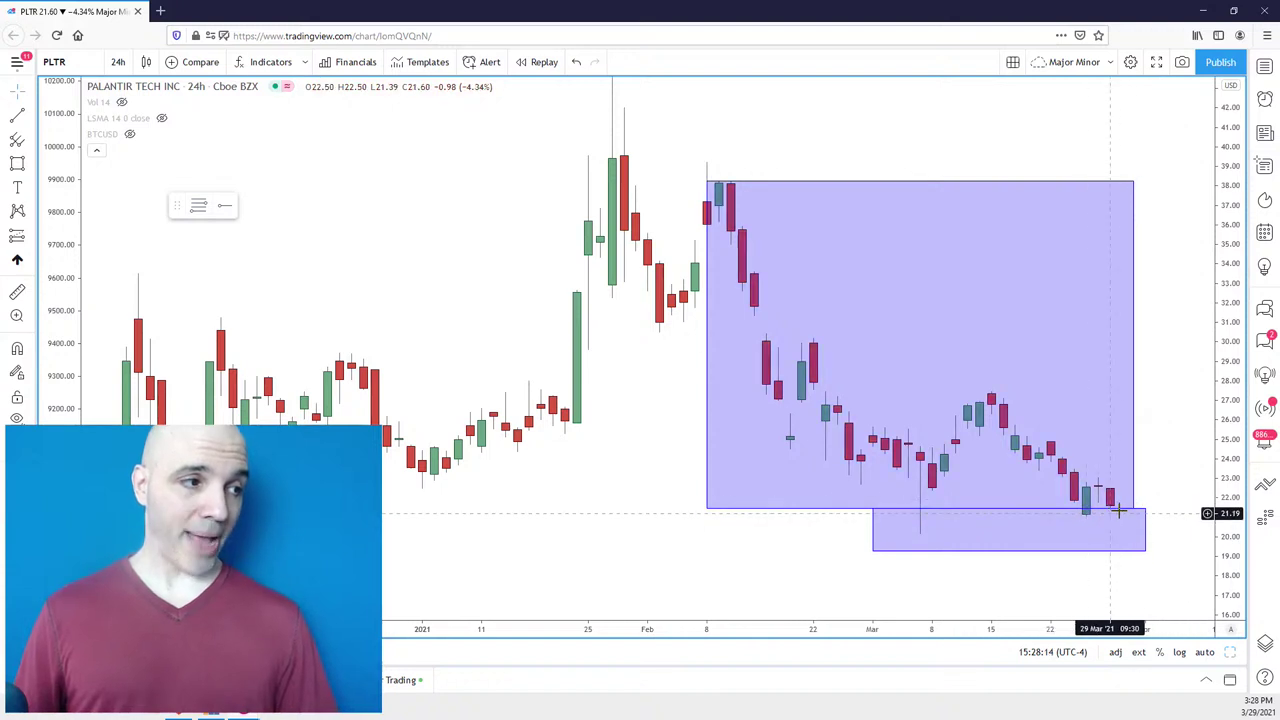
drag(1231, 410, 1232, 416)
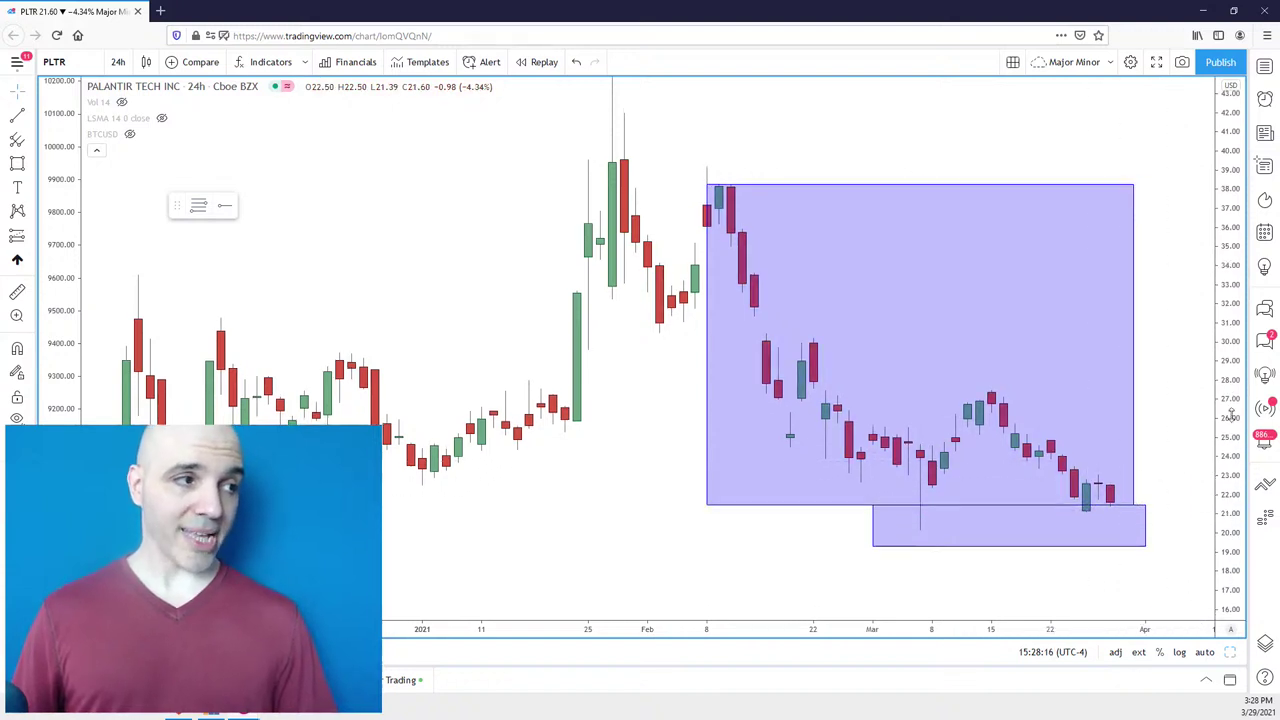
scroll(1231, 414, down, 3)
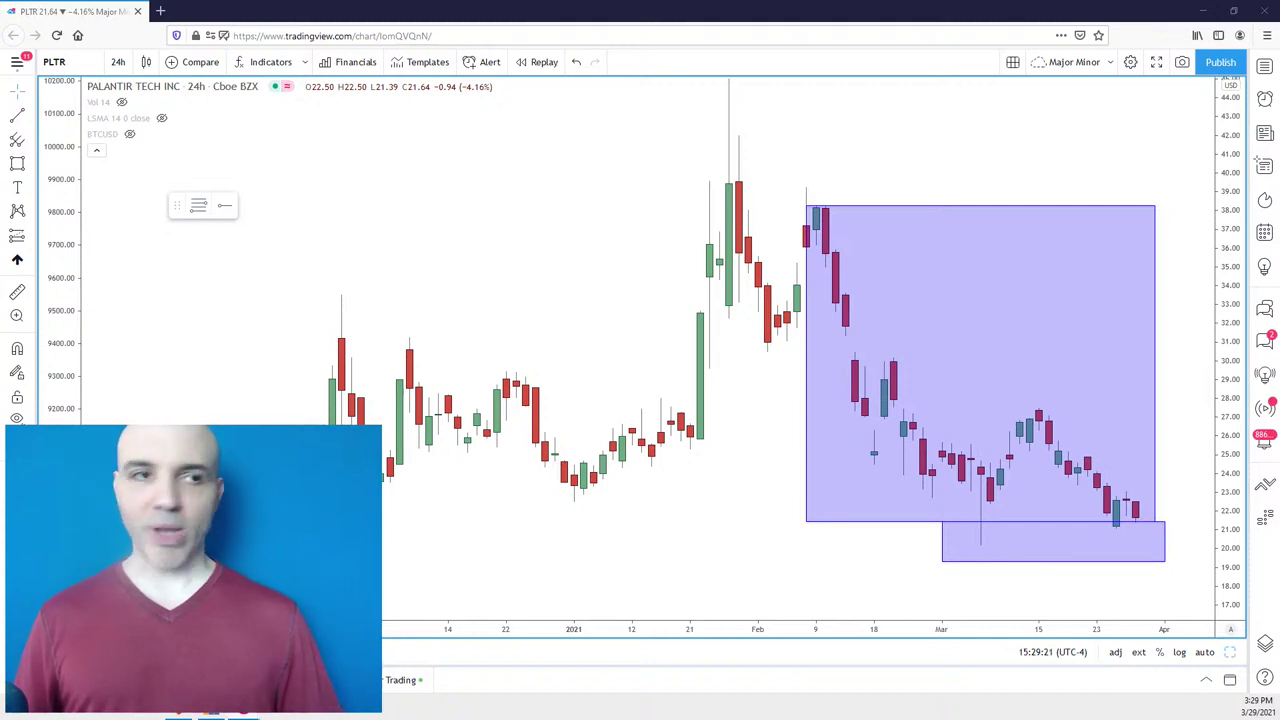
Switch the chart to XAGUSD and examine the silver candles back to August 2020.
text(X)
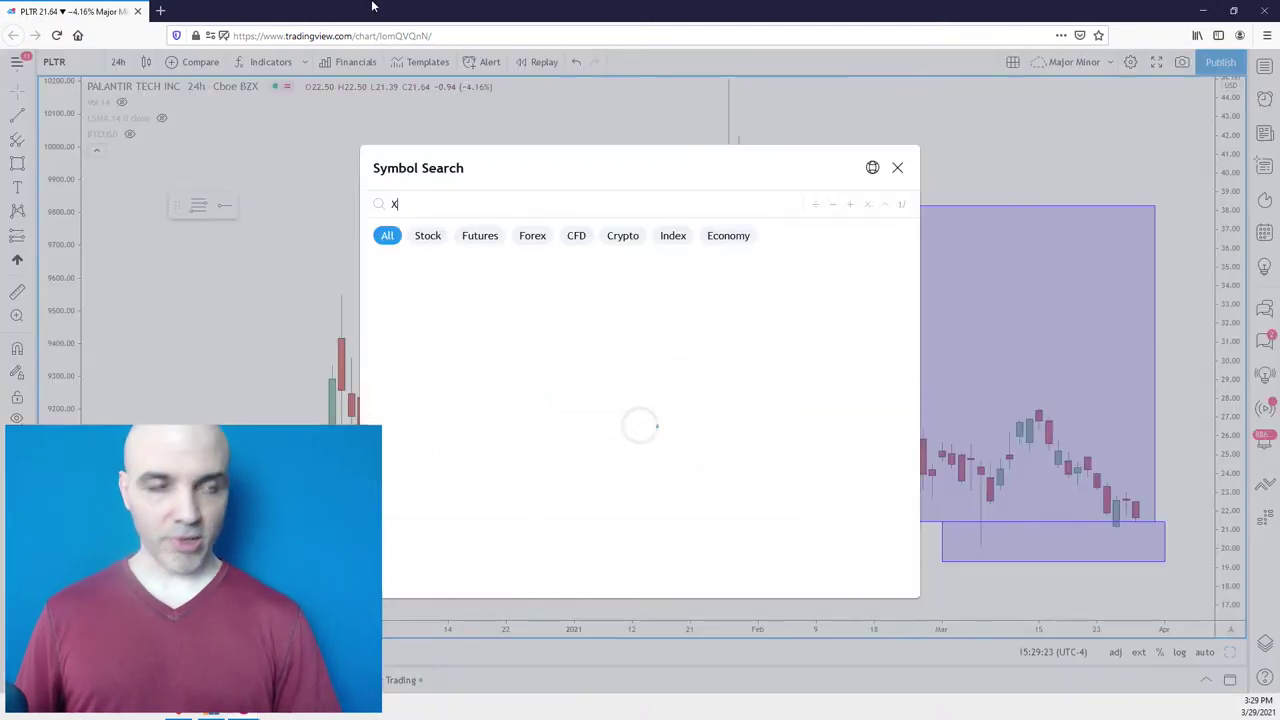
text(AGUSD)
key(Return)
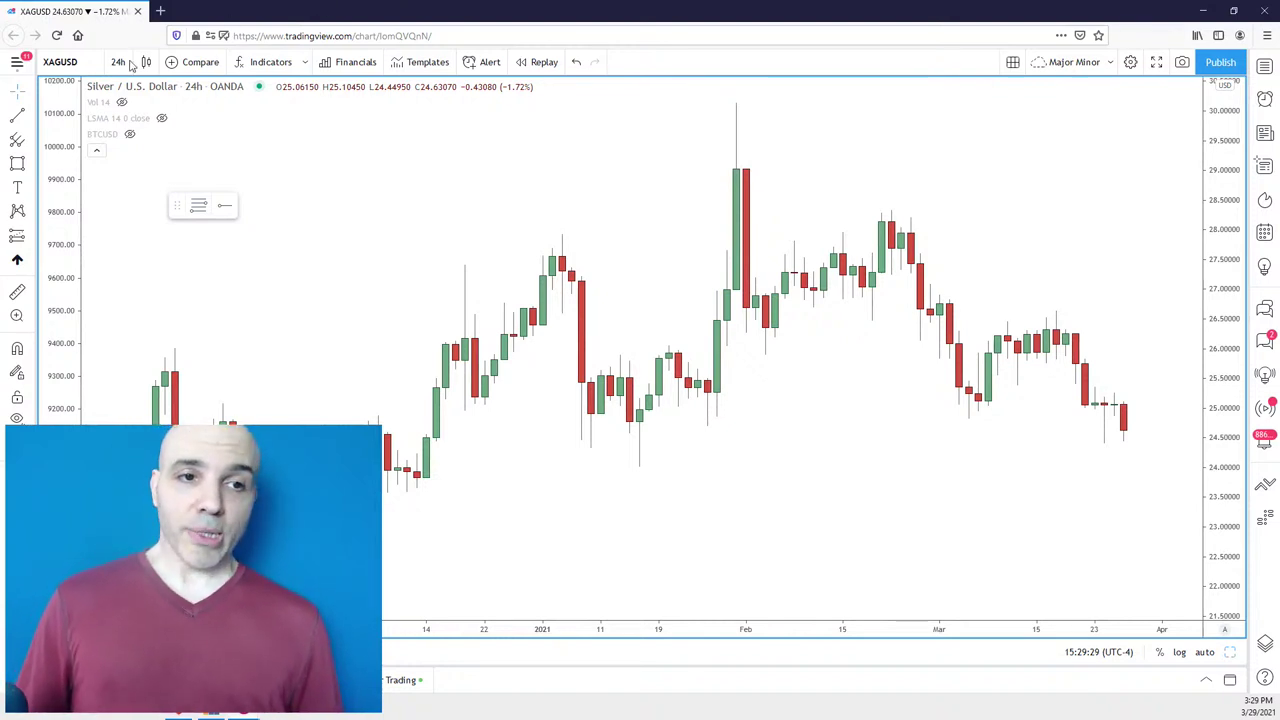
scroll(1088, 200, down, 3)
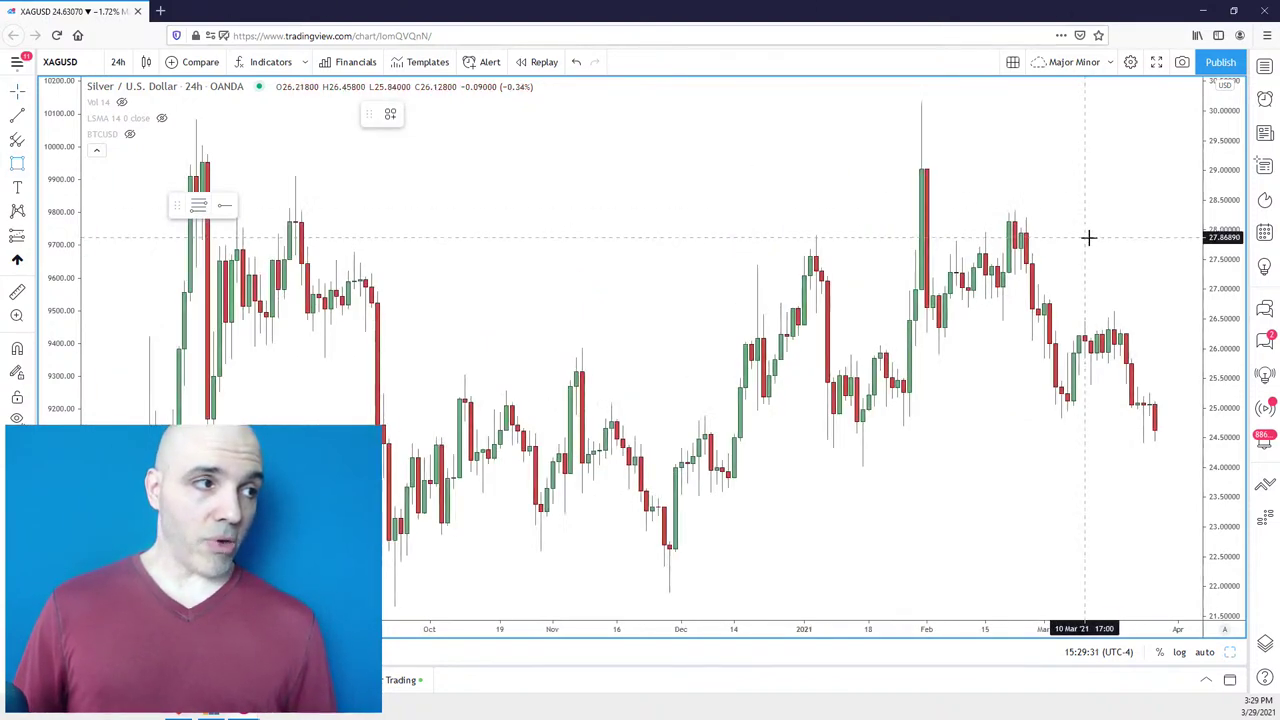
scroll(1220, 240, down, 2)
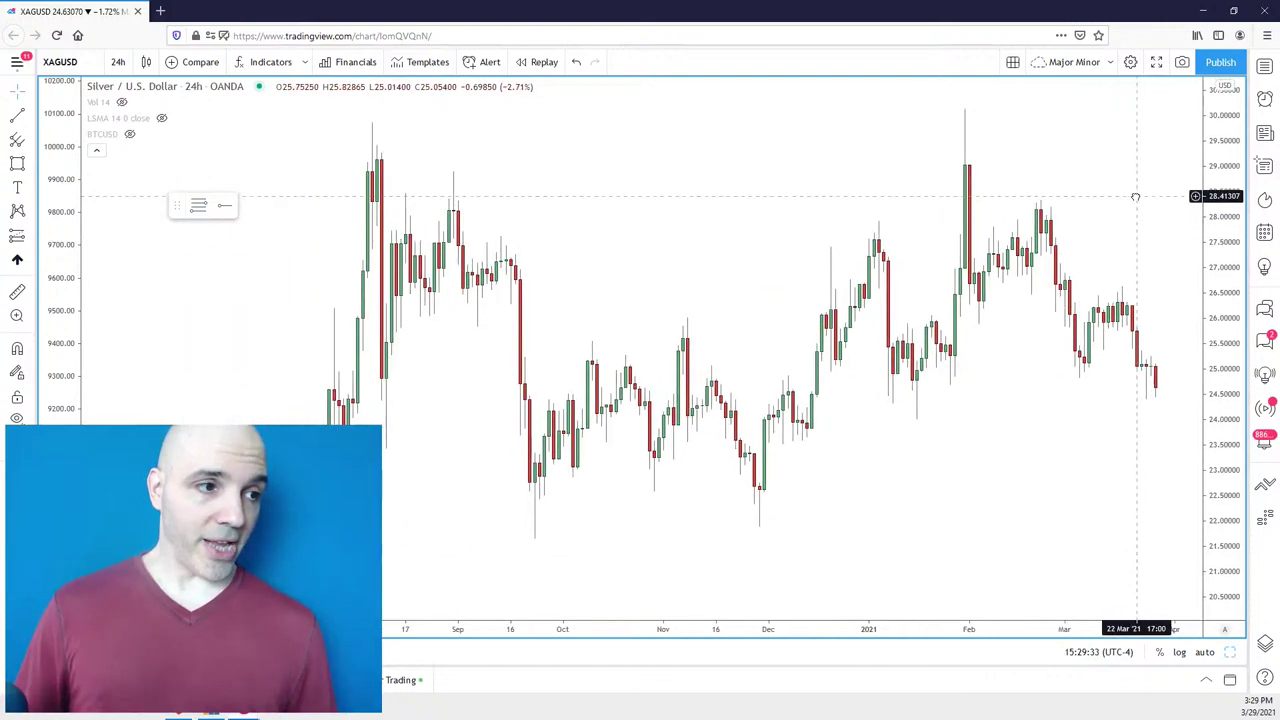
Draw a rectangle over the latest XAGUSD lows, starting 2 March 2021, between about 25.31 and 24.28.
scroll(1200, 215, up, 2)
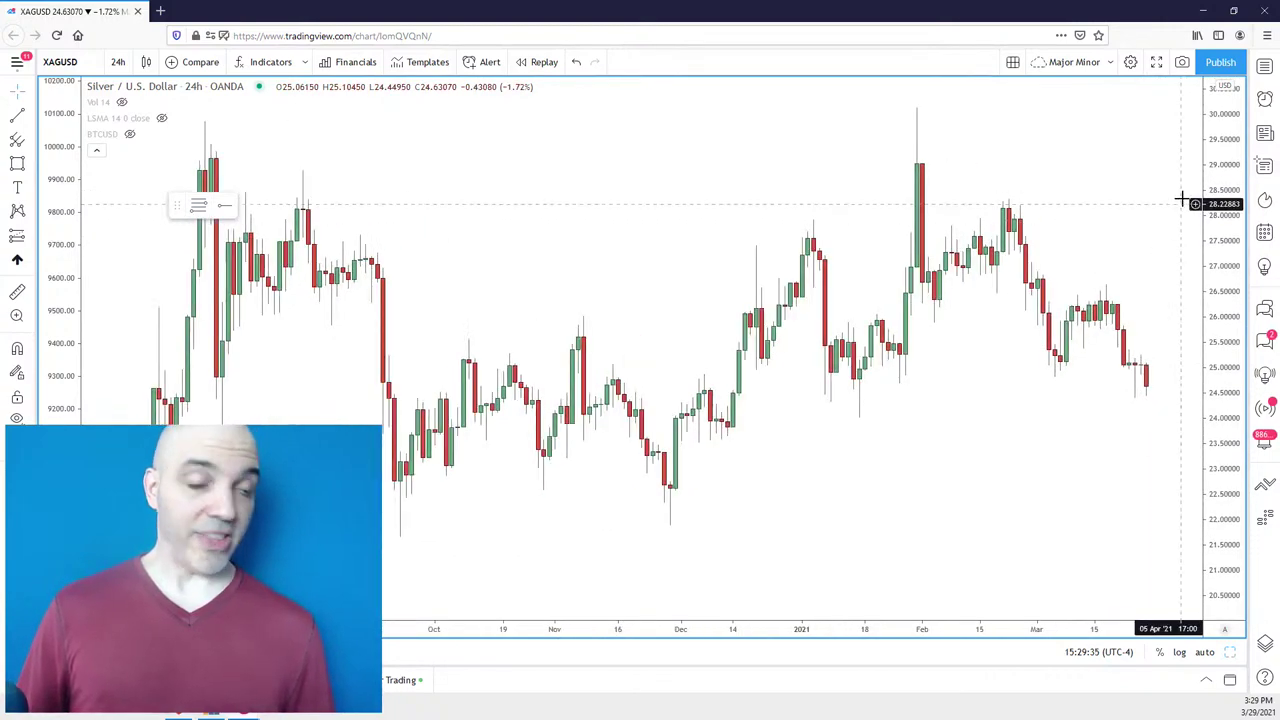
click(17, 163)
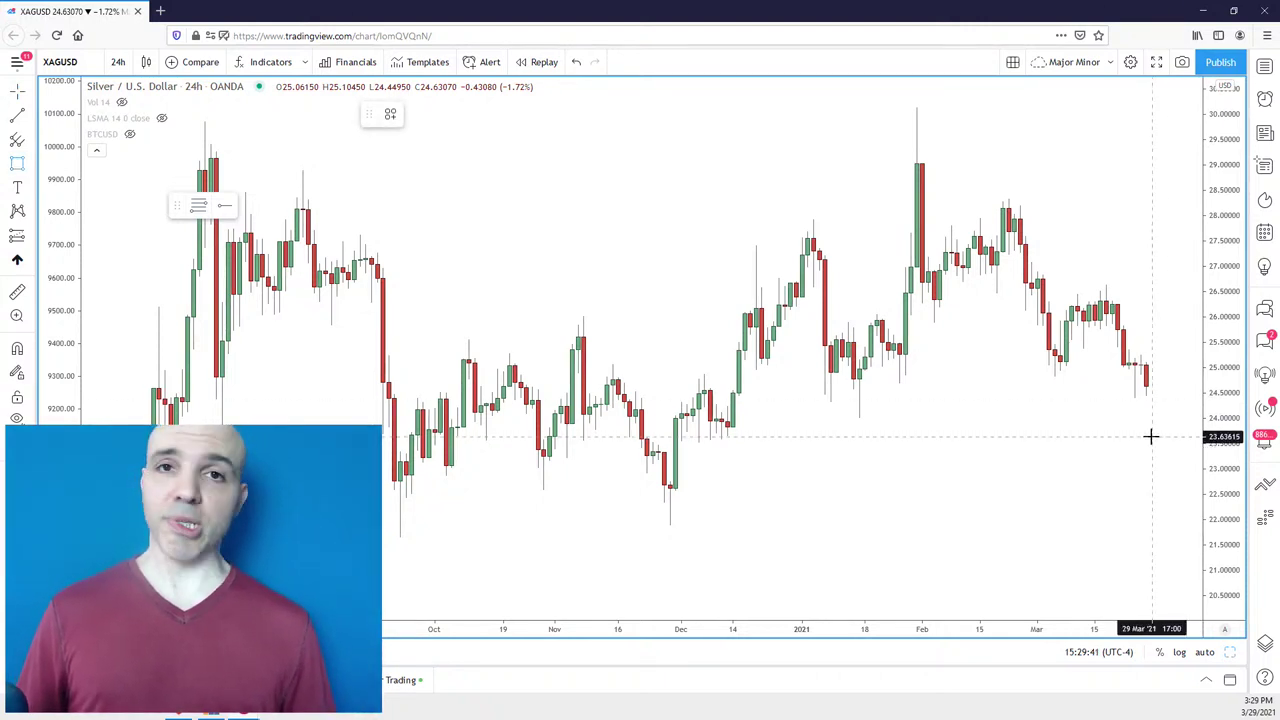
drag(1169, 403, 1043, 352)
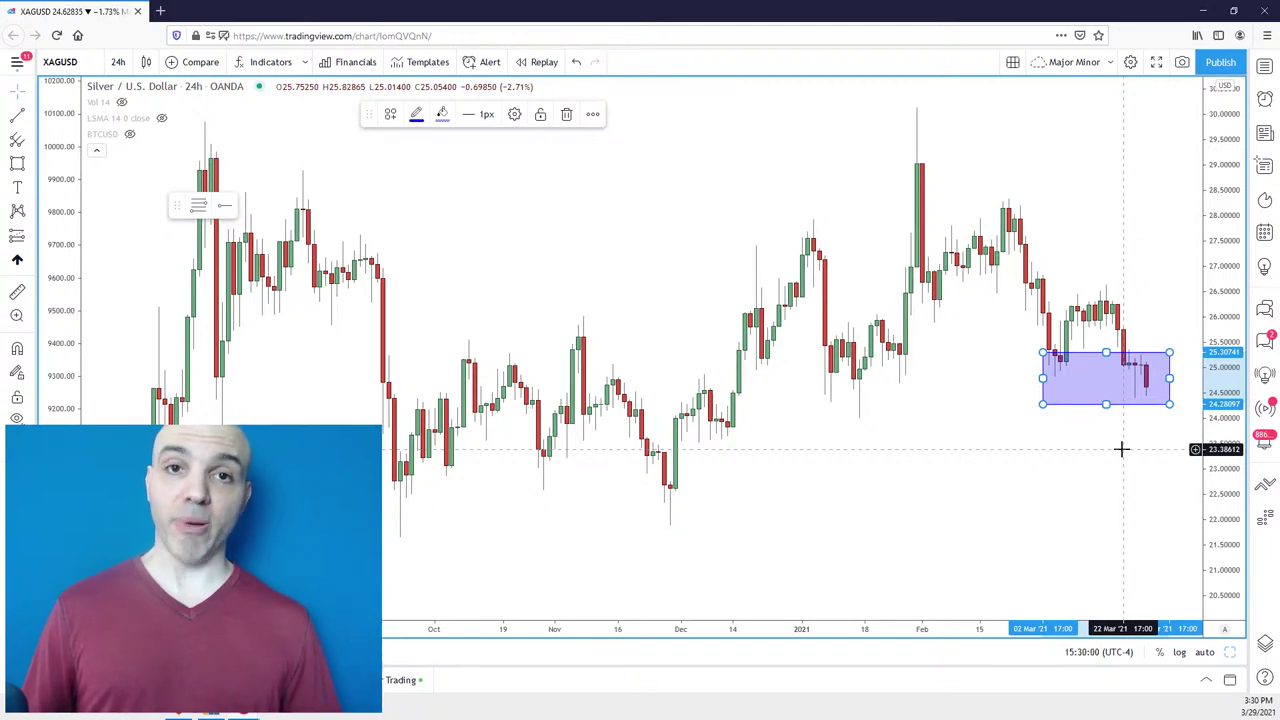
Examine the March 2021 silver candles inside the rectangle against the earlier price history.
scroll(1121, 449, down, 1)
scroll(1121, 449, up, 1)
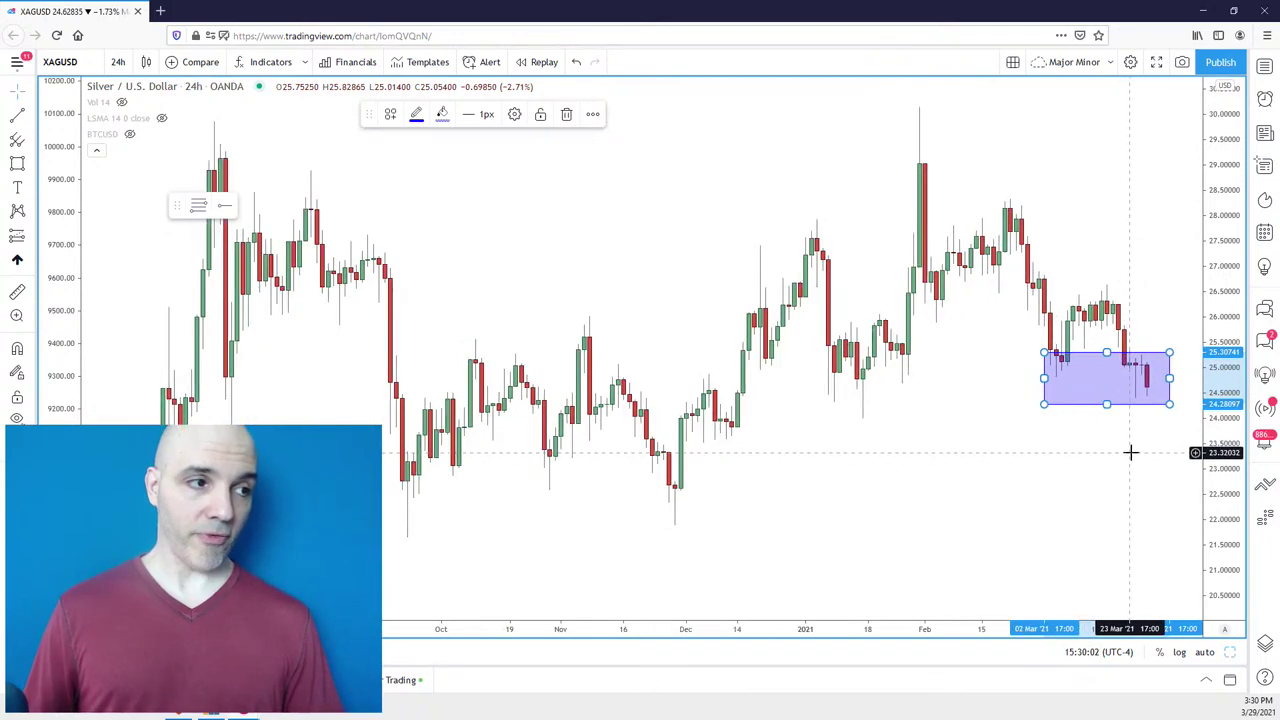
scroll(1128, 451, down, 1)
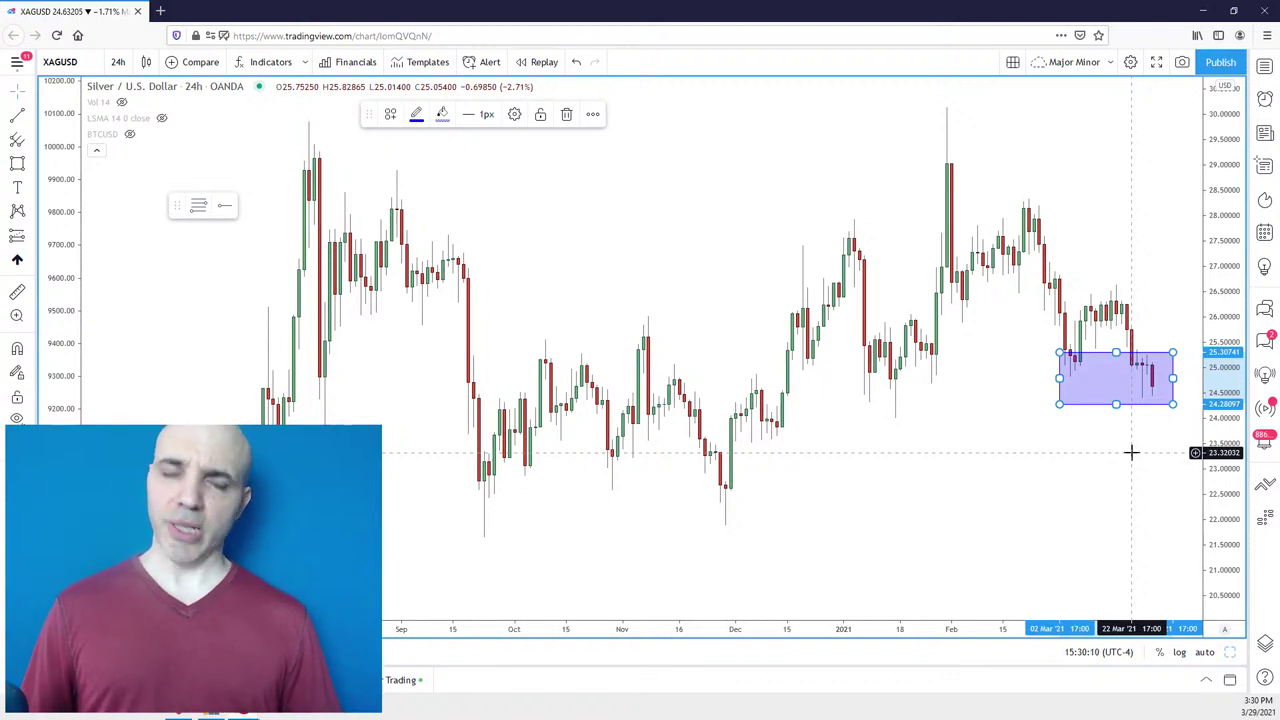
scroll(1131, 452, down, 1)
click(1130, 453)
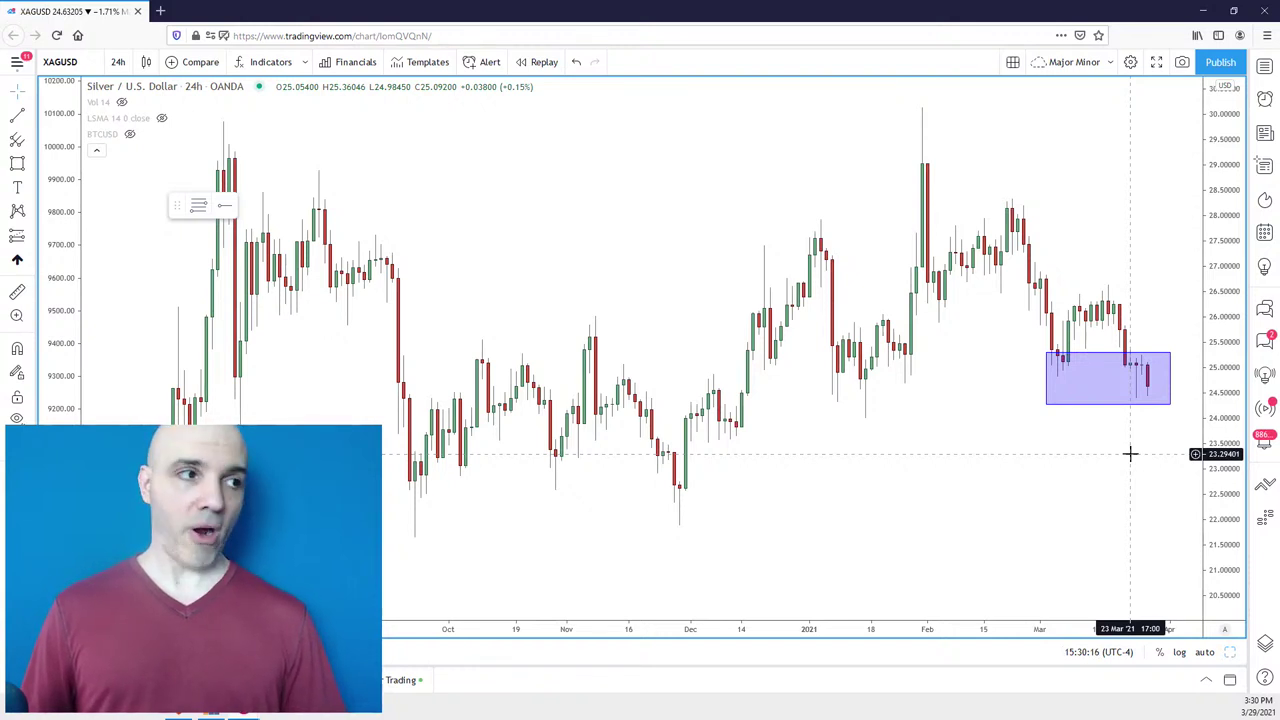
click(1125, 390)
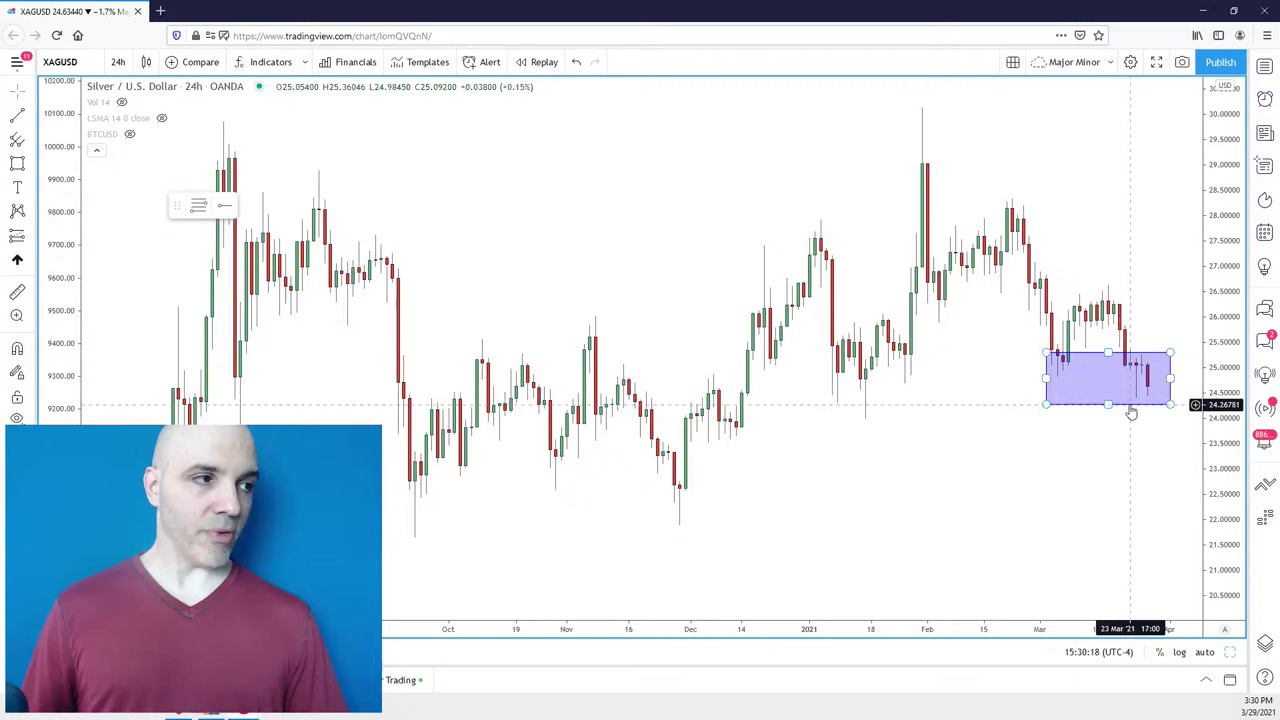
click(1131, 413)
scroll(1131, 413, up, 1)
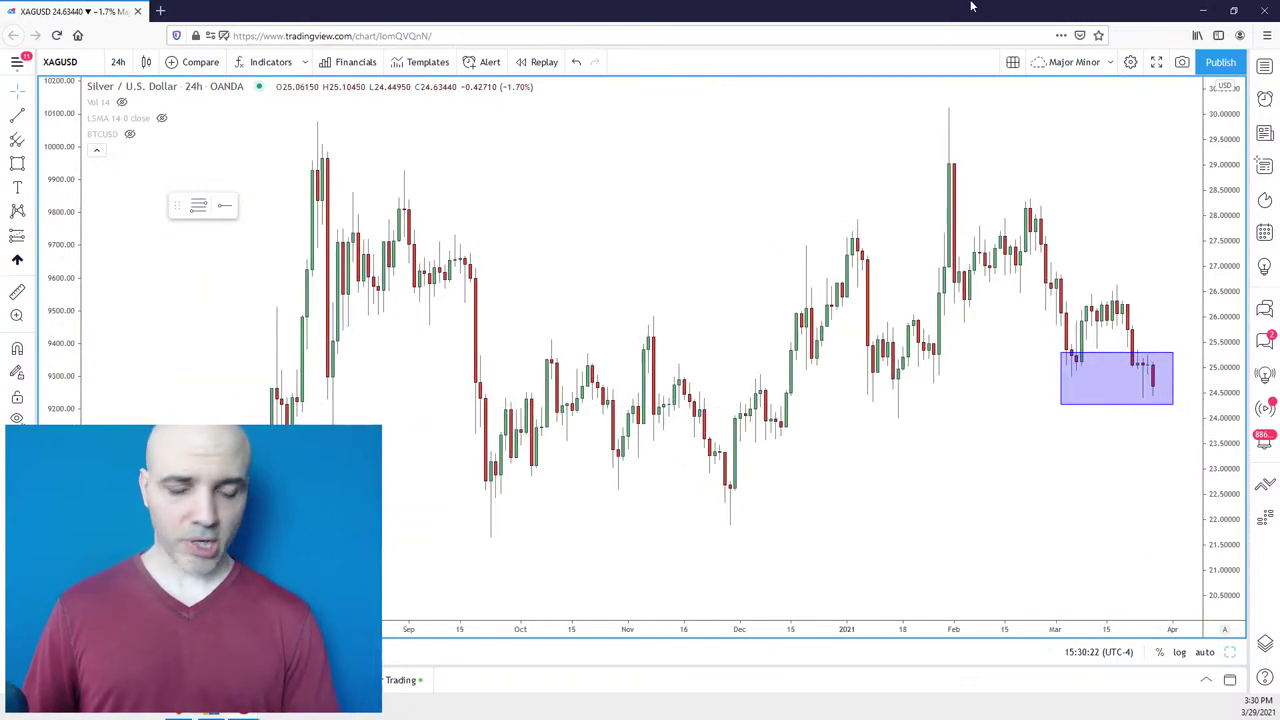
Switch the chart to XAUUSD and examine the gold candles back to early 2020.
text(CA)
key(BackSpace)
key(BackSpace)
text(XAUUSD)
key(Return)
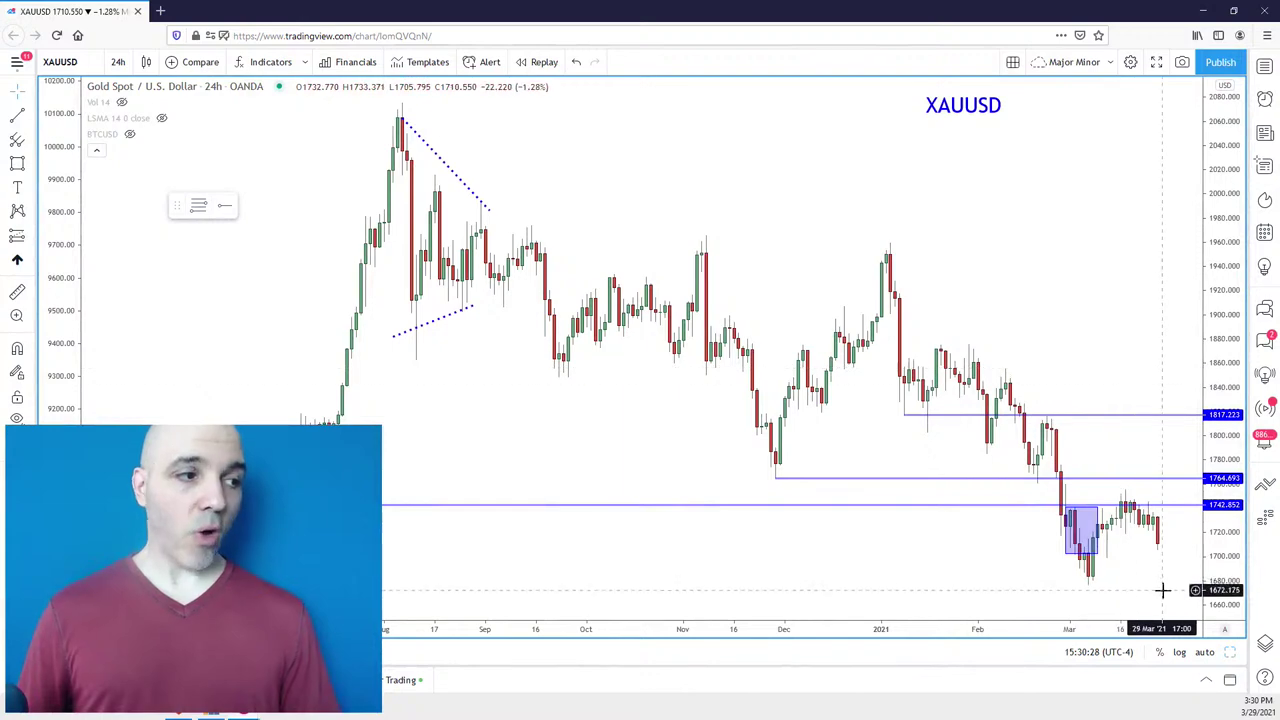
scroll(1195, 540, down, 3)
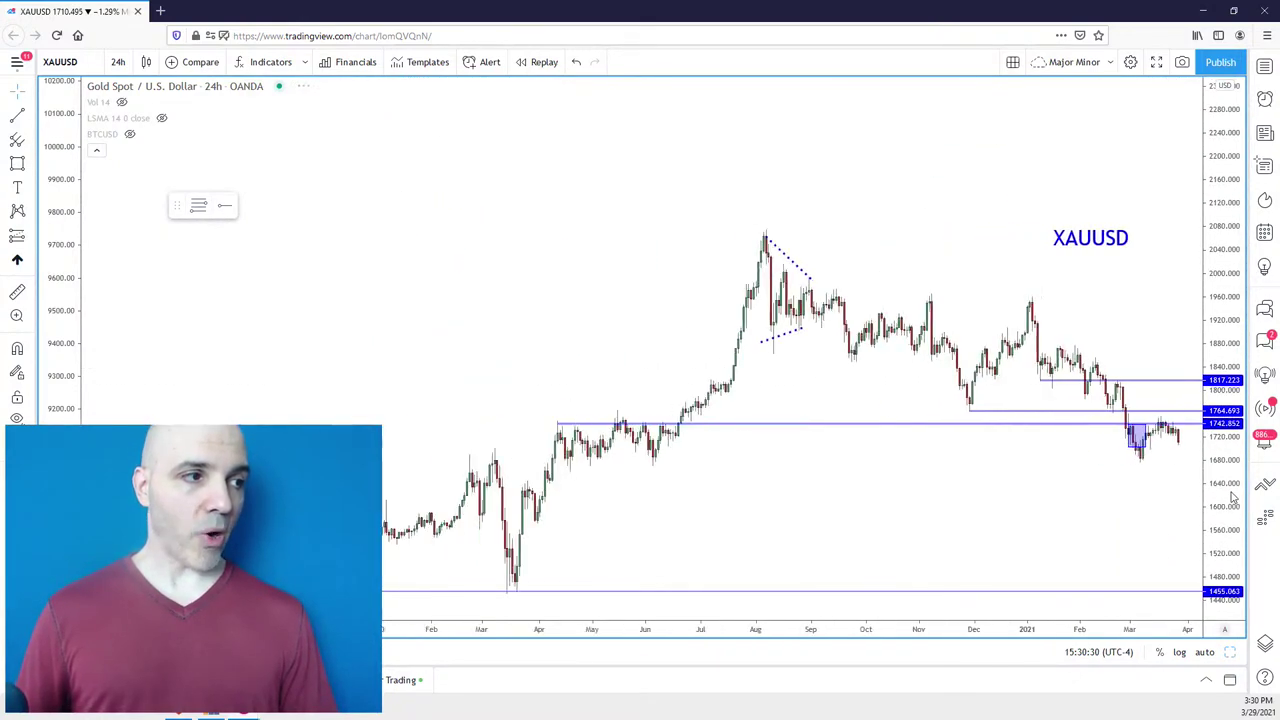
scroll(1160, 260, up, 3)
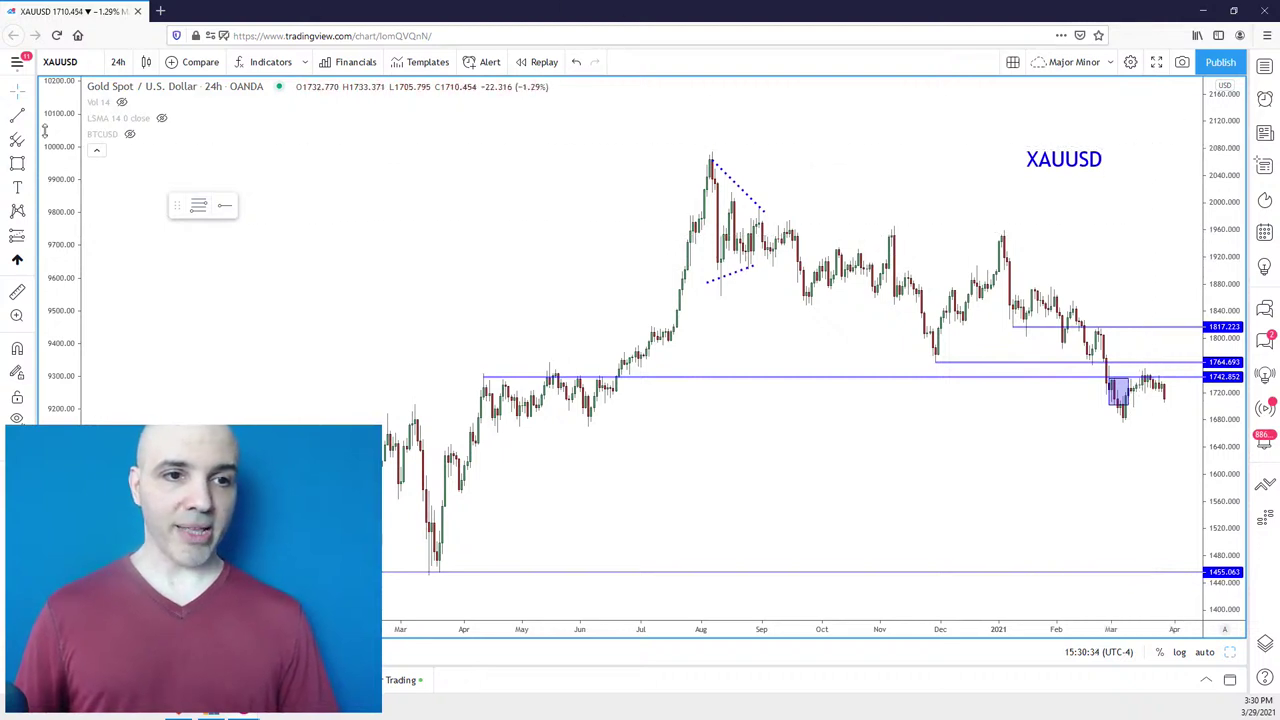
Box the August 2020 gold peak between about 2092.8 and 2055.5, and the zone below the latest candles between about 1698.1 and 1675.5.
drag(722, 165, 688, 138)
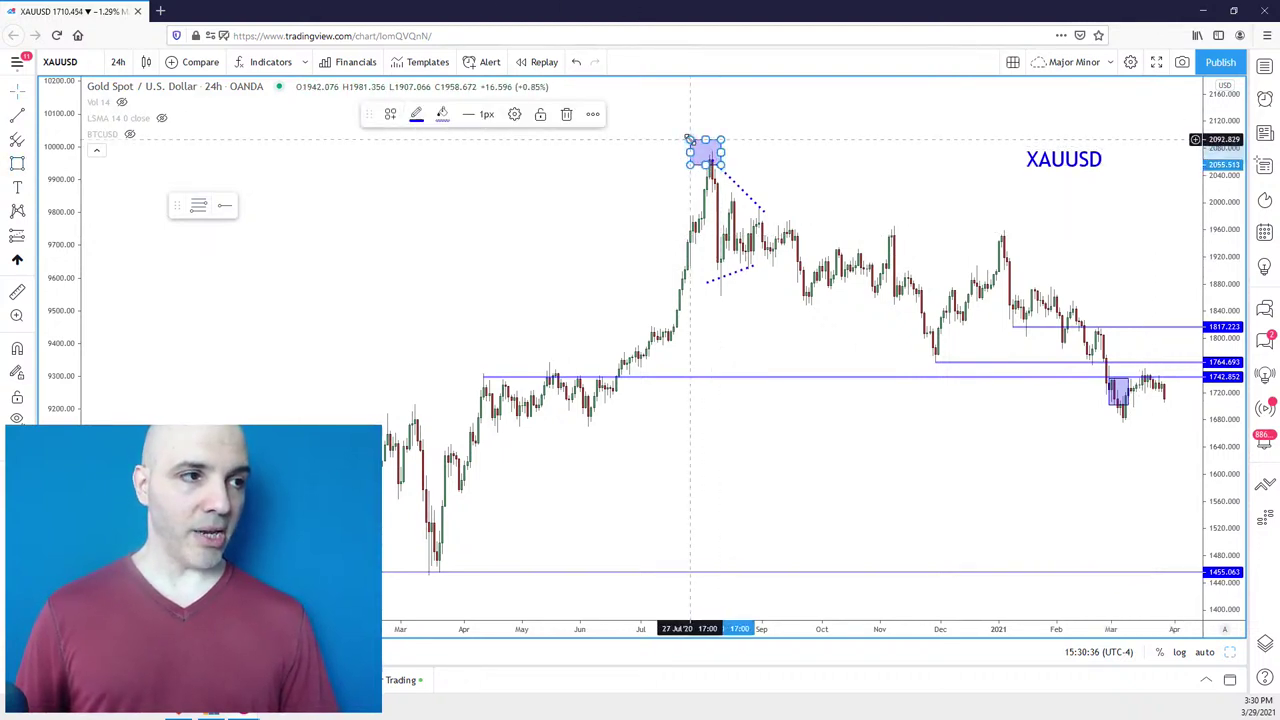
key(Escape)
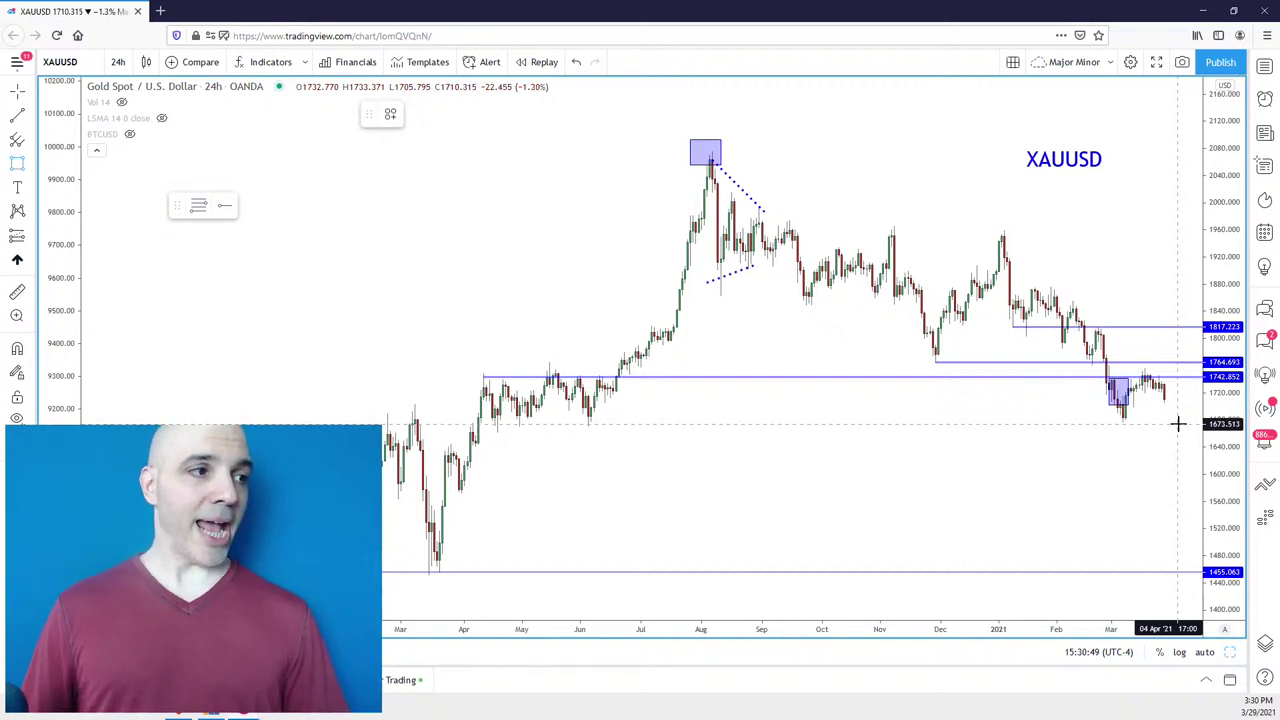
drag(1183, 423, 1150, 407)
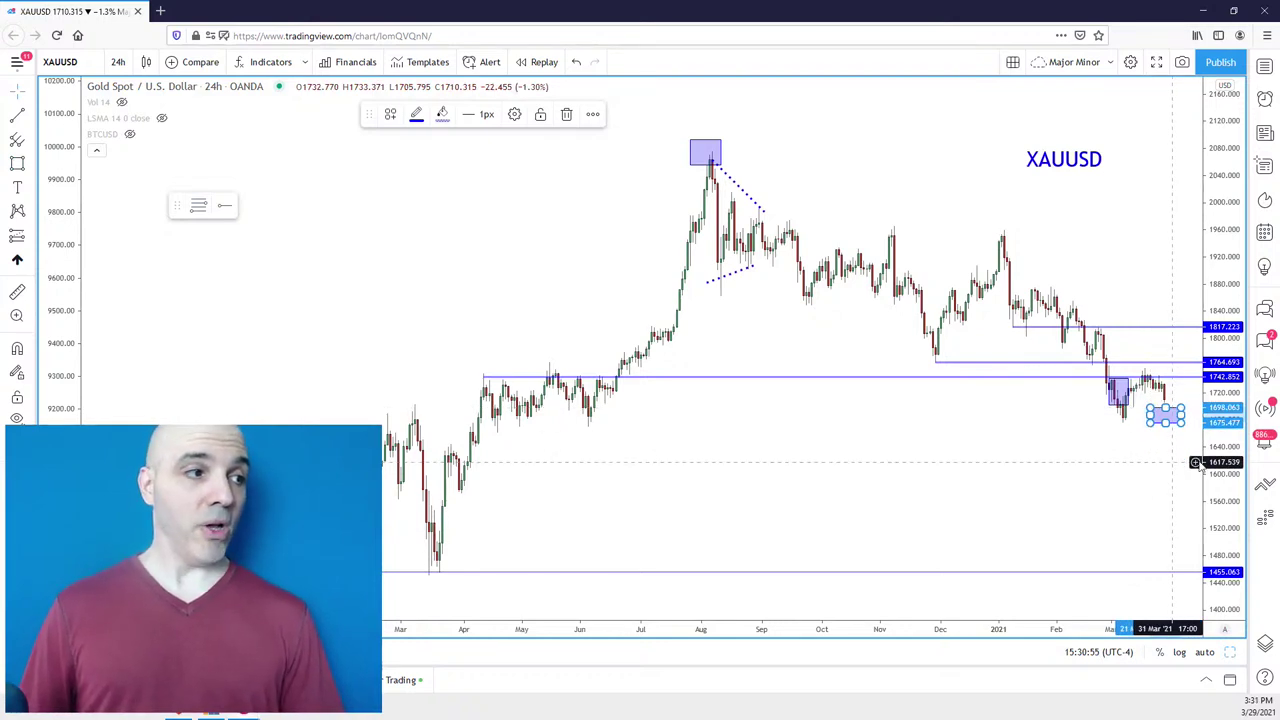
Draw a small rectangle over the mid-March 2021 gold highs, between about 1767.8 and 1747.2.
key(alt+shift+r)
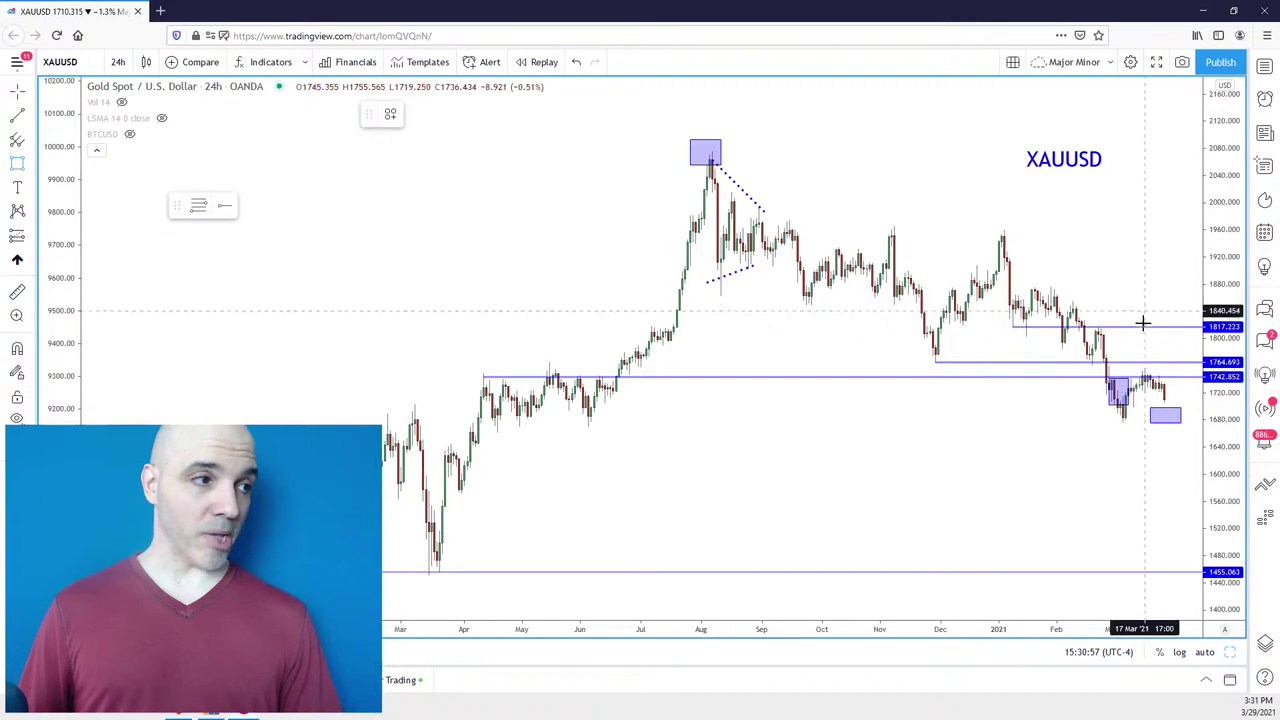
drag(1137, 357, 1157, 373)
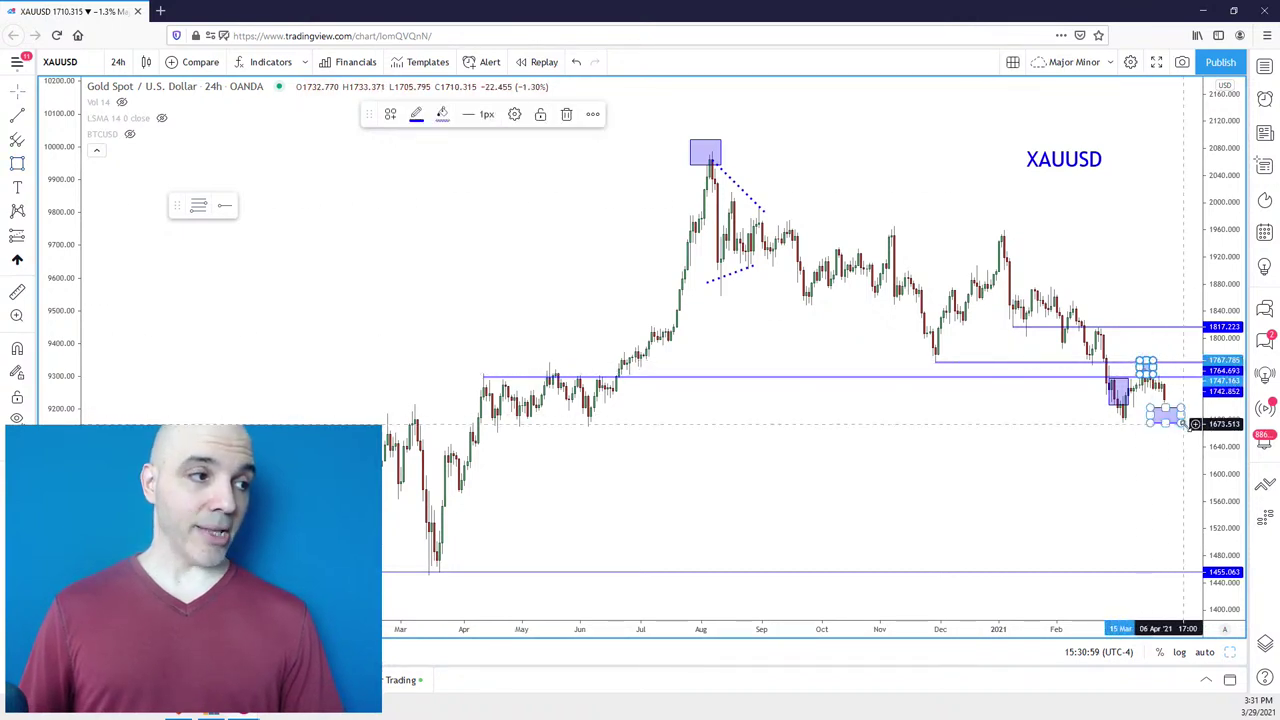
scroll(1194, 446, up, 3)
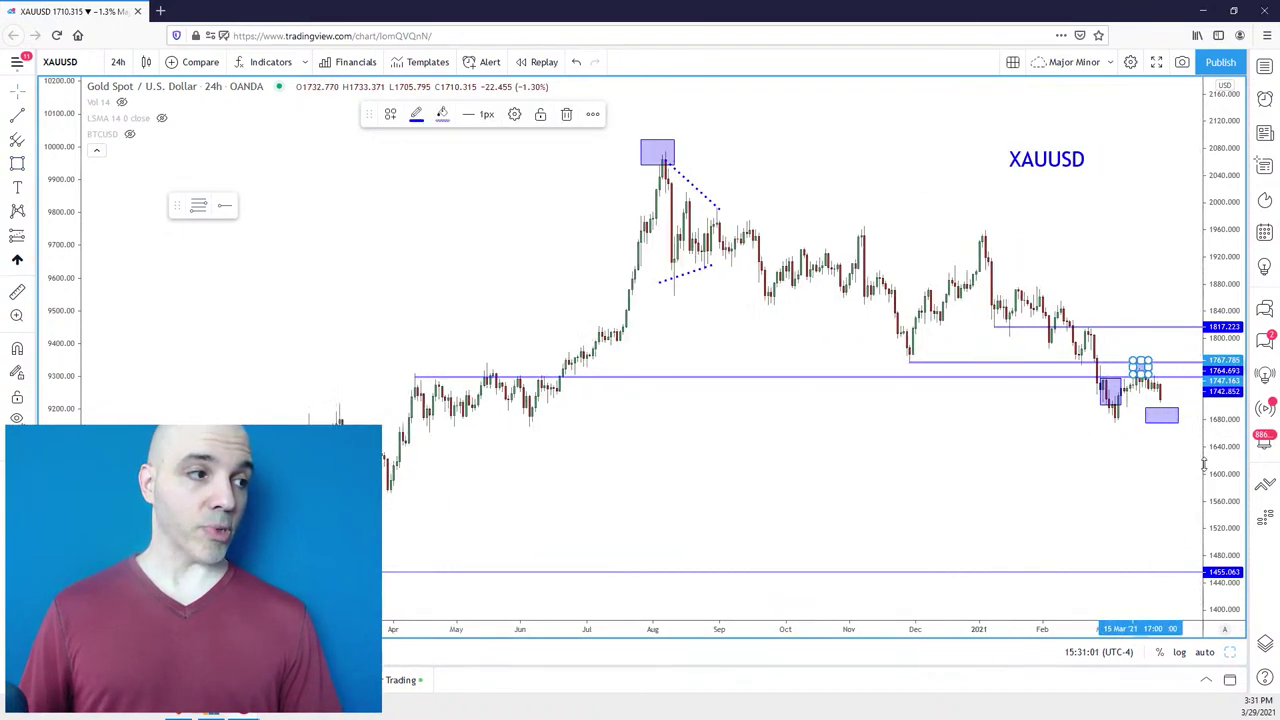
scroll(1134, 367, up, 3)
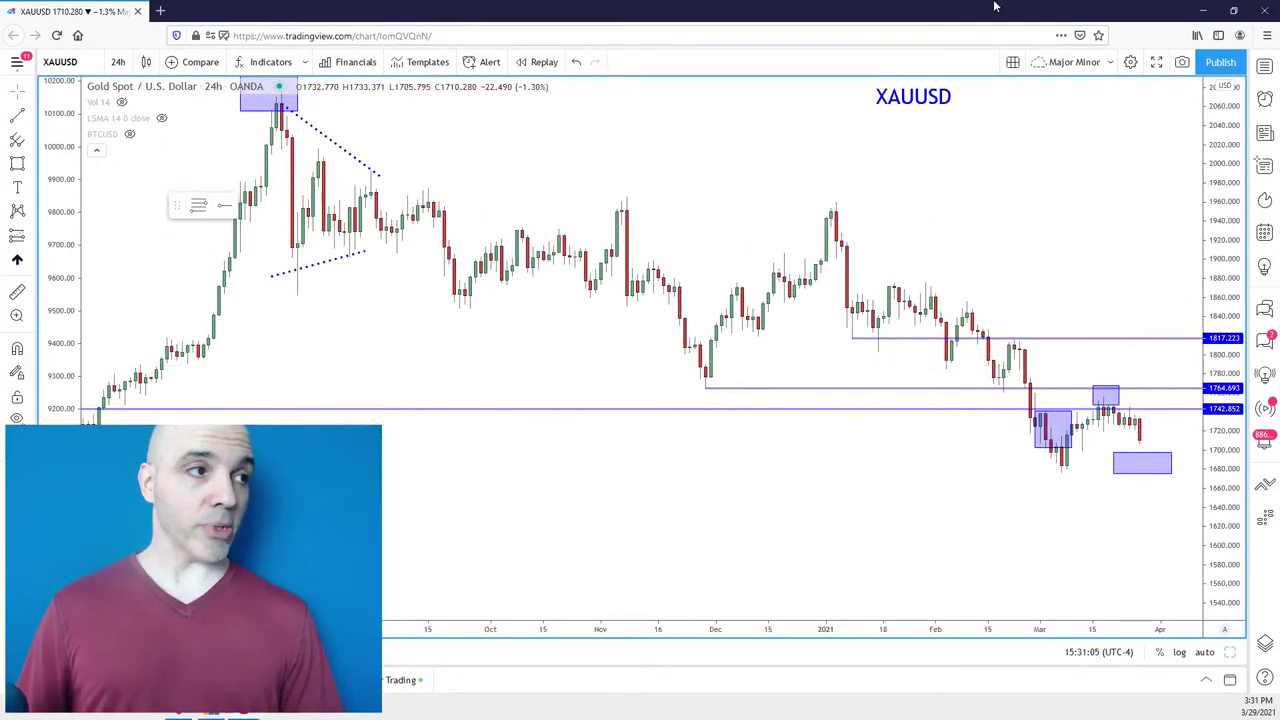
Switch the chart back to XAGUSD and review the latest silver candles in the rectangle.
text(XA)
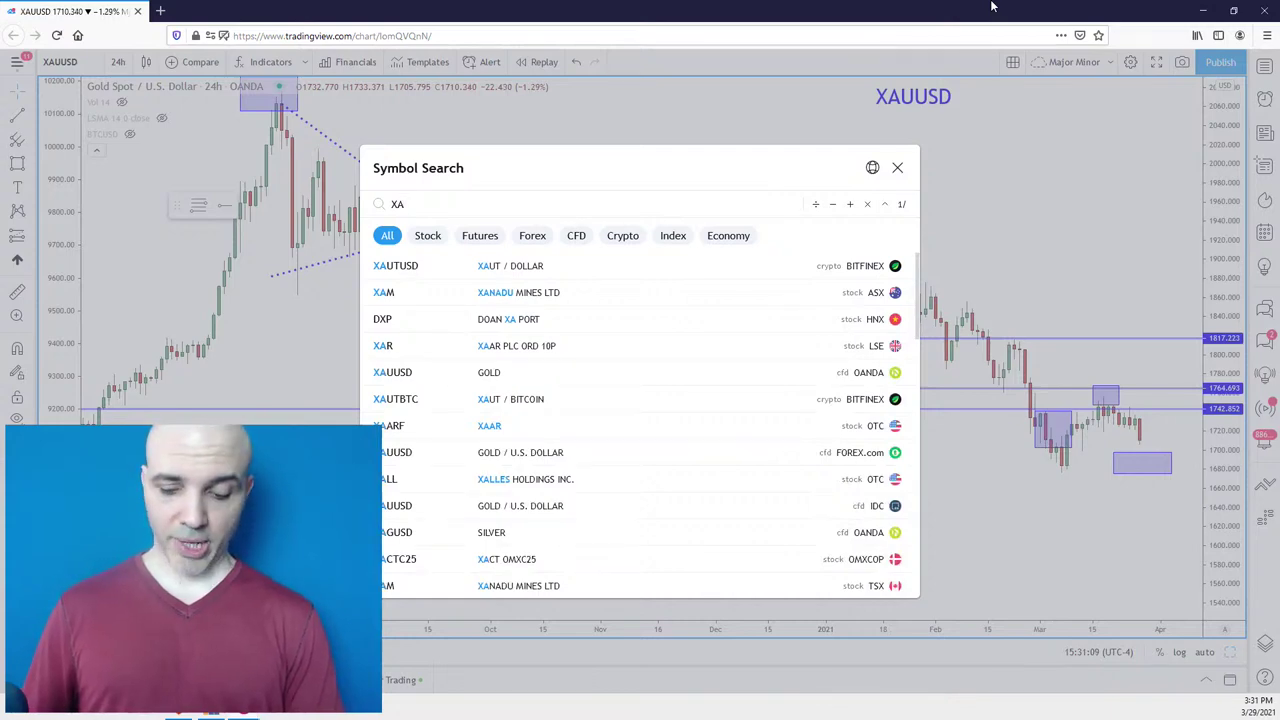
text(GUSD)
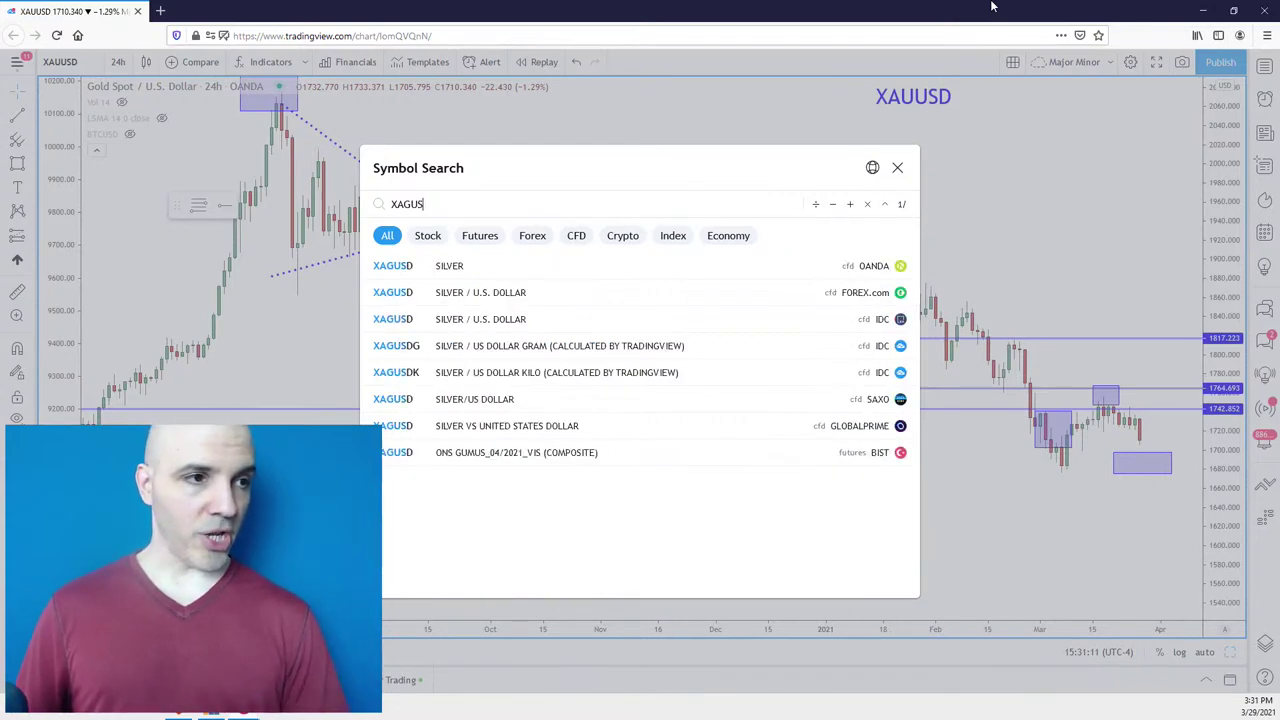
key(Return)
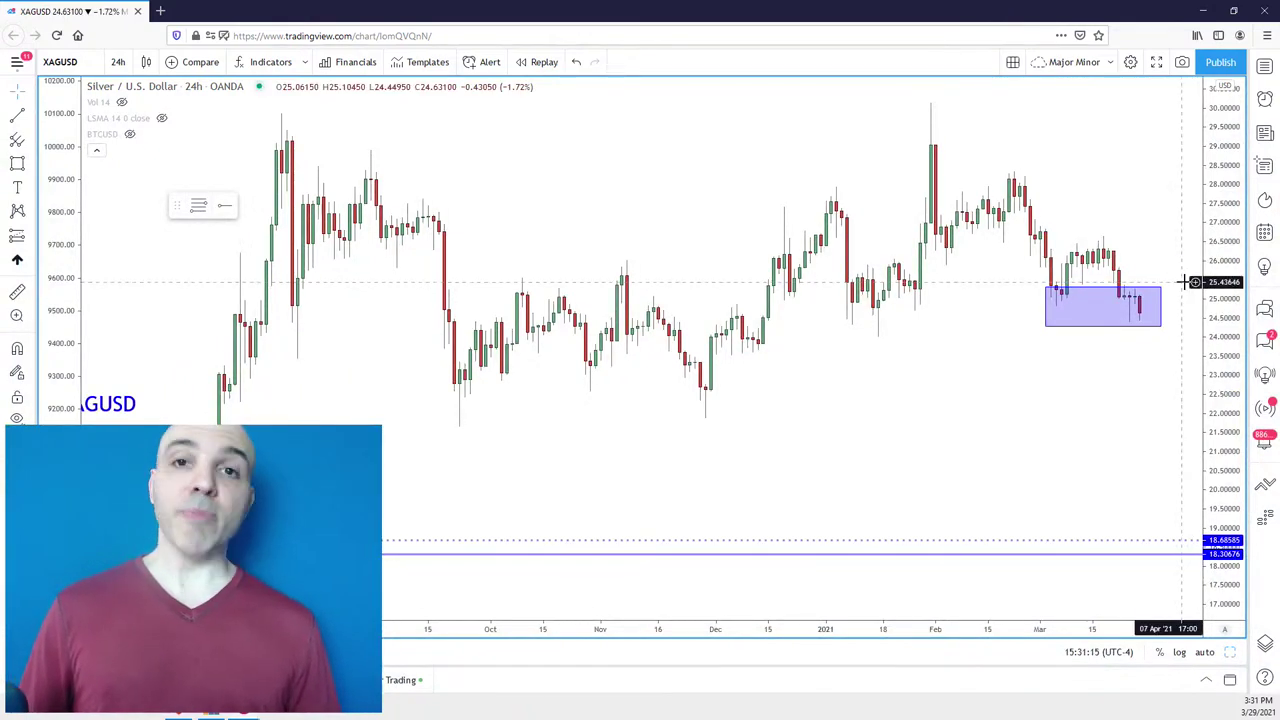
scroll(1140, 213, down, 1)
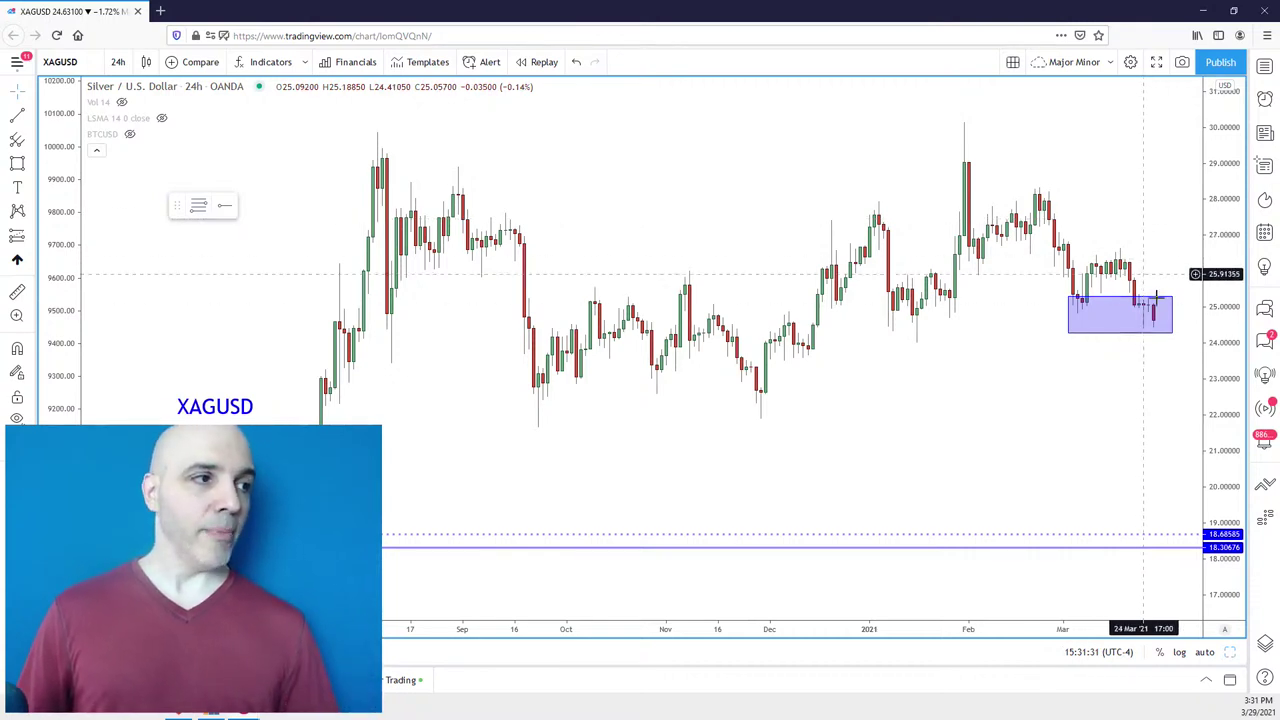
Draw a horizontal ray along the January 2021 silver lows, starting 5 January 2021 at about 24.43.
drag(1215, 310, 1185, 222)
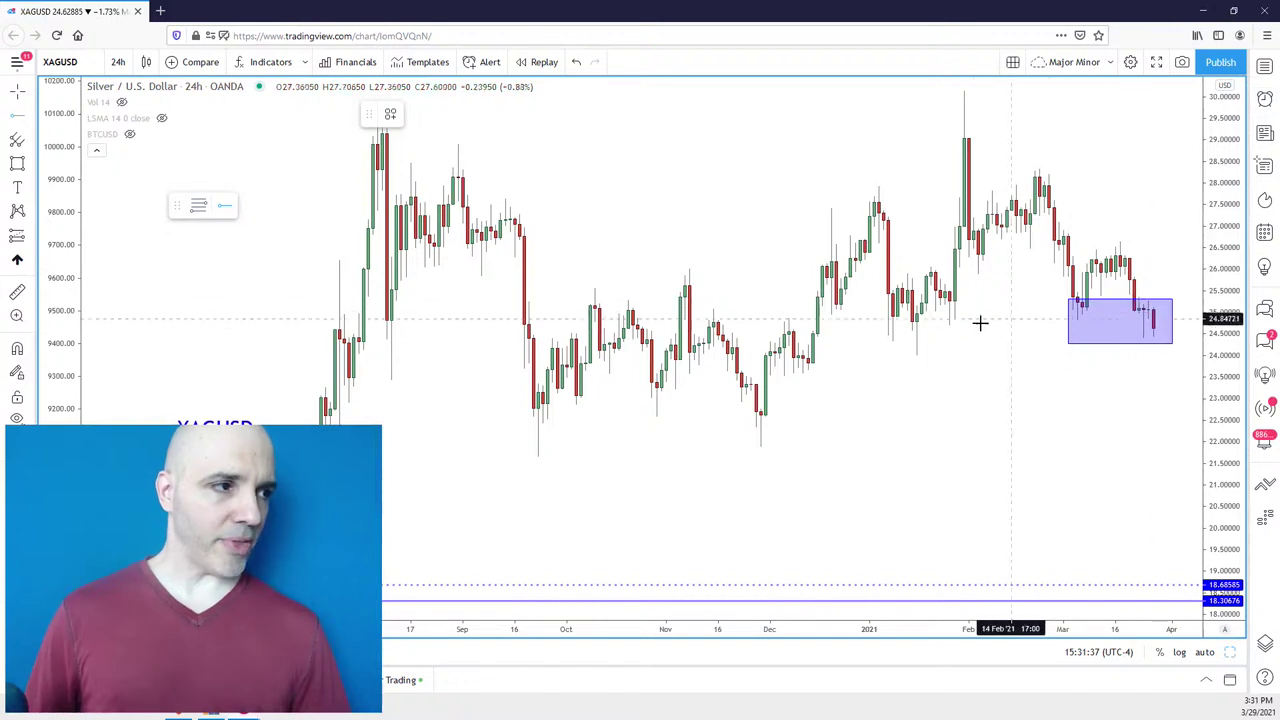
click(878, 337)
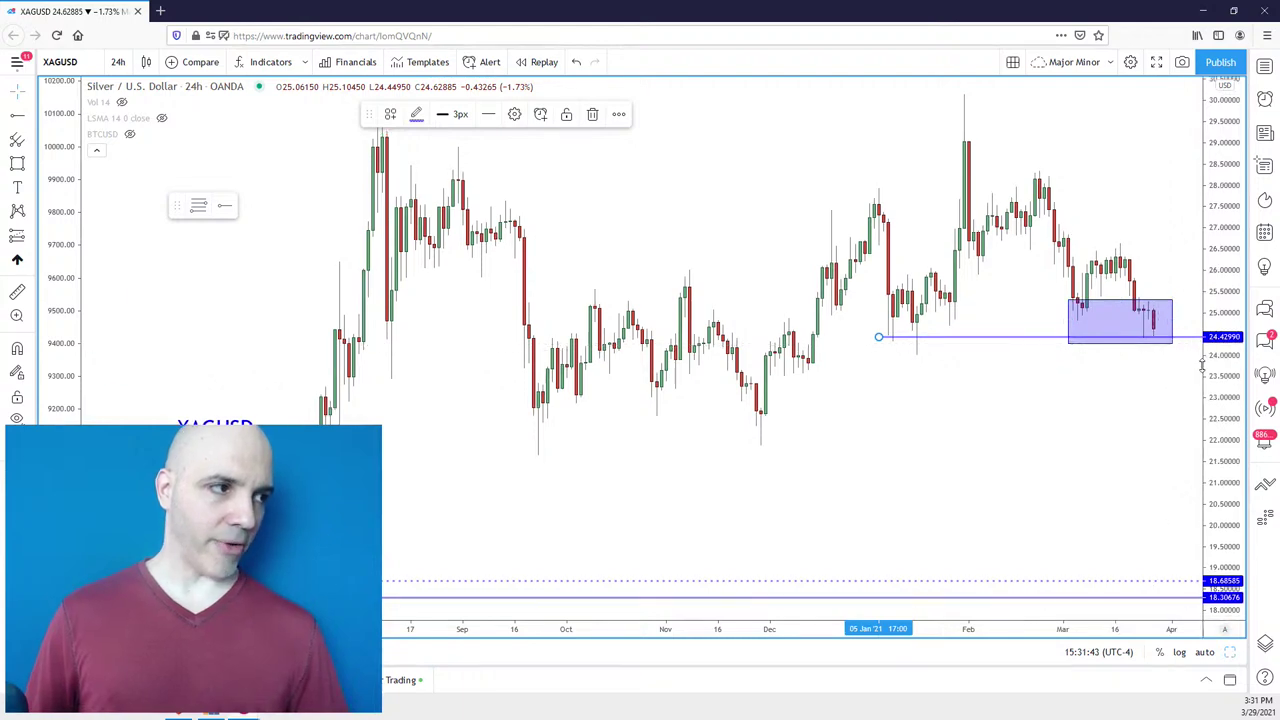
drag(1195, 425, 1097, 448)
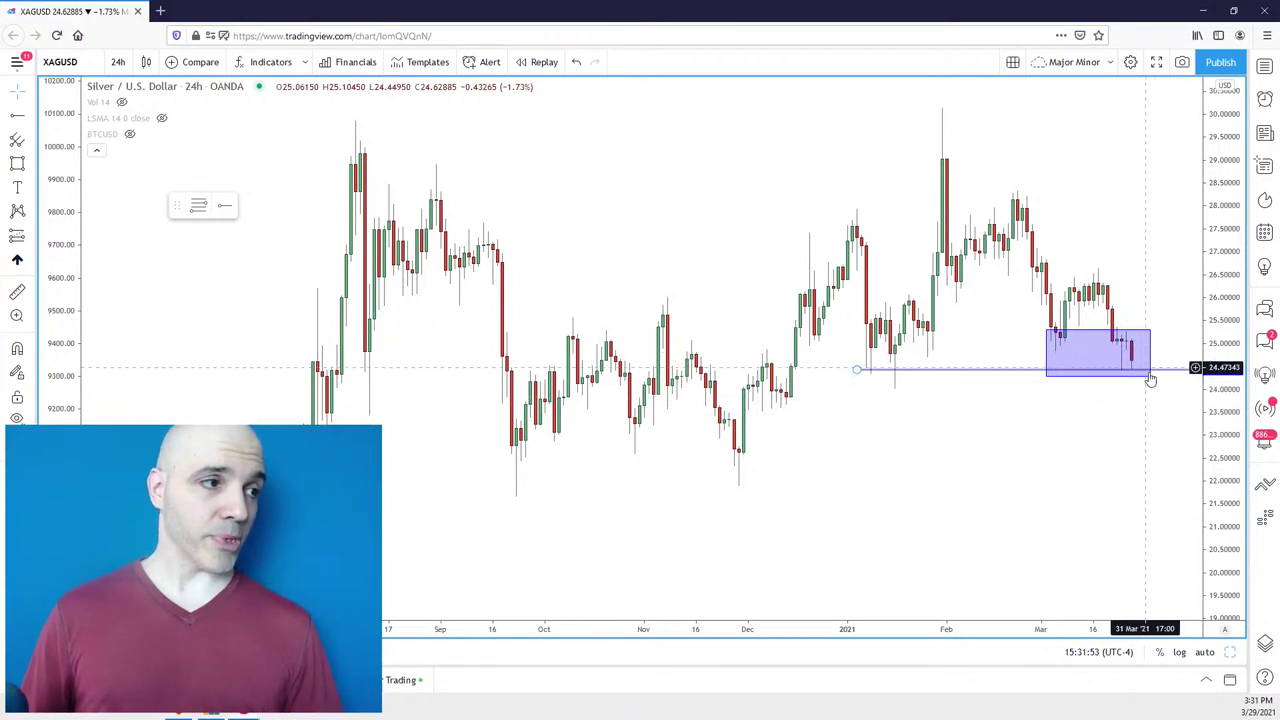
Draw a horizontal ray from 10 November 2020 at about 22.22 and box the April 2021 zone around it, between about 22.6 and 22.0.
click(28, 116)
key(Escape)
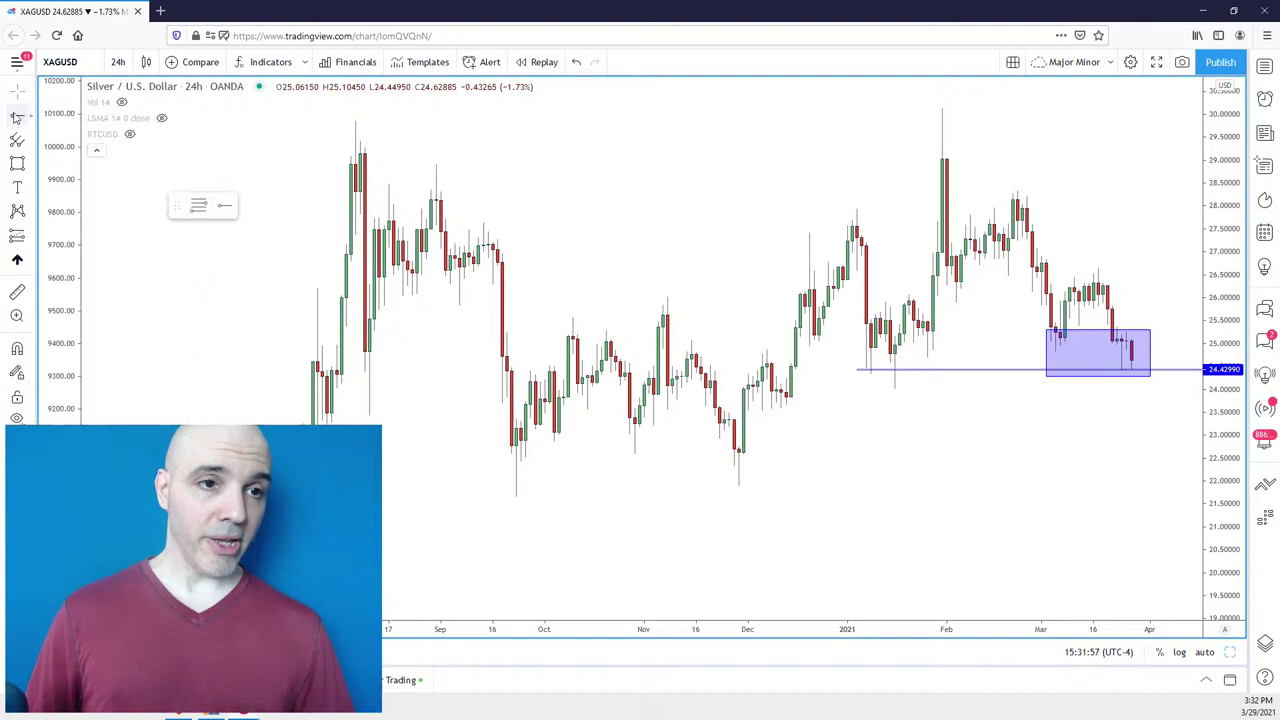
click(677, 470)
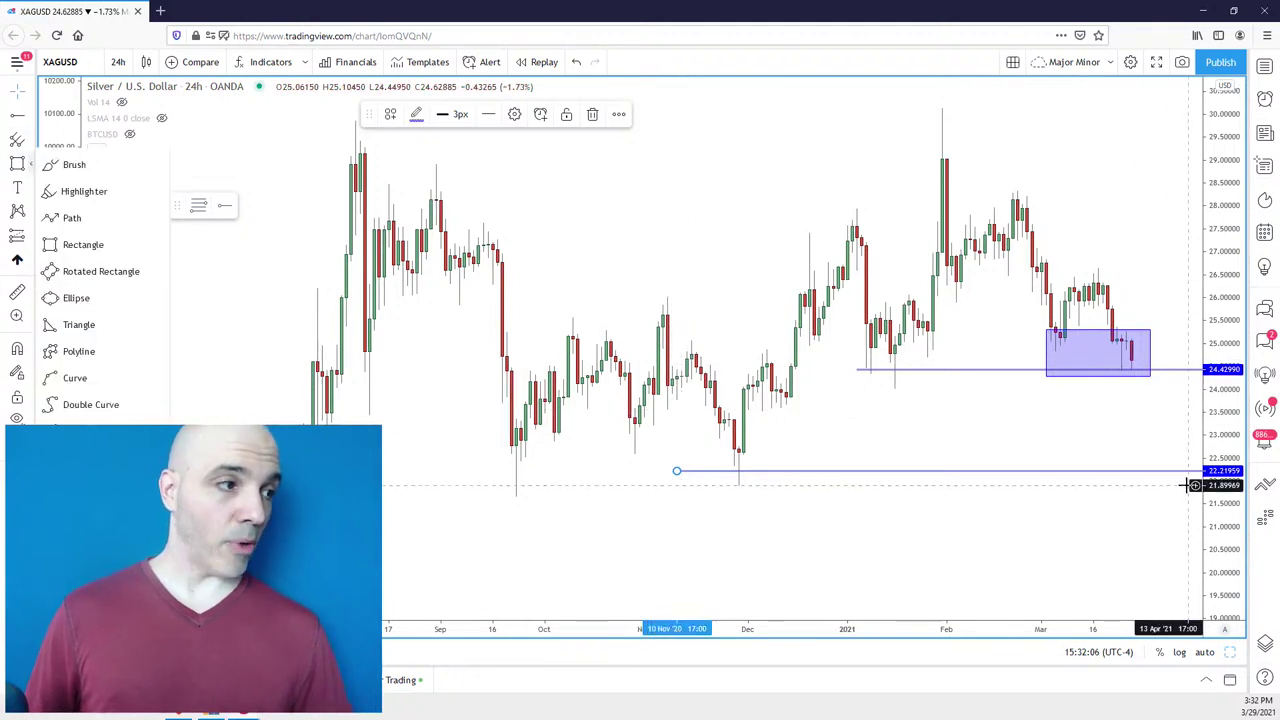
click(1194, 410)
click(17, 163)
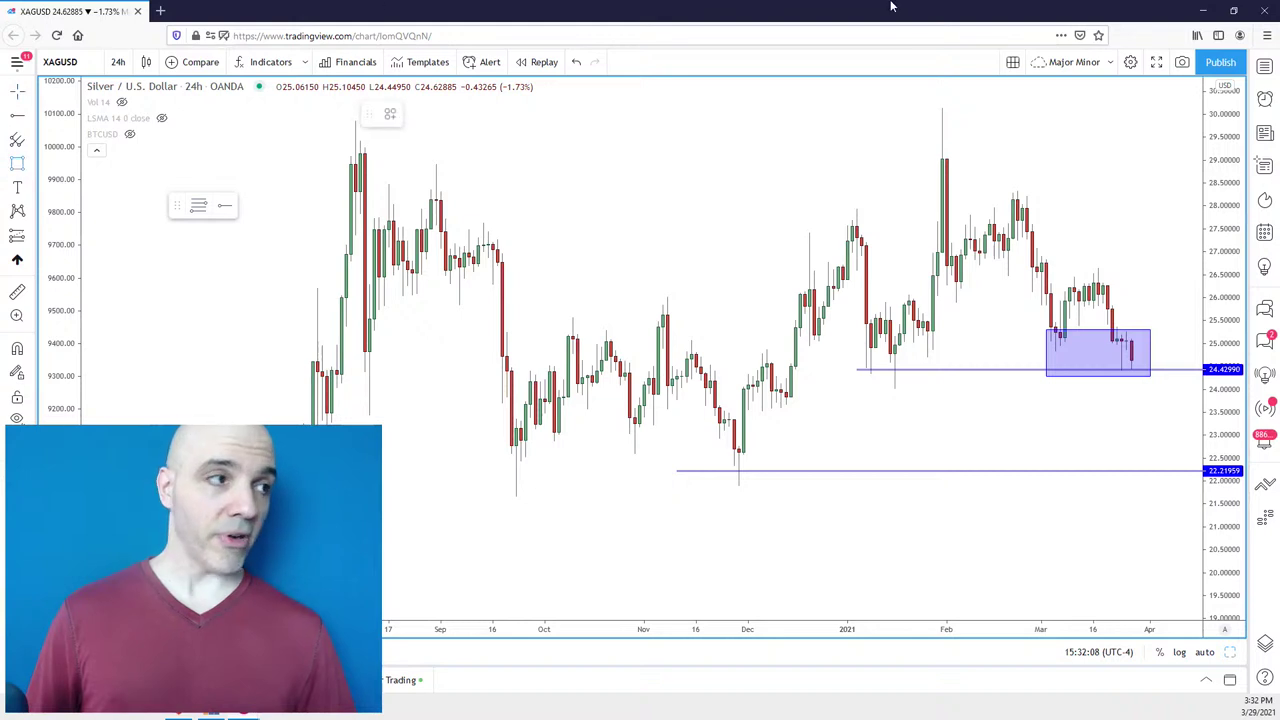
drag(1185, 482, 1159, 453)
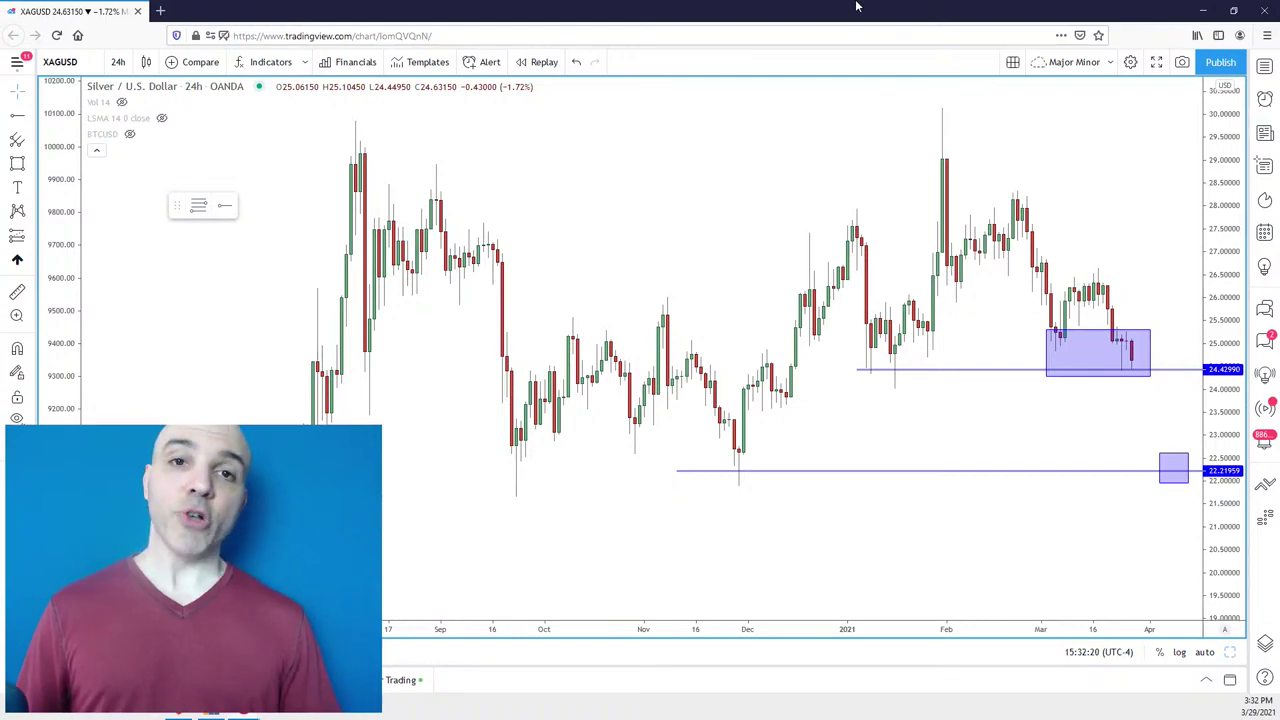
Switch the chart to First Majestic Silver (AG) and draw a horizontal ray from 8 February 2021 at about 15.51.
text(ag)
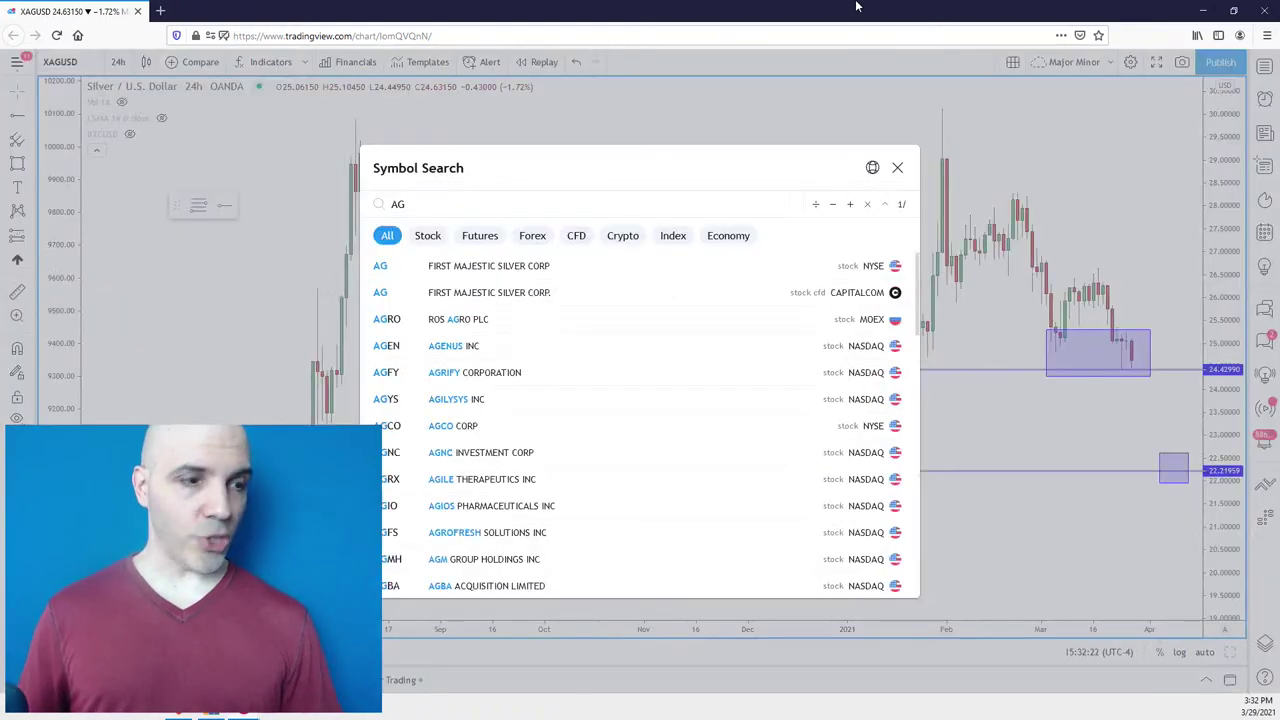
key(Return)
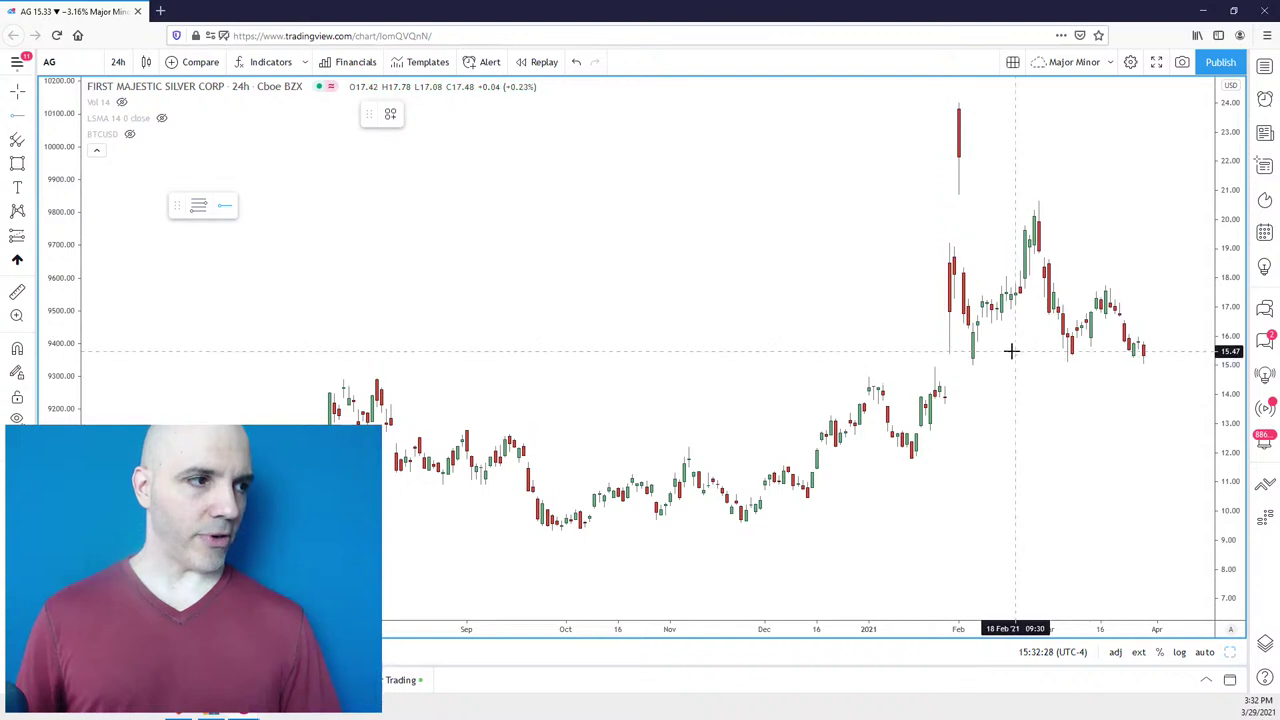
click(982, 350)
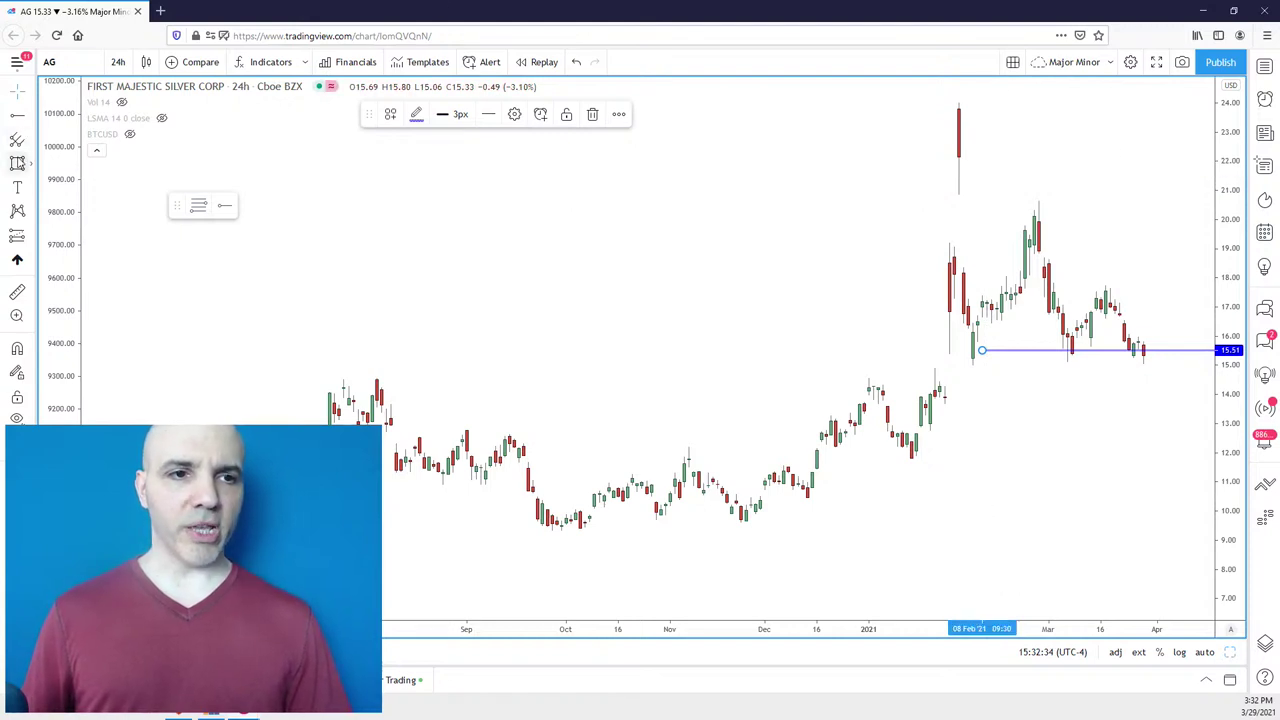
Draw a rectangle over the AG price spike from 22 January to 3 February 2021, between about 23.58 and 17.48.
click(946, 93)
drag(930, 291, 968, 115)
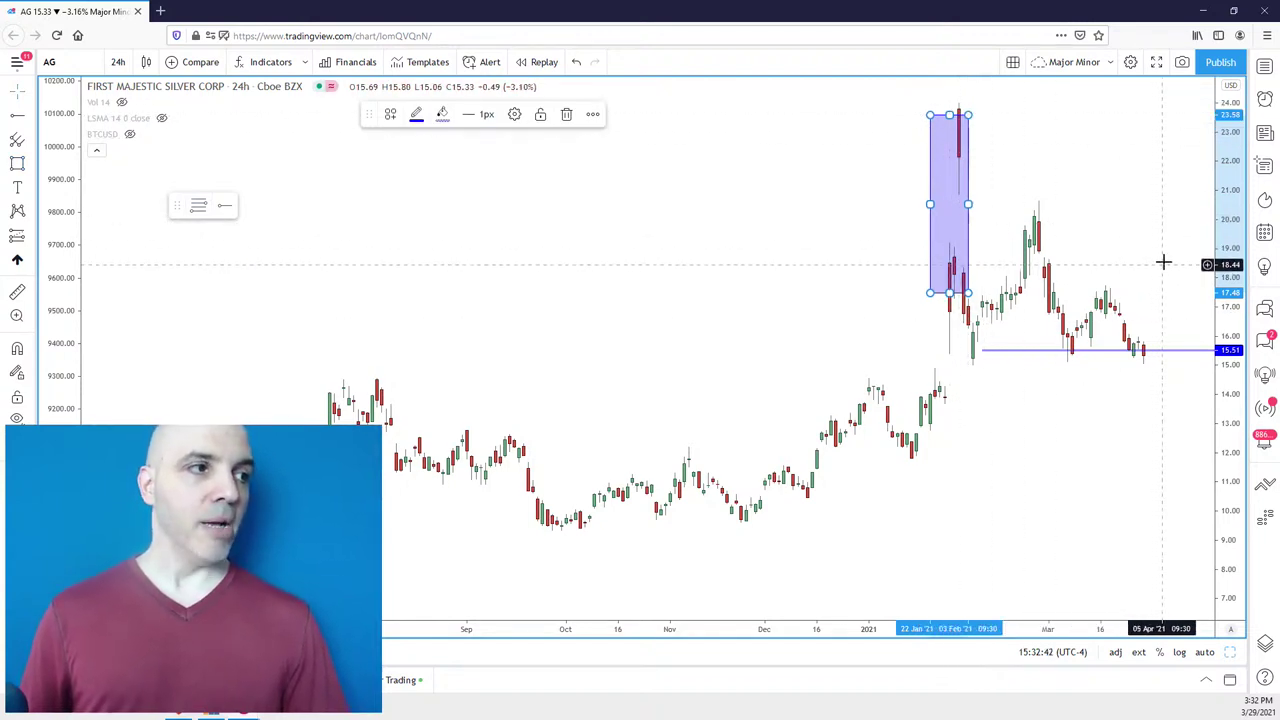
scroll(1164, 245, down, 2)
click(1166, 217)
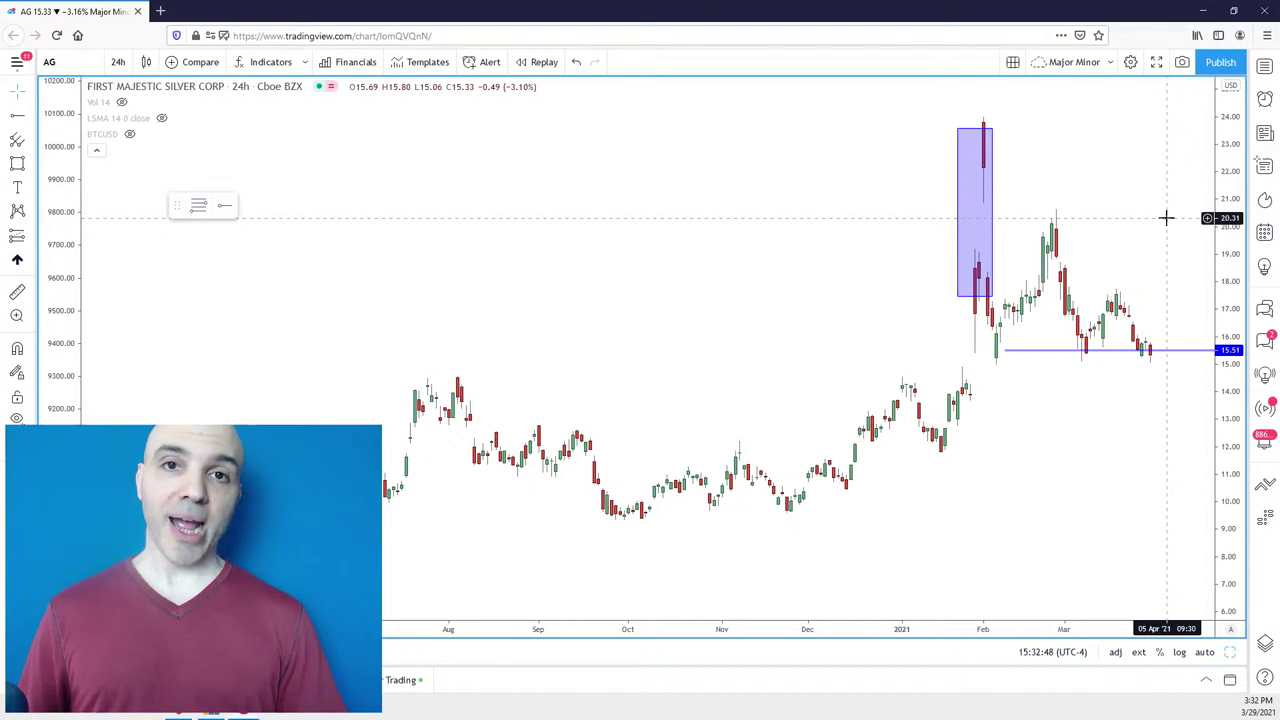
scroll(1166, 217, up, 1)
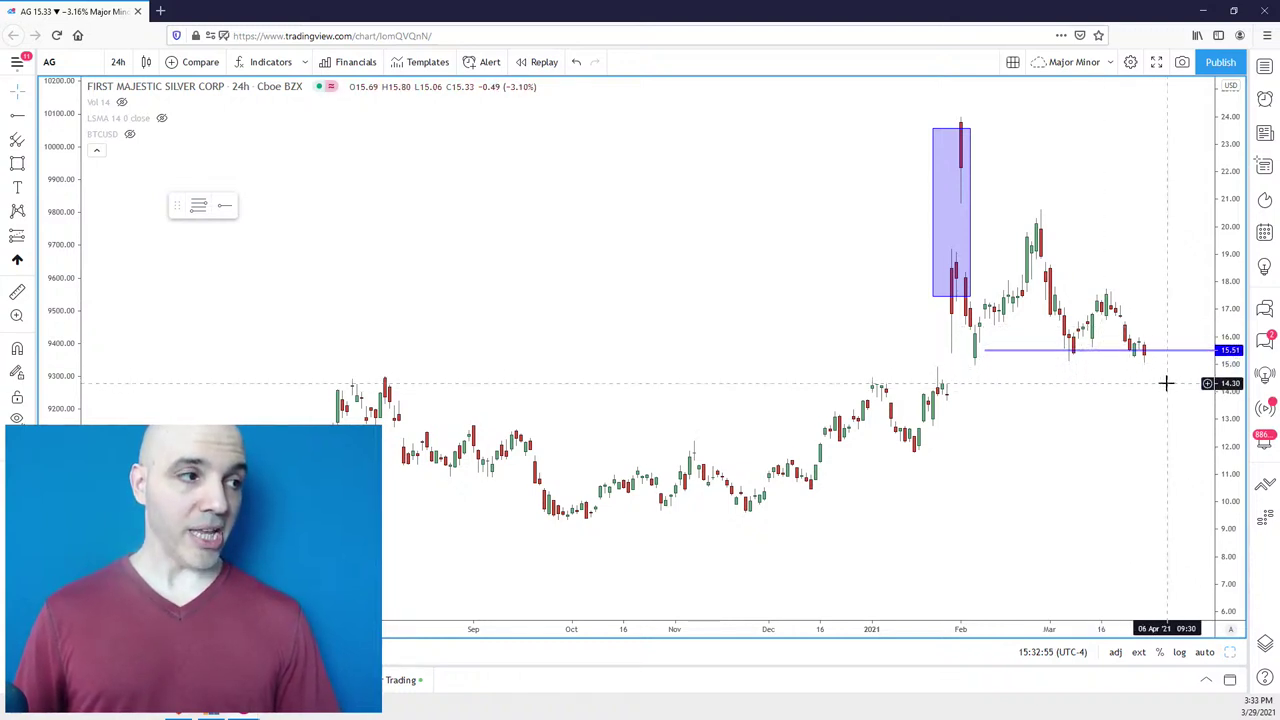
scroll(1170, 391, up, 1)
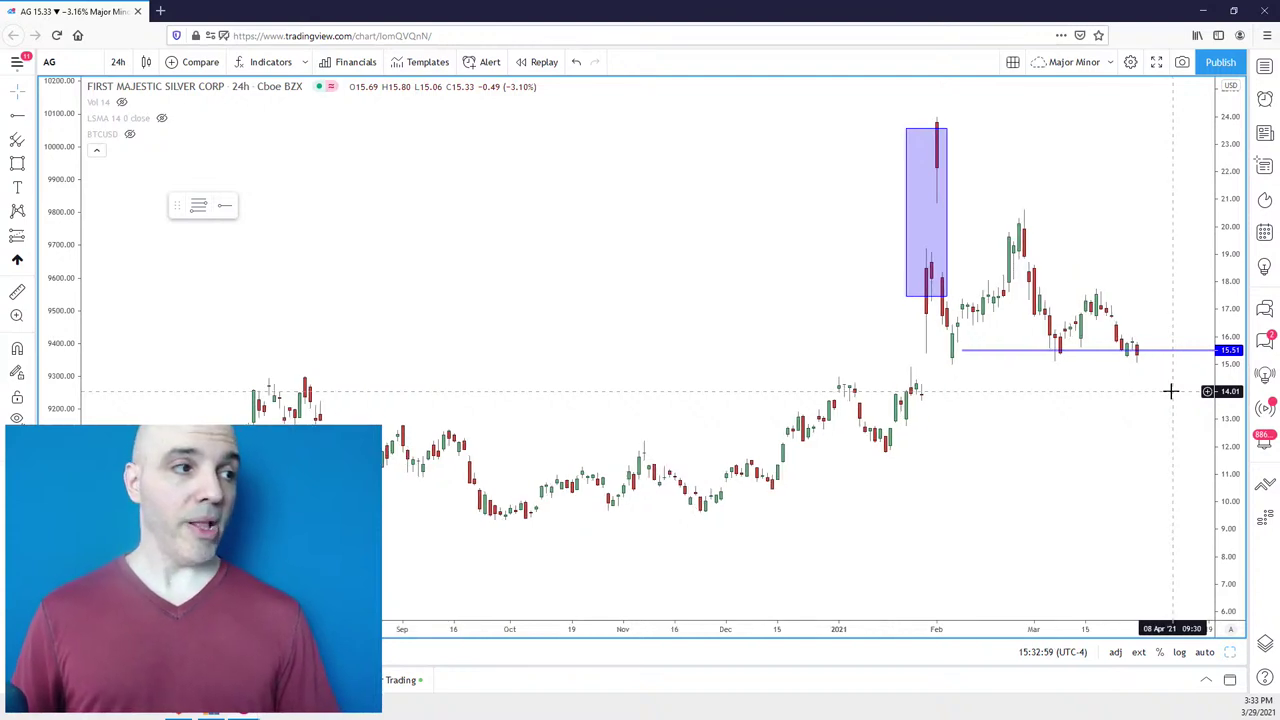
scroll(1212, 335, up, 1)
scroll(1157, 294, up, 1)
scroll(1151, 271, down, 1)
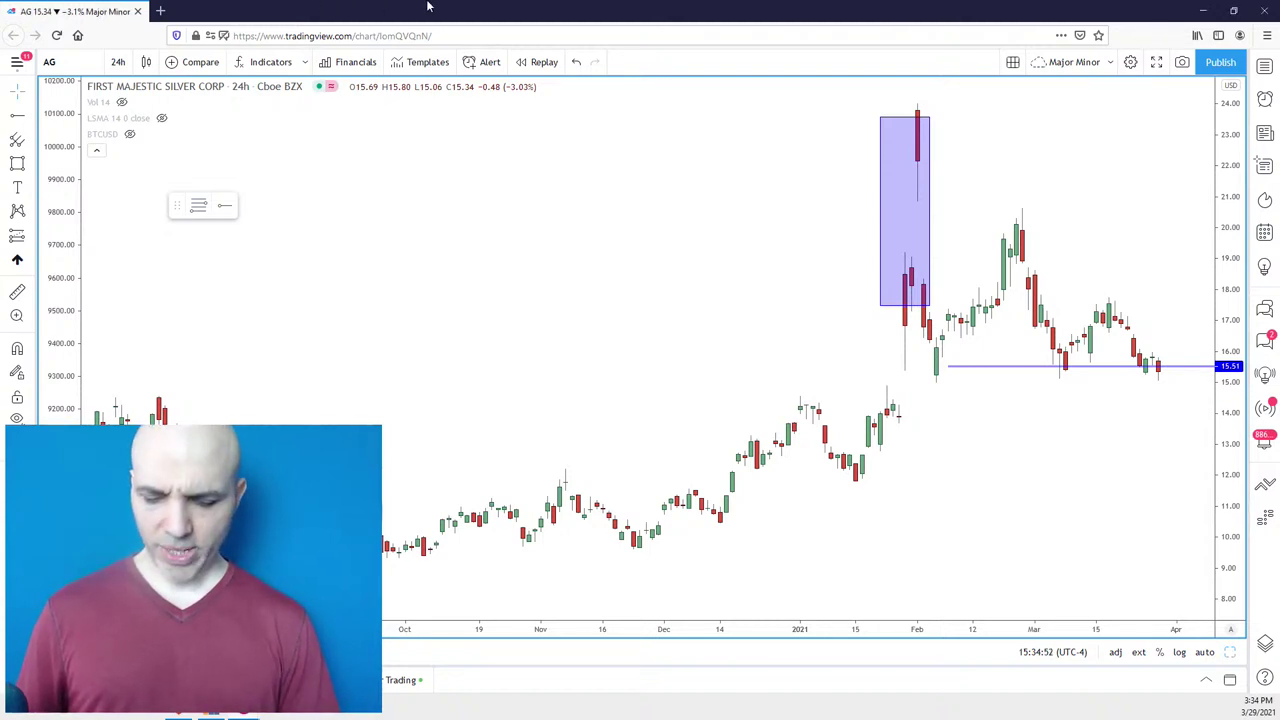
Switch the chart to DISCA and draw a rectangle over the sell-off from 22 March to 5 April 2021, between about 75.39 and 39.63.
text(DISCA)
key(Return)
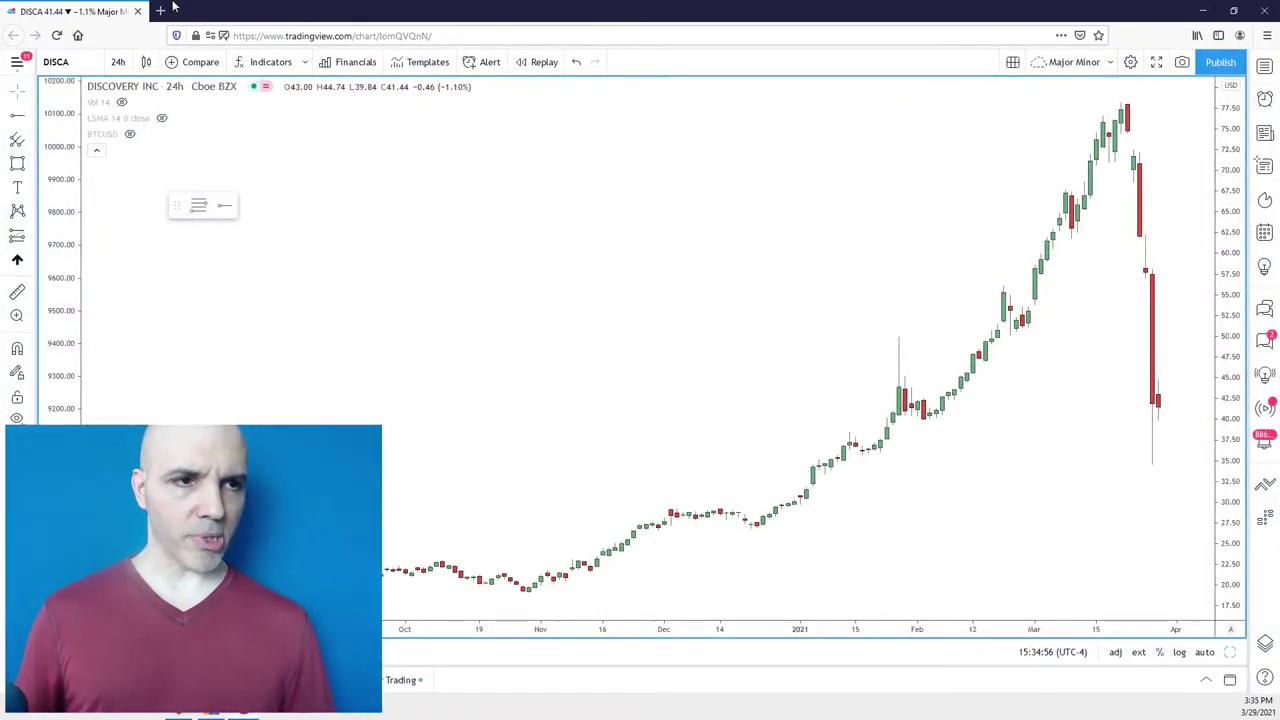
click(17, 162)
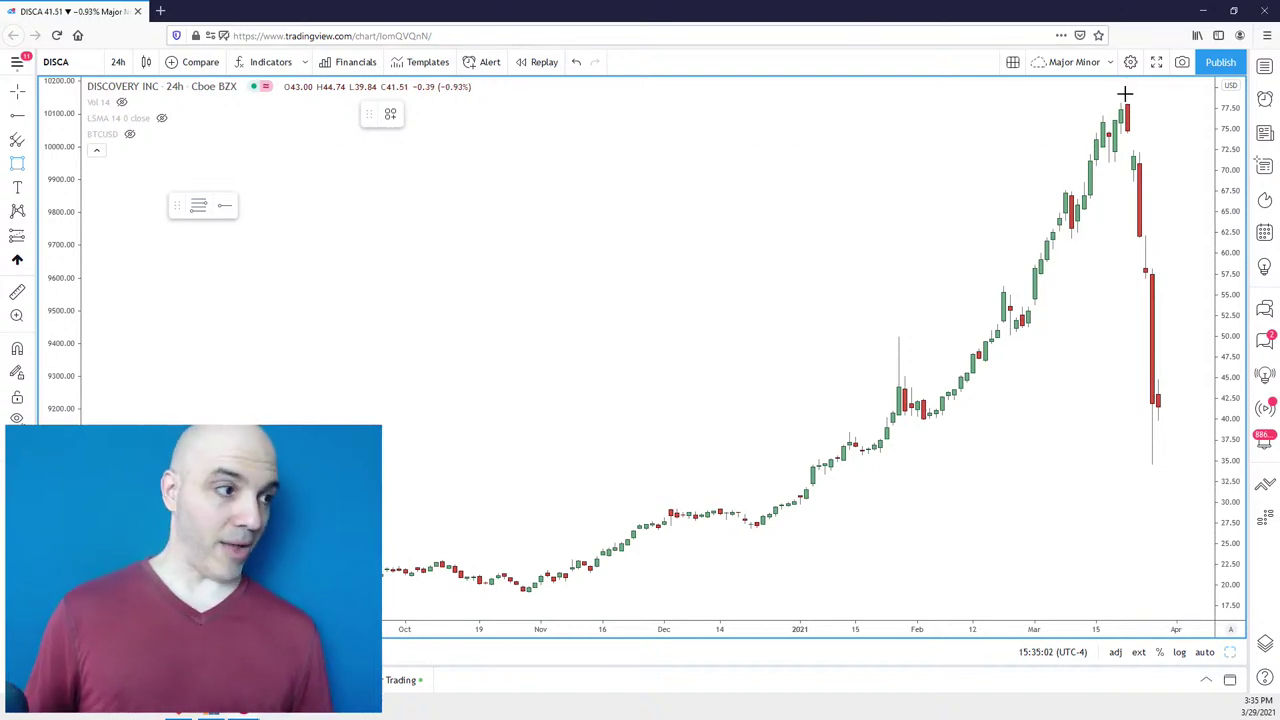
mouse_move(1184, 422)
mouse_down()
mouse_move(1152, 375)
mouse_move(1127, 126)
mouse_up()
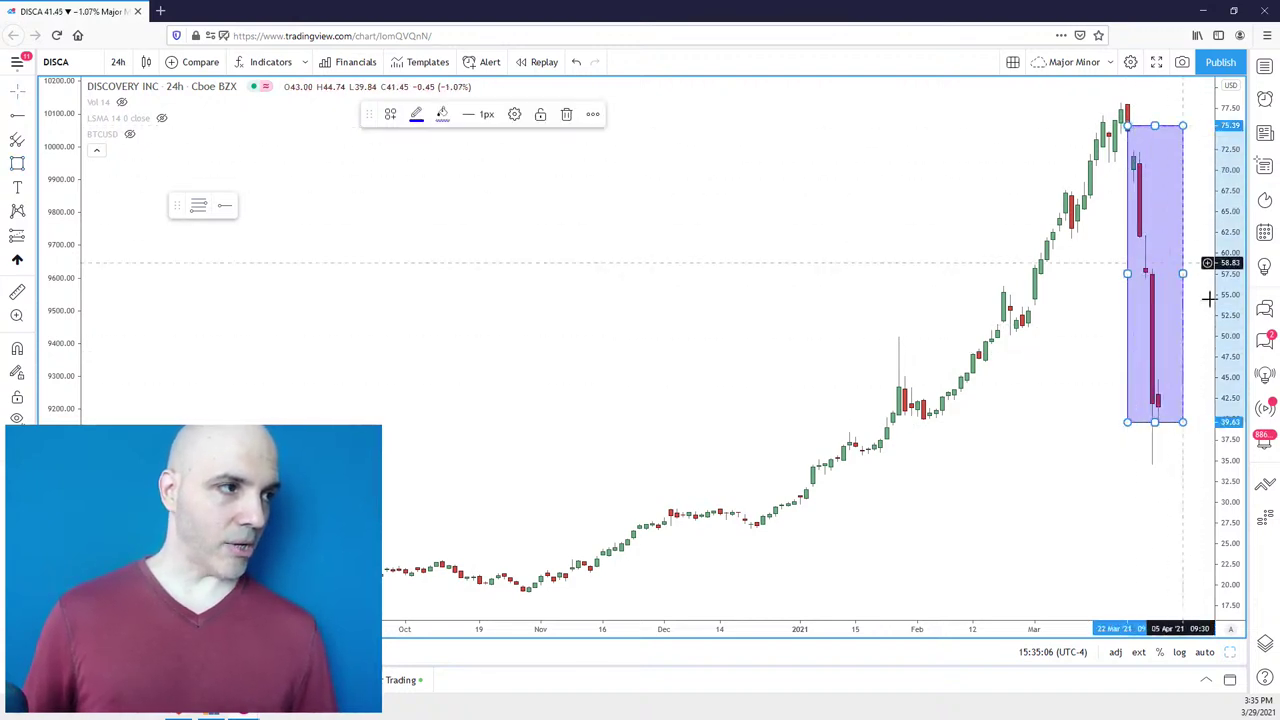
scroll(1168, 489, up, 3)
click(1157, 494)
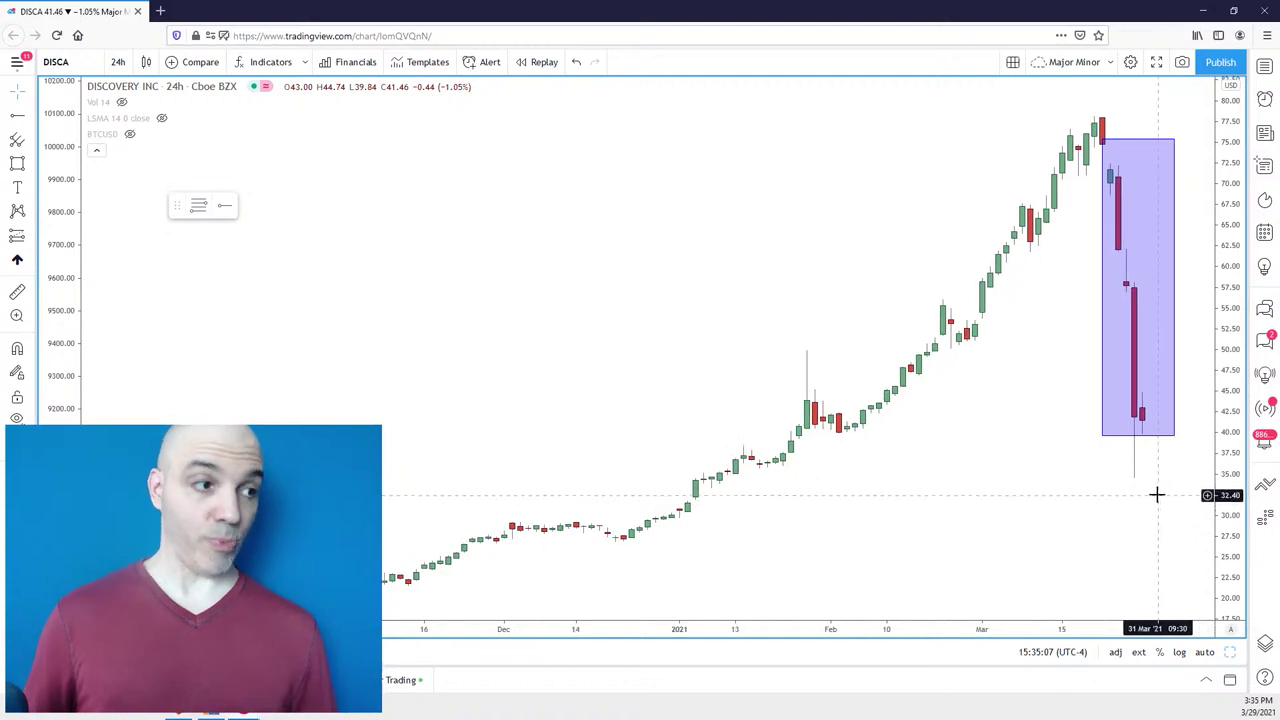
drag(1157, 494, 1166, 477)
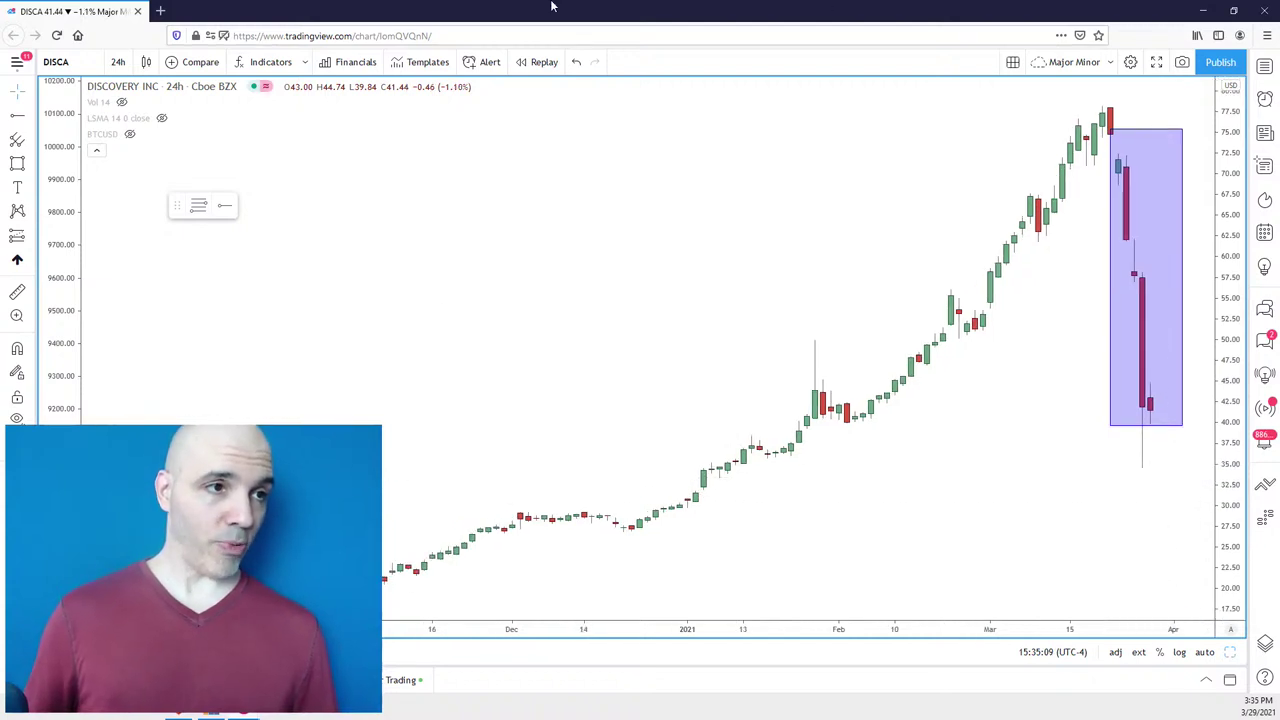
Draw a small rectangle just above the latest DISCA candle around 30 March 2021, between about 49.27 and 47.42.
click(17, 163)
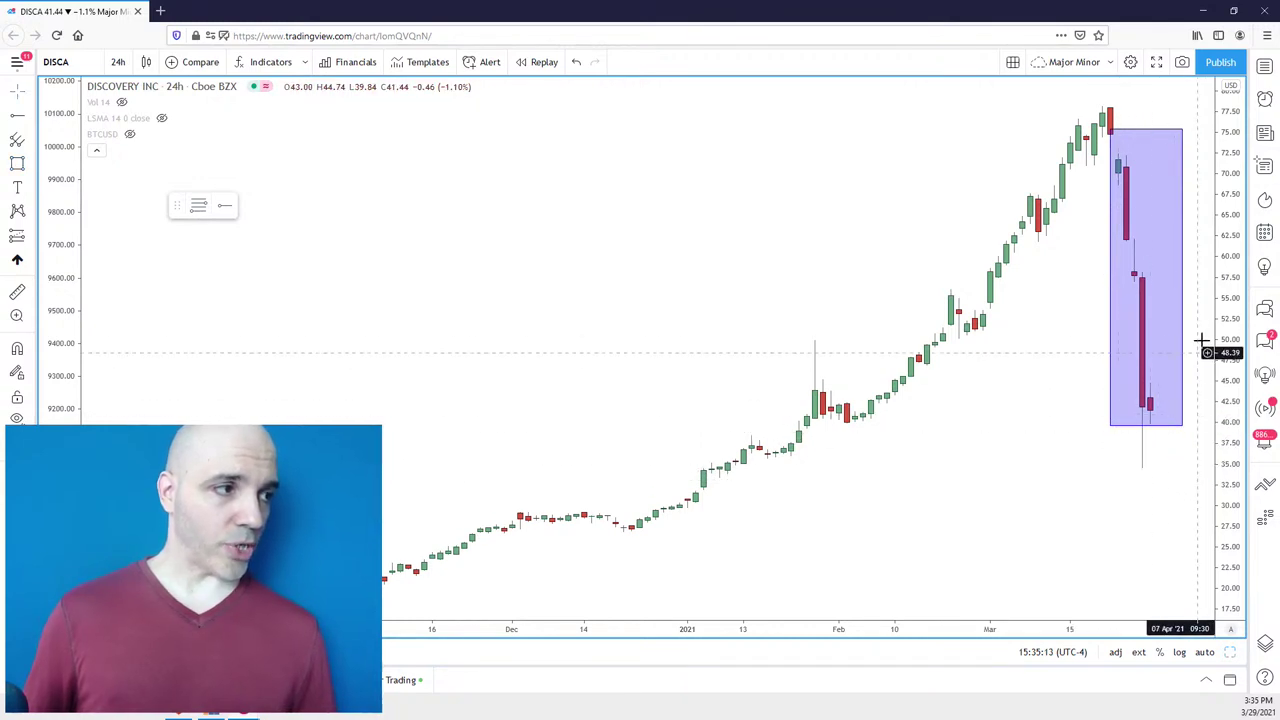
mouse_move(1186, 469)
mouse_down()
mouse_move(1180, 490)
mouse_move(1168, 461)
mouse_up()
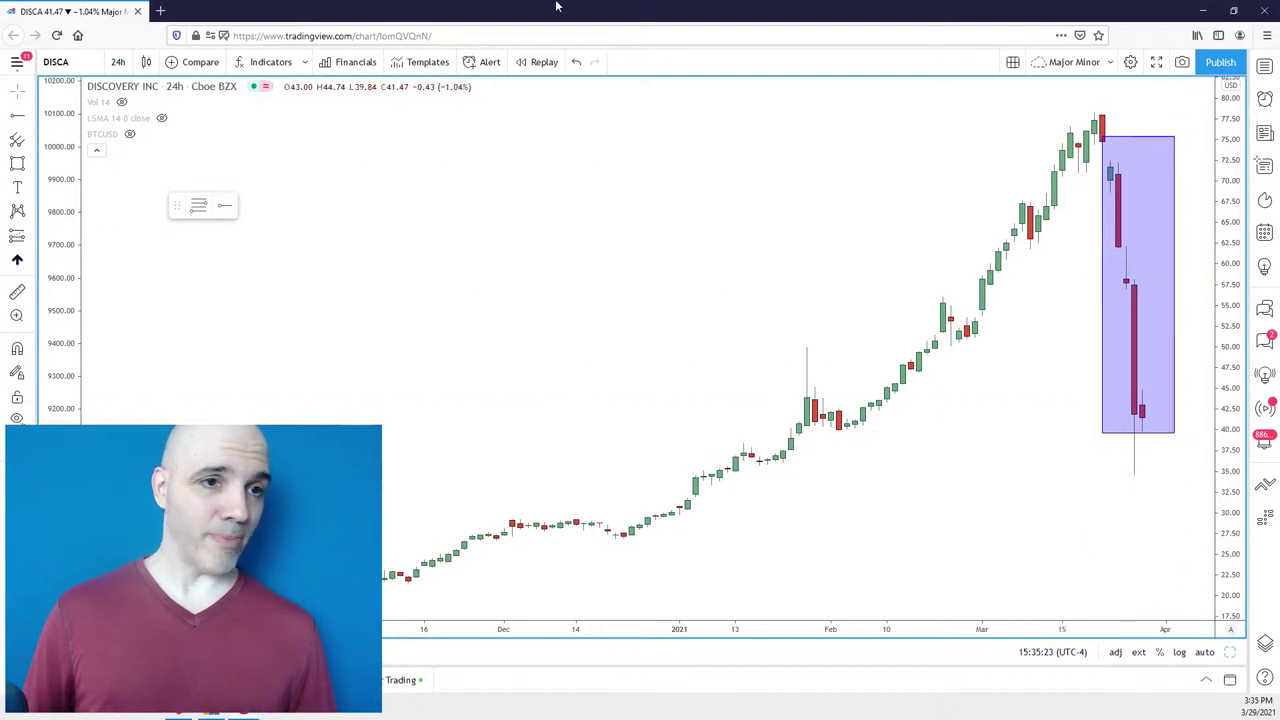
click(20, 163)
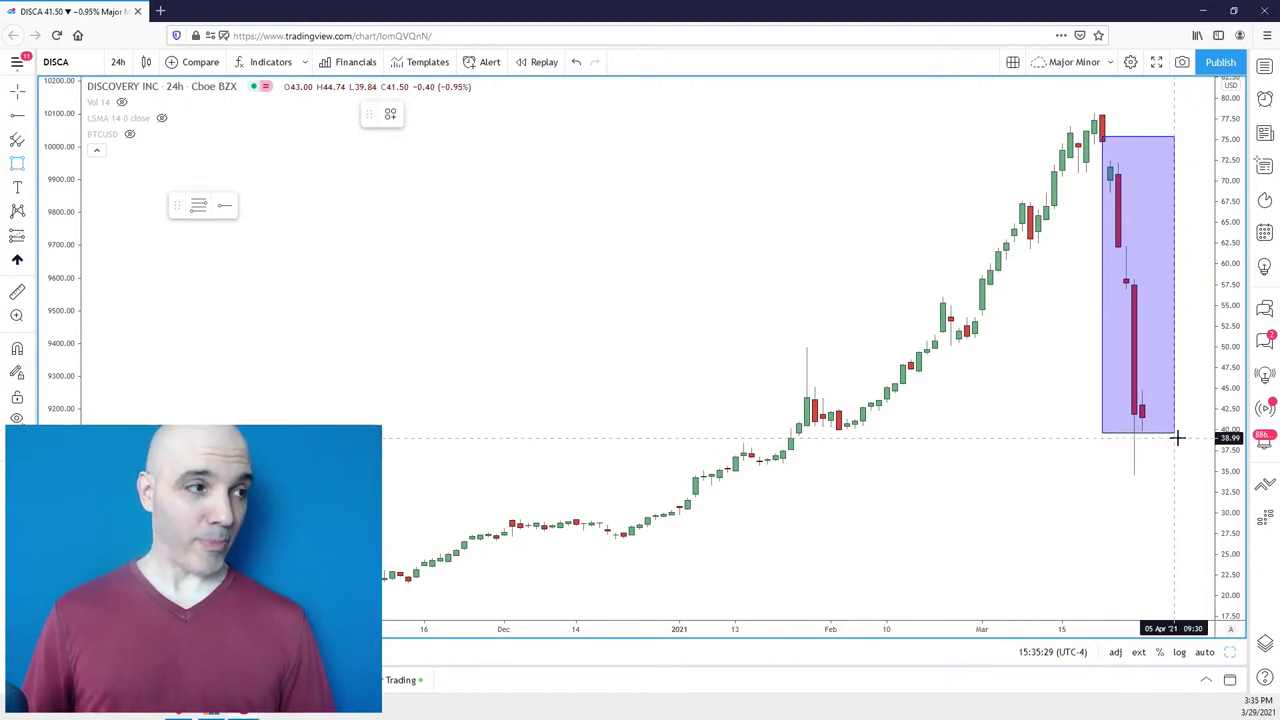
click(1152, 360)
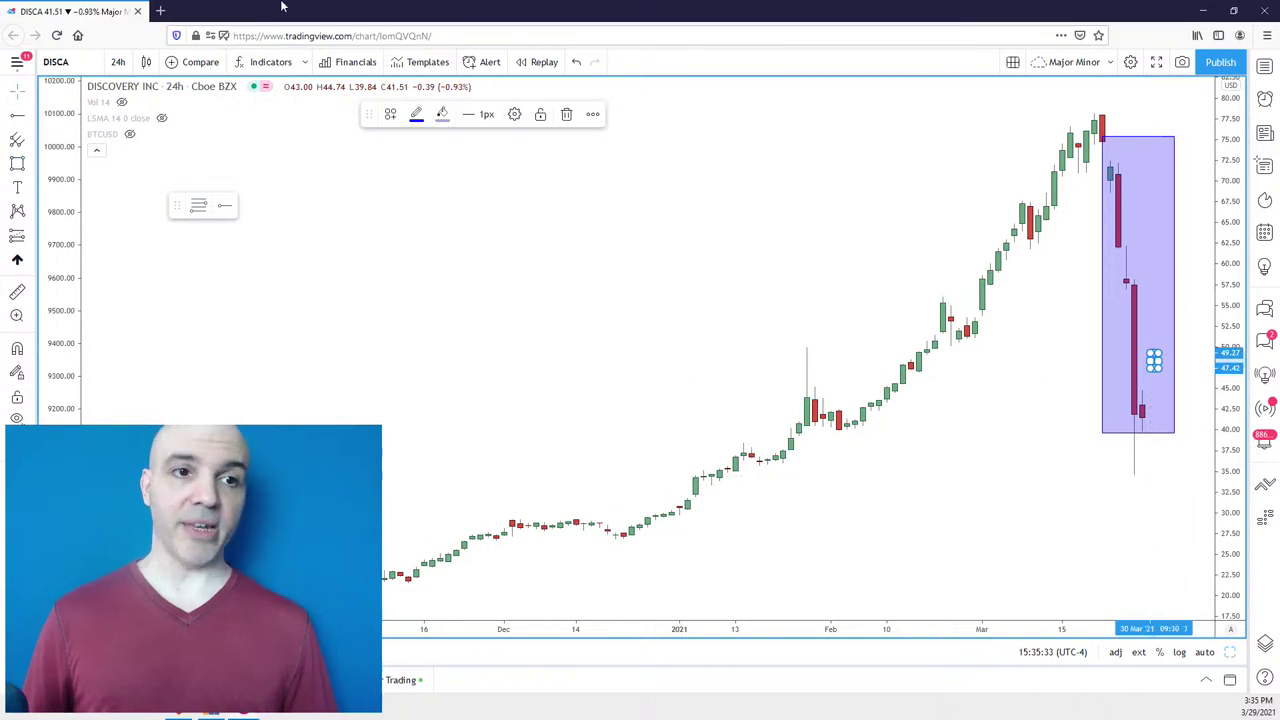
Box the DISCA low from 24 March to 8 April 2021 between about 38.35 and 34.33, with a narrower rectangle inside it.
click(17, 163)
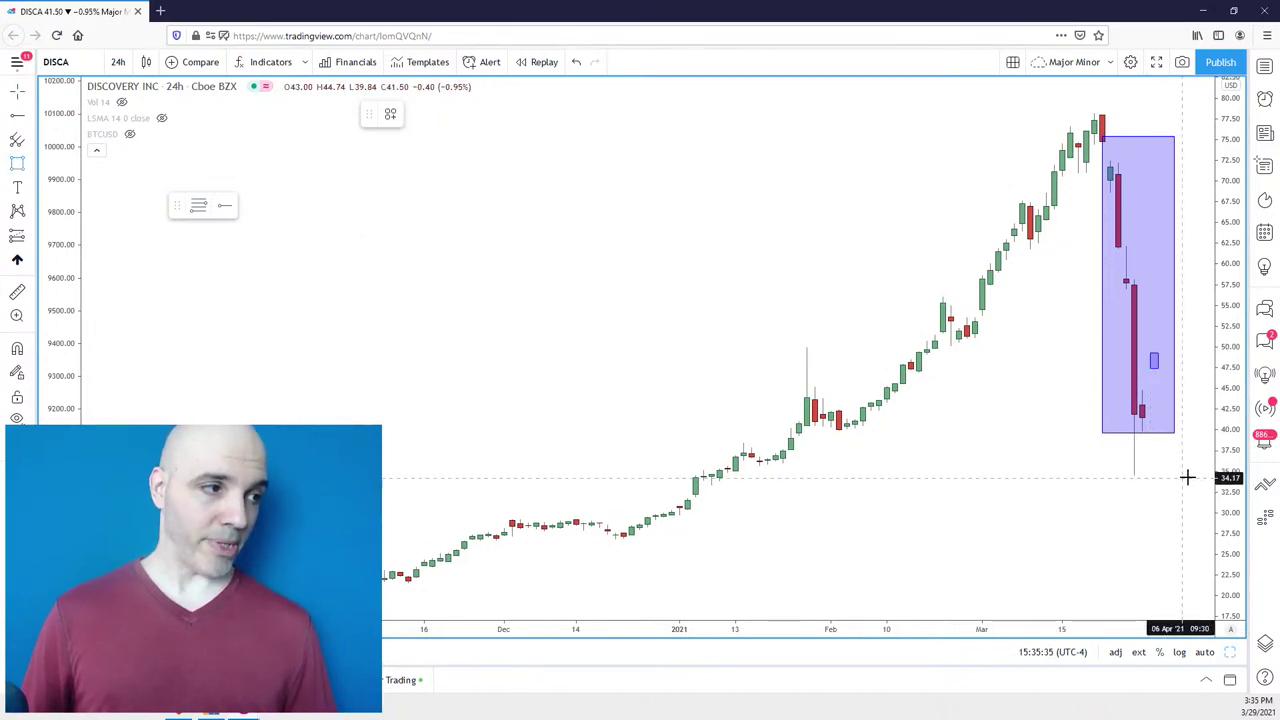
drag(1195, 477, 1118, 444)
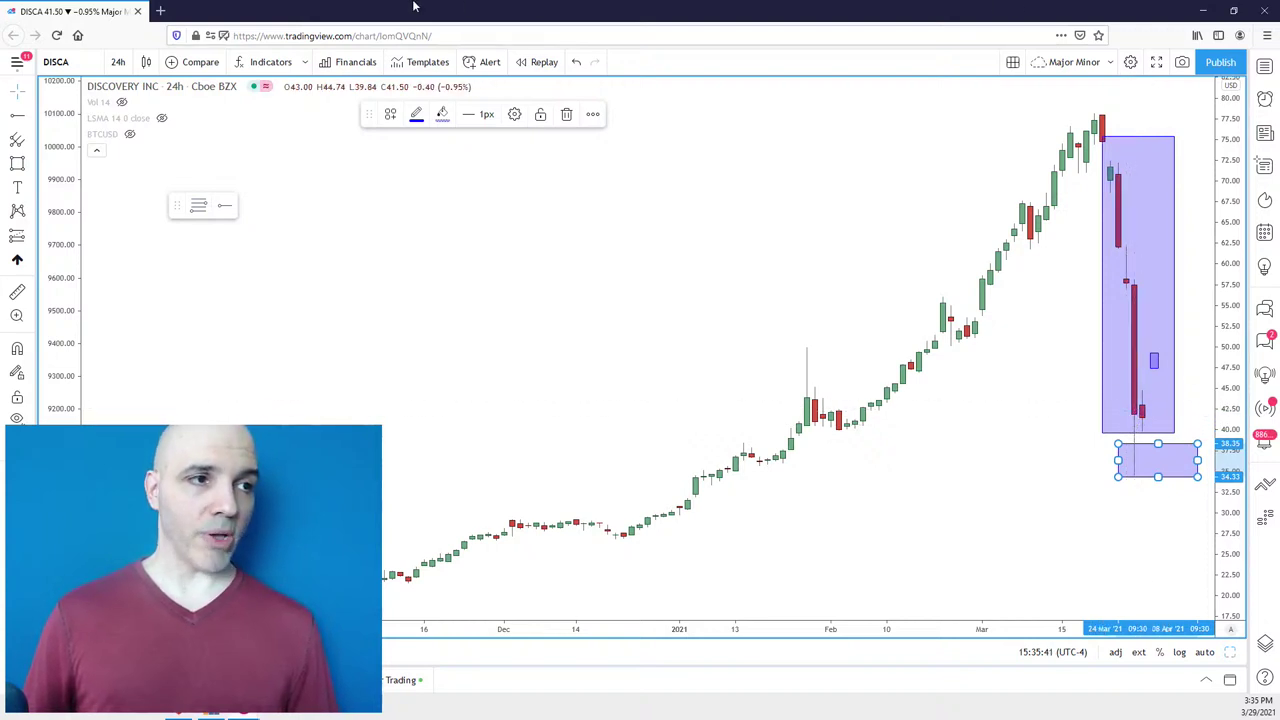
click(17, 163)
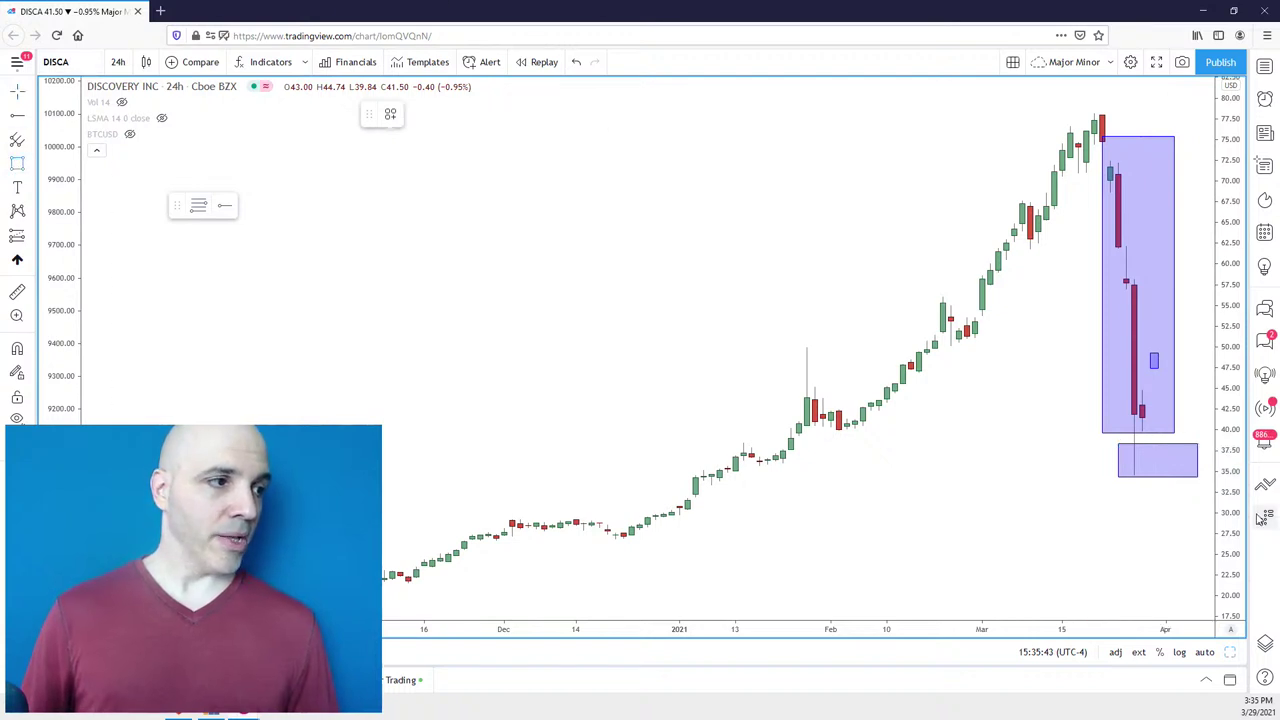
drag(1198, 470, 1118, 456)
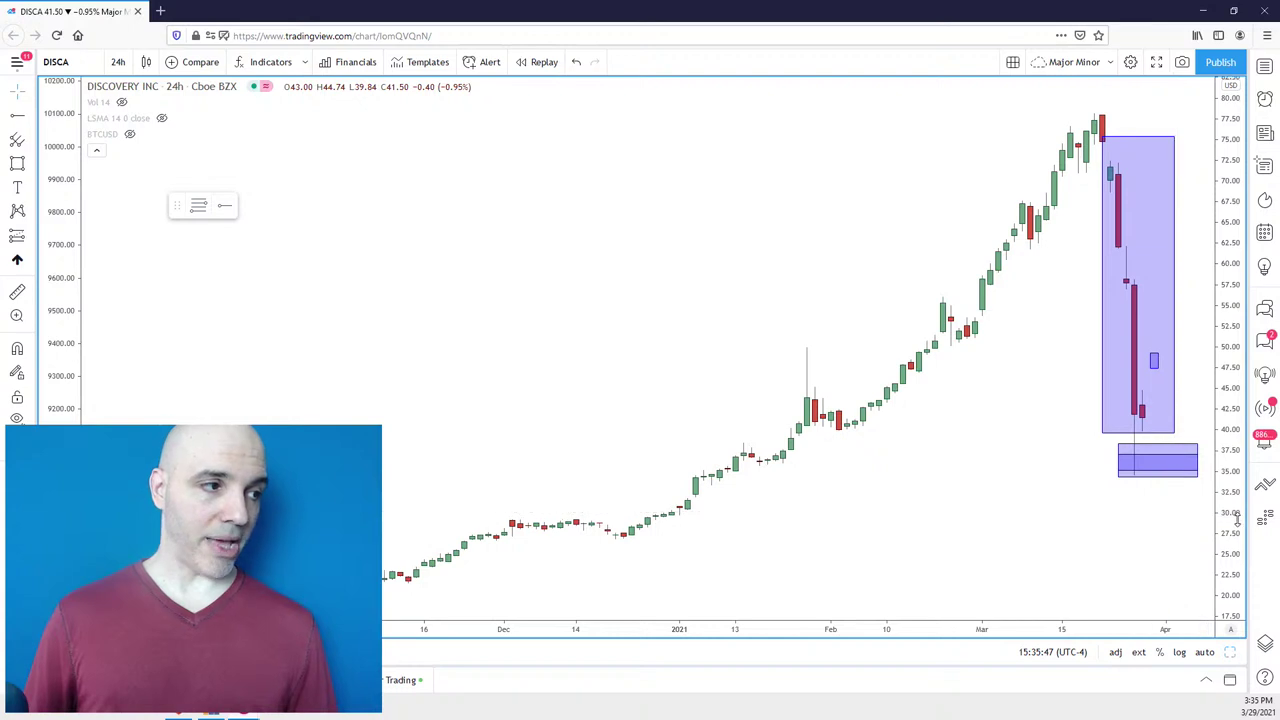
scroll(1189, 496, up, 3)
scroll(1060, 486, up, 3)
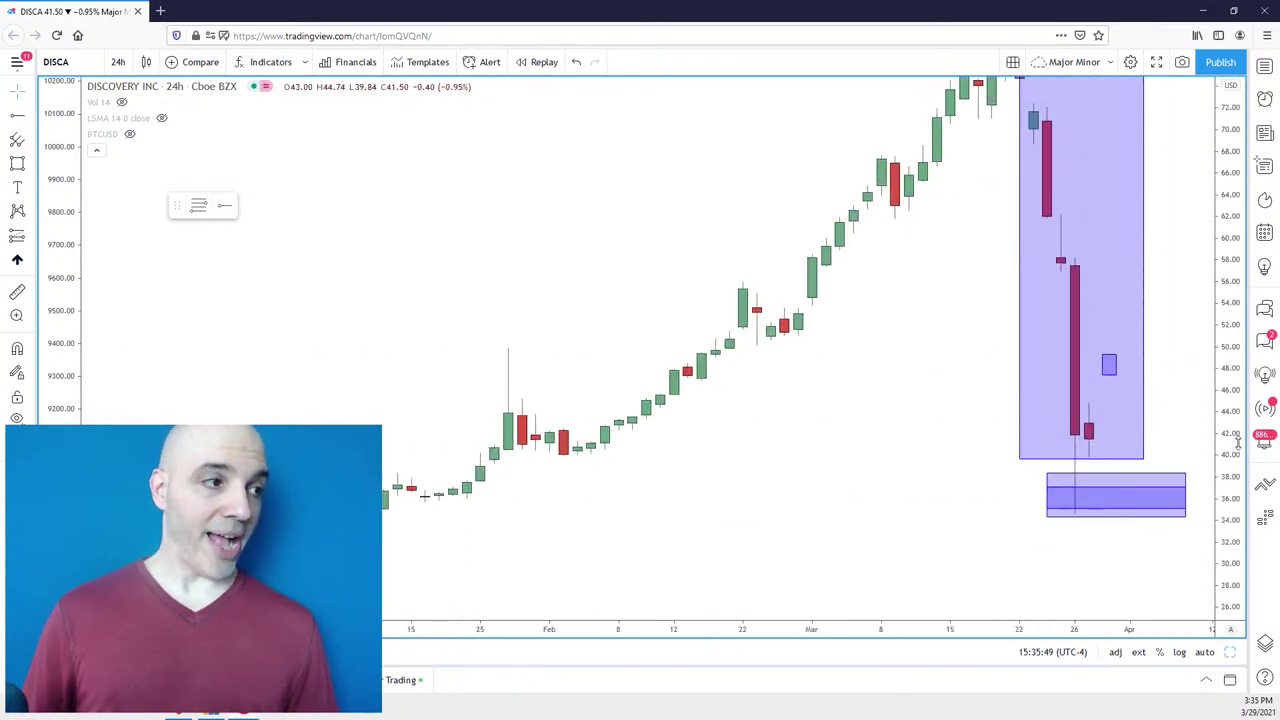
scroll(1175, 372, down, 2)
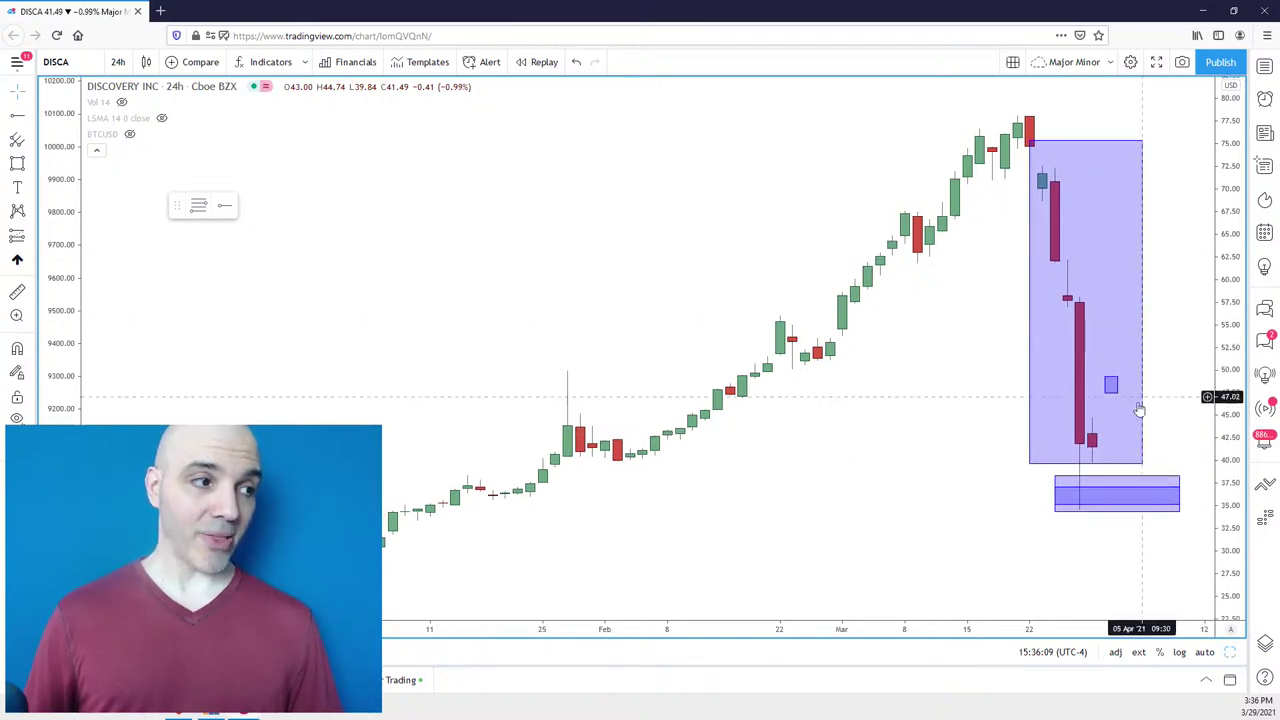
Resize the large DISCA sell-off rectangle so its lower edge sits at about 48.64 and its end date is 29 March 2021.
drag(1173, 384, 1171, 400)
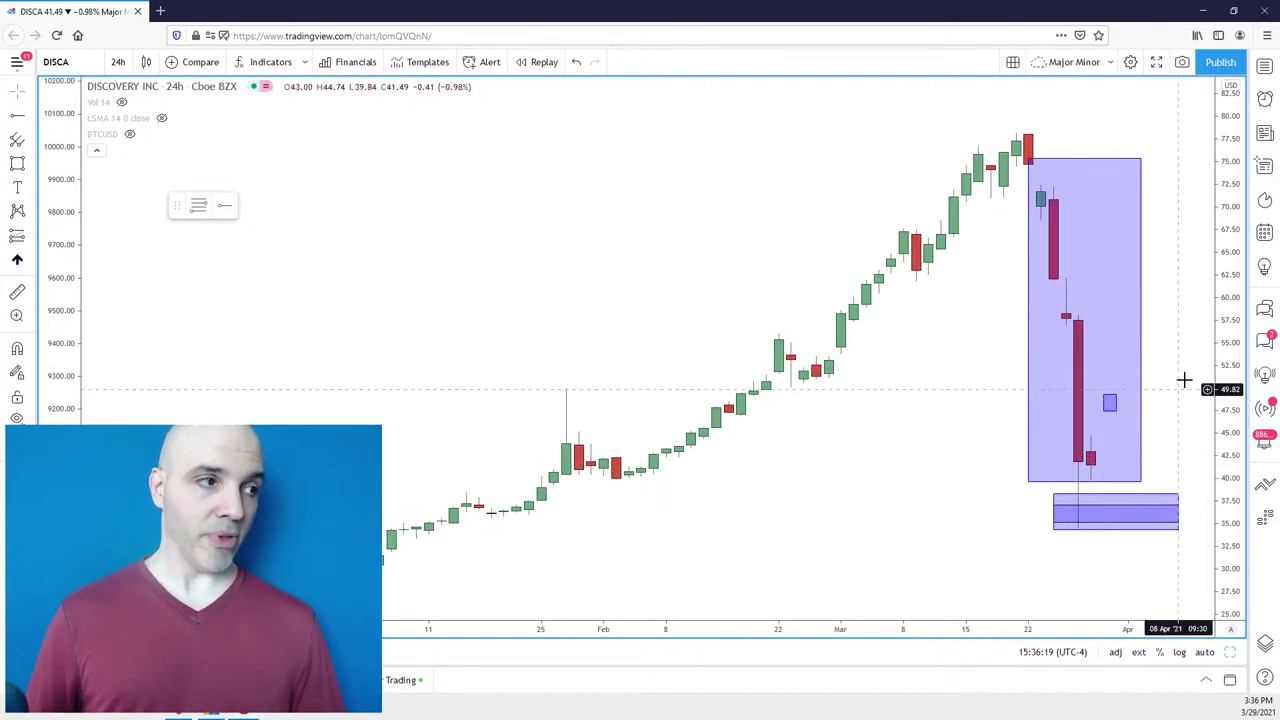
drag(1097, 484, 1098, 400)
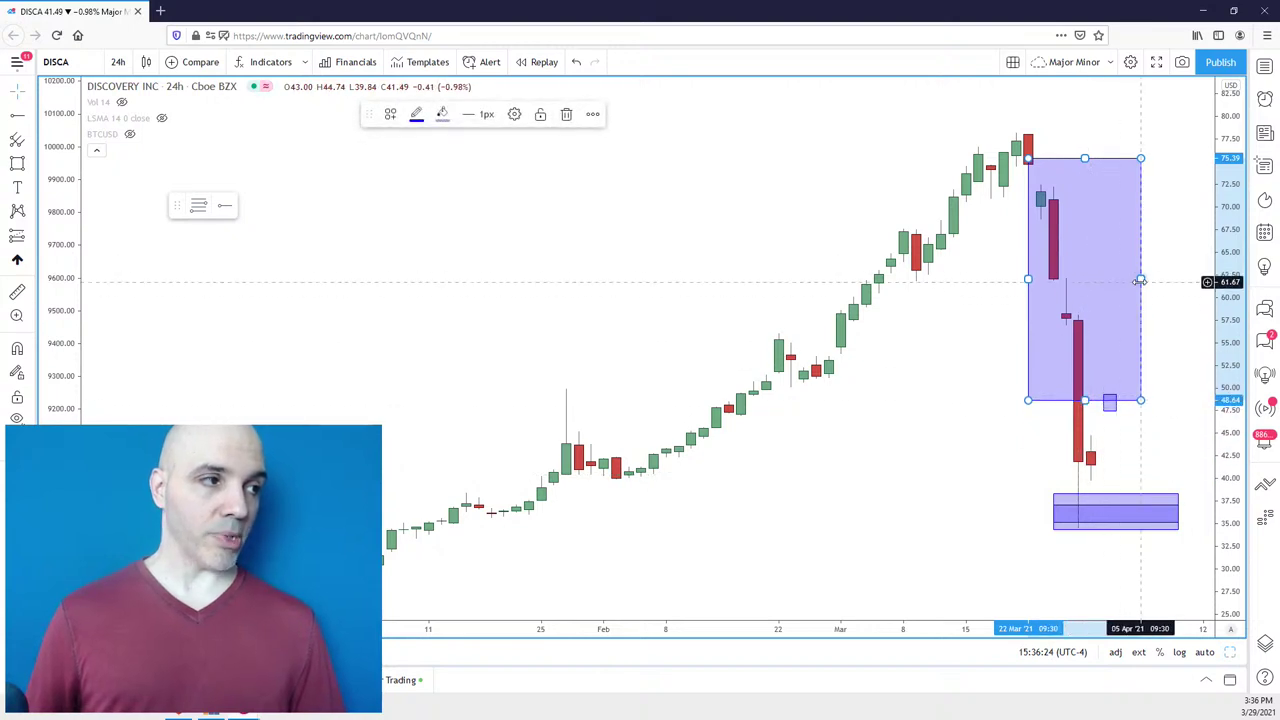
drag(1140, 281, 1163, 266)
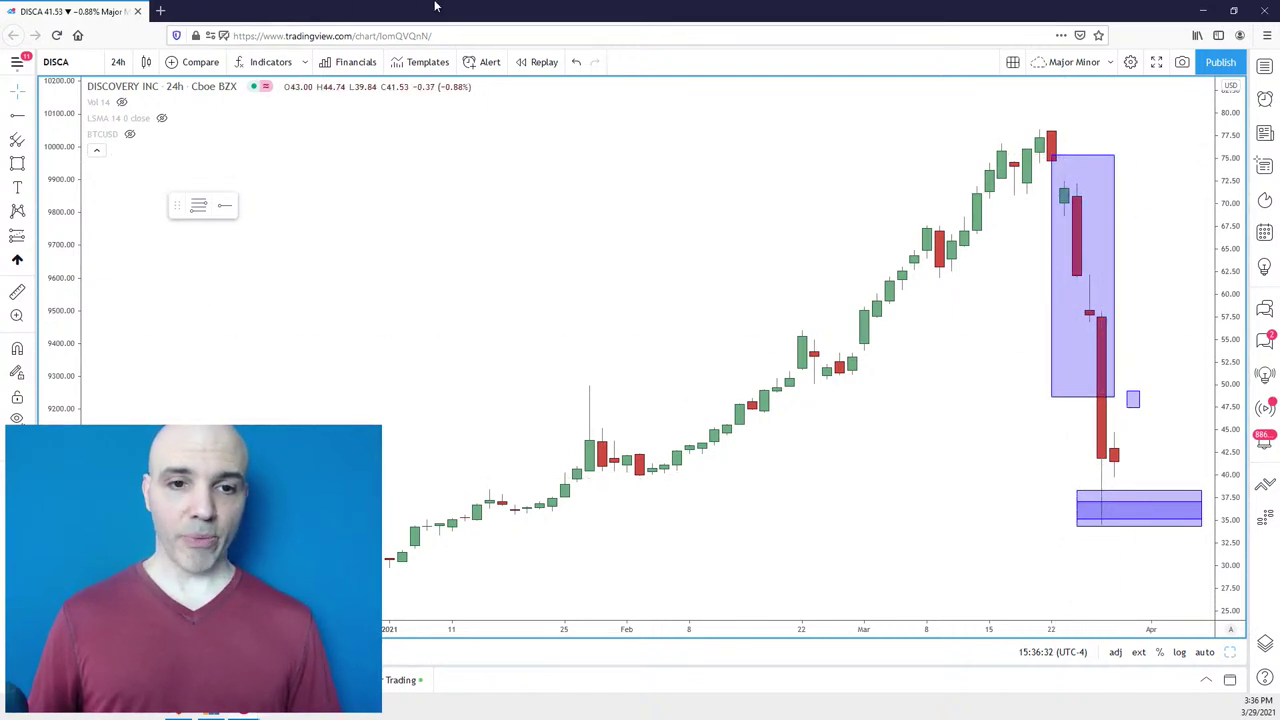
Switch the chart to VIAC and draw a rectangle over the top from 12 to 24 March 2021, between about 101.45 and 91.85.
text(VIAC)
key(Return)
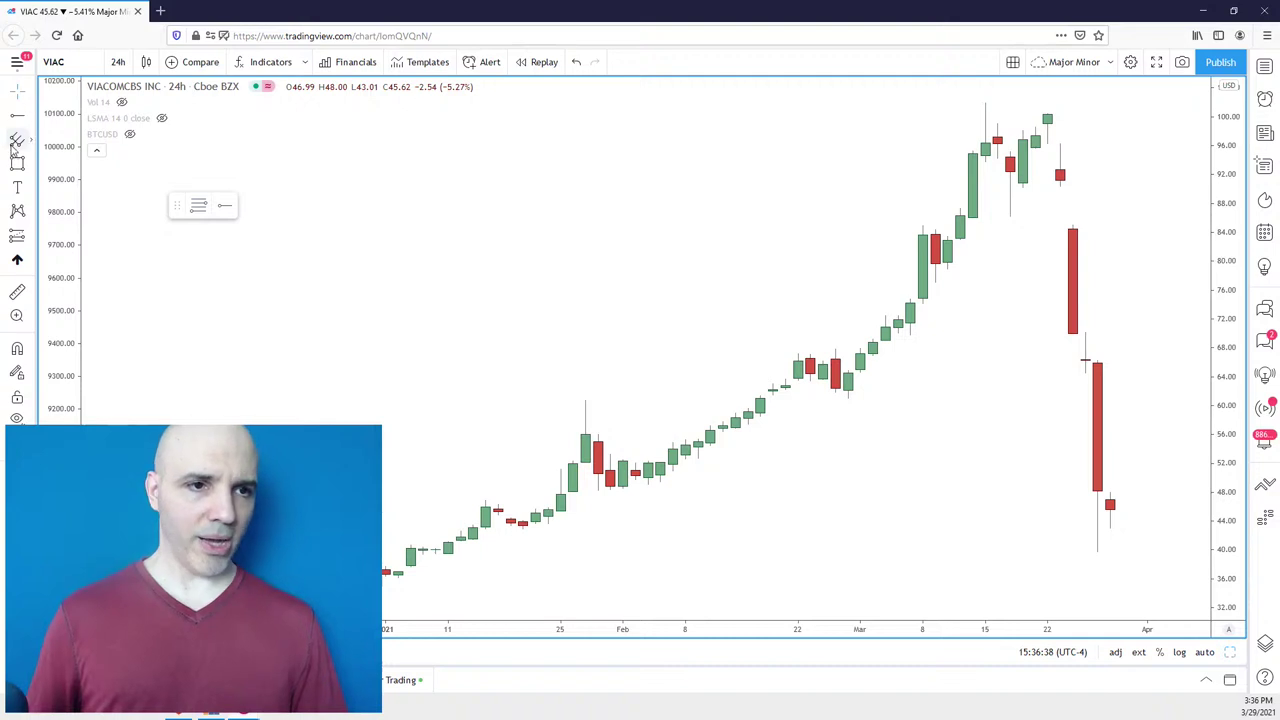
key(alt+shift+r)
drag(1080, 169, 975, 110)
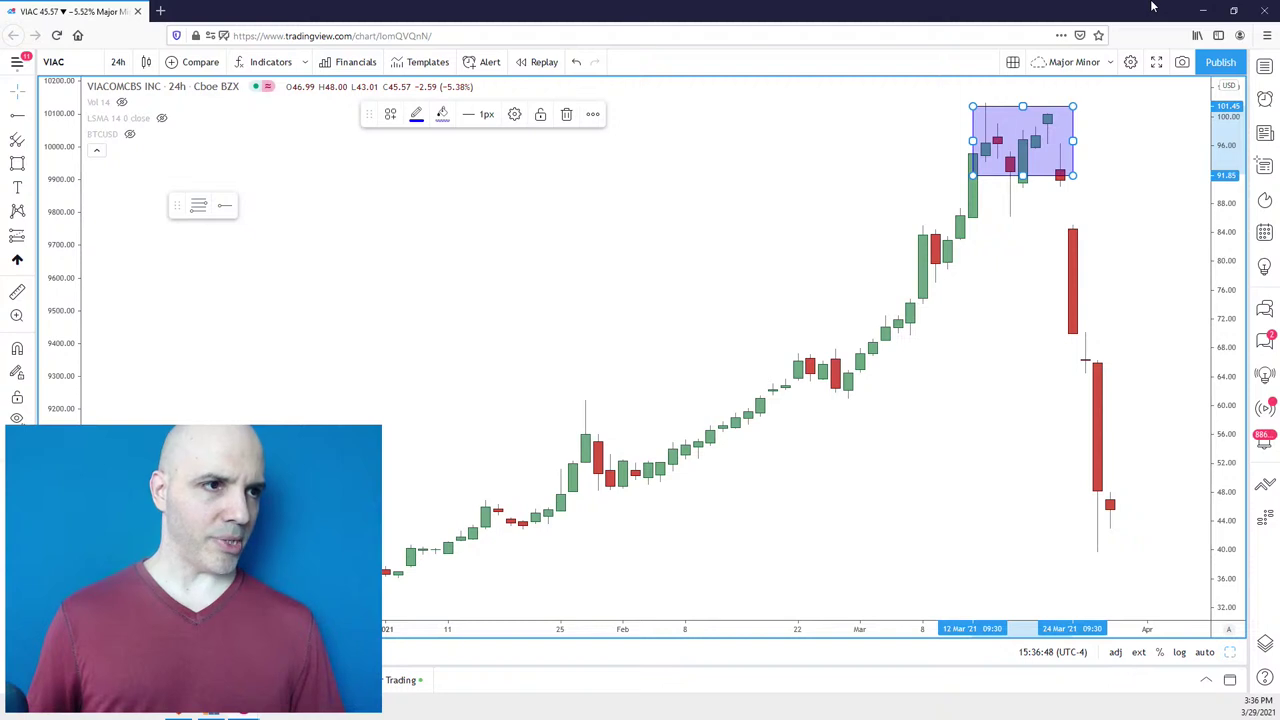
scroll(1212, 240, down, 2)
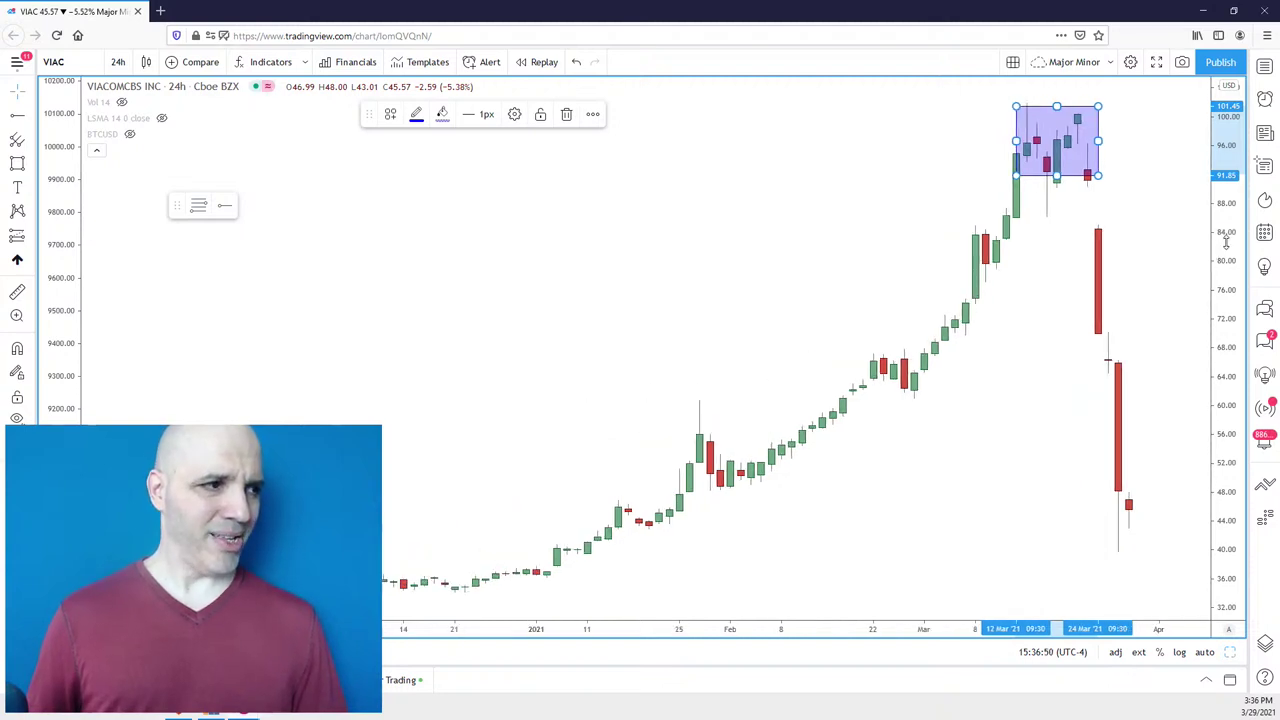
click(1146, 234)
scroll(1146, 230, down, 2)
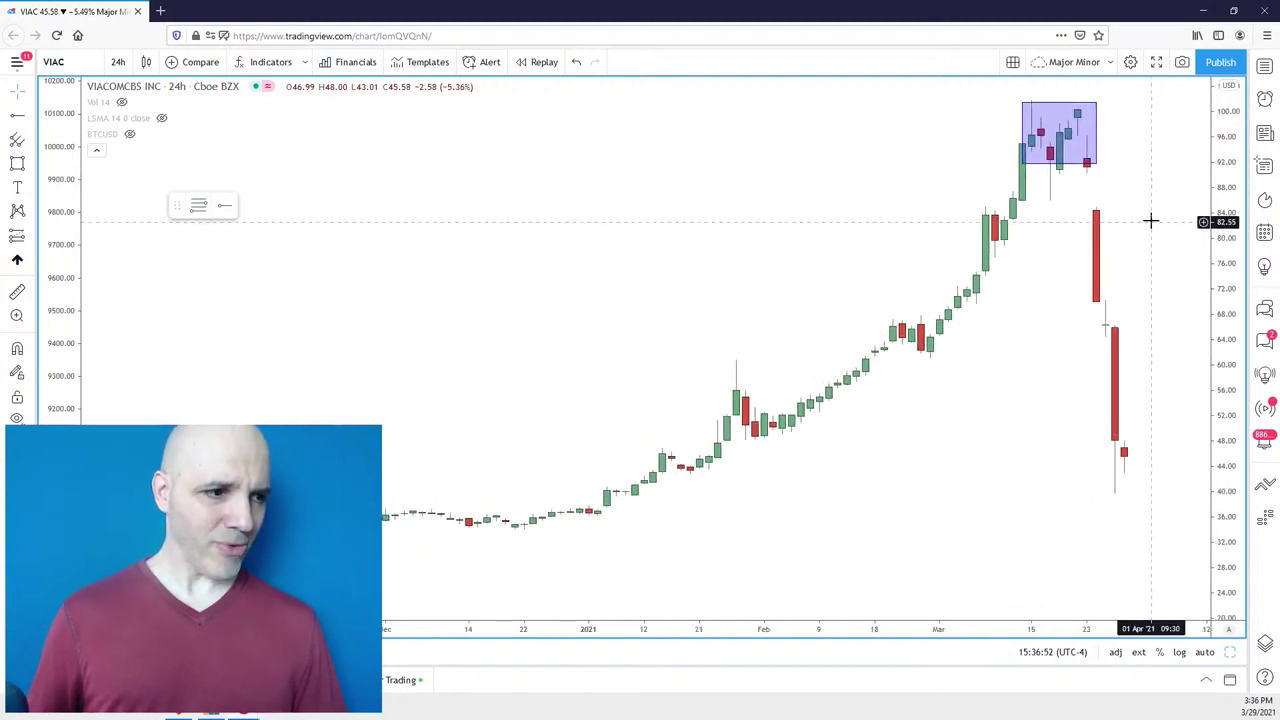
Draw a rectangle over the VIAC low from 24 March to 5 April 2021, between about 49.2 and 39.9, and dismiss the pop-up.
click(22, 166)
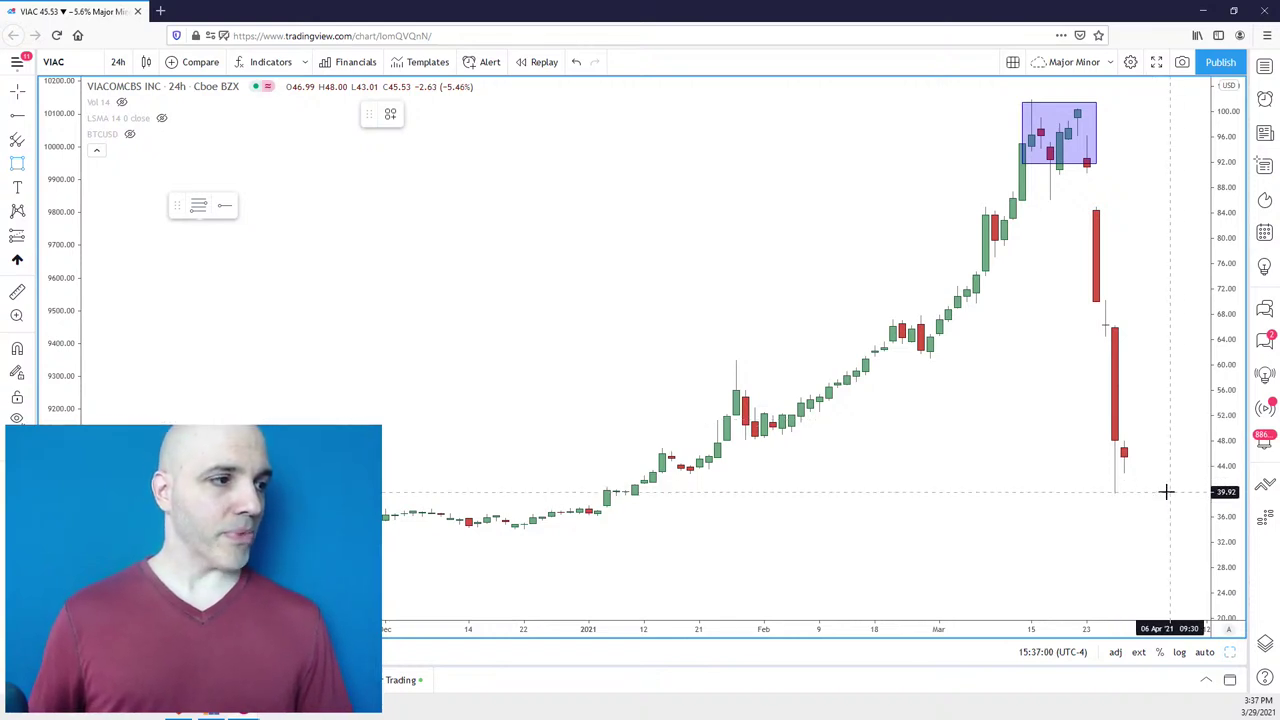
drag(1161, 492, 1096, 432)
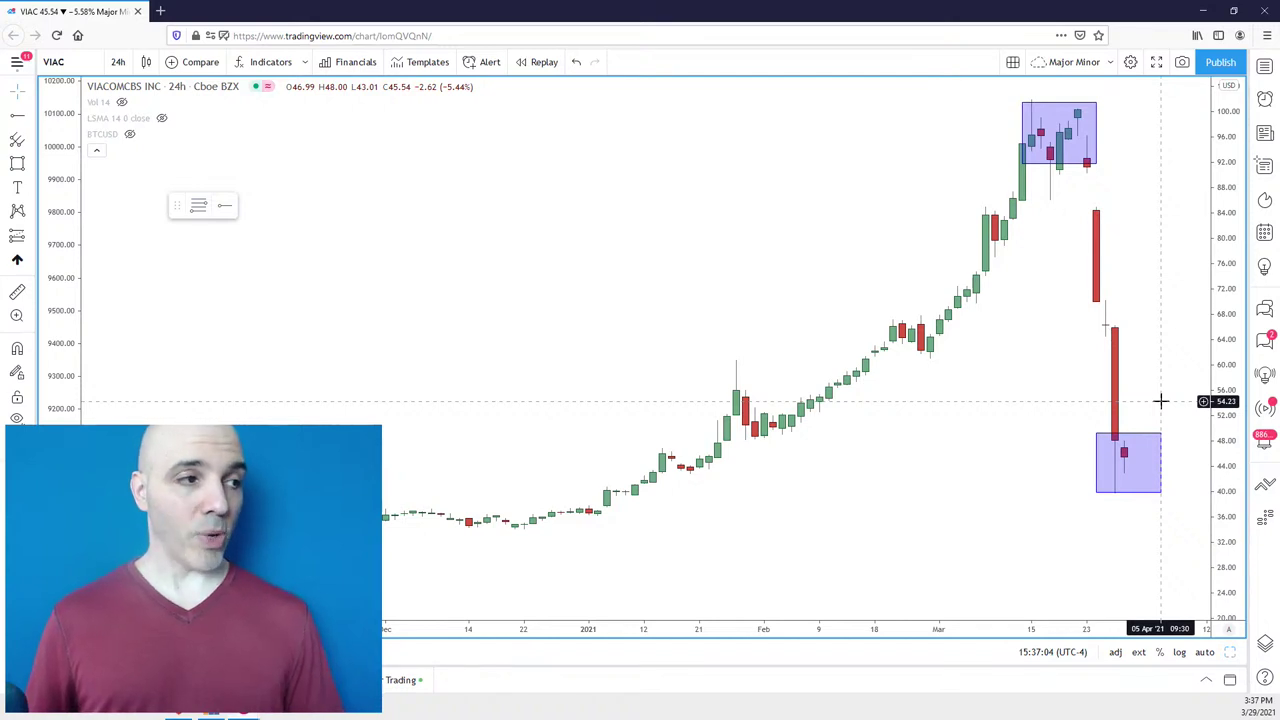
drag(1145, 357, 1141, 363)
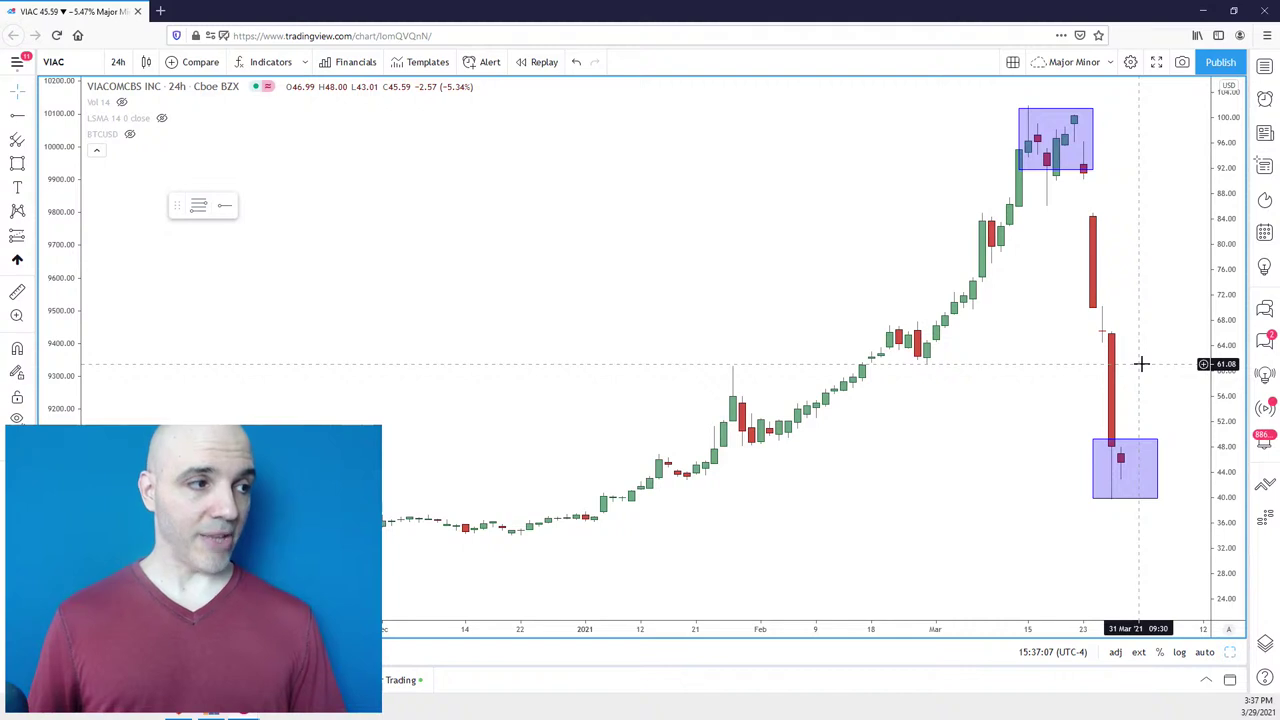
scroll(1186, 420, down, 1)
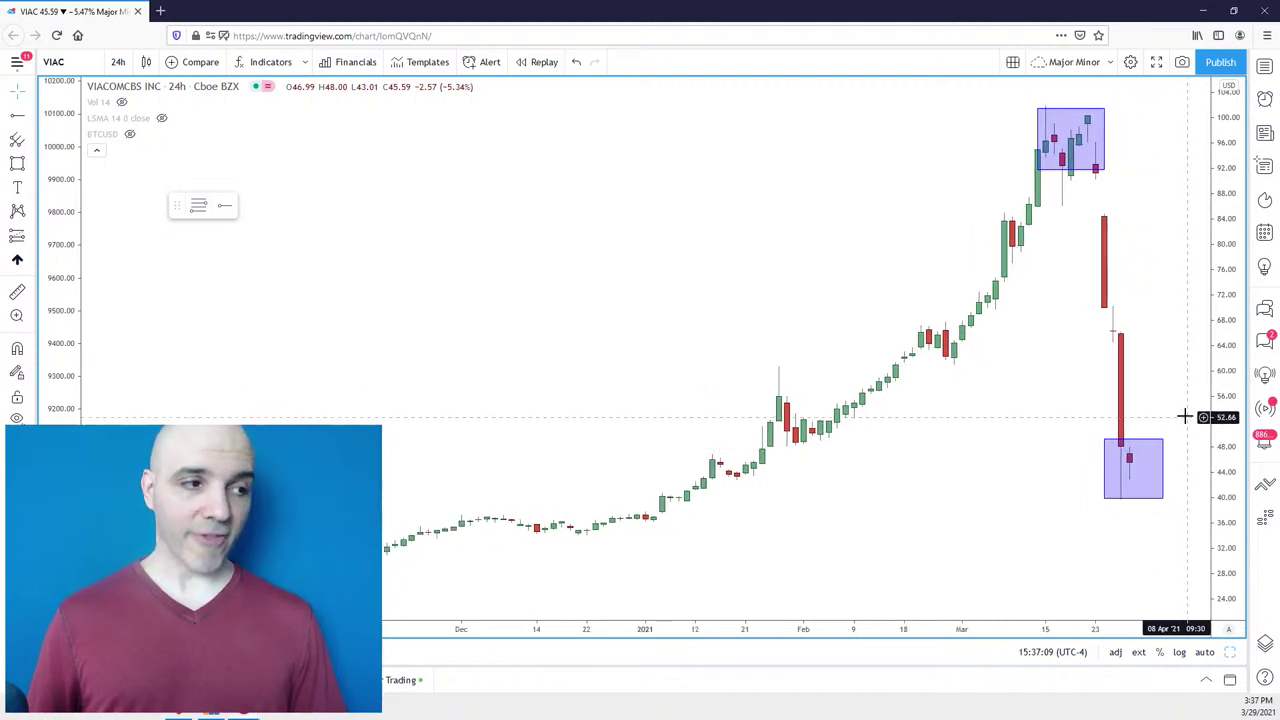
mouse_move(863, 466)
mouse_down()
mouse_move(900, 458)
mouse_move(843, 459)
mouse_up()
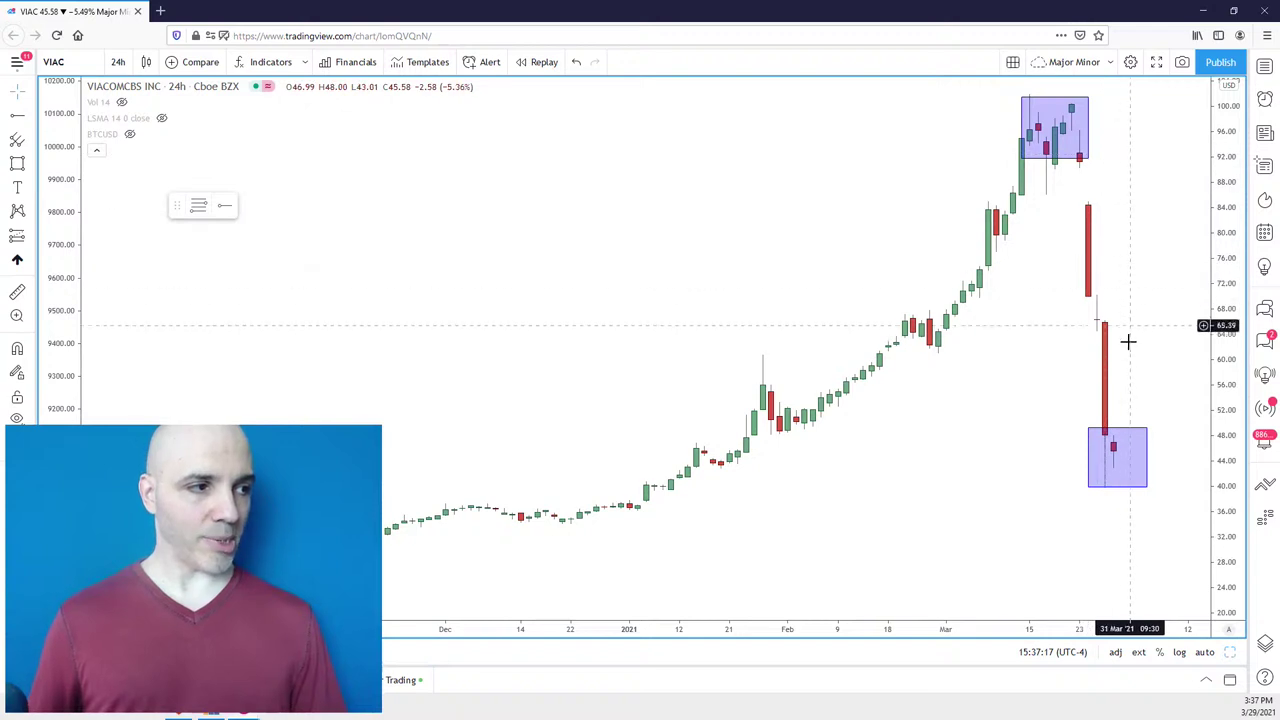
drag(1126, 374, 1136, 387)
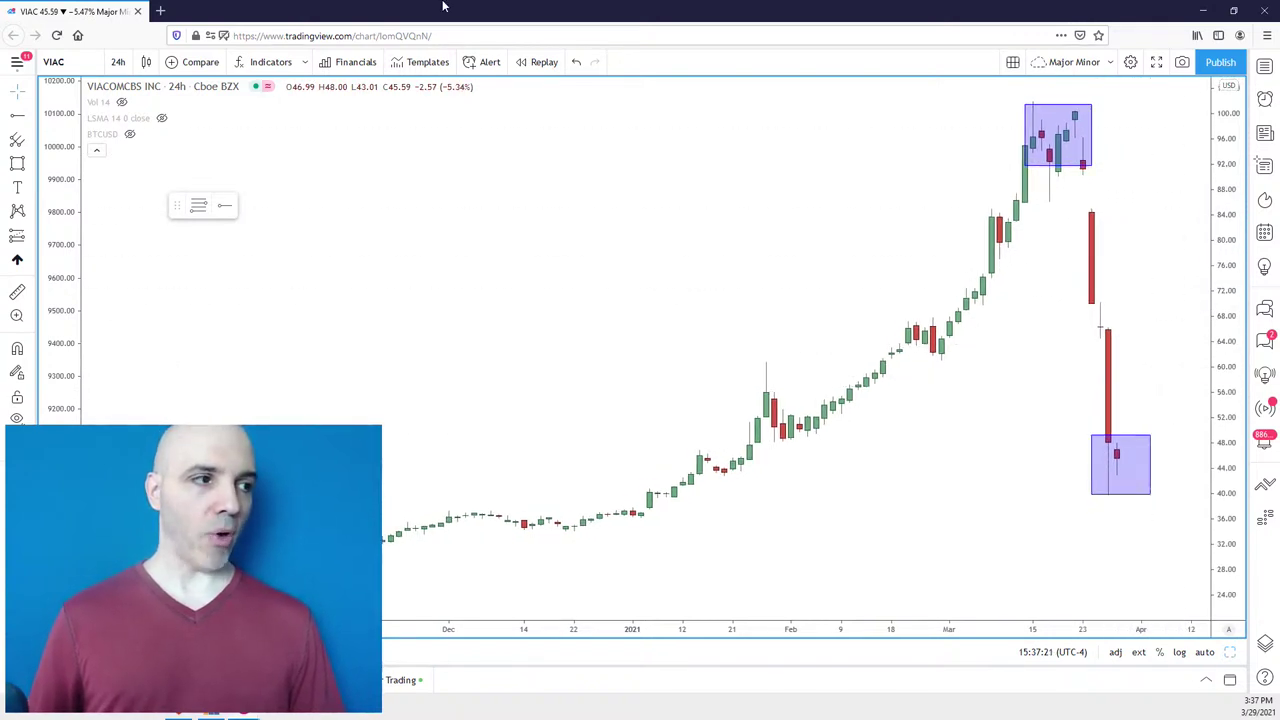
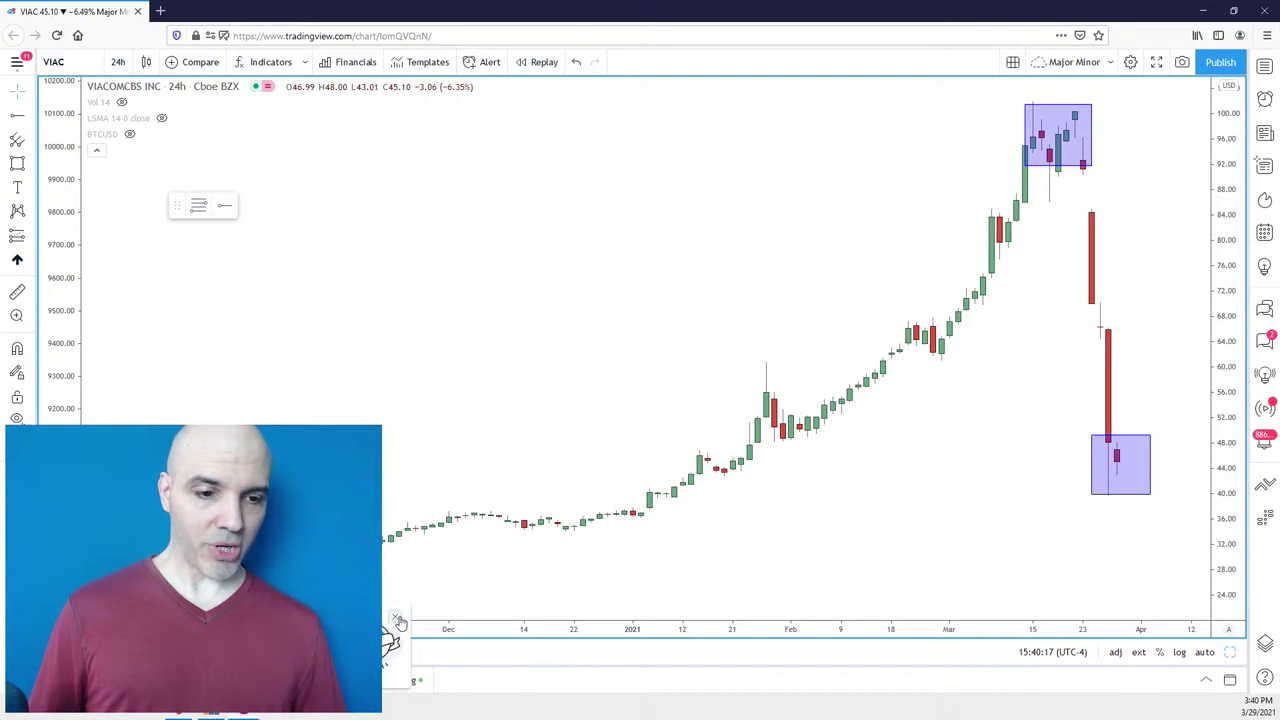
click(397, 619)
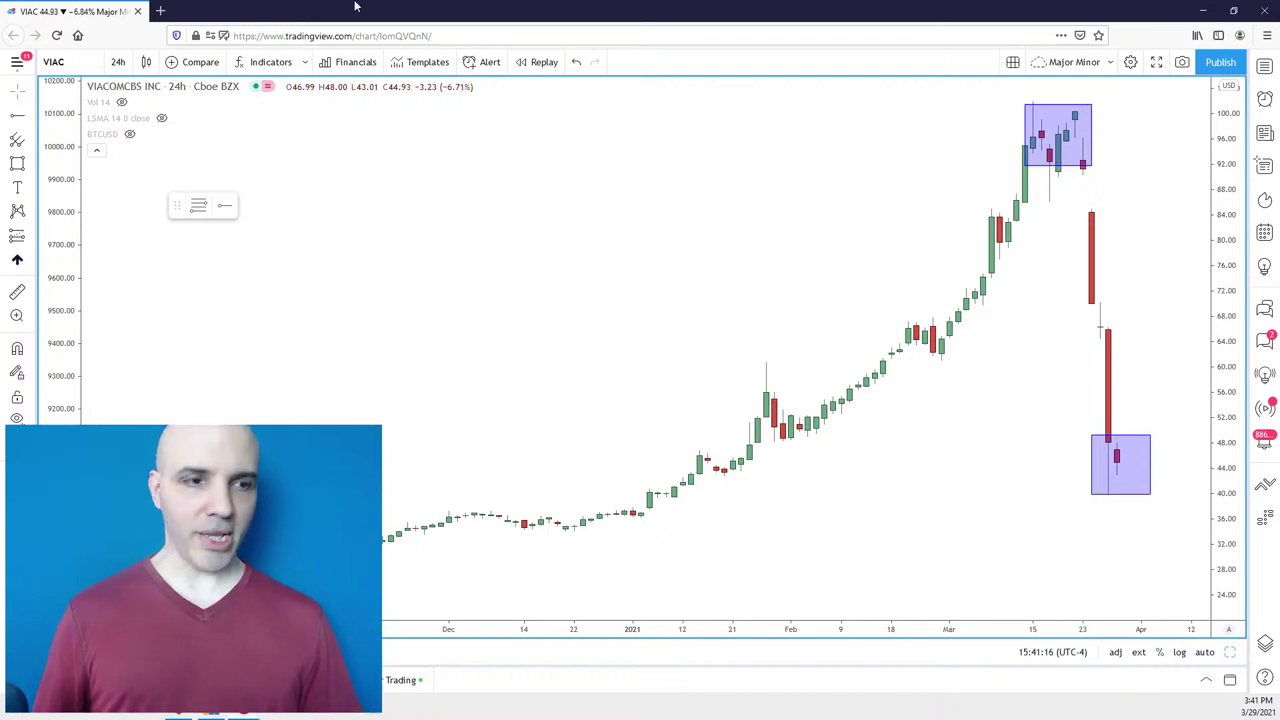
Switch the chart to BEAMUSDT on Binance and draw a rectangle over the latest candles, between about 1.24 and 1.17.
text(BEAMUSD)
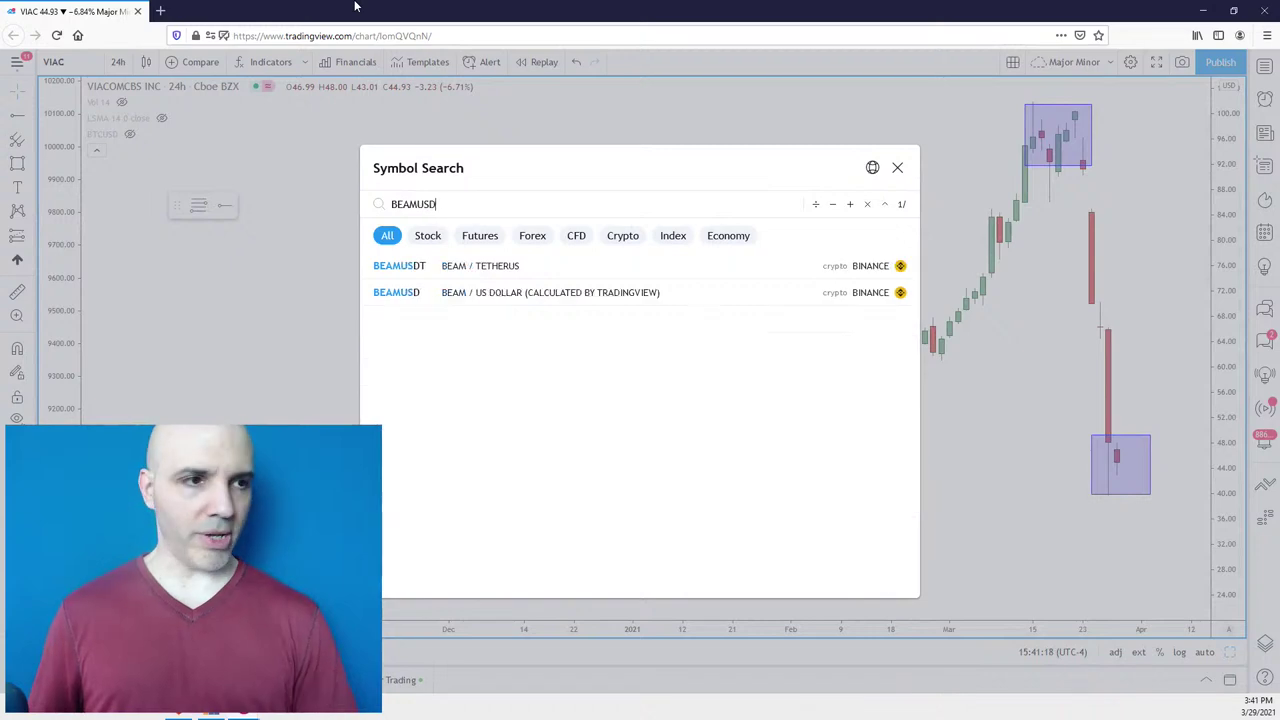
key(Return)
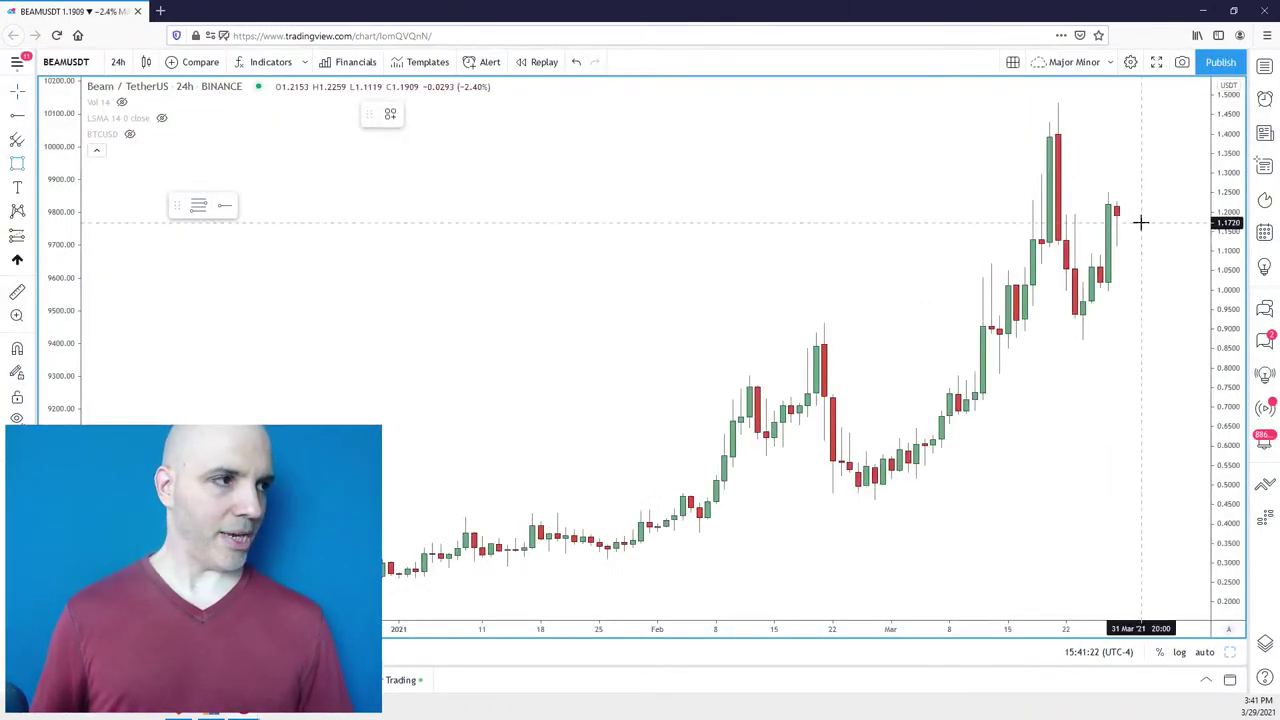
drag(1143, 221, 1103, 195)
scroll(1140, 169, up, 3)
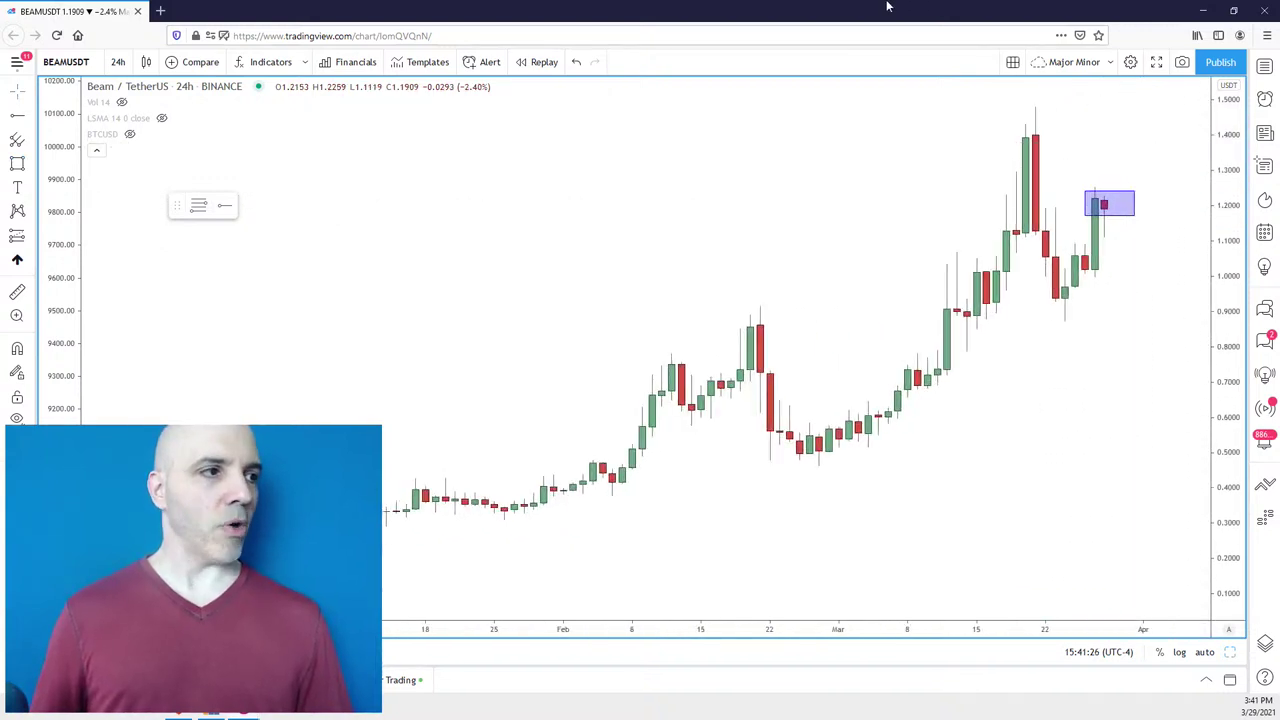
Draw a large rectangle over the BEAMUSDT rally from 16 January to 21 March 2021, between about 0.2574 and 1.4452.
scroll(1023, 94, down, 4)
scroll(1072, 130, up, 2)
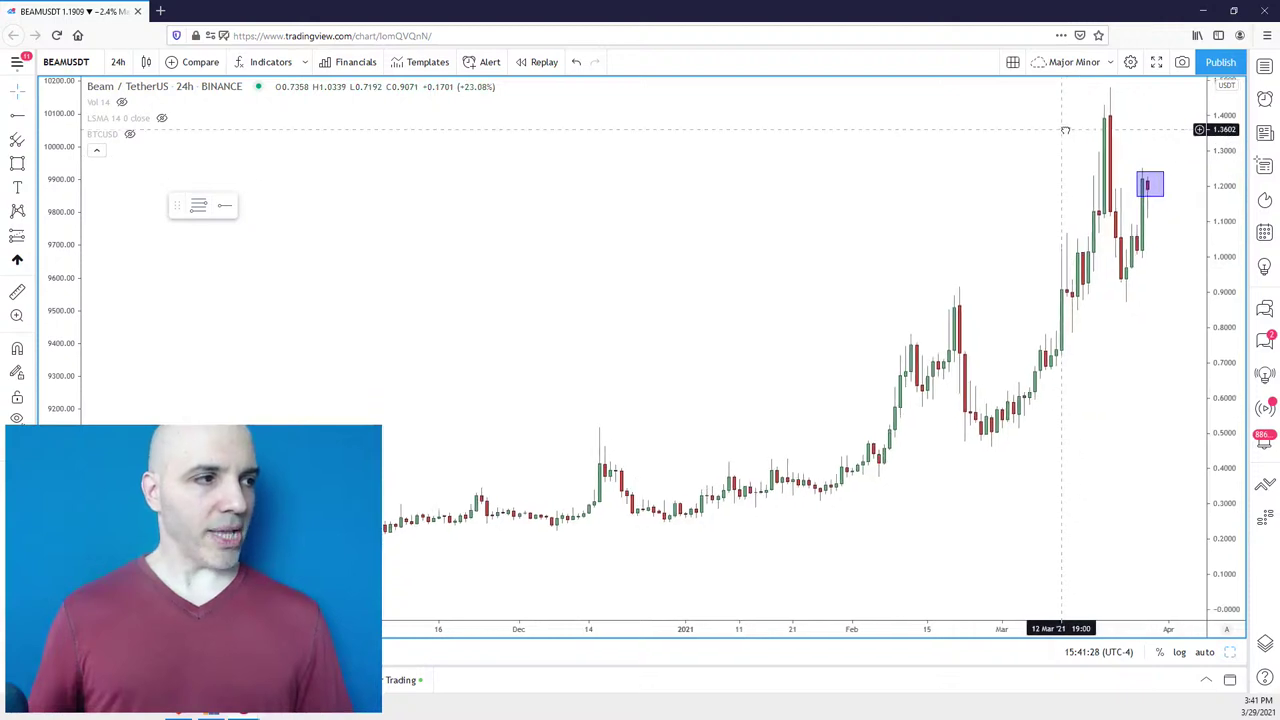
key(alt+shift+r)
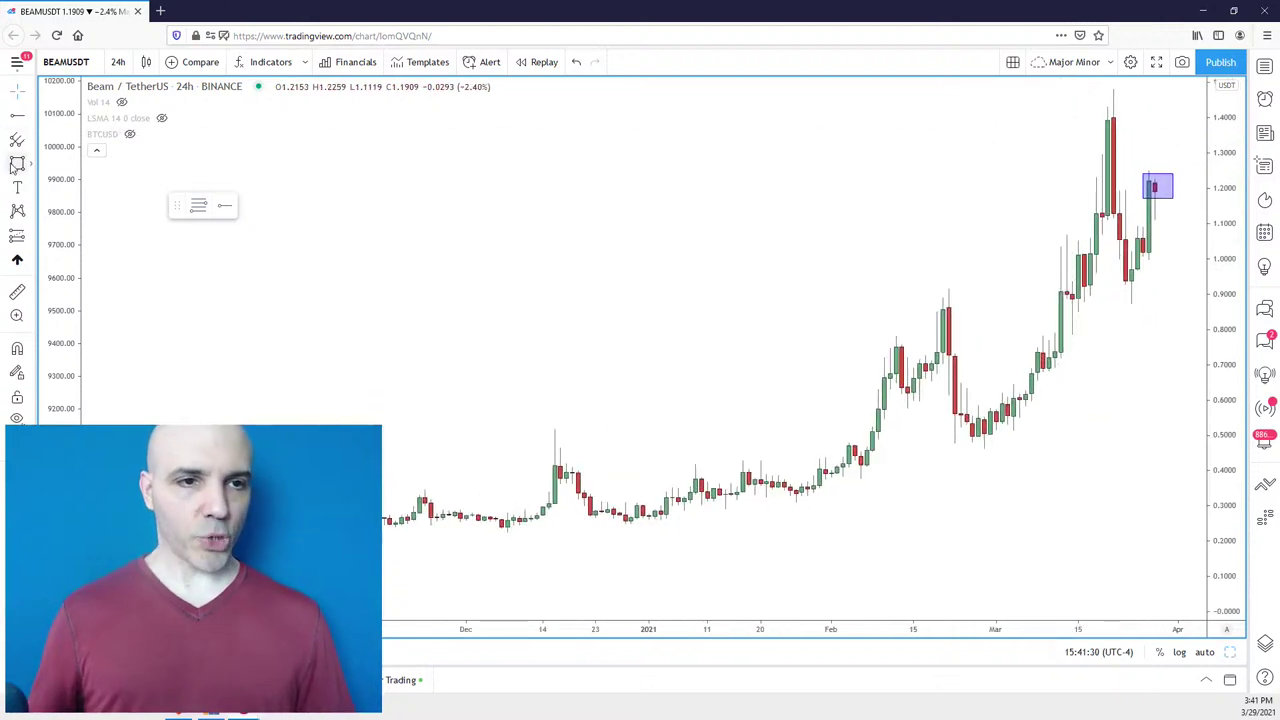
mouse_move(751, 513)
mouse_down()
mouse_move(1063, 177)
mouse_move(1113, 101)
mouse_up()
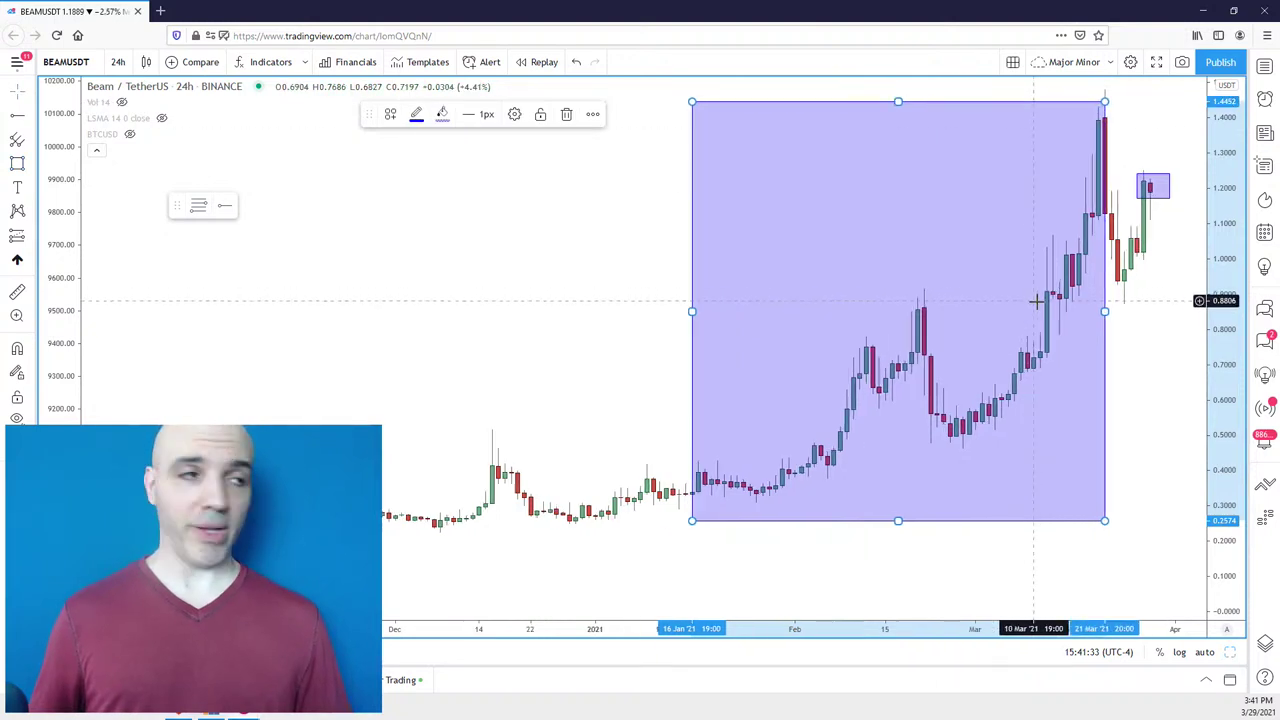
click(1123, 334)
Draw a small rectangle at the late-March low from 22 to 26 March 2021, between about 0.92 and 0.84.
scroll(1143, 354, up, 3)
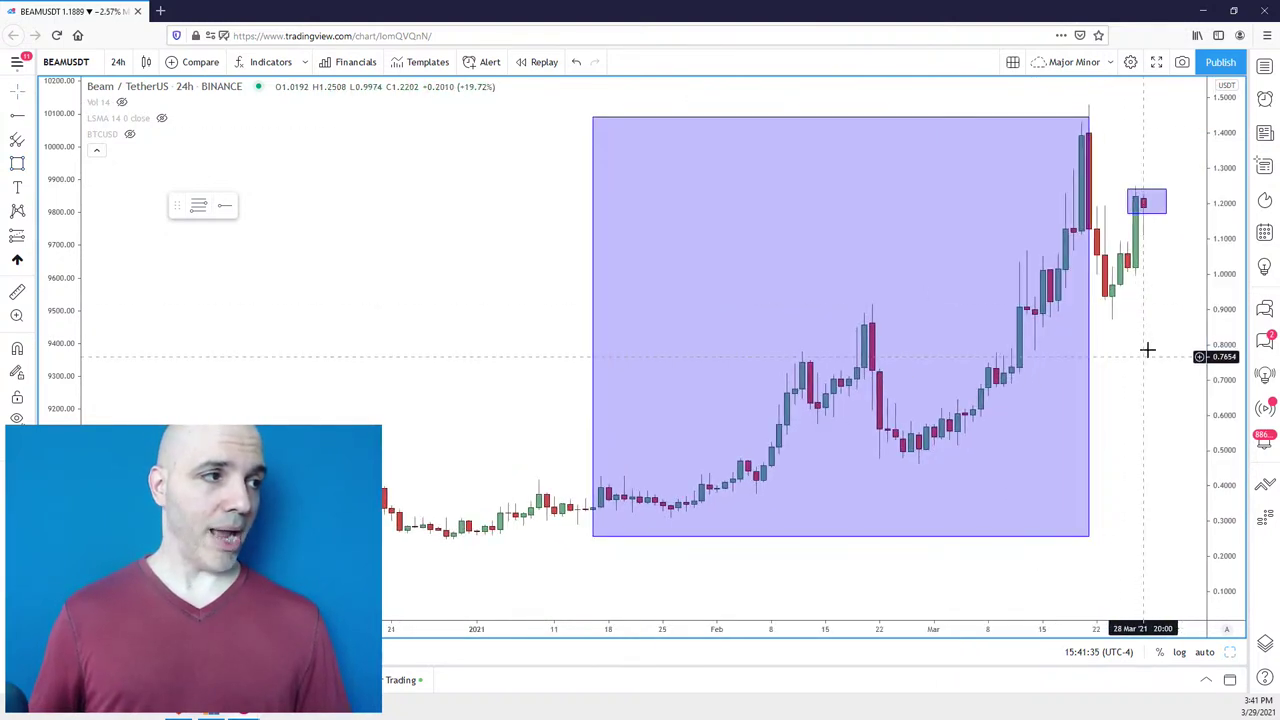
click(18, 164)
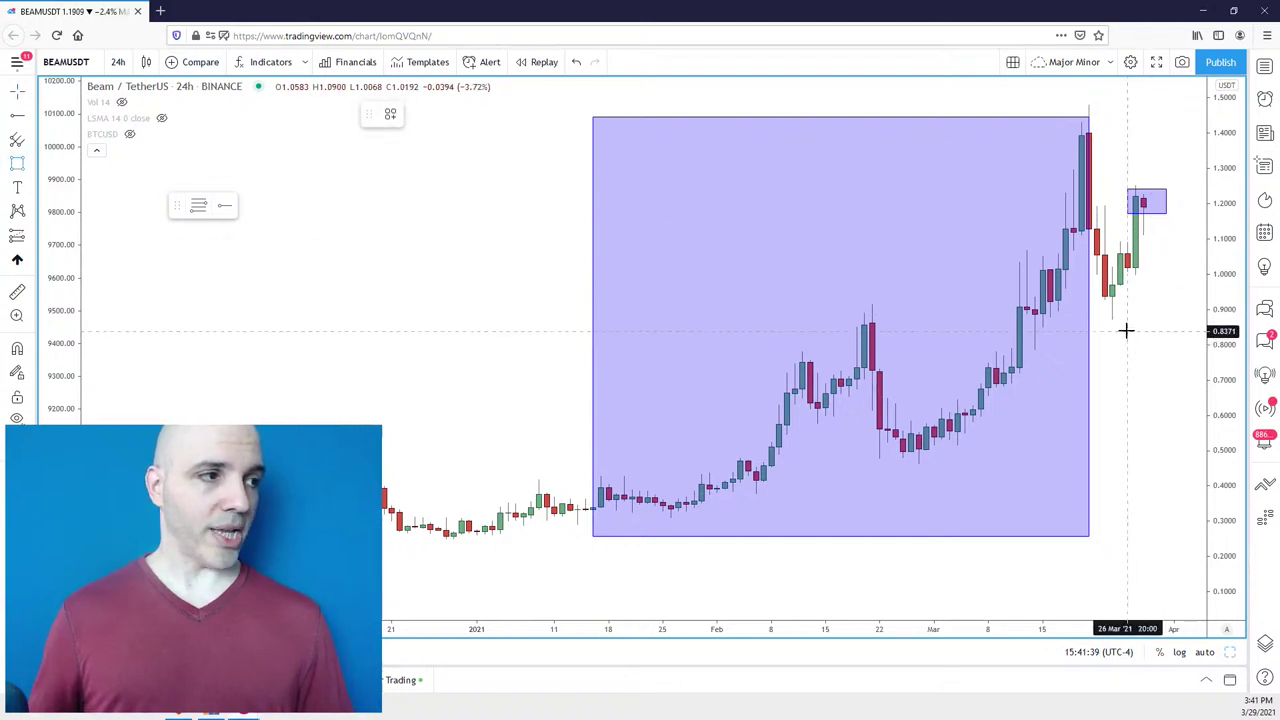
drag(1126, 330, 1098, 296)
click(1118, 290)
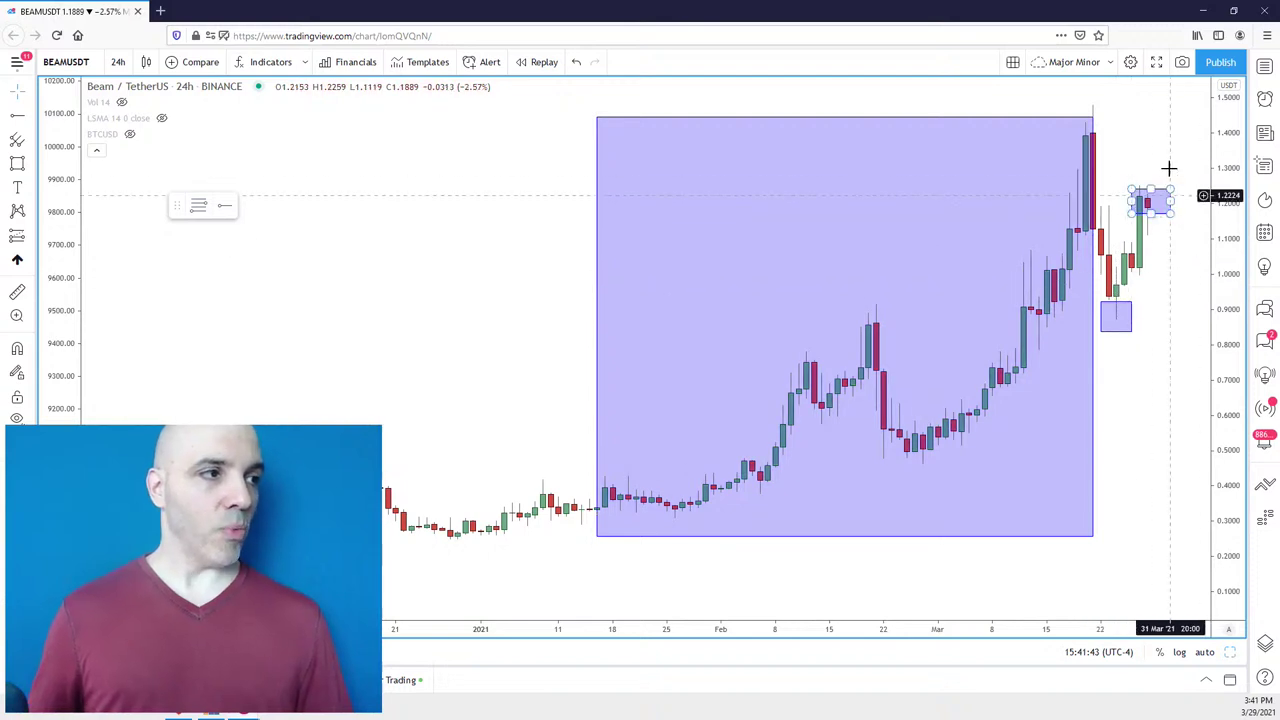
Raise the small rectangle at the latest candles so it spans from about 1.2224 to 1.3036.
scroll(1170, 177, up, 2)
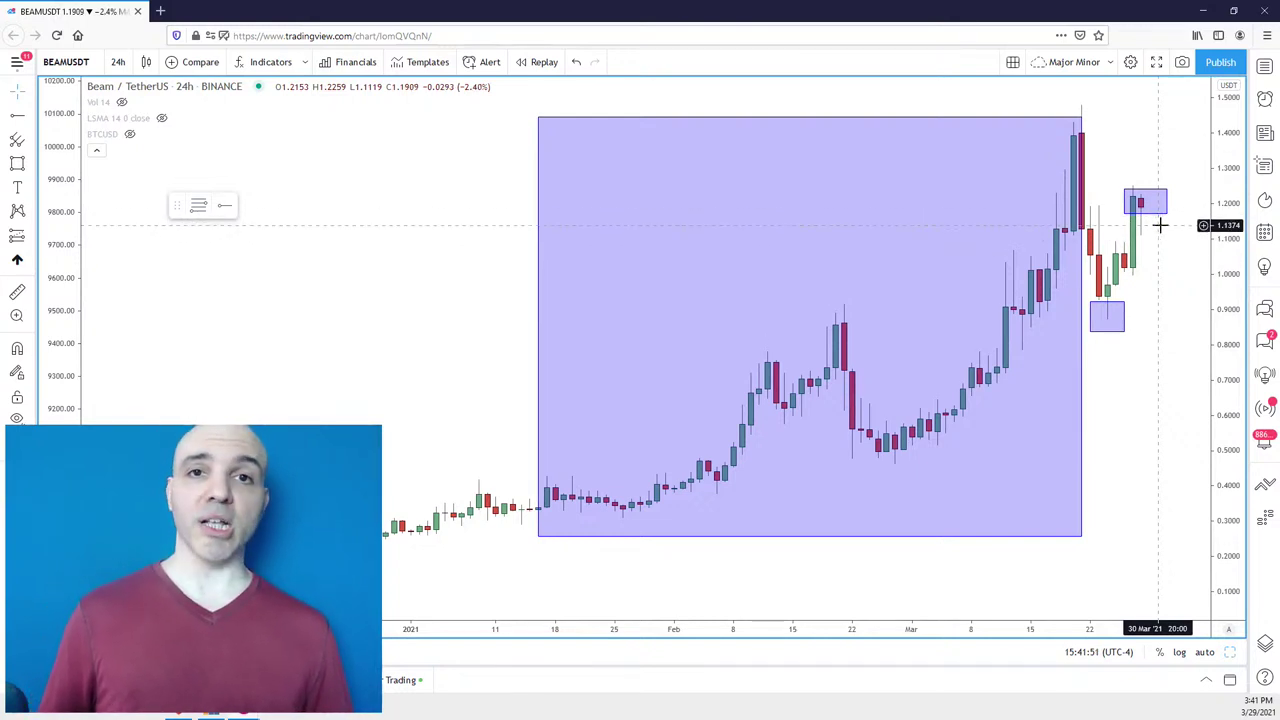
drag(1145, 190, 1145, 167)
drag(1145, 212, 1145, 195)
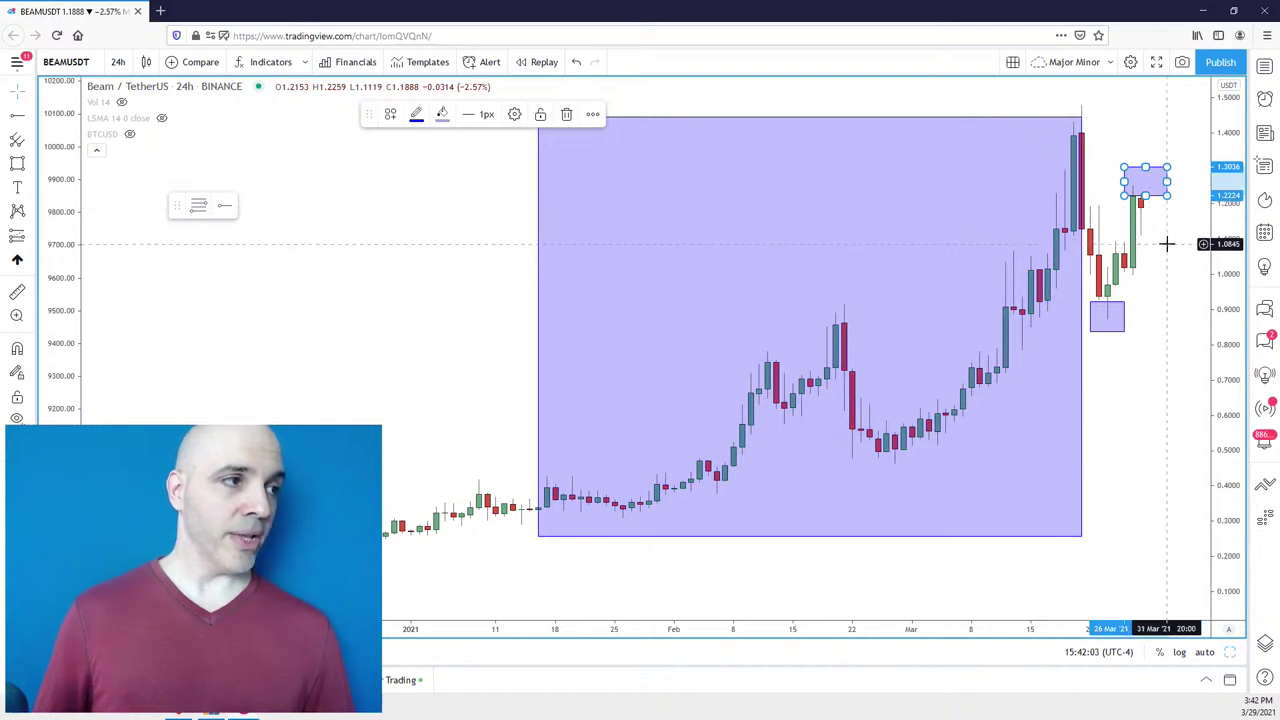
Draw a small rectangle below the latest candle from 28 March to 1 April 2021, between about 1.1015 and 1.0335.
click(17, 163)
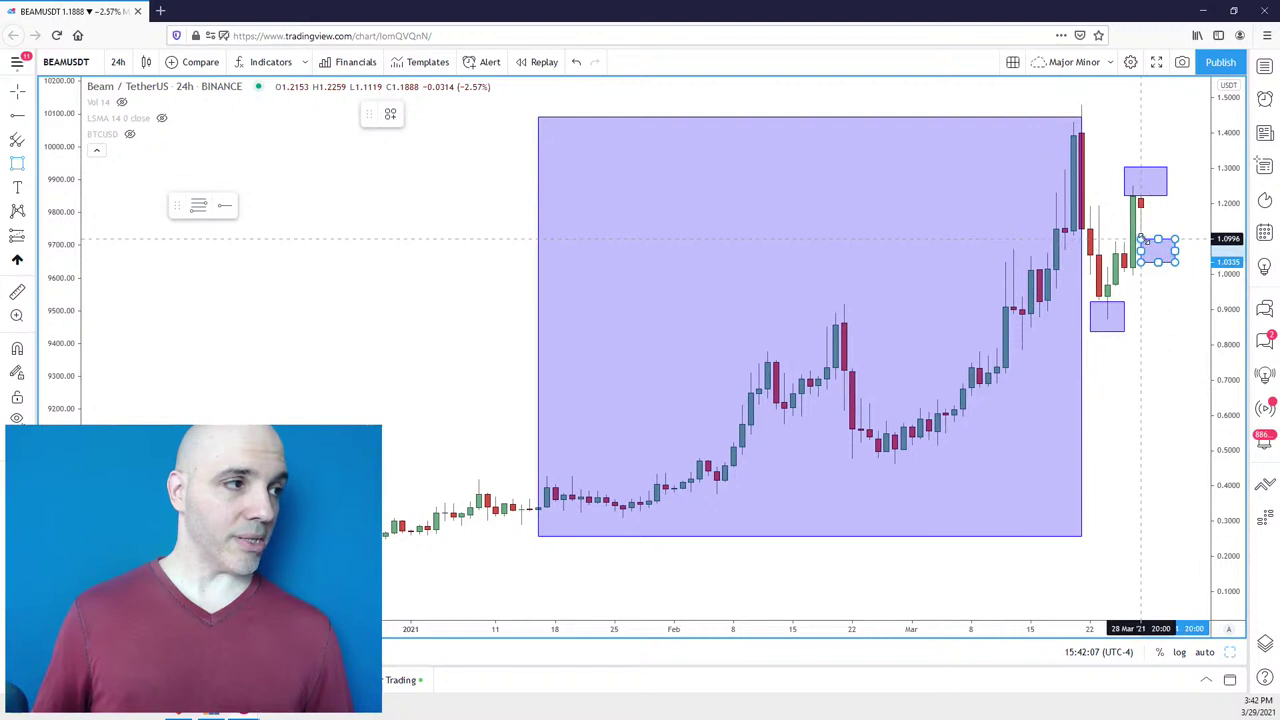
click(1138, 238)
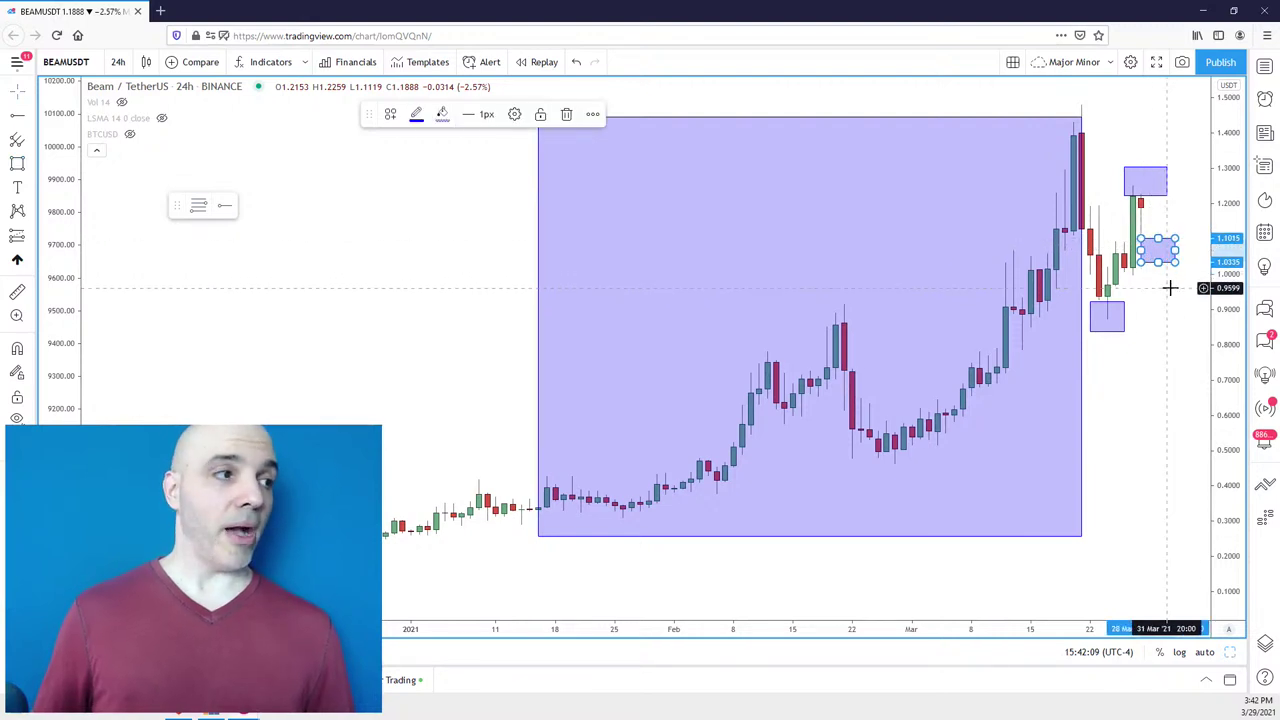
drag(1168, 289, 1153, 289)
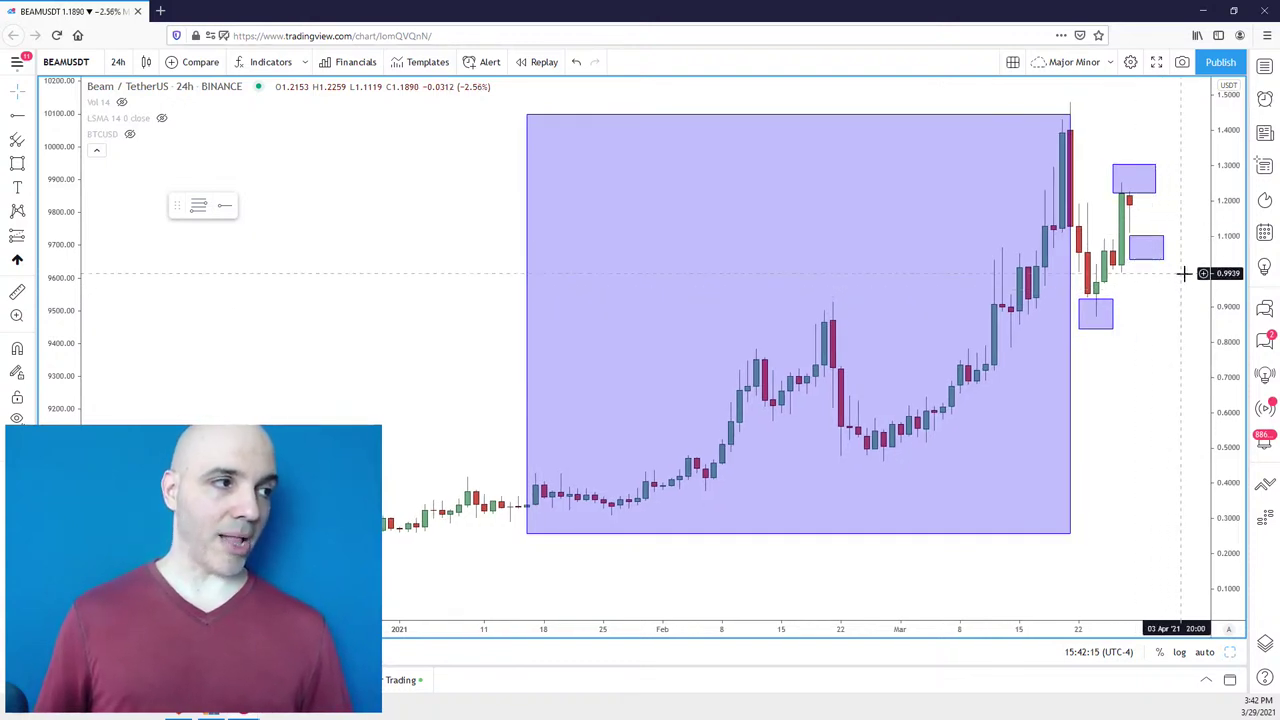
Draw a rectangle over the drop and rebound from 21 March into early April 2021, between about 1.3886 and 0.8711.
drag(1185, 271, 1157, 274)
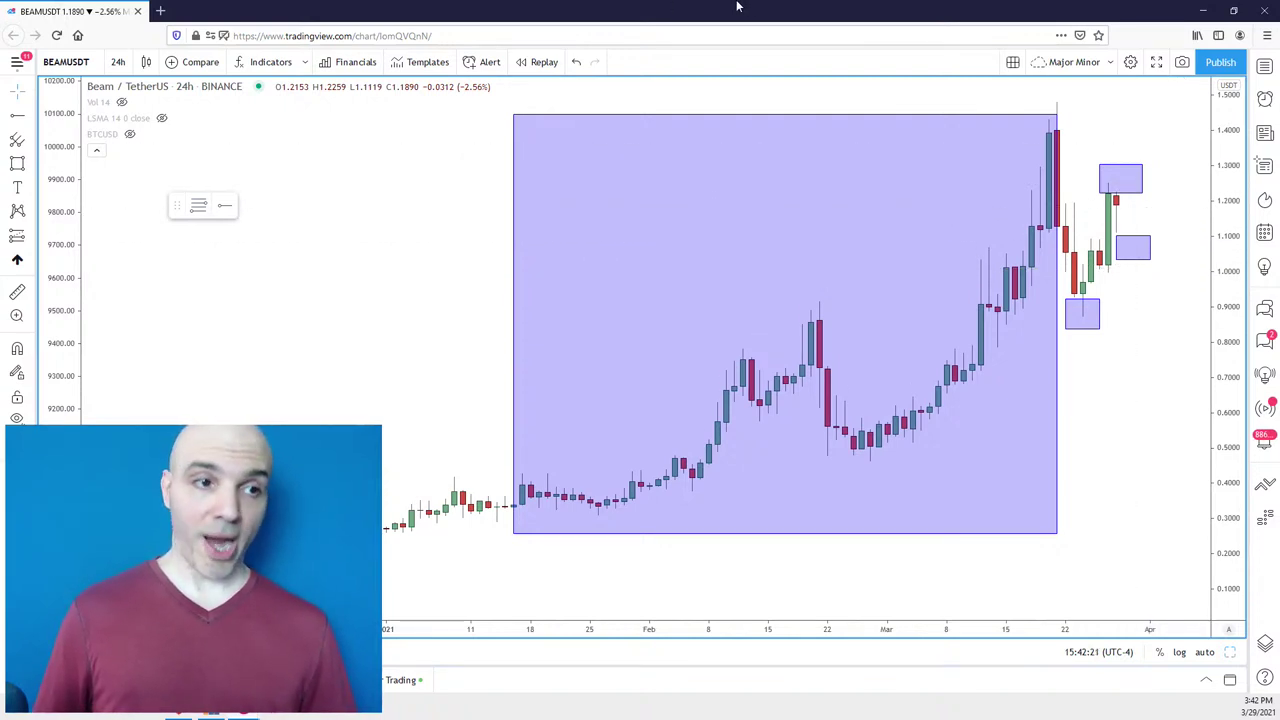
click(17, 162)
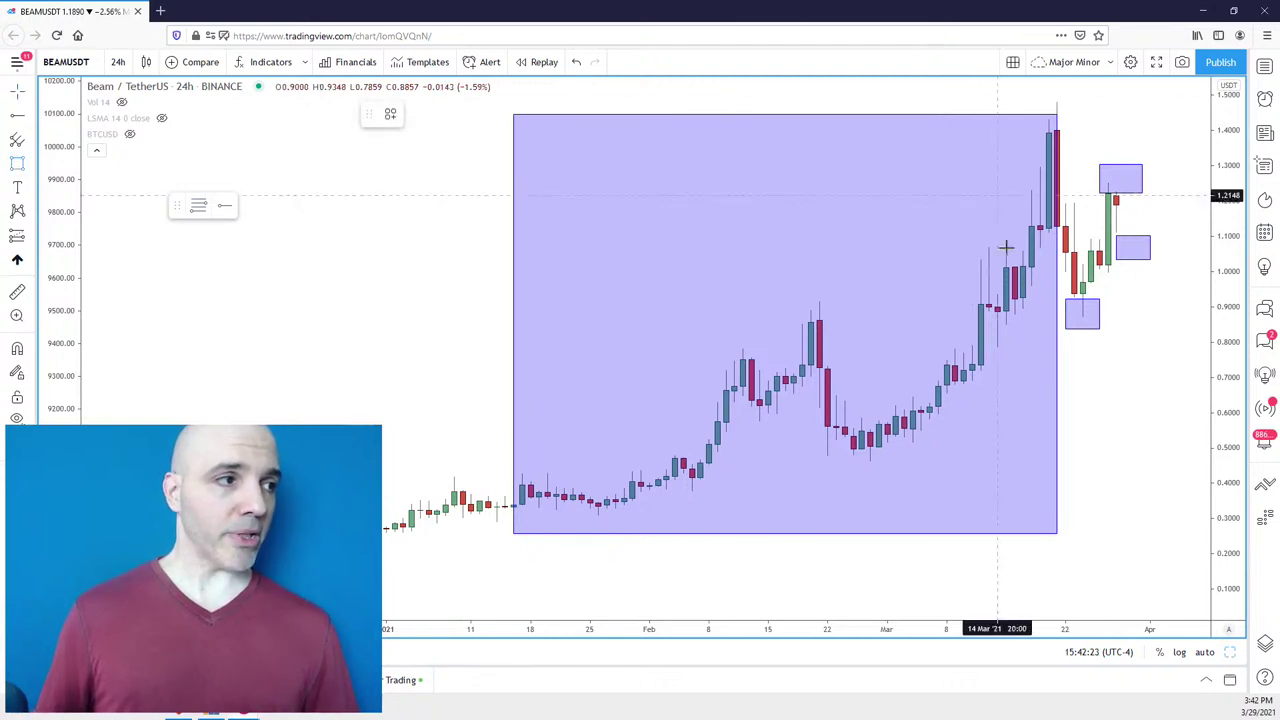
drag(1193, 316, 1057, 142)
Delete the large rectangle covering the January to March rally.
drag(1130, 370, 1097, 357)
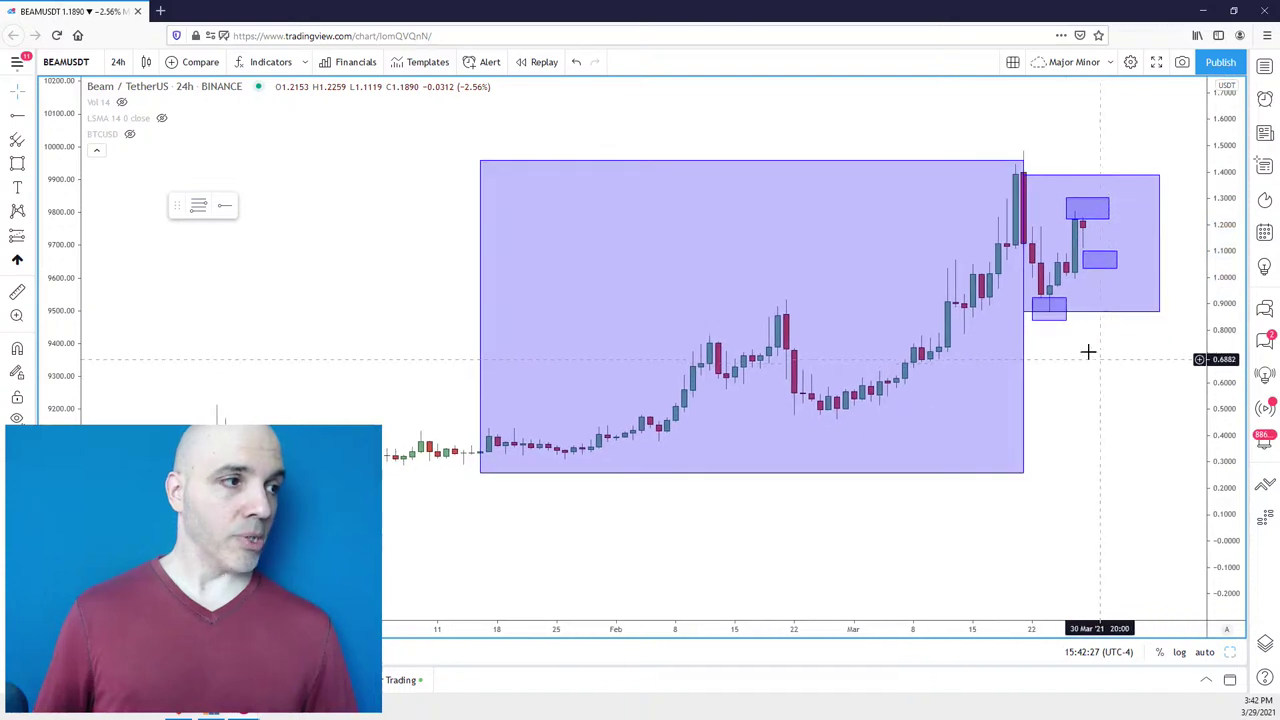
click(1026, 360)
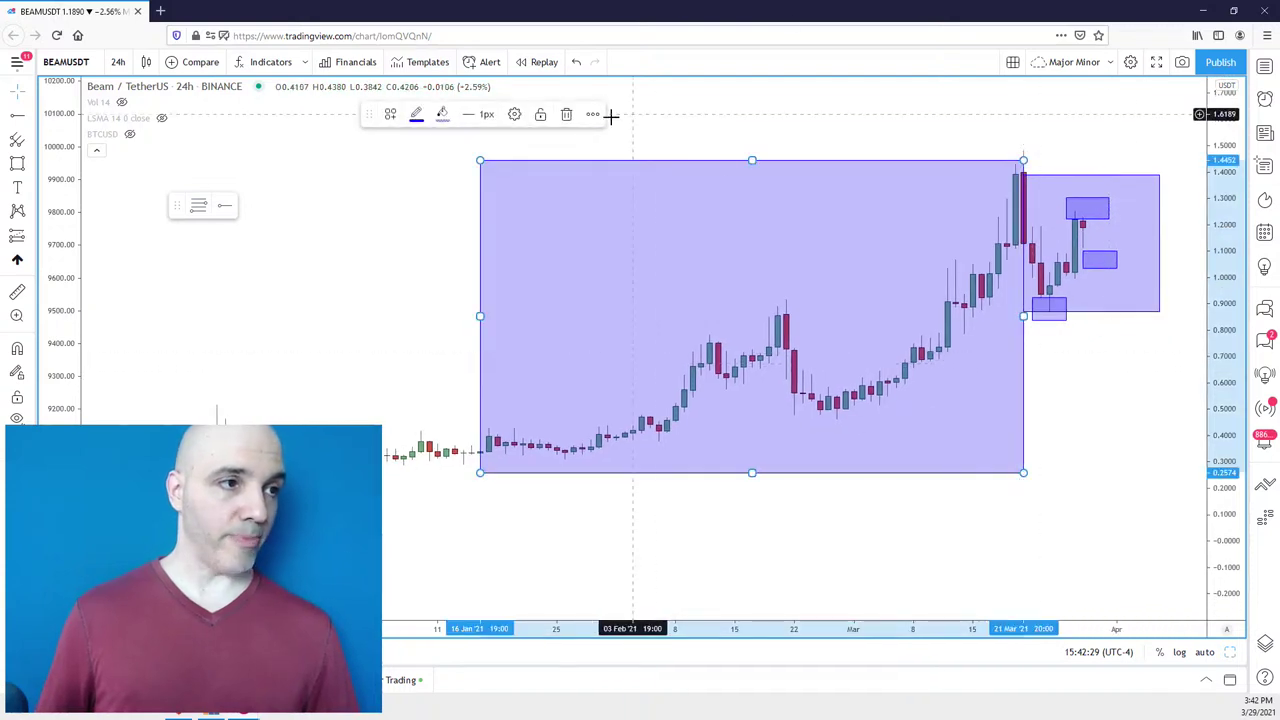
click(567, 118)
Extend the drop-and-rebound rectangle to 15 April 2021 and the rectangle at the late-March low to 18 April 2021.
drag(1096, 349, 1144, 233)
scroll(1111, 380, down, 2)
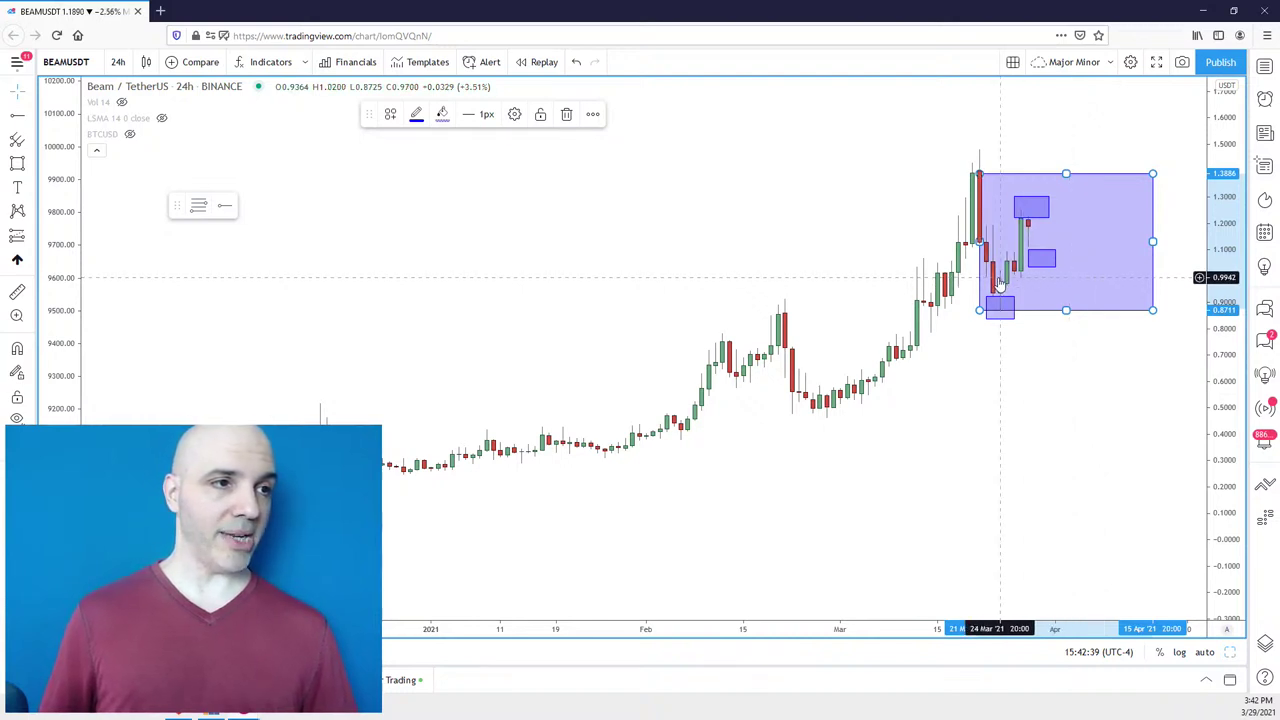
drag(1015, 305, 1175, 303)
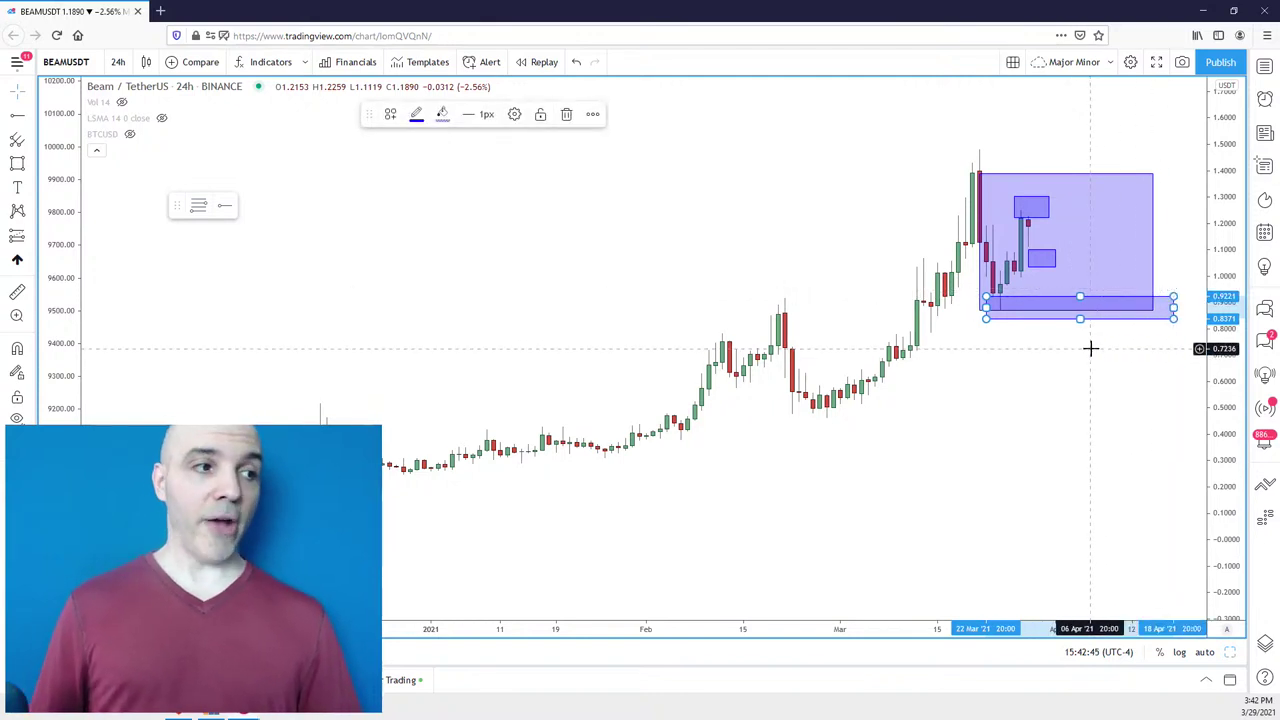
Examine the BEAMUSDT range rectangle with the zones above and below the latest candles.
drag(1057, 375, 1088, 366)
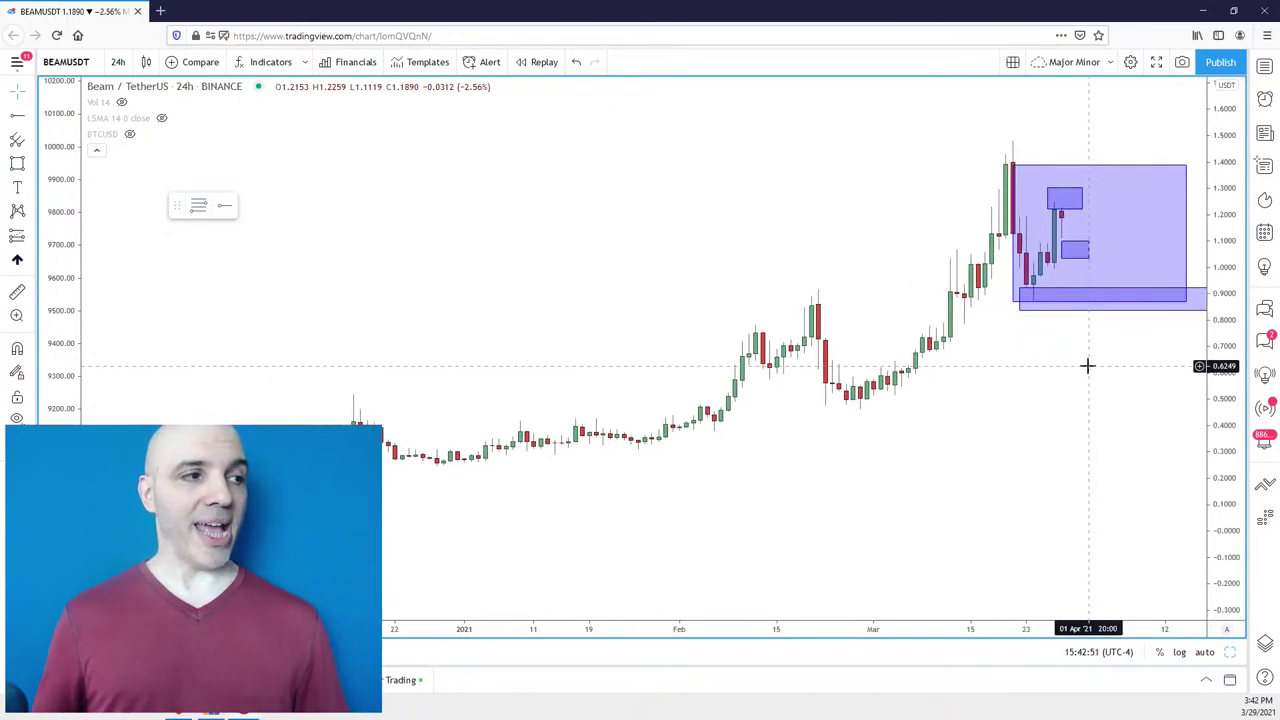
scroll(1086, 363, up, 2)
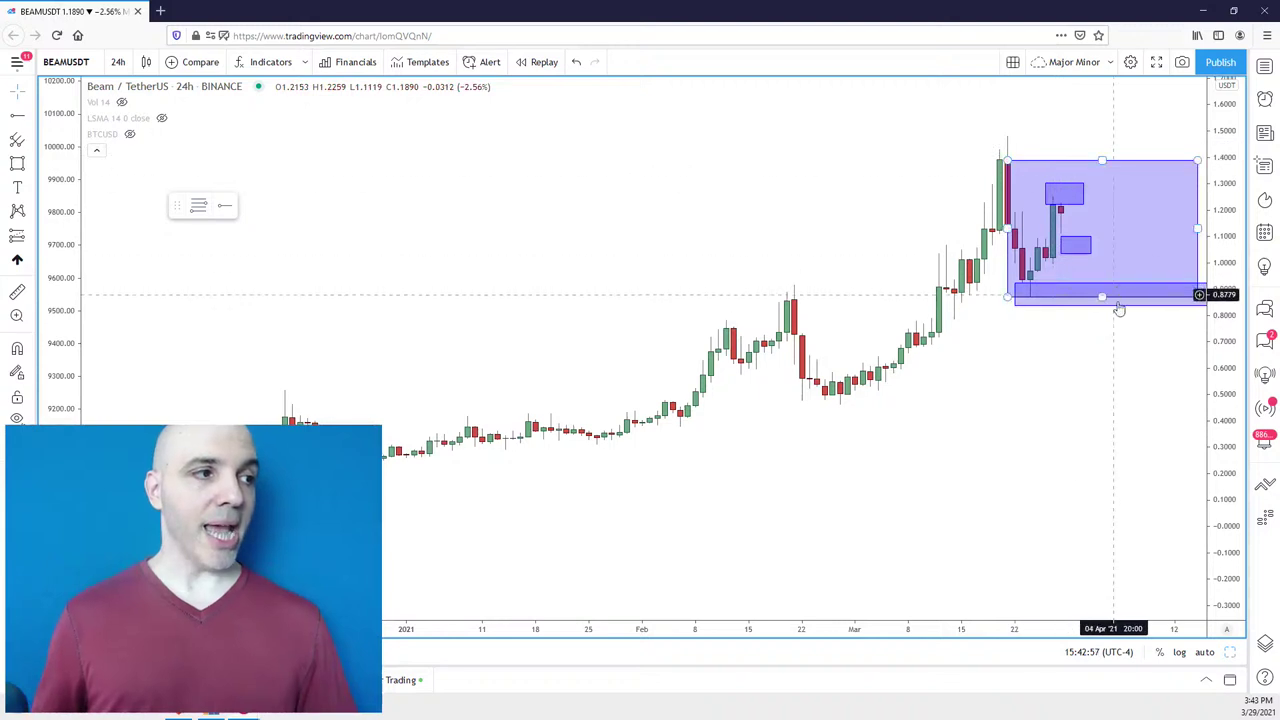
drag(1094, 354, 1079, 352)
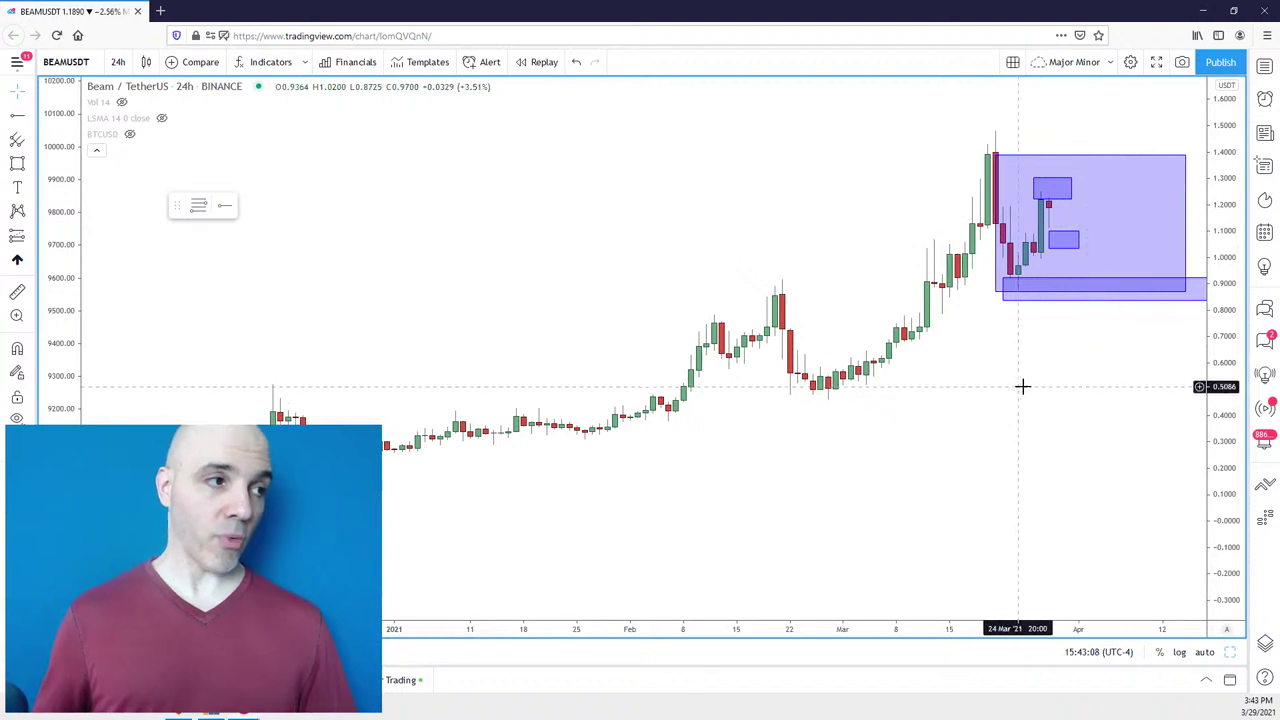
drag(1020, 386, 1040, 378)
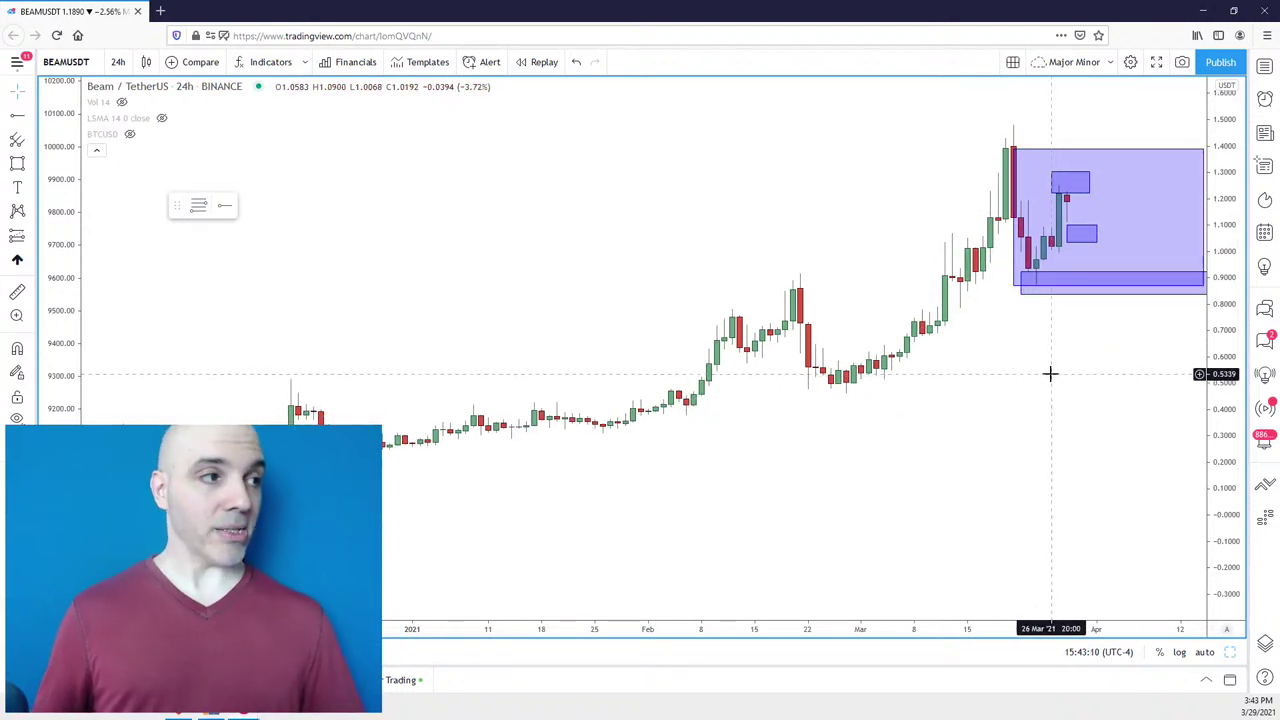
mouse_move(1050, 374)
mouse_down()
mouse_move(1033, 372)
mouse_move(1093, 374)
mouse_up()
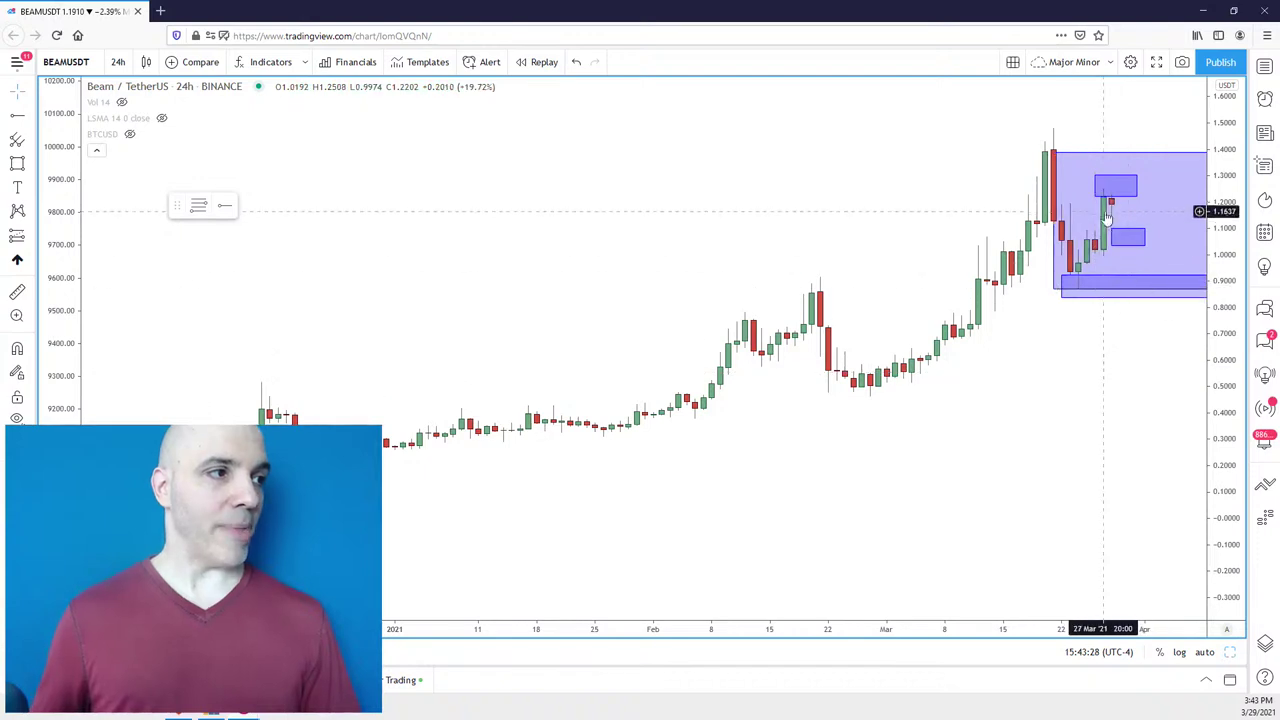
scroll(937, 197, up, 2)
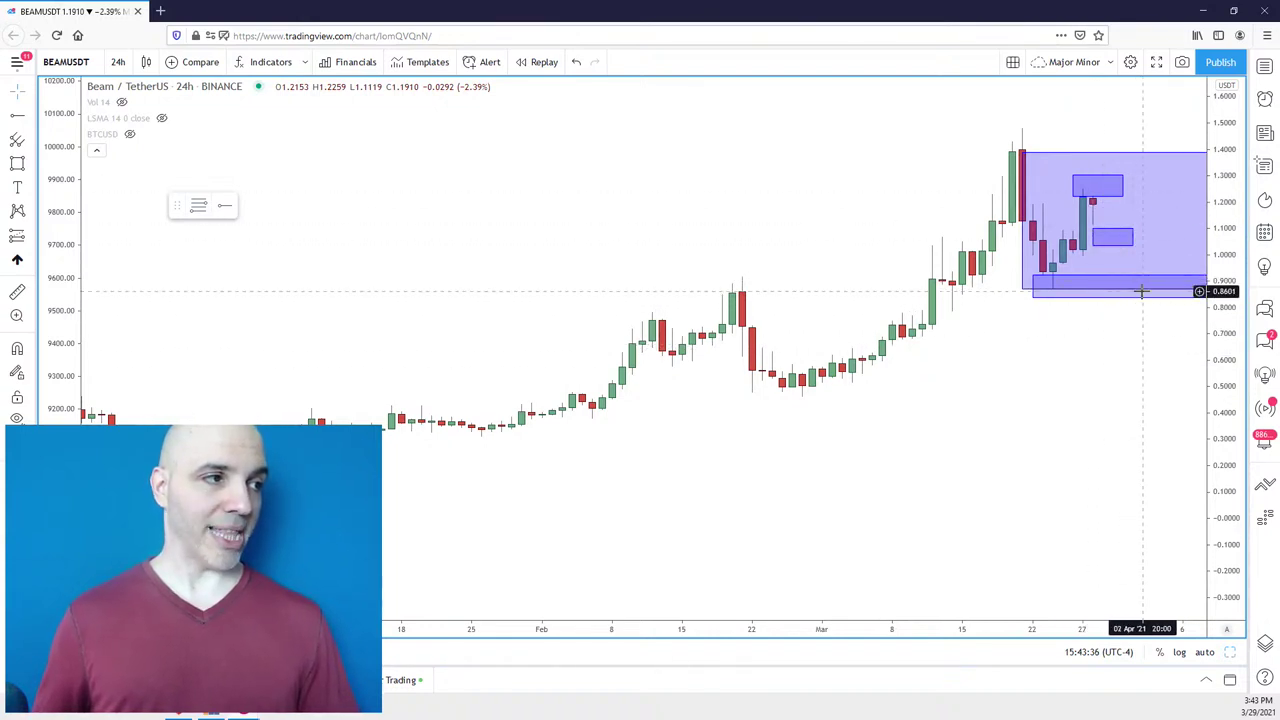
scroll(1134, 350, down, 2)
scroll(1134, 350, right, 2)
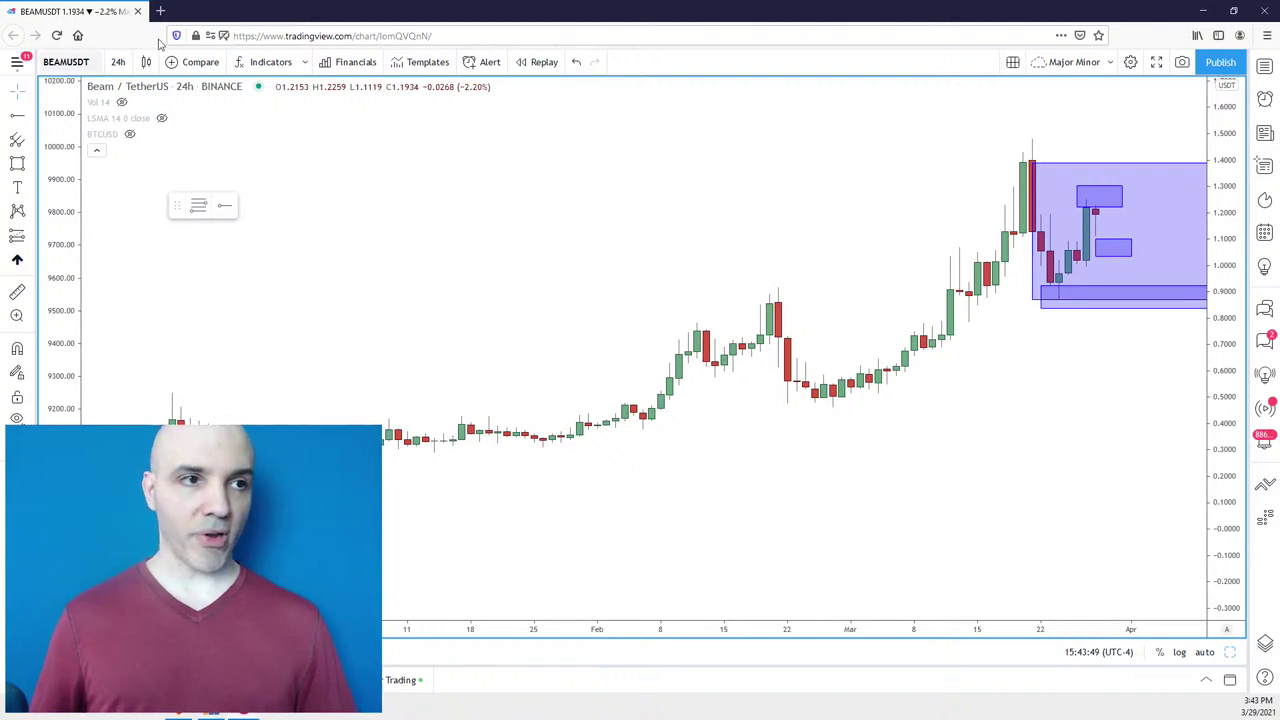
Switch the chart to the US Tech 100 CFD, symbol NSXUSD.
text(NSX)
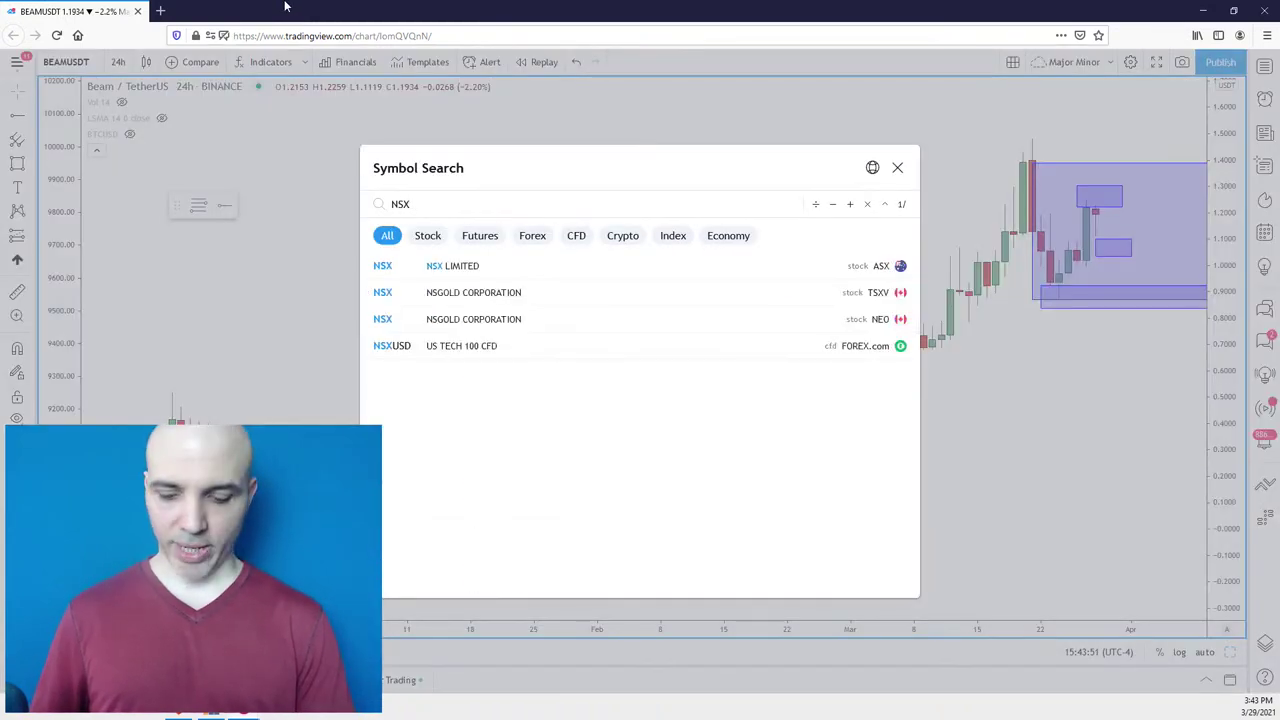
text(USD)
key(Return)
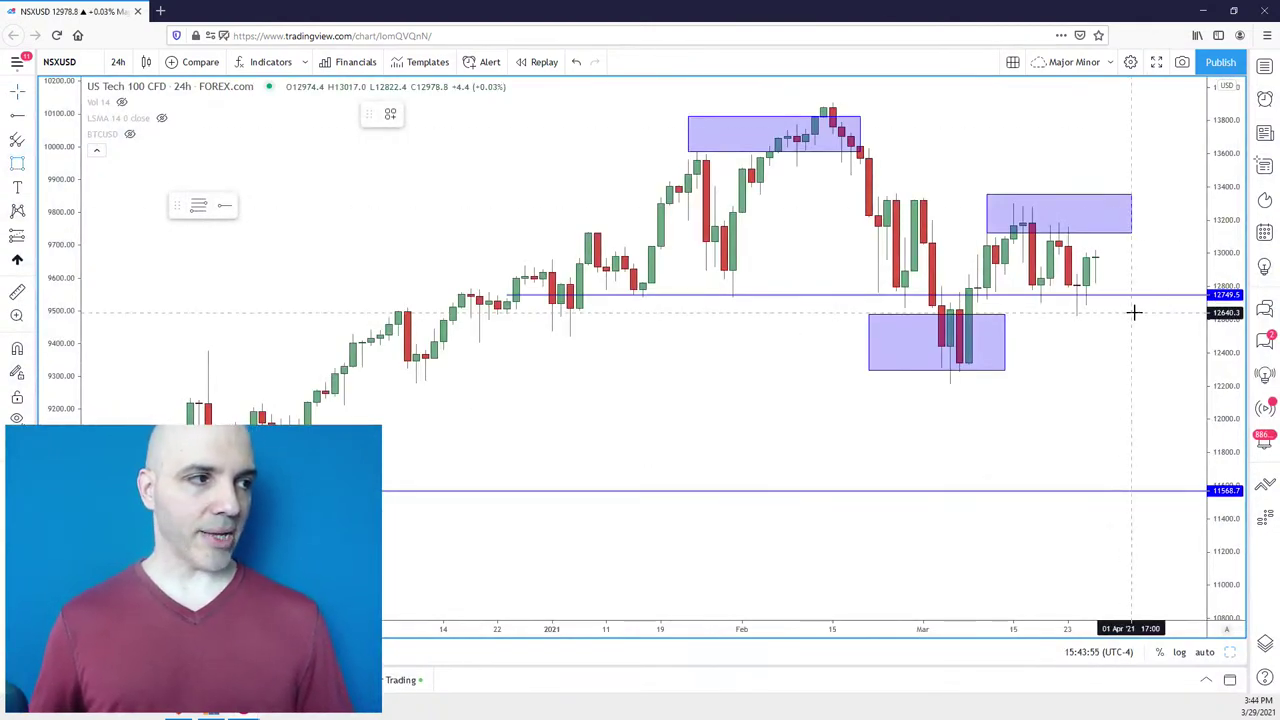
Try a rectangle over the latest candles from 24 March to 1 April 2021, between about 13066 and 12636, and undo it.
mouse_move(1132, 313)
mouse_down()
mouse_move(1086, 274)
mouse_move(1076, 242)
mouse_up()
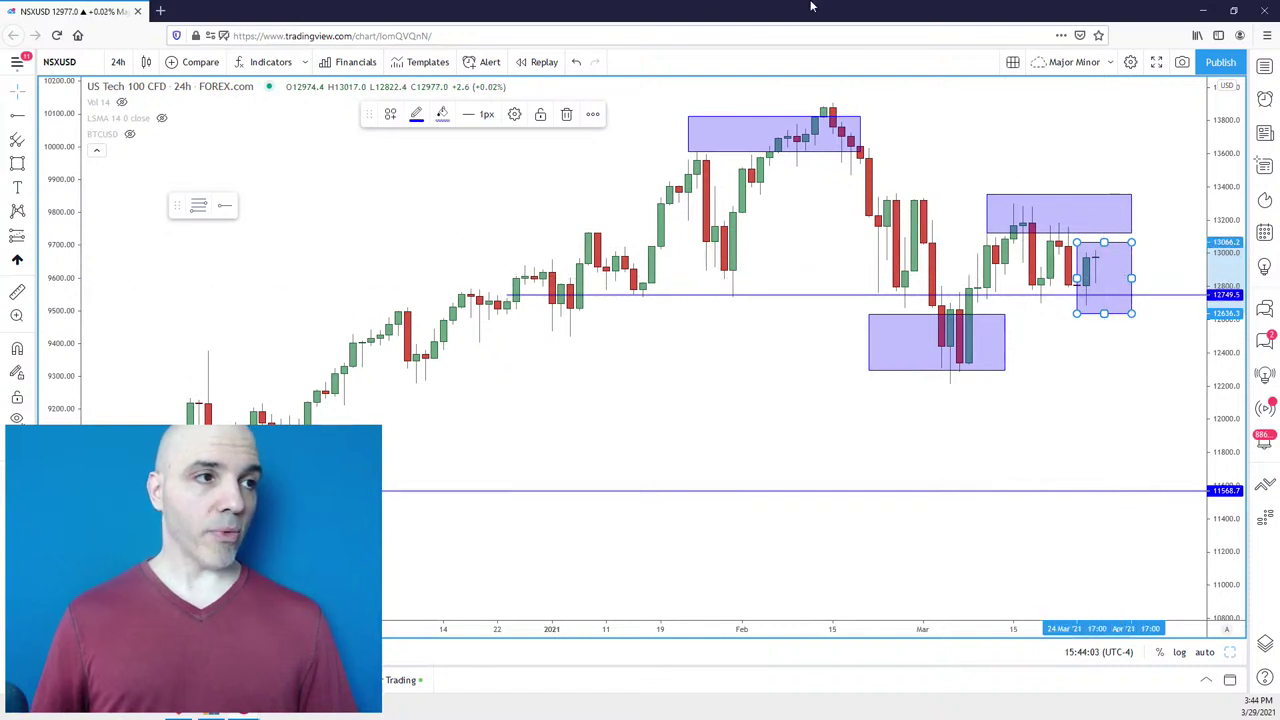
click(576, 61)
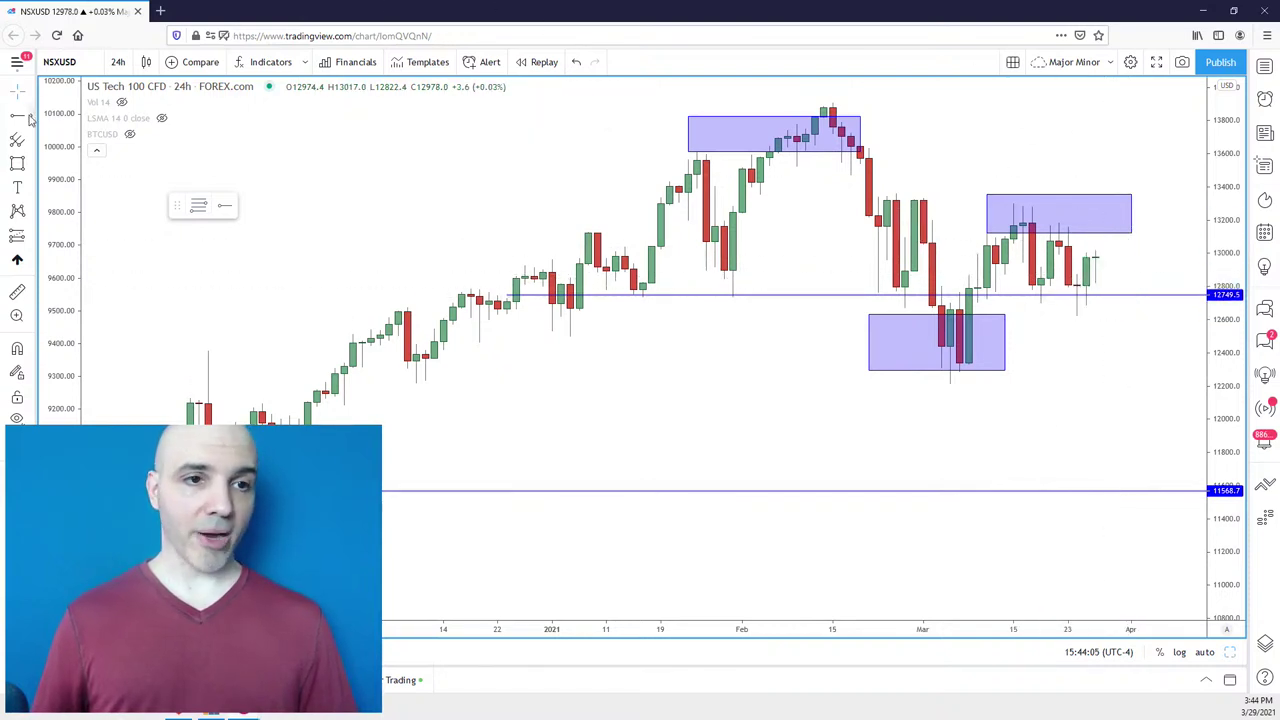
Draw a small rectangle beneath the latest NSXUSD low from 22 to 28 March 2021, between about 12652 and 12520.
click(17, 163)
drag(1100, 309, 1056, 334)
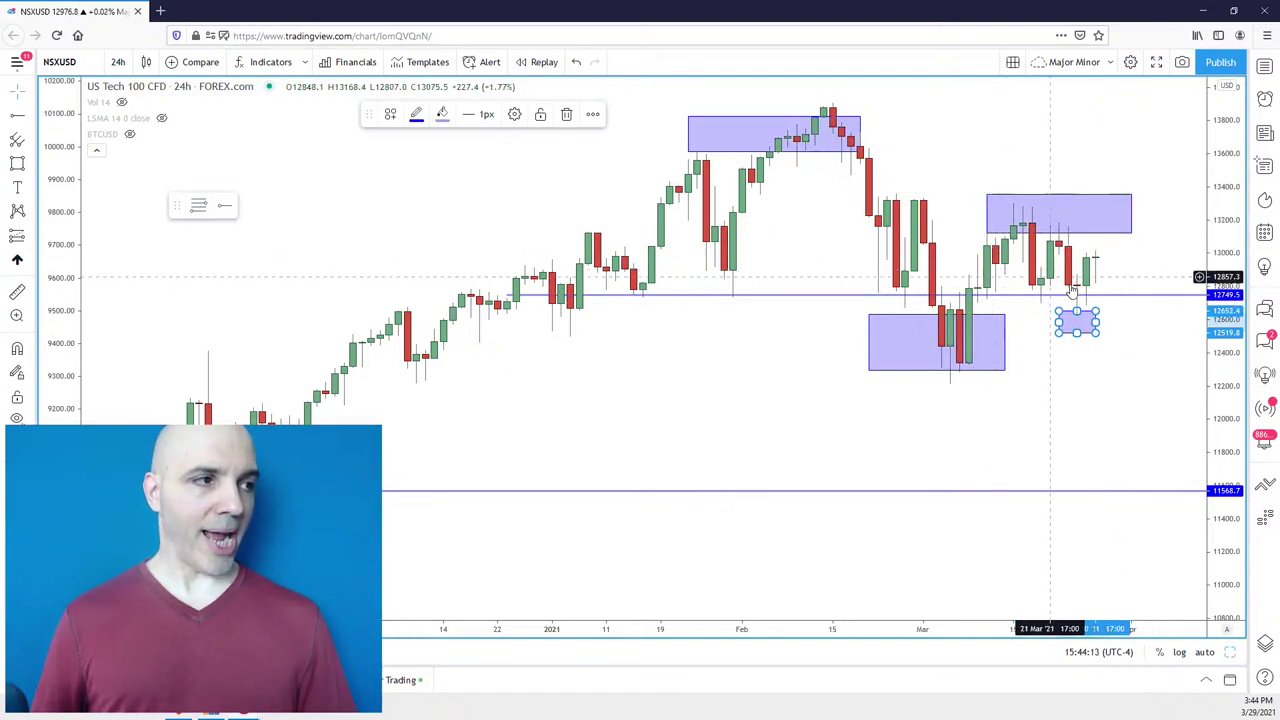
Draw a rectangle over the NSXUSD trading range from 10 March to 2 April 2021, between about 13187 and 12648.
click(17, 165)
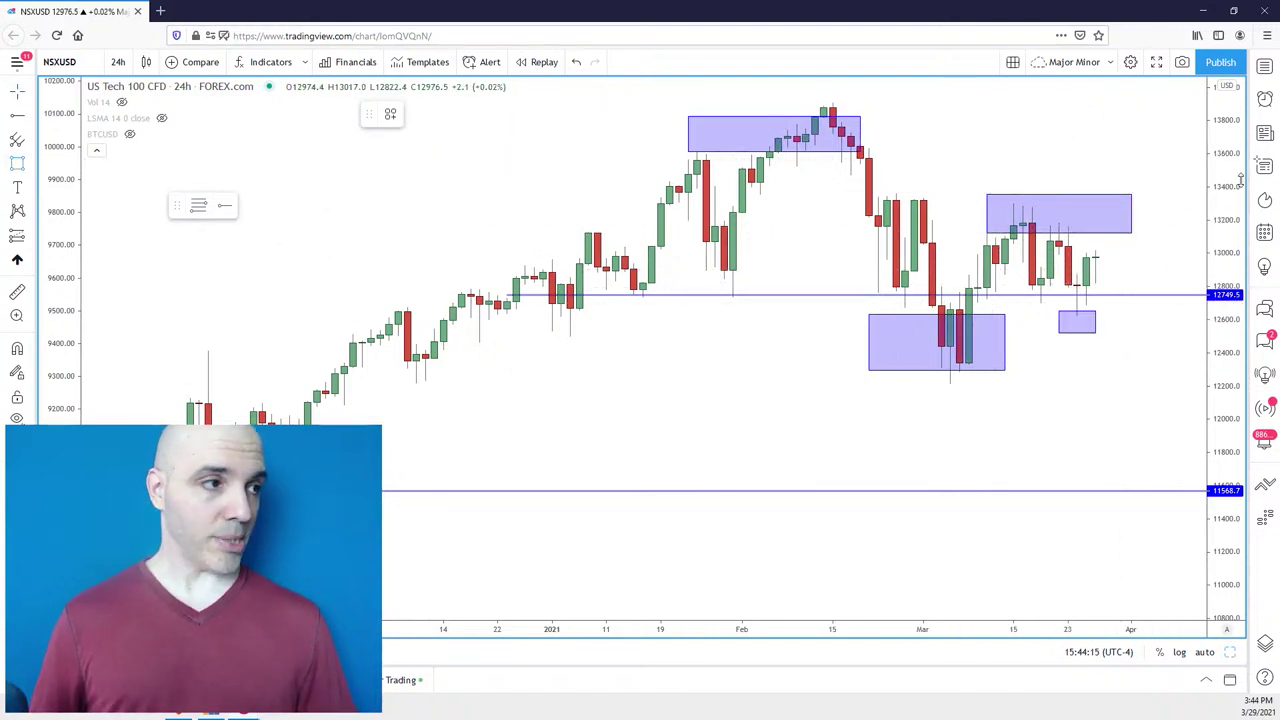
drag(1140, 311, 987, 222)
scroll(1120, 355, down, 1)
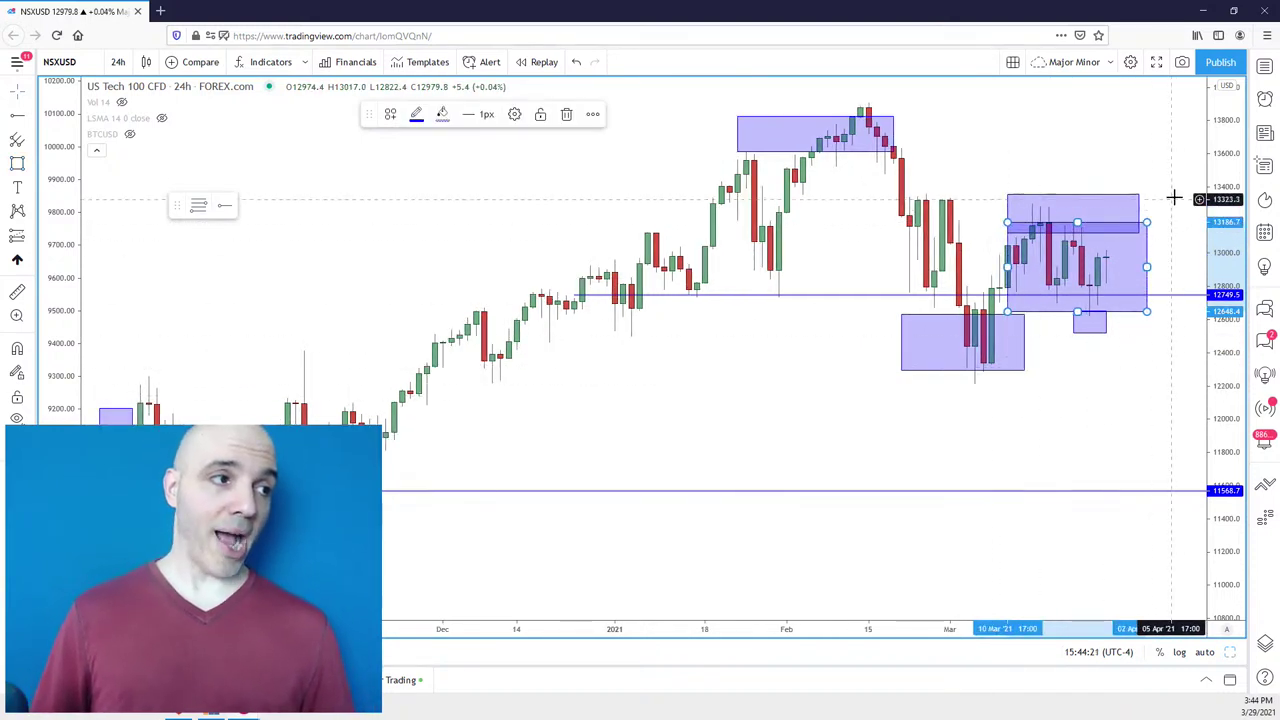
Examine the NSXUSD trading range against the surrounding zones and horizontal levels.
scroll(1137, 377, down, 1)
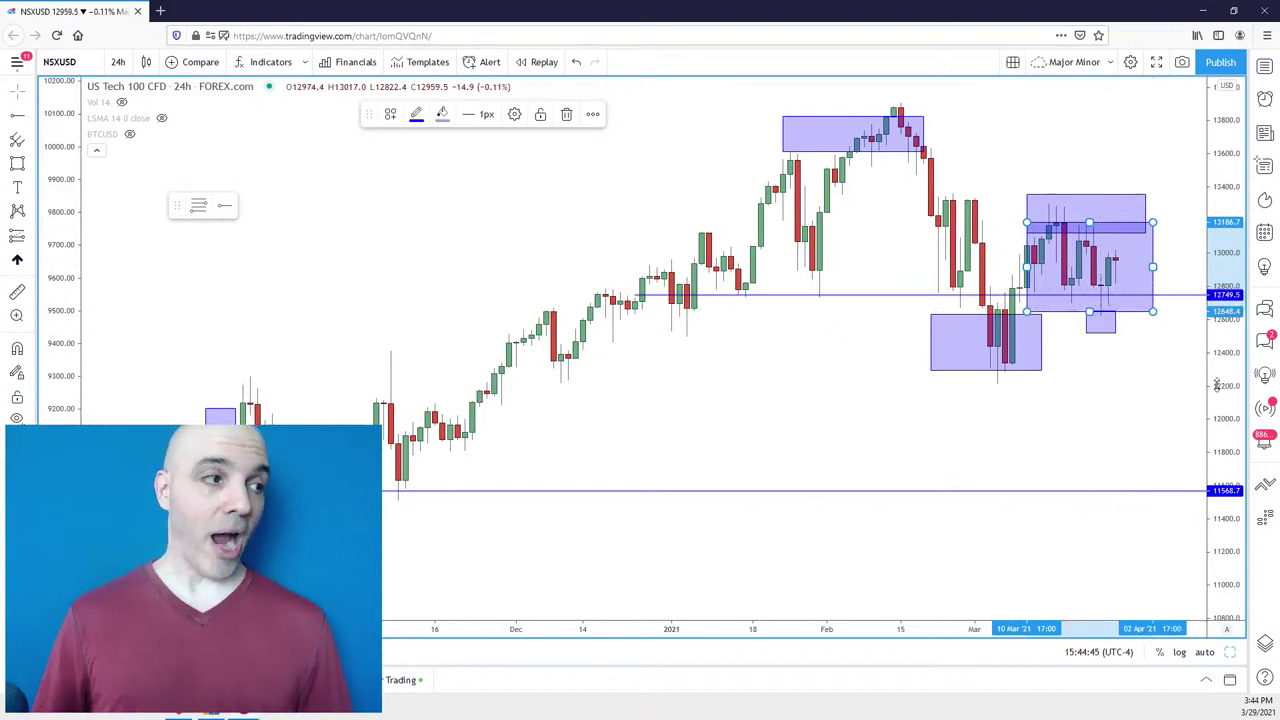
scroll(1151, 370, up, 4)
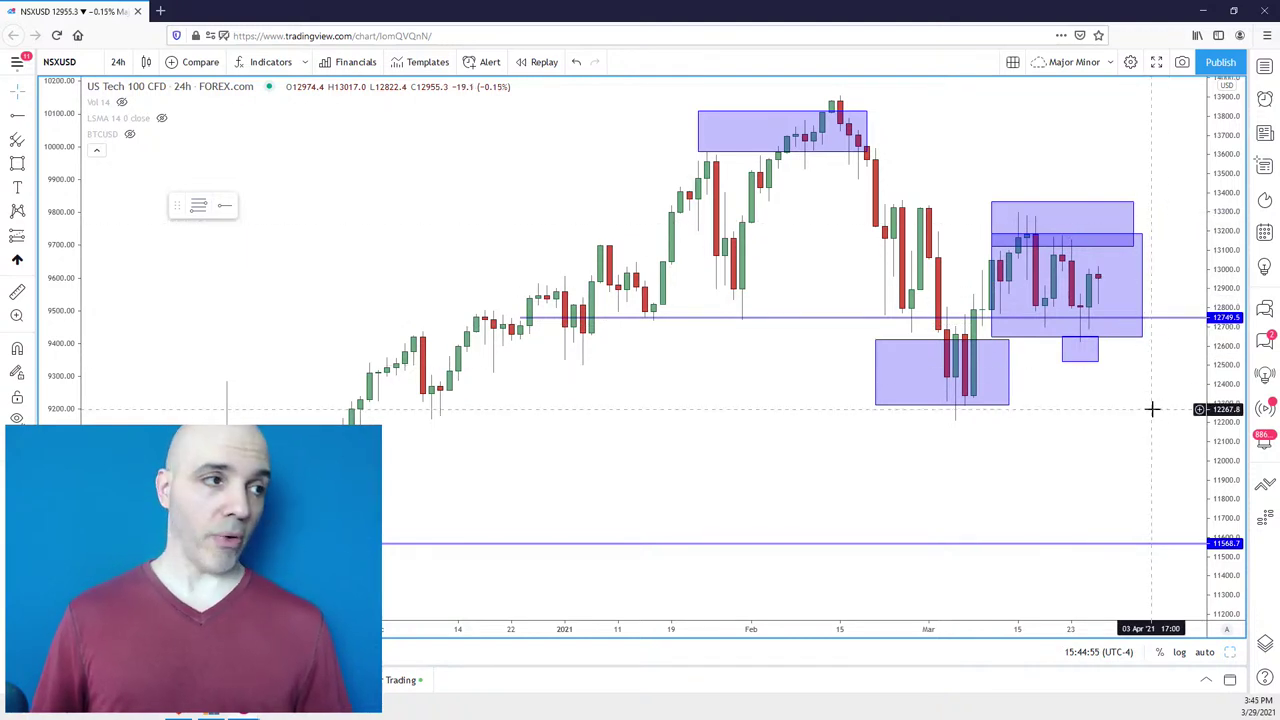
scroll(1152, 408, down, 1)
scroll(1150, 412, up, 2)
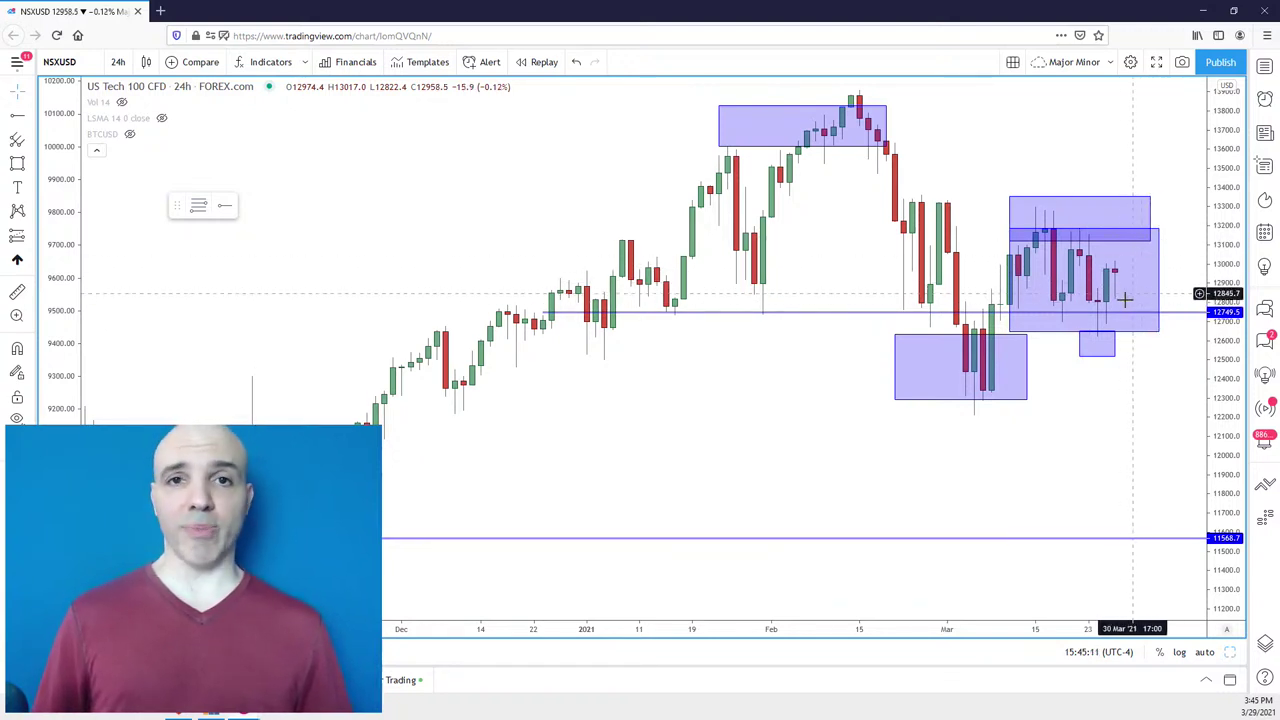
click(1118, 233)
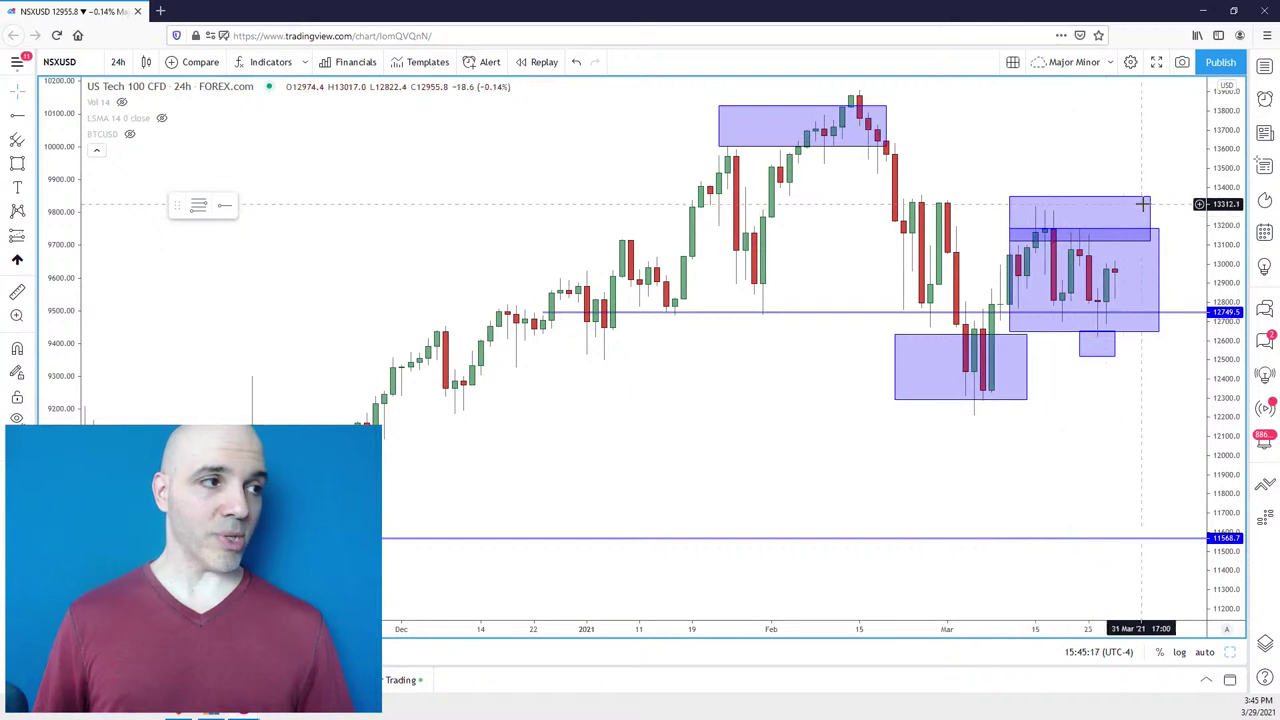
Load the US30 chart and draw a rectangle over the latest high from 16 March 2021, between about 33418 and 32996.
drag(1066, 423, 1080, 423)
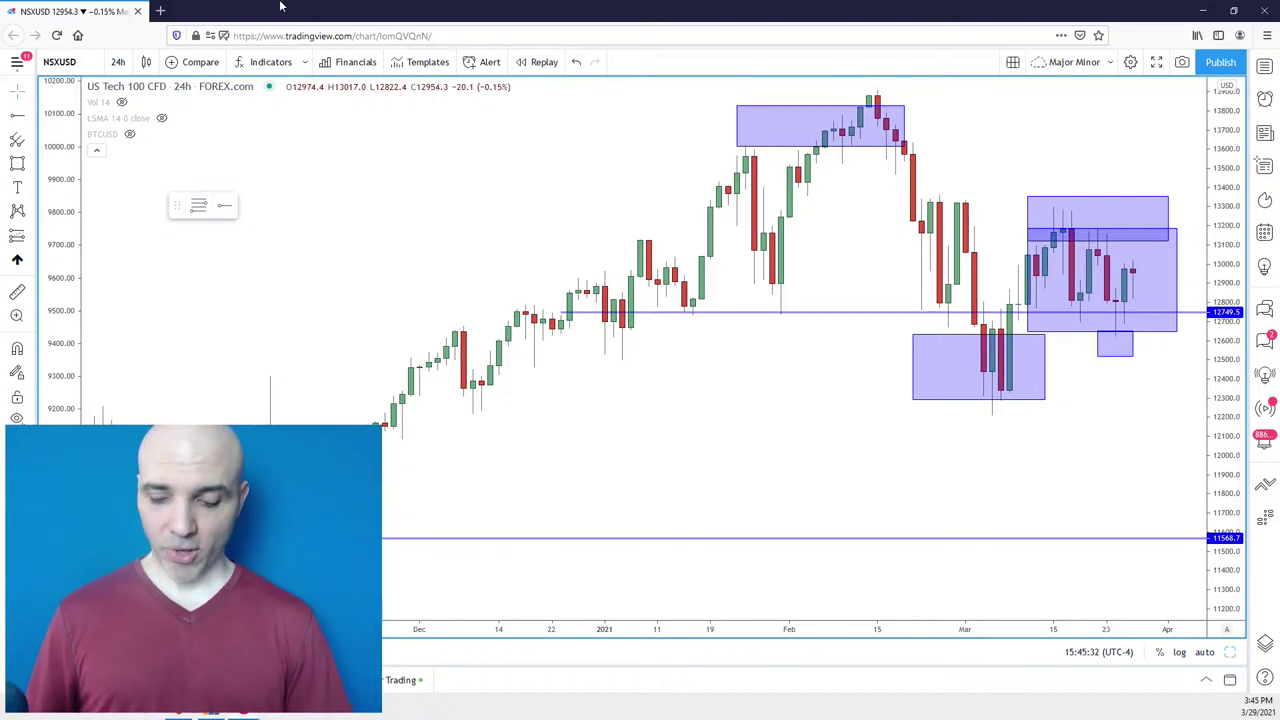
text(US30)
key(Return)
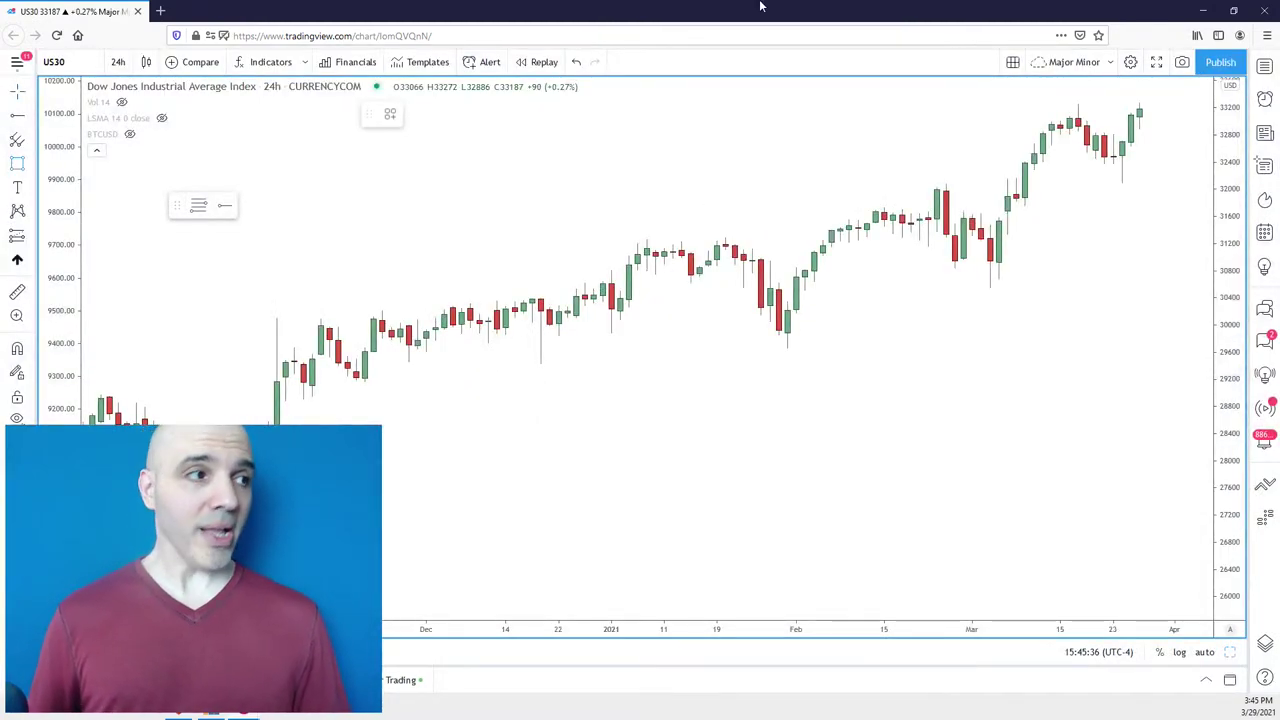
drag(1069, 94, 1158, 121)
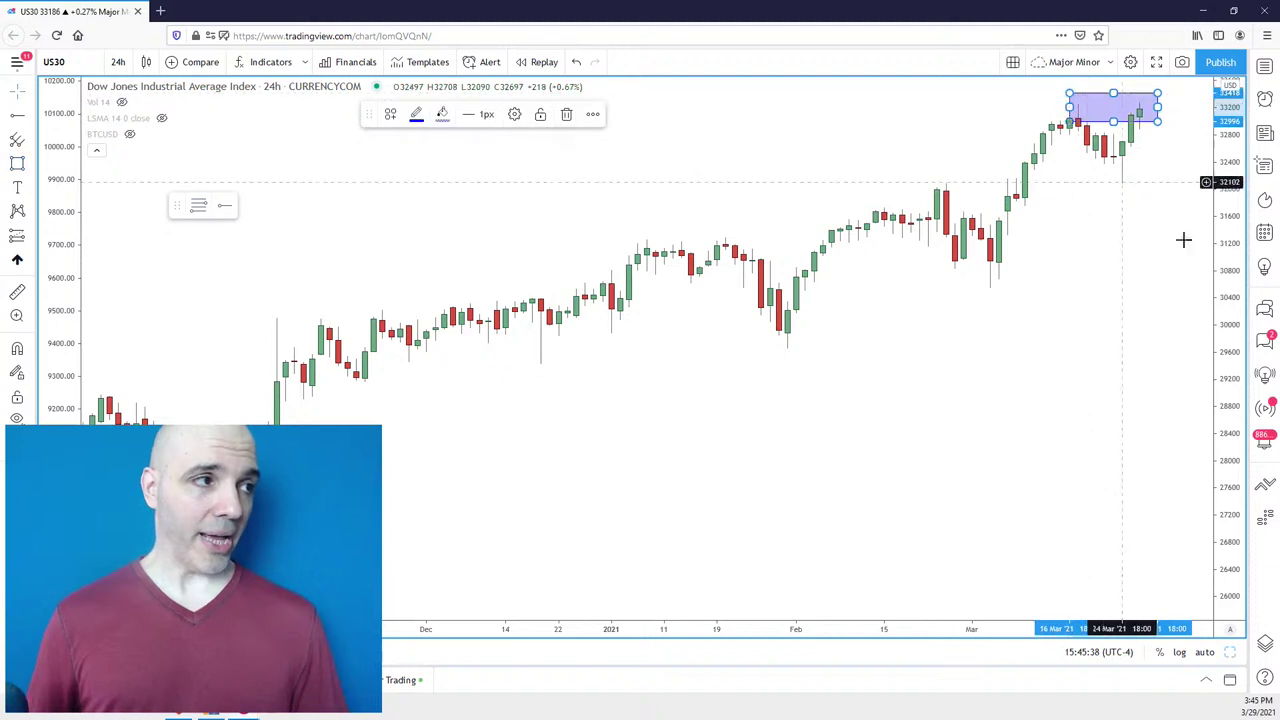
Draw a small rectangle beneath the latest US30 low in late March 2021, between about 32270 and 31850.
scroll(1183, 240, down, 1)
drag(1210, 253, 1212, 195)
click(18, 163)
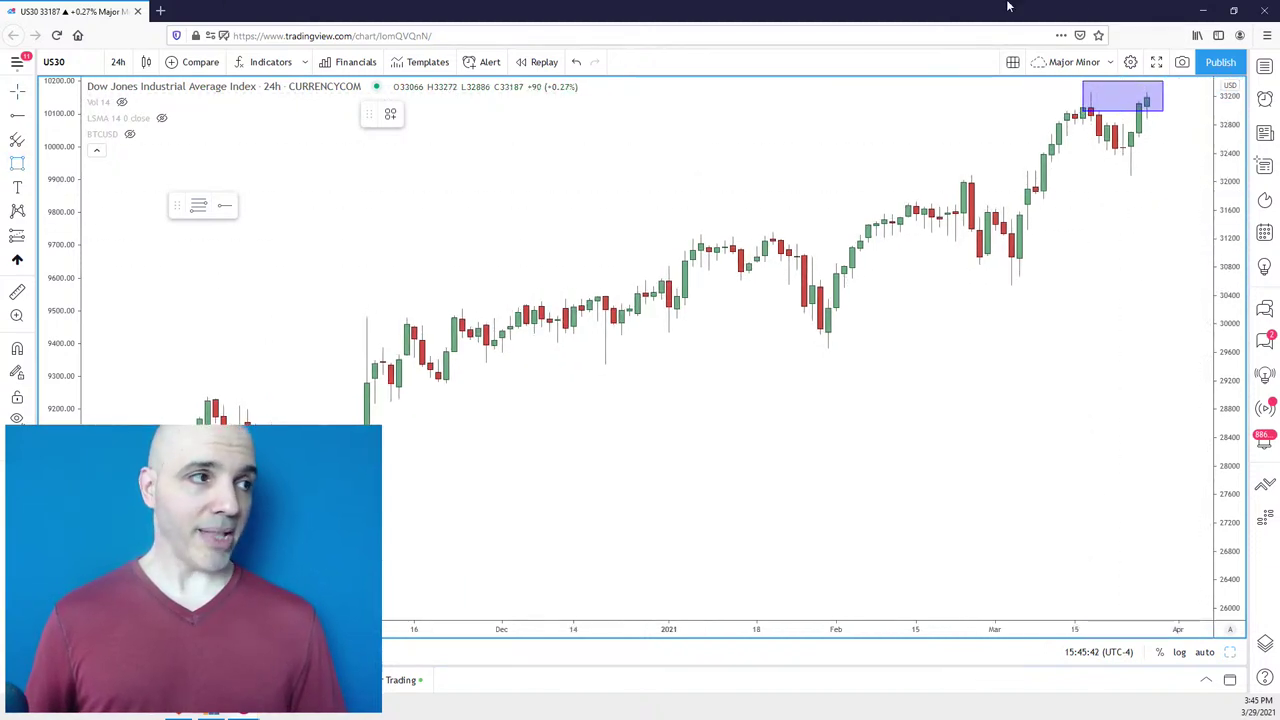
drag(1113, 163, 1158, 193)
click(1134, 264)
scroll(1166, 260, down, 3)
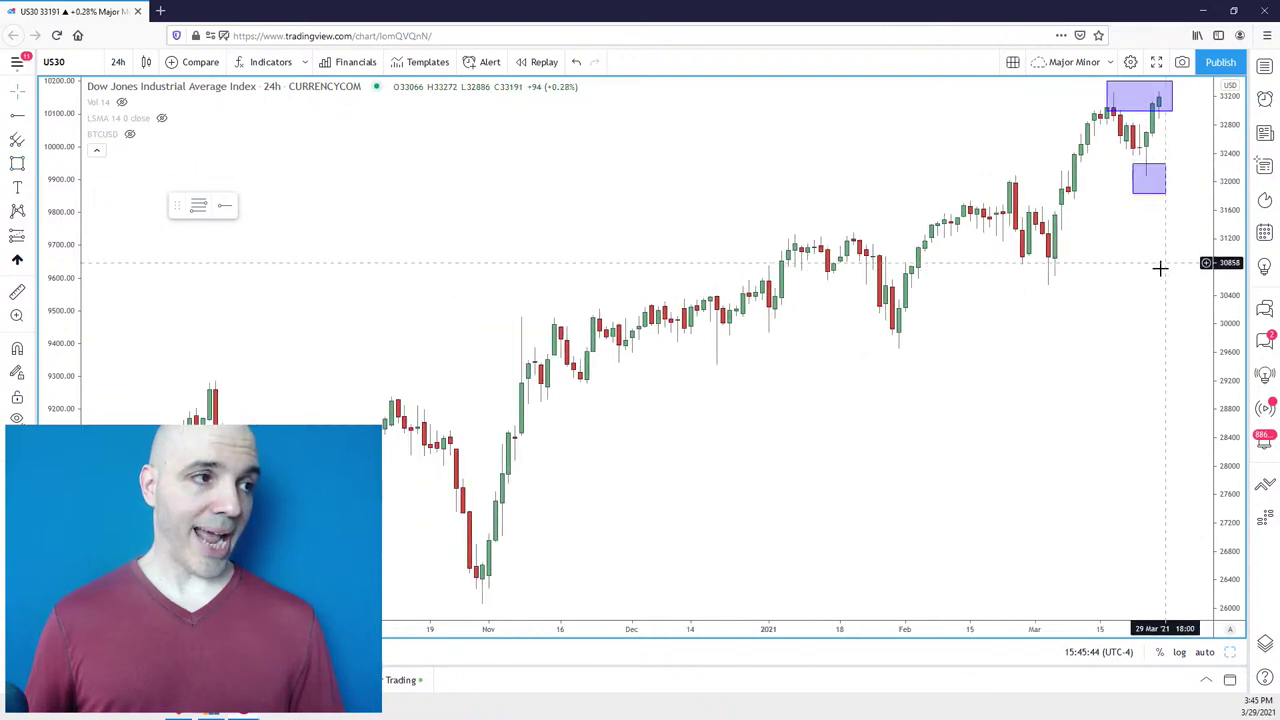
drag(1135, 314, 1138, 285)
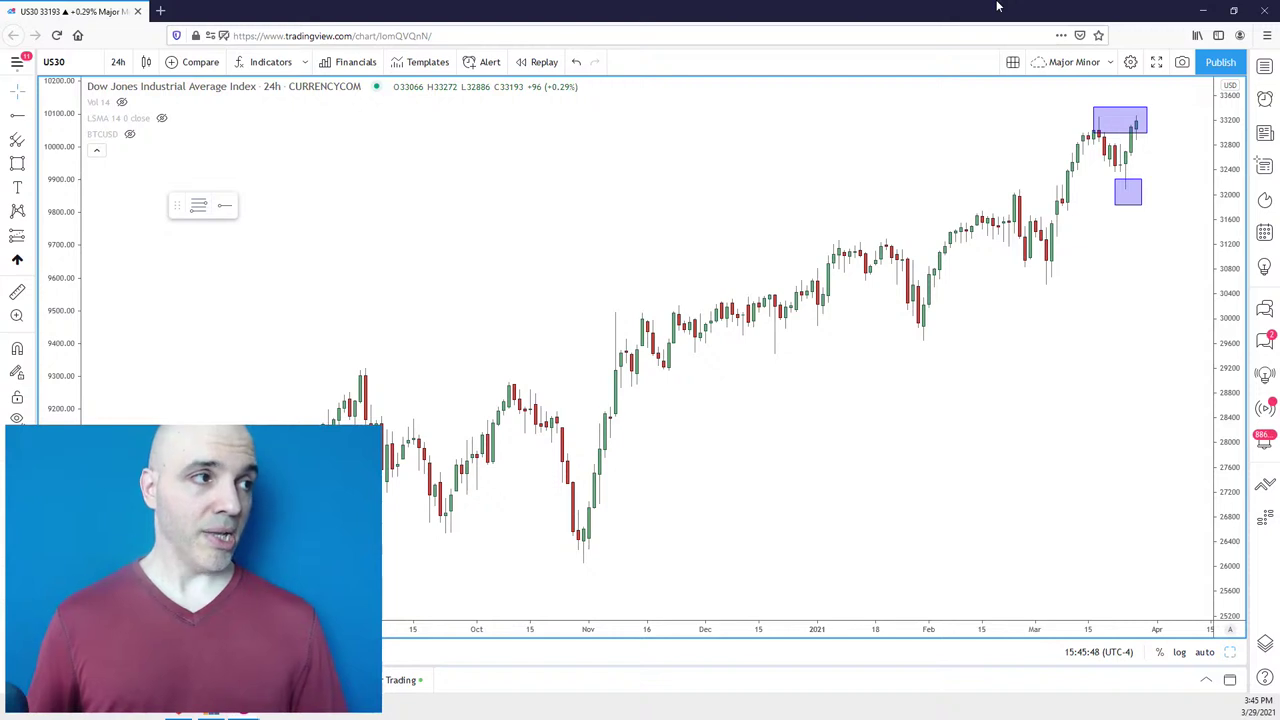
Widen the upper US30 rectangle on both sides so it spans from 22 February to early April 2021.
click(1100, 120)
drag(1093, 120, 1007, 120)
drag(1147, 120, 1180, 120)
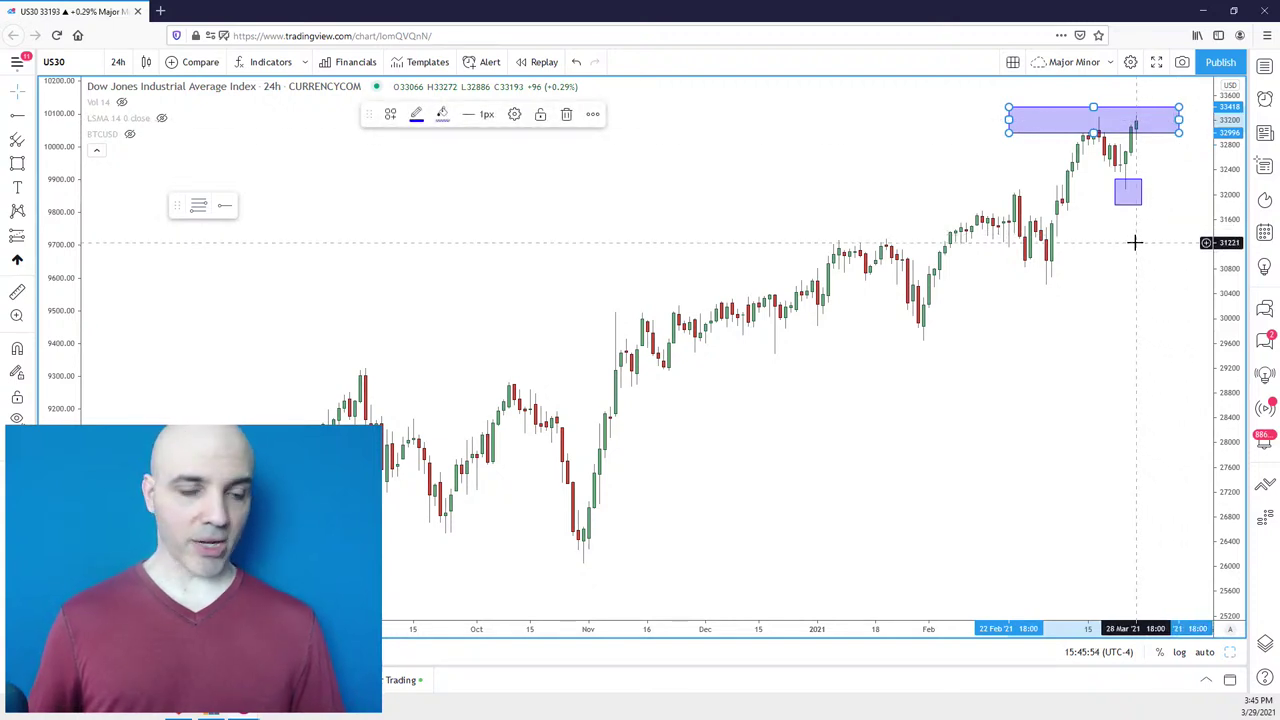
click(1134, 242)
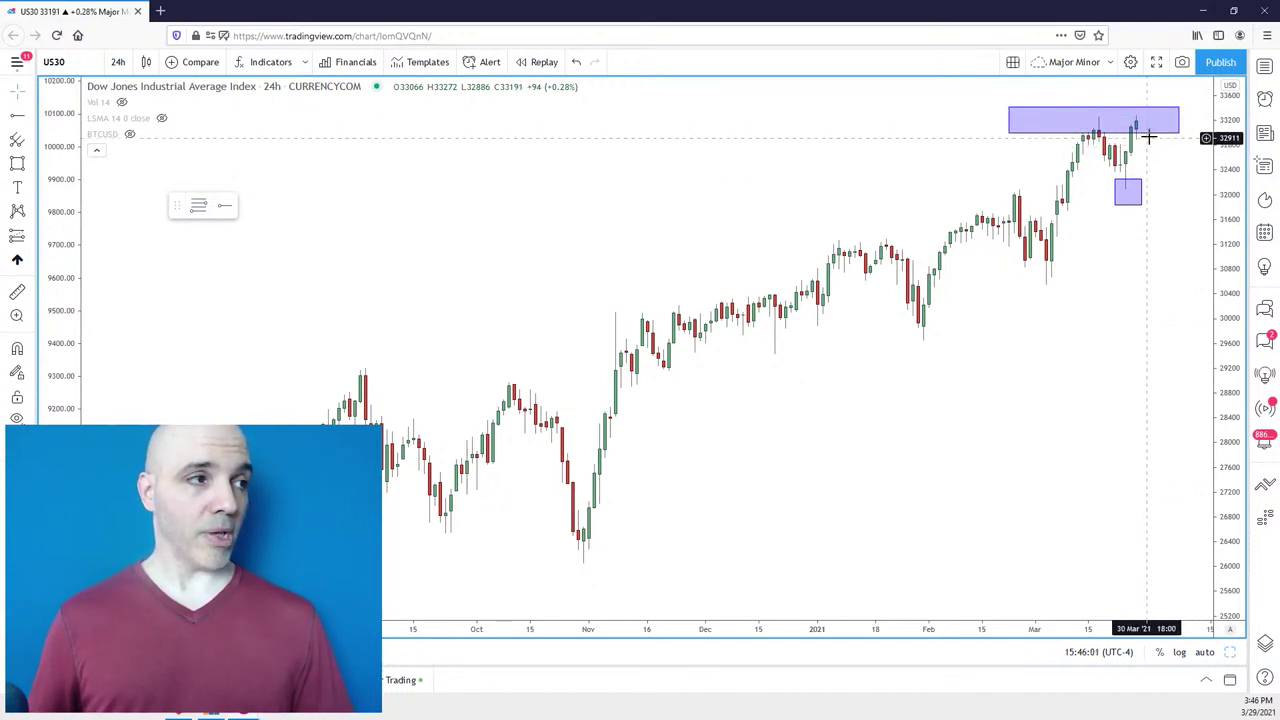
drag(1134, 249, 1140, 249)
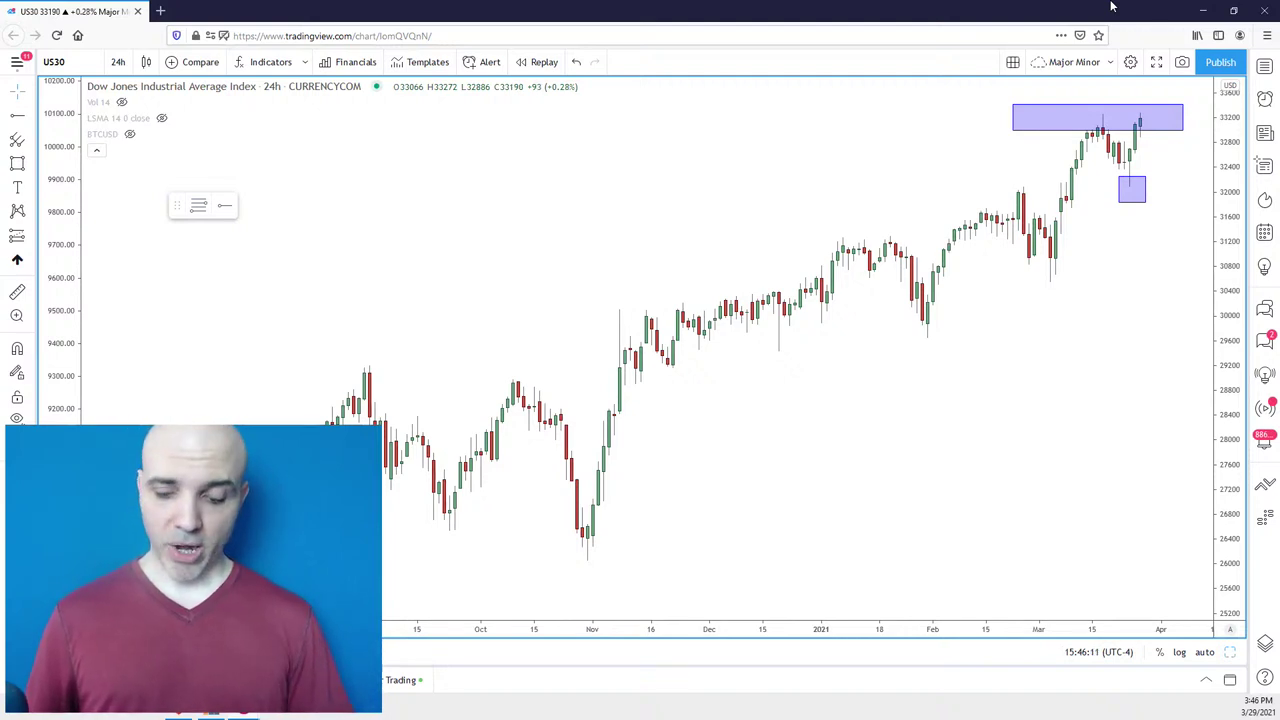
Load the CAT chart and draw a small rectangle over the latest candles, between about 231 and 227.
text(CAT)
key(Return)
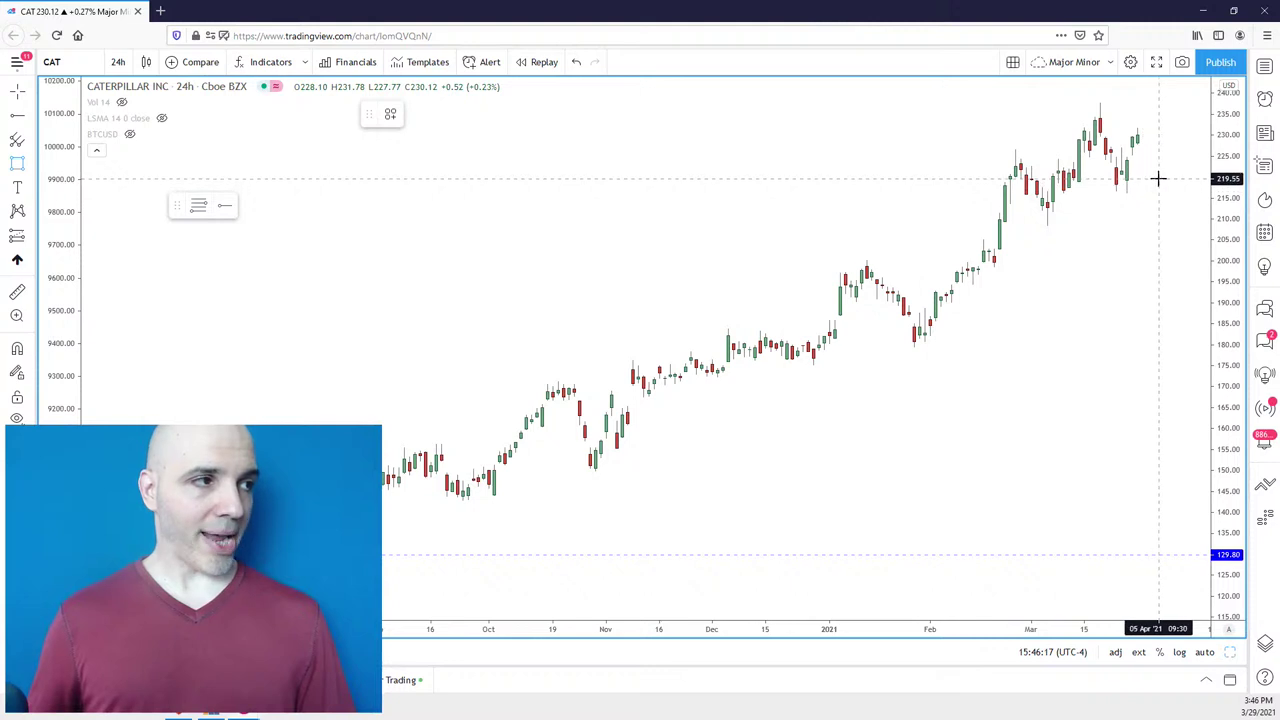
drag(1158, 177, 1122, 130)
drag(1143, 179, 1145, 146)
click(1160, 258)
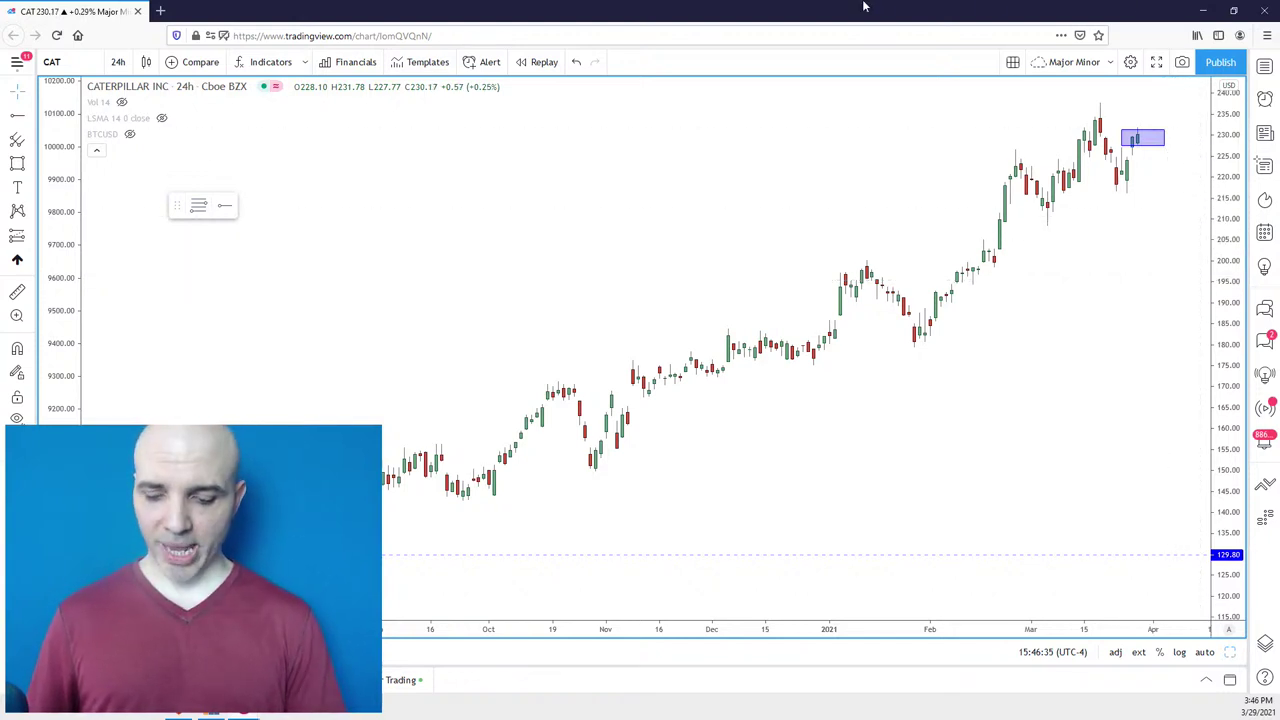
Load the SPXUSD chart and delete the rectangle around the latest candles at the 3960.9 level.
text(SPXUS)
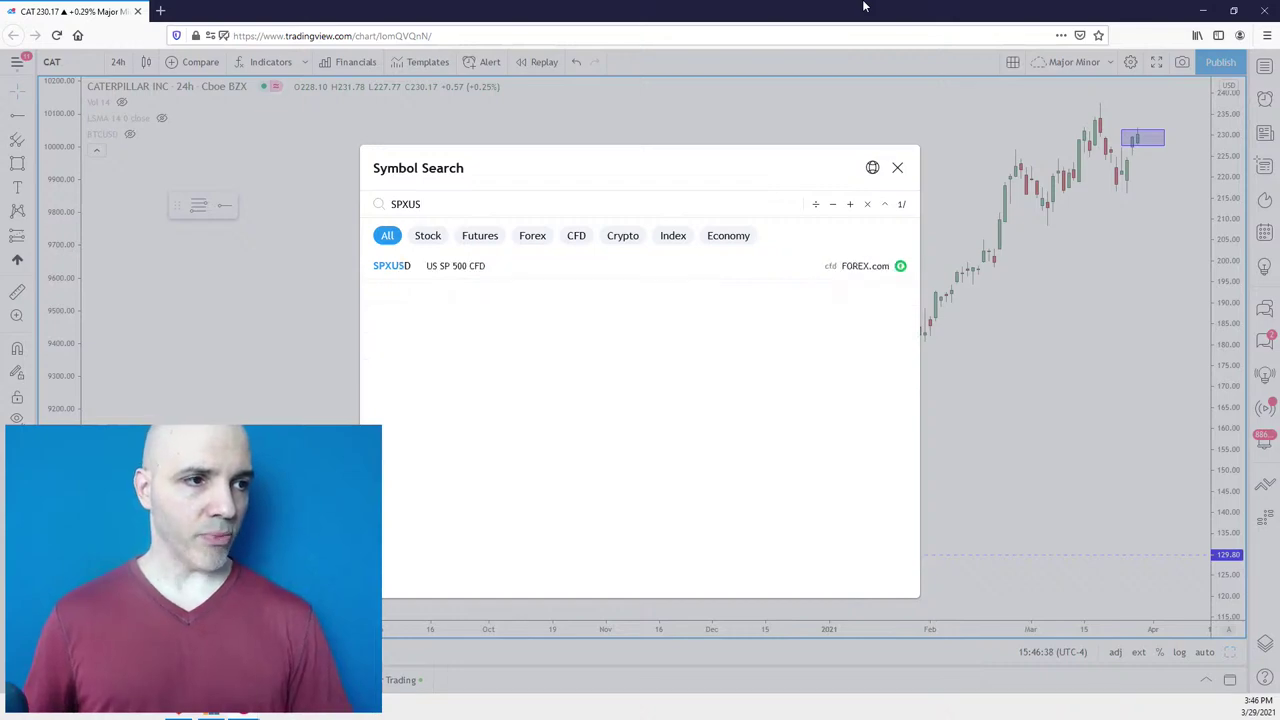
key(Return)
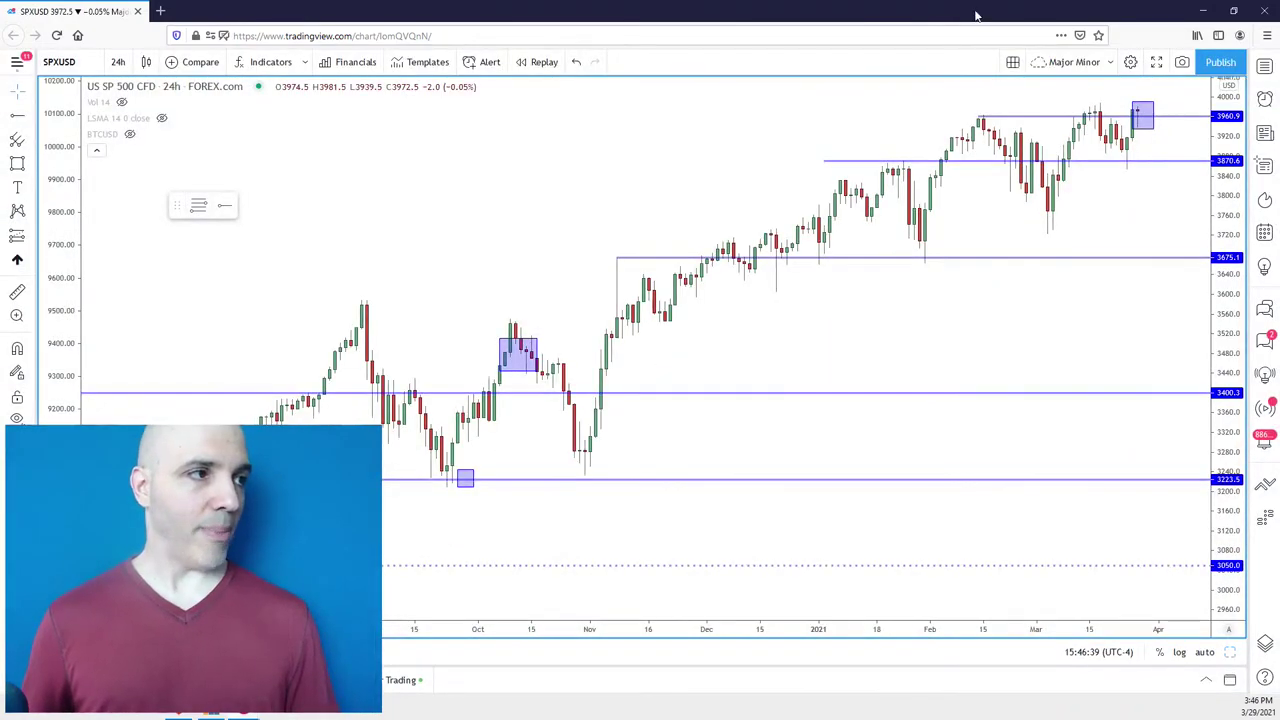
scroll(1157, 180, up, 3)
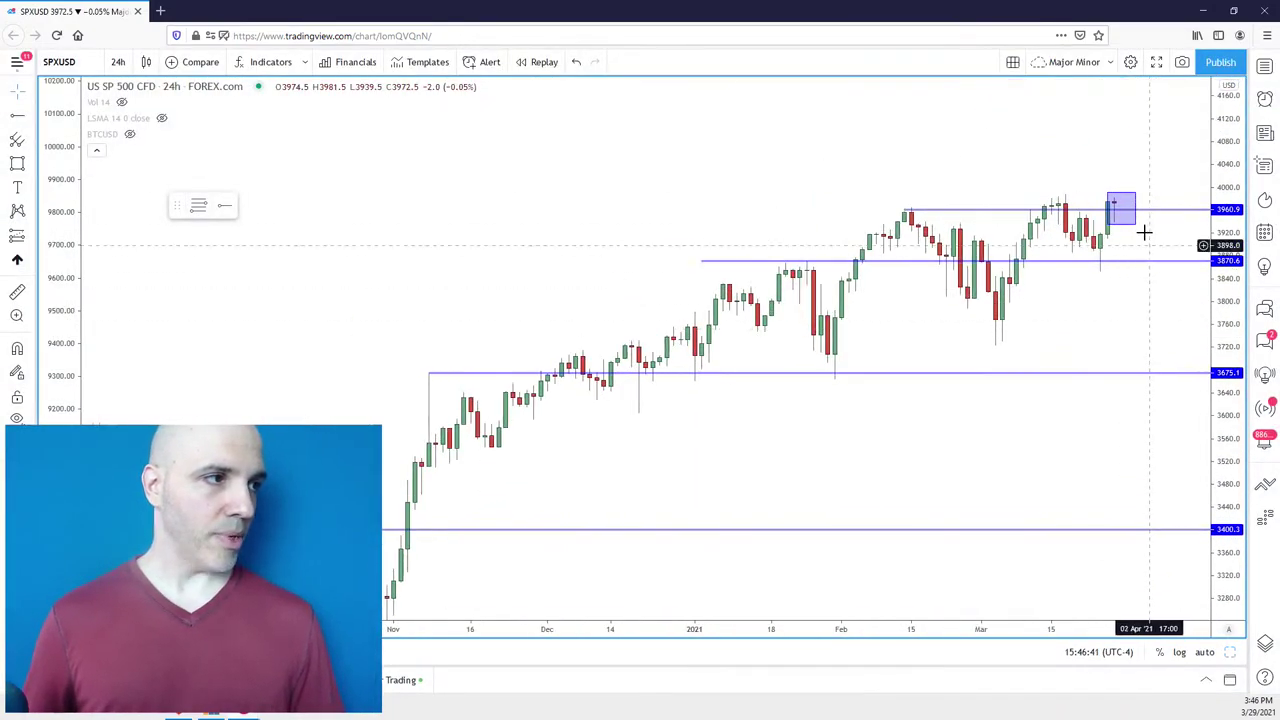
click(1130, 210)
mouse_move(1138, 202)
mouse_down()
mouse_move(1163, 192)
mouse_move(1135, 157)
mouse_up()
click(567, 115)
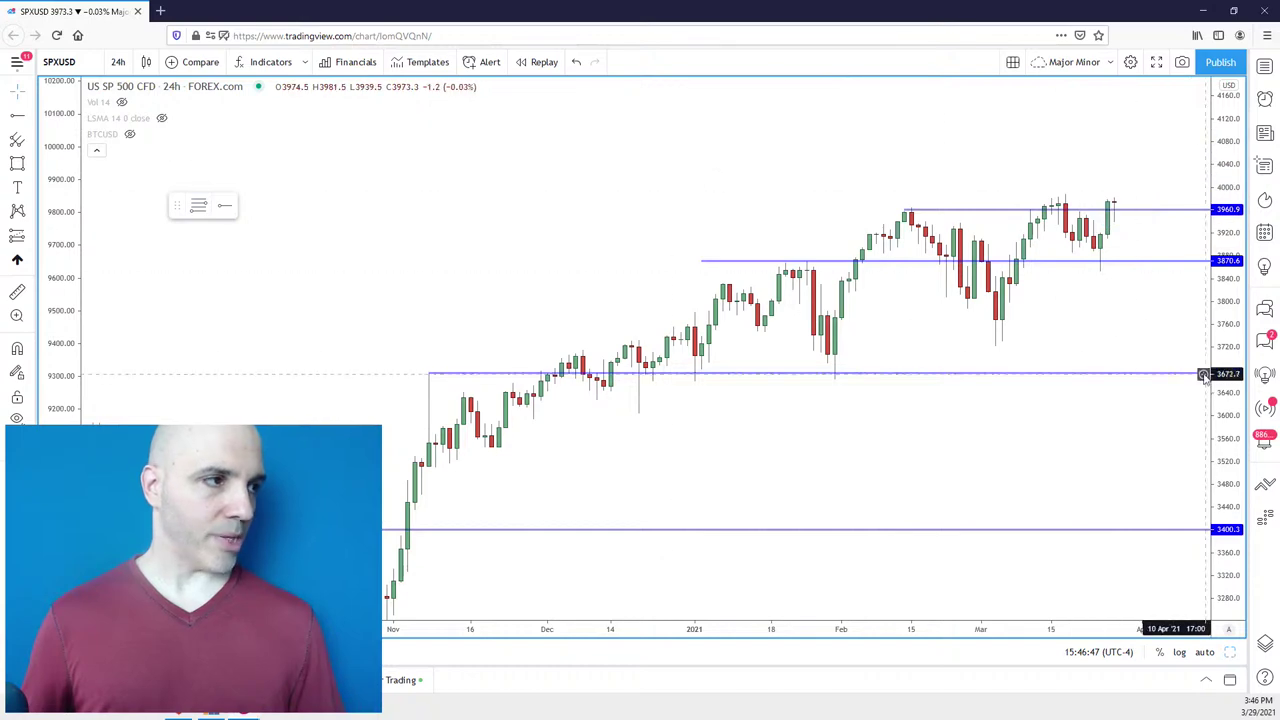
scroll(1143, 340, up, 2)
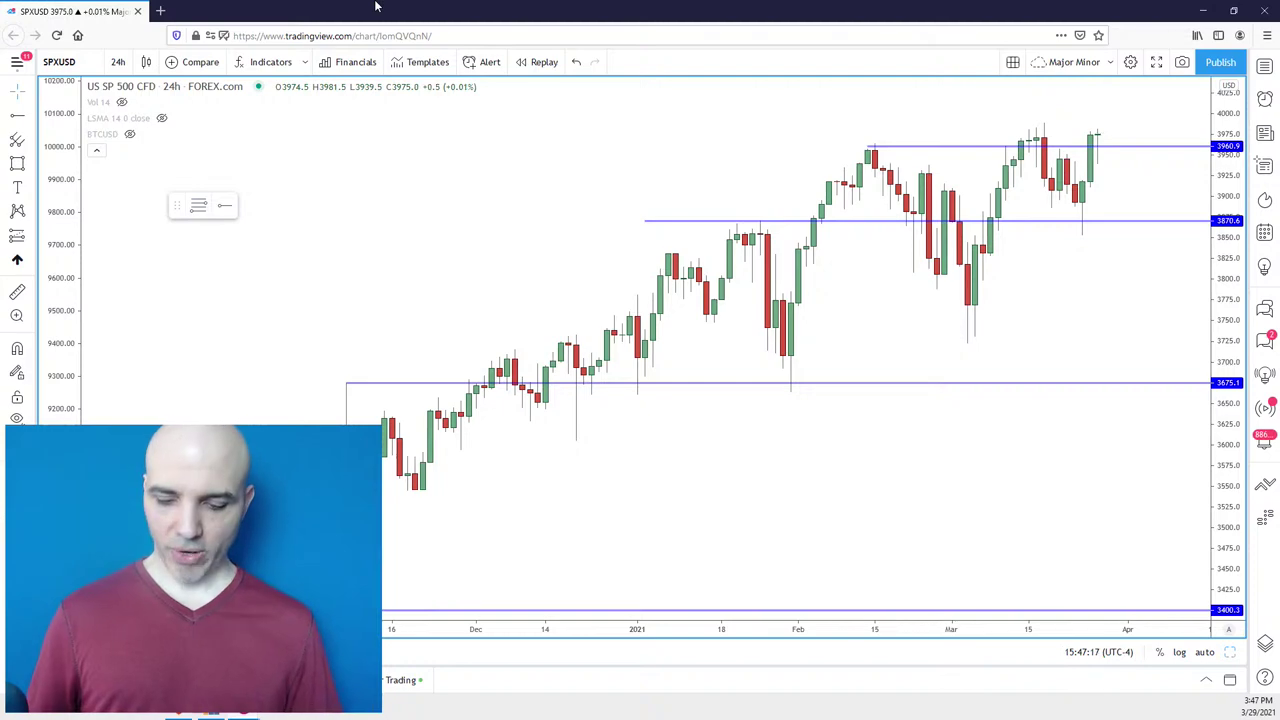
Load CAKEBUSD and draw a tall rectangle over the rally from 6 to 20 February 2021, between about 3.24 and 20.93.
text(CAKEBUSD)
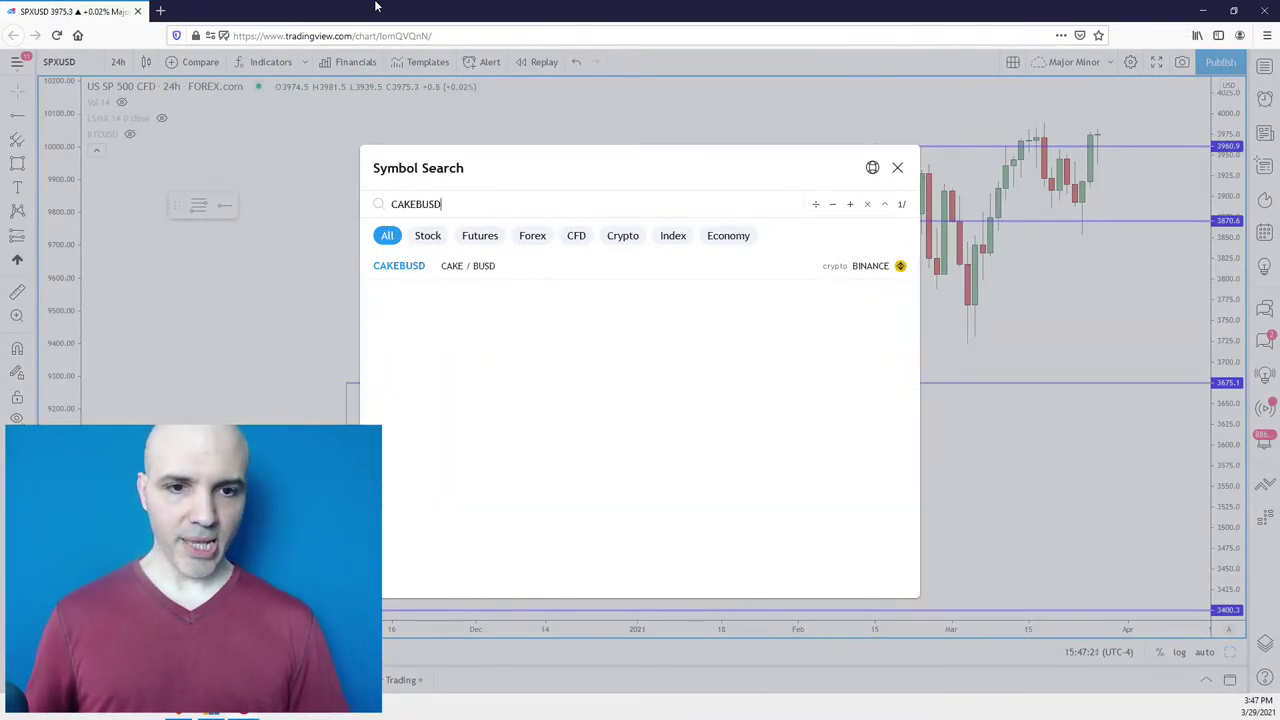
key(Return)
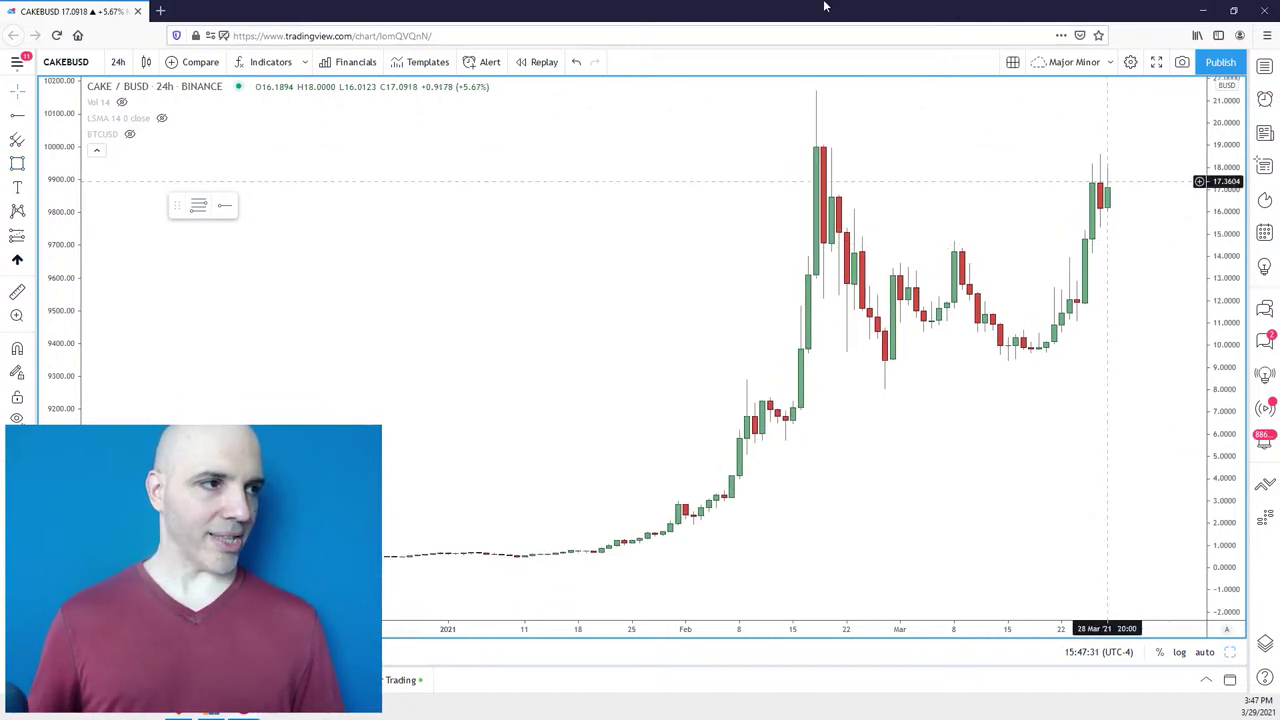
click(28, 162)
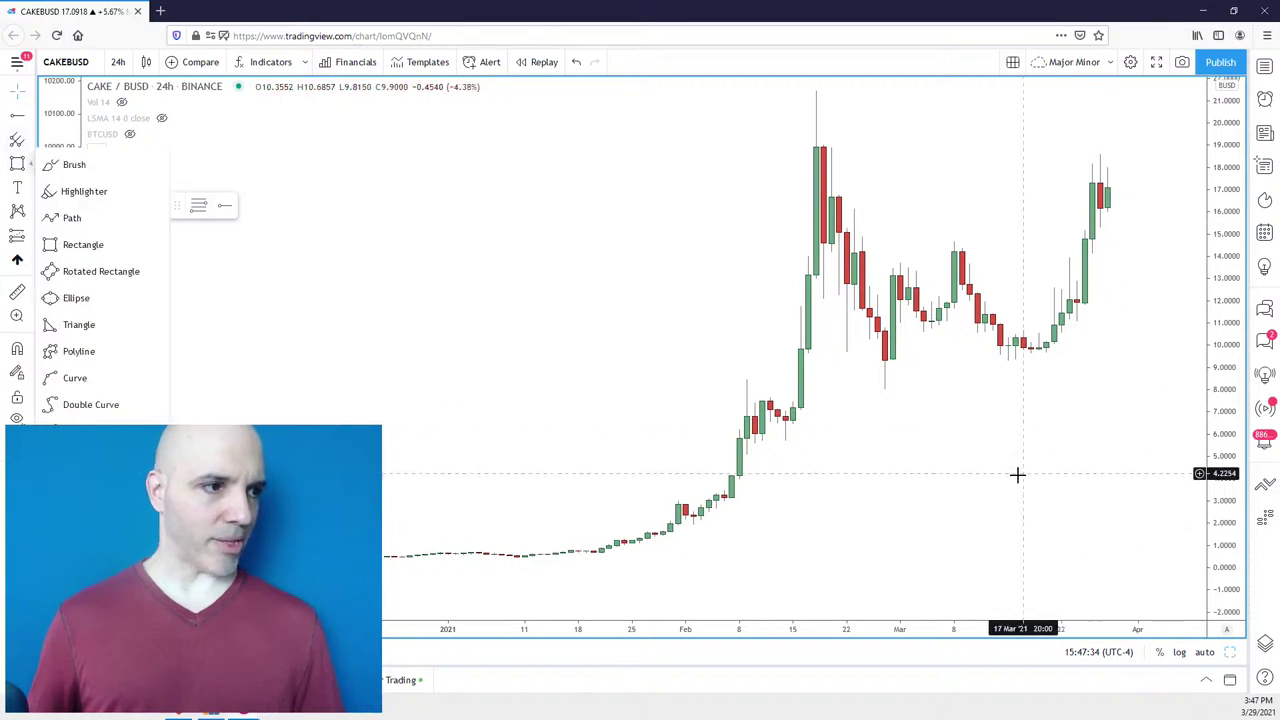
click(28, 163)
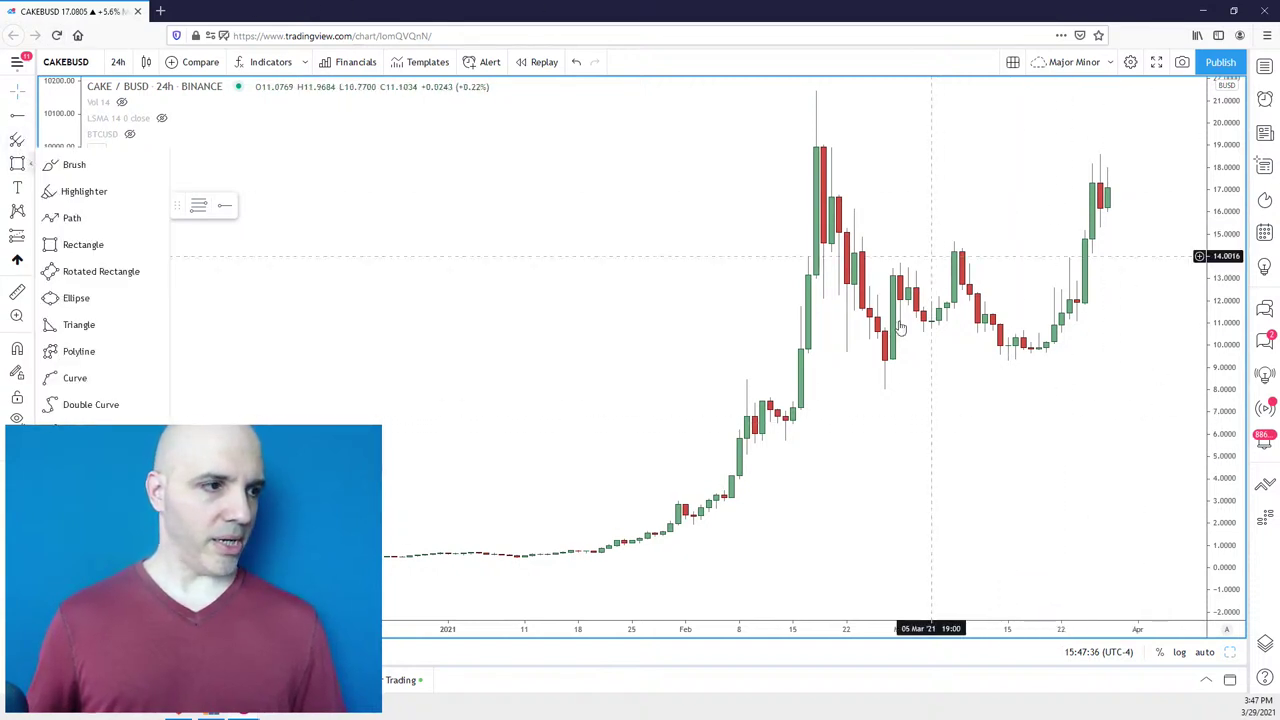
click(847, 379)
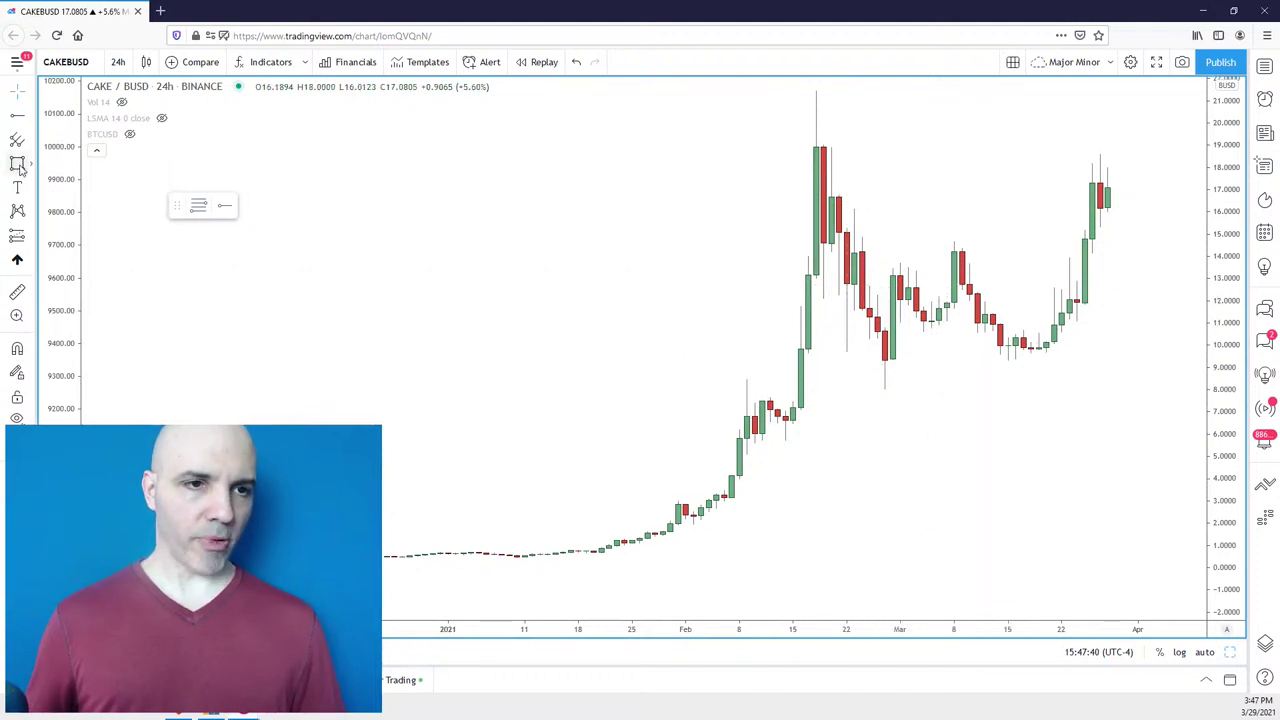
drag(725, 494, 831, 102)
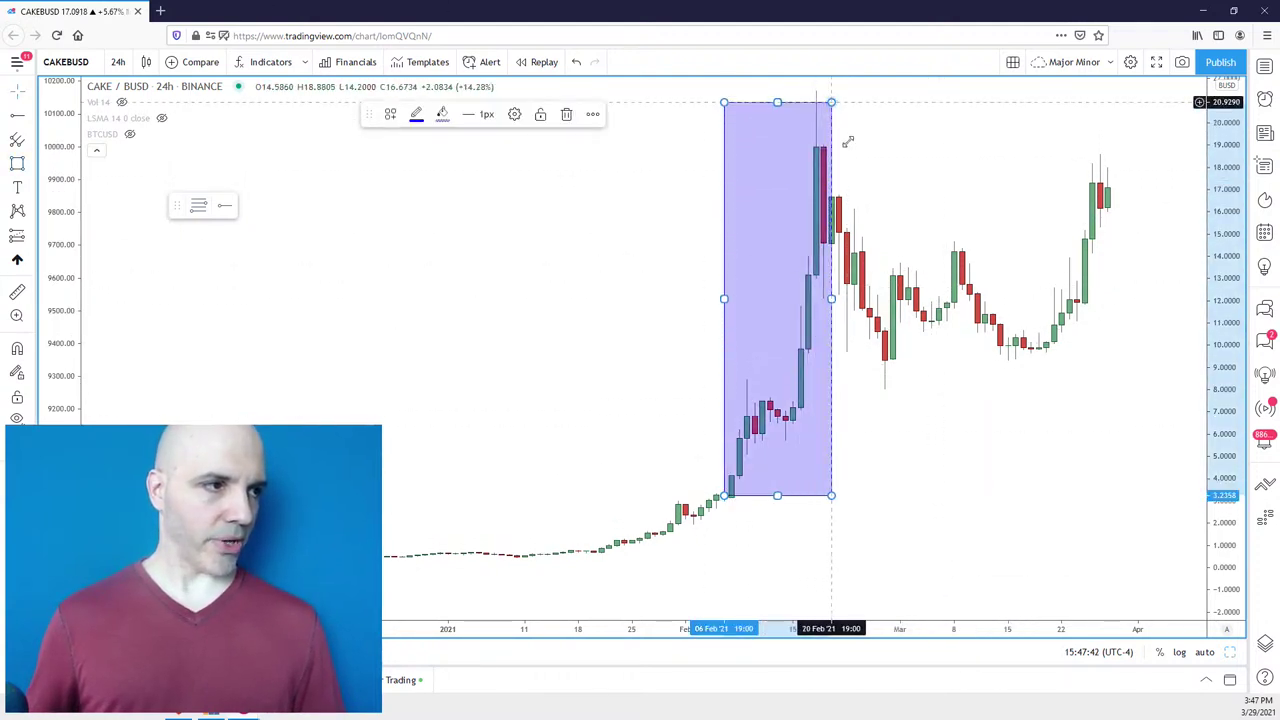
Draw a rectangle over the CAKEBUSD consolidation from 21 February to 25 March 2021, between about 16.34 and 9.00.
click(17, 163)
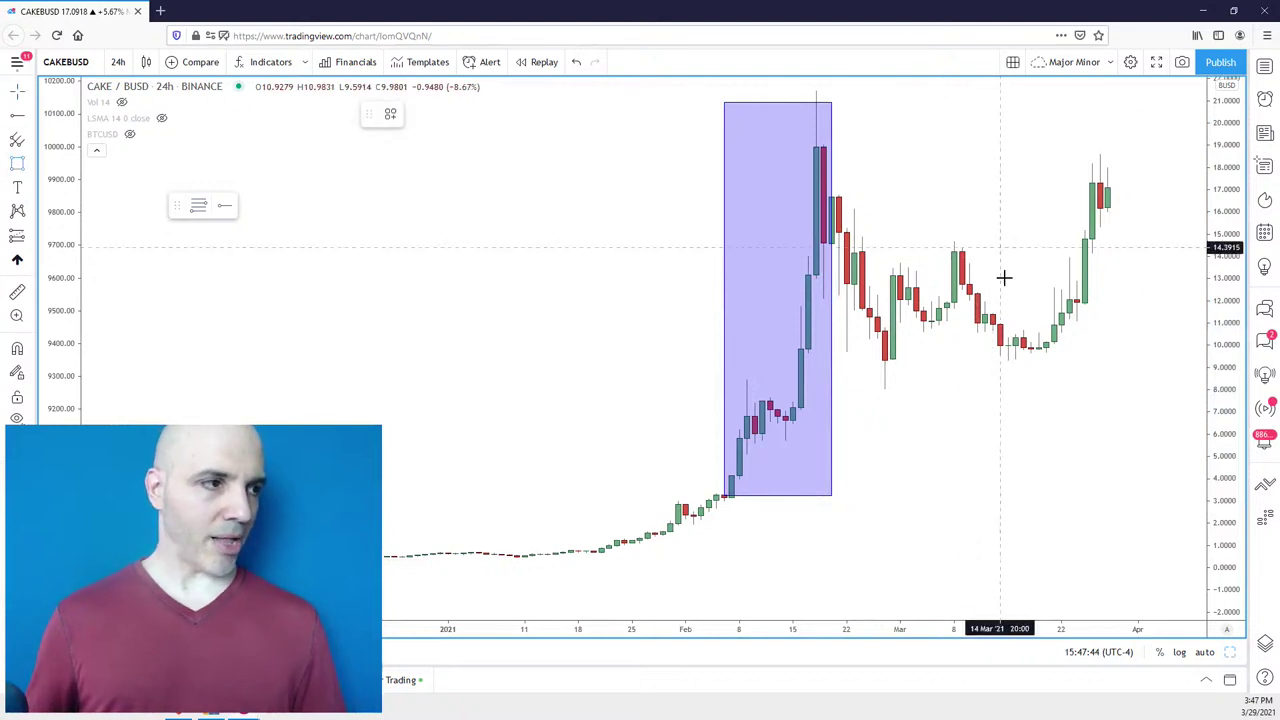
mouse_move(1085, 371)
mouse_down()
mouse_move(907, 278)
mouse_move(838, 204)
mouse_up()
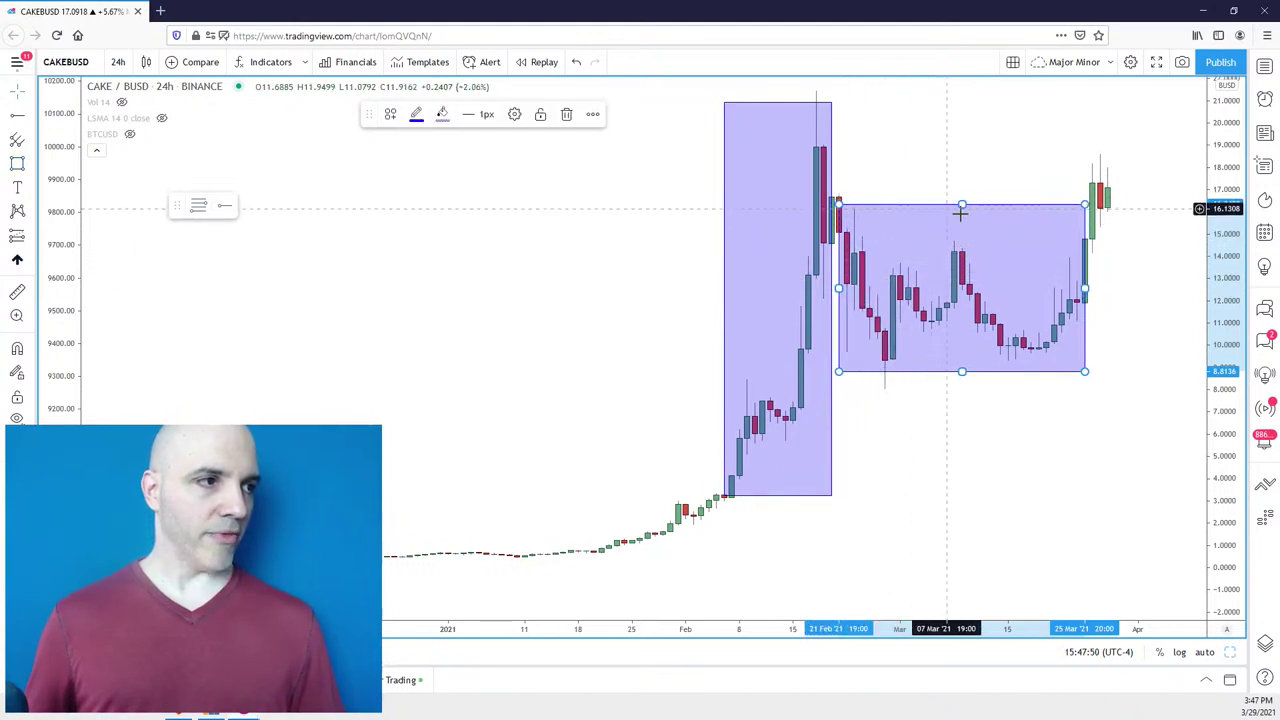
drag(961, 372, 957, 367)
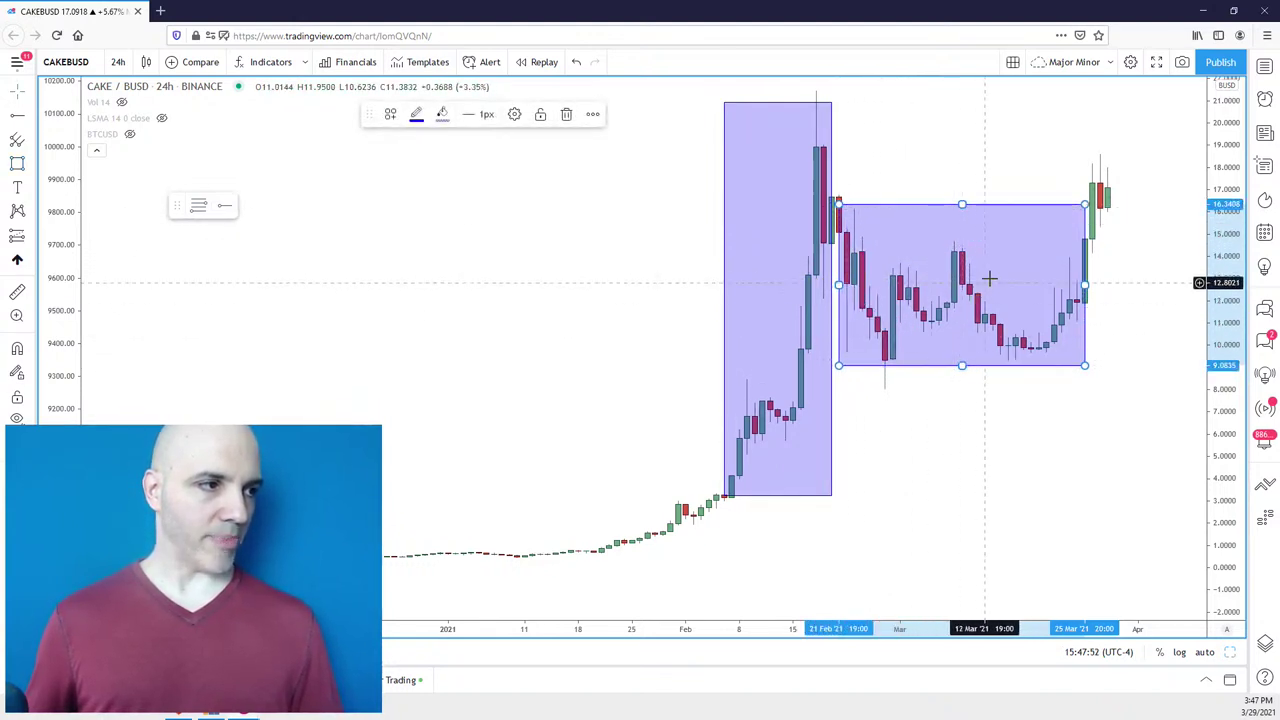
click(1146, 343)
drag(1042, 345, 1052, 345)
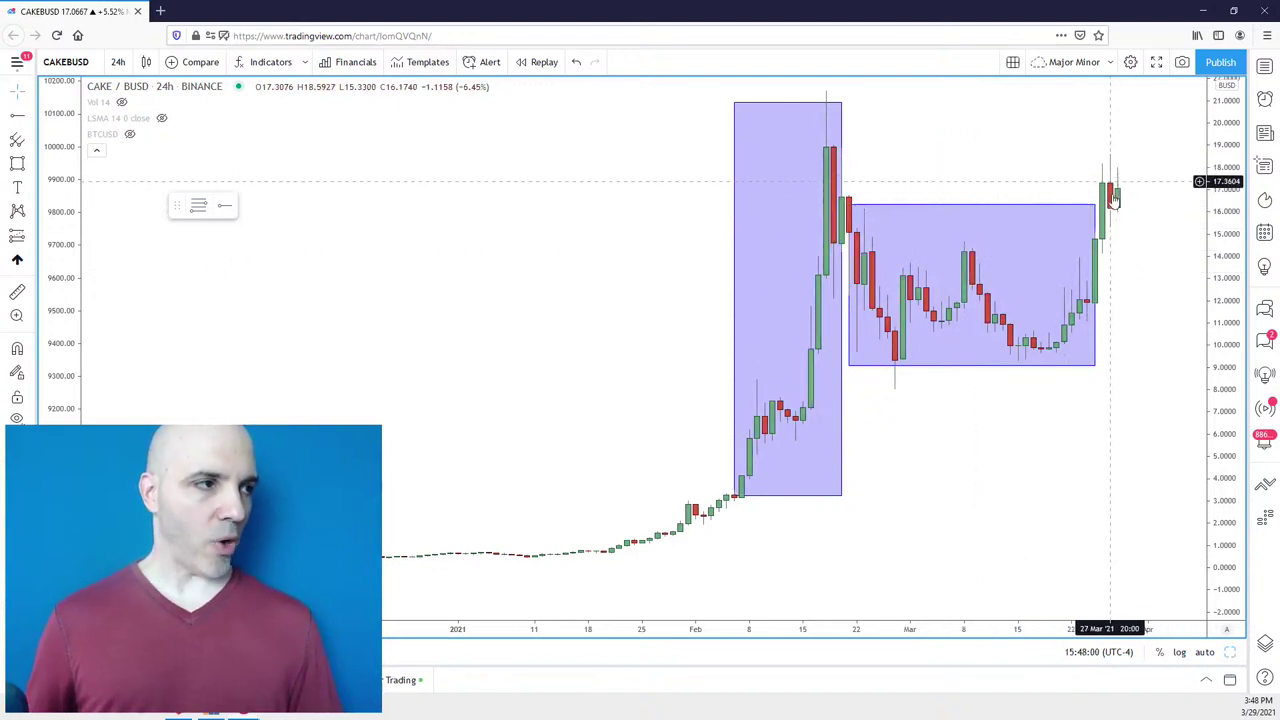
Reshape the CAKEBUSD consolidation rectangle to reach 4 April 2021 and span prices between about 14.48 and 18.5.
drag(971, 365, 971, 245)
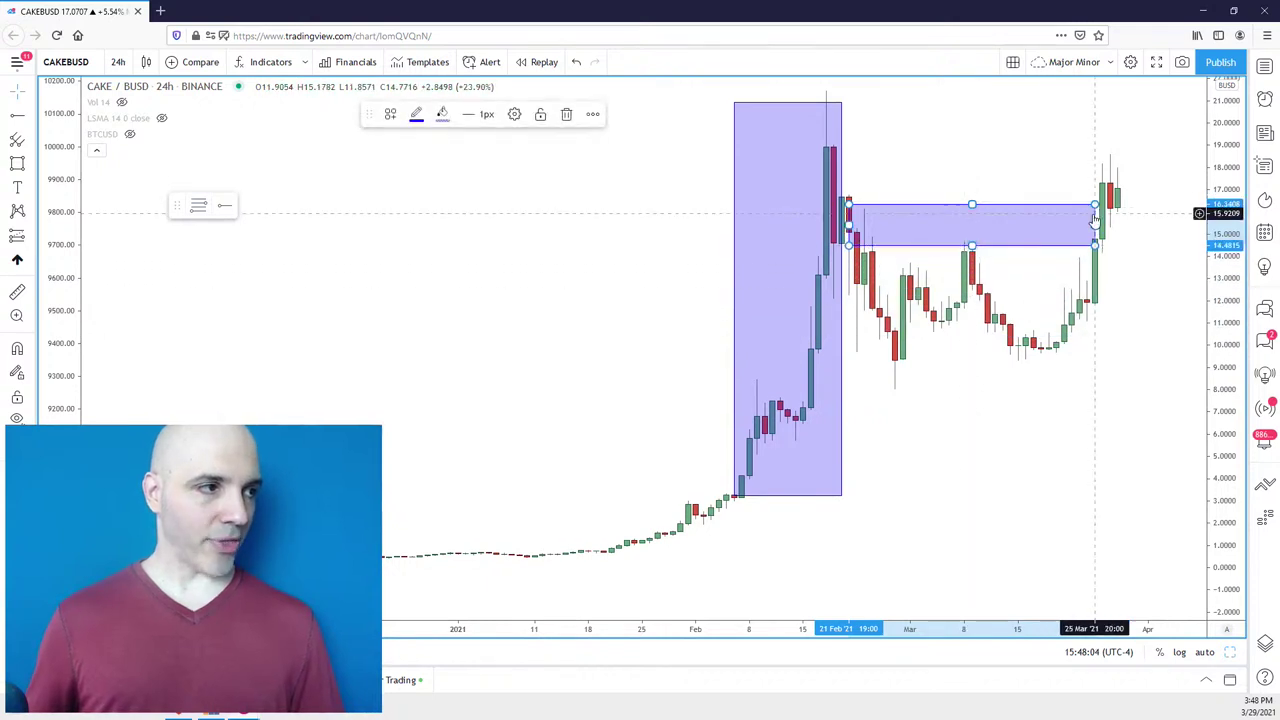
drag(1095, 225, 1171, 225)
drag(1006, 203, 1018, 160)
click(1128, 326)
scroll(1160, 320, down, 3)
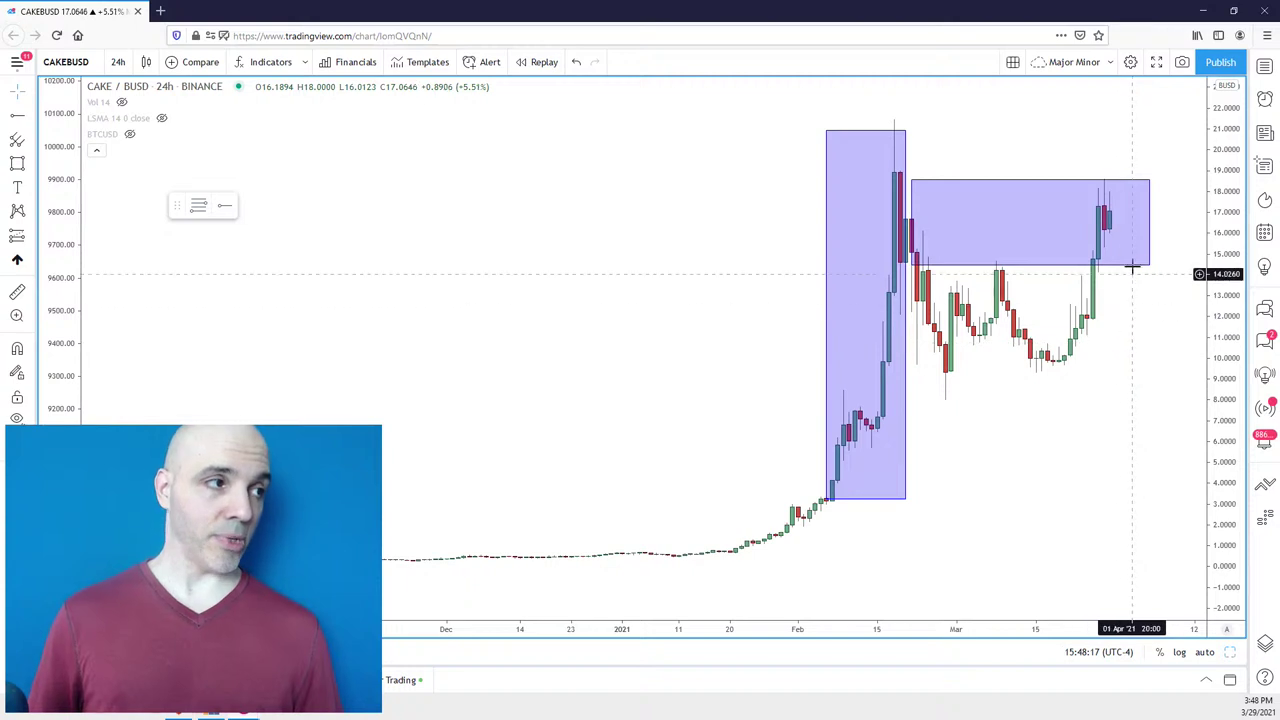
Raise and narrow the wide CAKEBUSD rectangle to cover the zone near the February peak, between about 21.06 and 18.09.
scroll(1131, 269, up, 1)
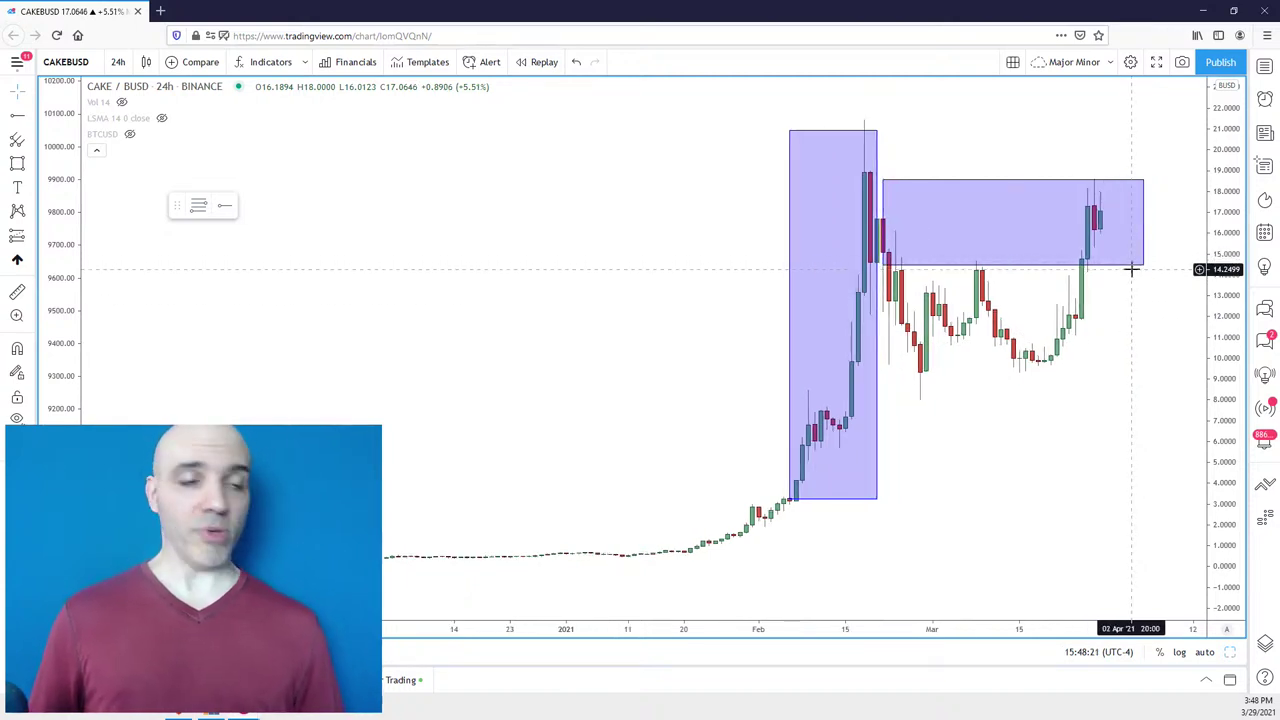
scroll(1131, 269, up, 1)
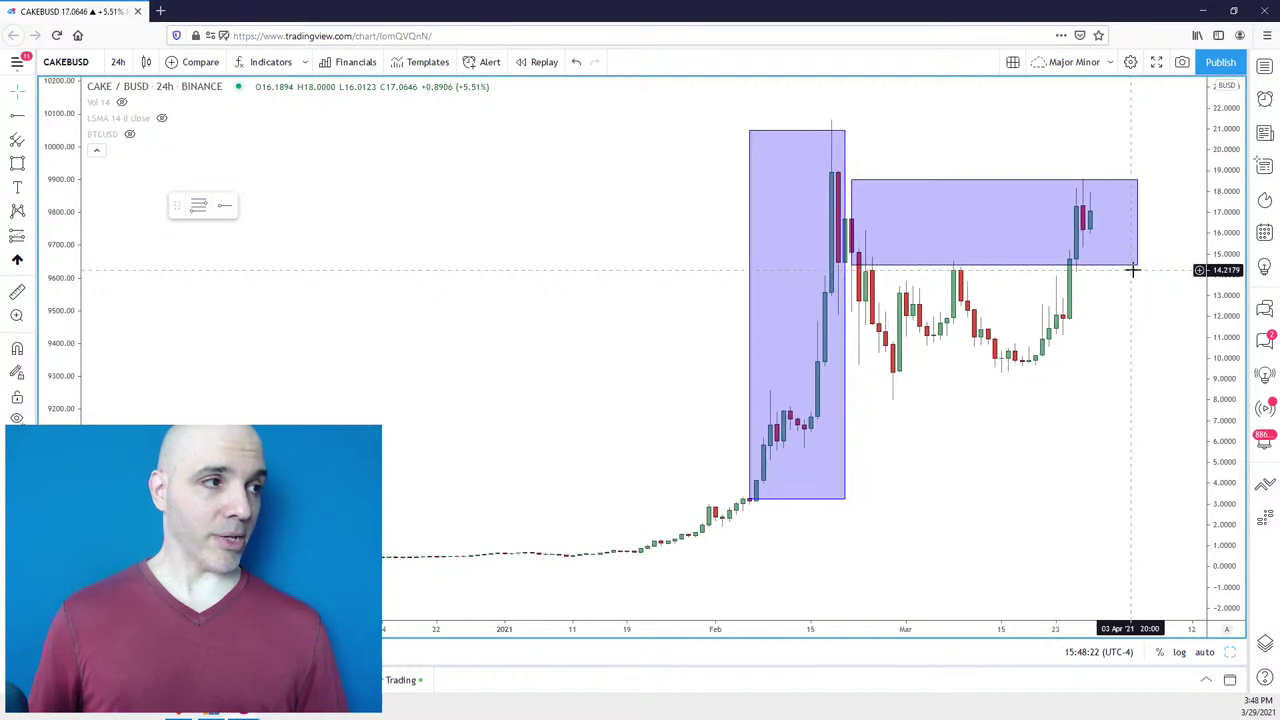
click(1098, 182)
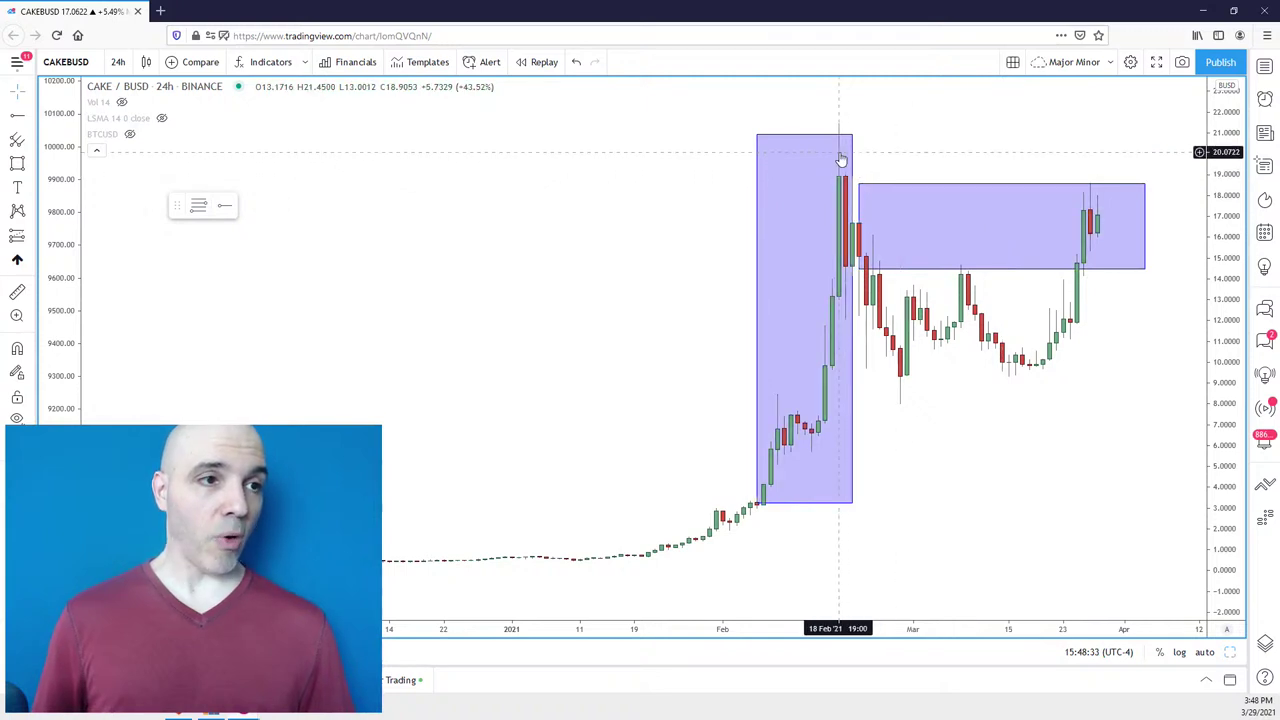
mouse_move(1001, 268)
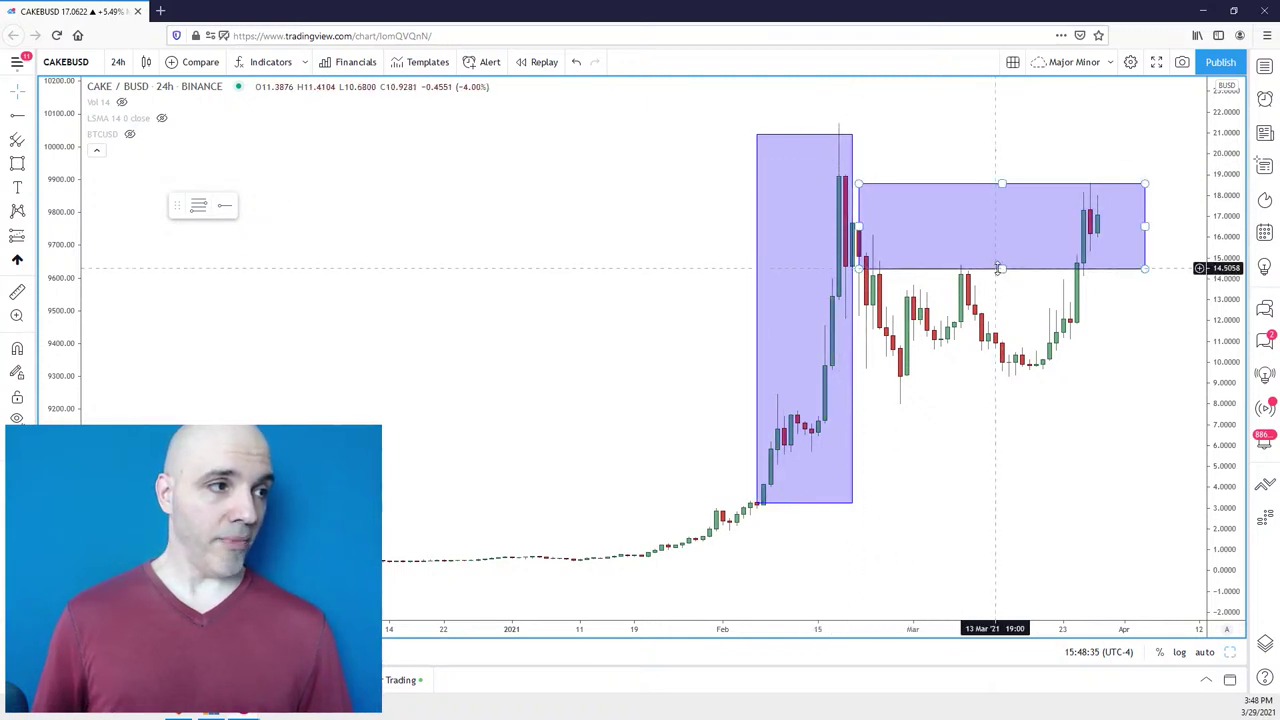
drag(1001, 268, 1006, 131)
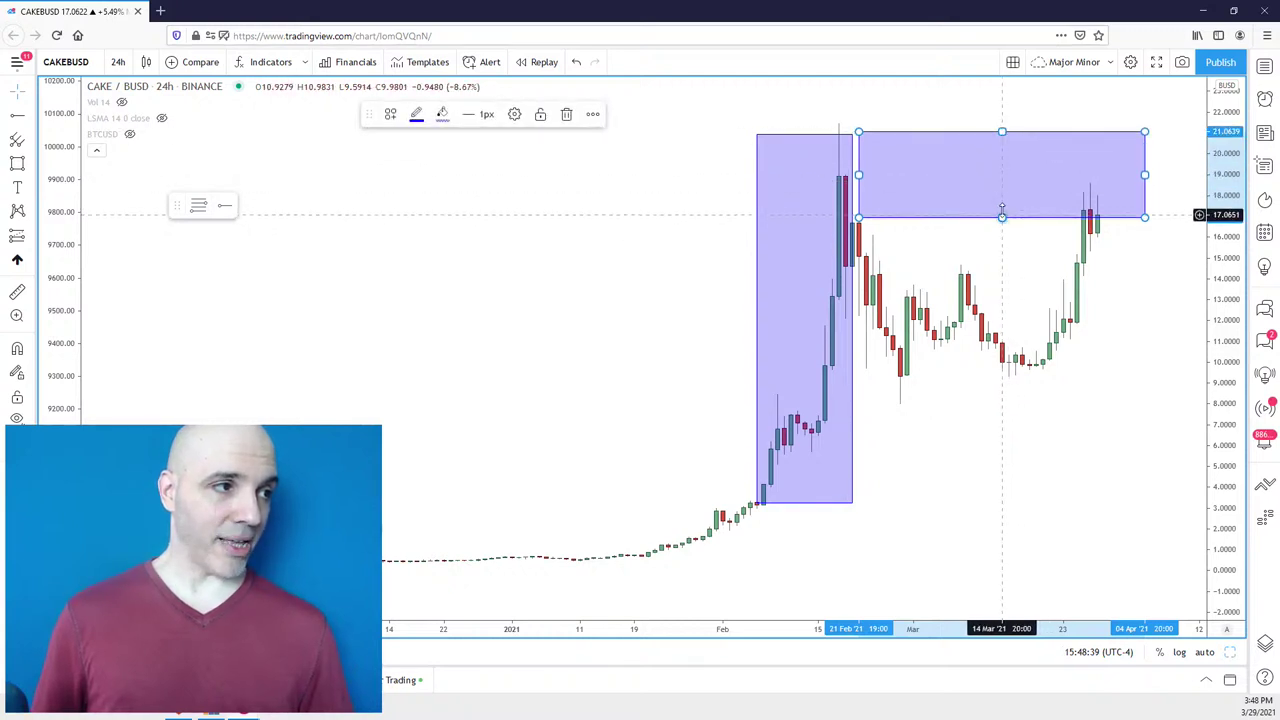
drag(1001, 215, 1001, 193)
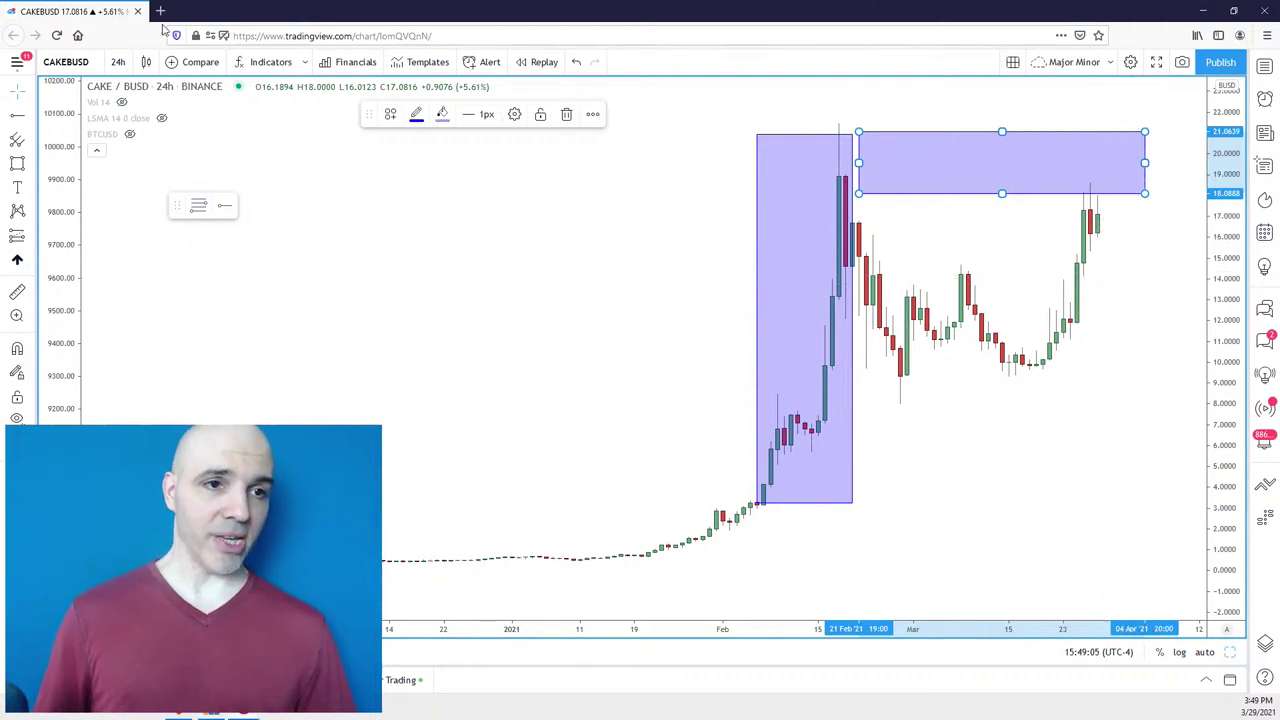
click(1174, 291)
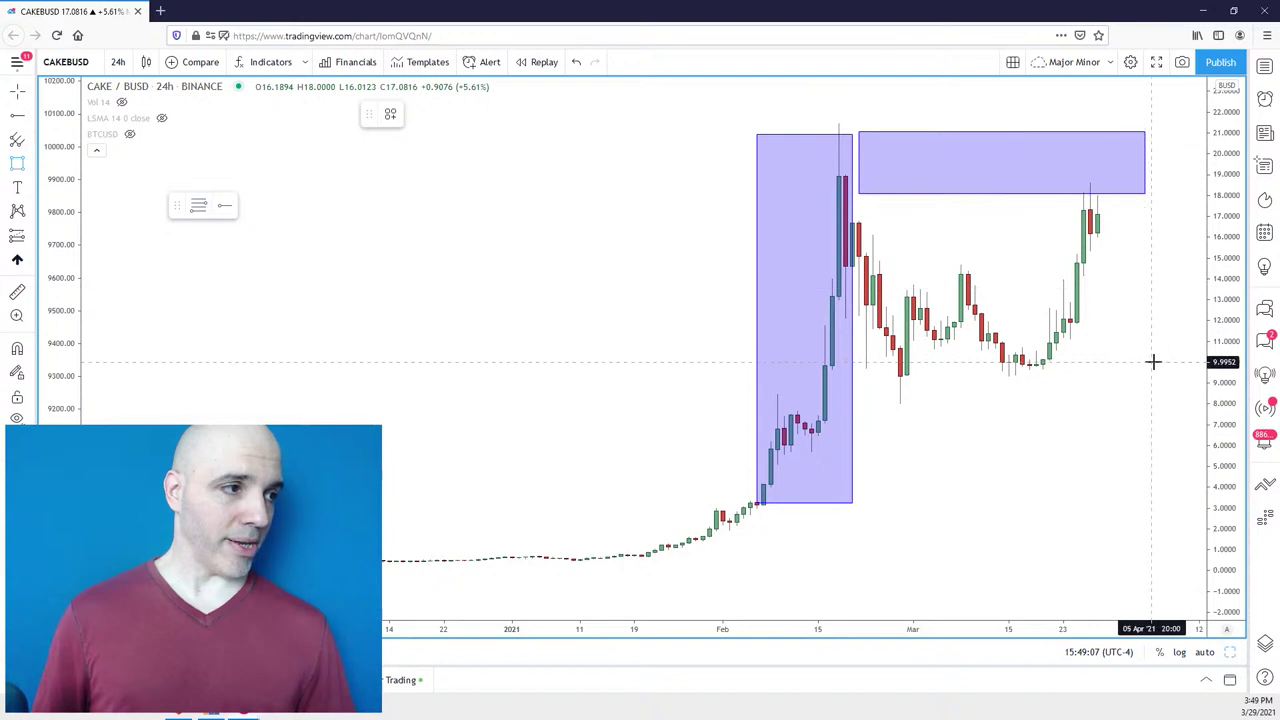
Draw a rectangle over the CAKEBUSD March base from 4 March to 8 April 2021, between about 9.77 and 11.91.
drag(1172, 366, 988, 332)
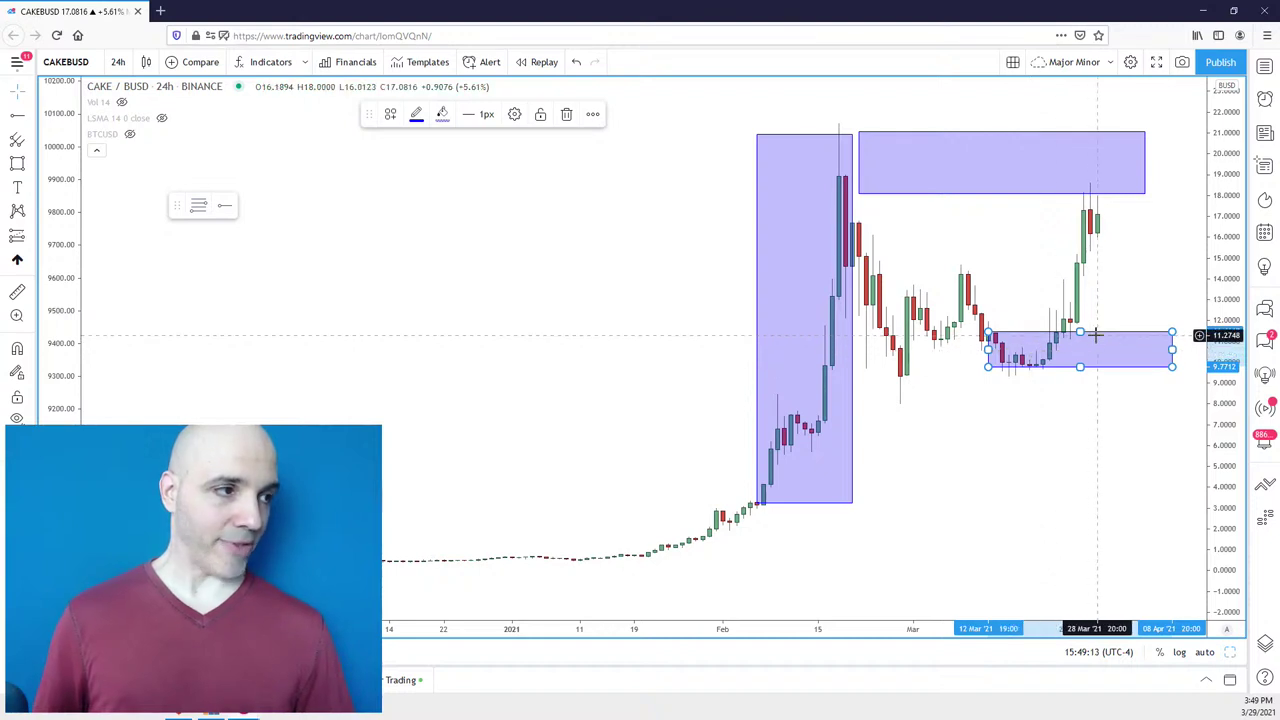
drag(1080, 332, 1080, 322)
drag(988, 343, 934, 344)
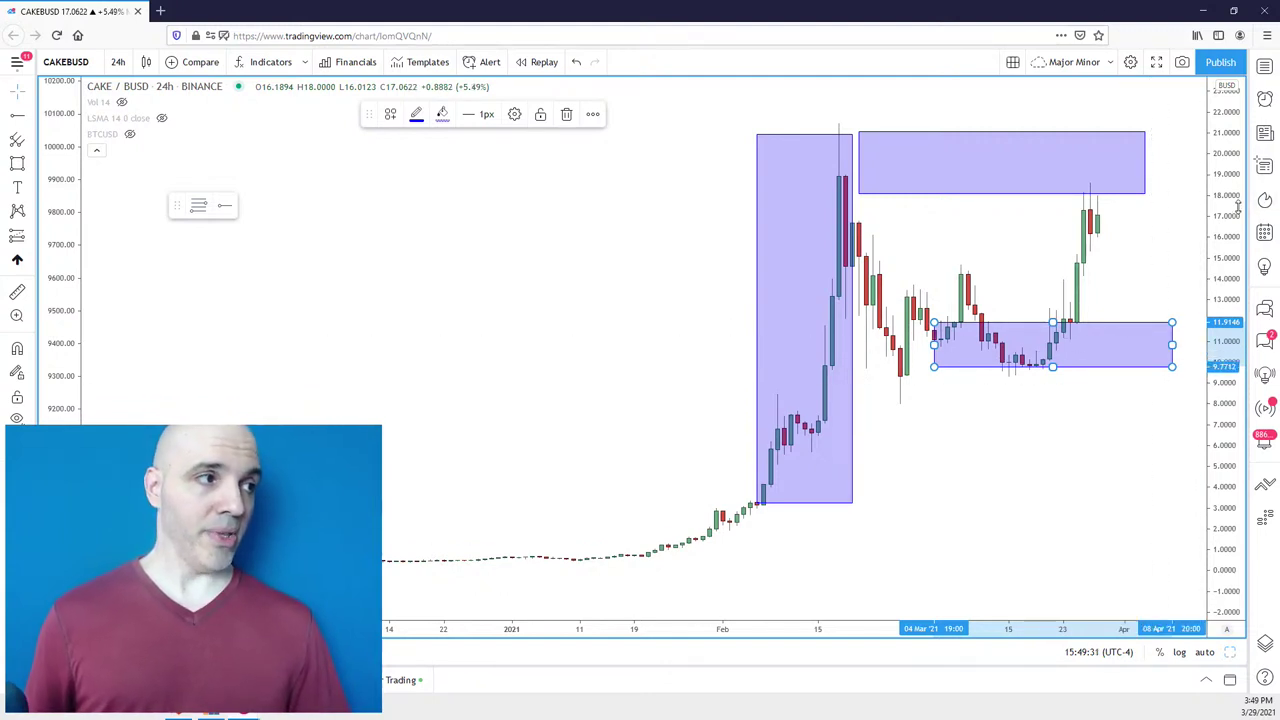
Examine the CAKEBUSD price action between the February peak zone and the March support zone.
drag(1160, 255, 1153, 302)
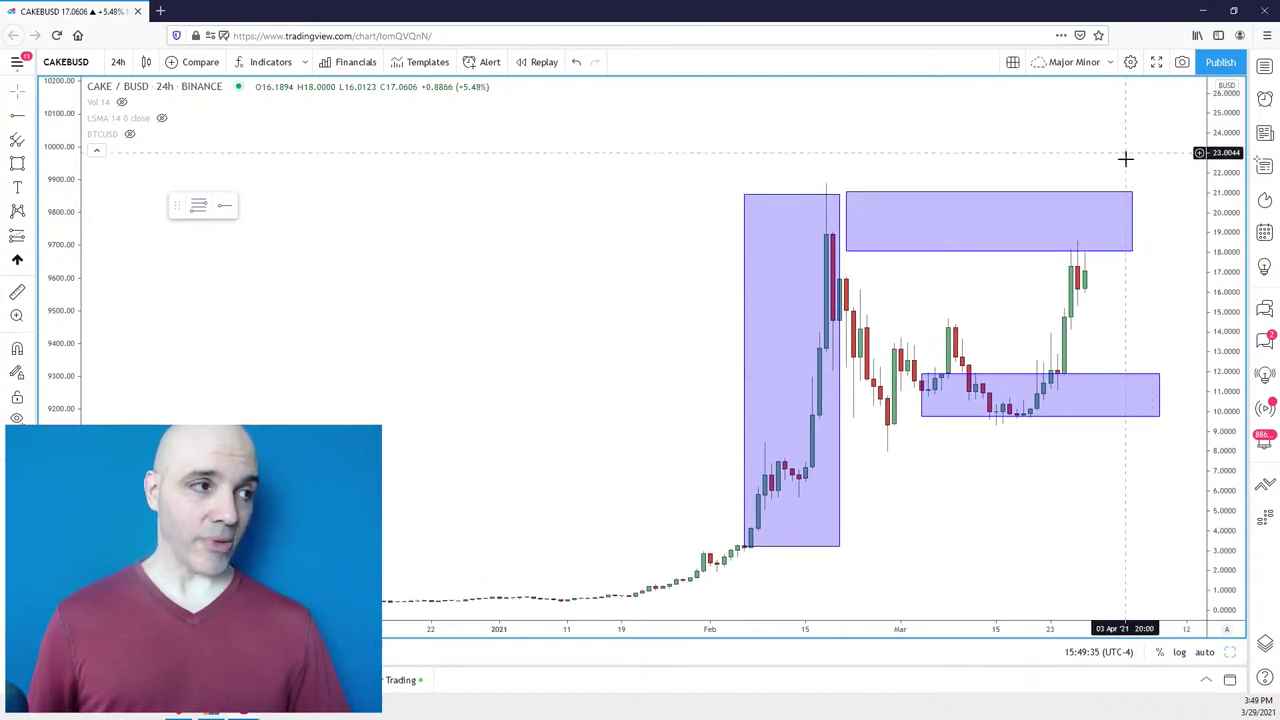
drag(1125, 291, 1133, 289)
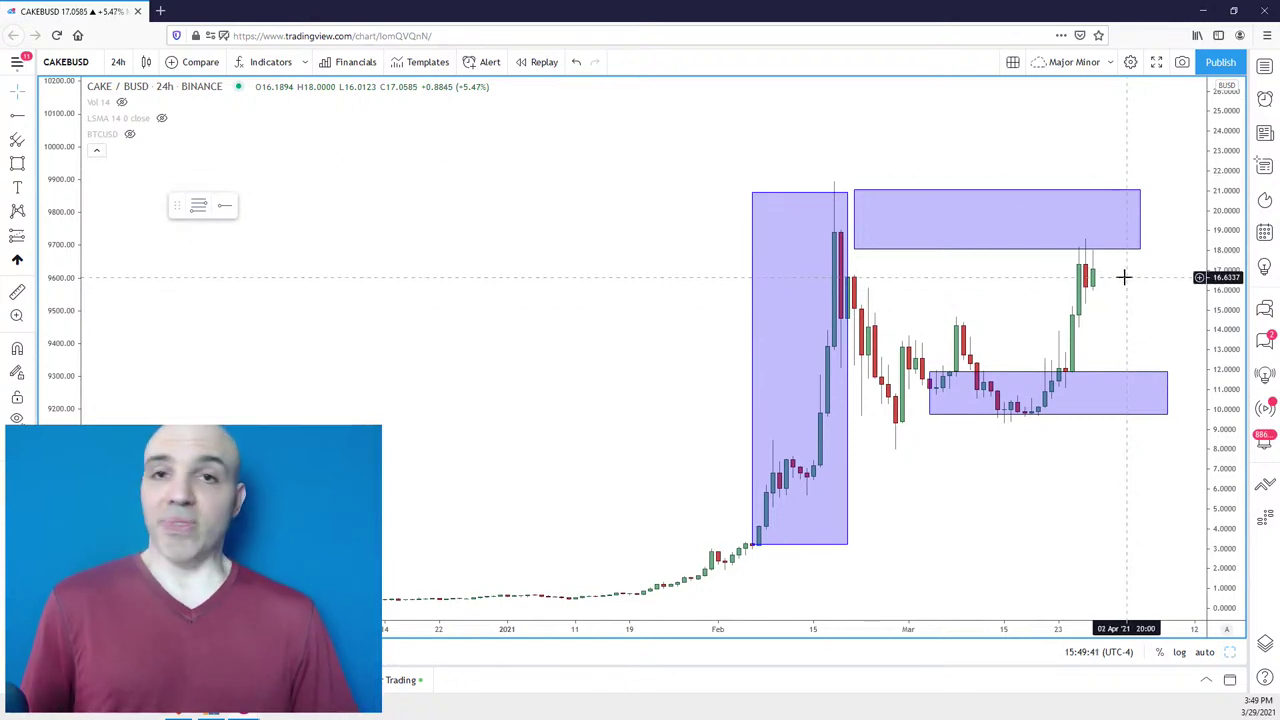
scroll(1123, 277, up, 1)
scroll(1111, 271, down, 1)
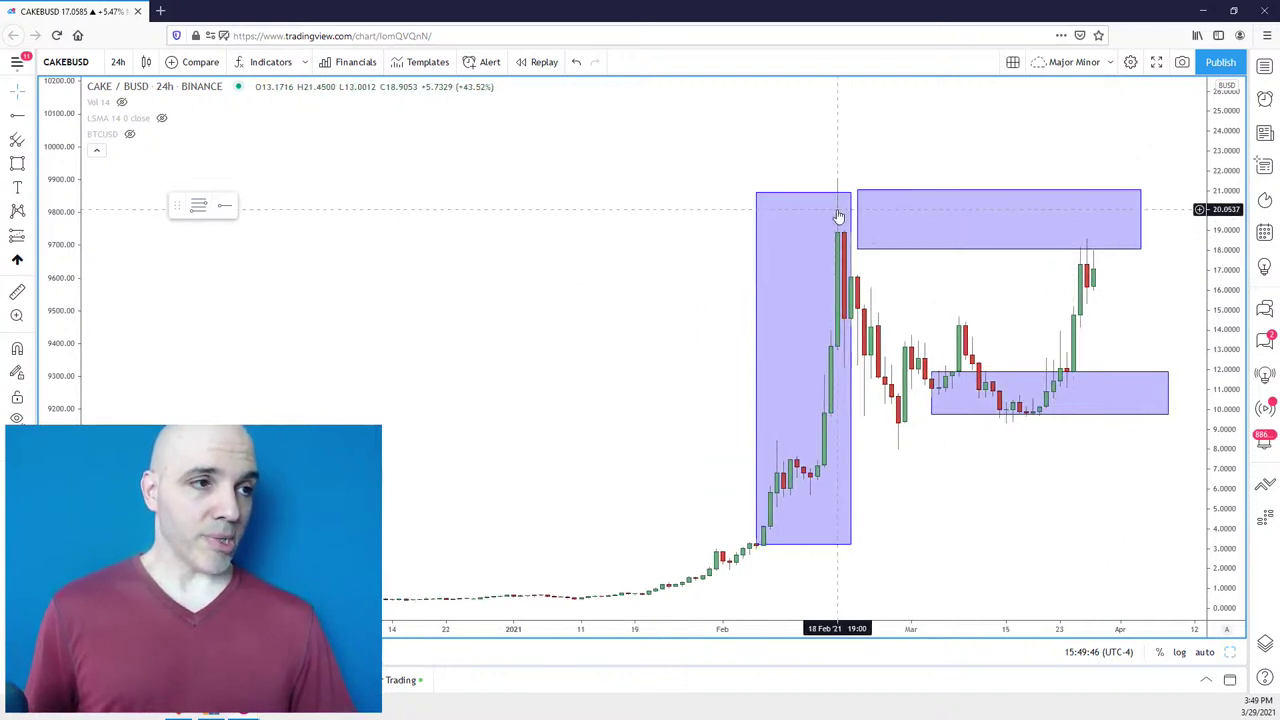
click(1110, 197)
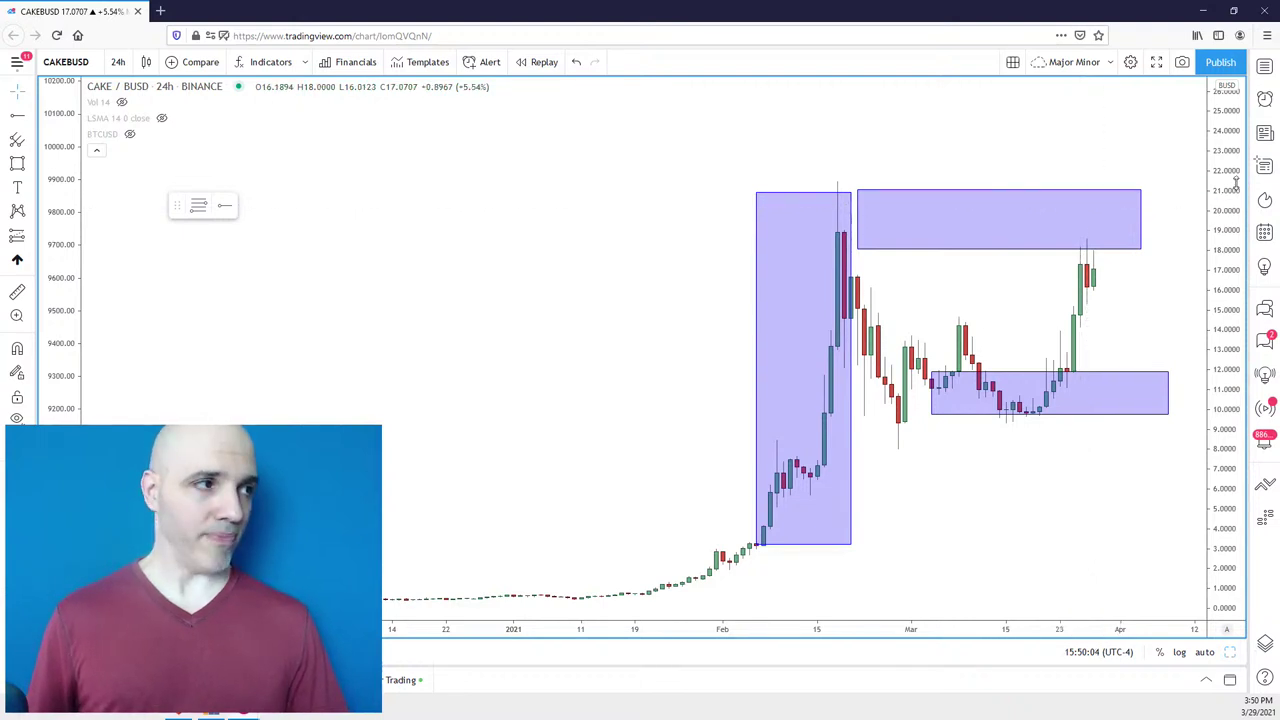
drag(1161, 271, 1156, 260)
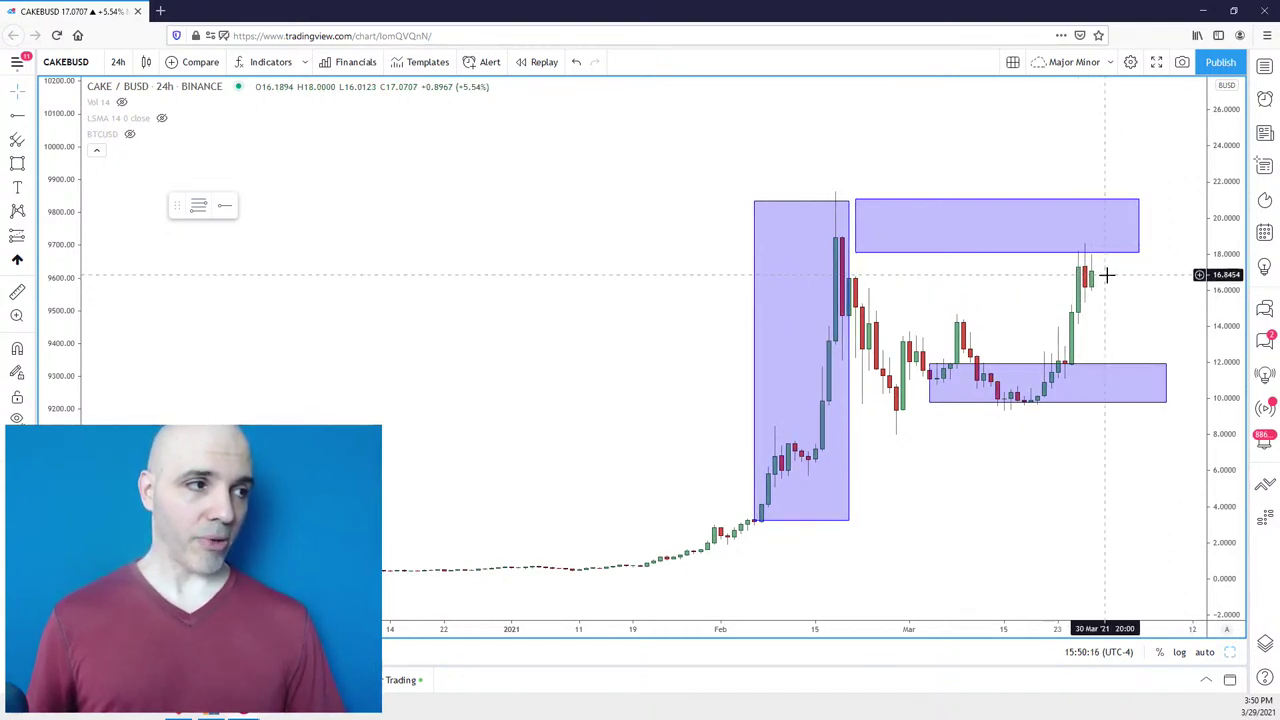
scroll(1107, 274, up, 2)
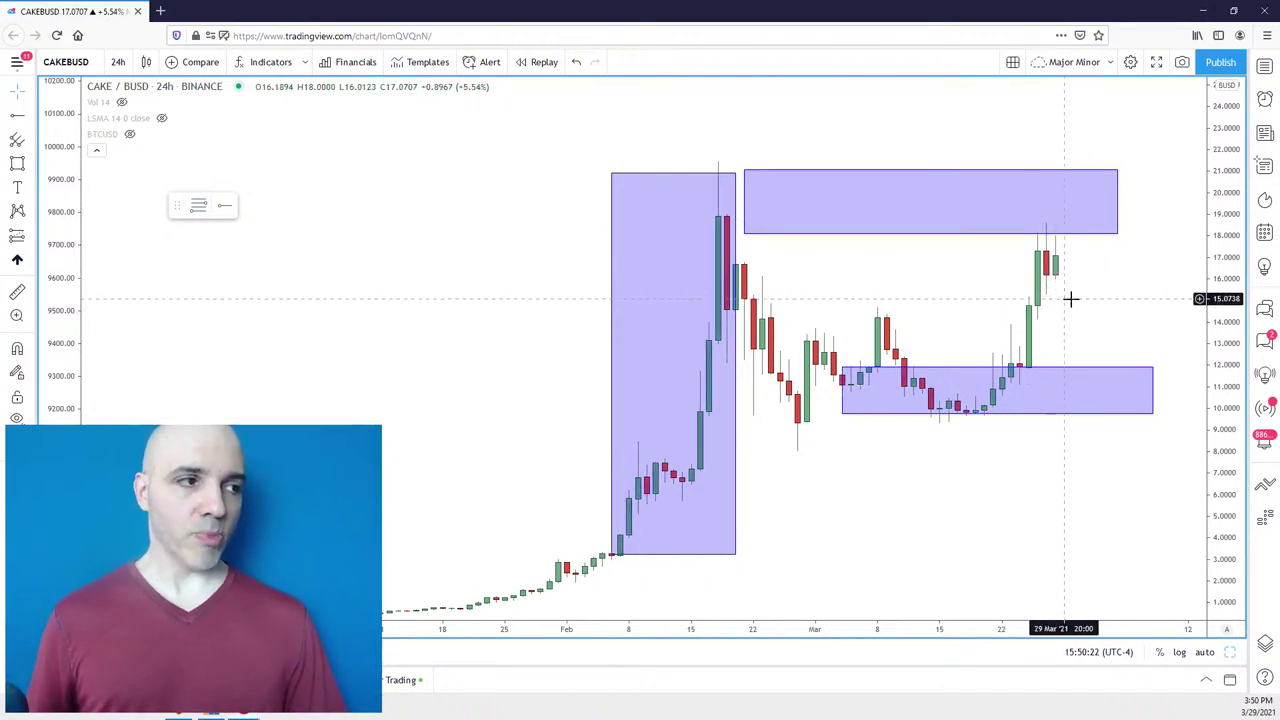
drag(1065, 298, 1091, 297)
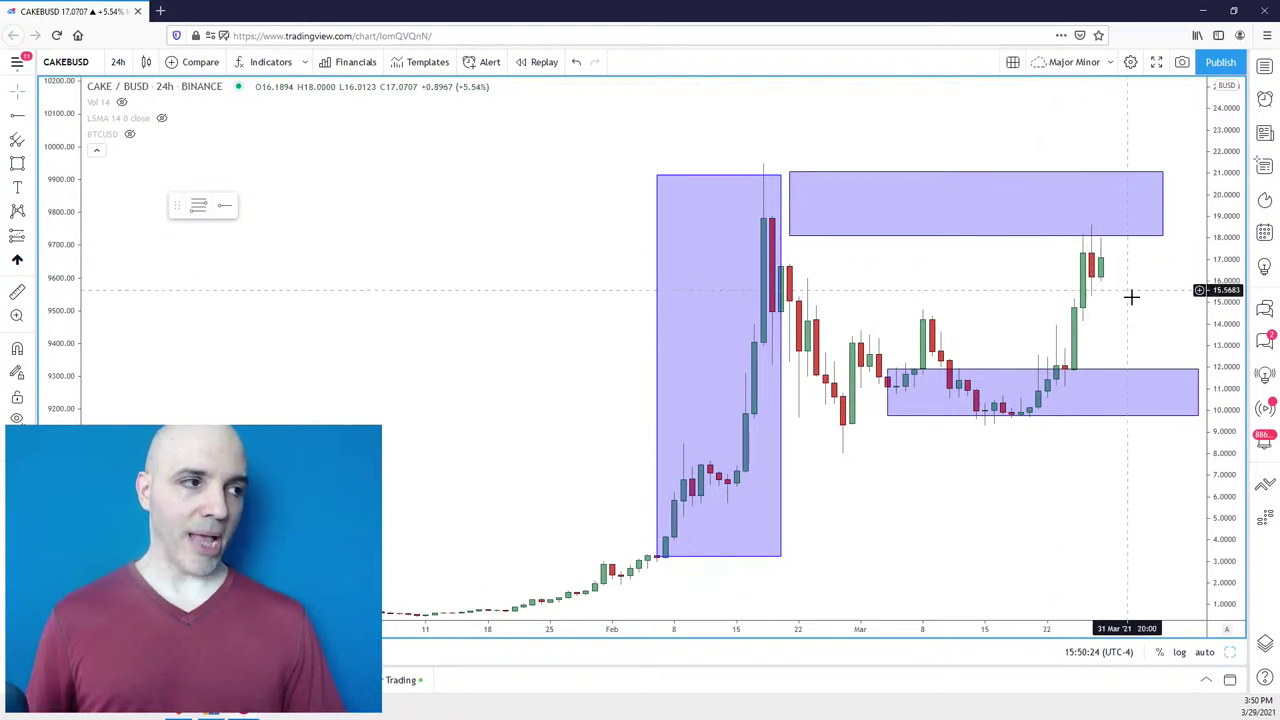
drag(1131, 334, 1111, 300)
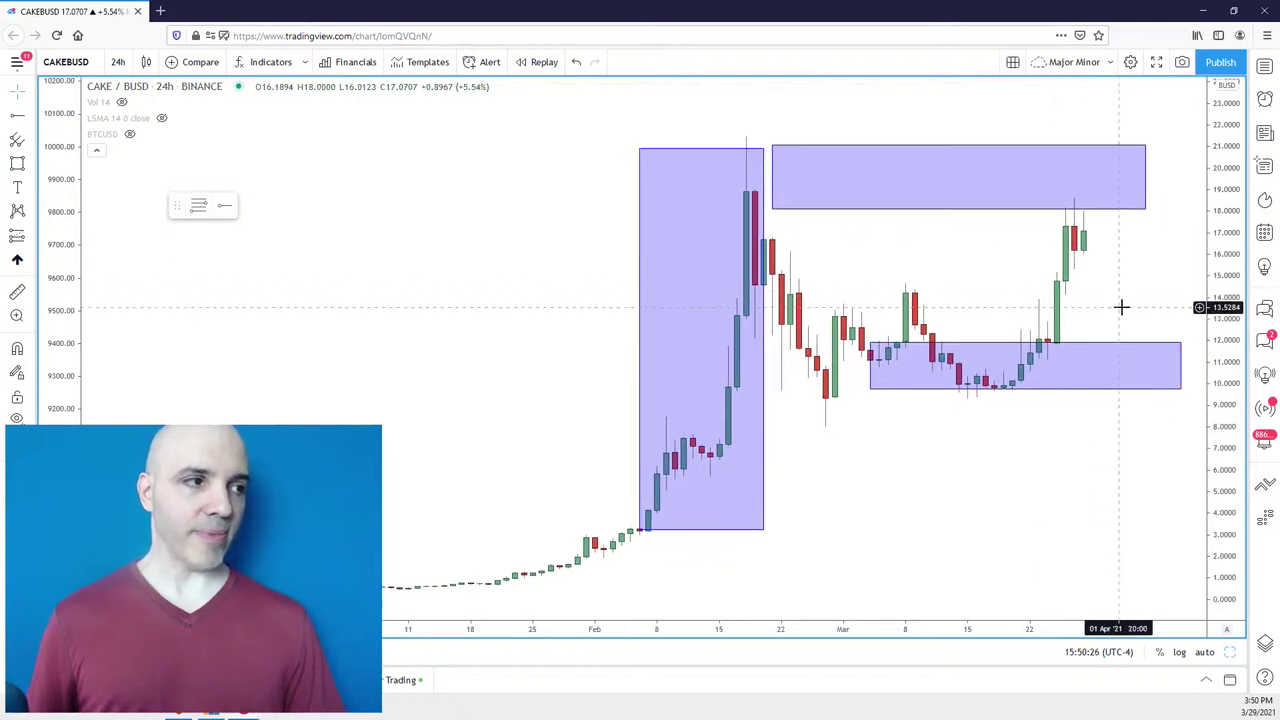
scroll(1120, 305, down, 1)
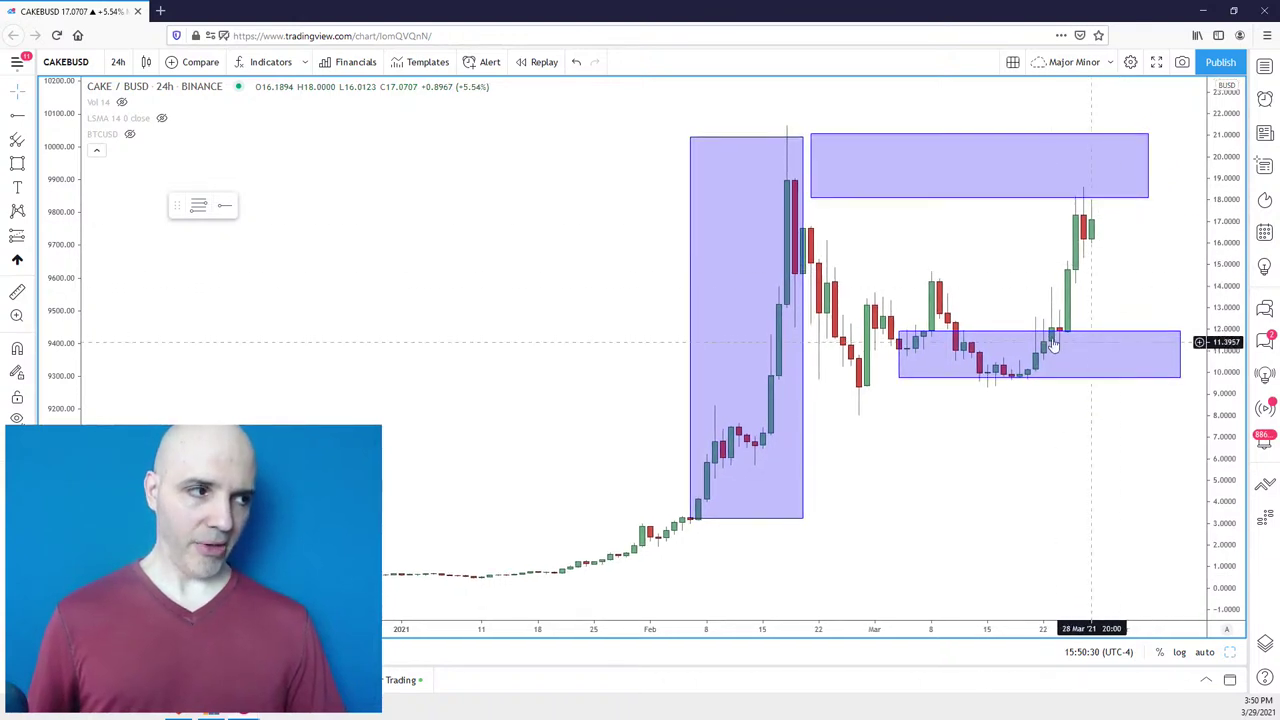
click(1037, 378)
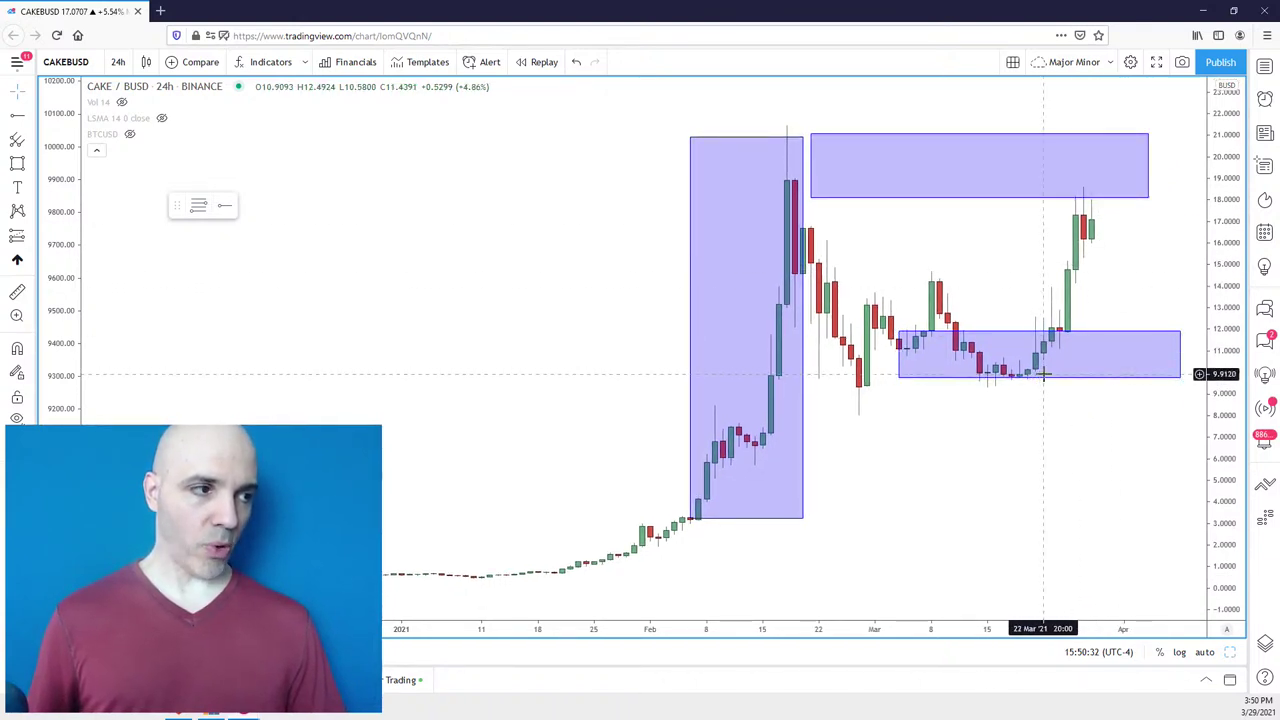
drag(1075, 403, 1075, 393)
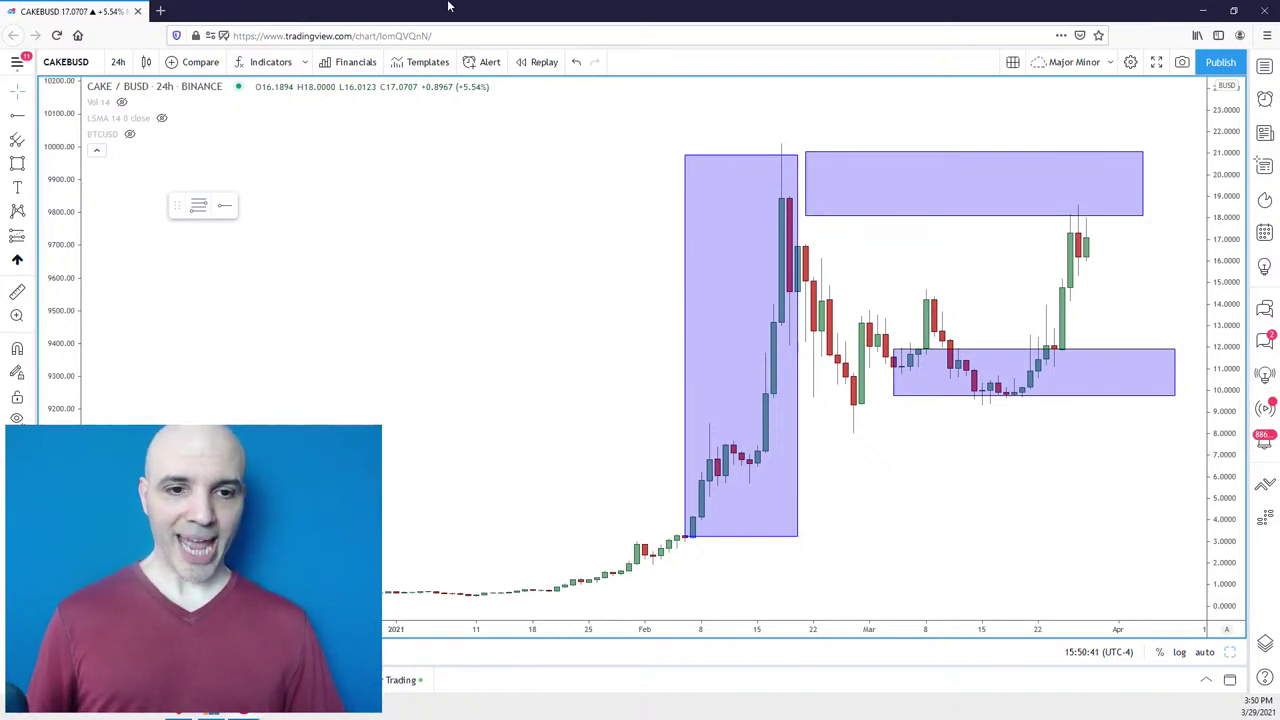
Load the CAKEUSDT chart from Binance.
text(CAKE)
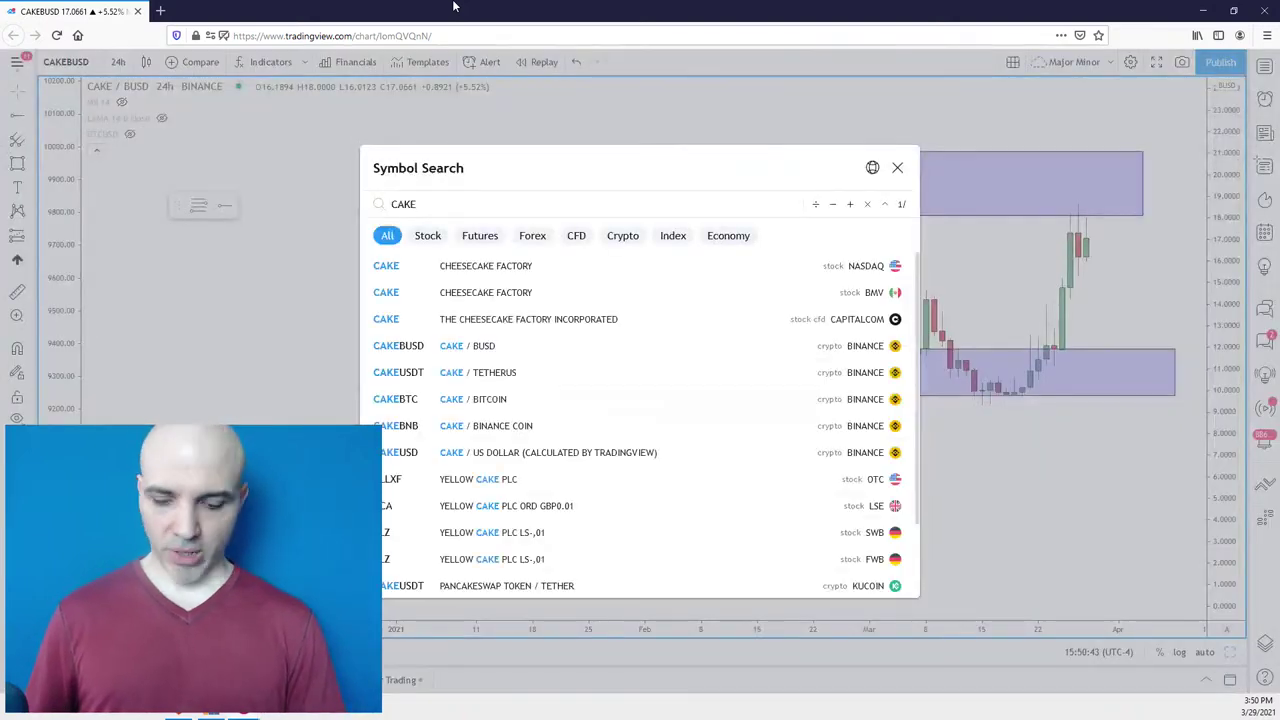
text(USDT)
key(Return)
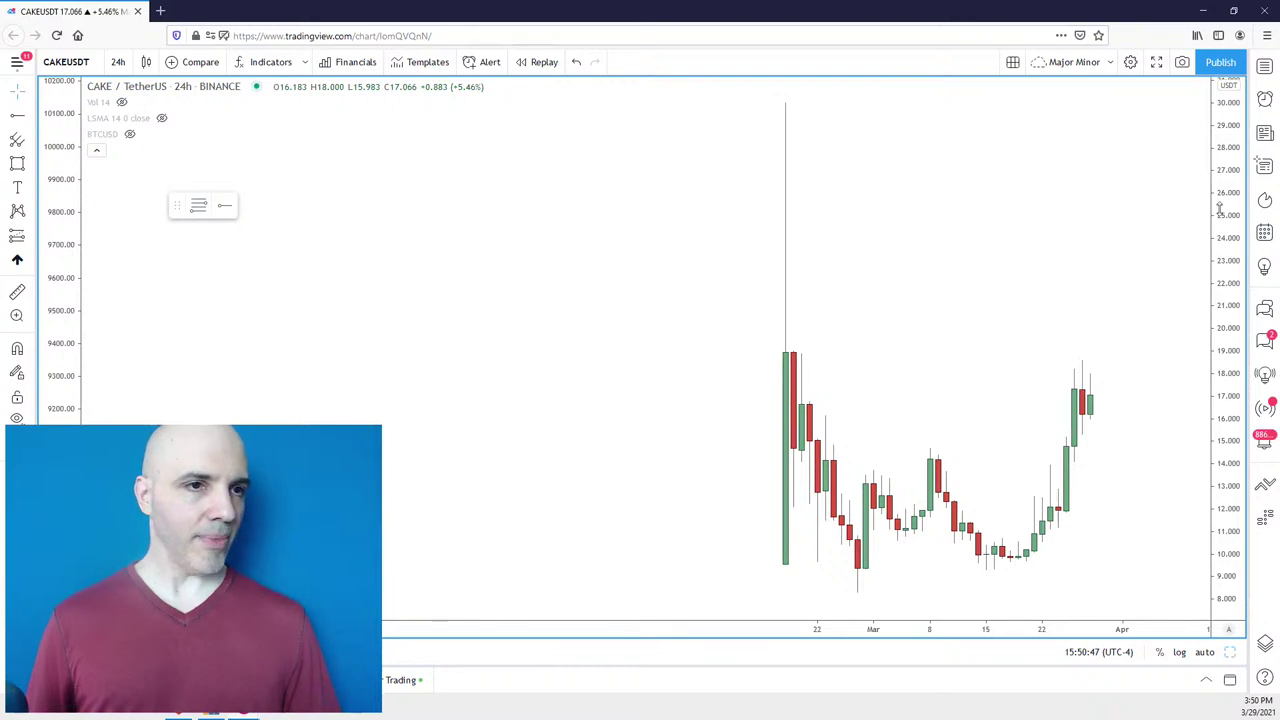
Draw a large rectangle around the CAKEUSDT trading range from 18 February to 6 April 2021, between about 9.51 and 19.58.
drag(1236, 238, 1237, 285)
scroll(1171, 334, up, 2)
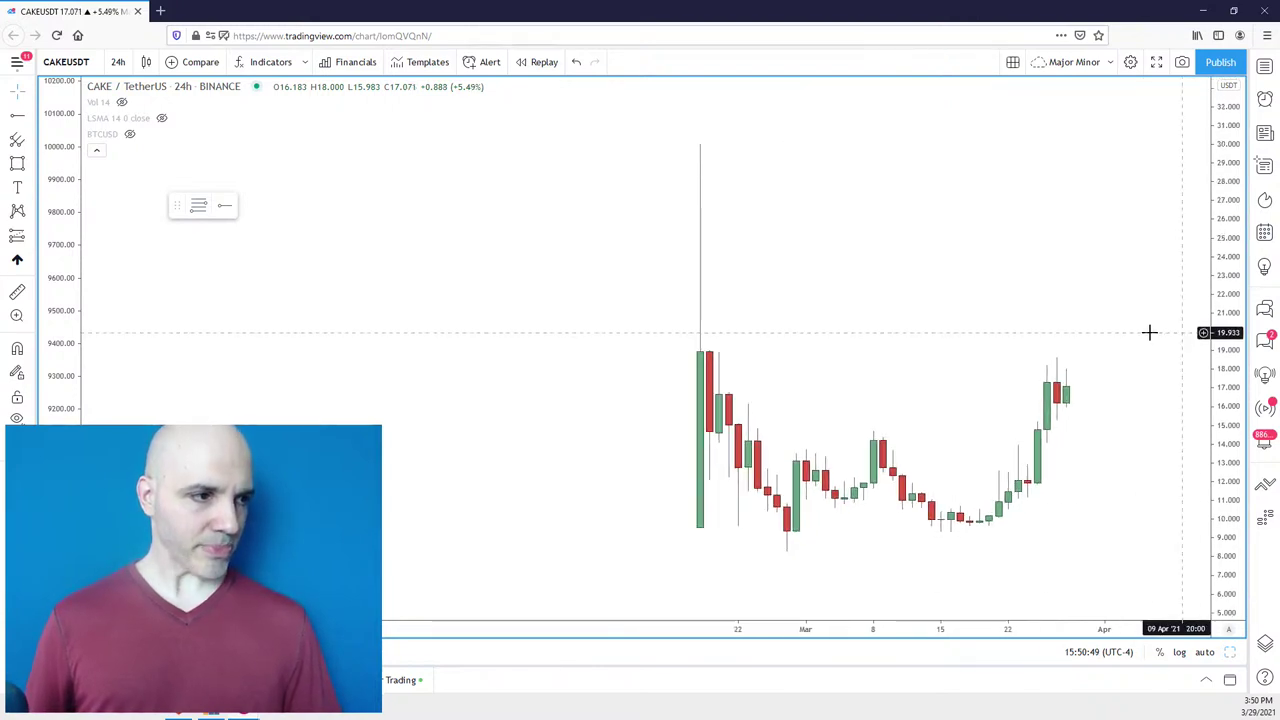
scroll(1137, 286, up, 2)
scroll(1126, 234, down, 2)
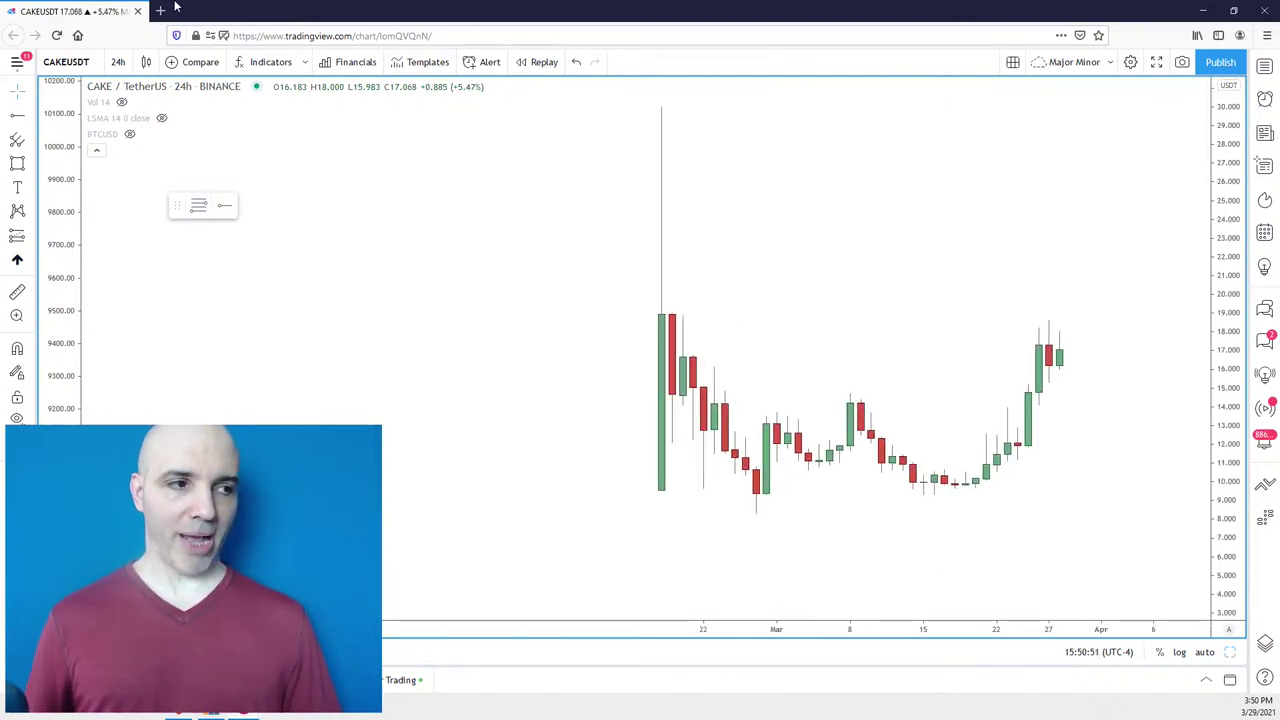
click(17, 163)
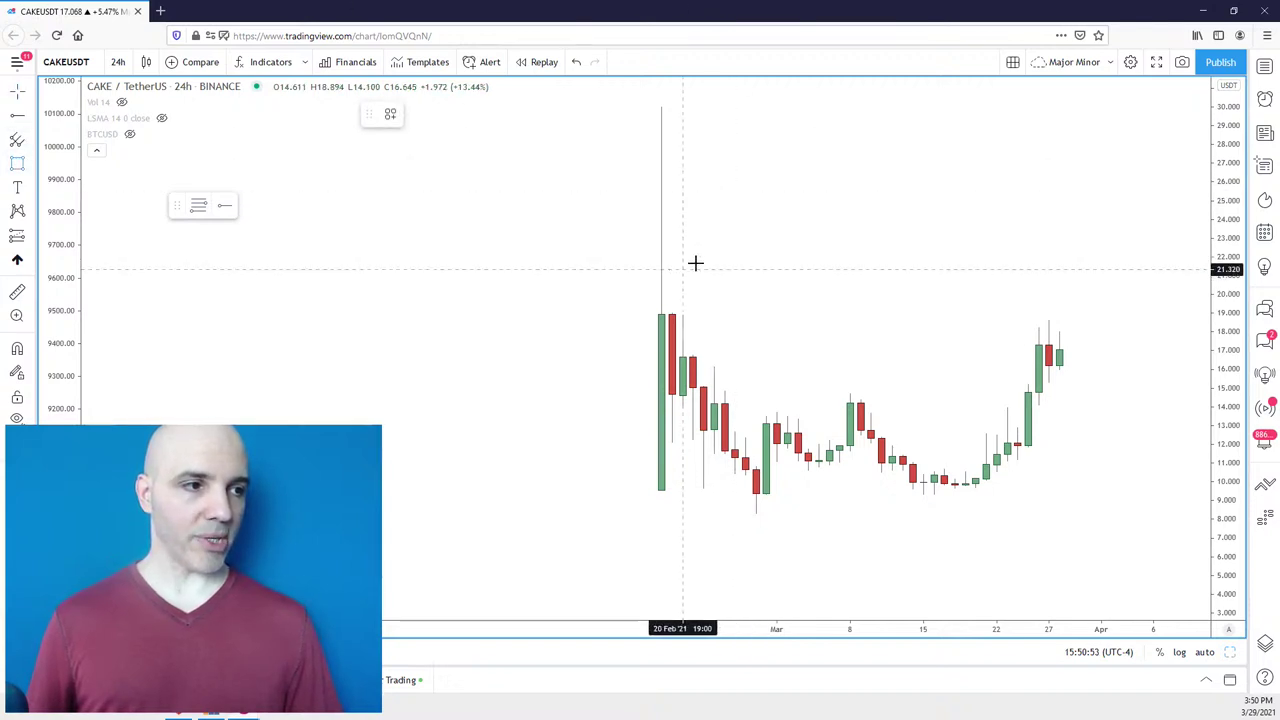
click(1153, 490)
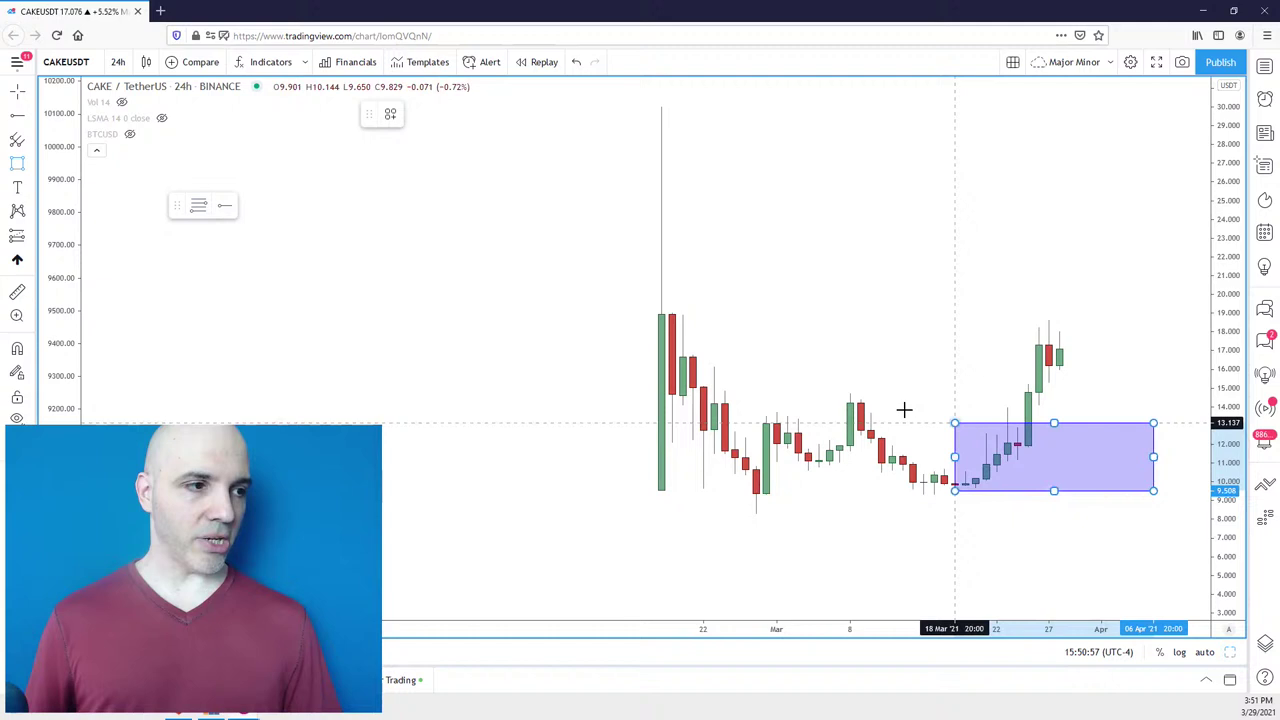
click(660, 302)
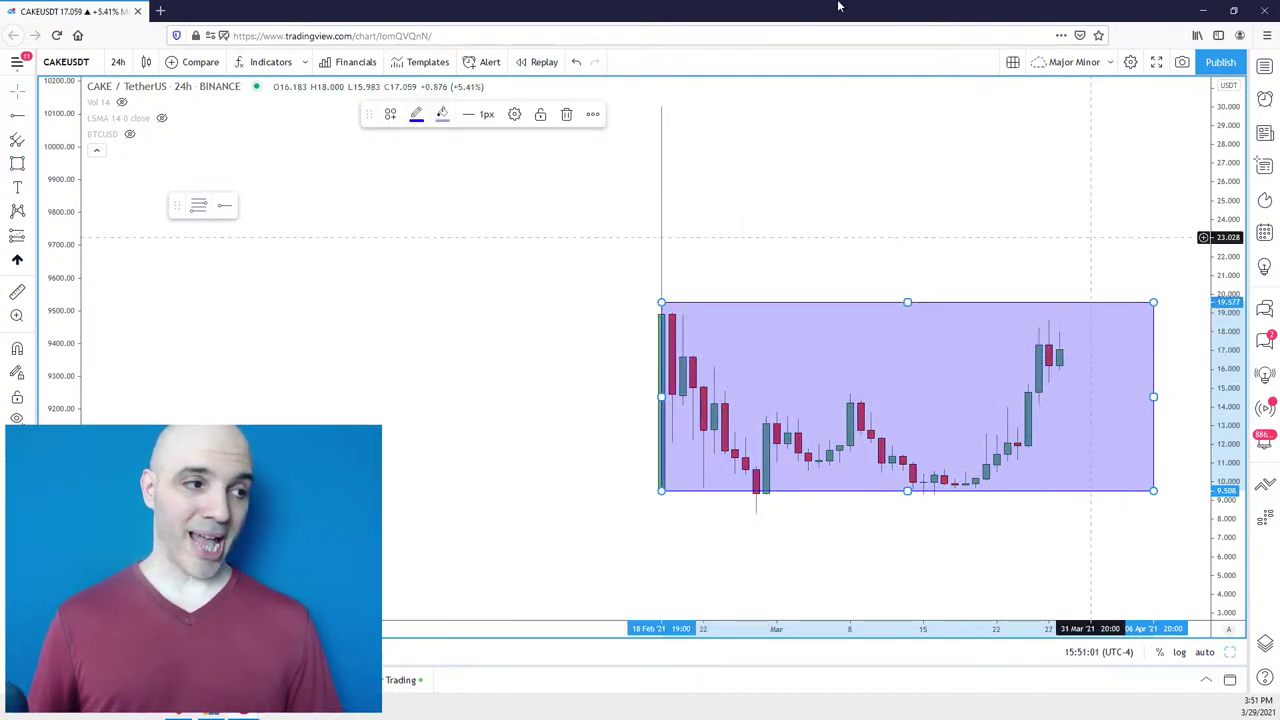
key(Escape)
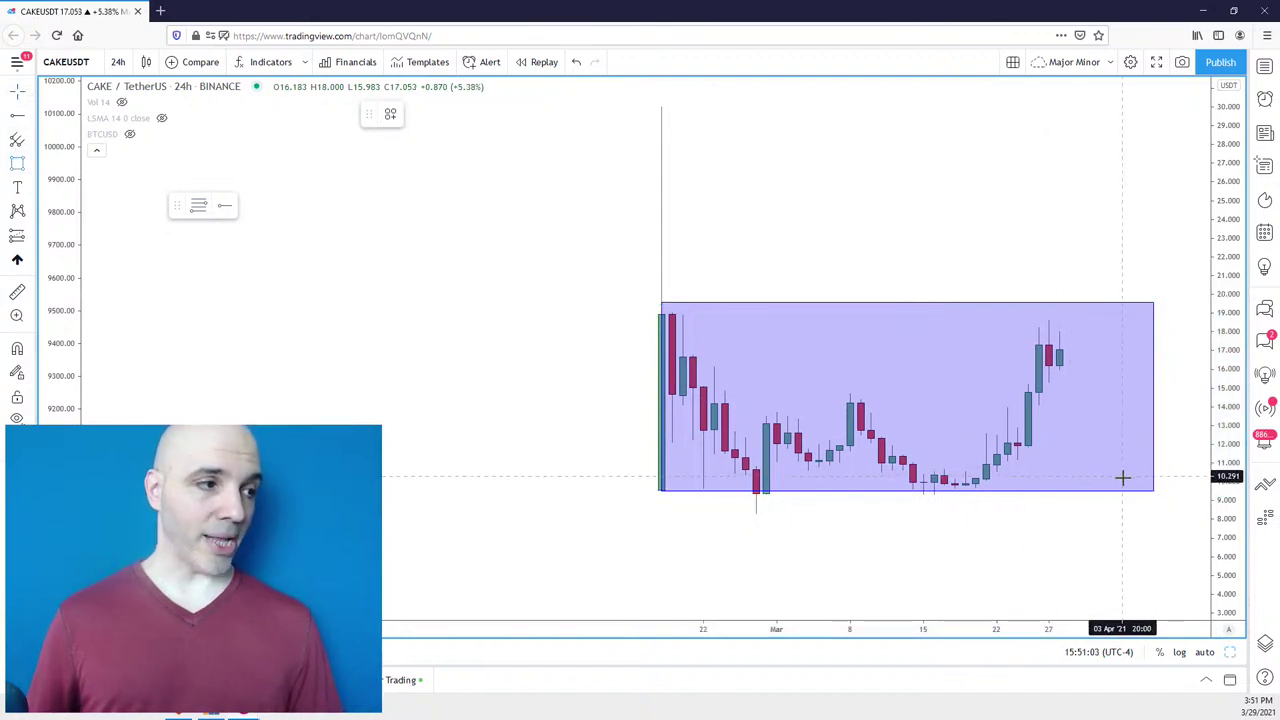
Draw a narrow support rectangle on CAKEUSDT from 6 March to 8 April 2021, between about 10.15 and 11.47.
drag(1080, 455, 1130, 479)
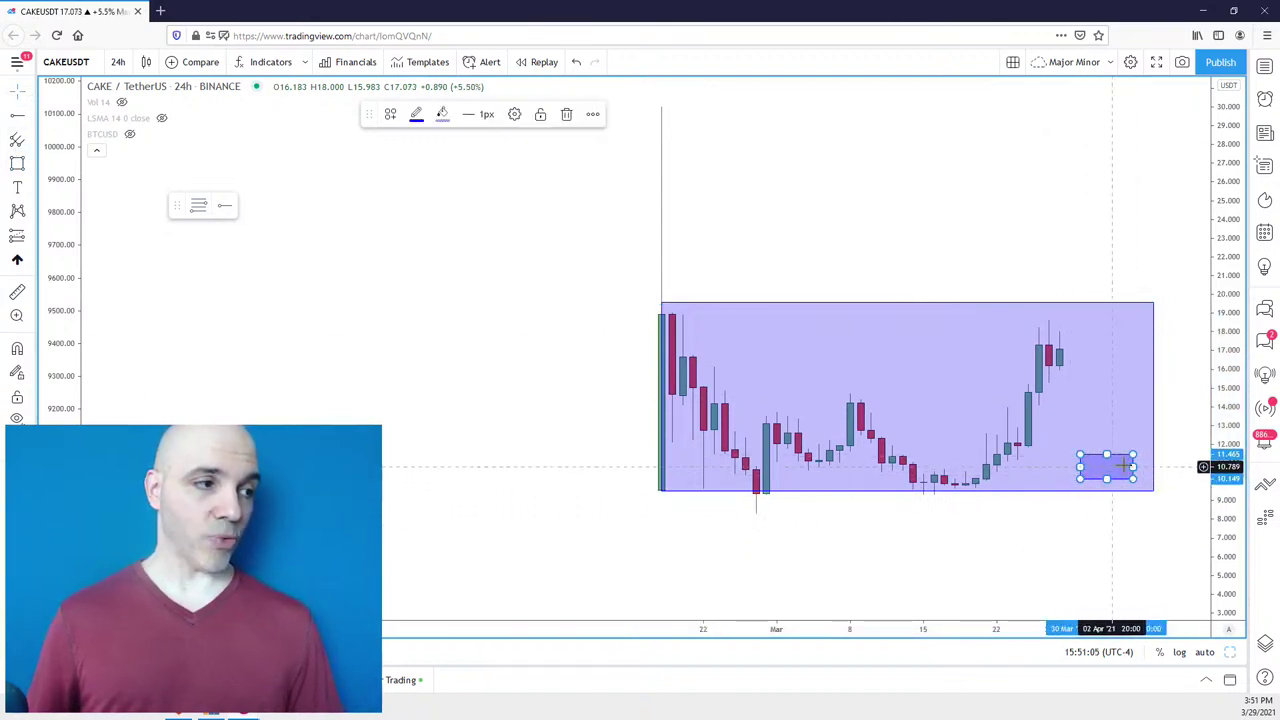
drag(1080, 467, 829, 466)
drag(1133, 457, 1175, 458)
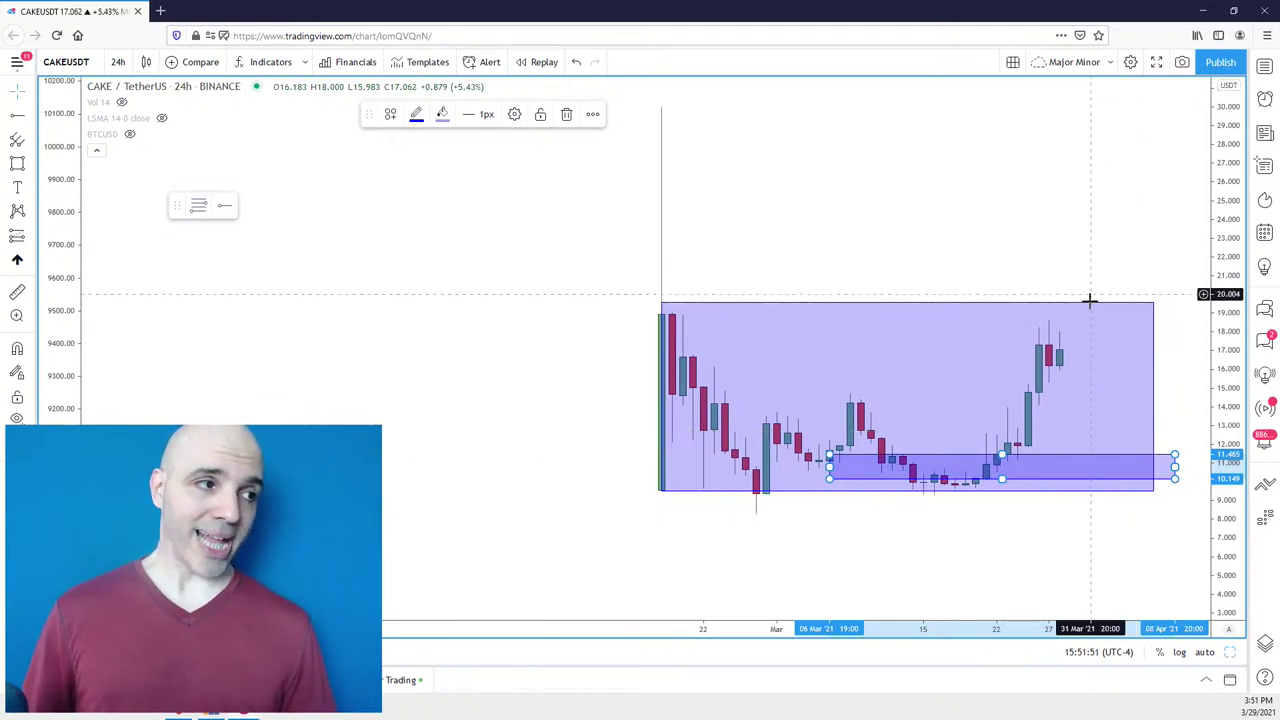
scroll(1158, 251, down, 1)
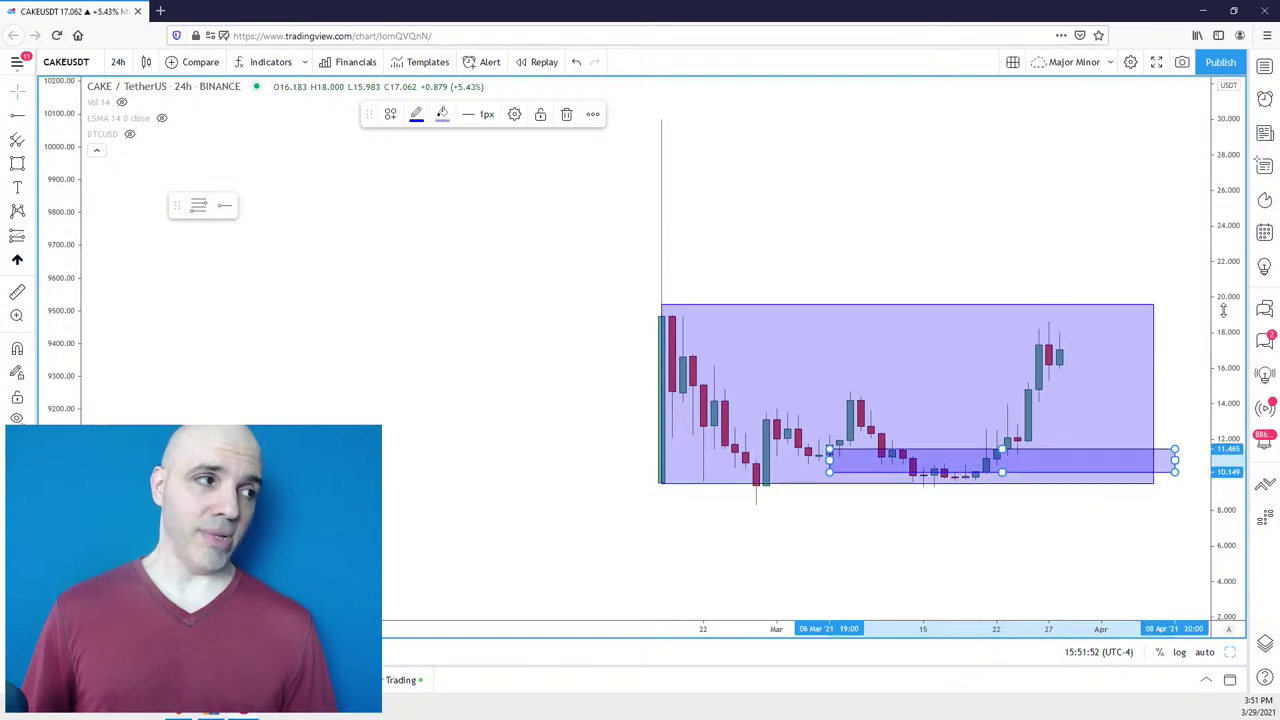
click(1153, 273)
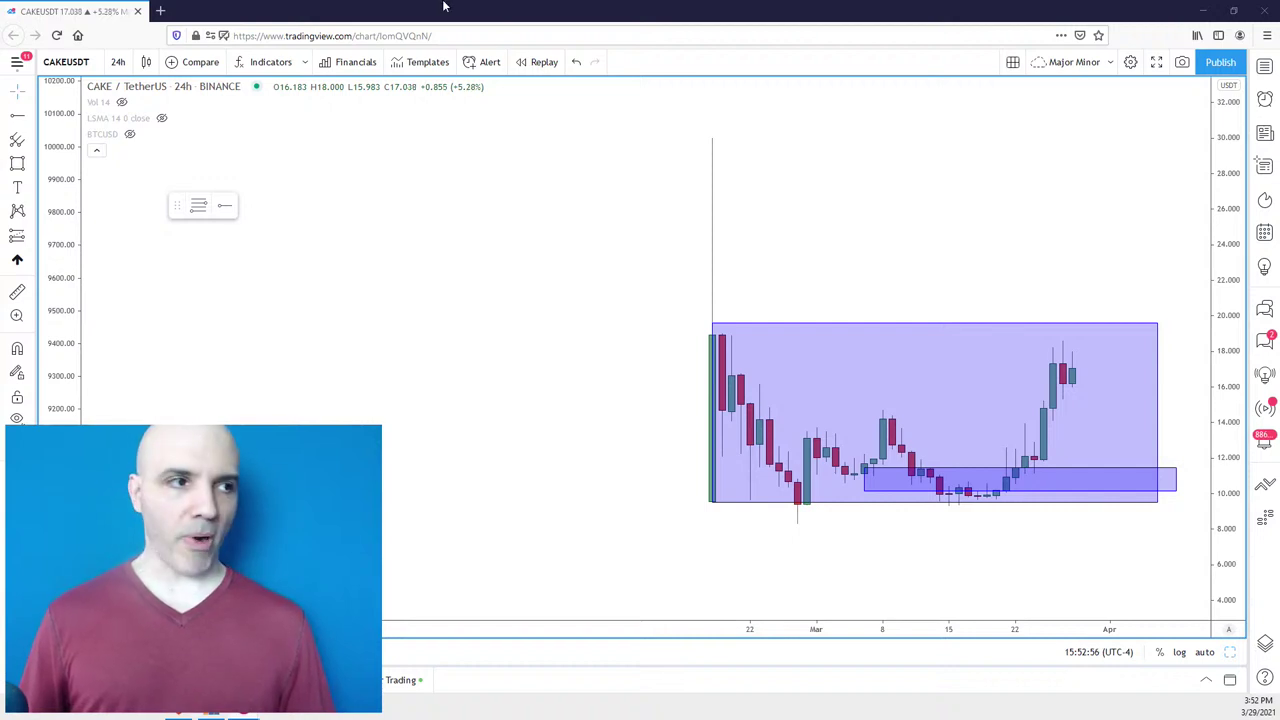
Load HBARUSD and draw a tall rectangle over the rally from 25 February to 16 March 2021, between about 0.111 and 0.422.
text(HBAR)
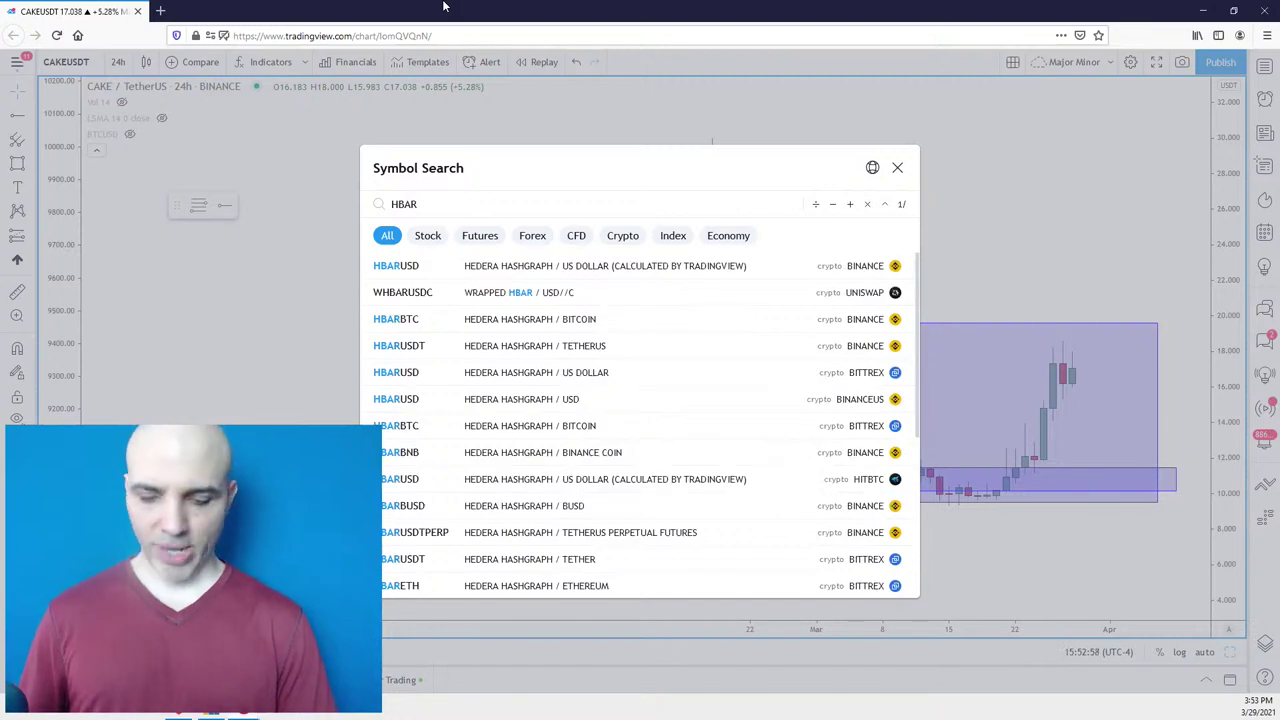
text(US)
key(Return)
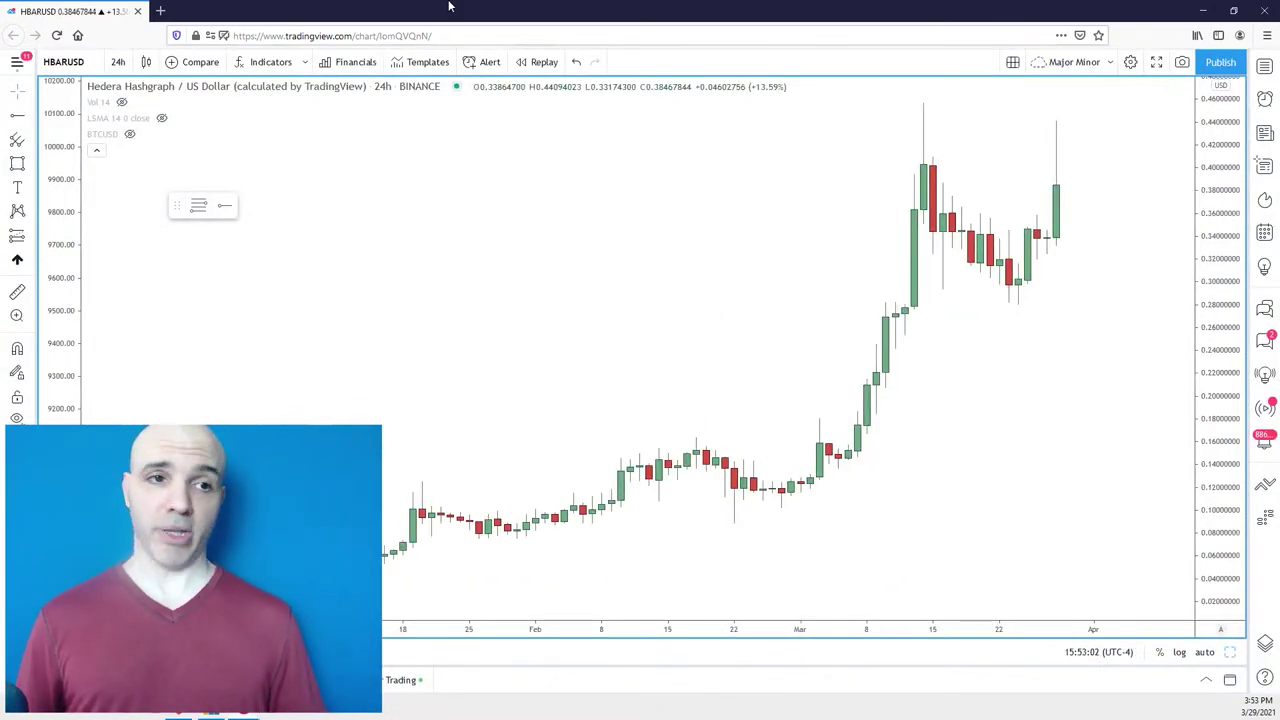
click(17, 163)
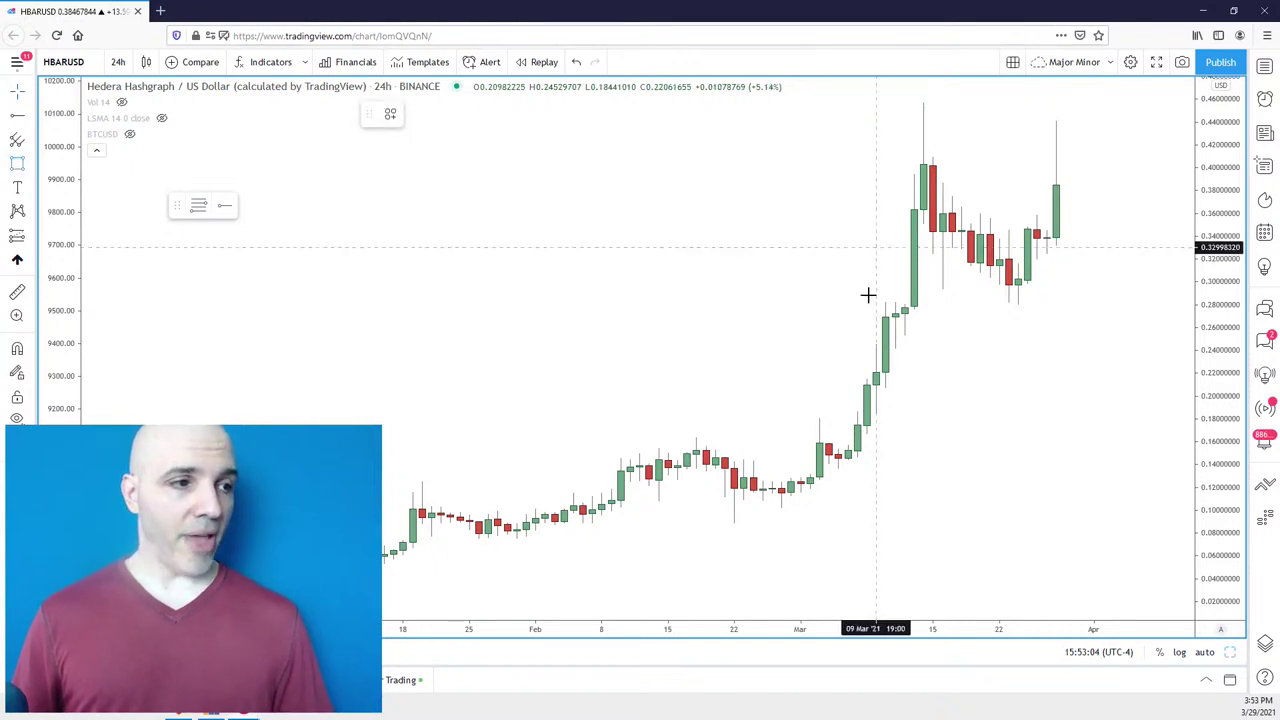
mouse_move(762, 497)
mouse_down()
mouse_move(942, 173)
mouse_move(942, 143)
mouse_up()
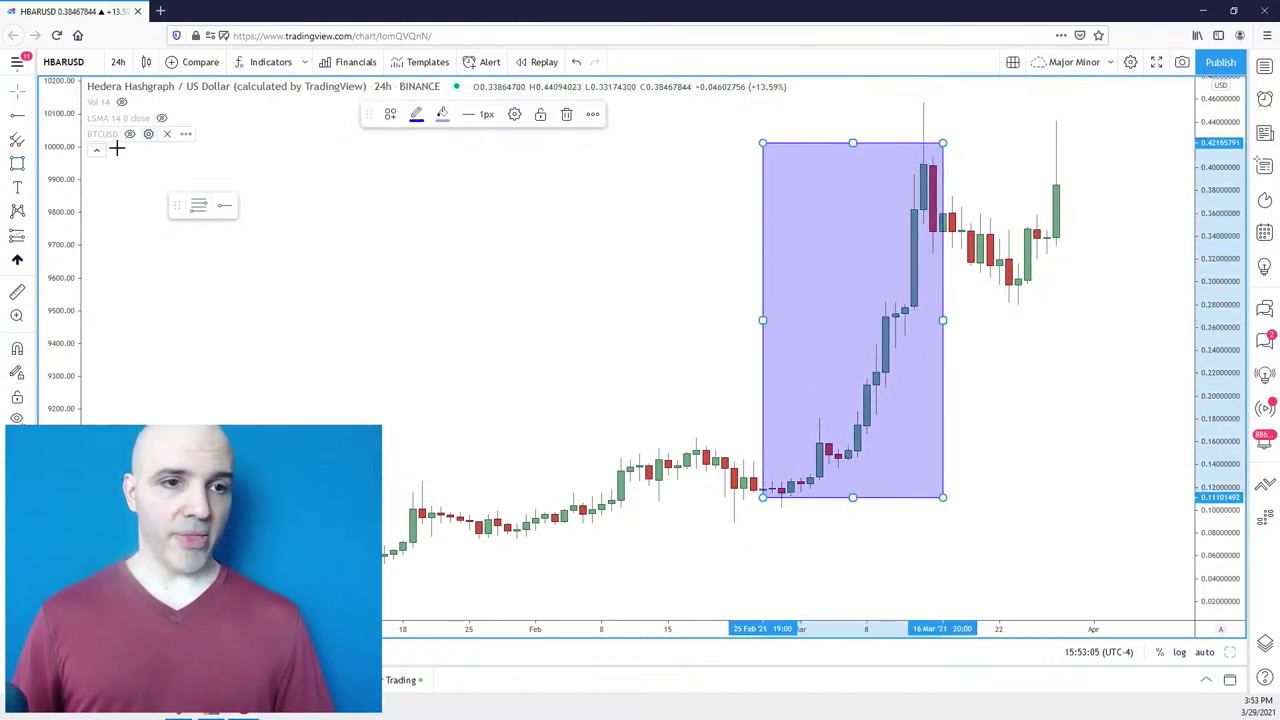
key(Escape)
Draw a small rectangle around the late-March HBARUSD low from 21 to 26 March 2021, between about 0.272 and 0.307.
drag(1031, 313, 988, 266)
scroll(1088, 292, down, 1)
scroll(1088, 292, up, 1)
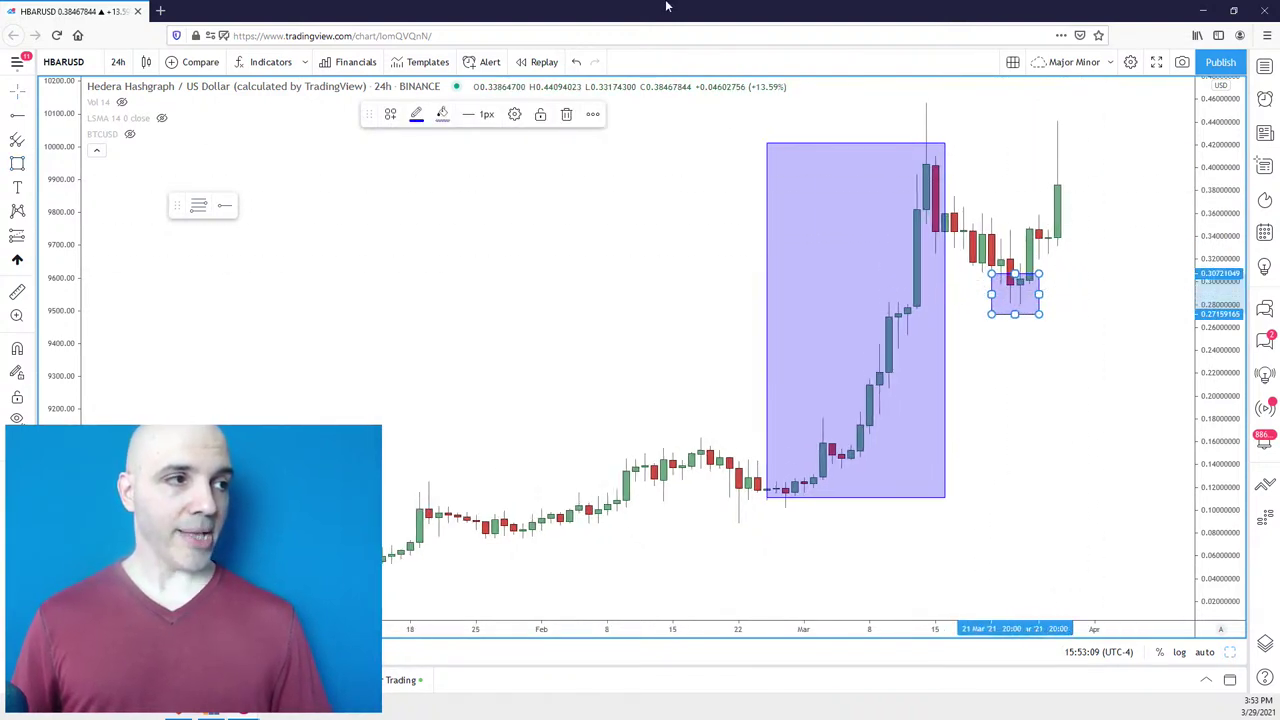
click(18, 165)
click(1020, 266)
key(Escape)
scroll(1134, 238, down, 1)
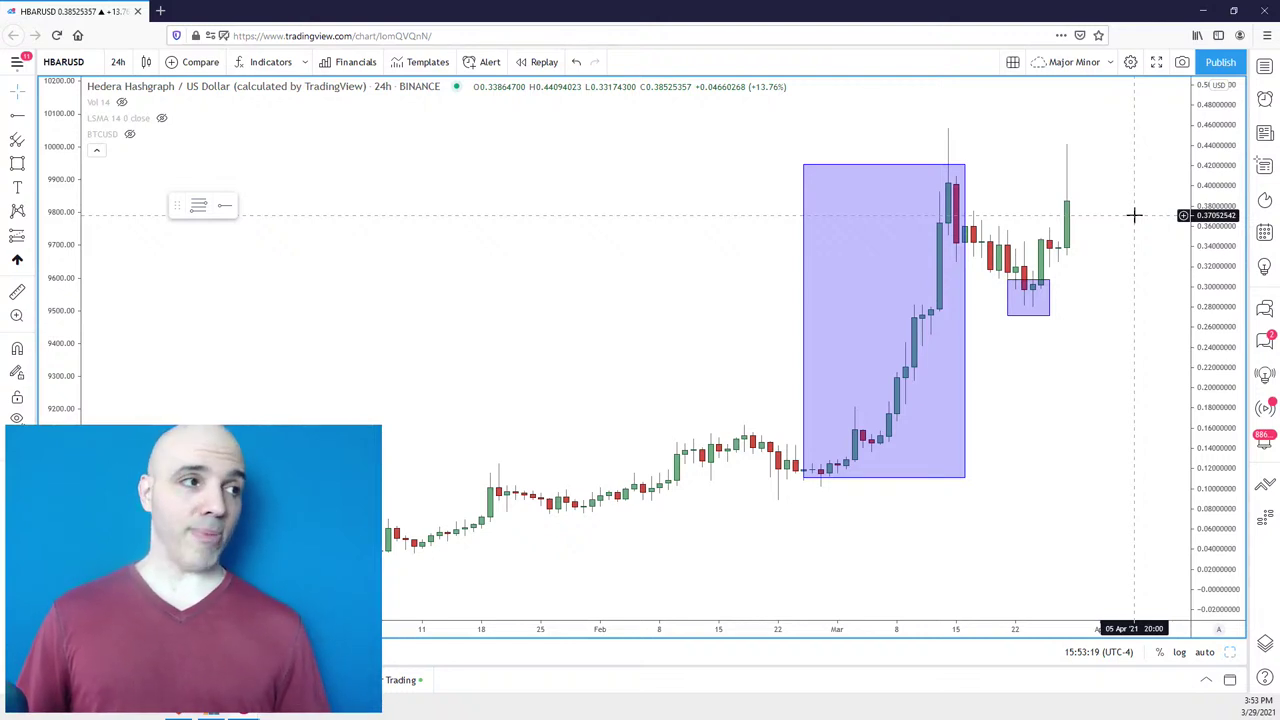
Draw a thin rectangle across the HBARUSD March highs from 8 to 31 March 2021, between about 0.427 and 0.452.
click(17, 162)
drag(1041, 133, 1092, 192)
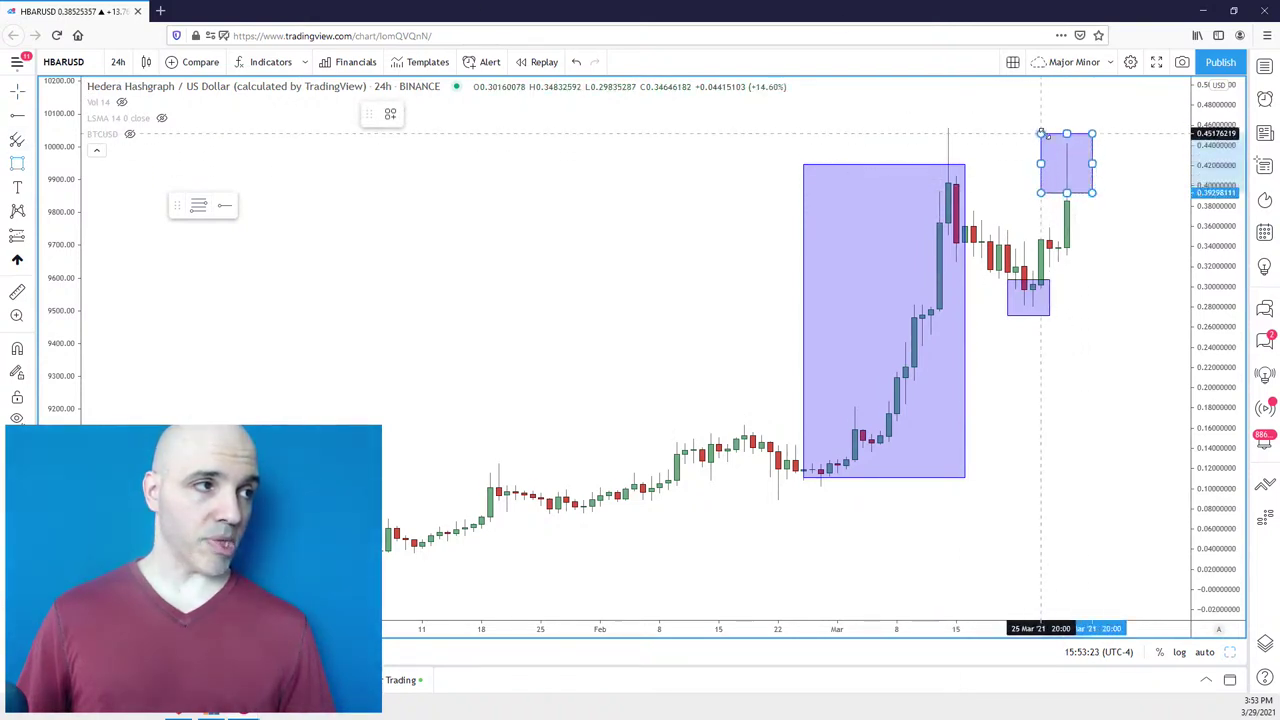
drag(1041, 162, 892, 157)
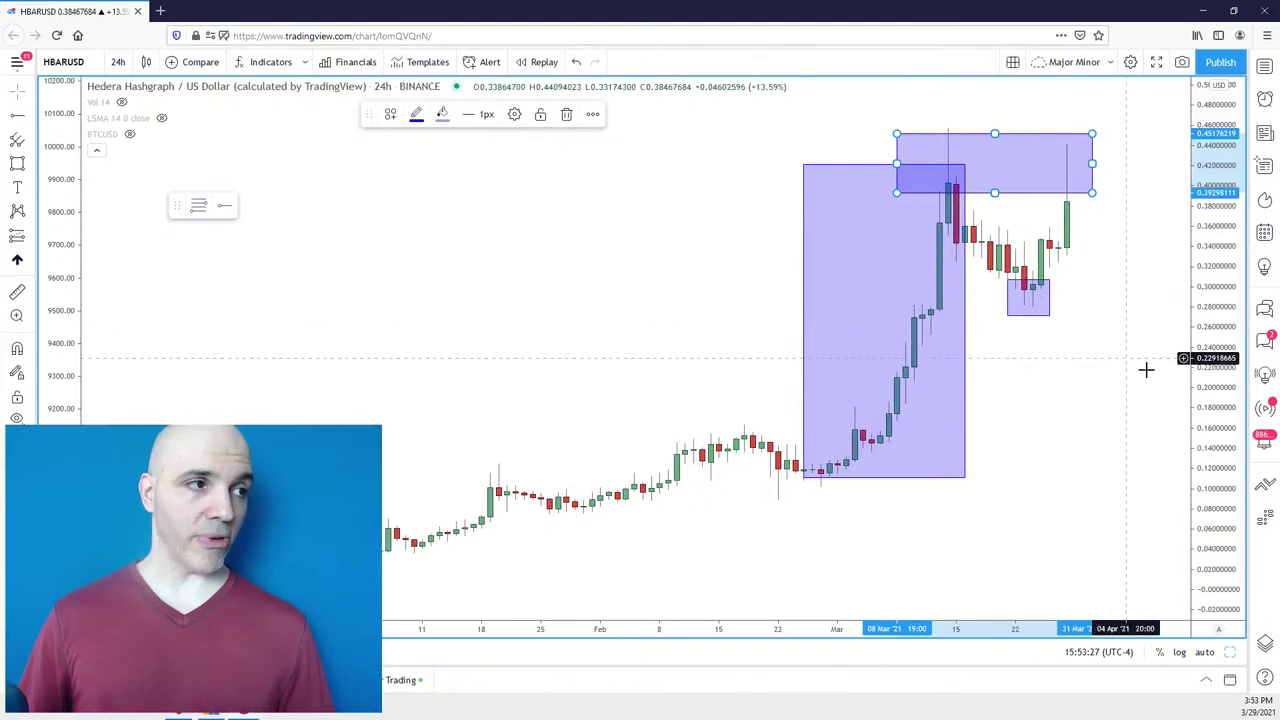
drag(996, 192, 990, 158)
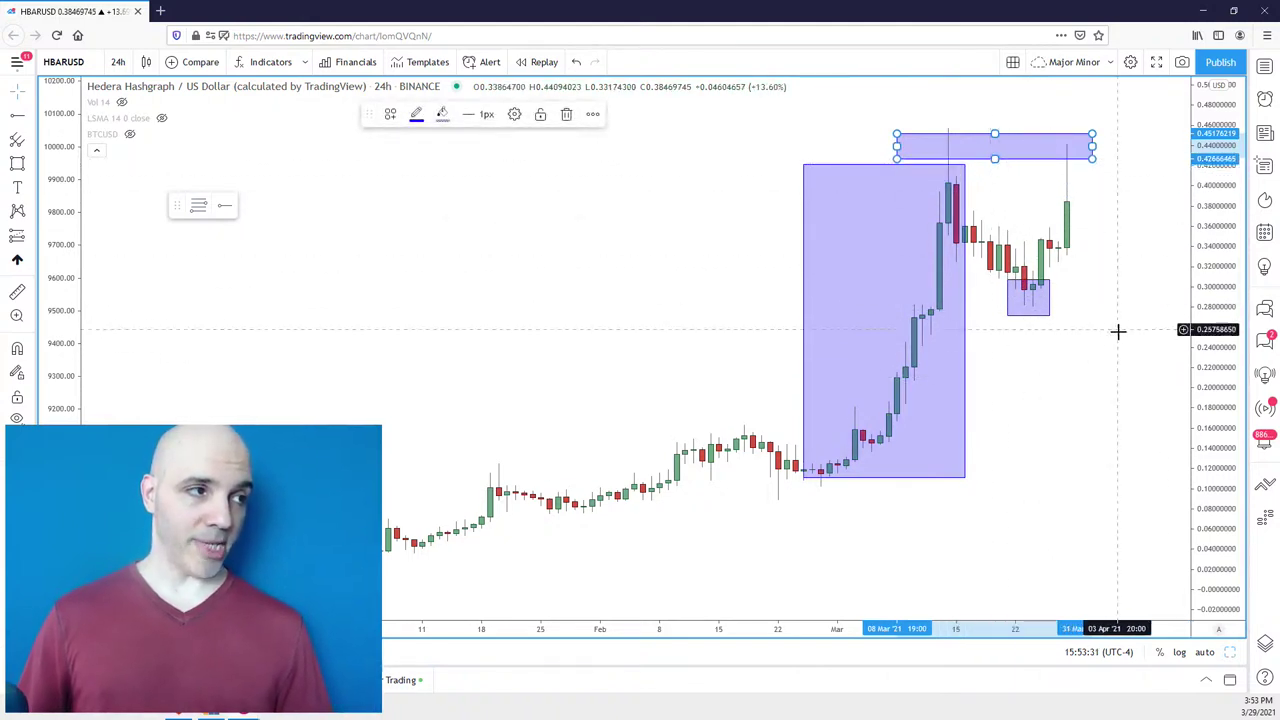
drag(1125, 329, 1133, 329)
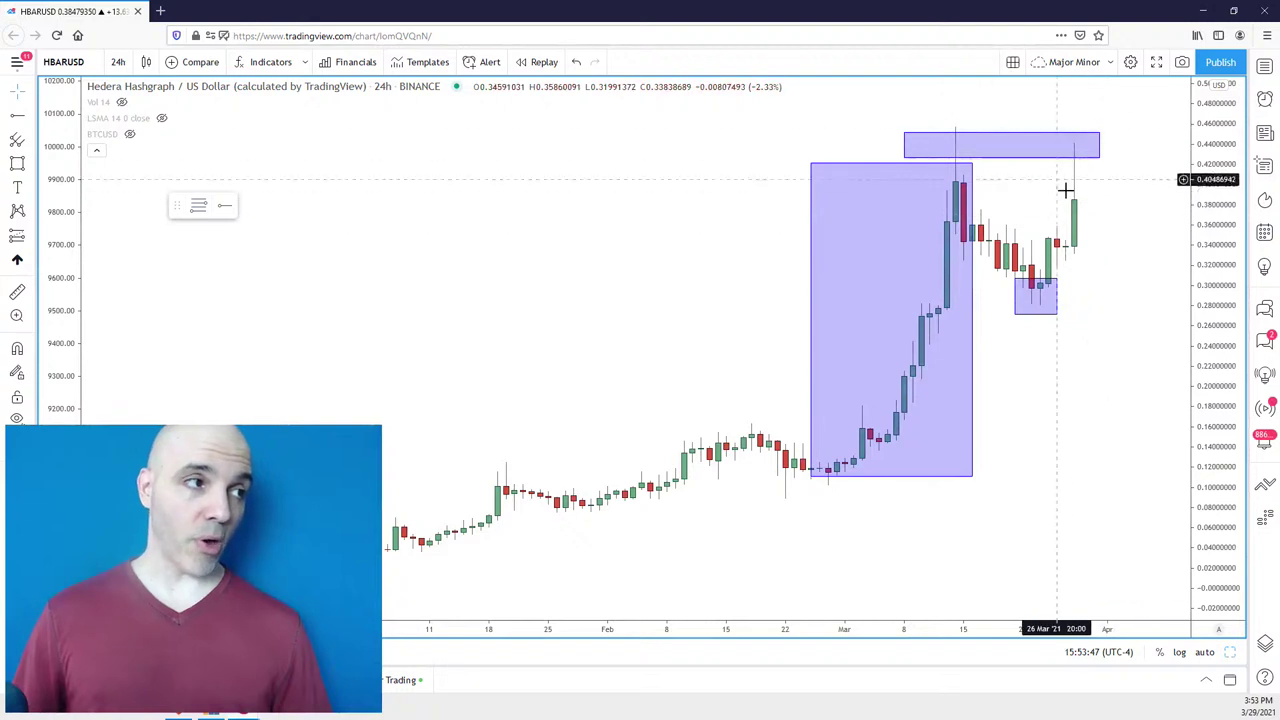
Draw a small rectangle below the latest HBARUSD candle from 1 to 4 April 2021, between about 0.247 and 0.27.
click(17, 165)
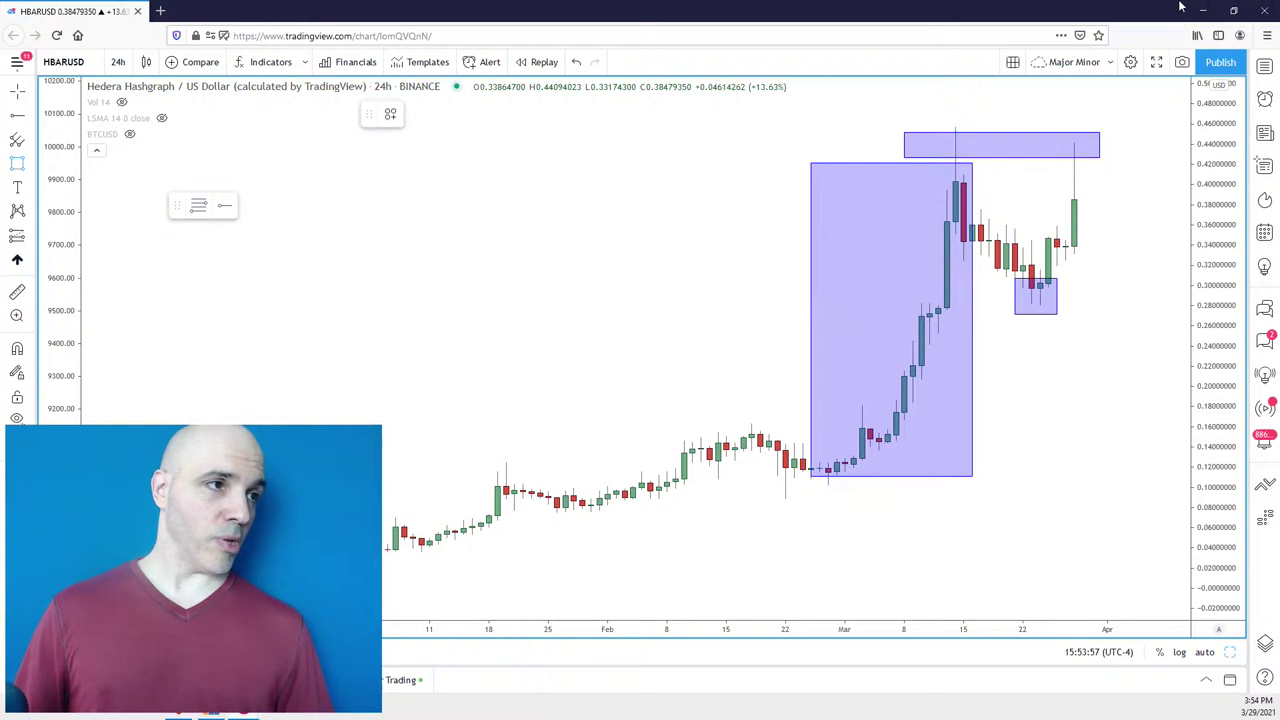
drag(1137, 340, 1105, 315)
click(1143, 282)
scroll(1143, 280, down, 2)
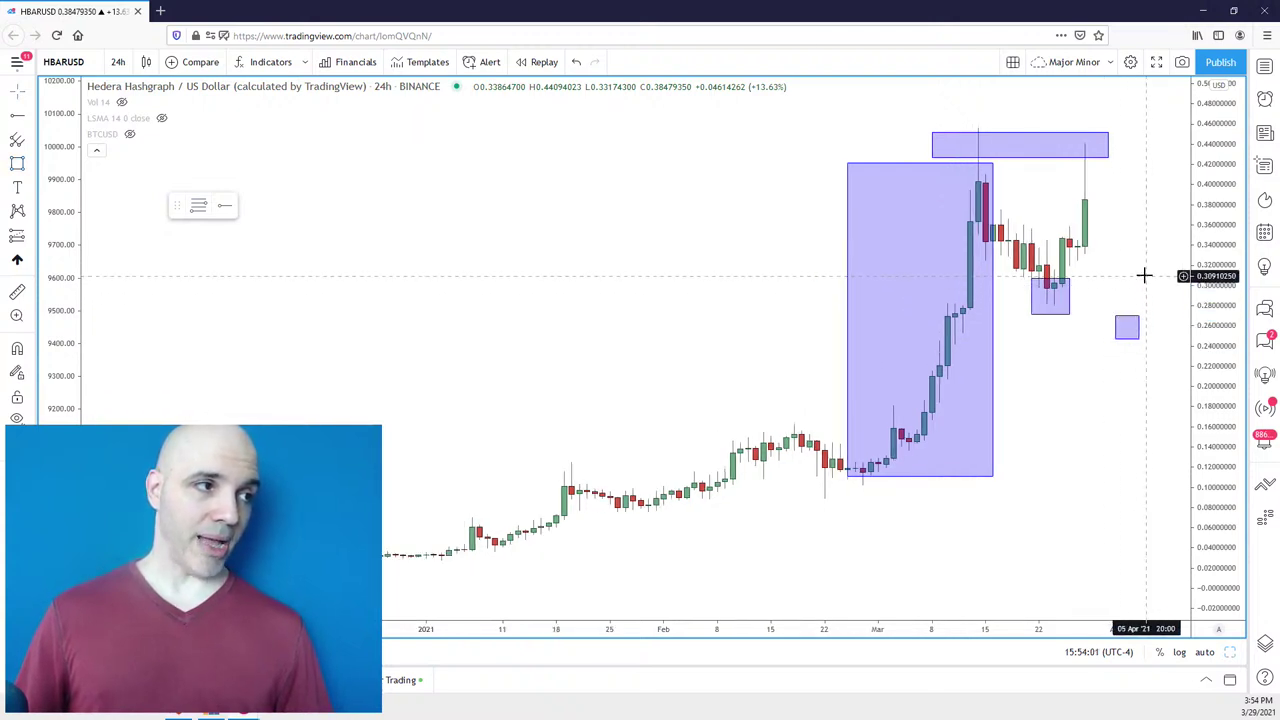
scroll(1131, 286, up, 1)
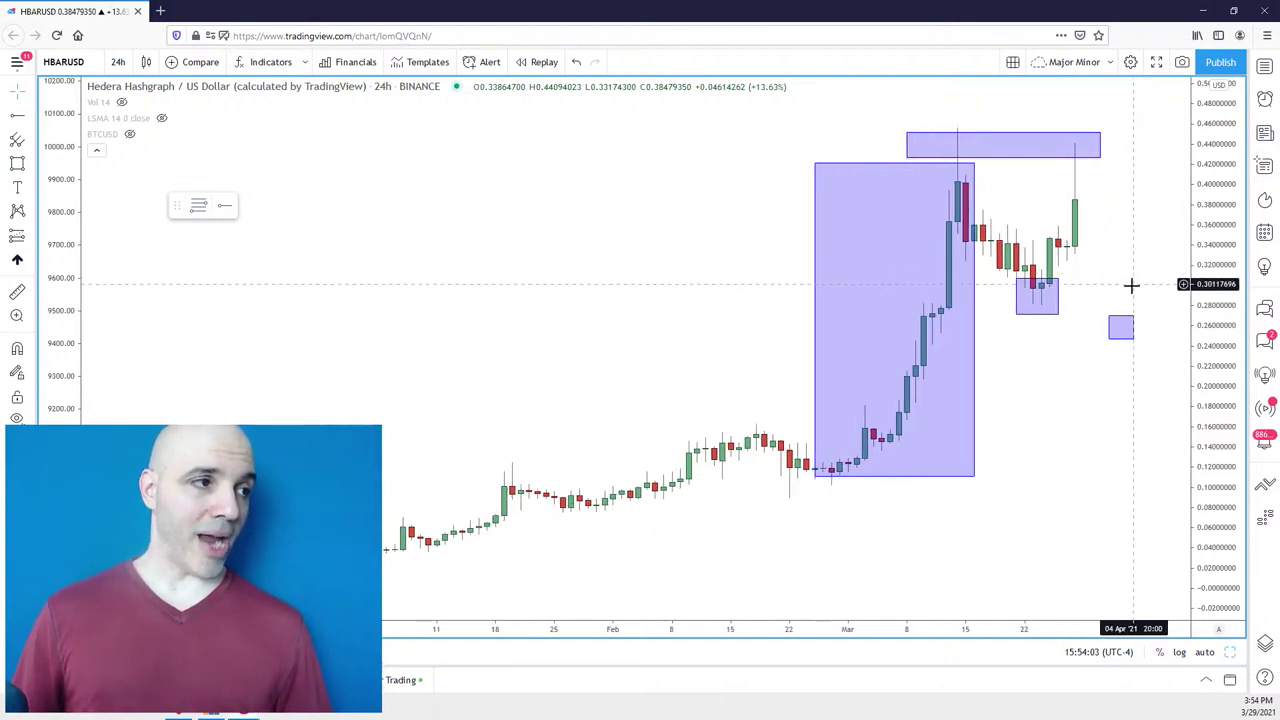
scroll(1124, 289, up, 1)
Enlarge the small April rectangle on HBARUSD to span 31 March to 7 April 2021, between about 0.247 and 0.286.
click(1119, 323)
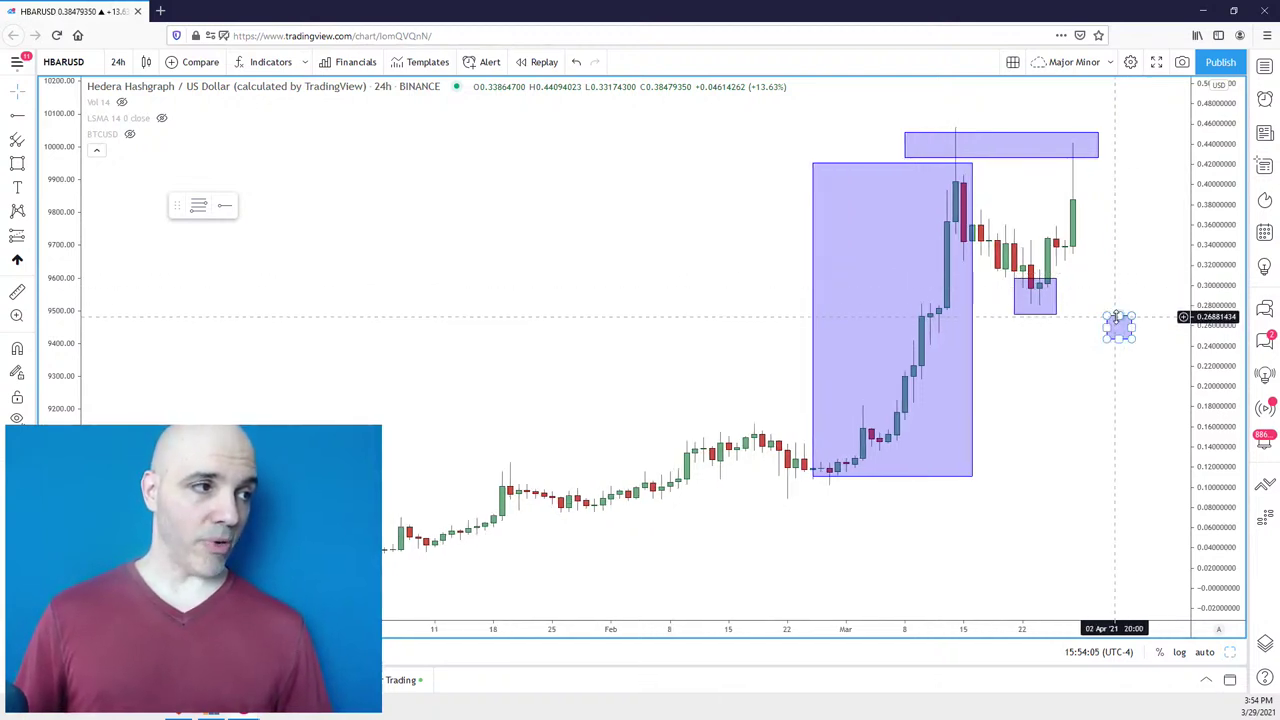
drag(1107, 321, 1152, 321)
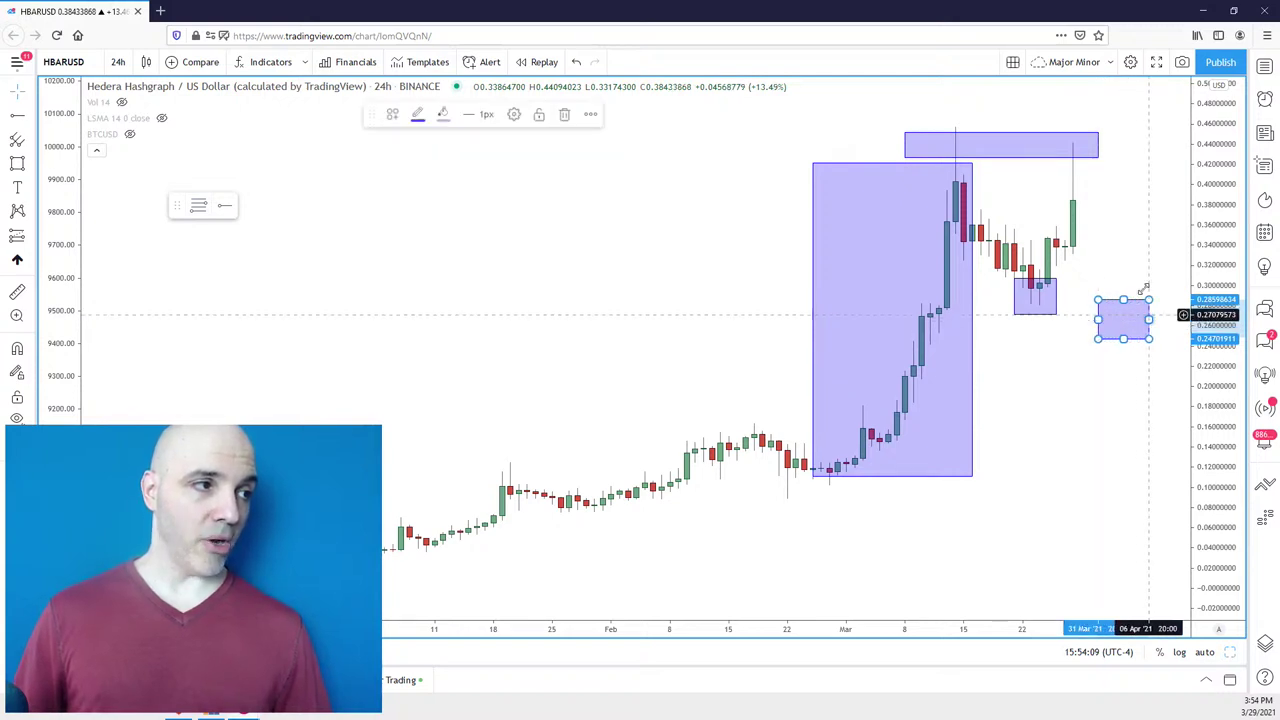
click(1135, 257)
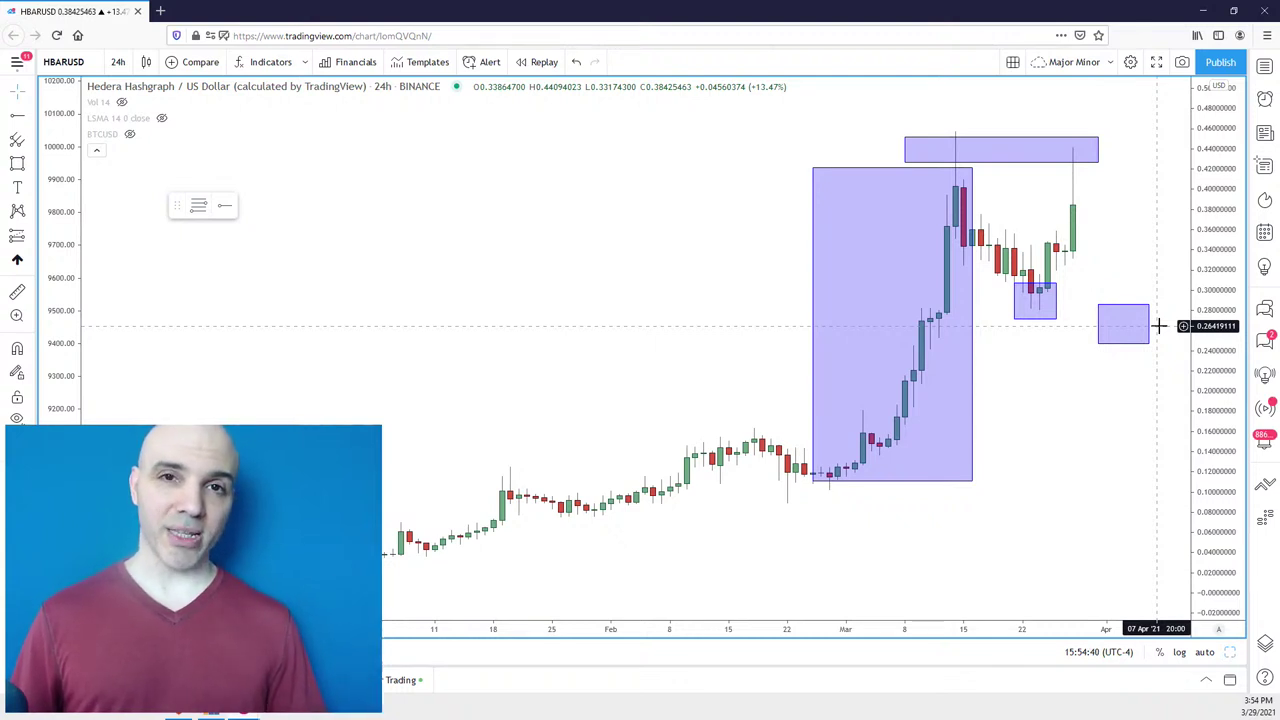
drag(1149, 324, 1158, 324)
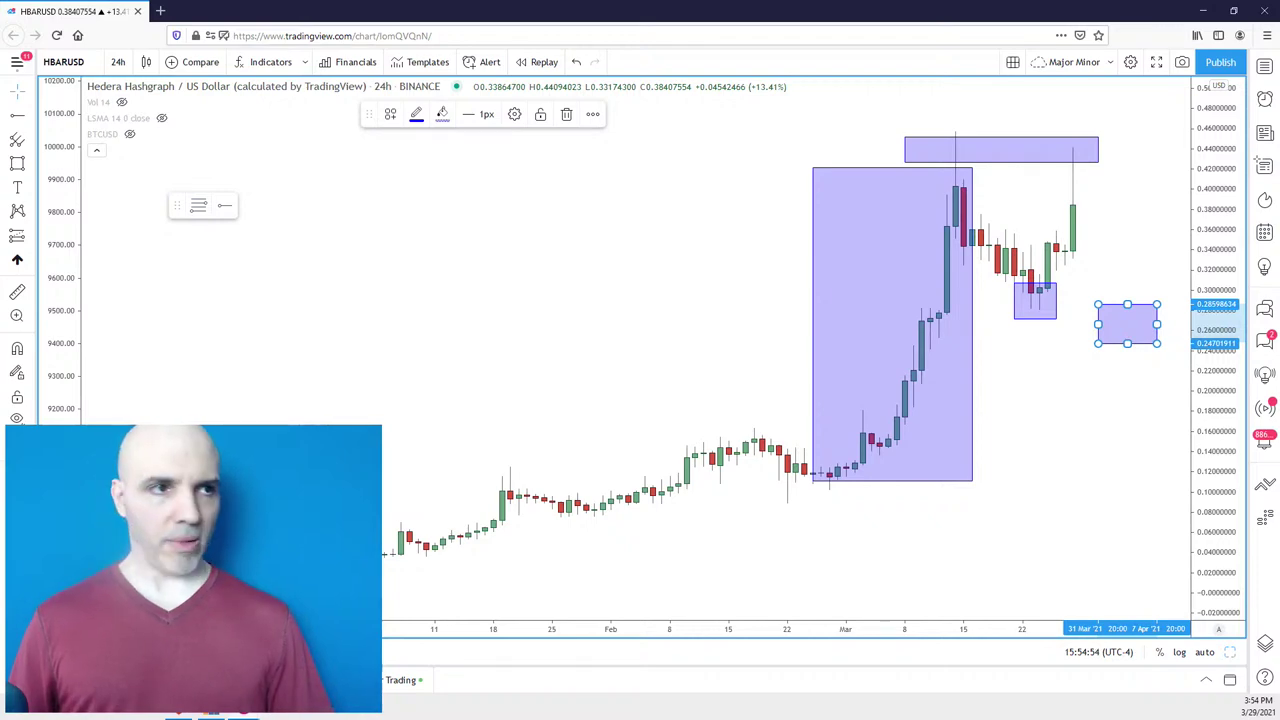
Load the XAUUSD chart.
text(XAU)
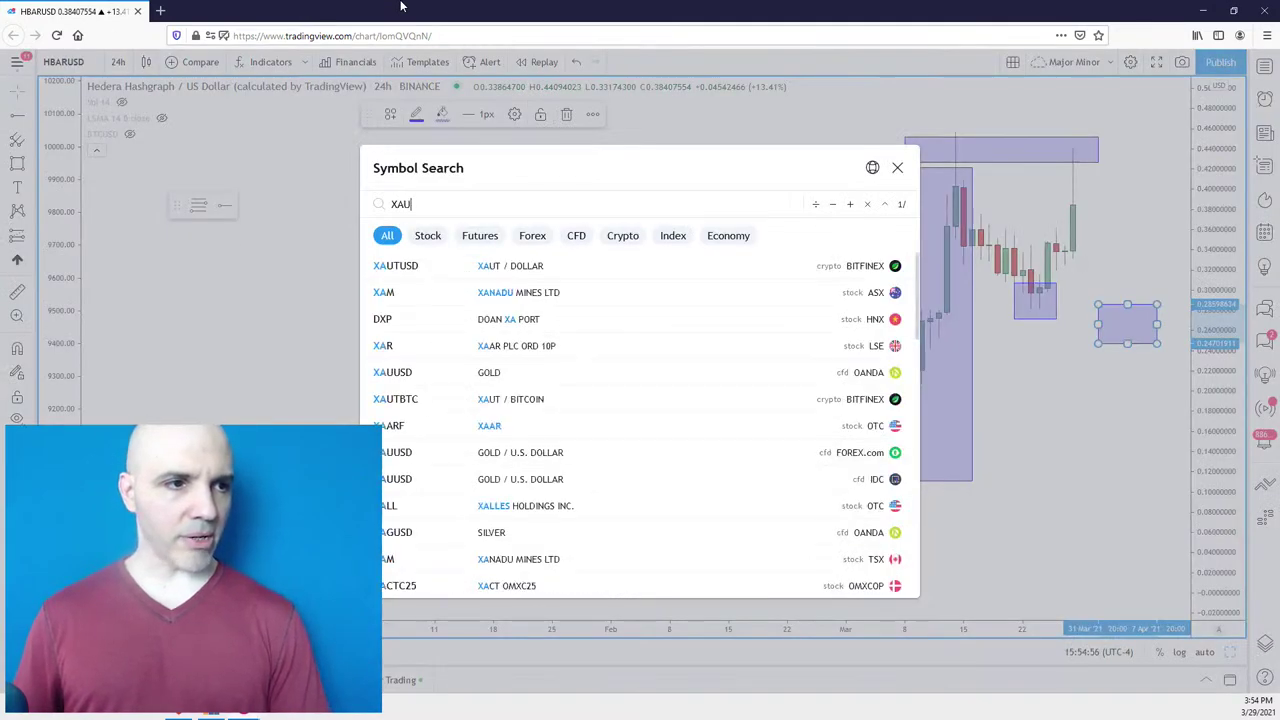
text(USD)
key(Return)
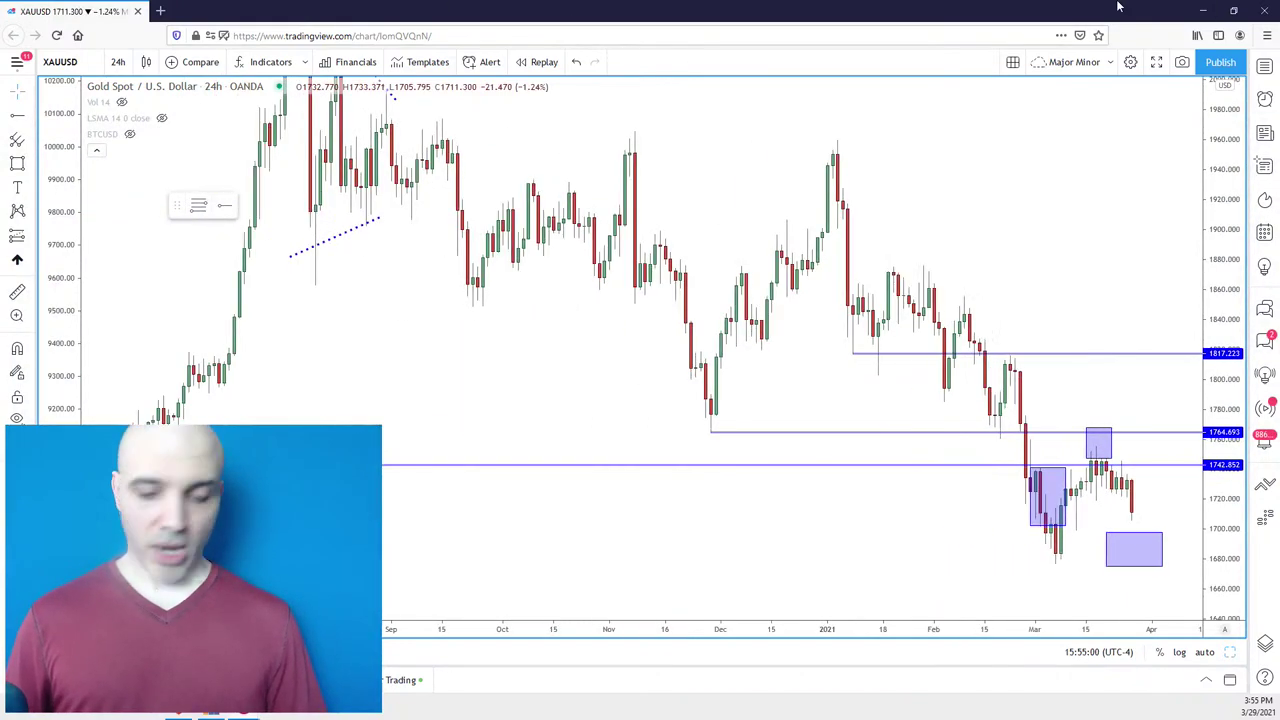
Review XAUUSD on the monthly interval and return the chart to the 1440-minute interval.
text(1M)
key(Return)
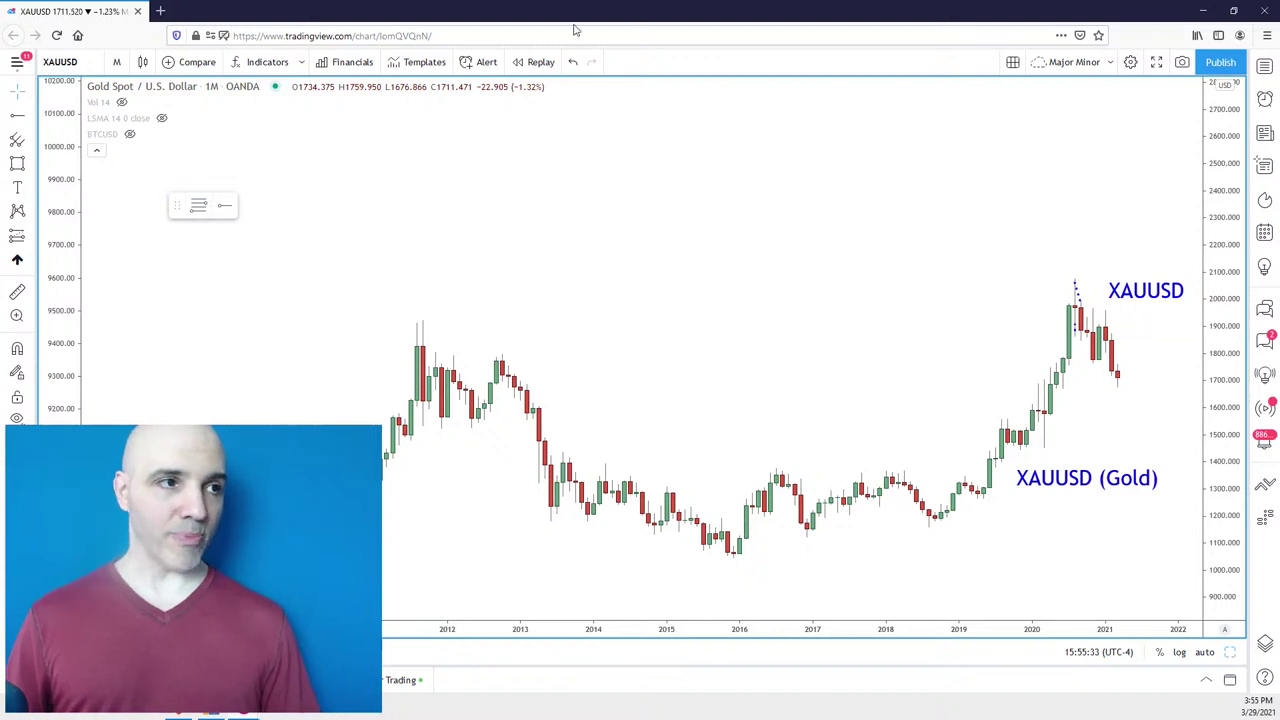
click(572, 62)
click(574, 62)
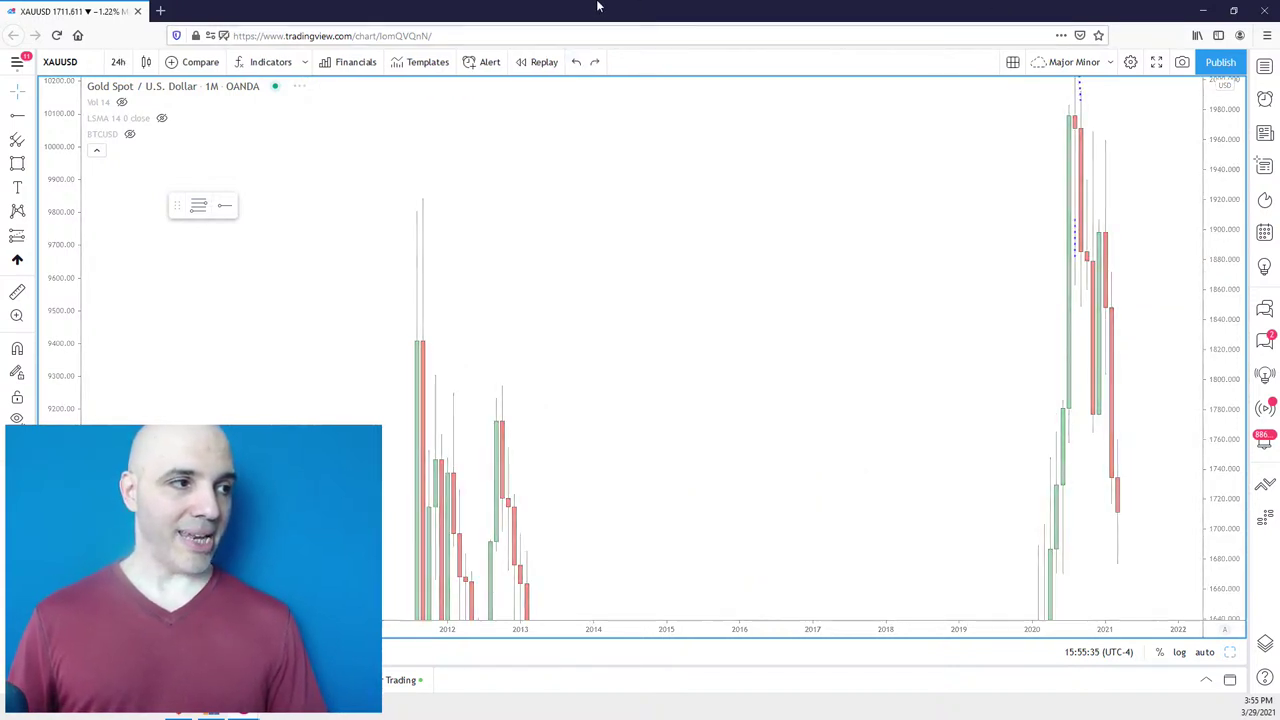
text(1440)
key(Return)
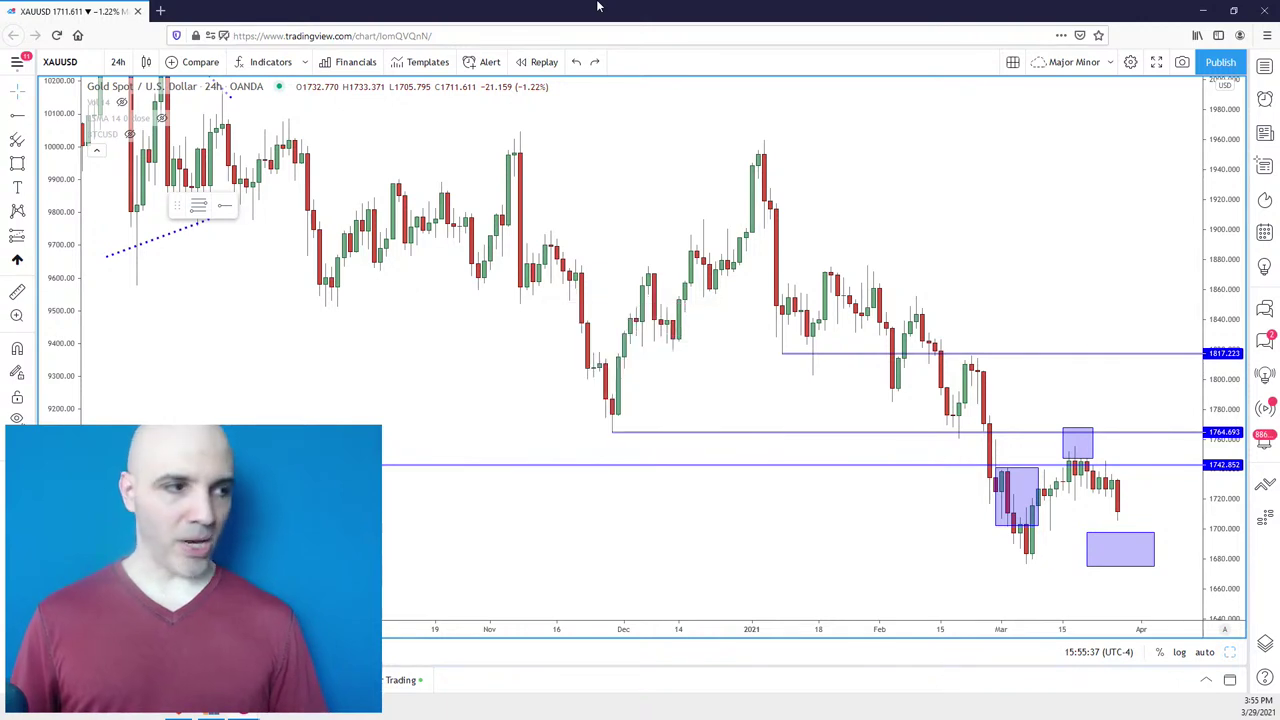
drag(1237, 226, 1105, 297)
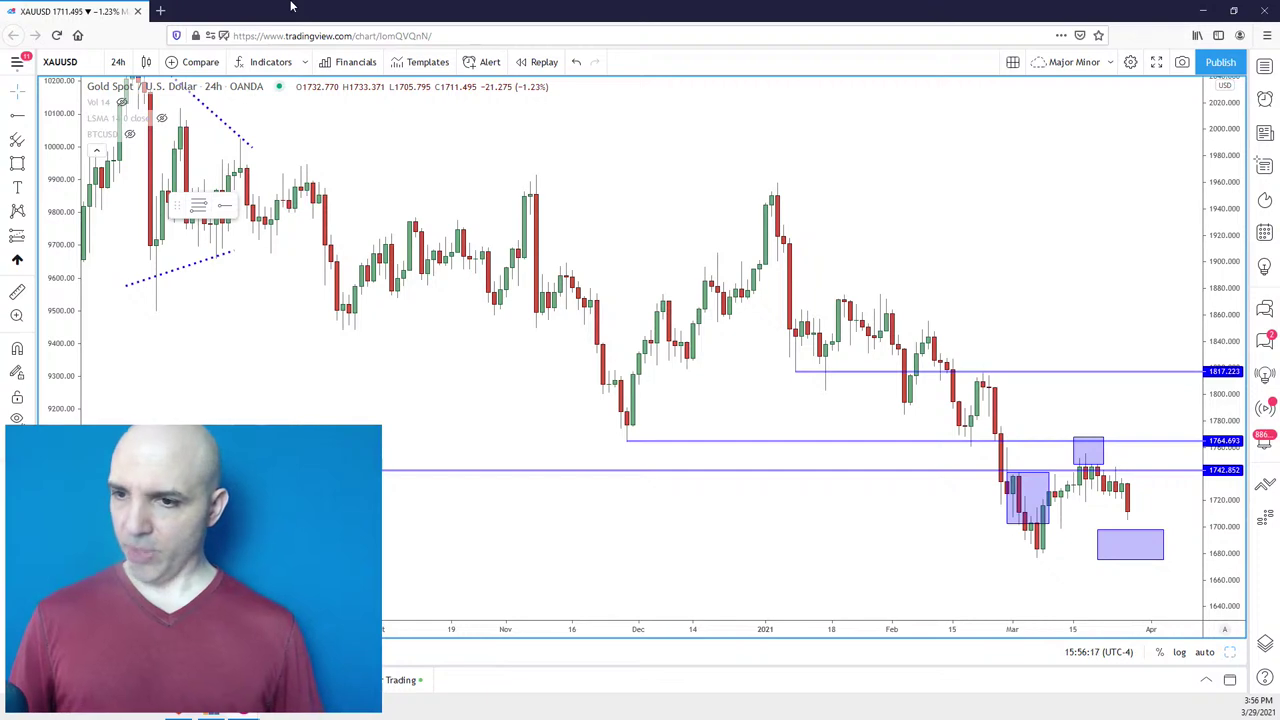
Load the ONEUSD chart and compress its price scale slightly.
text(ONE)
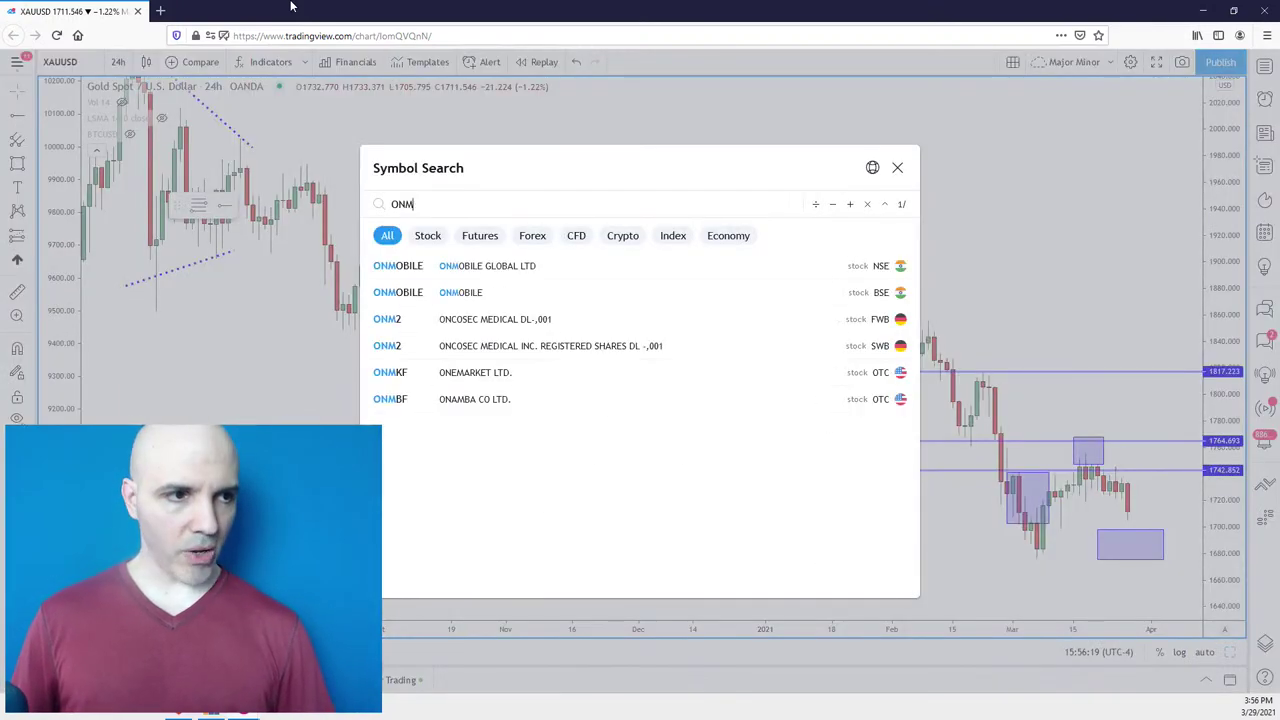
text(USD)
key(Return)
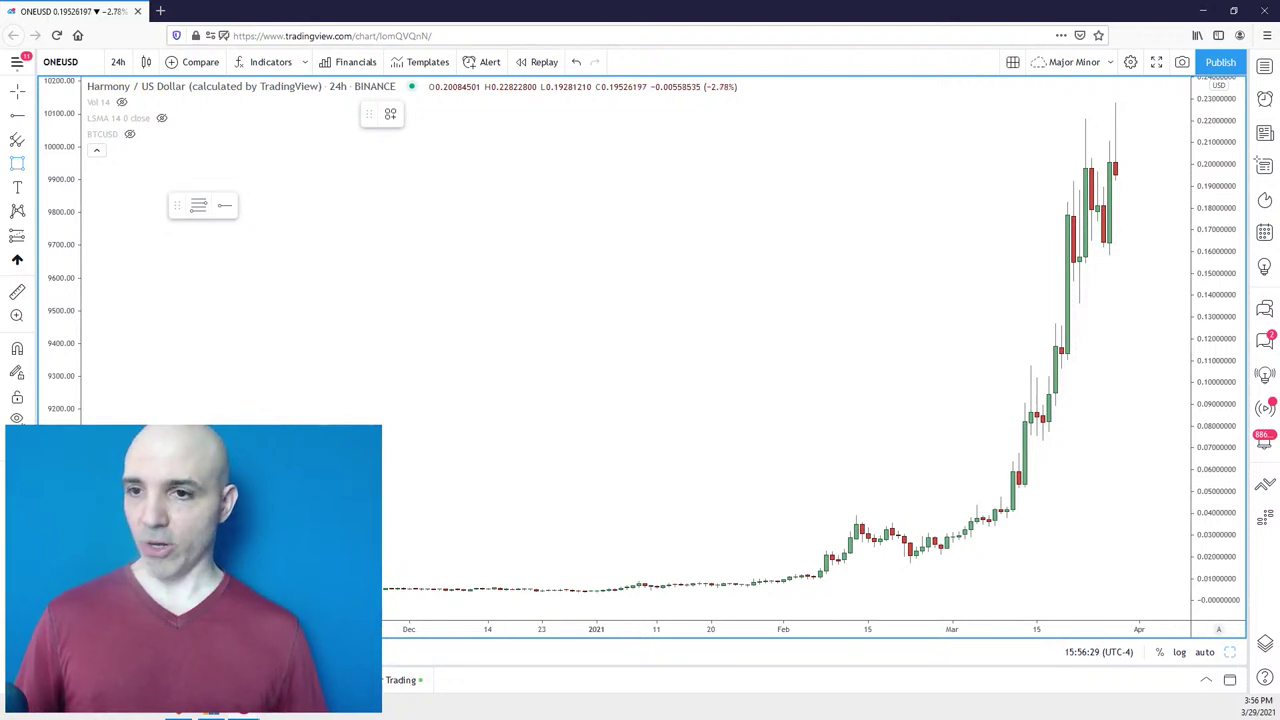
drag(1228, 150, 1231, 171)
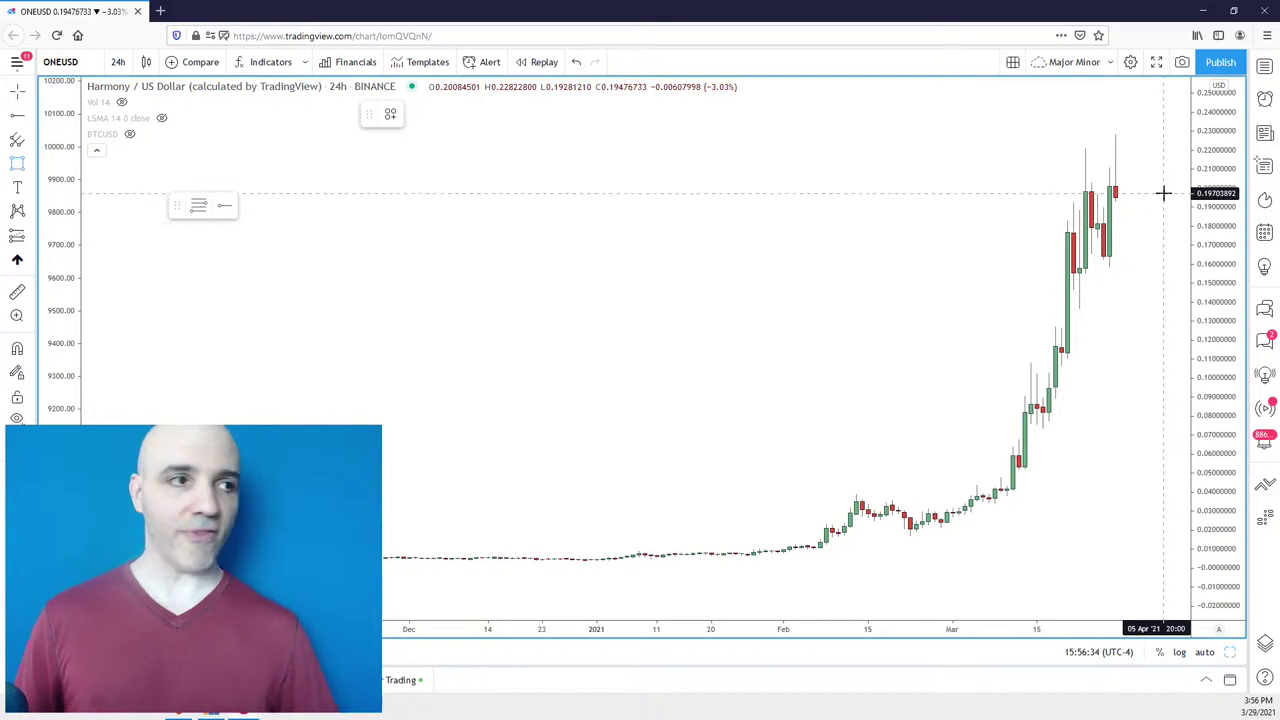
Draw a tall rectangle over the ONEUSD rally from 5 to 26 March 2021, between about 0.034 and 0.219.
click(18, 160)
click(13, 130)
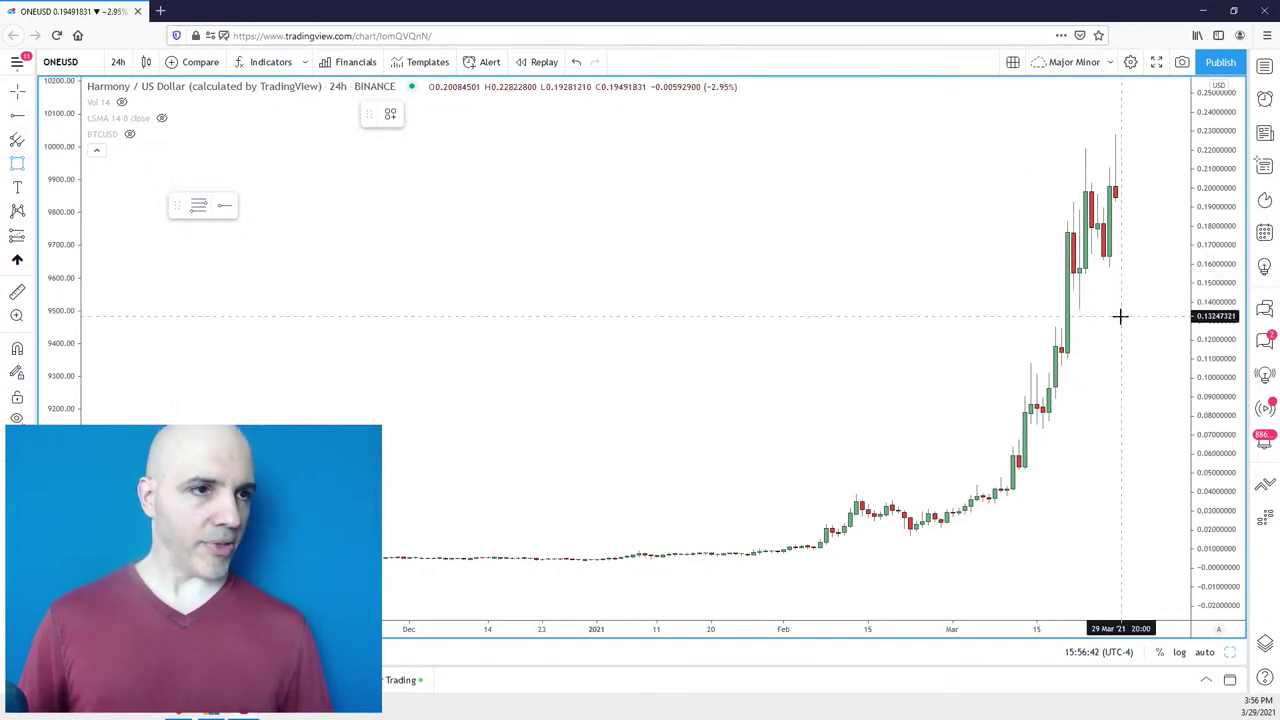
scroll(1113, 303, up, 2)
drag(1112, 302, 1137, 254)
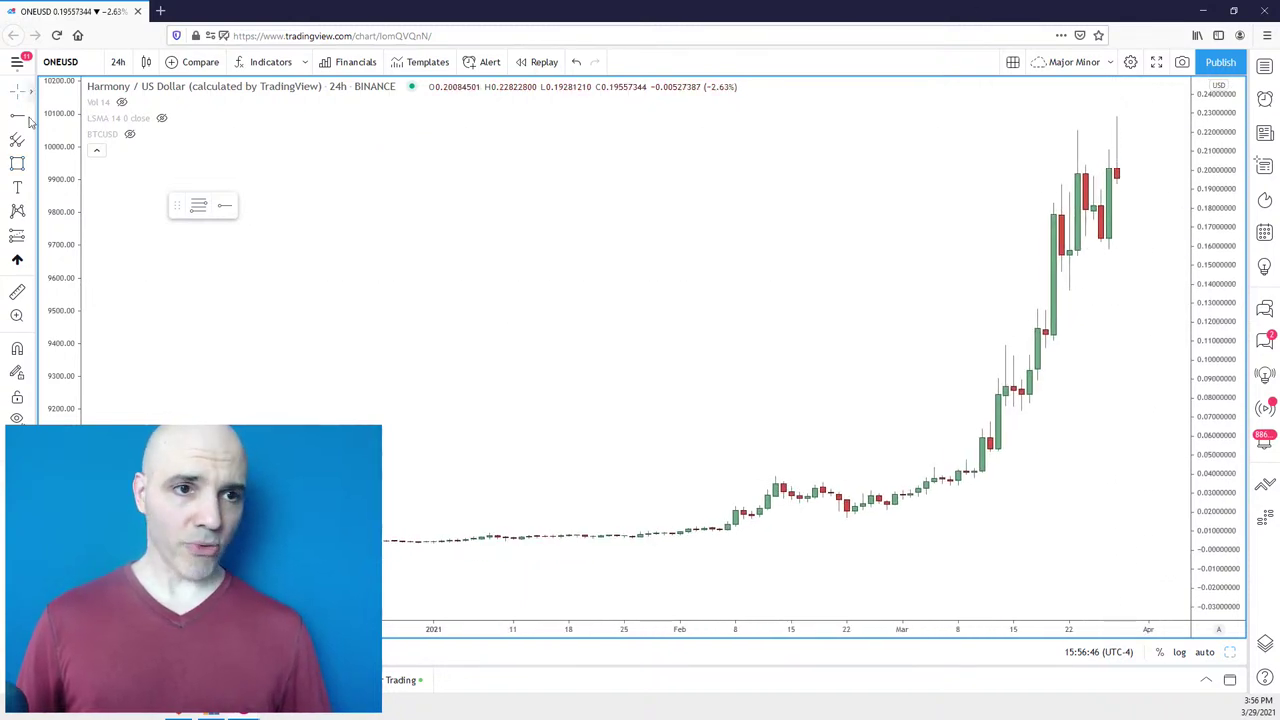
mouse_move(934, 486)
mouse_down()
mouse_move(1068, 236)
mouse_move(1101, 133)
mouse_up()
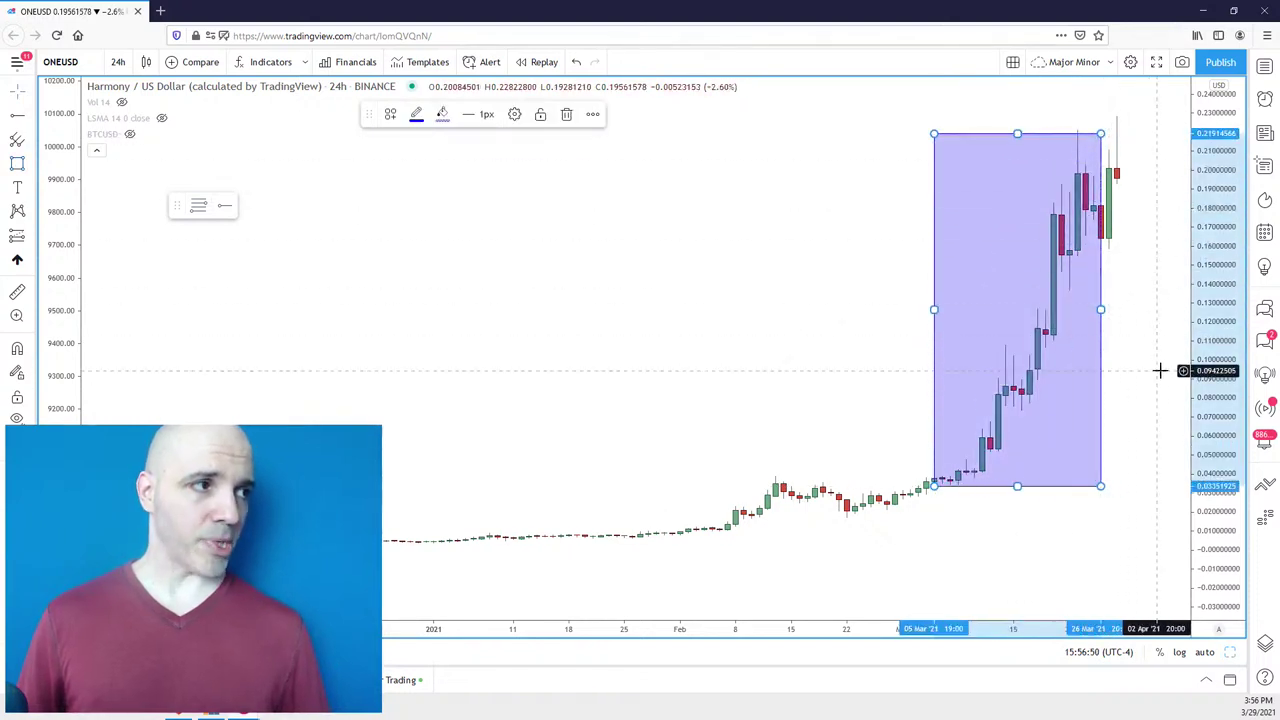
Reshape the tall ONEUSD rectangle into a thin resistance zone from 19 March to 2 April 2021, between about 0.202 and 0.219.
scroll(1162, 330, up, 1)
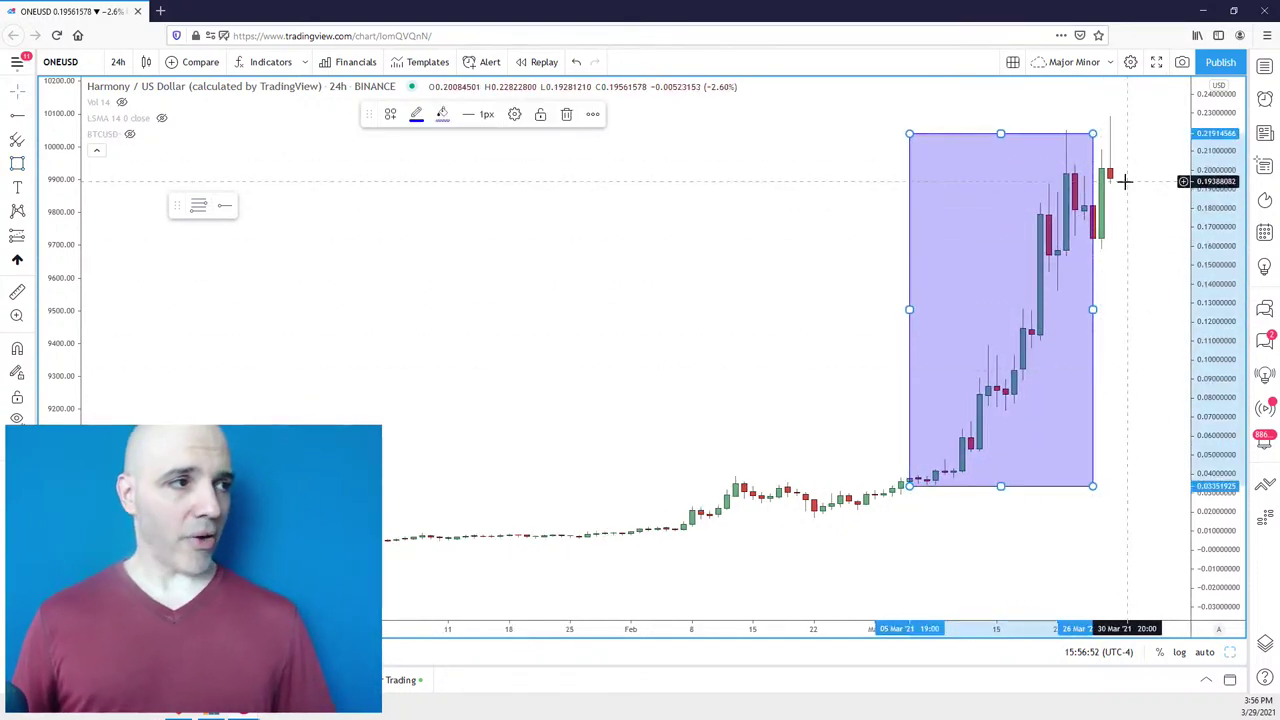
scroll(1122, 186, up, 1)
drag(962, 486, 988, 167)
drag(1073, 149, 1146, 149)
drag(852, 150, 999, 149)
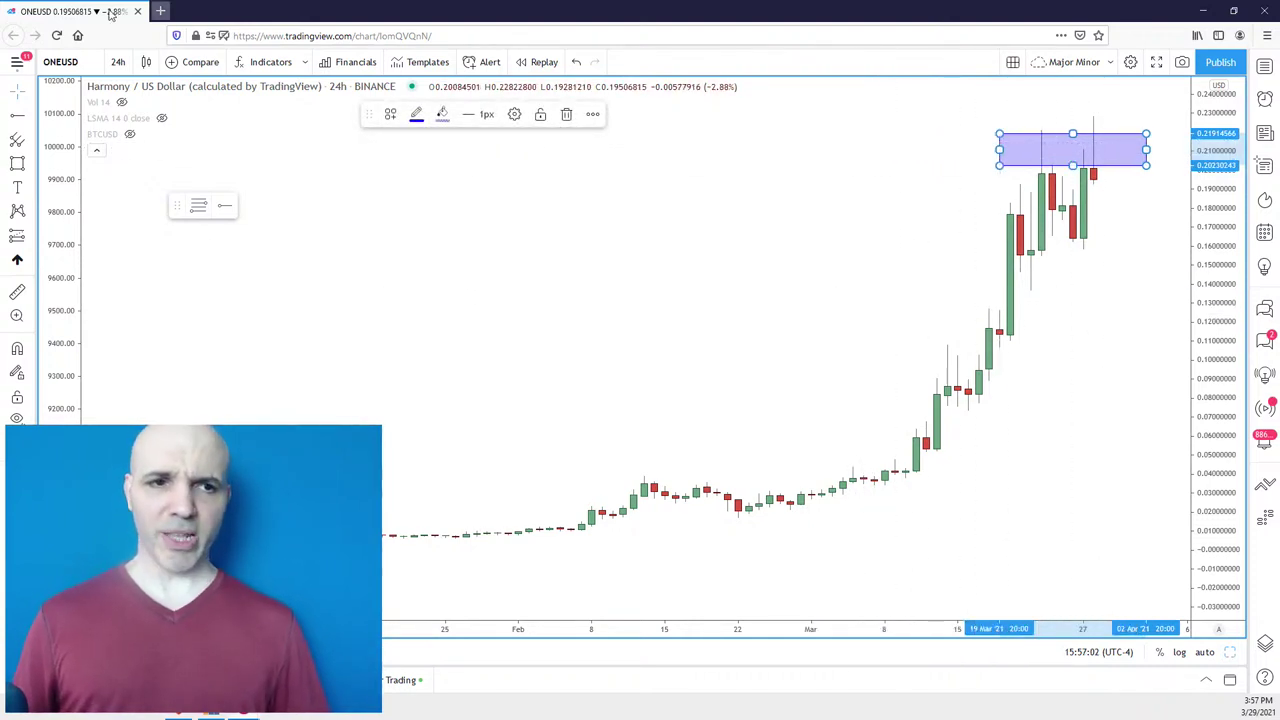
Try a rectangle around the latest ONEUSD candle from 27 to 31 March 2021, between about 0.199 and 0.231, and delete it.
click(17, 162)
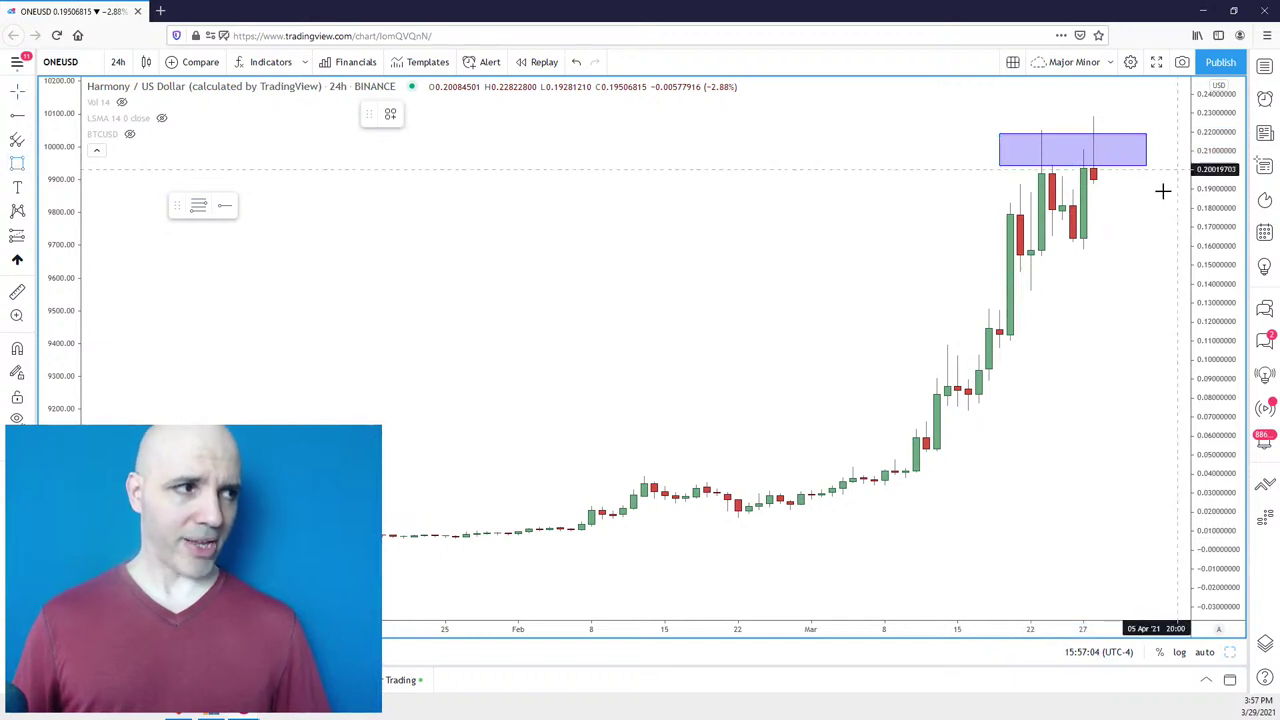
mouse_move(1125, 187)
mouse_down()
mouse_move(1090, 150)
mouse_move(1084, 111)
mouse_up()
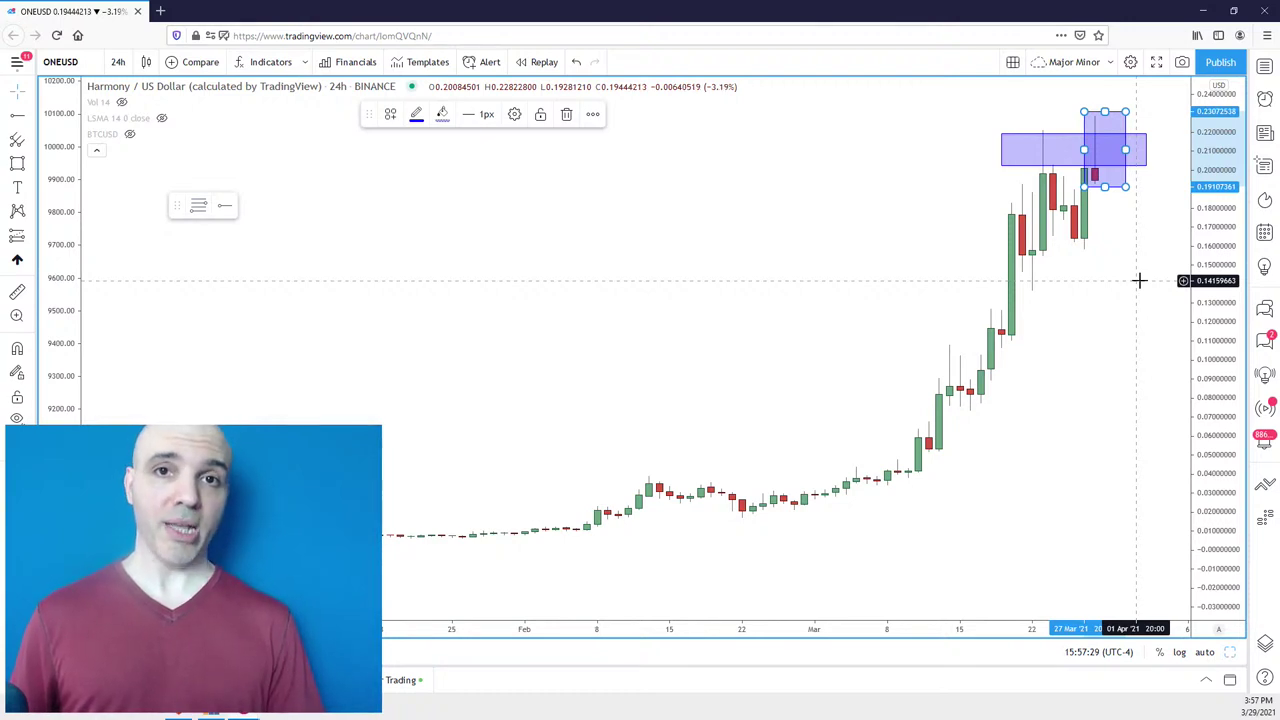
scroll(1130, 230, up, 1)
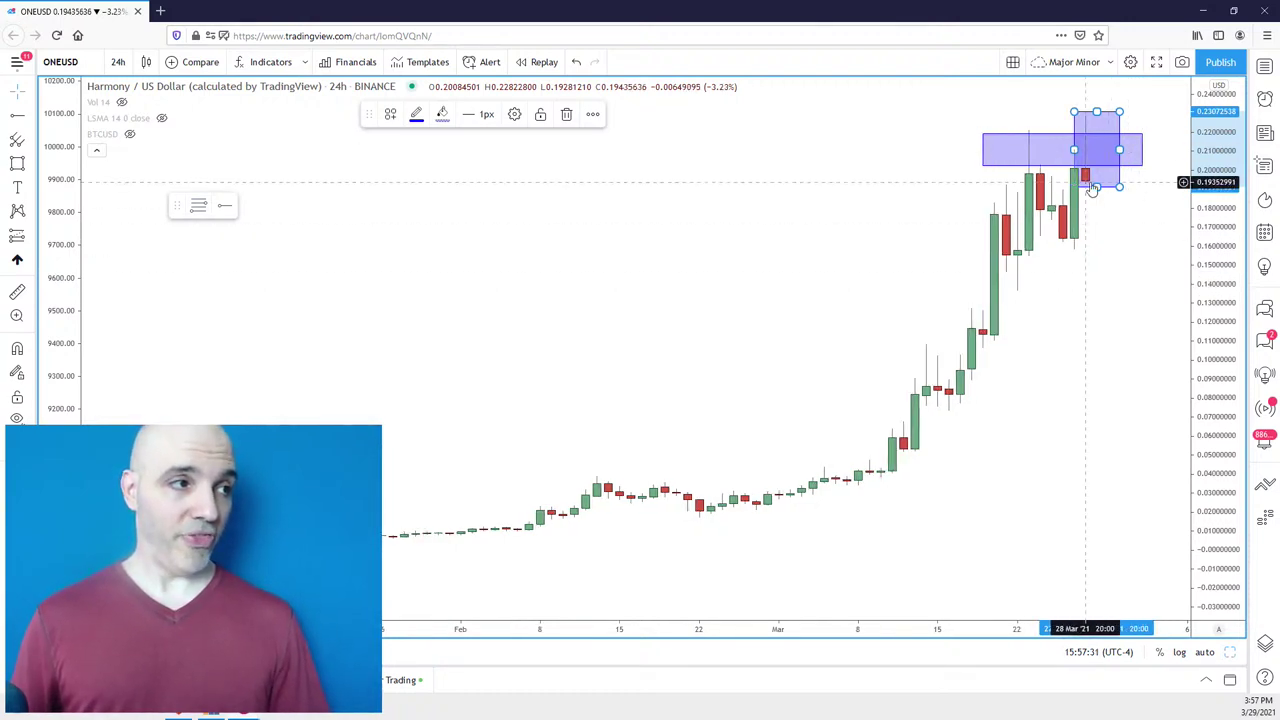
drag(1096, 186, 1096, 170)
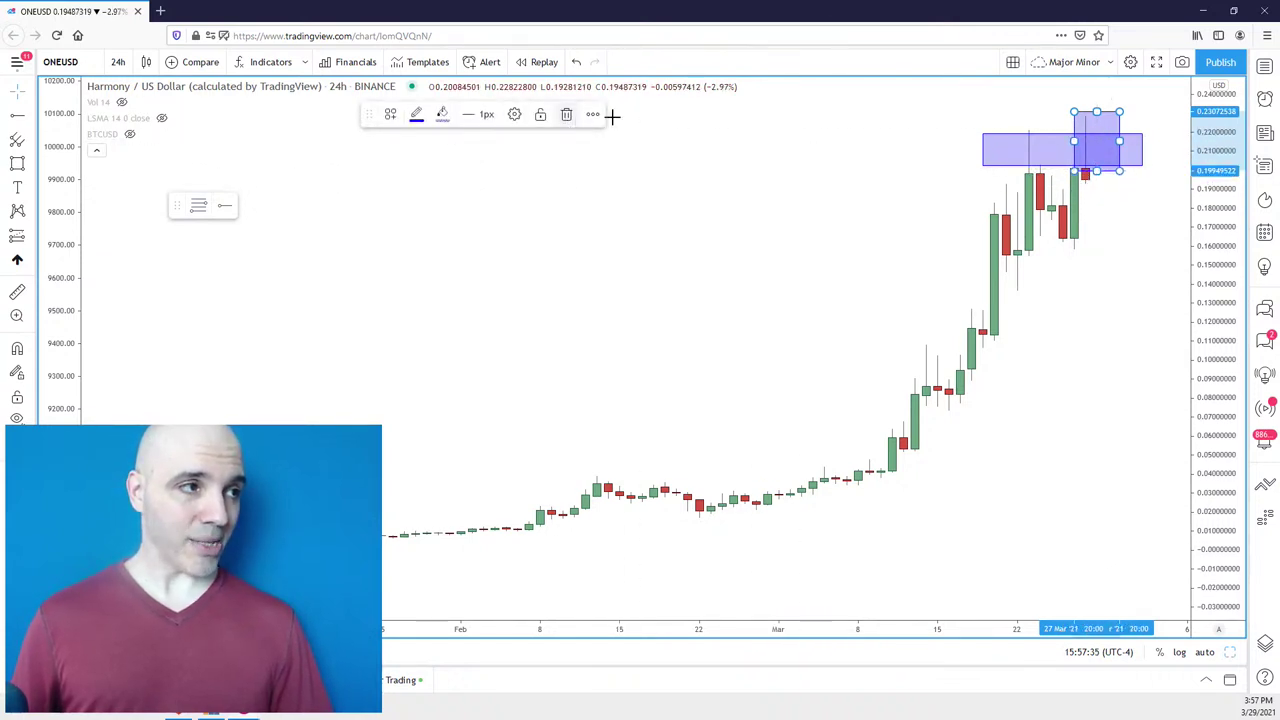
click(567, 115)
scroll(1113, 193, up, 2)
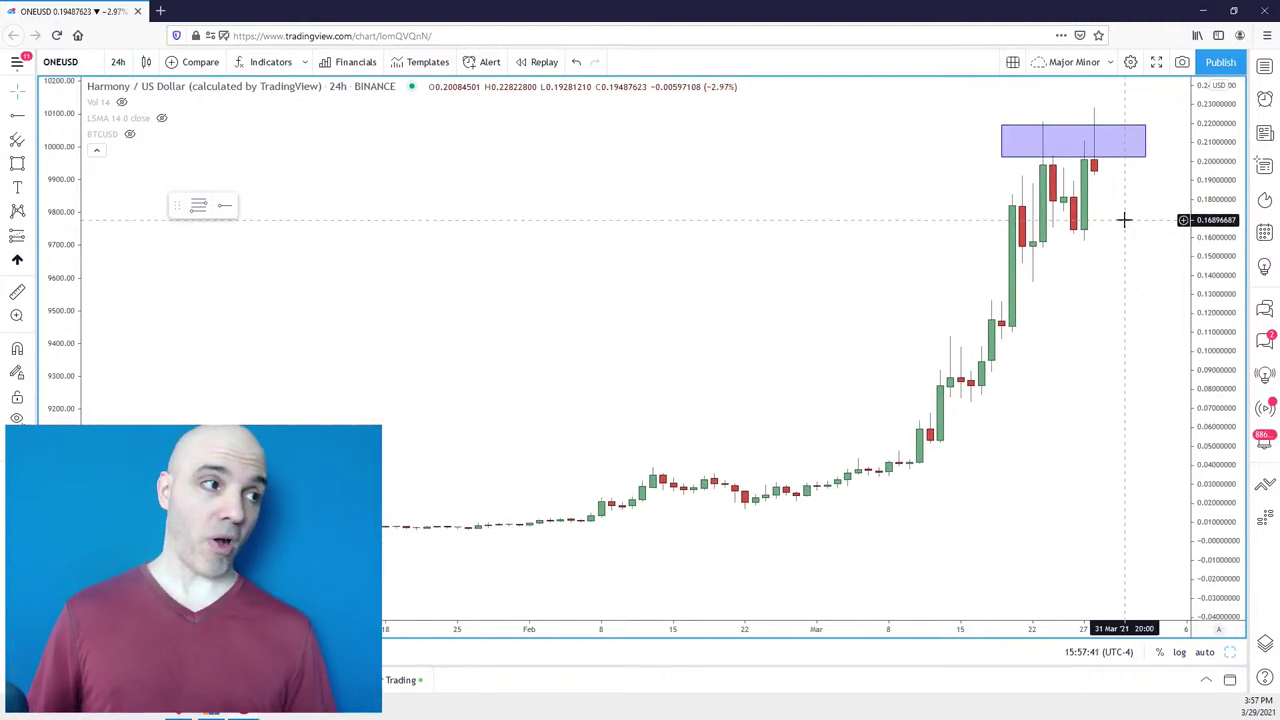
Place a horizontal ray on ONEUSD starting at the 20–21 March candles, at about 0.1486.
click(1067, 153)
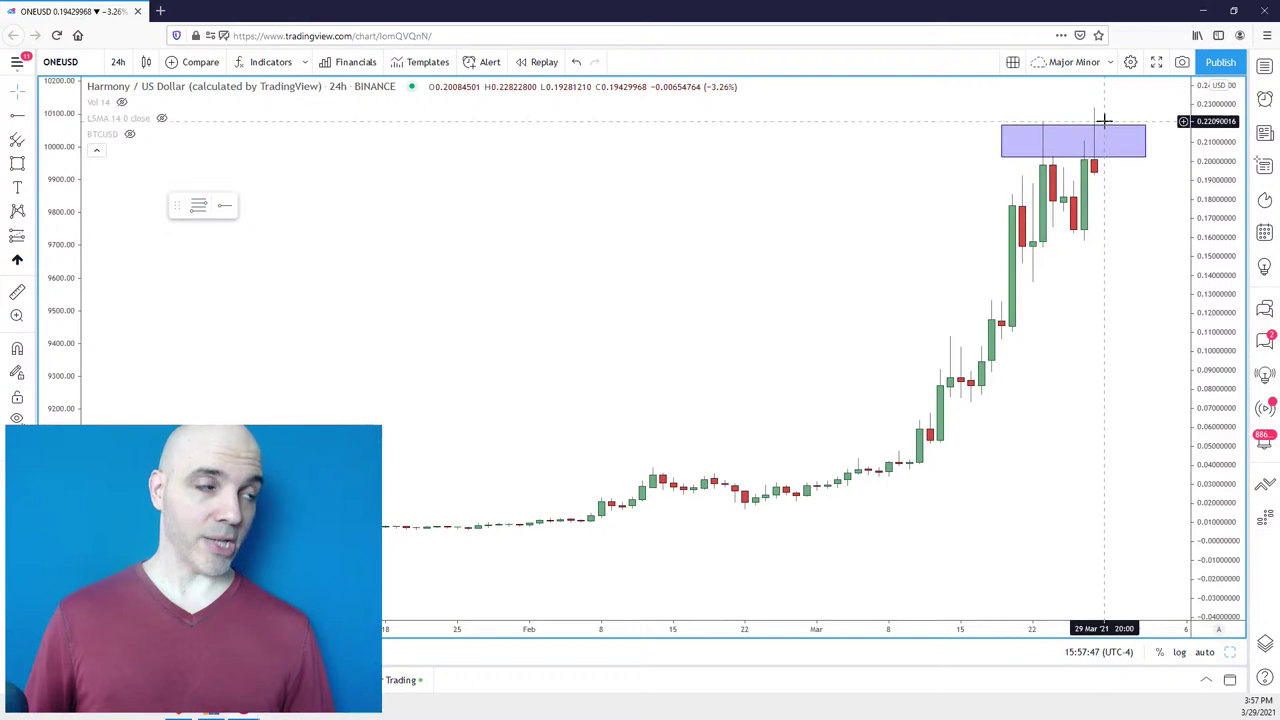
click(1093, 88)
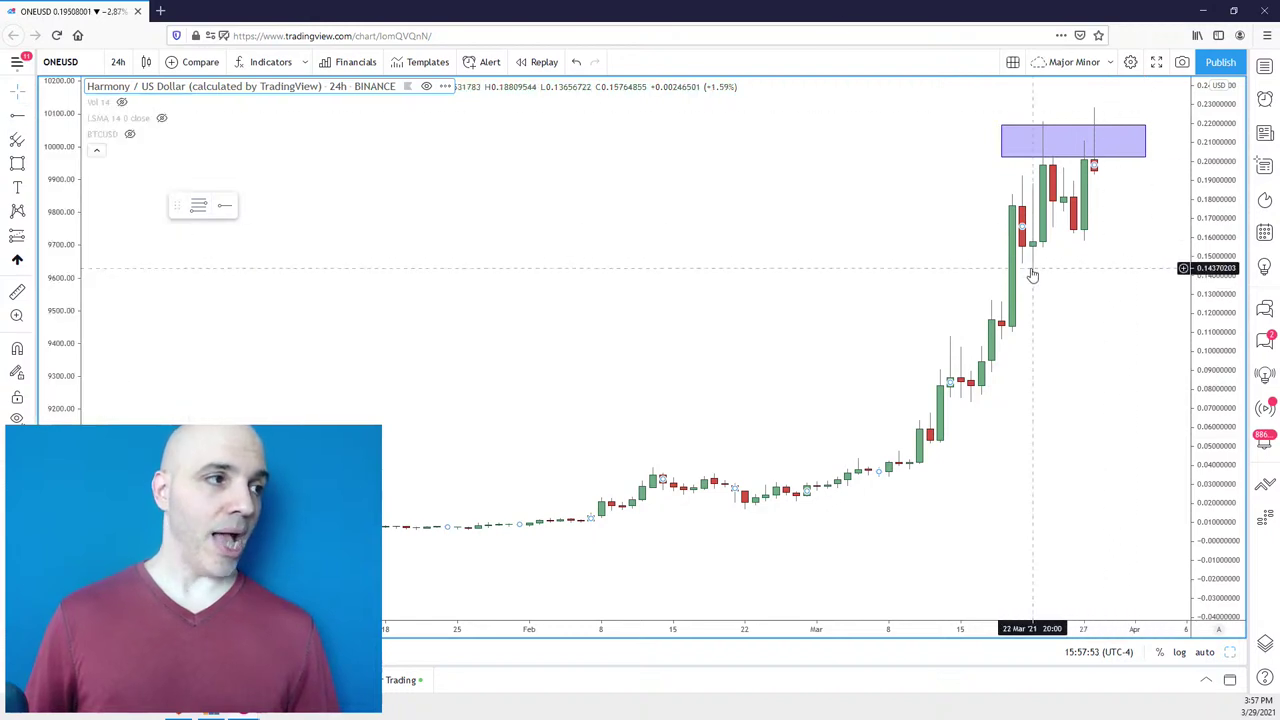
click(30, 116)
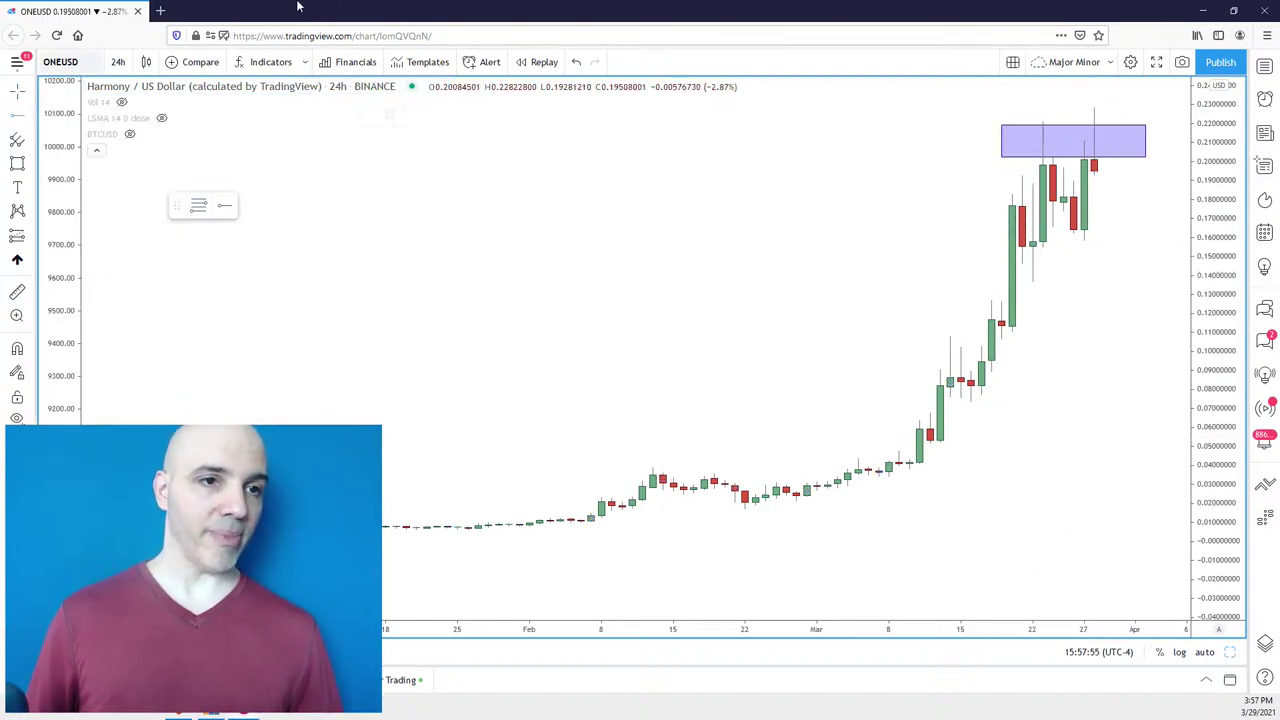
click(1016, 260)
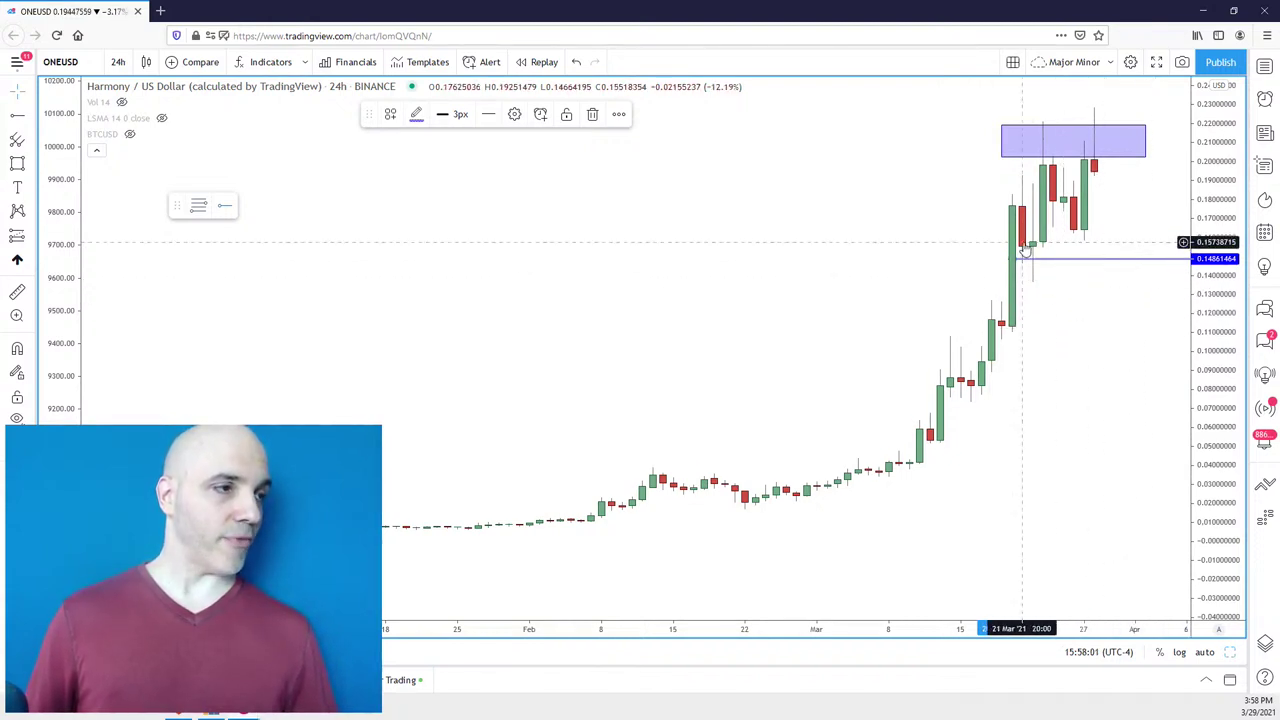
Draw a small rectangle just below the ray from 29 March to 2 April 2021, between about 0.136 and 0.149.
click(17, 164)
drag(1147, 282, 1107, 258)
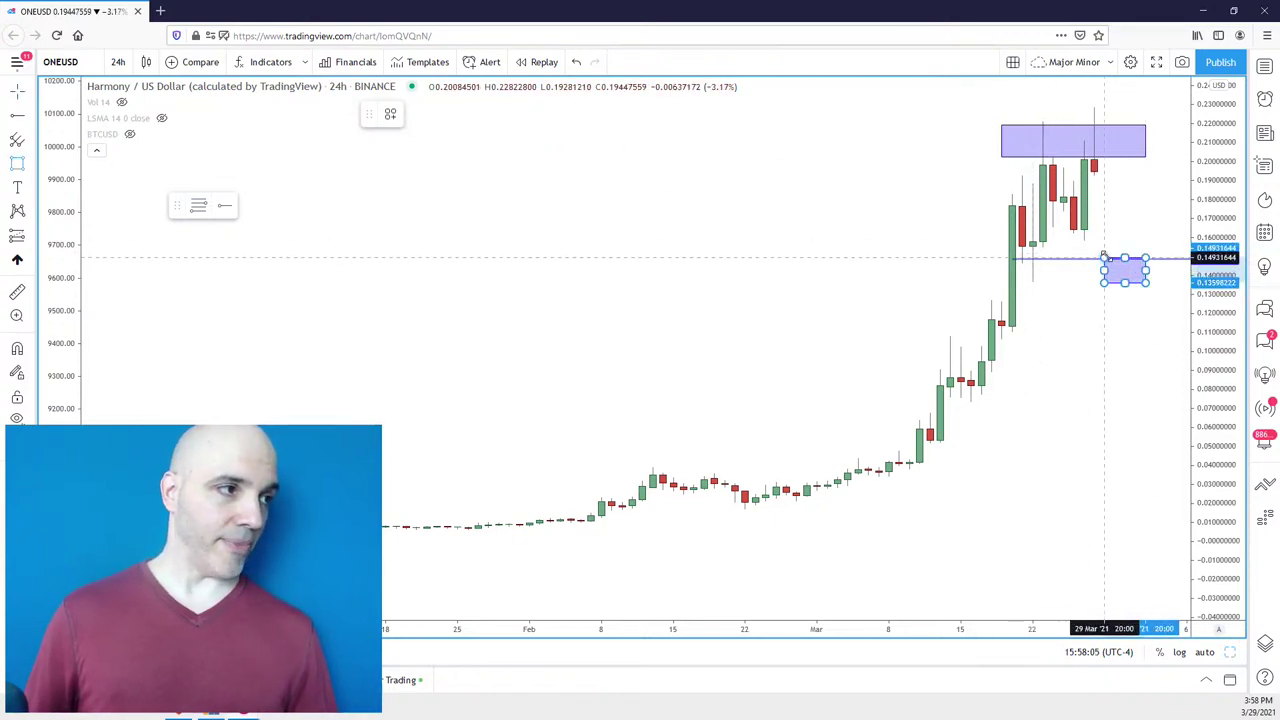
scroll(1146, 380, down, 3)
click(1138, 376)
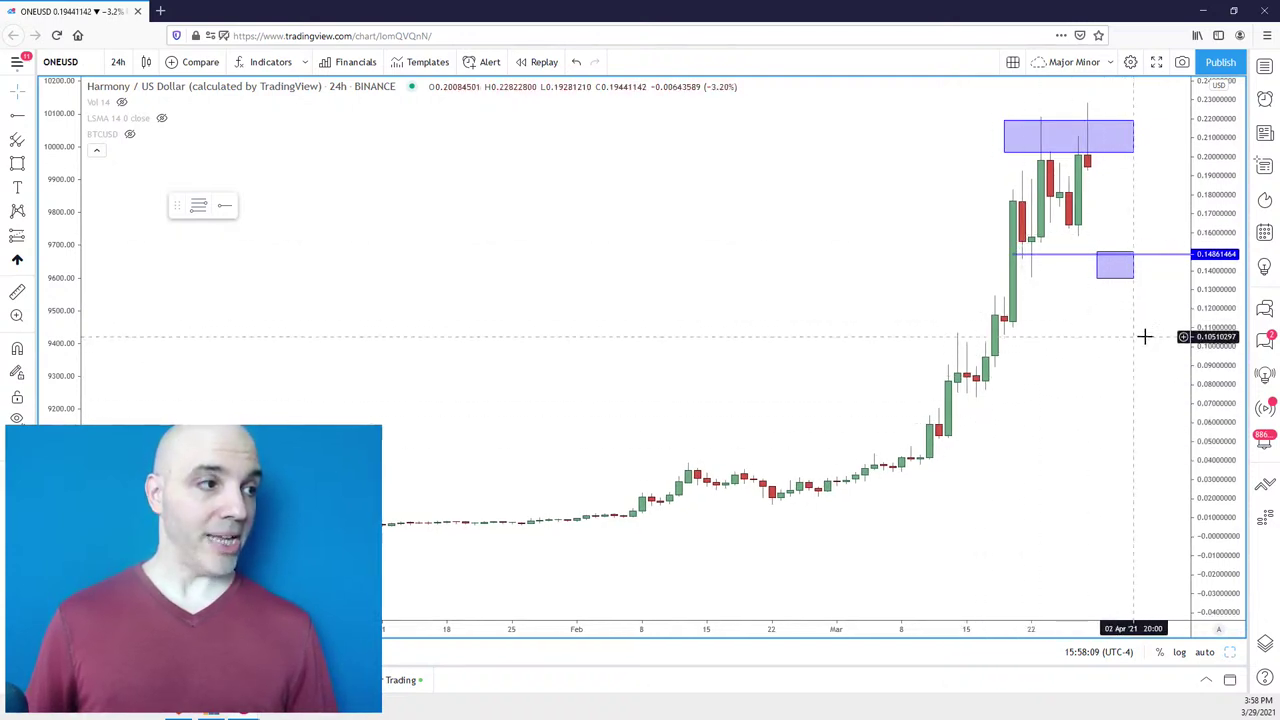
Draw a wide support rectangle on ONEUSD from 13 March to 5 April 2021, between about 0.086 and 0.102.
click(17, 163)
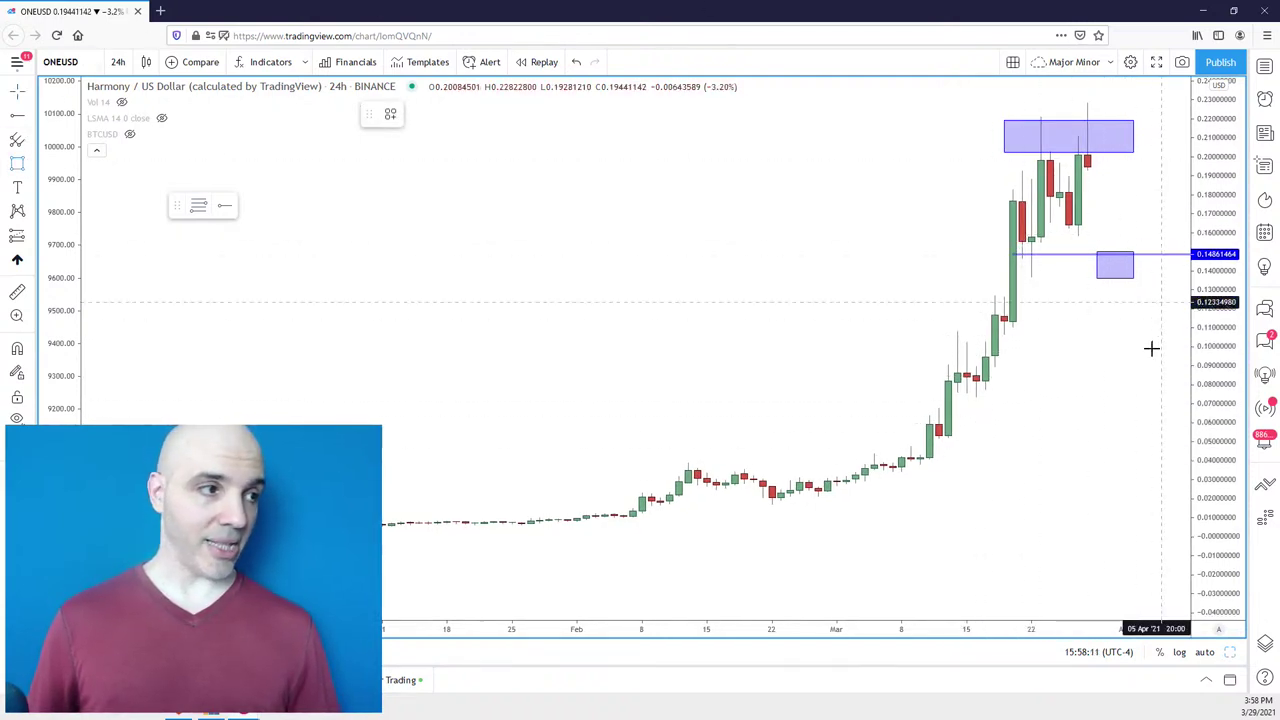
click(1163, 371)
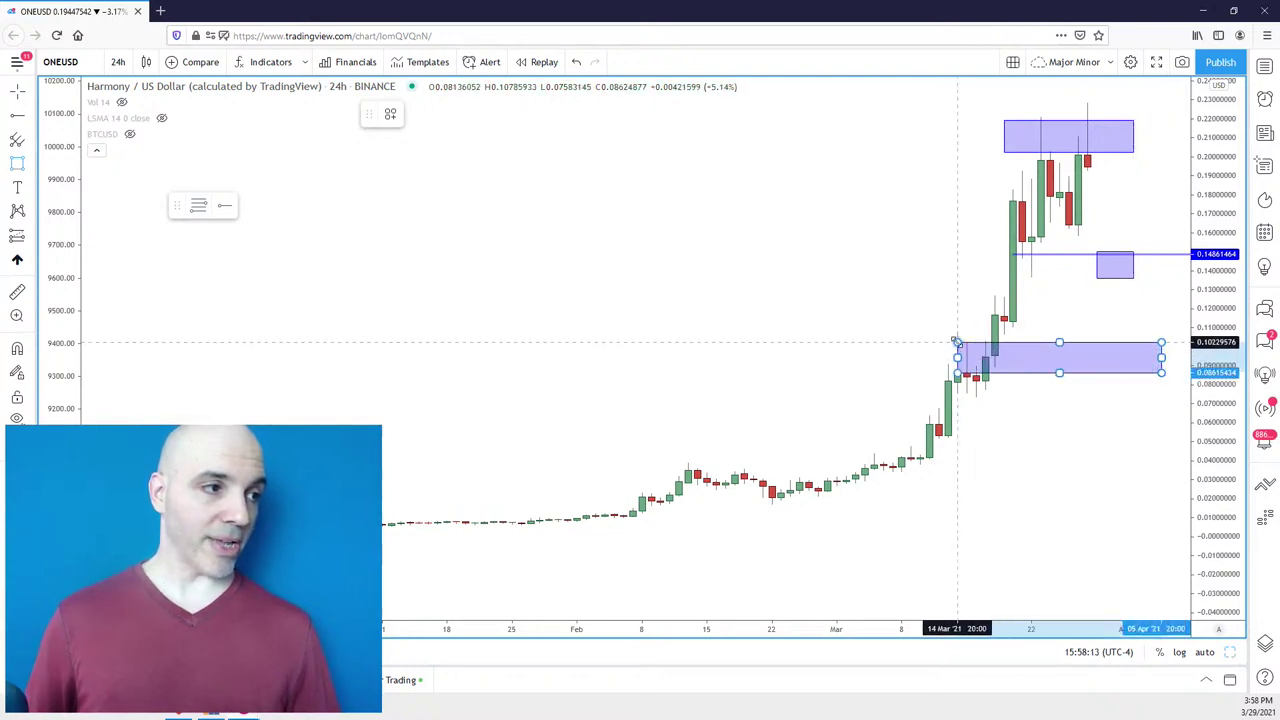
click(948, 342)
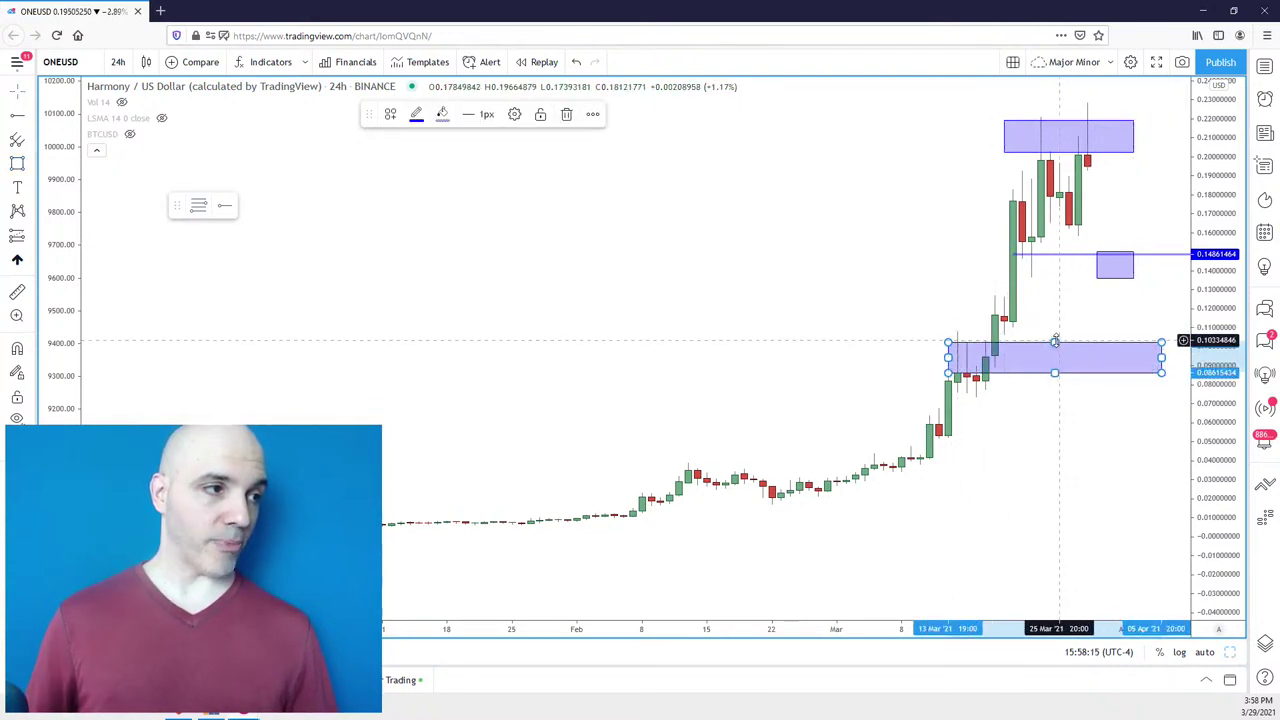
Resize the wide ONEUSD support rectangle to span about 0.095 to 0.109 and extend its end to about 8 April 2021.
drag(1054, 342, 1054, 330)
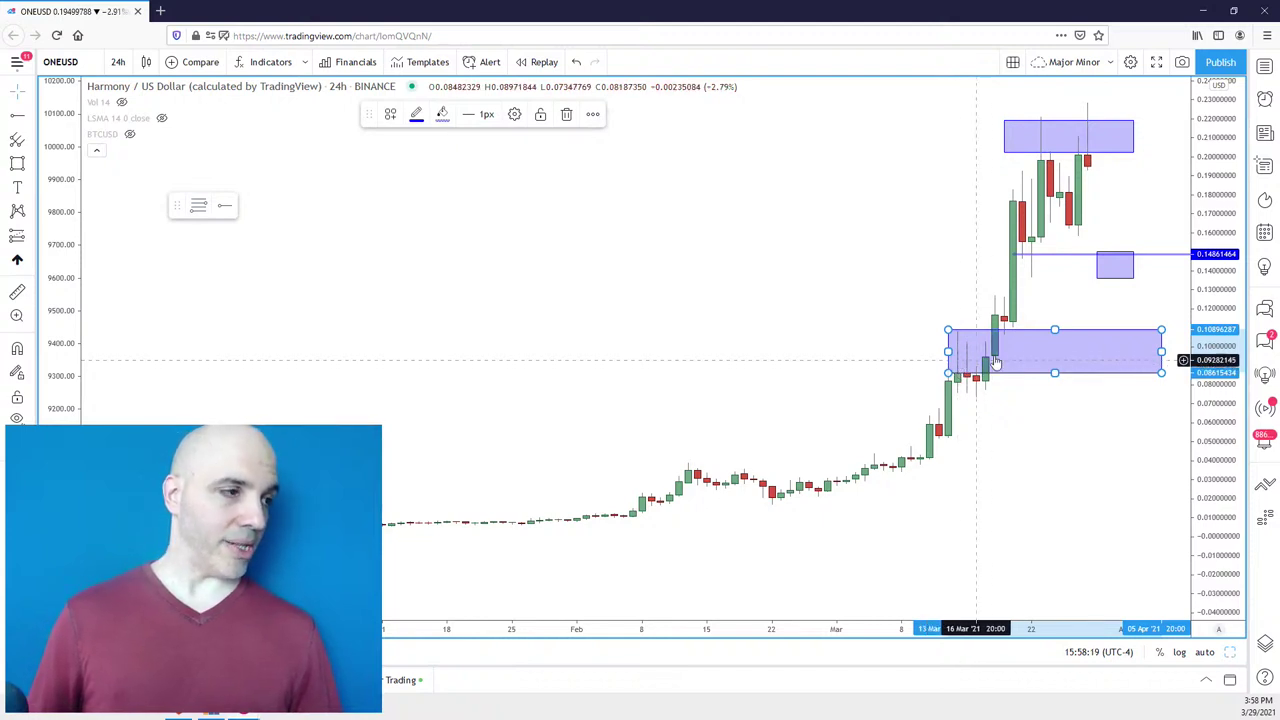
drag(1054, 373, 1054, 356)
drag(1100, 307, 1086, 303)
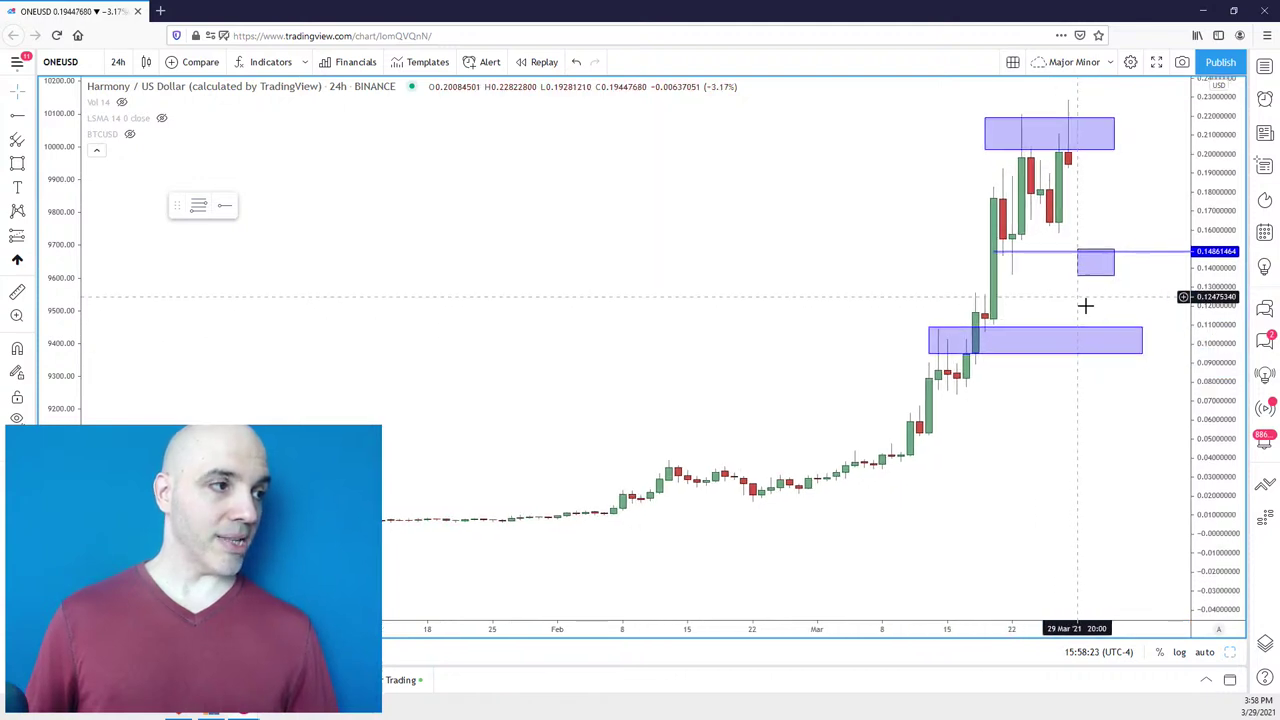
drag(1143, 340, 1168, 340)
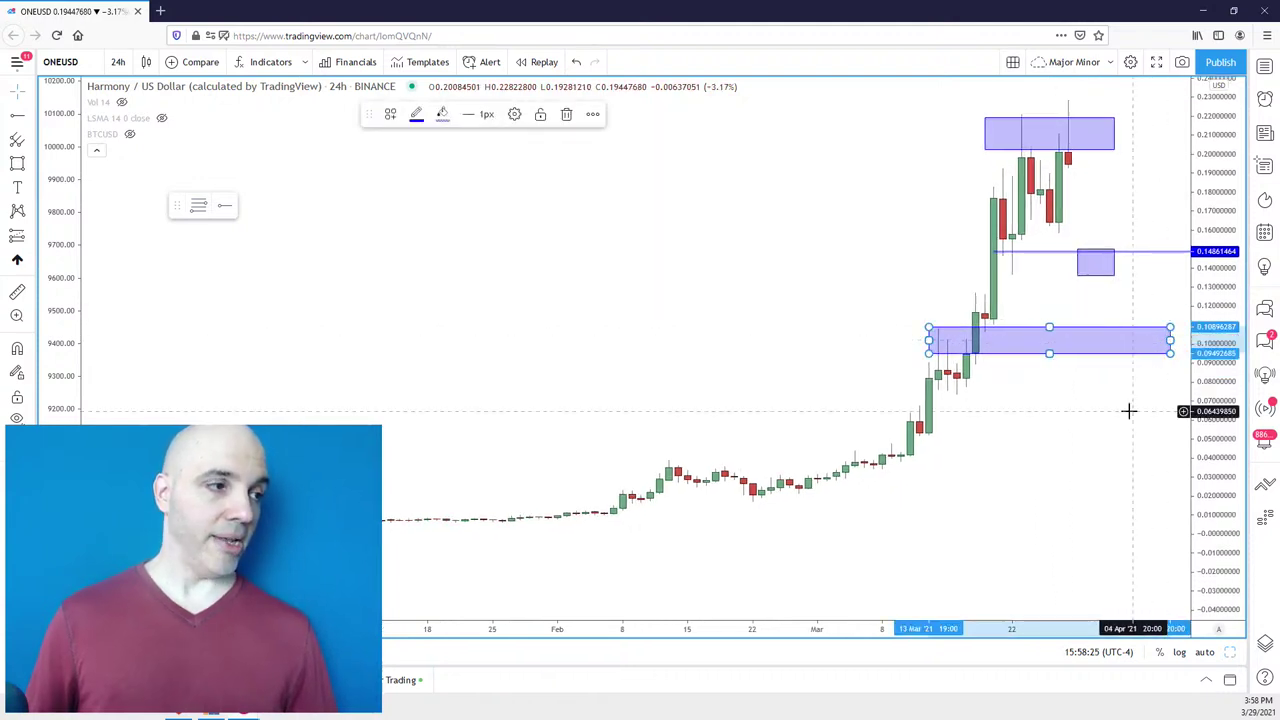
drag(1126, 408, 1118, 406)
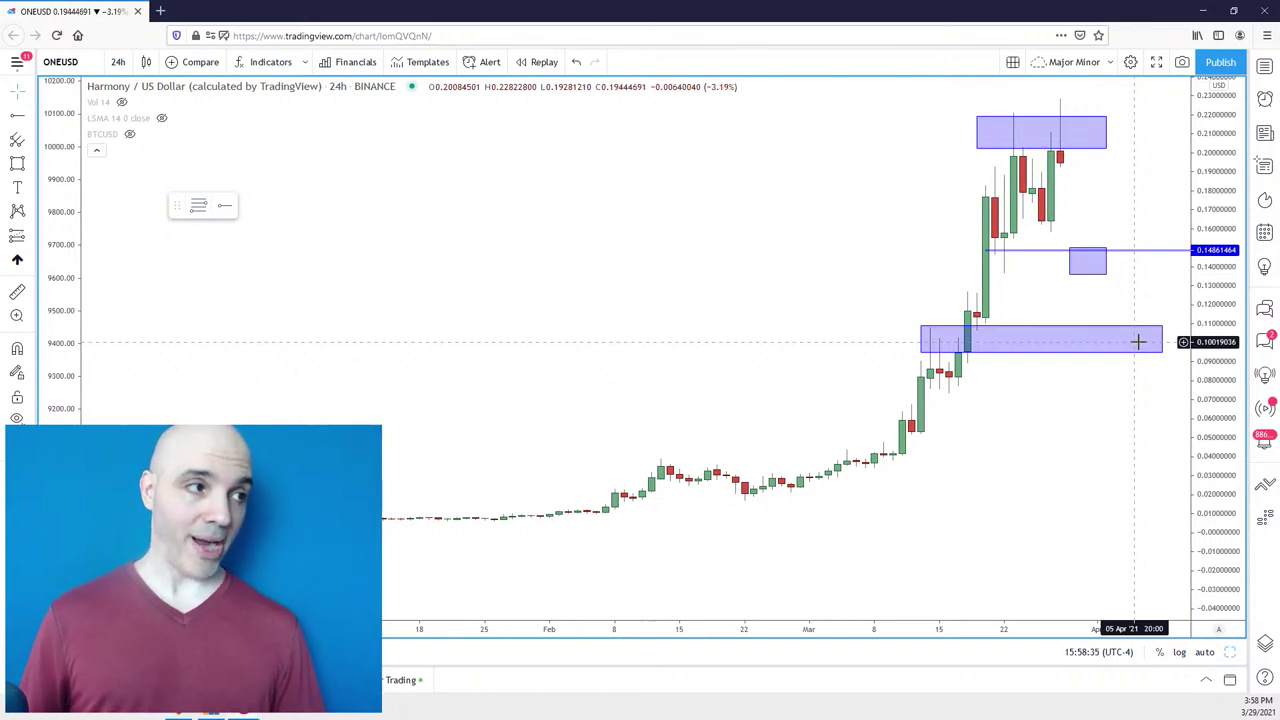
click(1088, 260)
click(1110, 283)
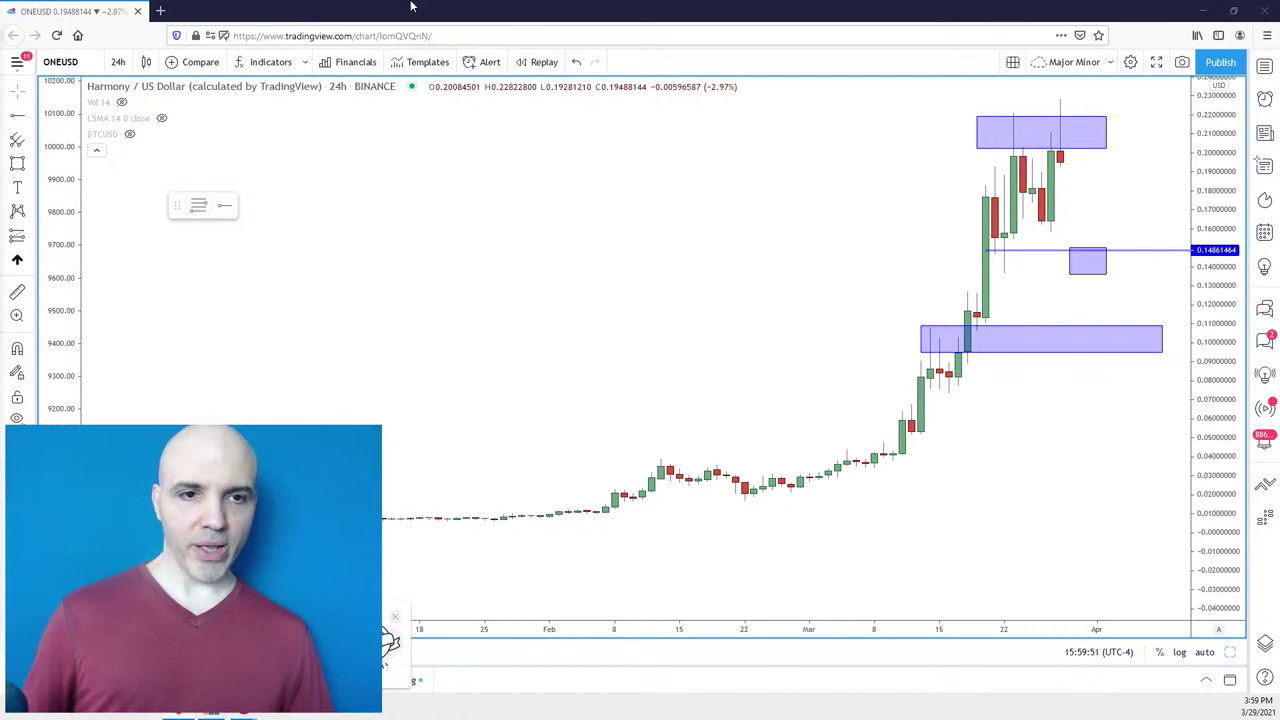
Load the TSLA chart and bring its latest daily candles into view.
text(TSLA)
key(Return)
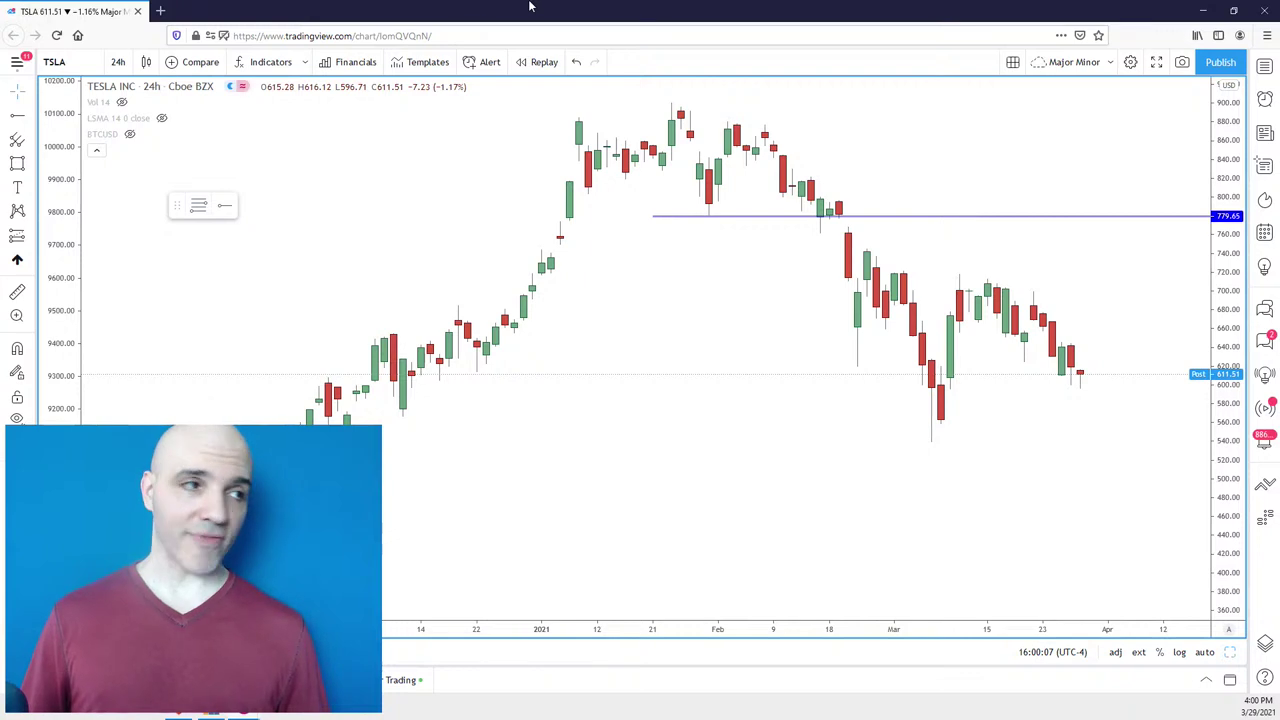
scroll(994, 131, left, 3)
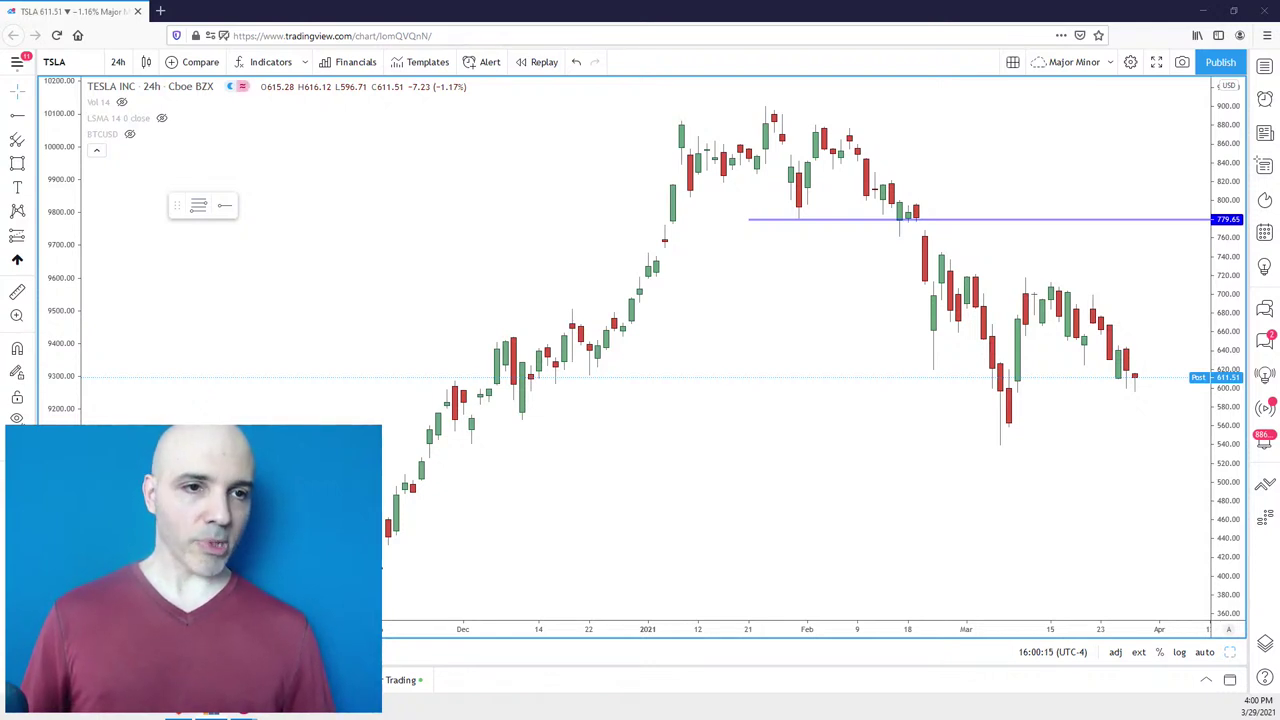
Draw a small rectangle around the latest TSLA candles, starting 24 March 2021, between about 589 and 638.
click(17, 163)
drag(1168, 398, 1108, 352)
scroll(1143, 314, up, 2)
click(1140, 286)
scroll(1146, 297, up, 3)
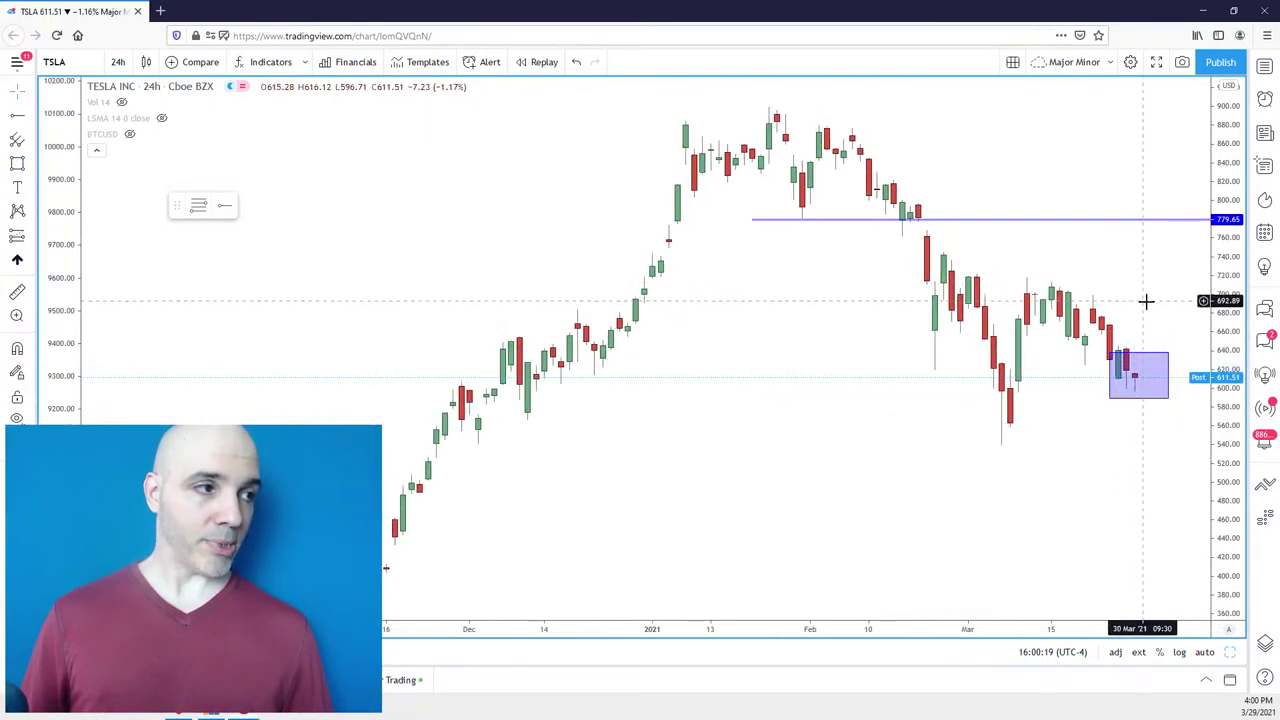
scroll(1097, 363, down, 4)
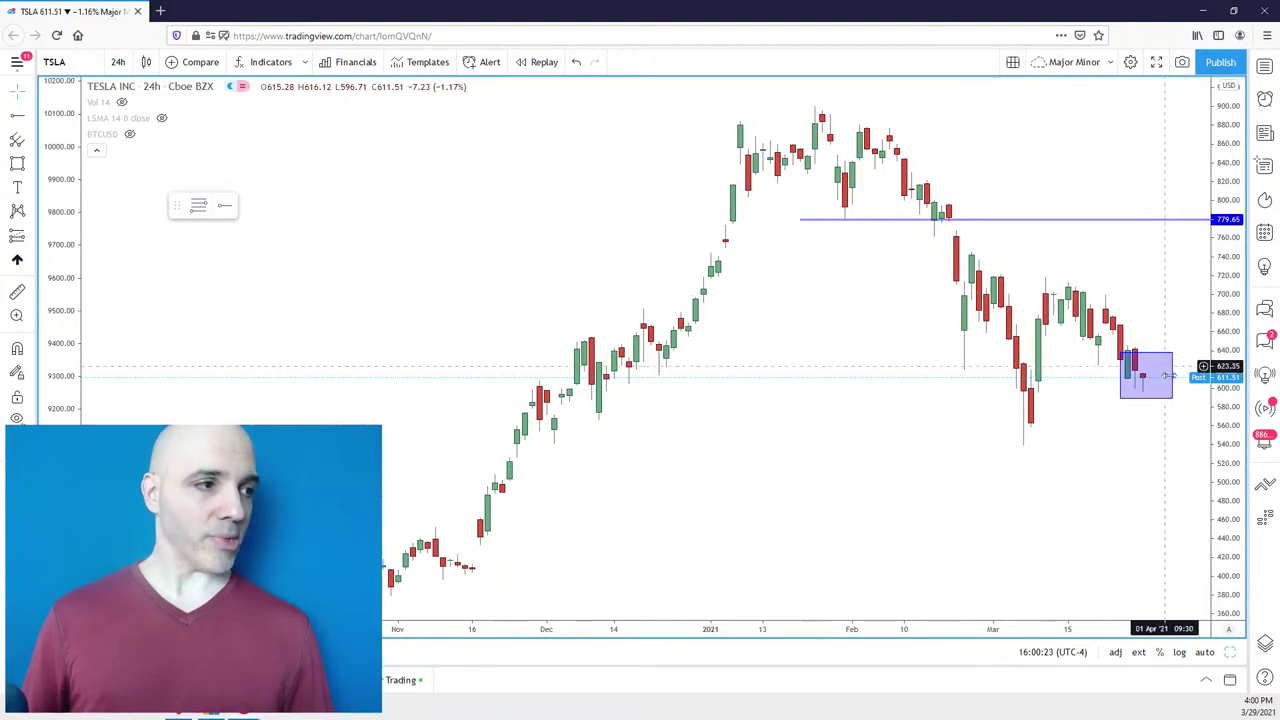
scroll(1176, 390, up, 1)
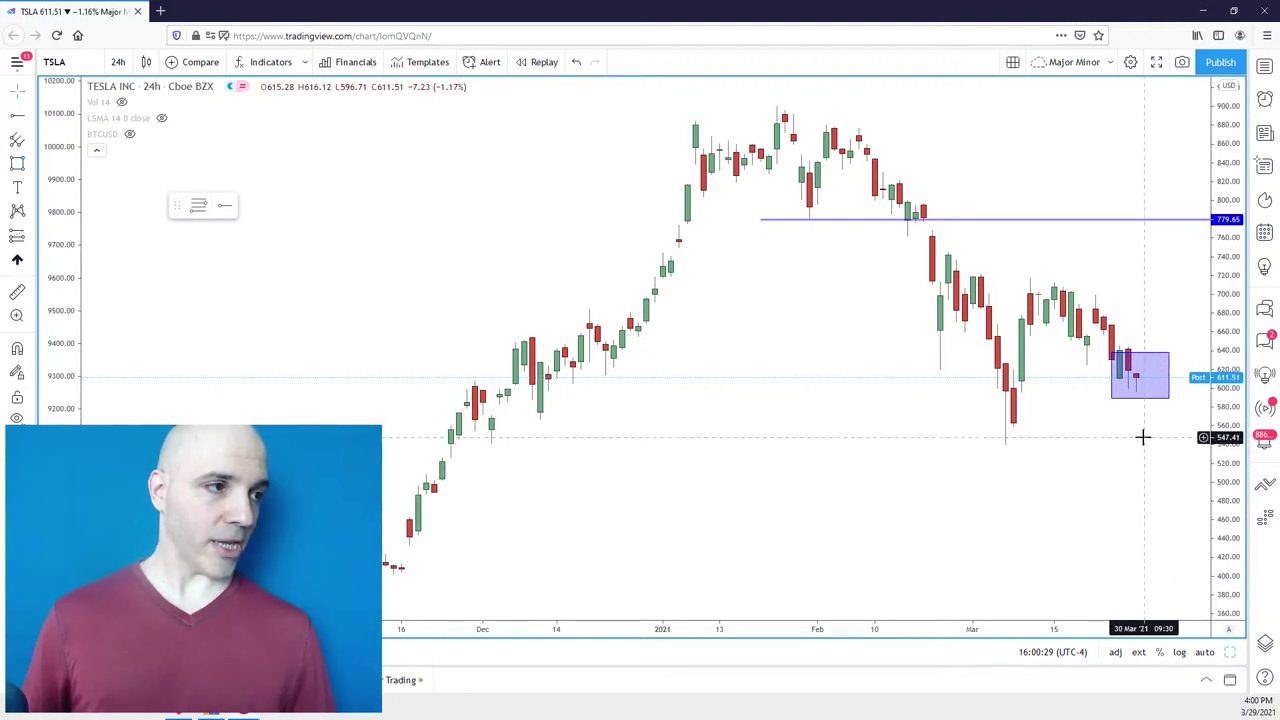
scroll(1120, 434, down, 1)
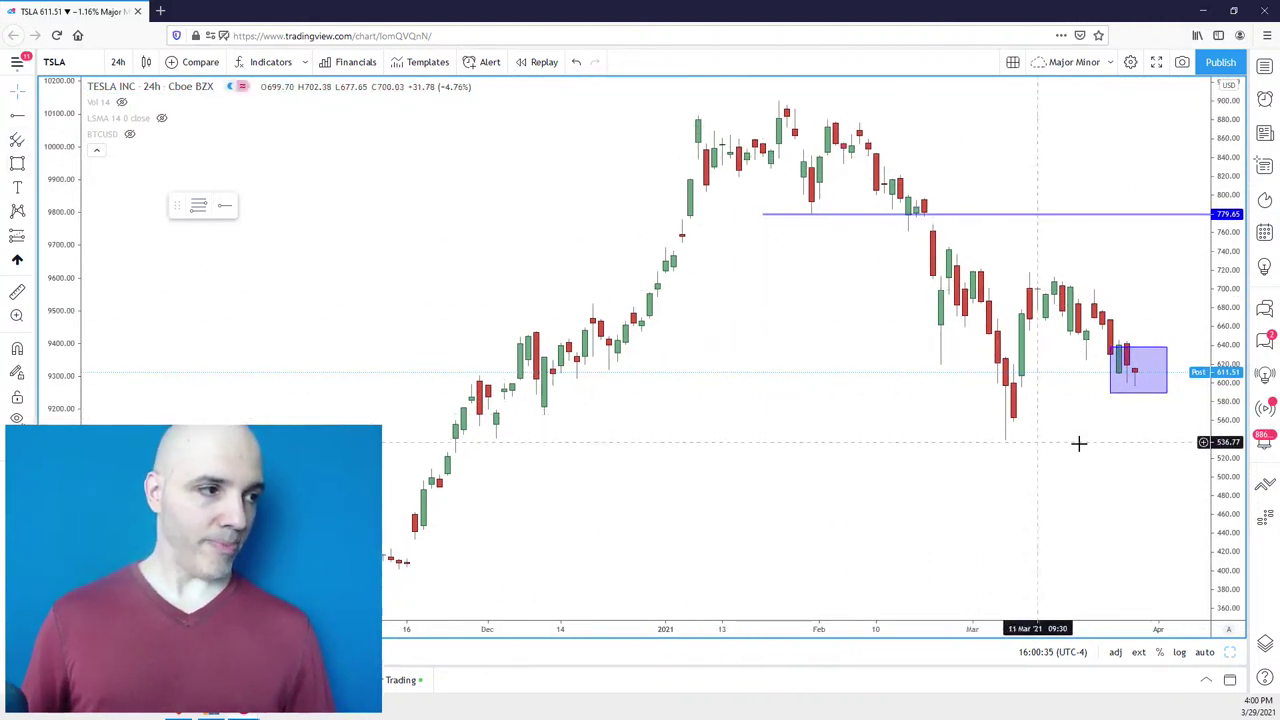
Draw a larger rectangle over the TSLA decline from 10 to 31 March 2021, between about 594 and 713.
click(17, 163)
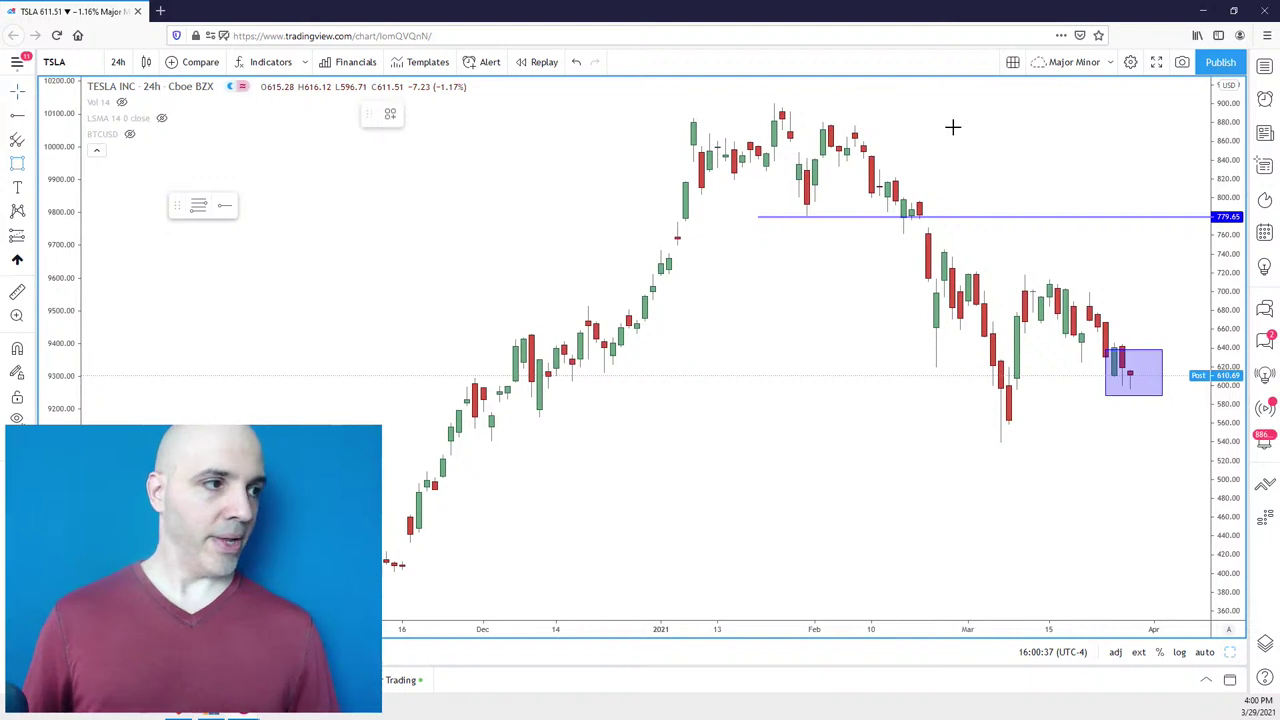
drag(1145, 391, 1024, 280)
scroll(1152, 420, down, 1)
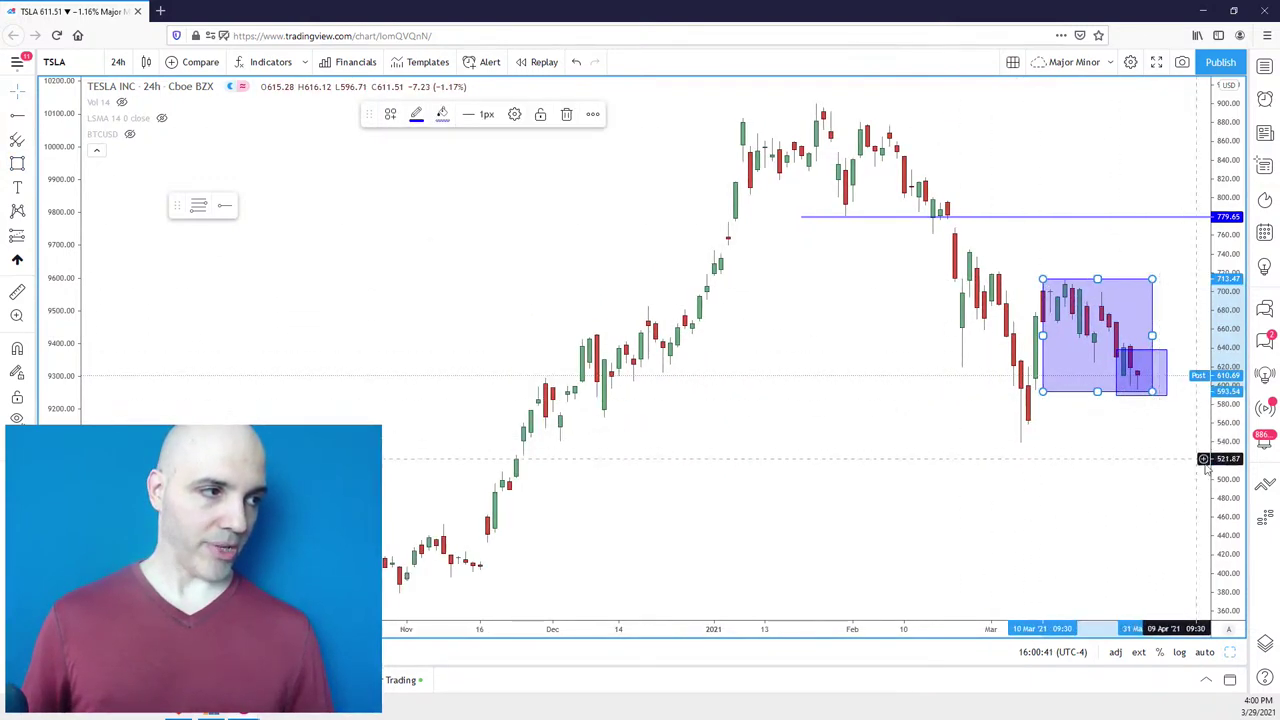
Widen the lower TSLA rectangle into a support zone running from 17 February to 8 April 2021.
scroll(1152, 470, up, 2)
click(1152, 485)
drag(1123, 480, 1114, 517)
click(1142, 418)
drag(1145, 417, 1170, 418)
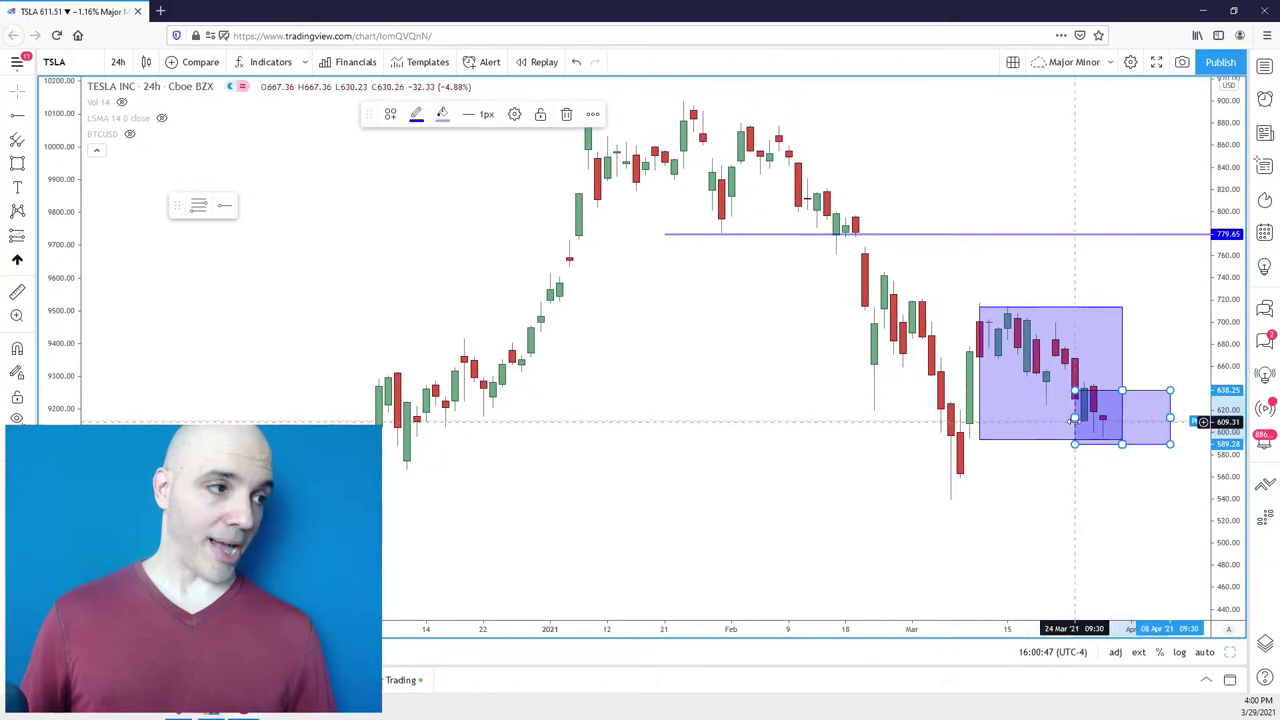
drag(1073, 418, 851, 426)
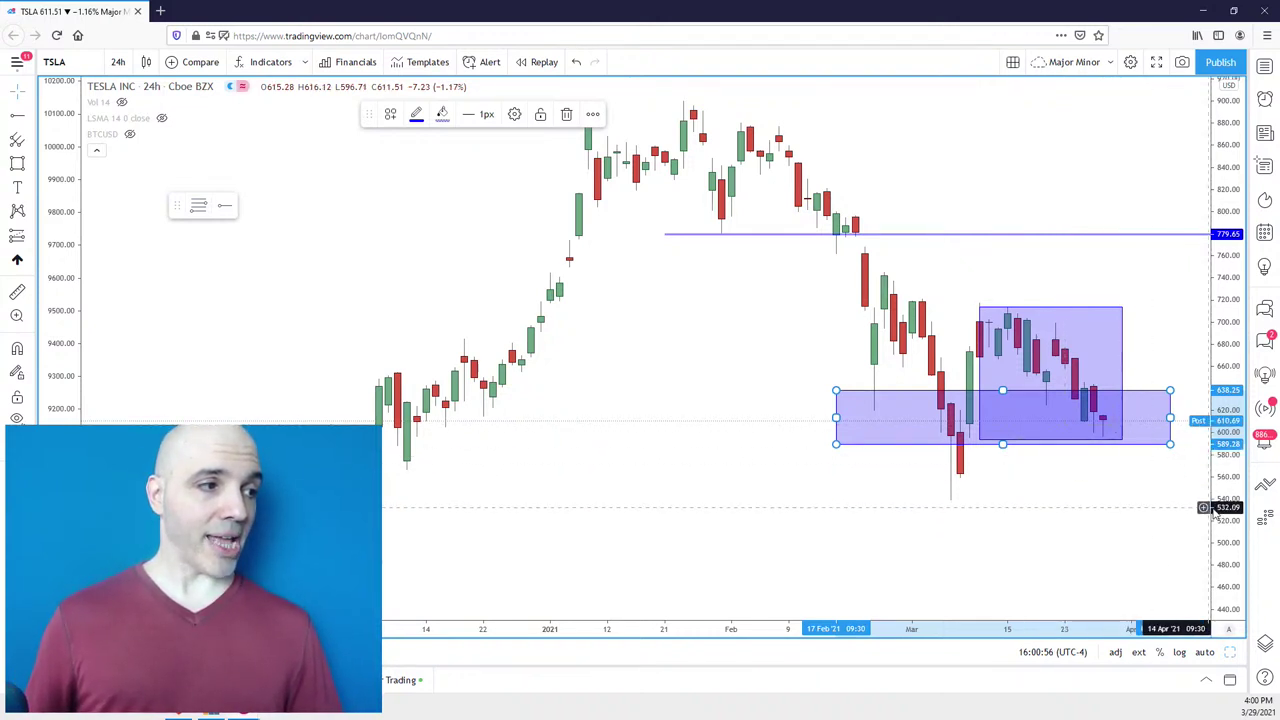
drag(1226, 505, 1226, 485)
scroll(1190, 520, up, 2)
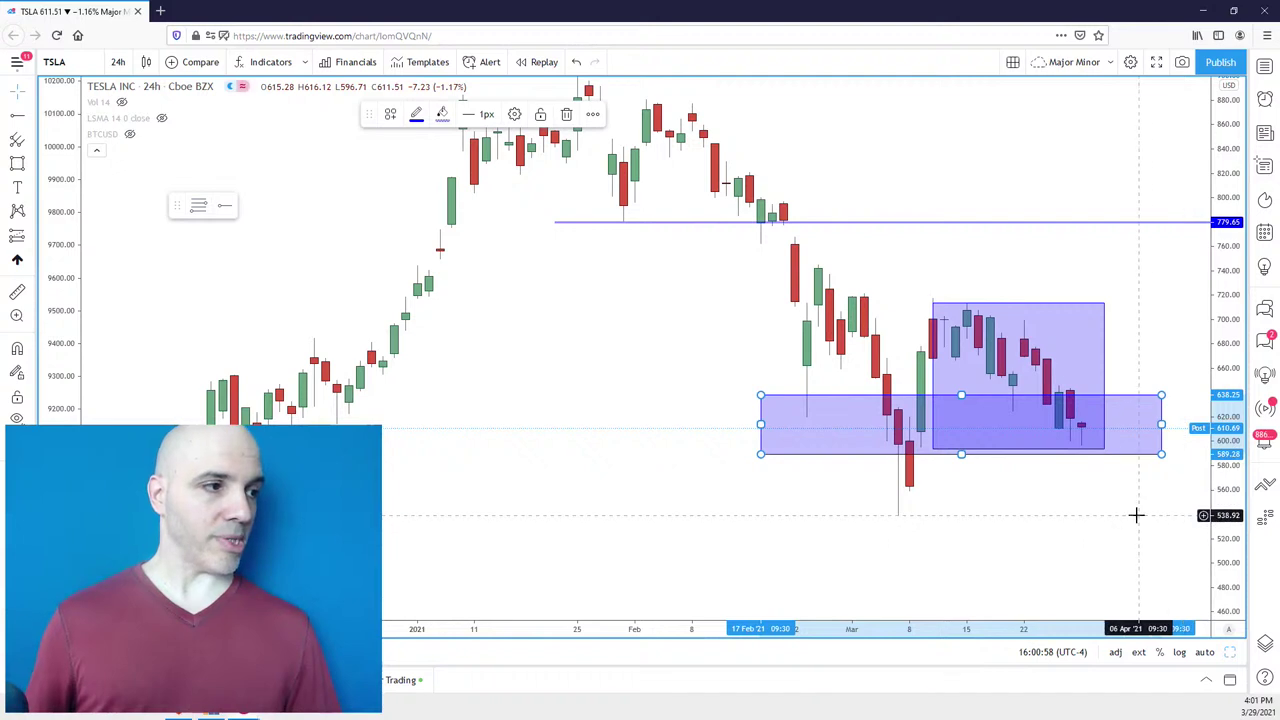
scroll(1133, 505, down, 1)
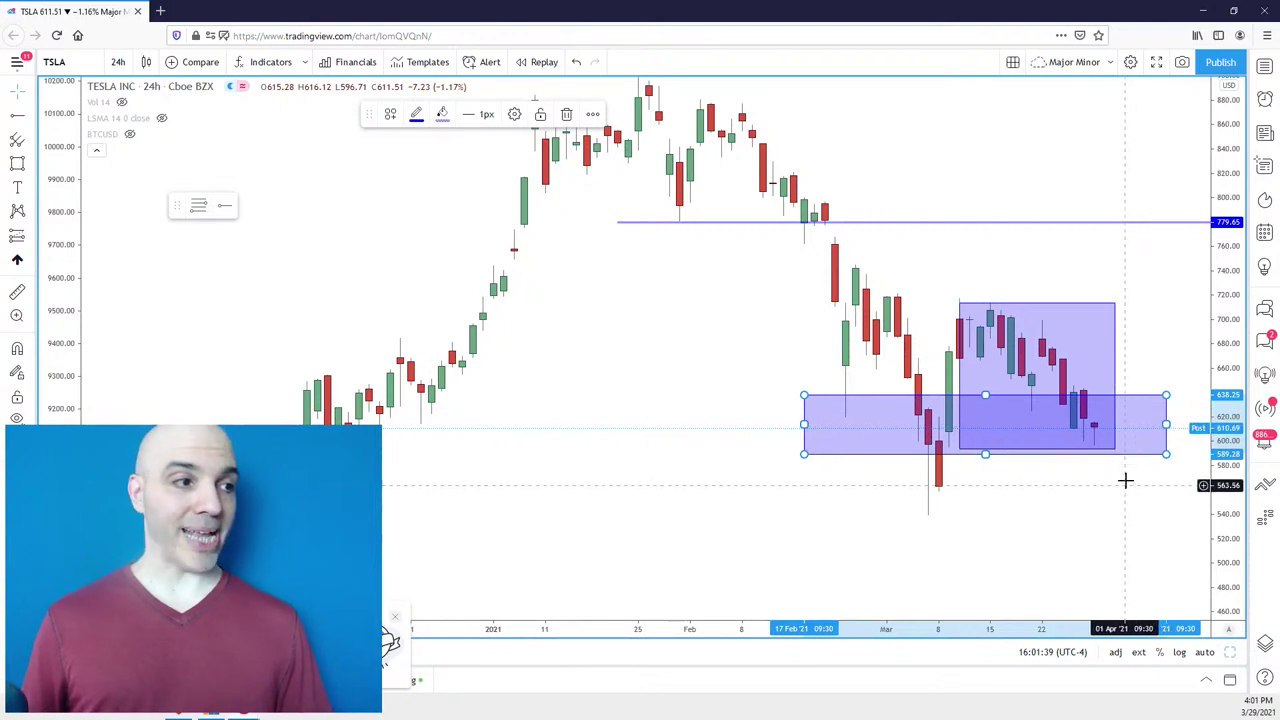
click(1148, 517)
click(1108, 438)
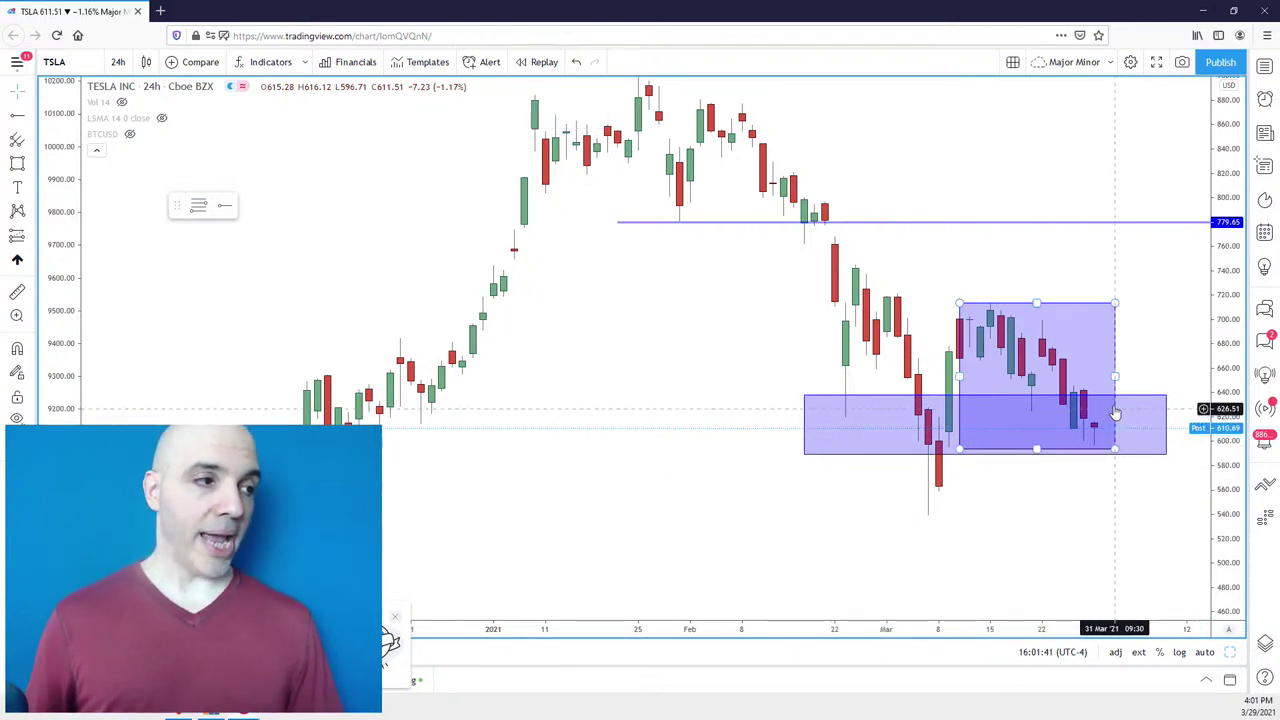
drag(1110, 515, 1127, 522)
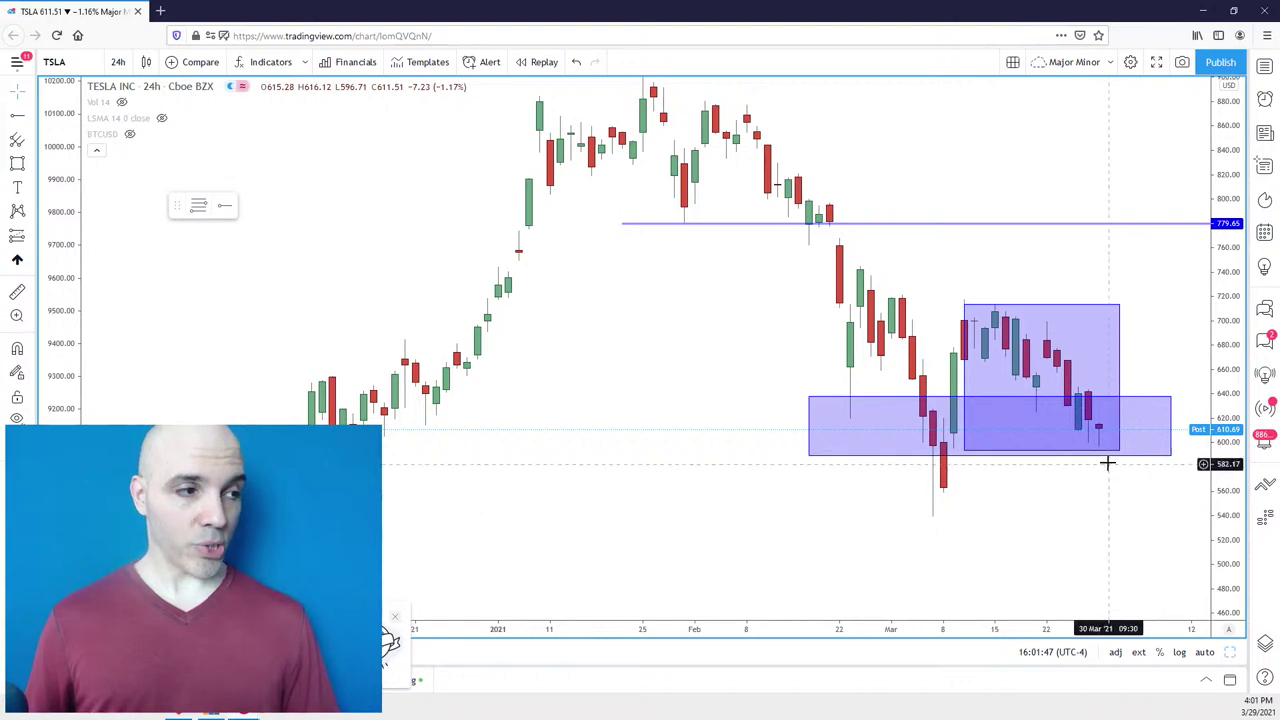
Load the SPXUSD chart of the US SP 500 CFD.
text(SPXUSD)
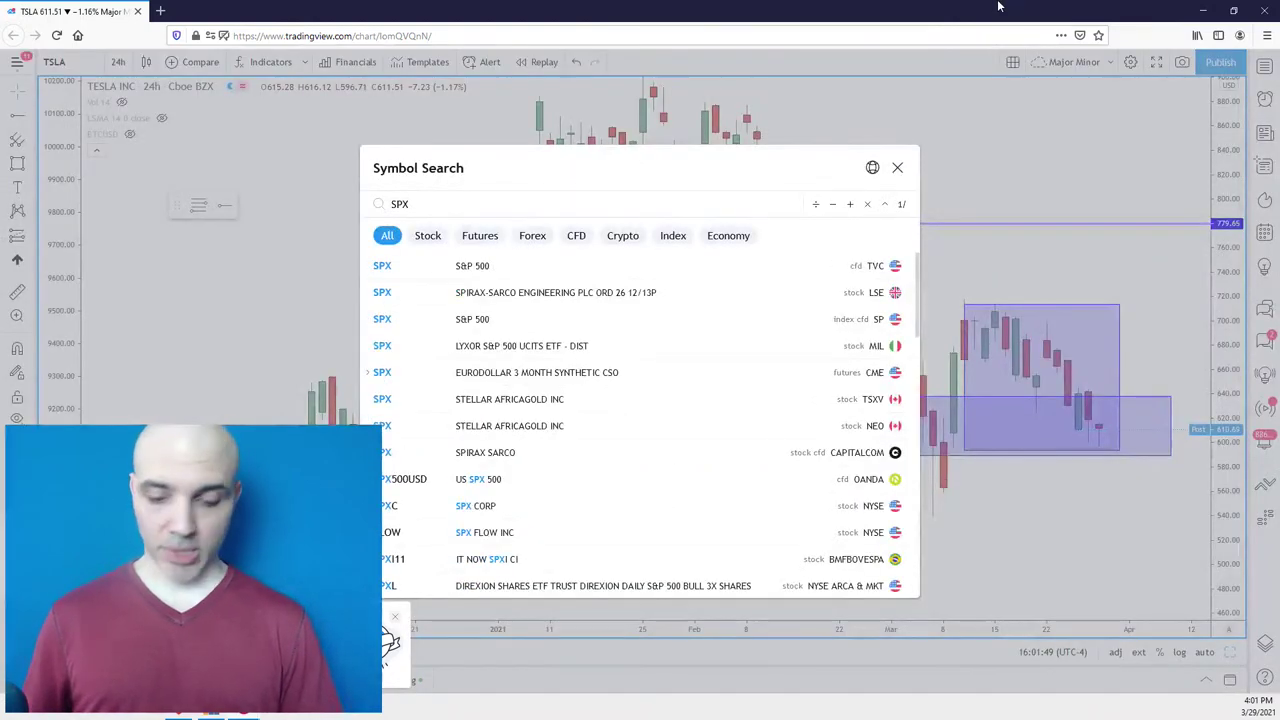
key(Return)
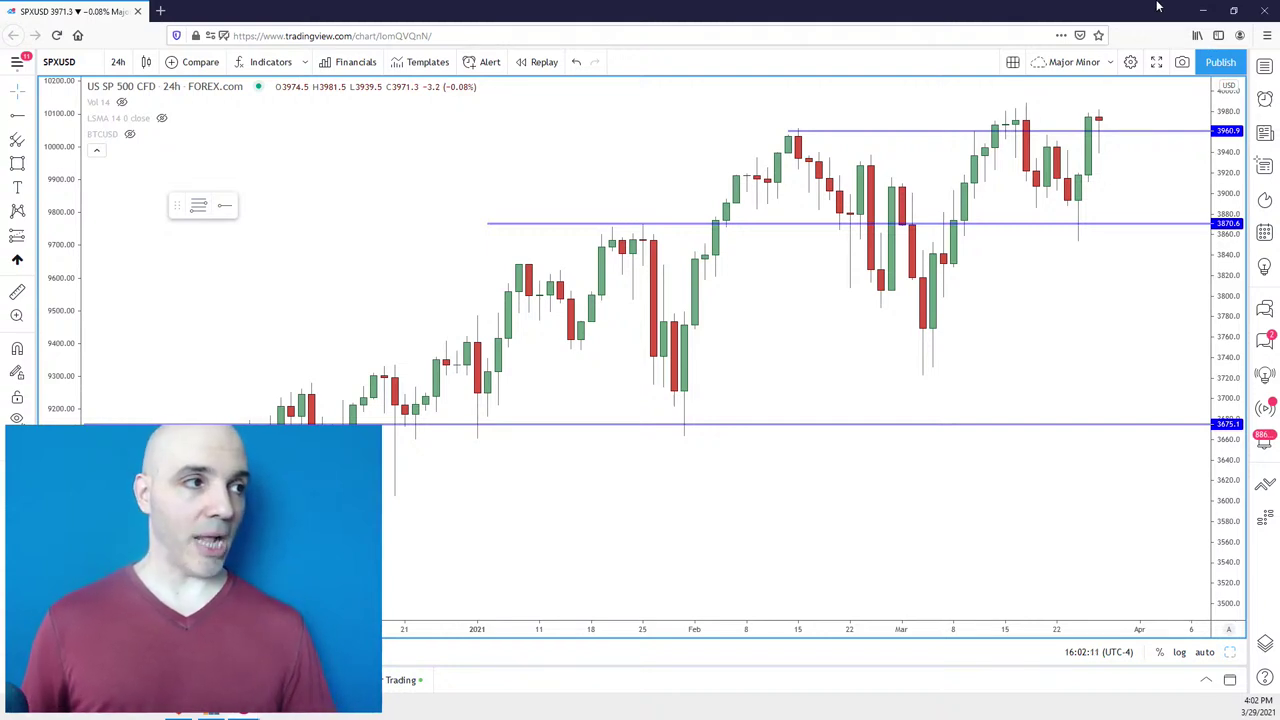
scroll(1170, 180, down, 1)
right_click(1140, 172)
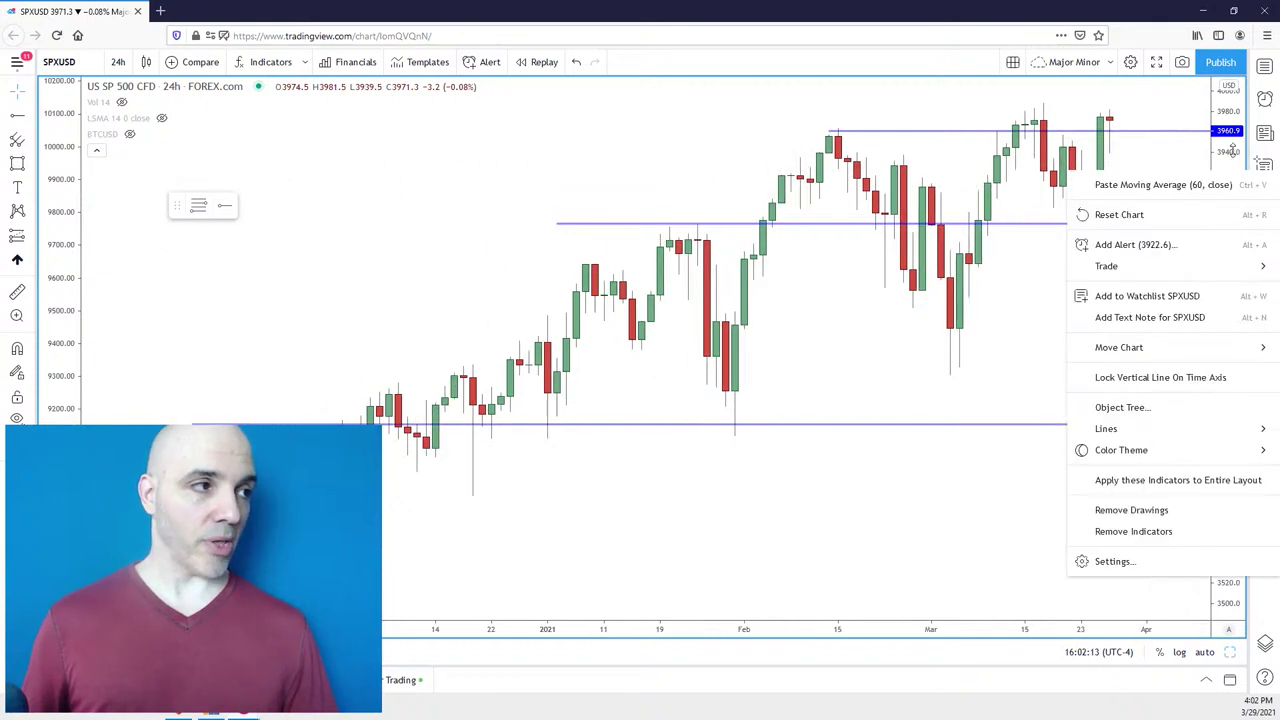
click(1180, 174)
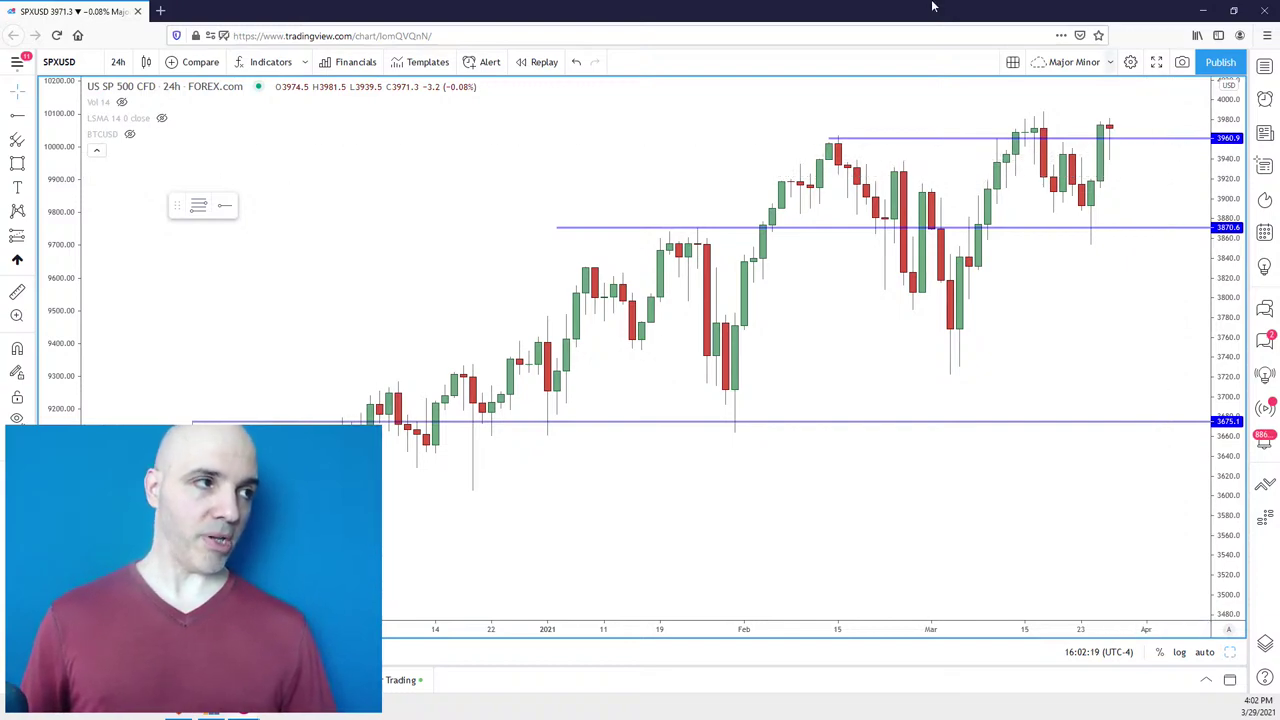
Draw rectangles on SPXUSD around the 11–18 March highs, about 3960 to 3992, and the latest candles, about 3955 to 3982.
scroll(1140, 134, up, 4)
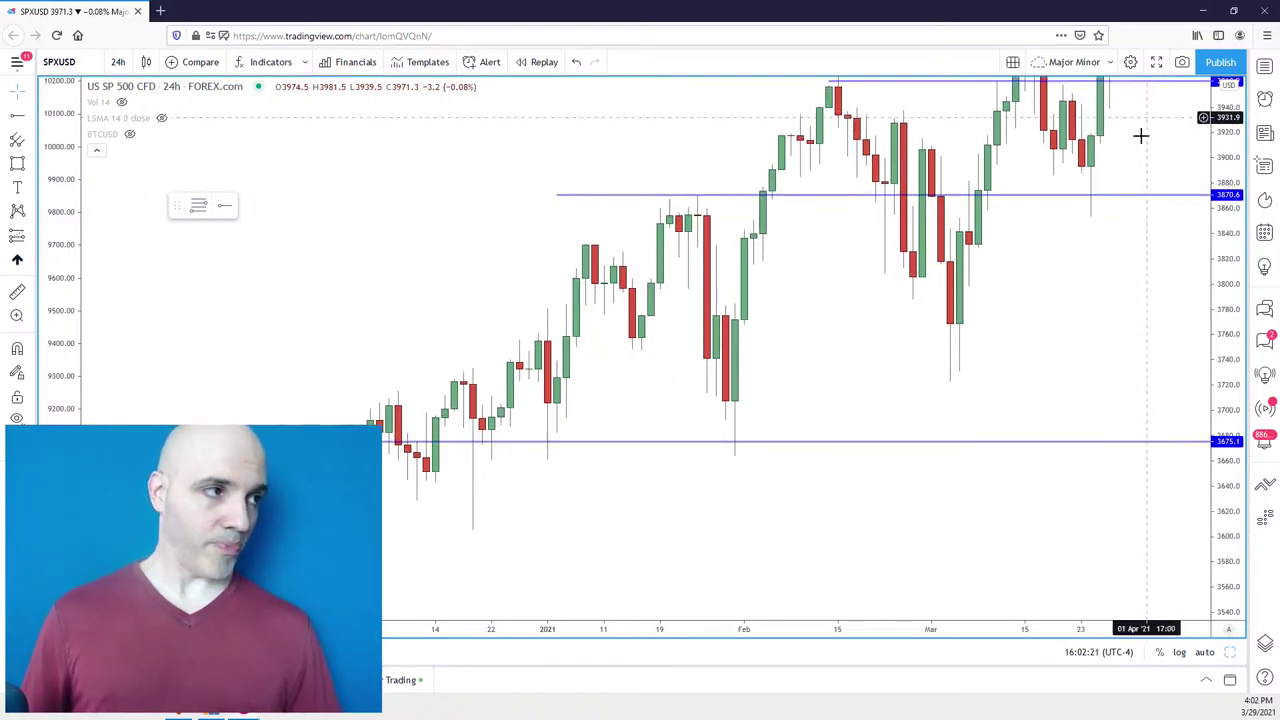
scroll(1129, 329, up, 4)
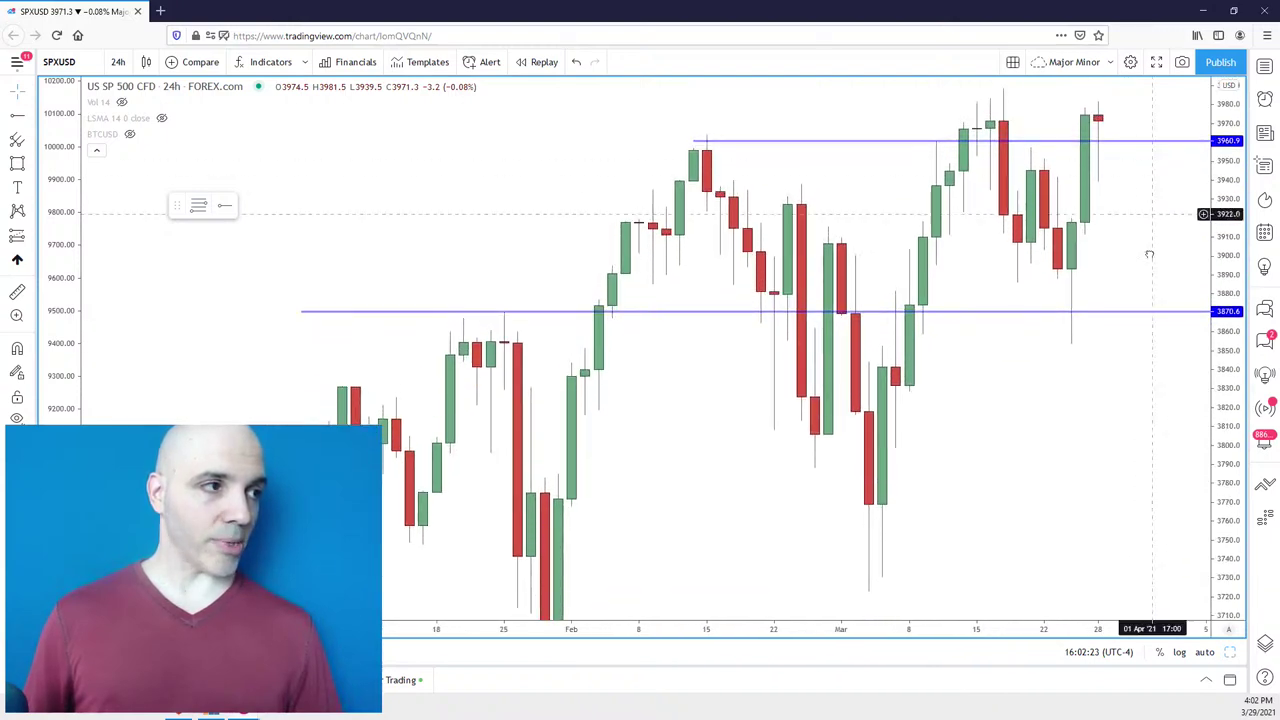
scroll(1151, 260, up, 1)
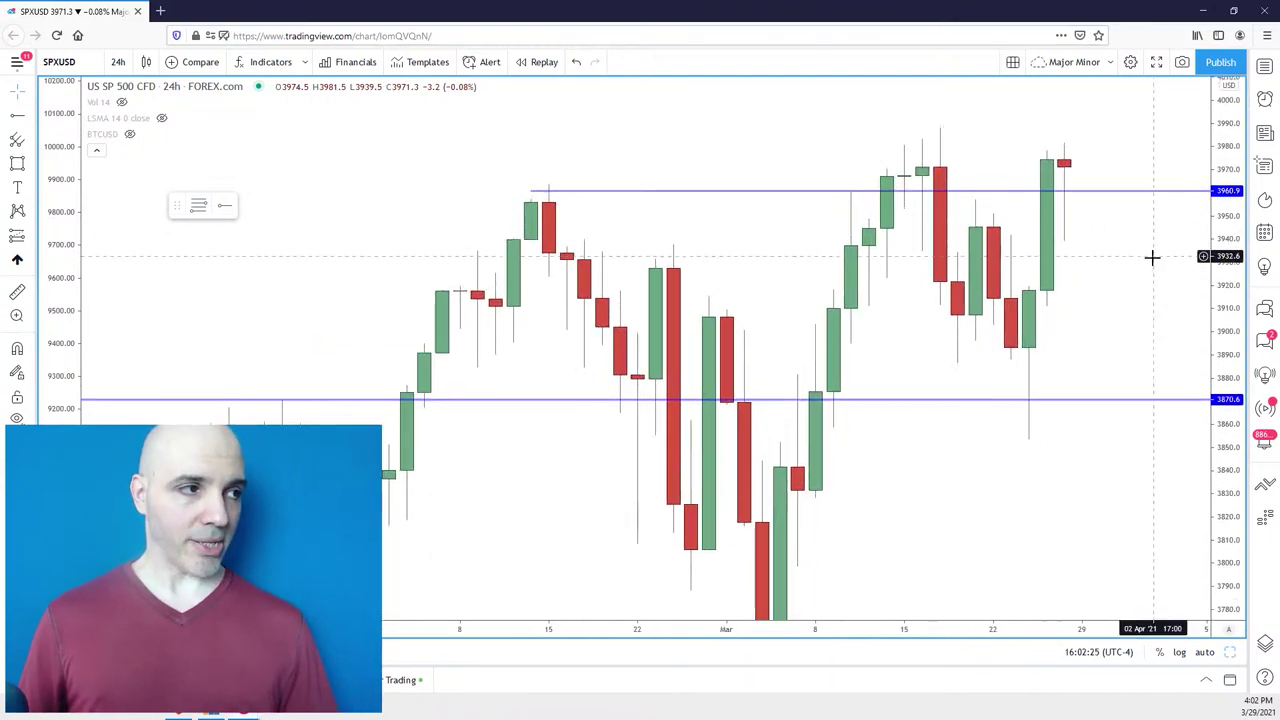
click(17, 163)
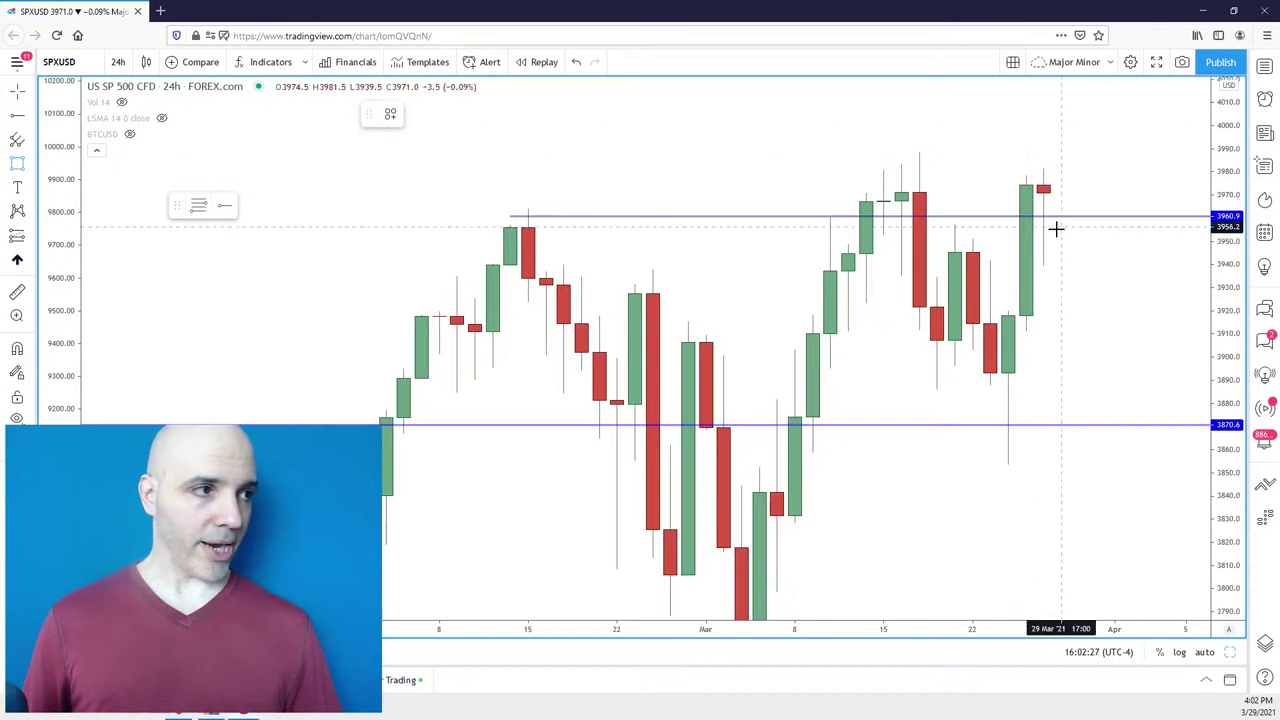
drag(938, 217, 848, 143)
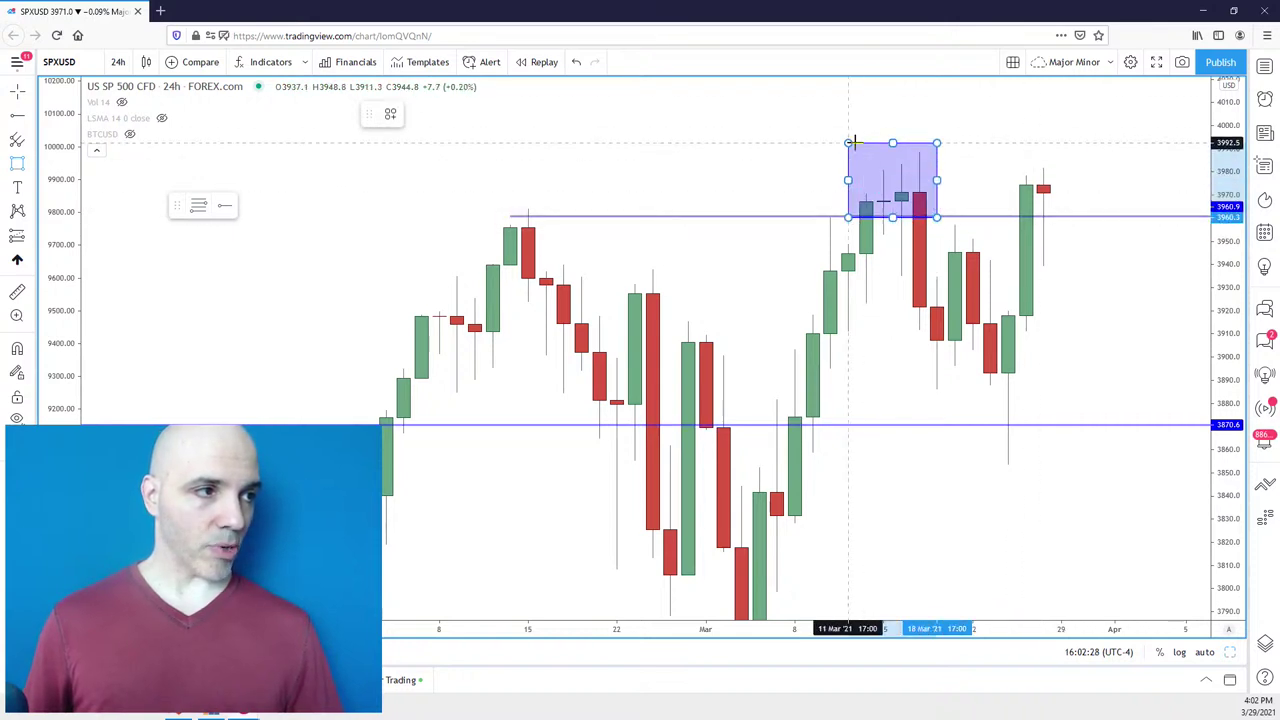
click(17, 163)
drag(1062, 229, 990, 166)
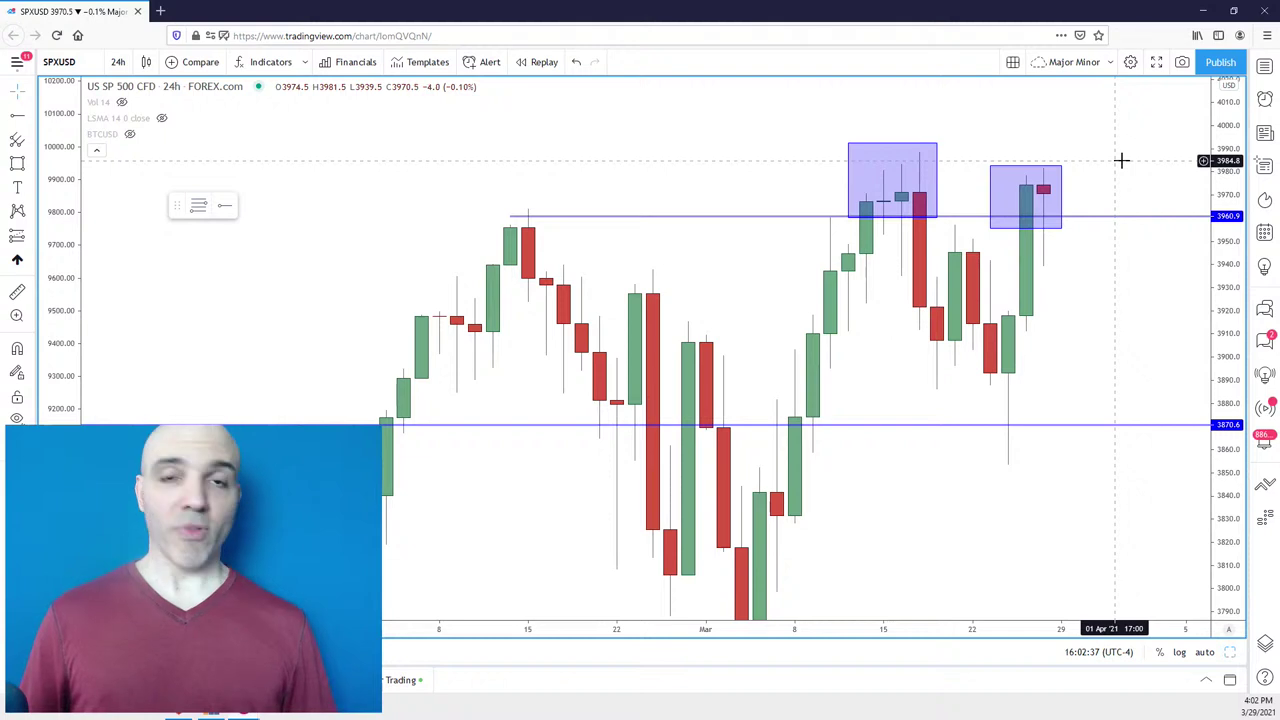
Switch the chart to the TSLA symbol.
scroll(1123, 186, down, 1)
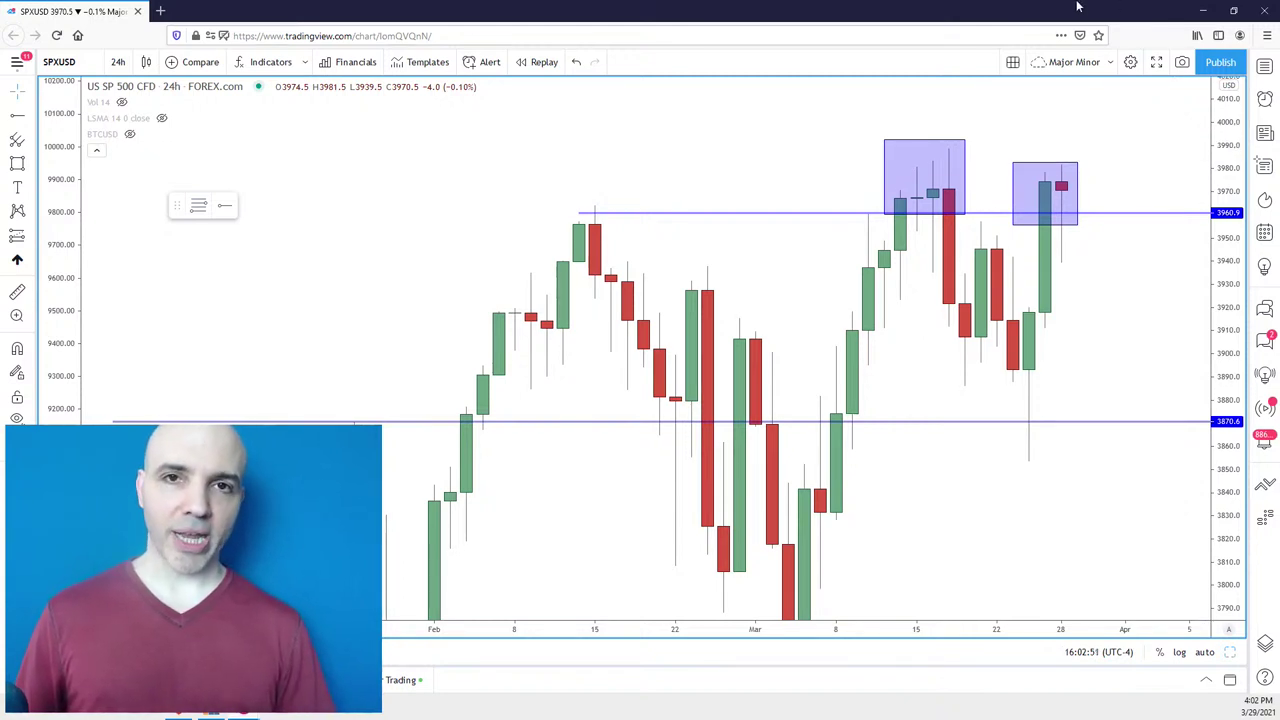
text(TSLA)
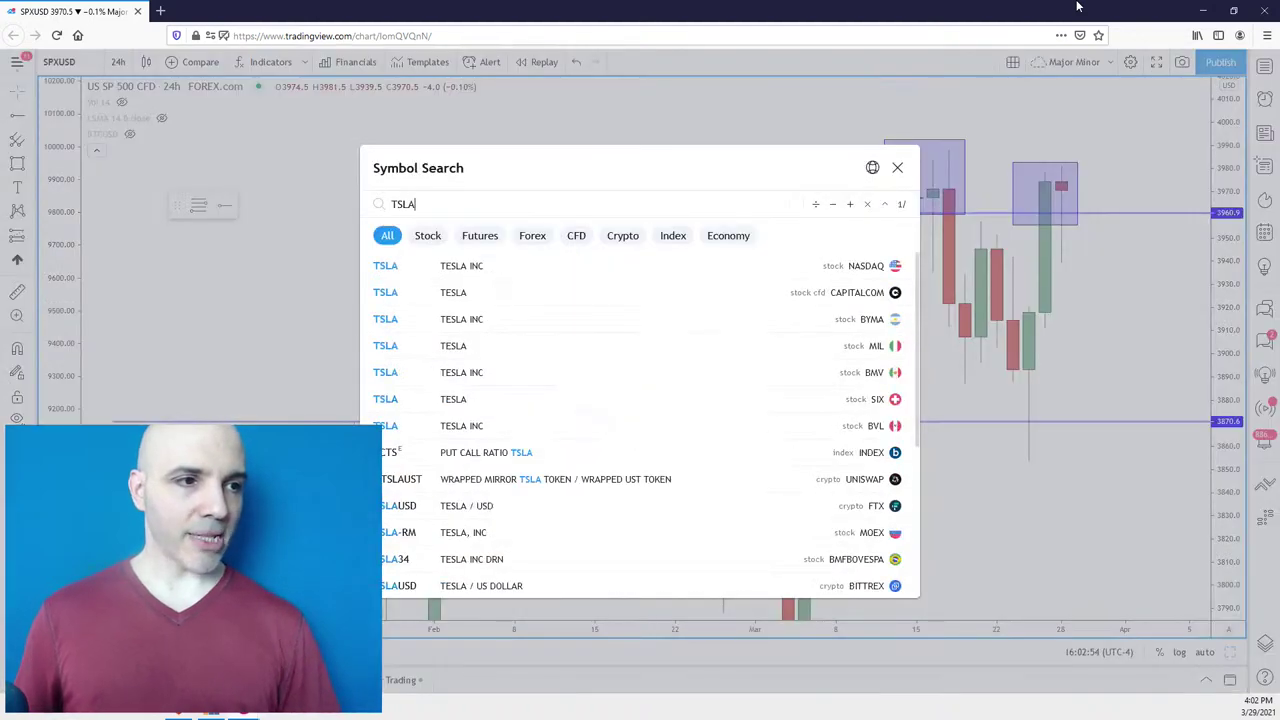
key(Return)
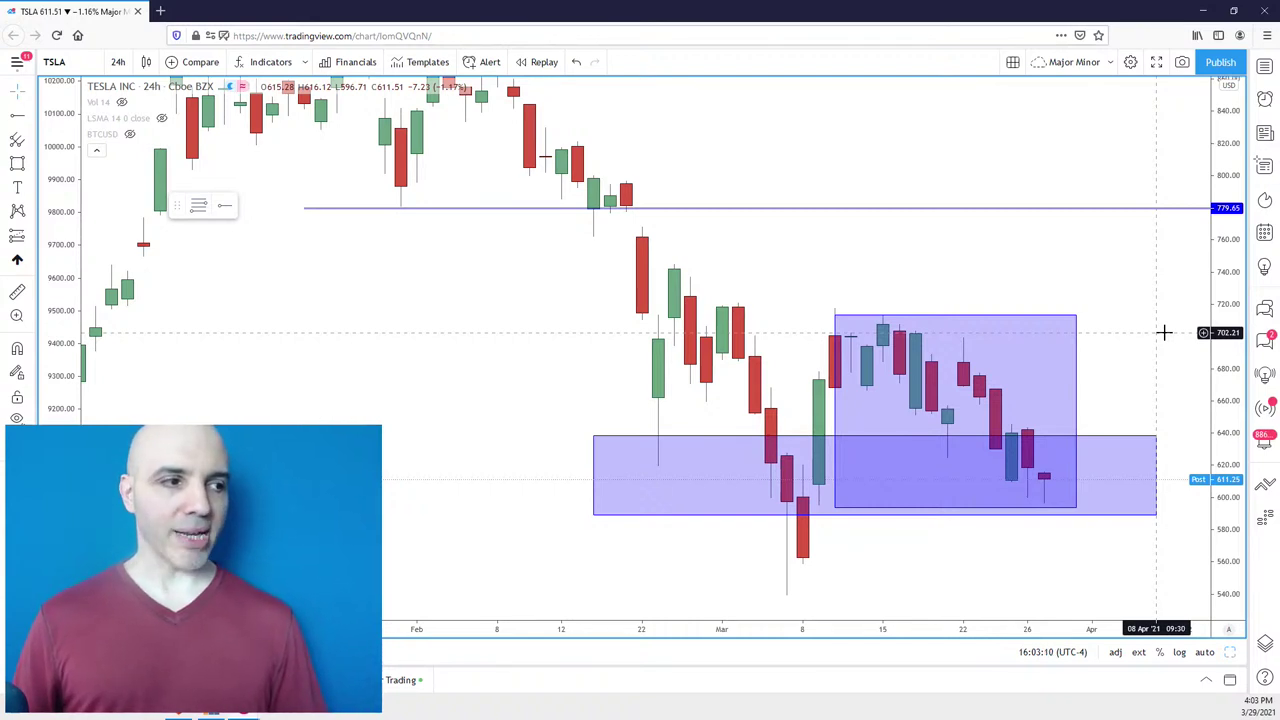
Resize the wide support rectangle so it starts on 24 Mar '21 and its upper edge sits at about 674.98.
scroll(1155, 386, down, 1)
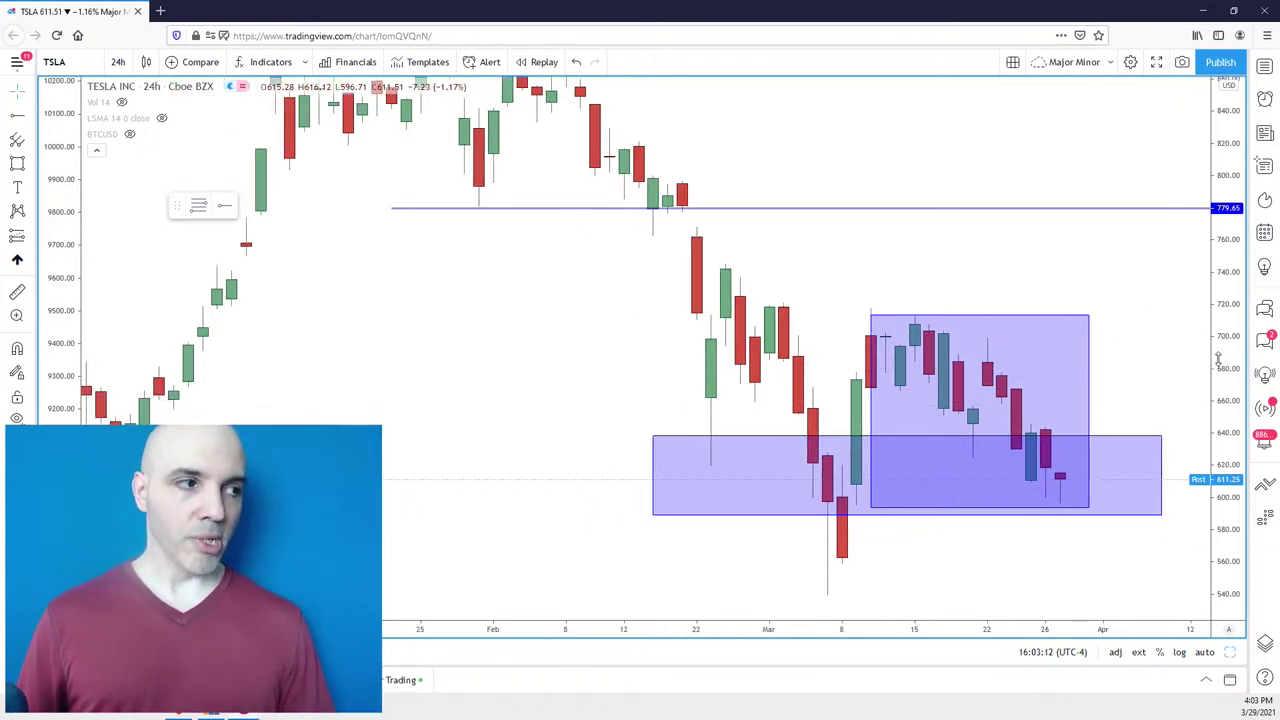
drag(1166, 386, 1148, 390)
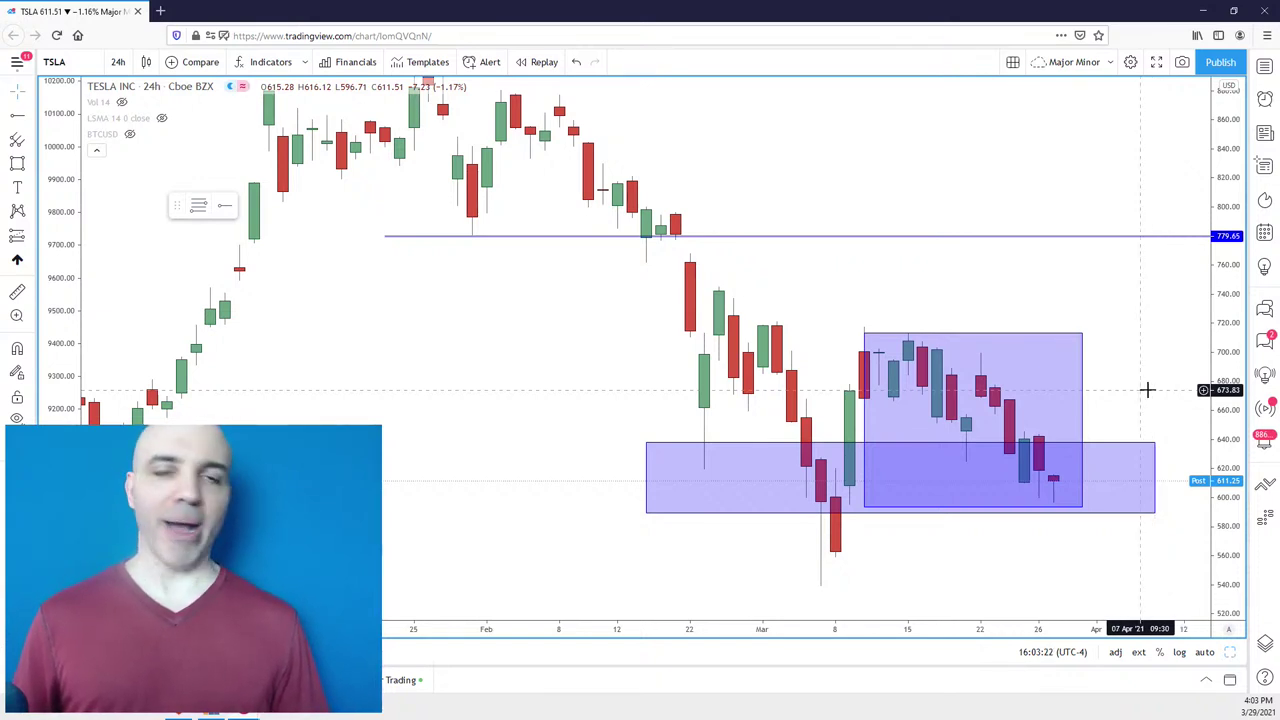
scroll(1160, 377, right, 1)
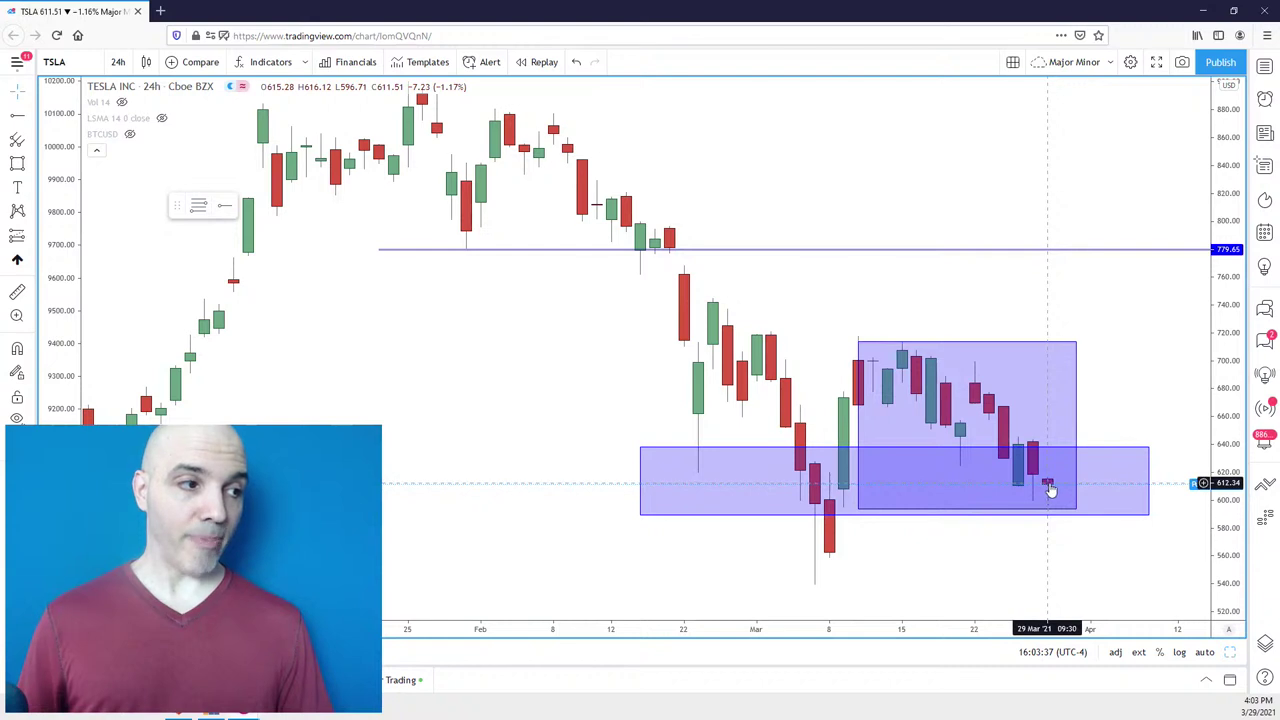
click(759, 516)
drag(641, 481, 1003, 483)
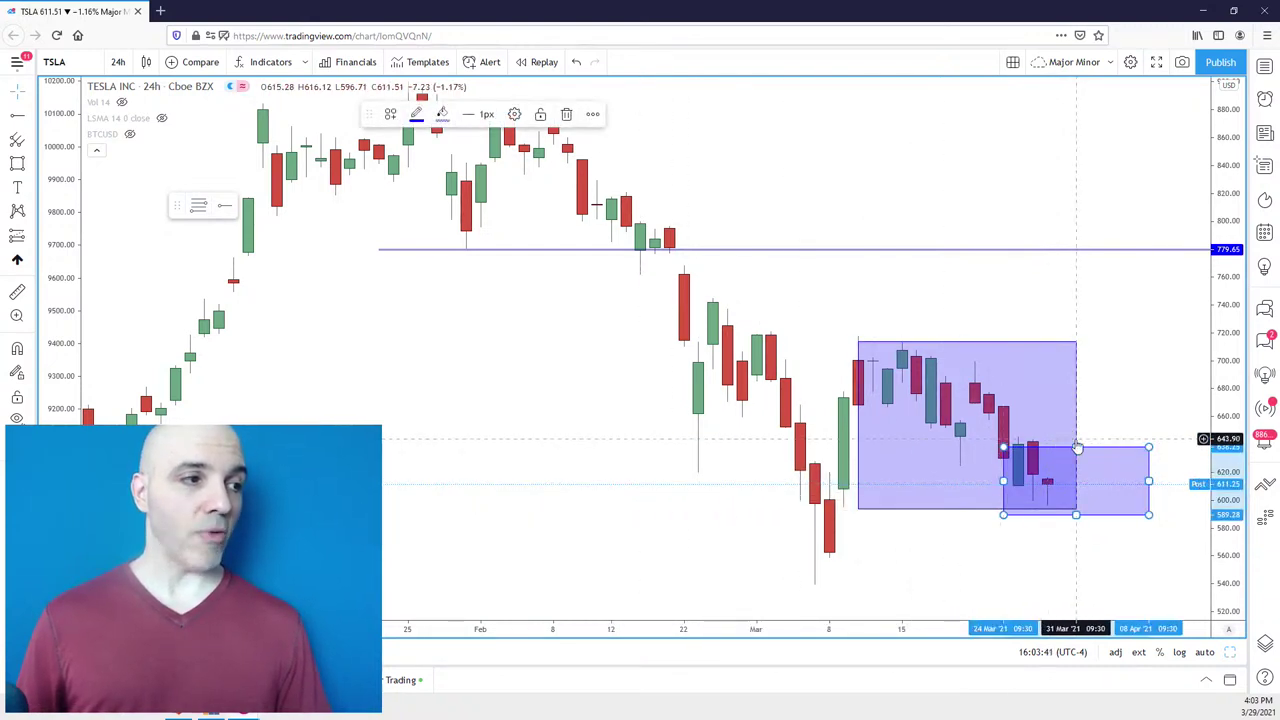
drag(1076, 447, 1076, 420)
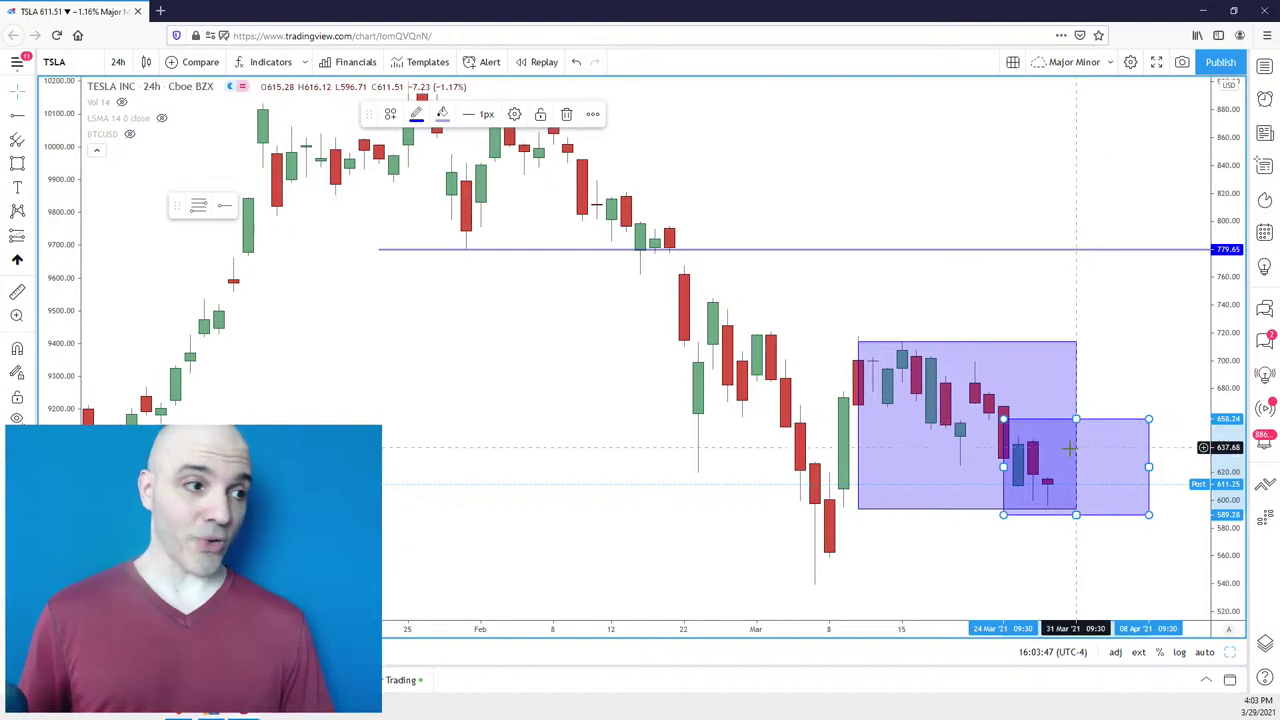
drag(1076, 420, 1078, 397)
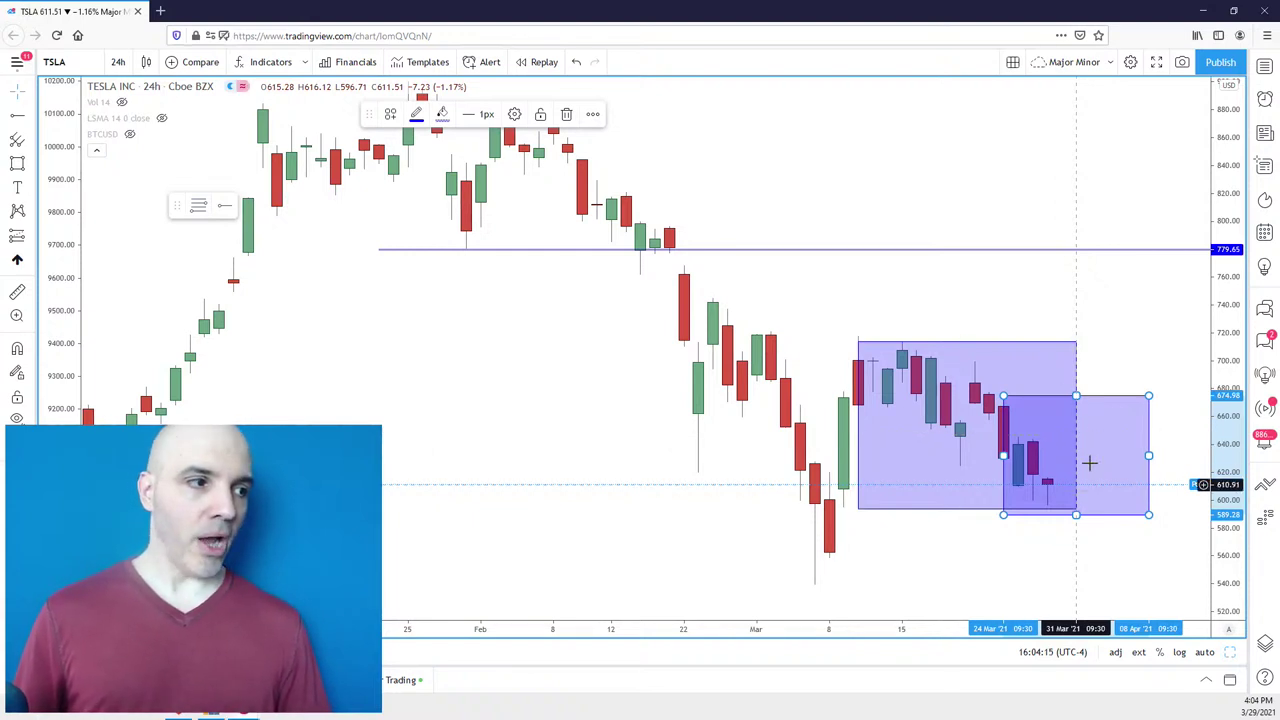
scroll(1090, 490, down, 1)
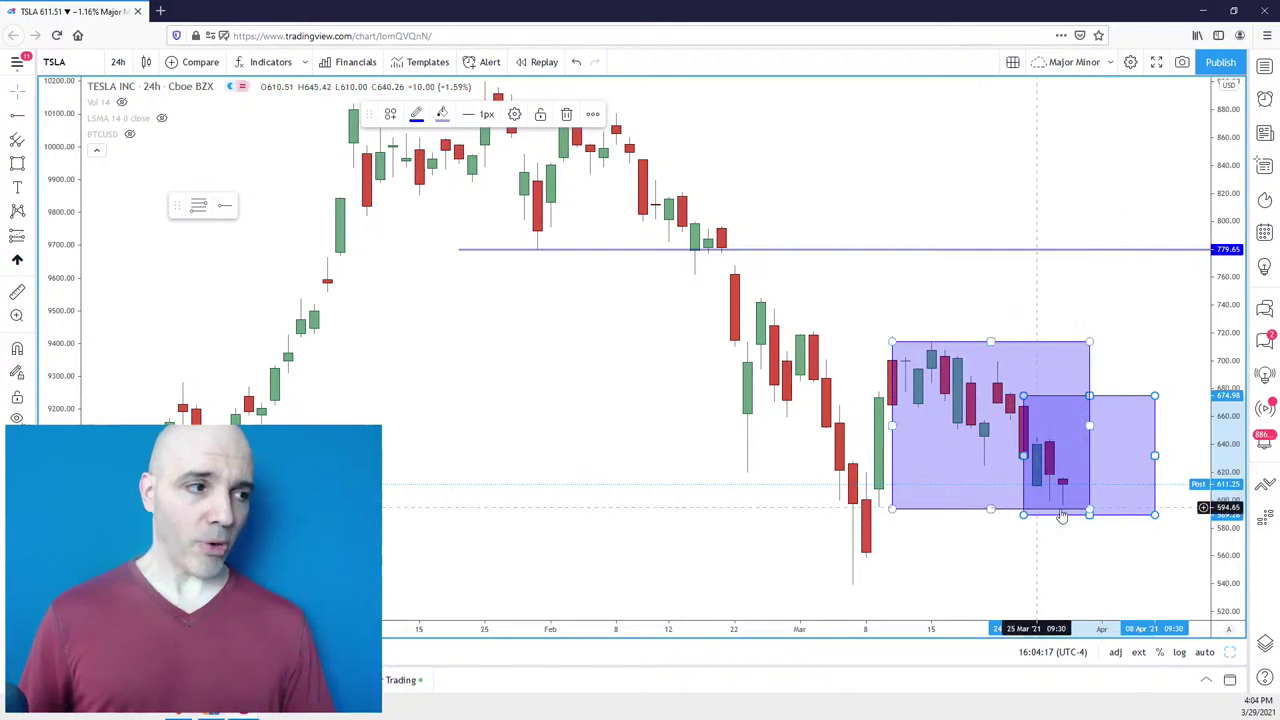
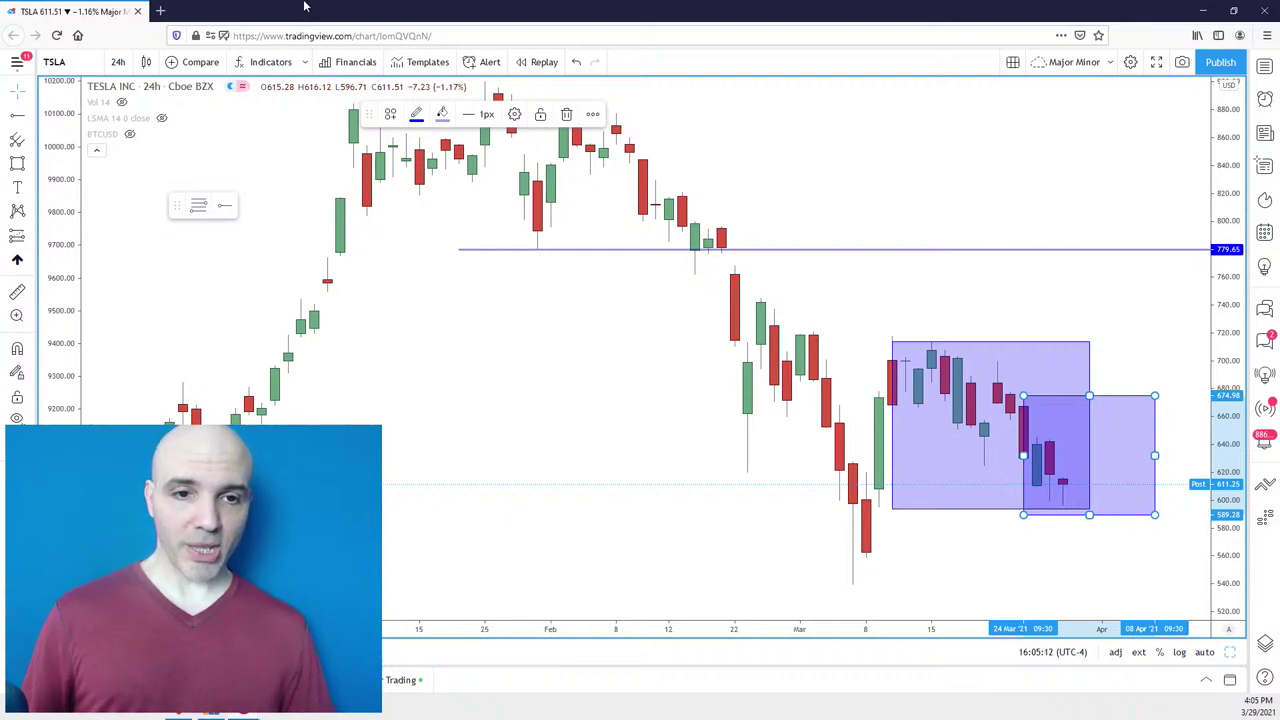
Switch the chart to the GRTUSD symbol.
text(GRT)
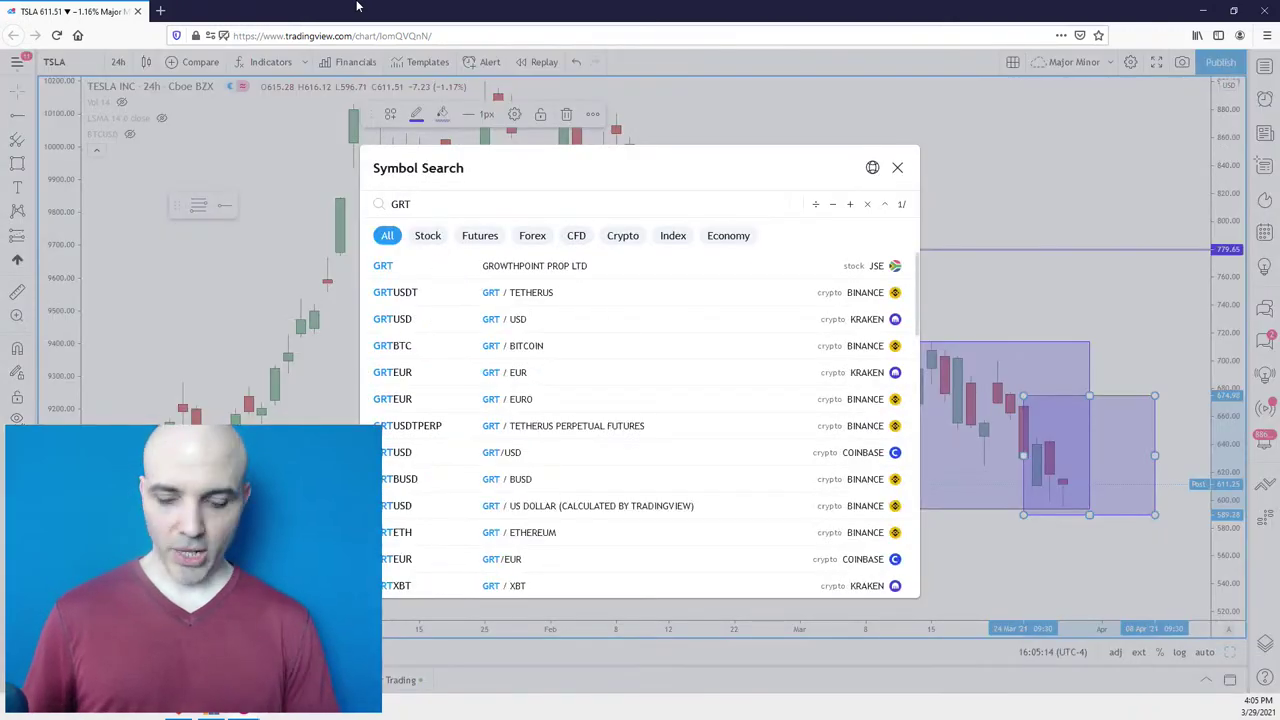
text(USD)
key(Return)
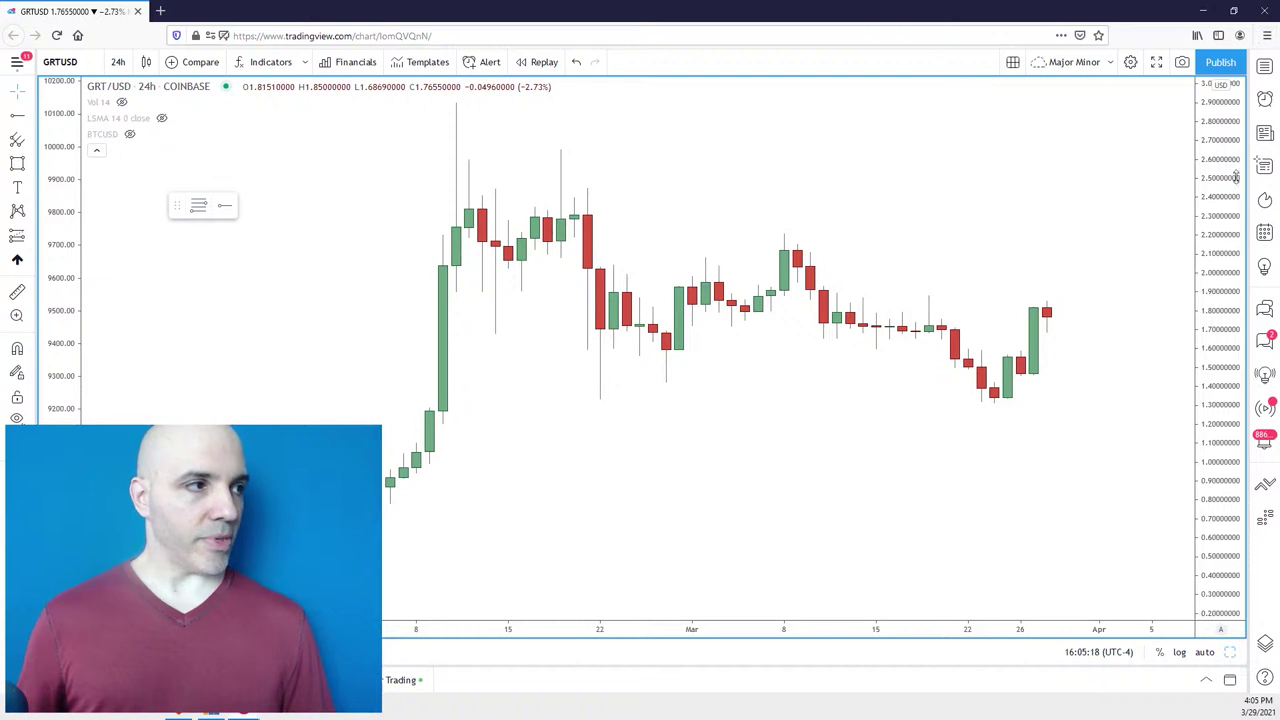
Draw a rectangle over the steep rally from late January to mid-February, spanning about 0.48 to 2.85.
scroll(1134, 209, down, 4)
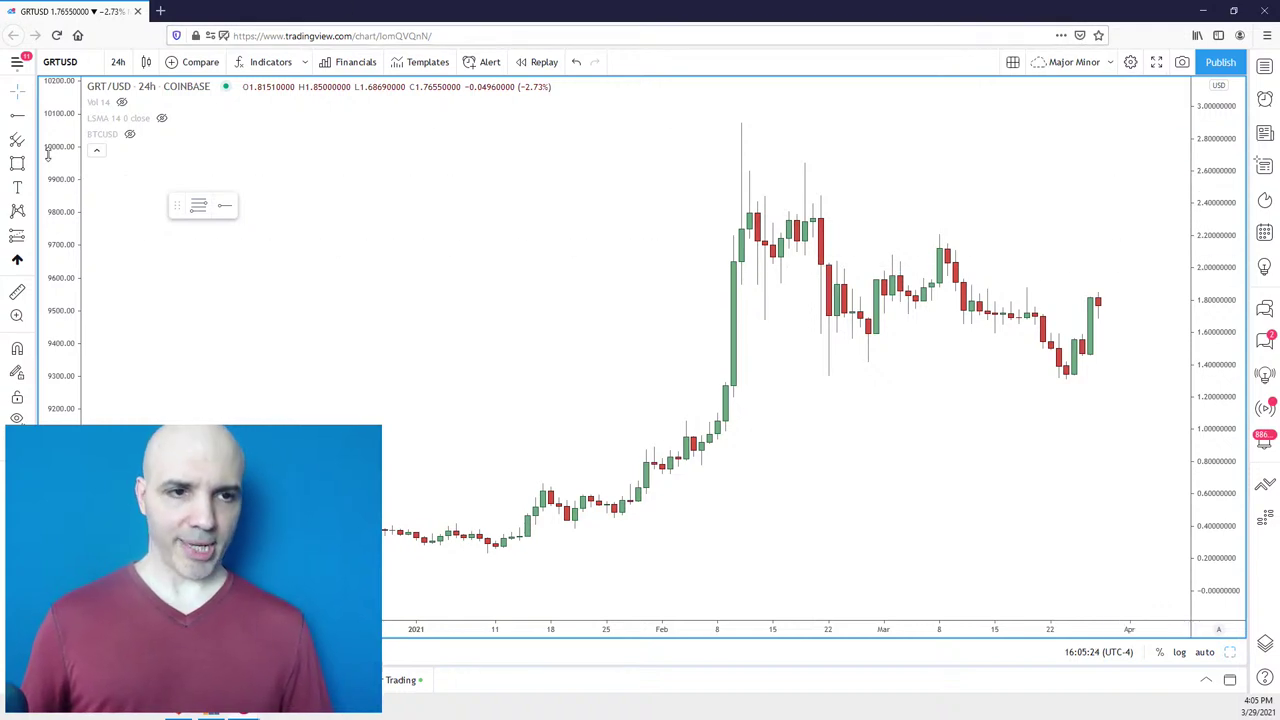
click(17, 163)
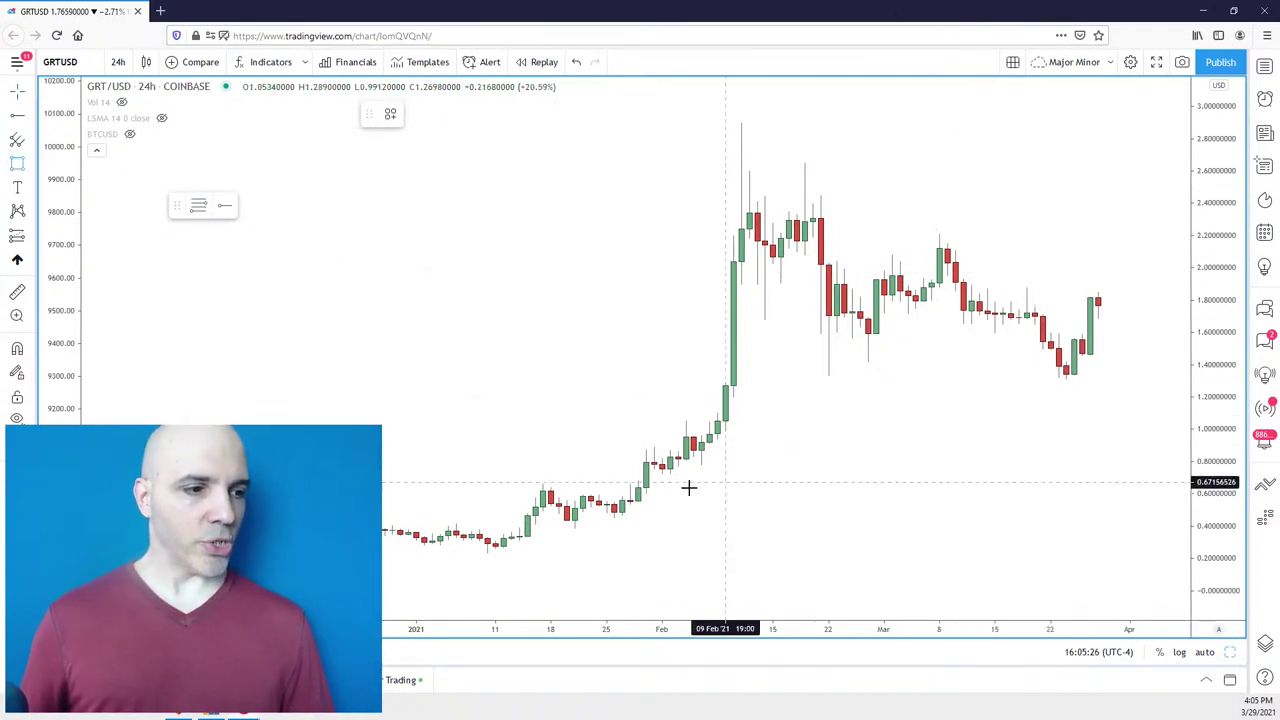
drag(590, 512, 765, 131)
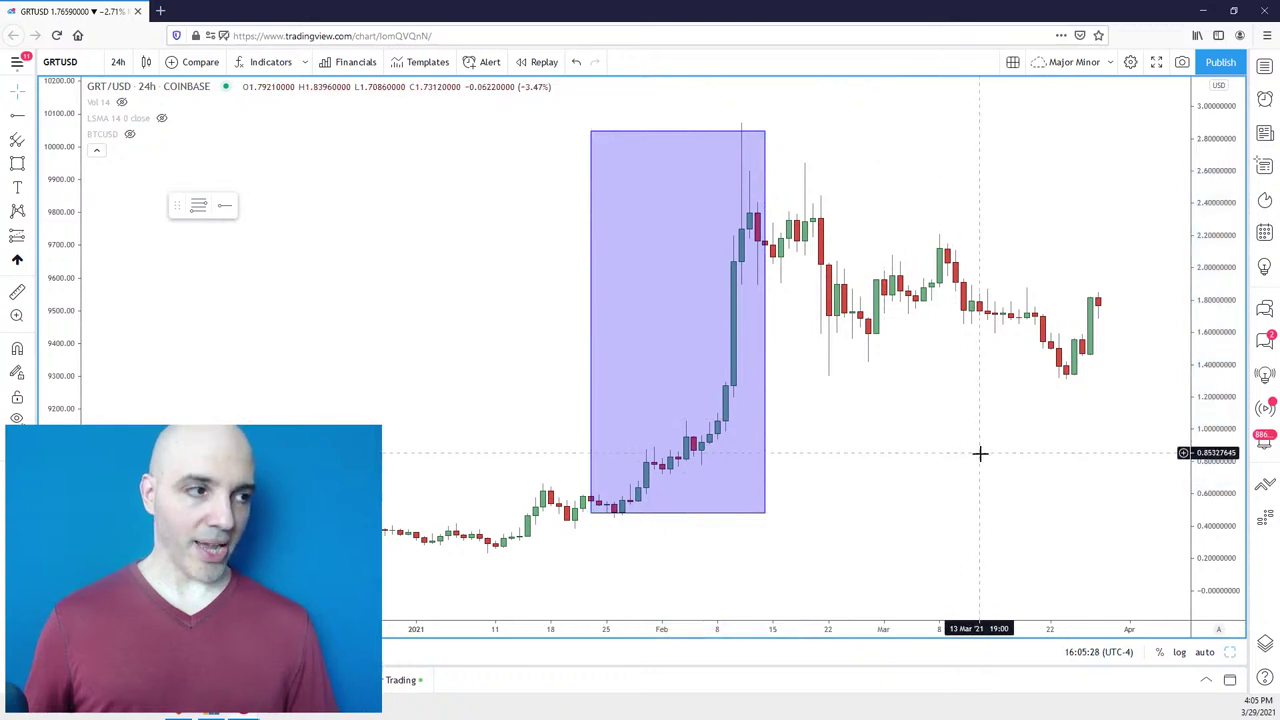
Draw a second rectangle over the consolidation from 18 Feb to 31 Mar '21, spanning about 1.25 to 2.59.
click(17, 163)
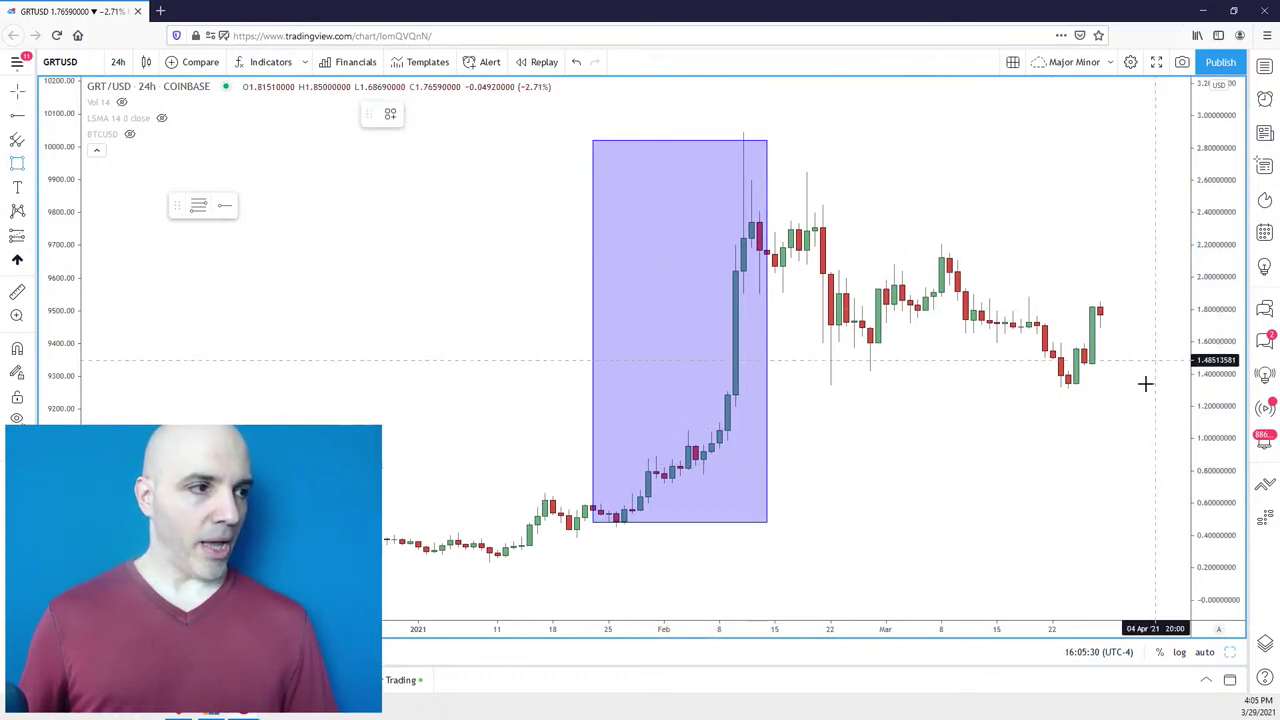
mouse_move(1124, 398)
mouse_down()
mouse_move(1013, 363)
mouse_move(903, 266)
mouse_move(846, 246)
mouse_move(800, 184)
mouse_up()
scroll(1080, 458, down, 2)
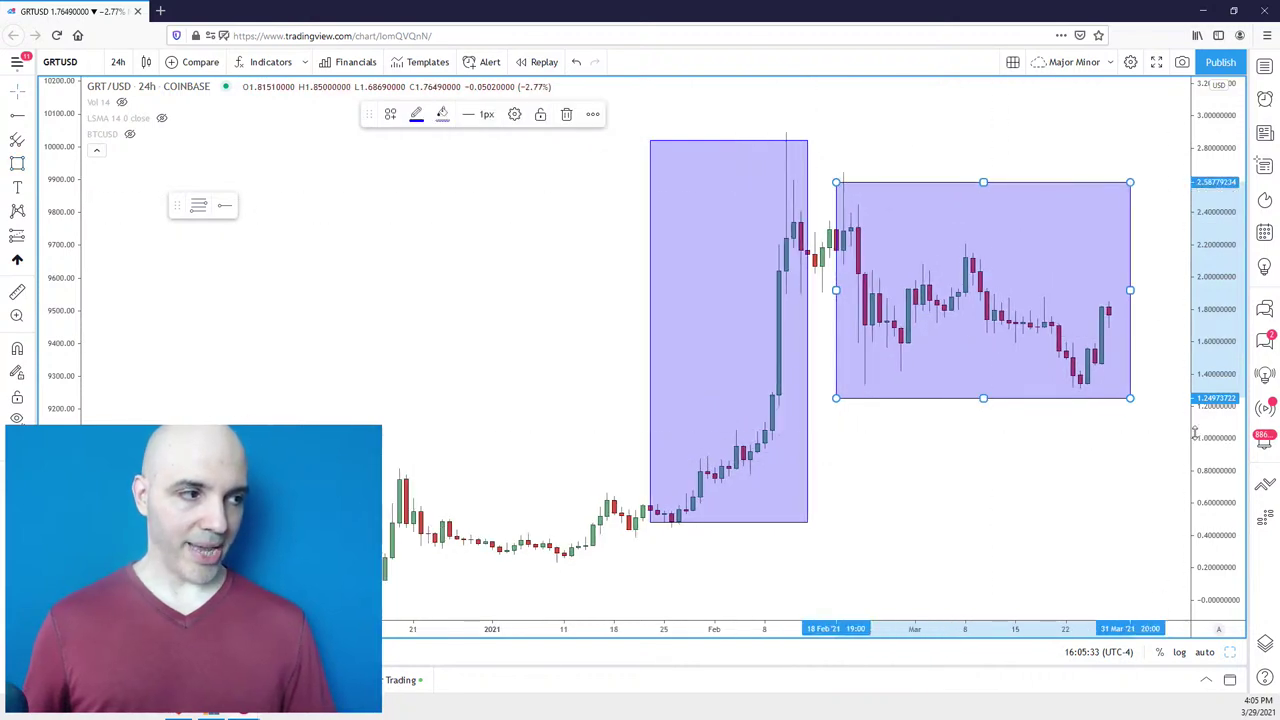
drag(1160, 460, 1121, 465)
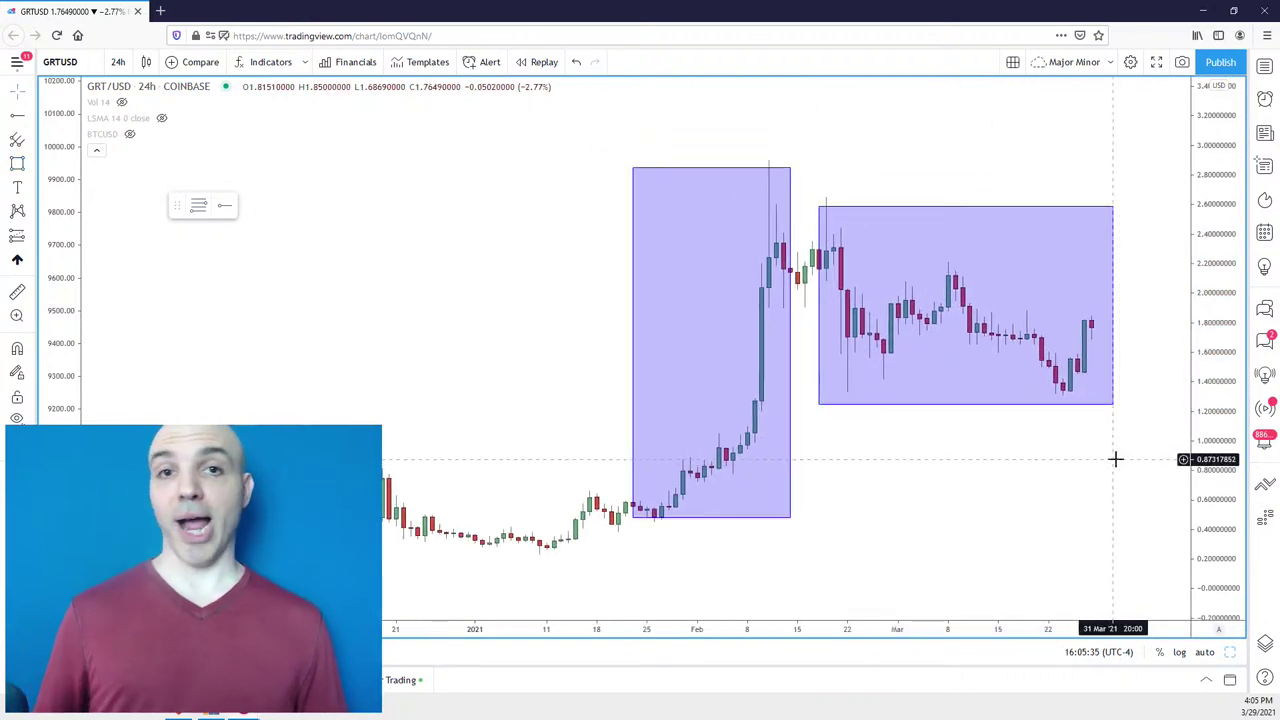
scroll(1116, 459, up, 1)
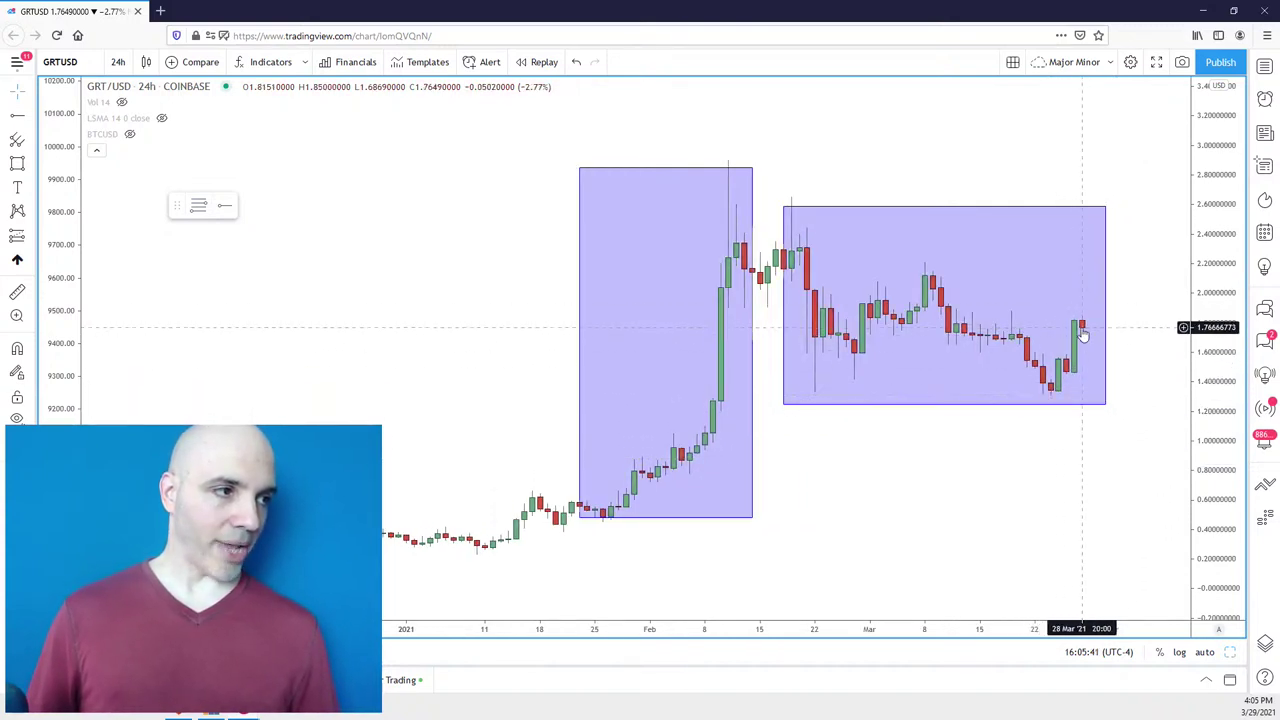
click(957, 406)
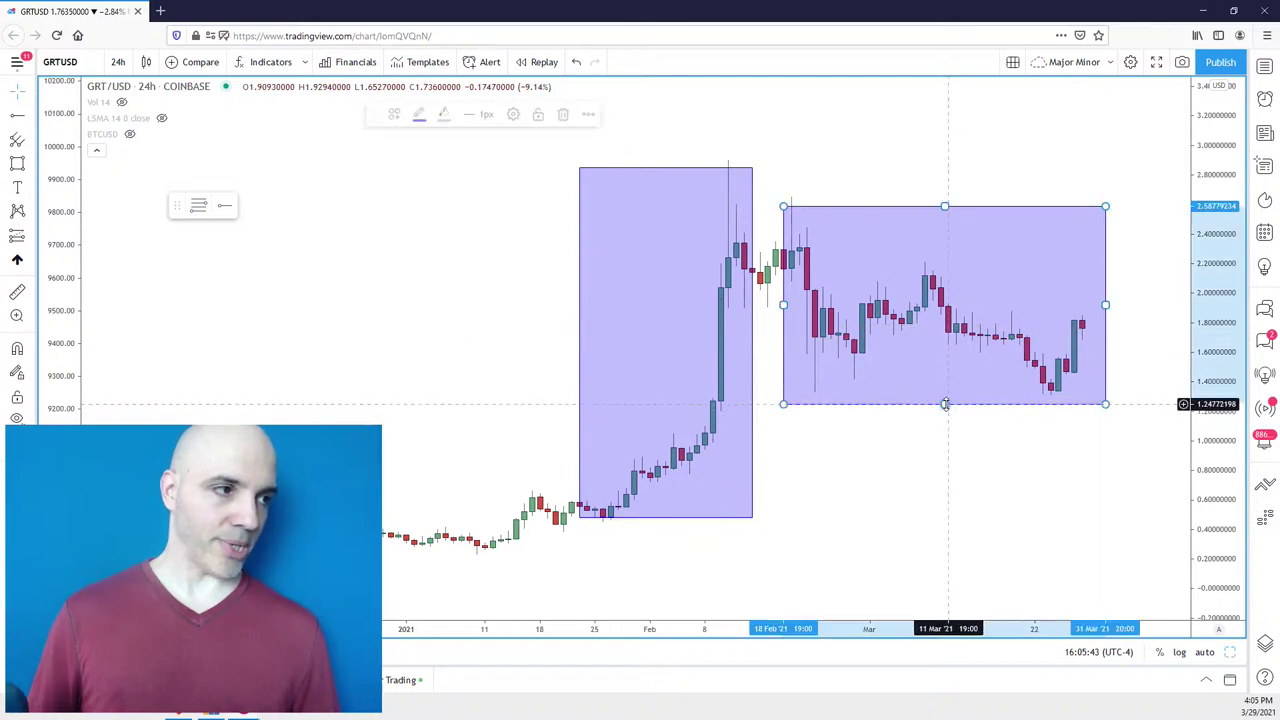
double_click(957, 406)
key(Escape)
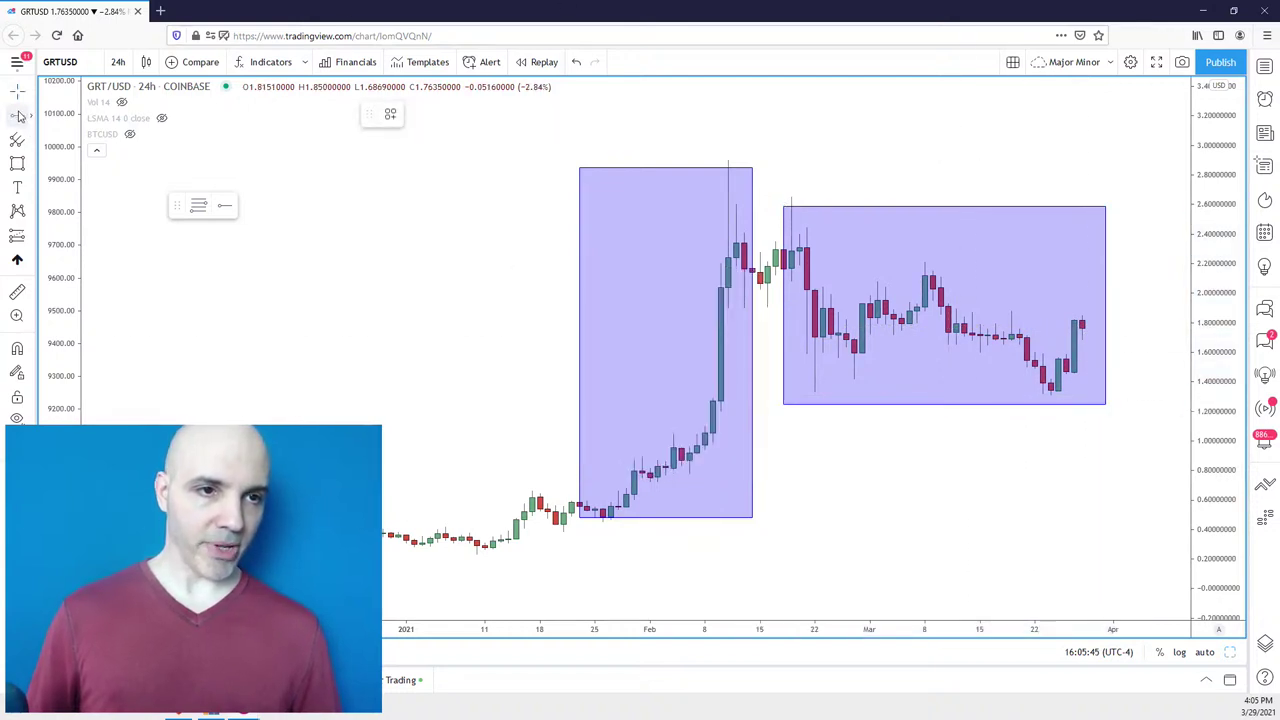
Add a horizontal ray at about 1.798 starting 21 Feb '21 and a small rectangle around the latest candles, about 1.71 to 1.95.
click(806, 322)
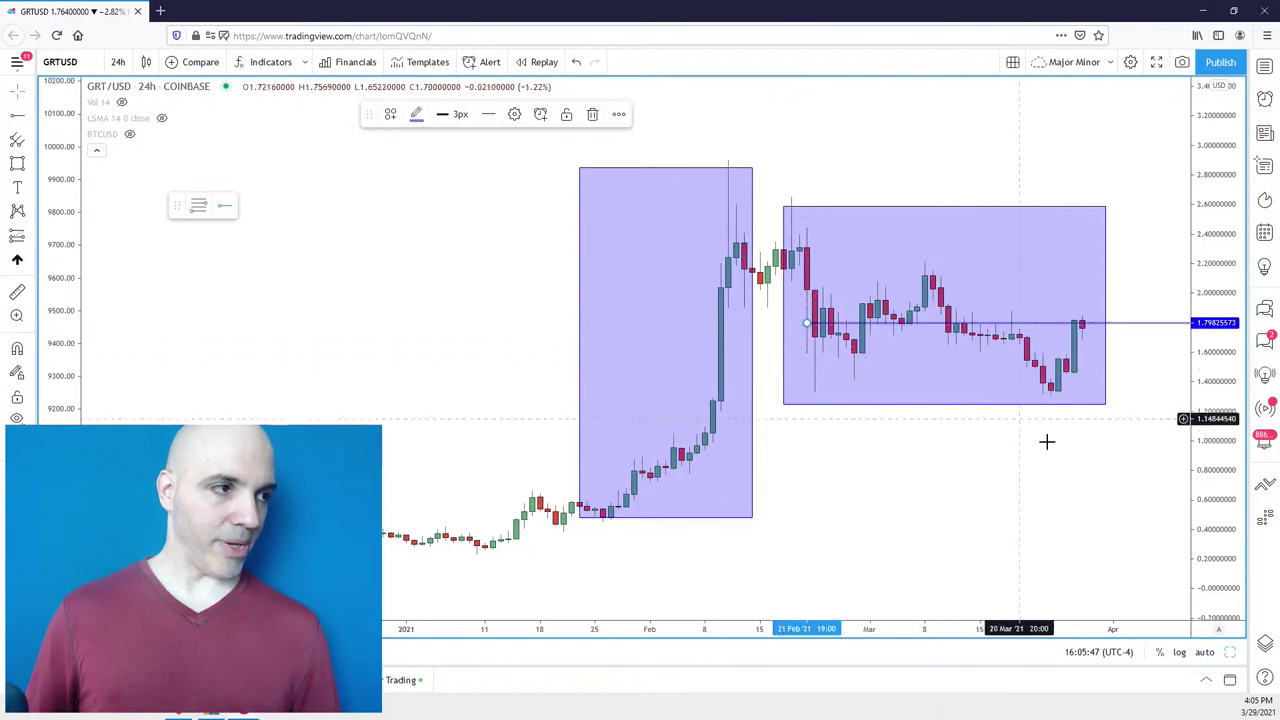
key(alt+shift+r)
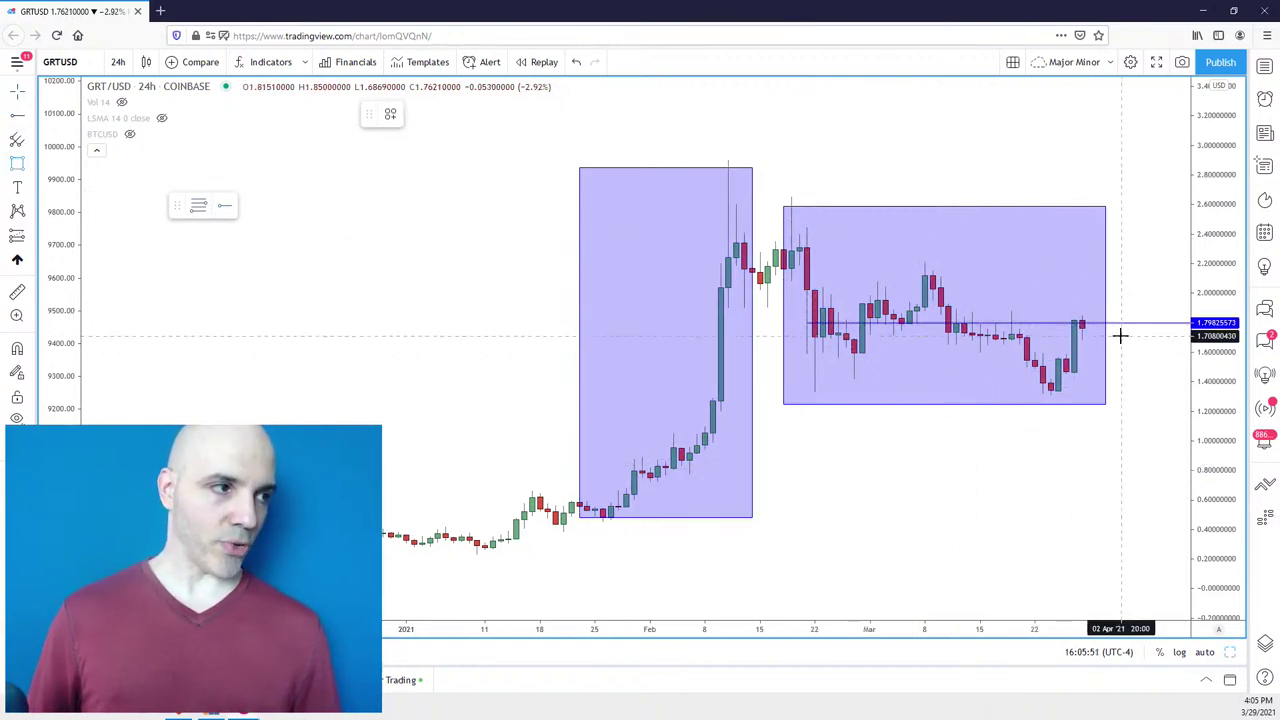
click(1120, 335)
click(1050, 300)
click(1129, 243)
scroll(1130, 244, down, 1)
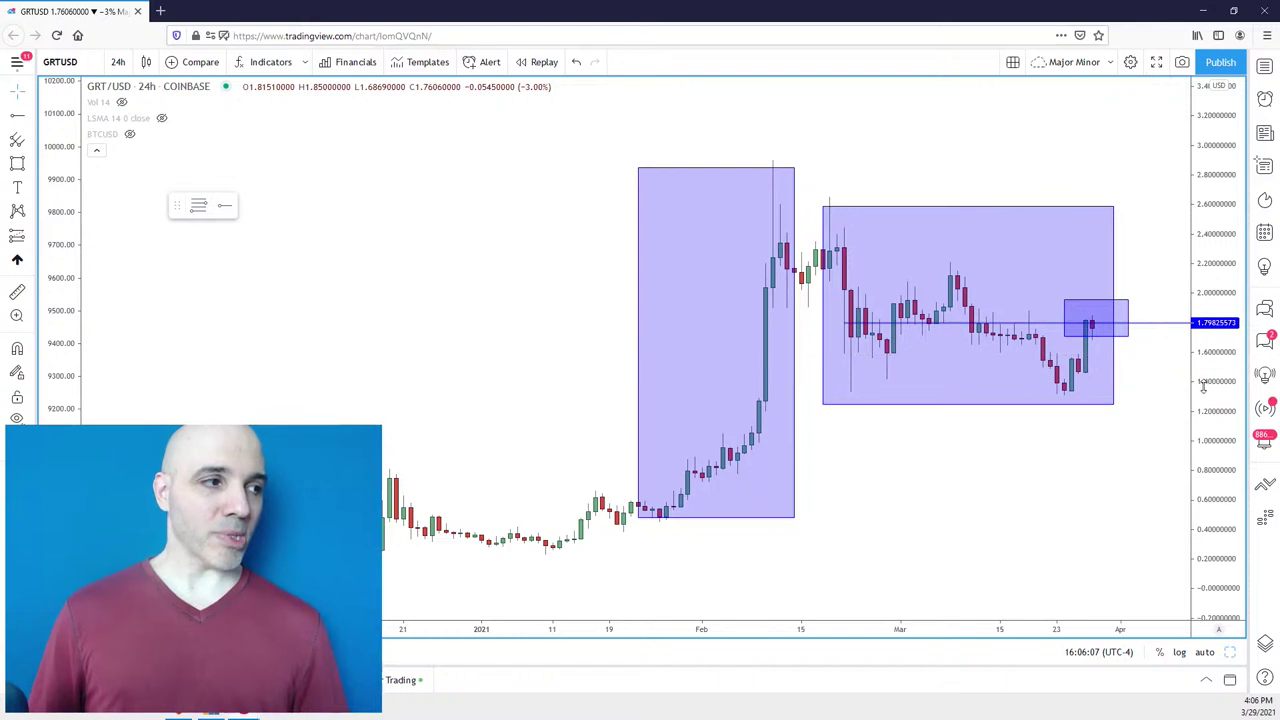
Draw a support rectangle around the late-March low from 19 Mar to 7 Apr '21, spanning about 1.29 to 1.48.
scroll(1150, 355, up, 2)
drag(1148, 365, 1154, 356)
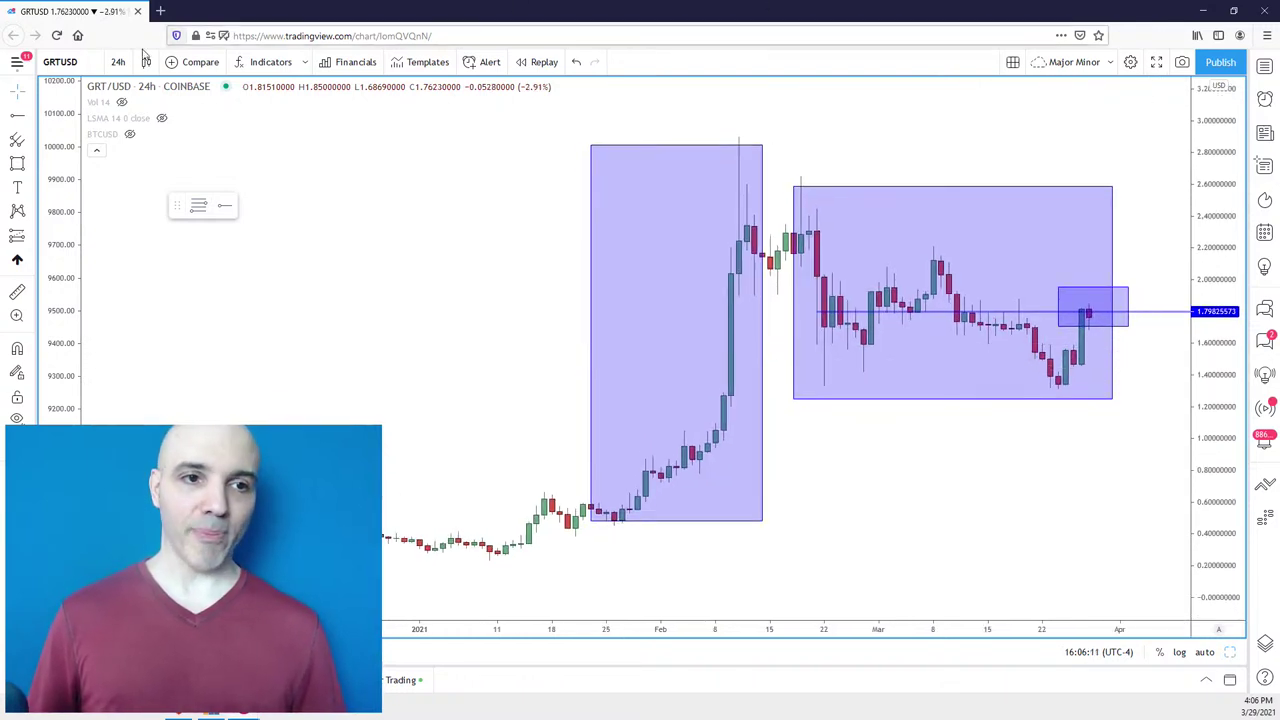
click(17, 165)
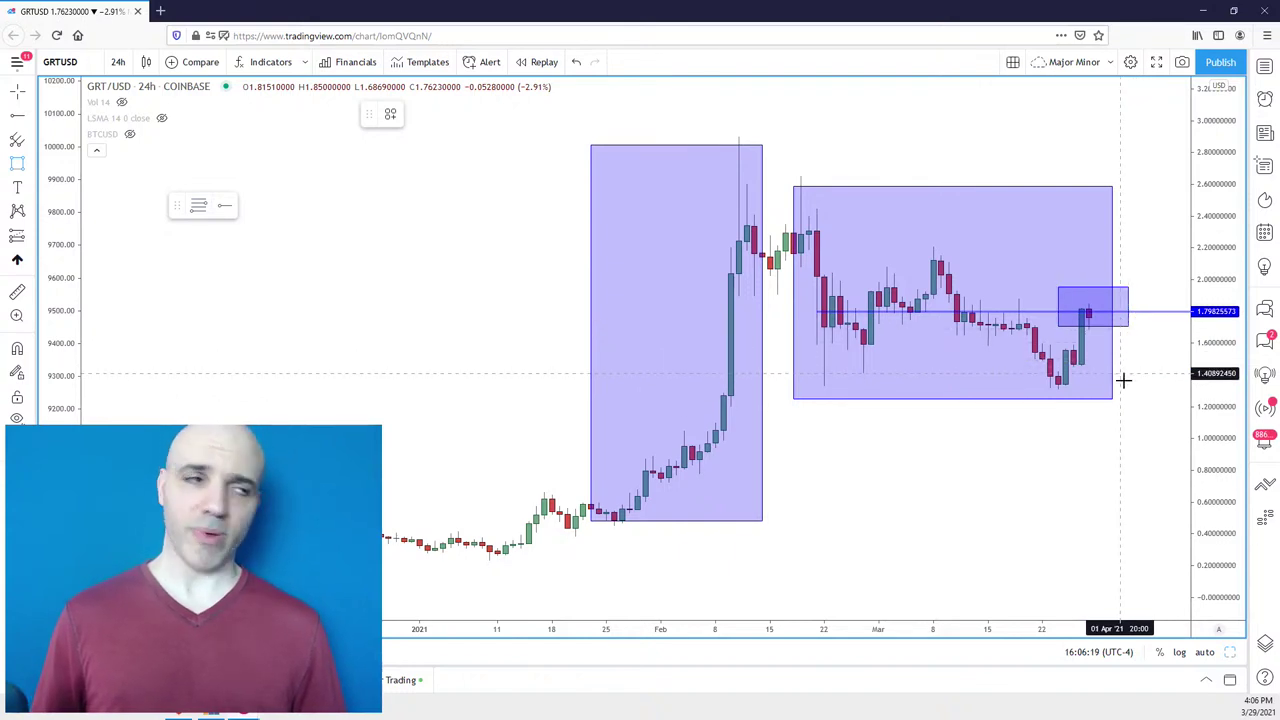
click(1158, 393)
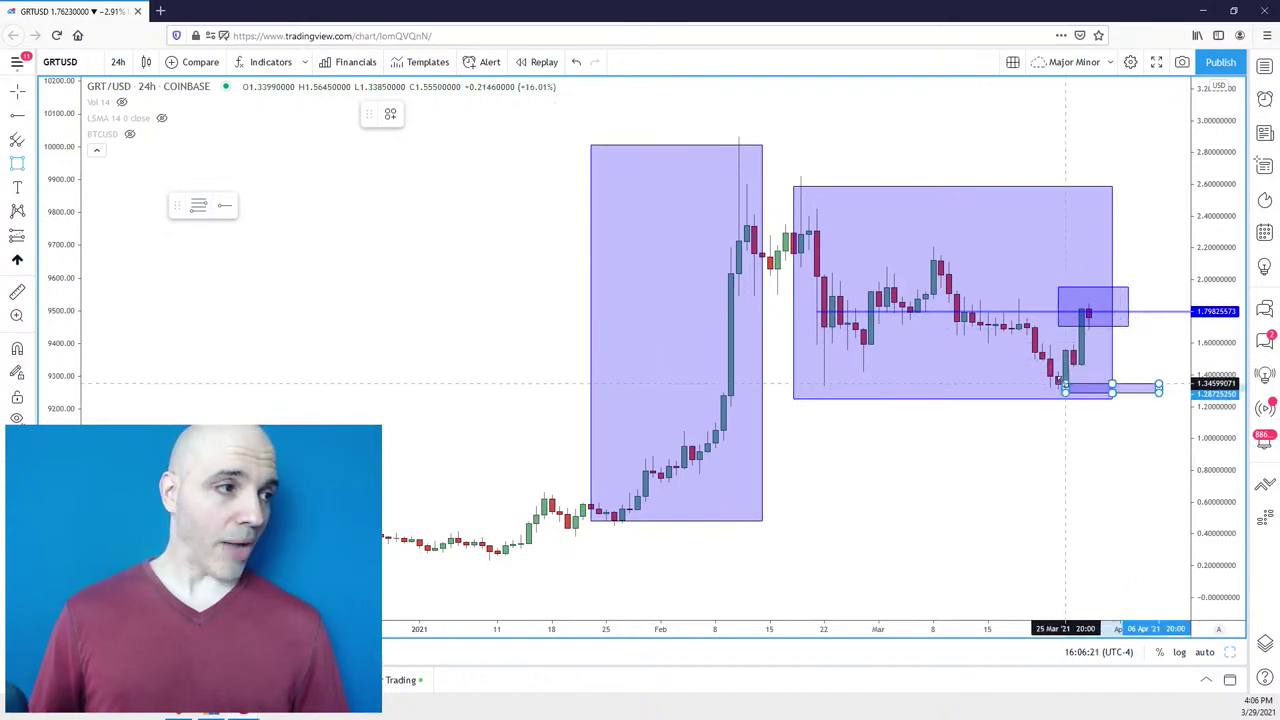
click(1018, 372)
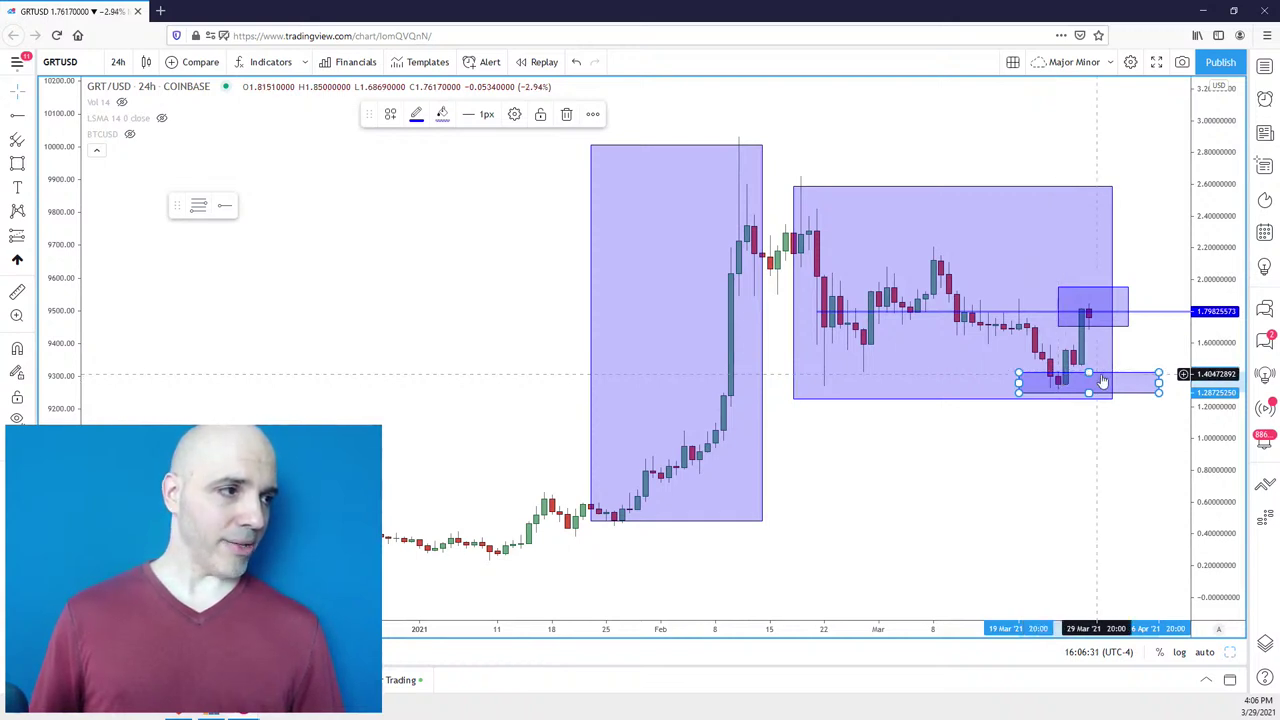
drag(1088, 372, 1129, 363)
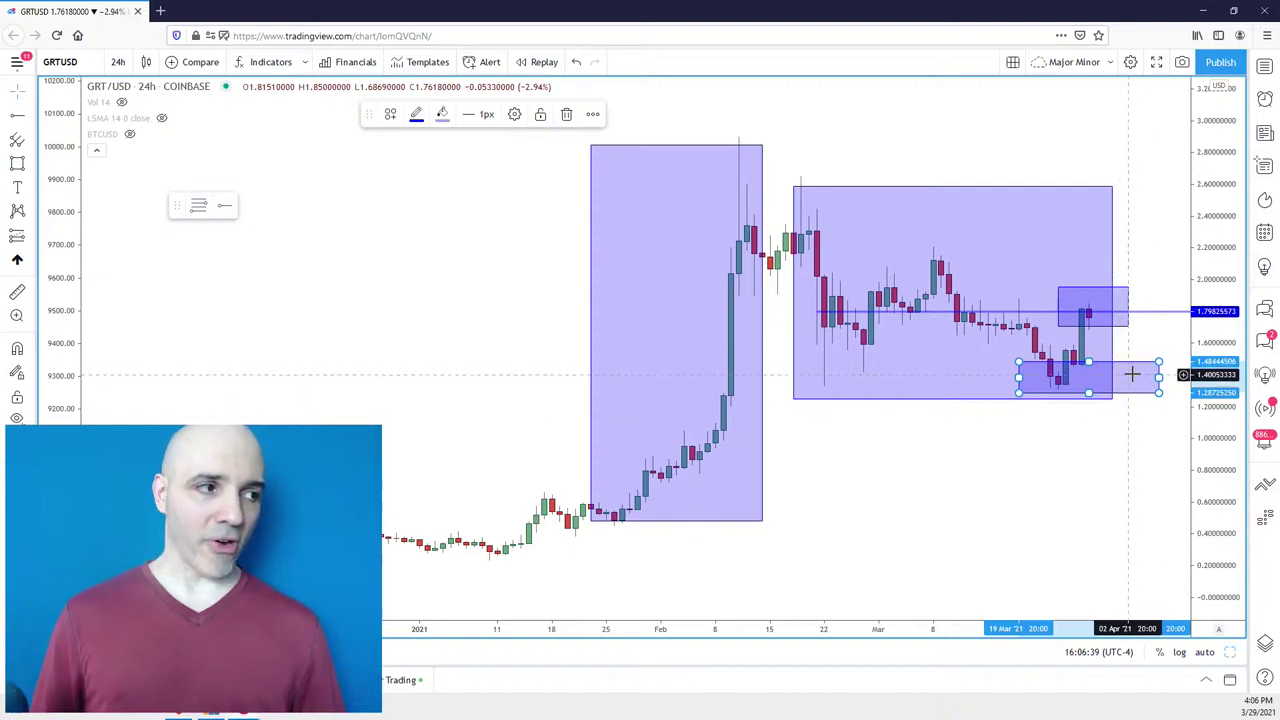
drag(1158, 376, 1165, 376)
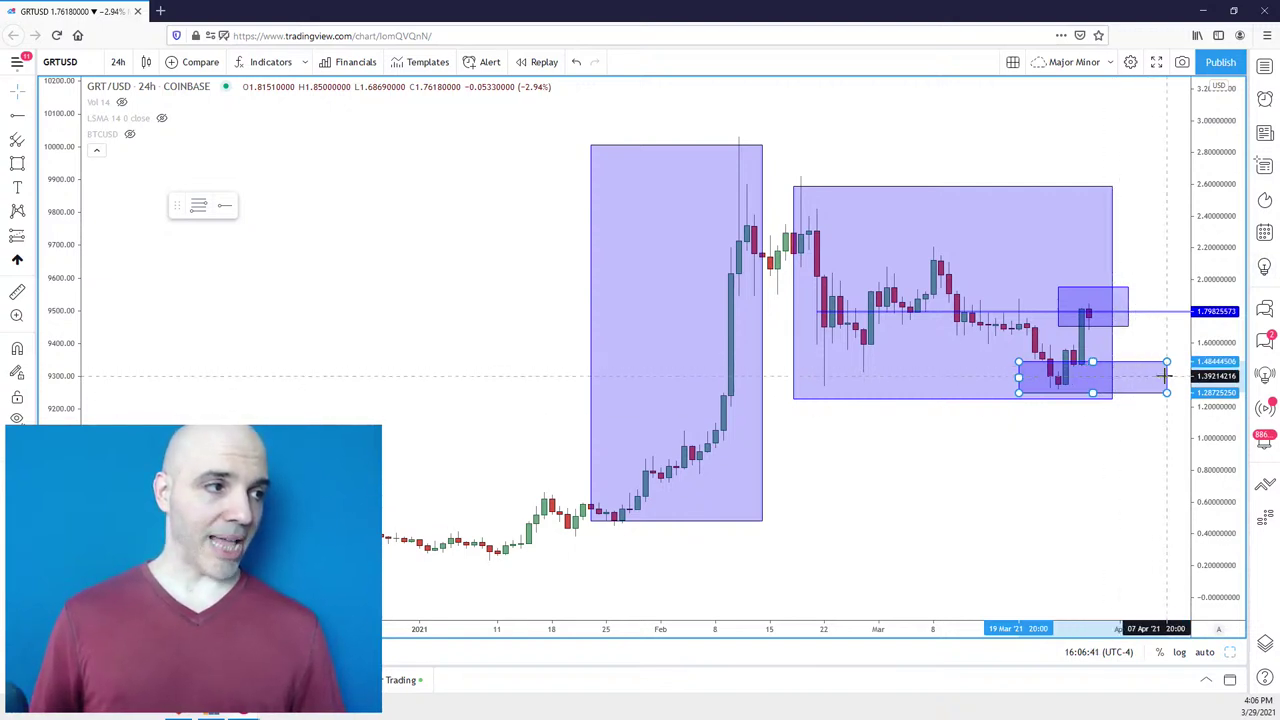
scroll(1114, 434, up, 1)
click(1108, 434)
scroll(1086, 437, down, 2)
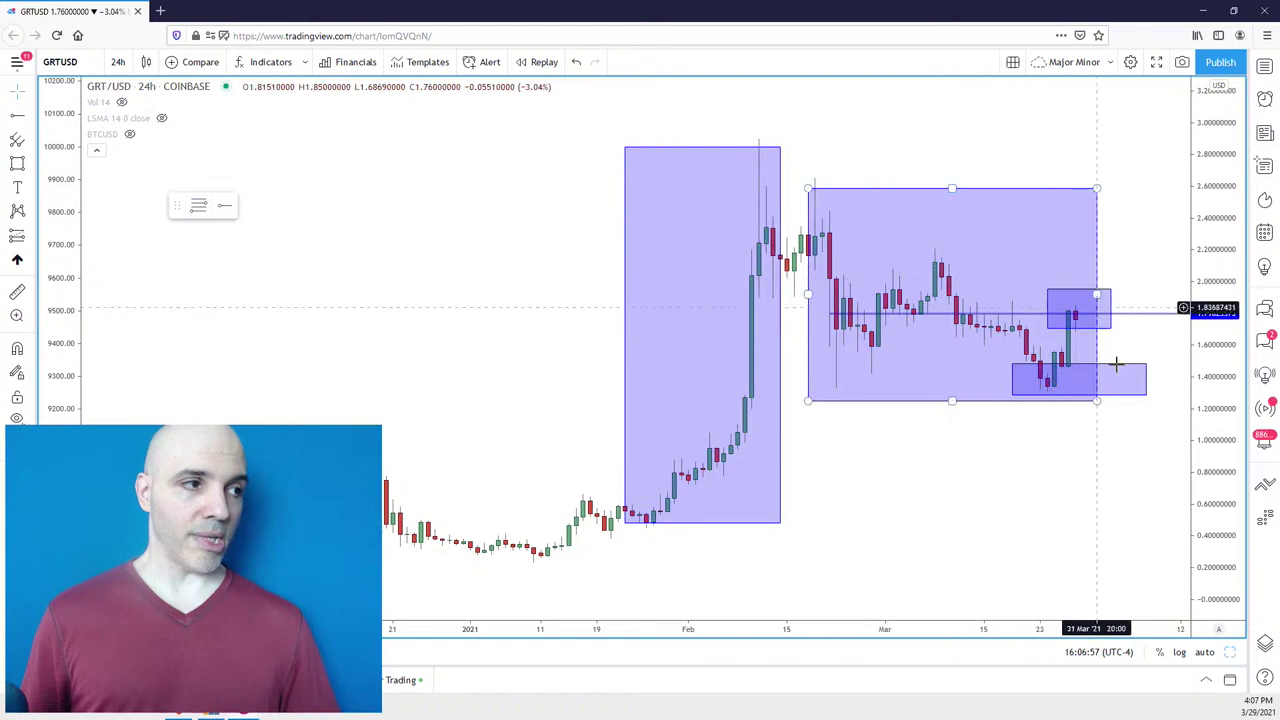
scroll(1117, 426, up, 3)
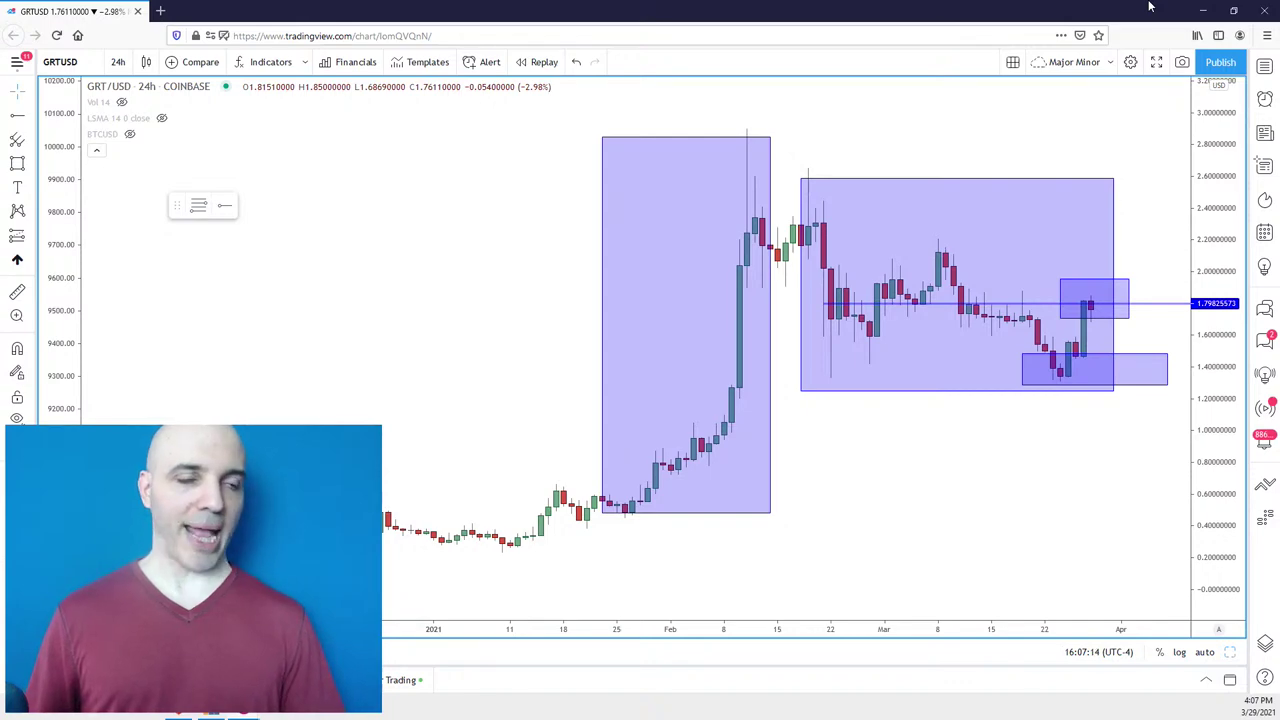
Switch the chart to the BTCUSD symbol.
text(BTC)
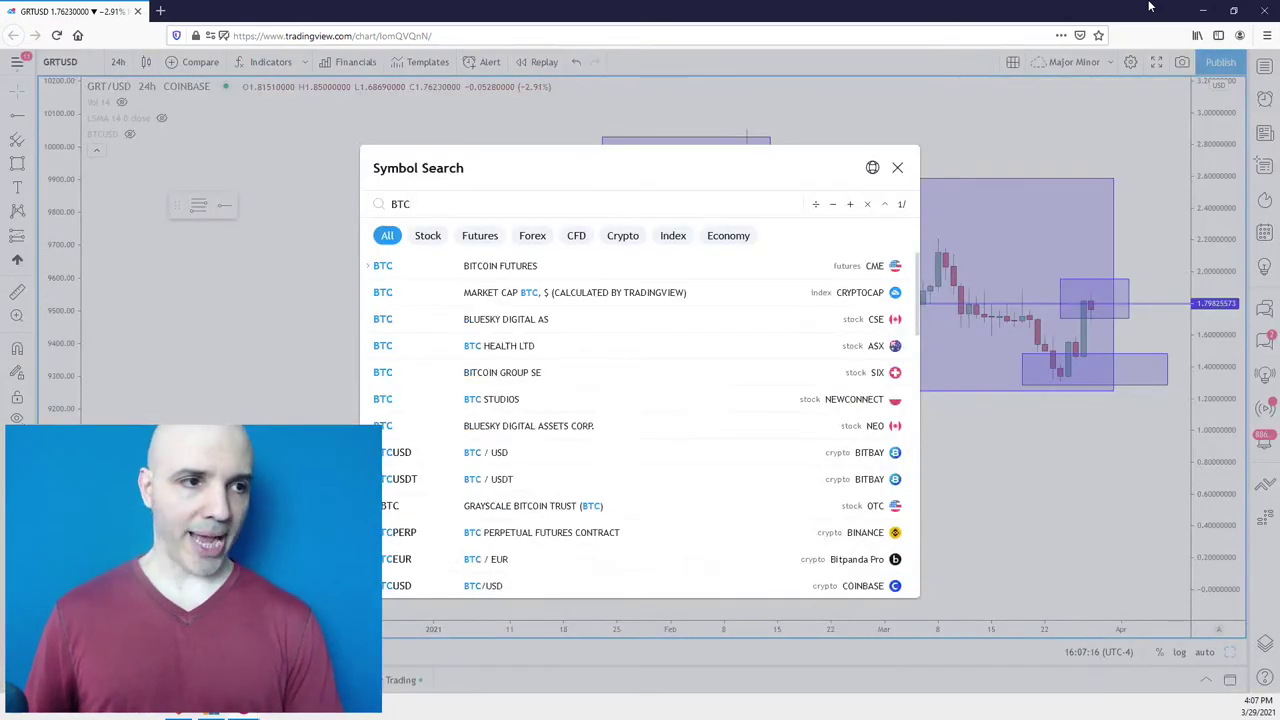
text(USD)
key(Return)
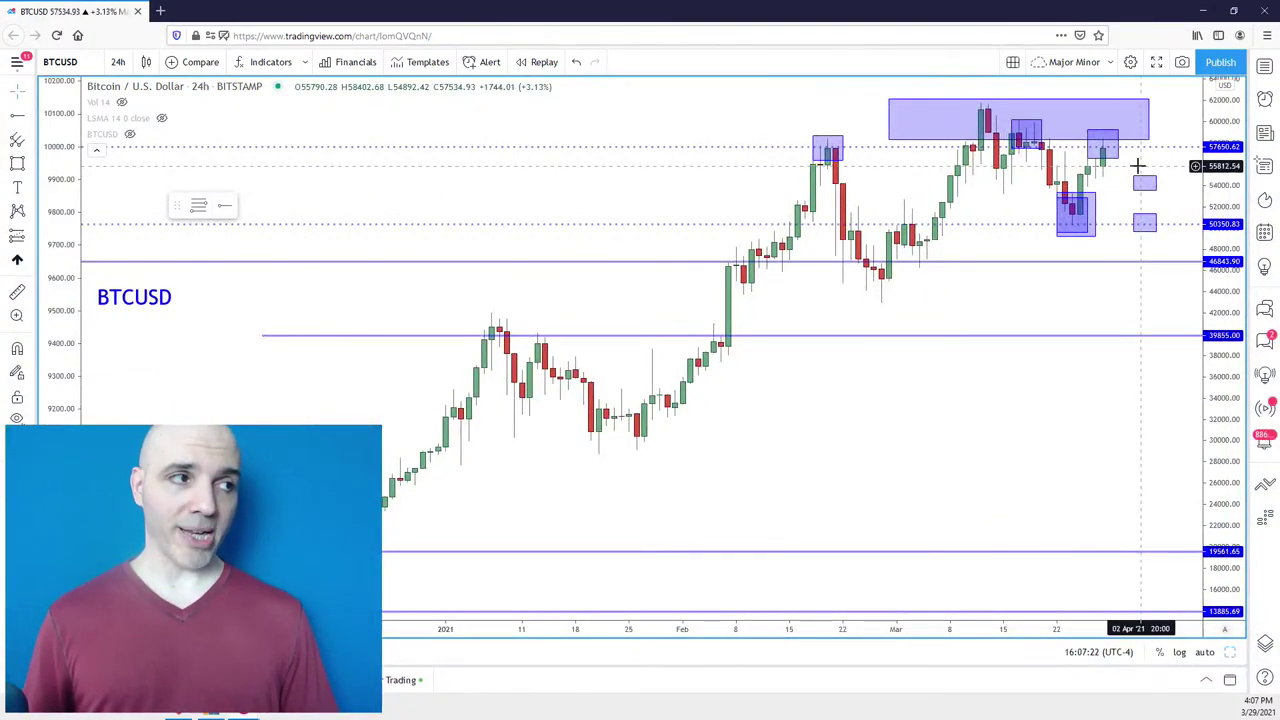
Extend the rectangle around the latest BTCUSD candles back to 14 Feb '21, spanning about 56,581 to 59,288.
mouse_move(1118, 130)
mouse_down()
mouse_move(1041, 158)
mouse_move(782, 158)
mouse_up()
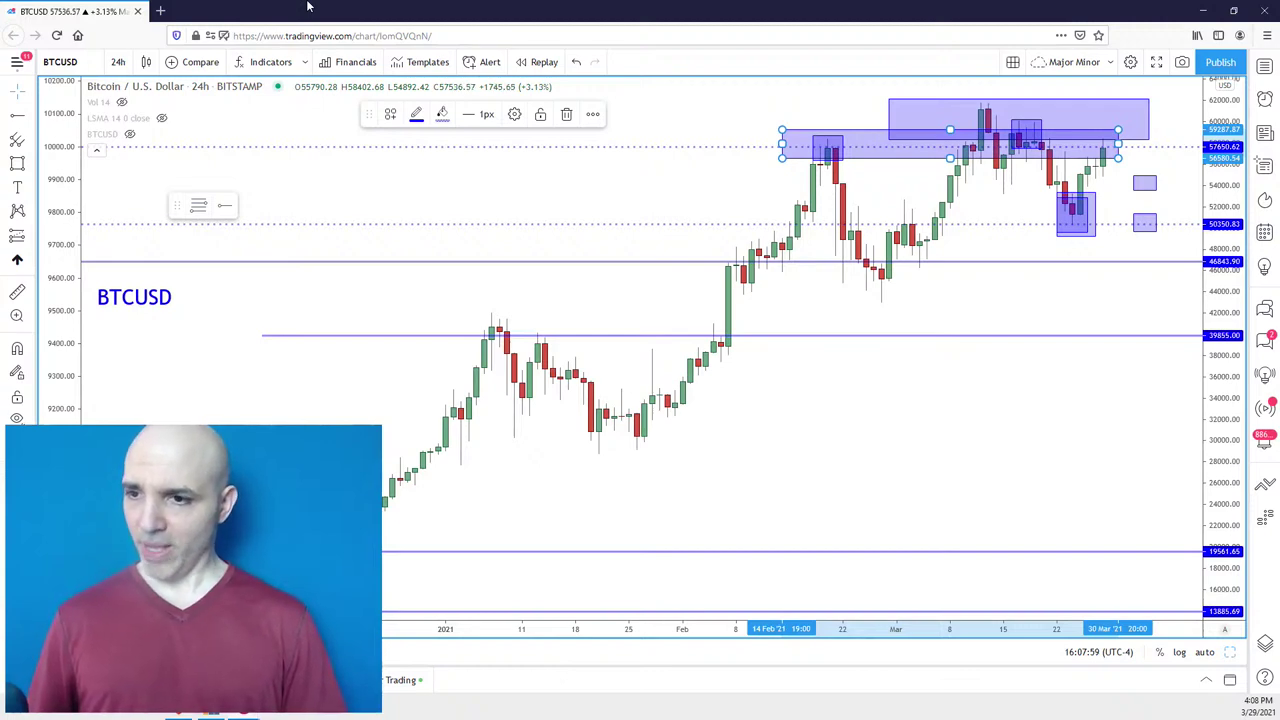
Switch the chart to the SOLUSDT symbol.
text(SOL)
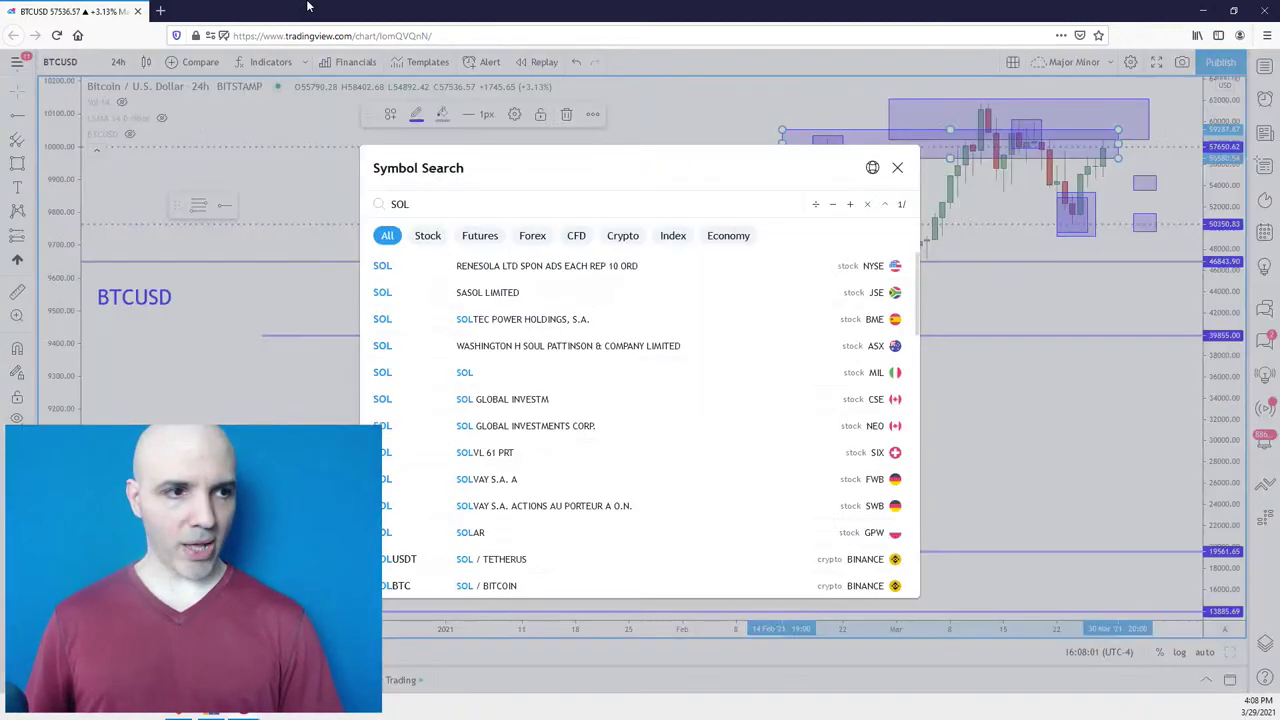
text(USDT)
key(Return)
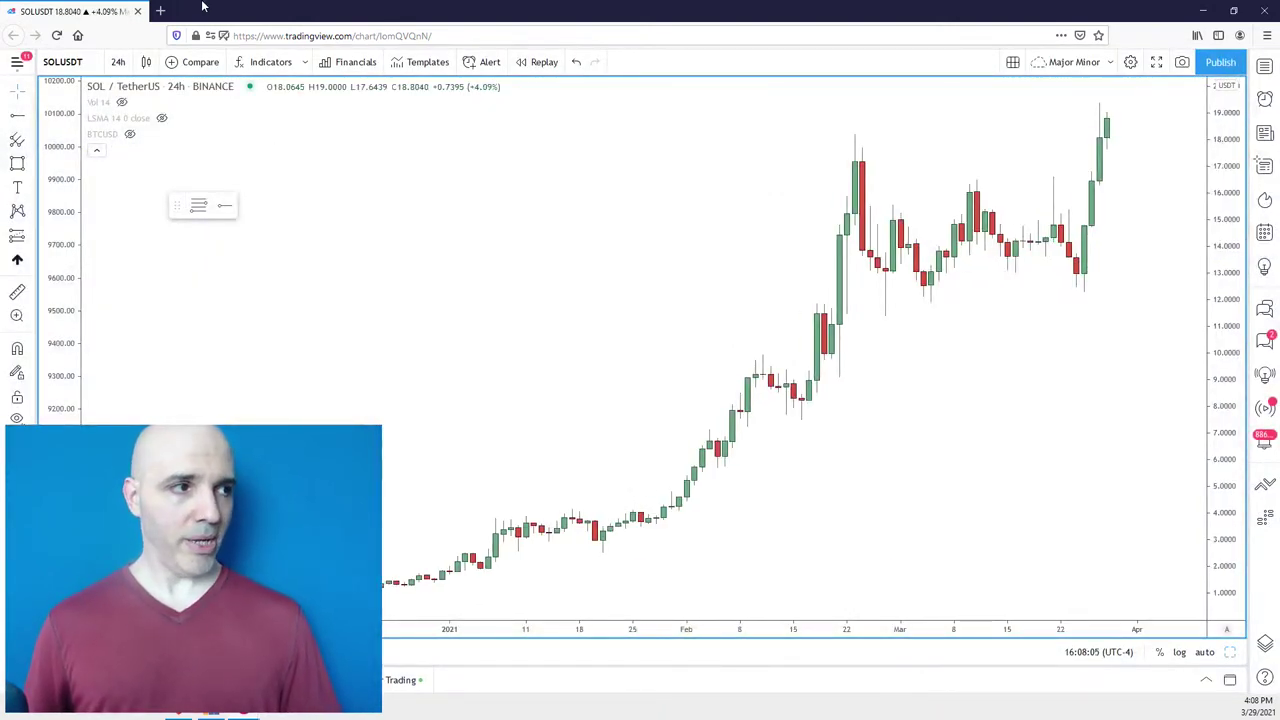
Draw a rectangle over the latest candles from 15 Mar to 3 Apr '21, spanning about 16.55 to 19.45.
click(17, 164)
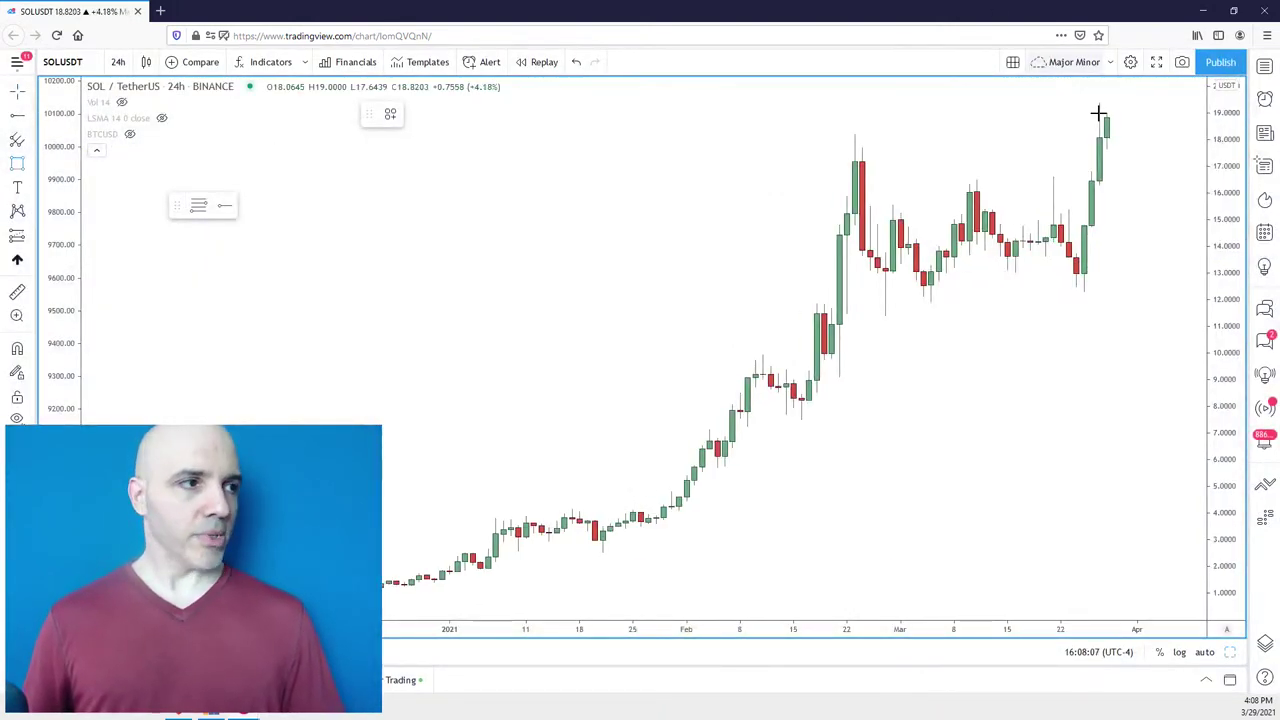
click(1160, 188)
click(1003, 100)
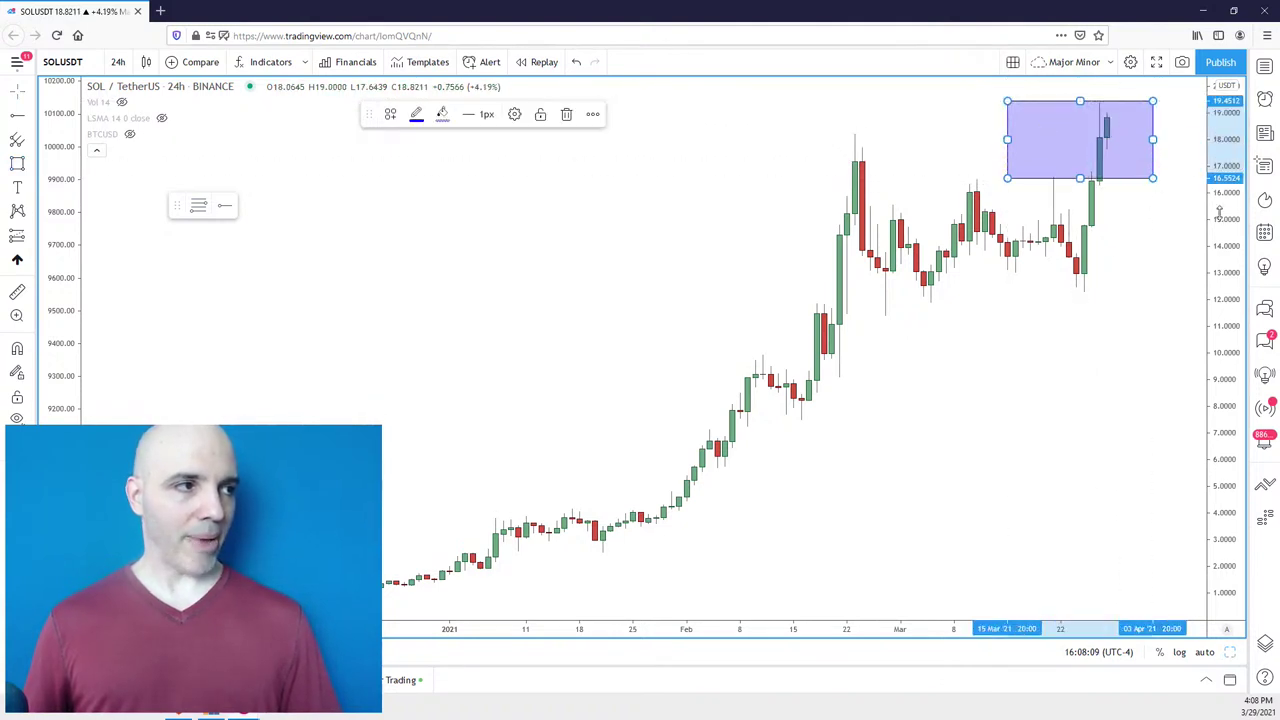
scroll(1175, 249, down, 1)
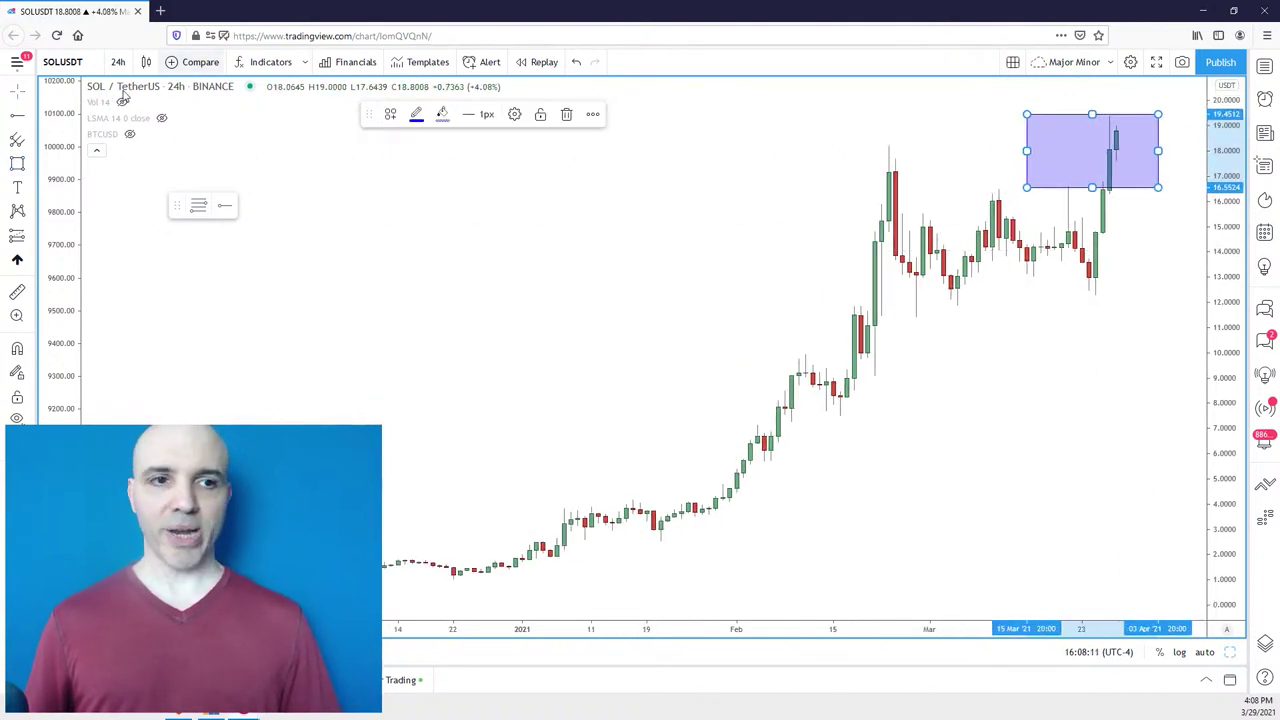
Draw a second rectangle over the consolidation from 20 Feb to 27 Mar '21, spanning about 12.64 to 16.10.
click(17, 164)
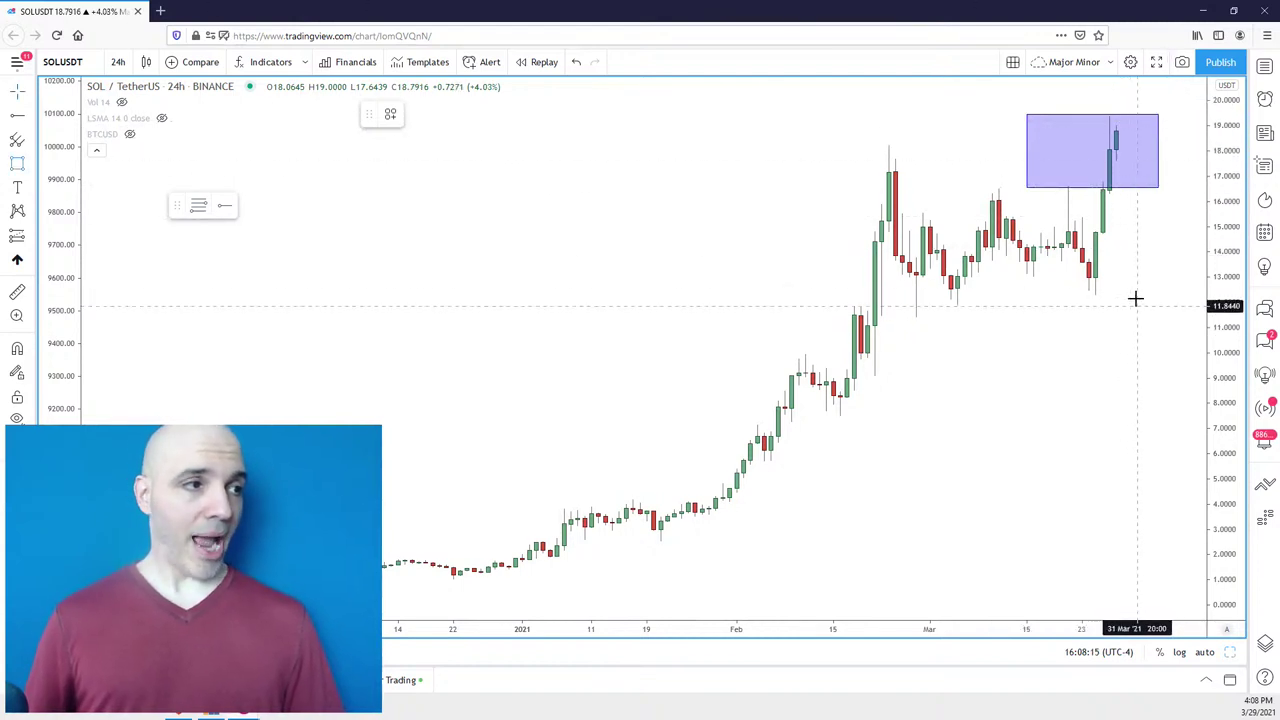
drag(1109, 286, 866, 198)
scroll(1169, 315, down, 1)
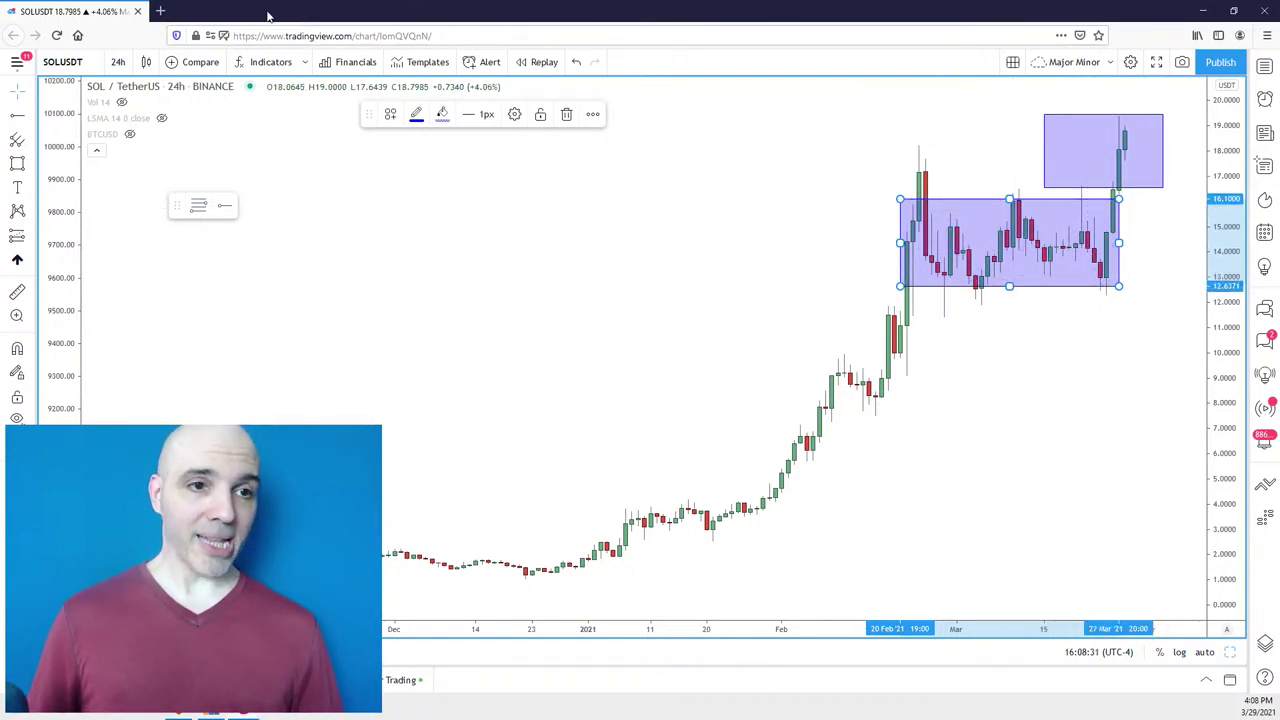
Add a horizontal ray at about 13.17 starting 28 Feb '21, near the base of the consolidation.
click(18, 115)
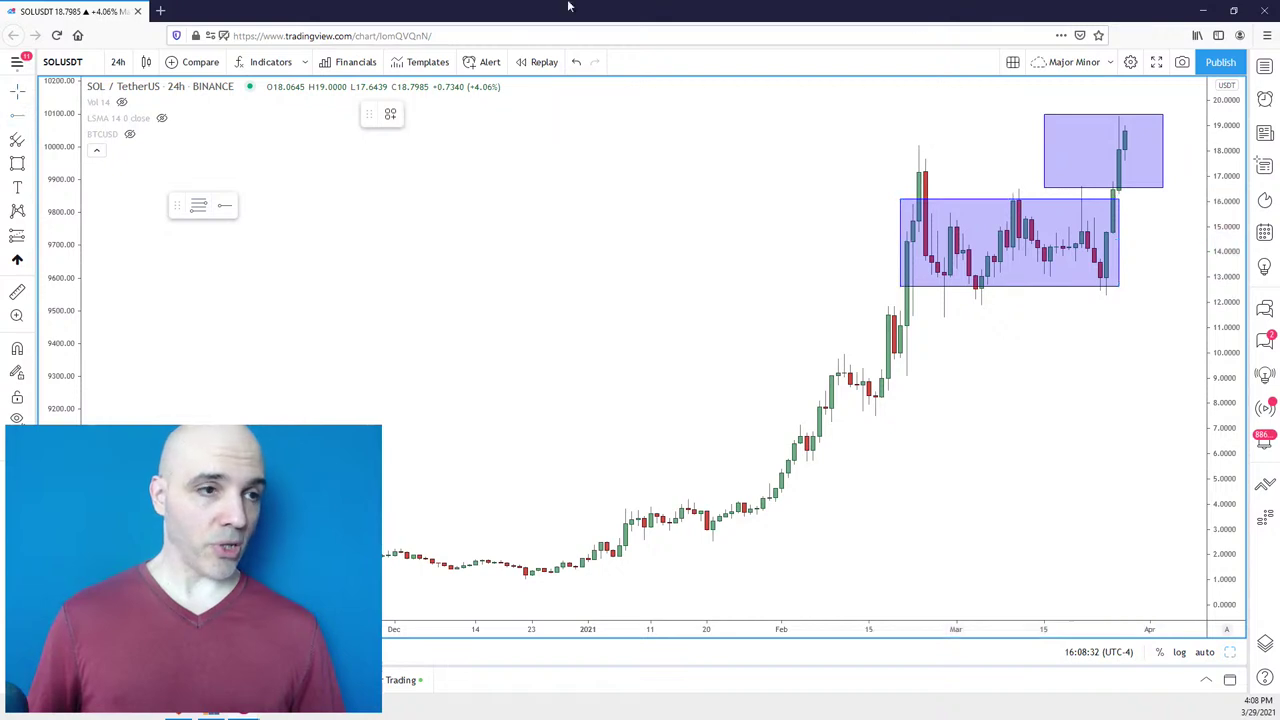
click(948, 272)
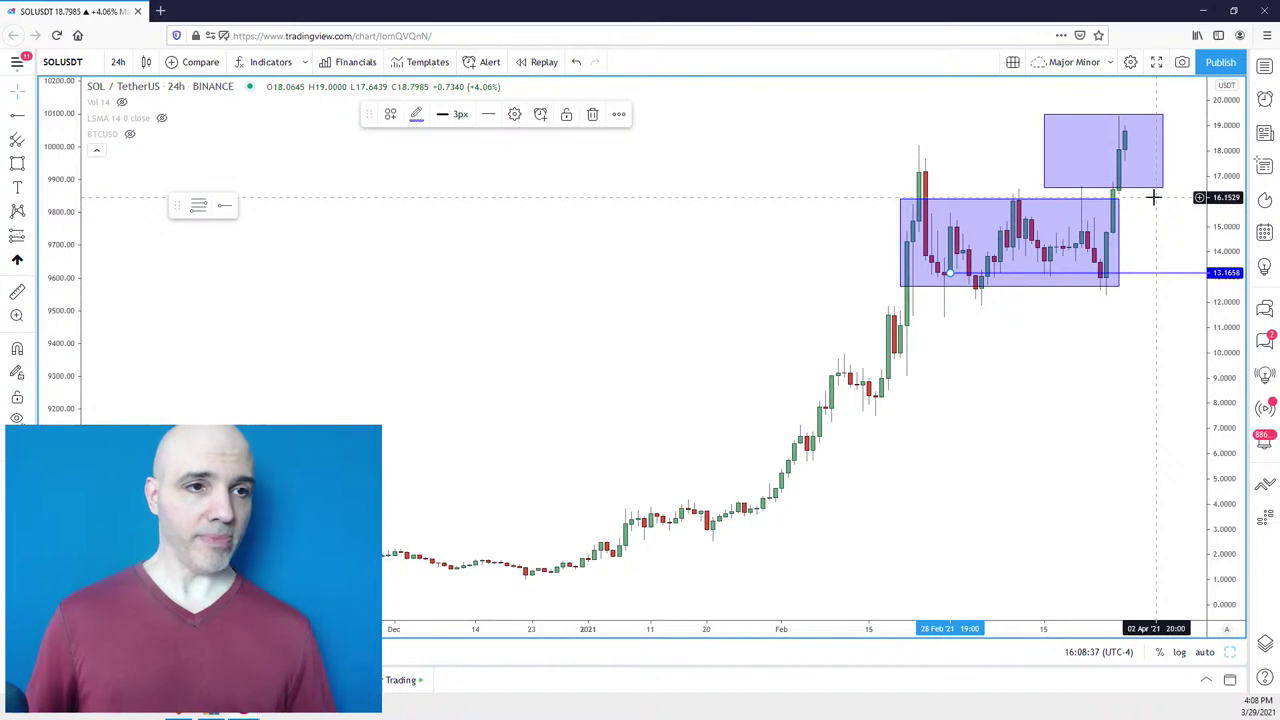
scroll(1170, 228, up, 1)
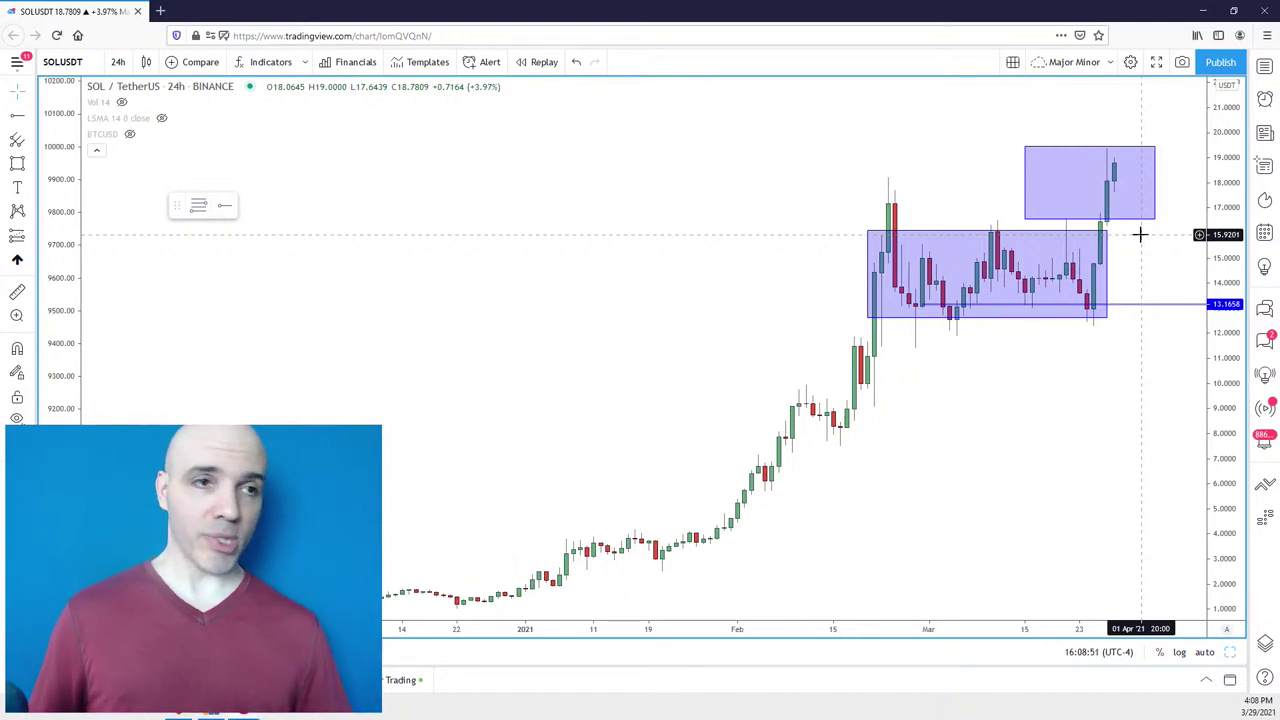
Extend the upper rectangle back to 19 Feb '21 so it covers the February high.
click(17, 163)
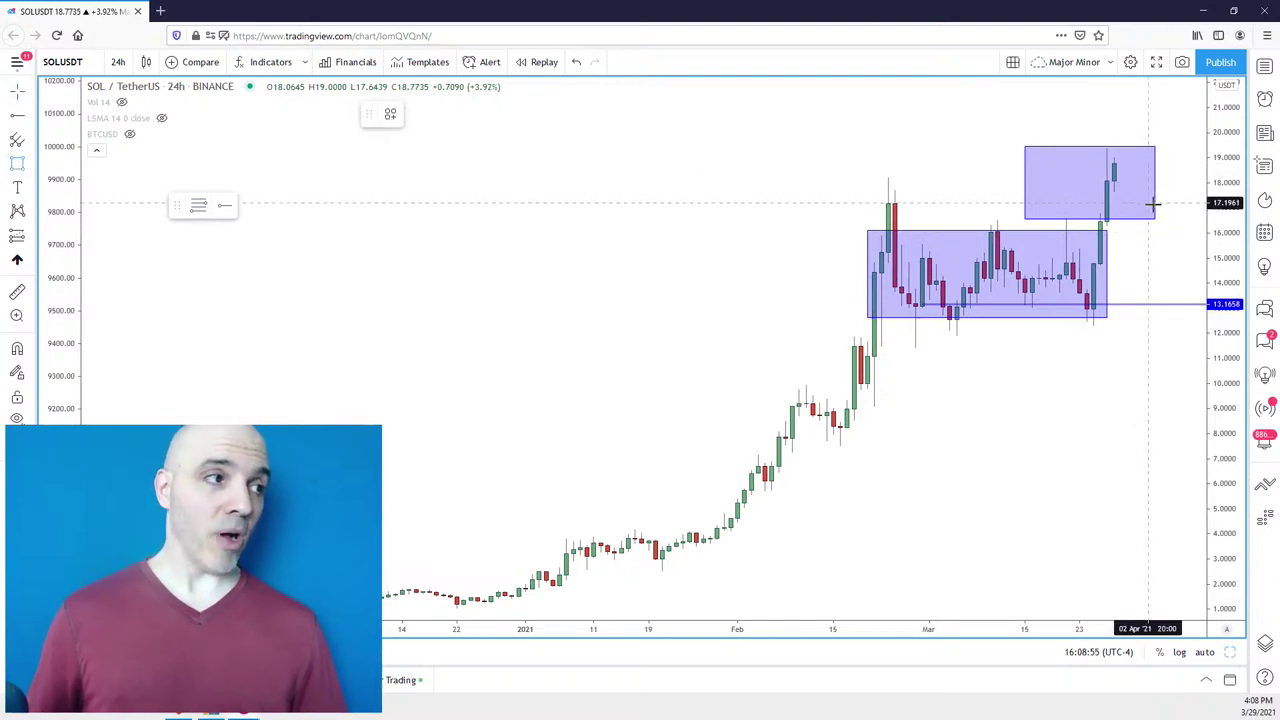
click(1029, 186)
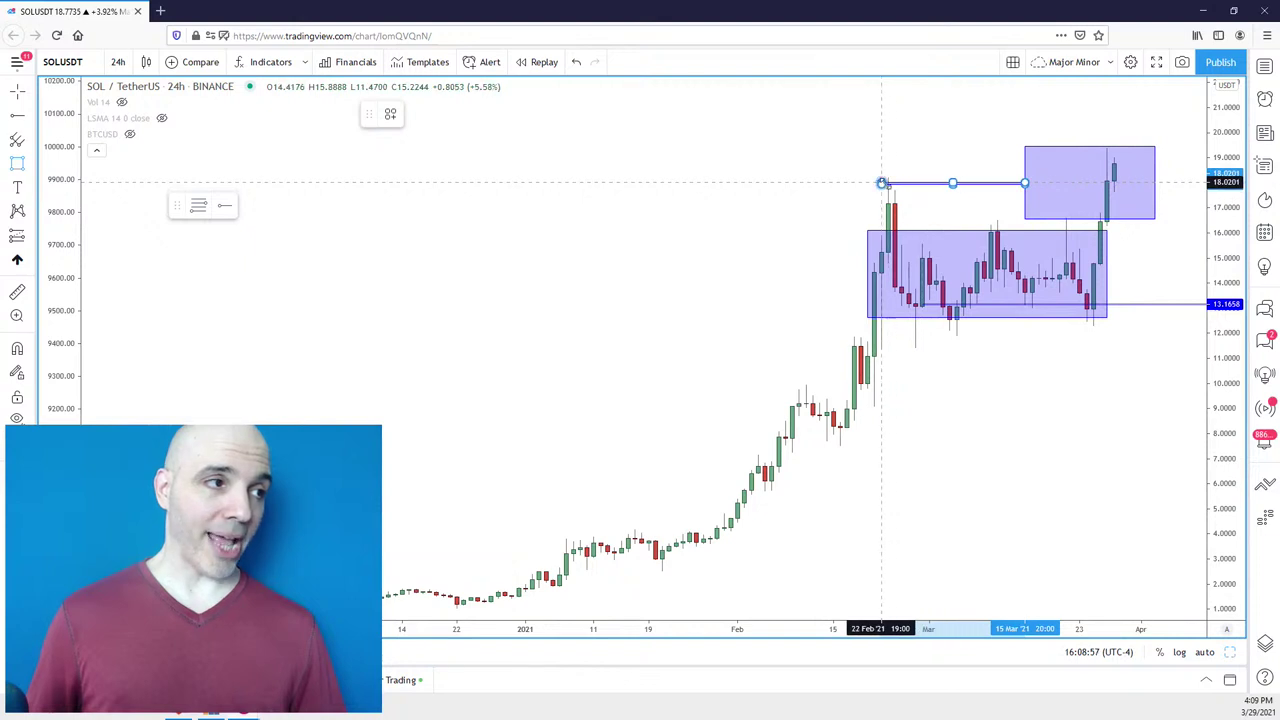
drag(1019, 186, 860, 183)
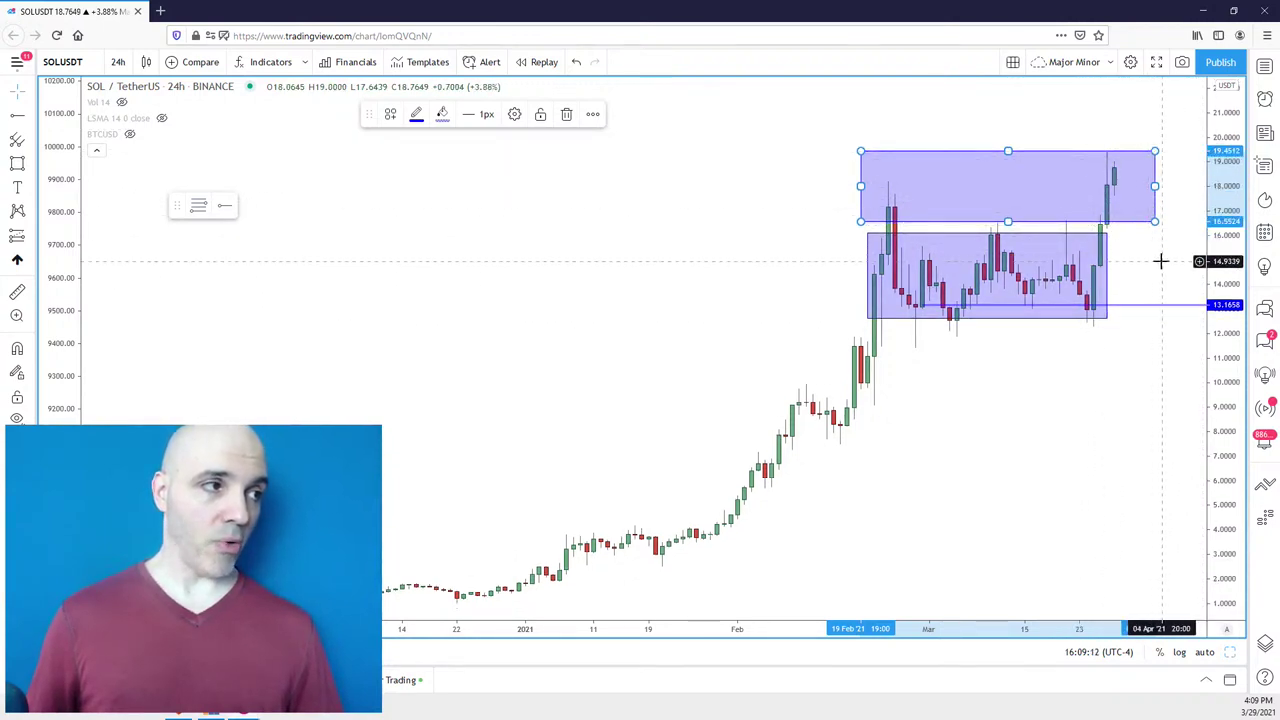
Draw a small rectangle just after the latest candles, adjusted to 30 Mar to 6 Apr '21 and about 13.98 to 15.12.
click(17, 163)
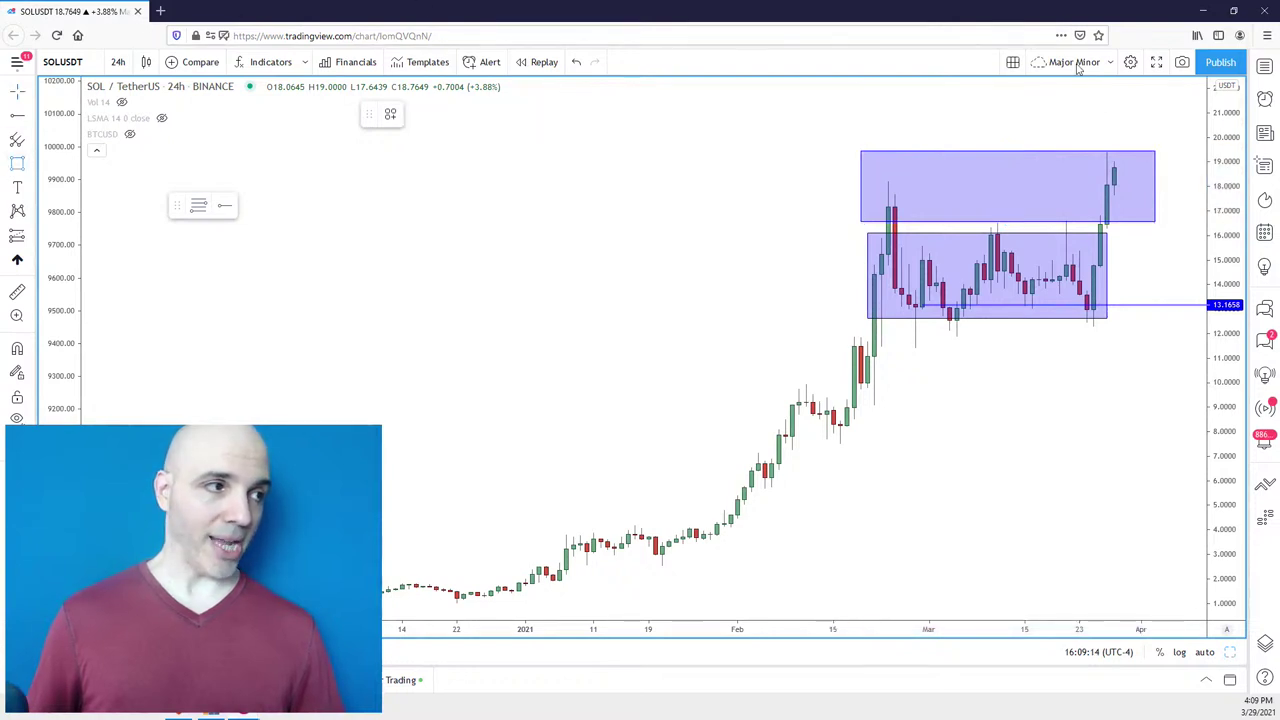
drag(1172, 286, 1146, 271)
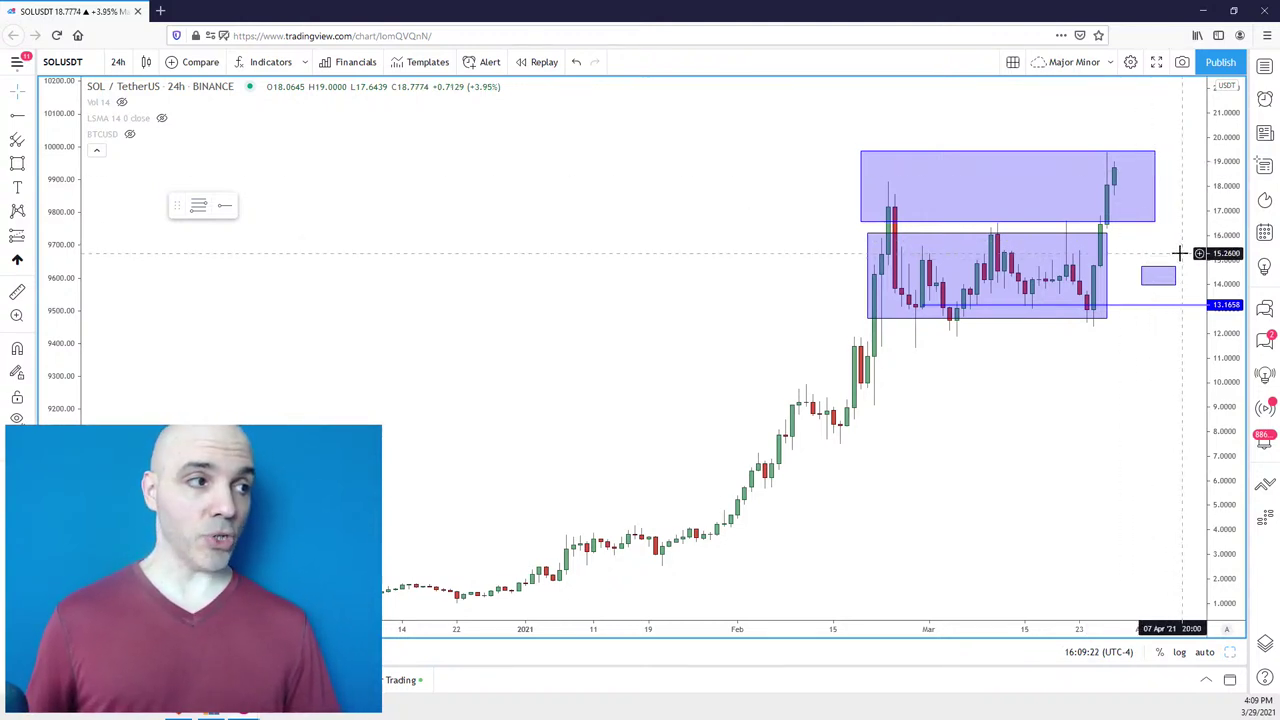
mouse_move(1180, 253)
mouse_down()
mouse_move(1164, 274)
mouse_move(1119, 267)
mouse_up()
click(1166, 279)
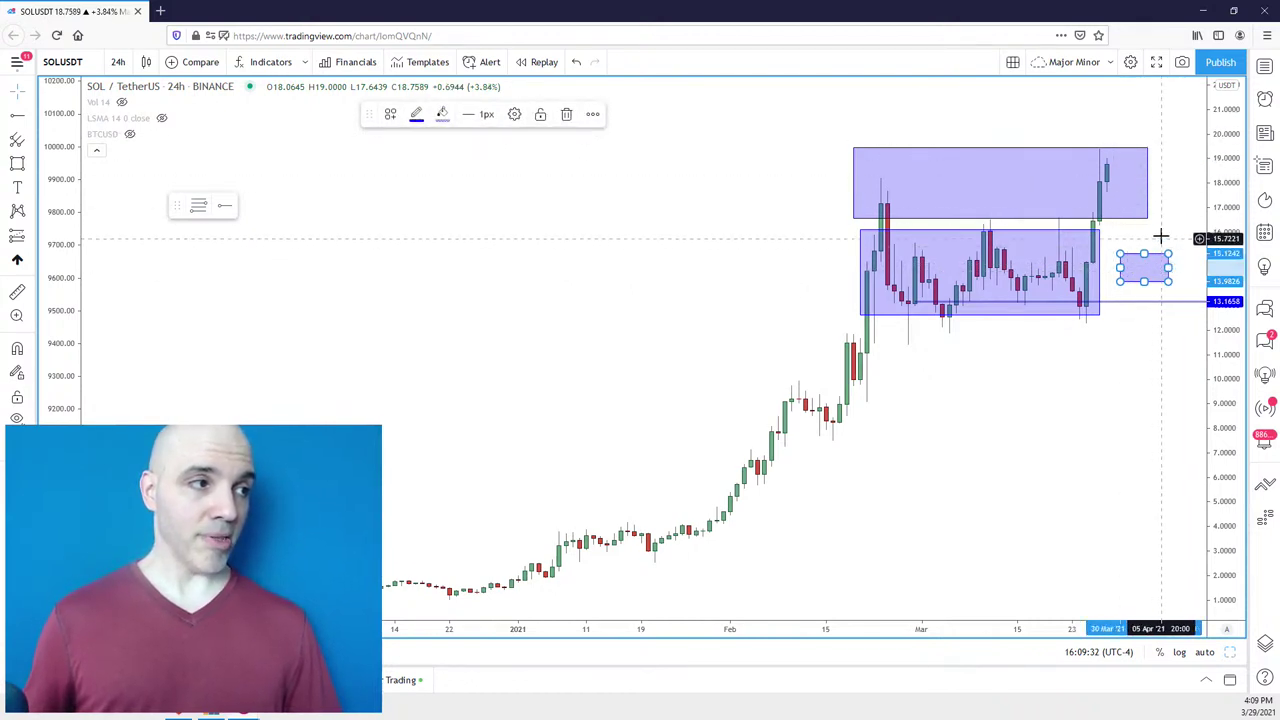
Narrow the consolidation rectangle to a band of about 15.56 to 16.10 and extend it past the latest candles.
drag(979, 315, 979, 242)
drag(1097, 237, 1195, 237)
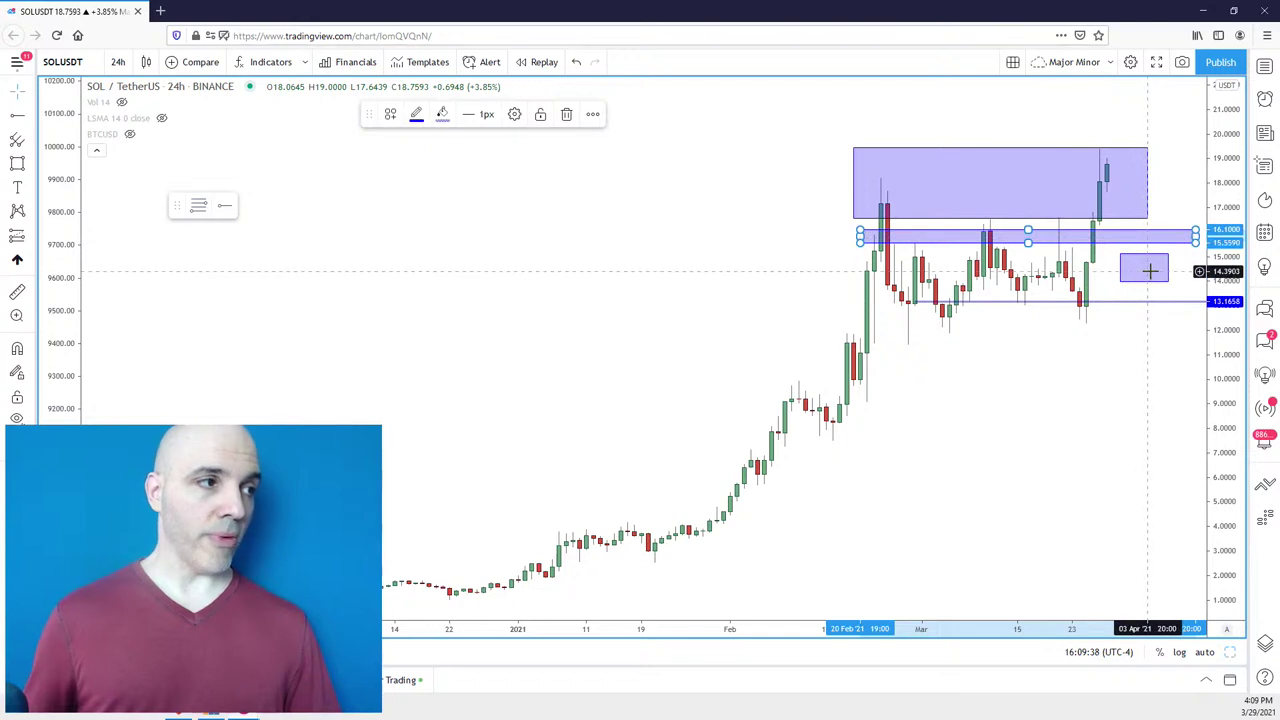
click(1143, 266)
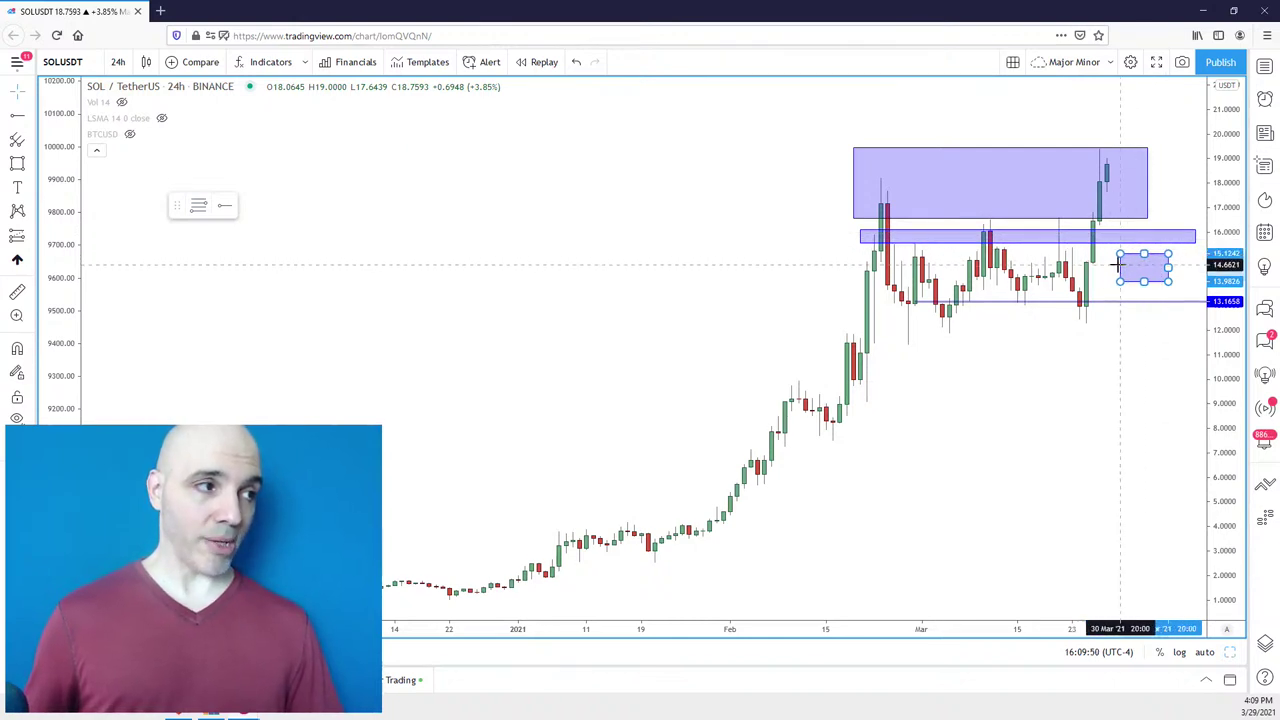
drag(1116, 263, 1123, 264)
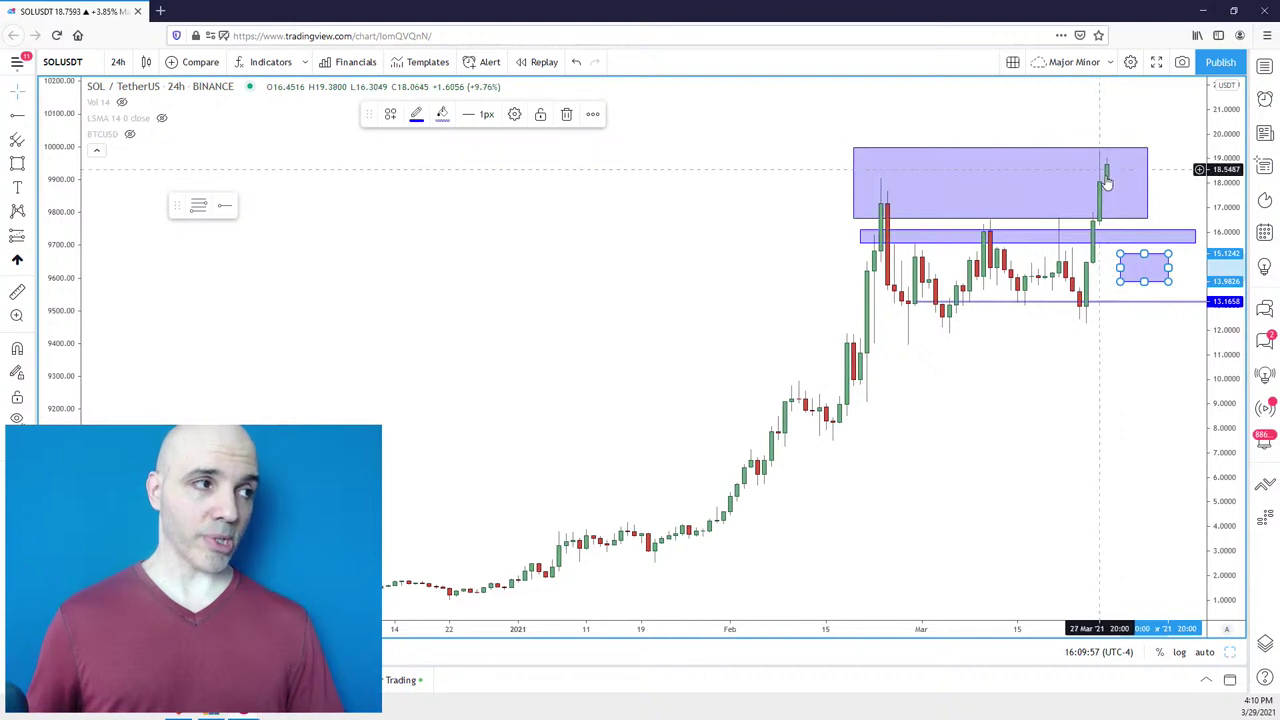
Raise the upper rectangle's lower edge to about 18.01 and extend the small rectangle back to 27 Mar '21.
click(989, 222)
drag(1000, 212, 1000, 182)
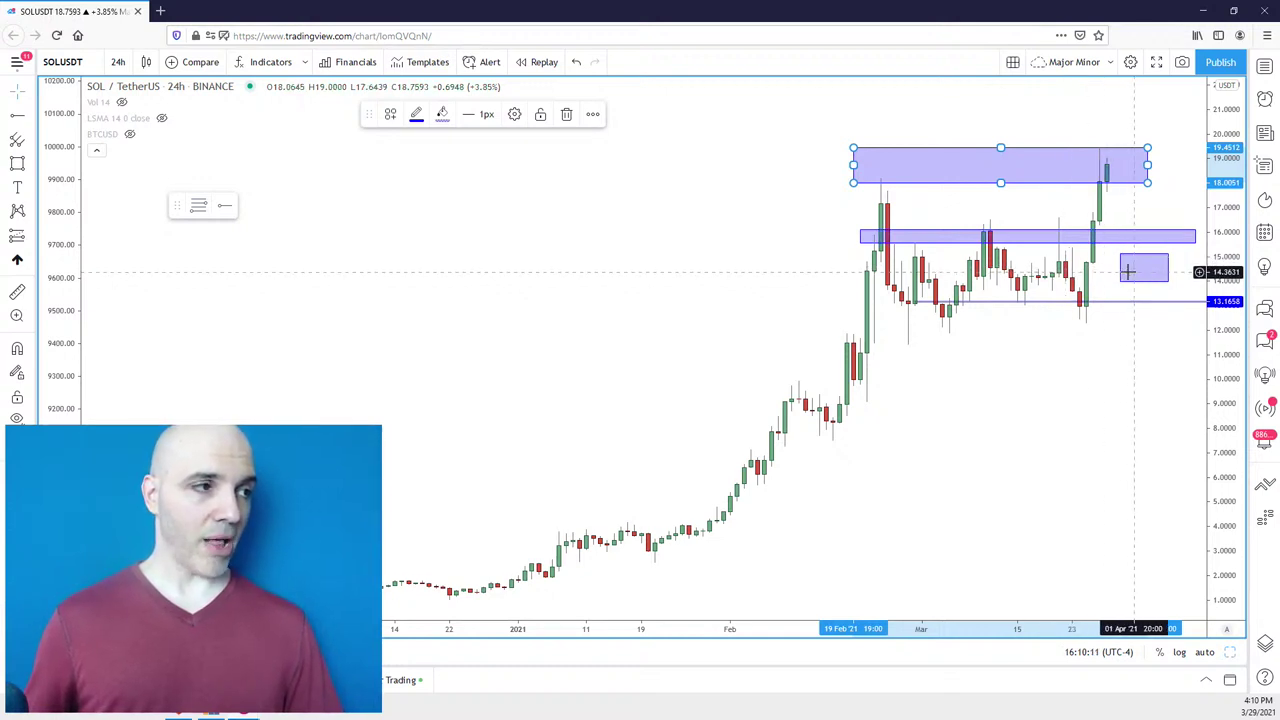
drag(1121, 268, 1098, 268)
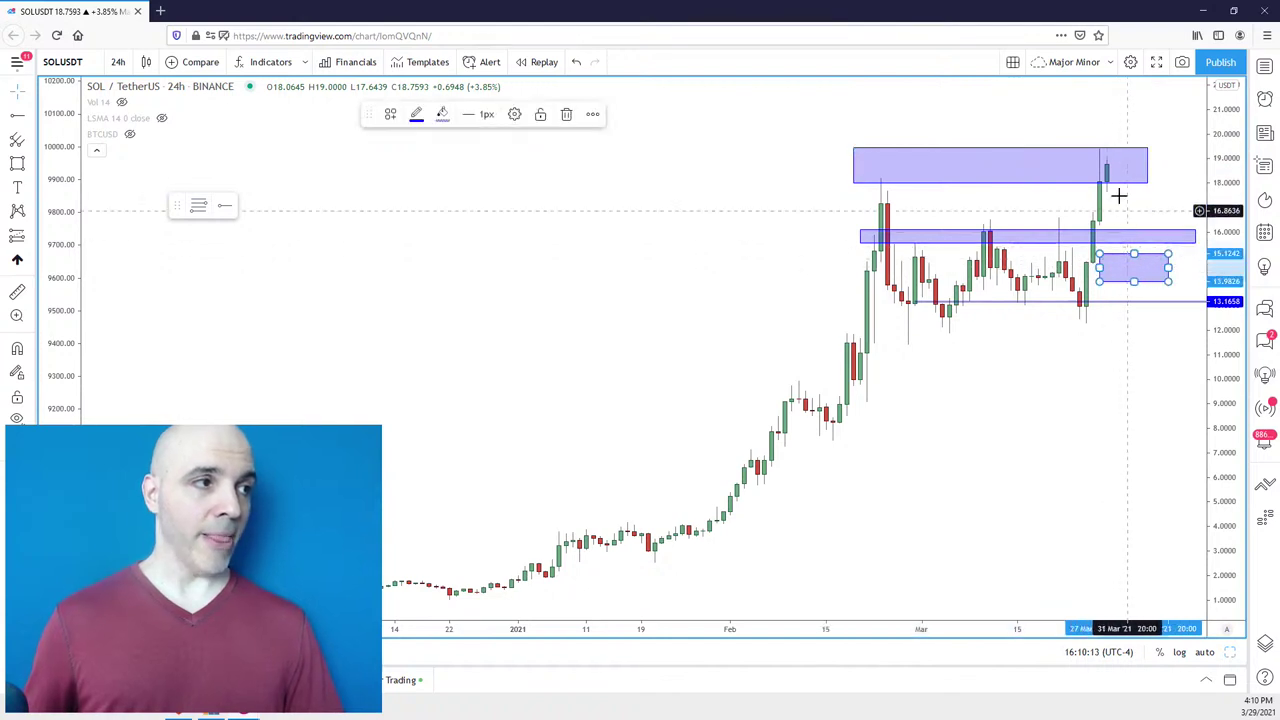
drag(1232, 215, 1228, 400)
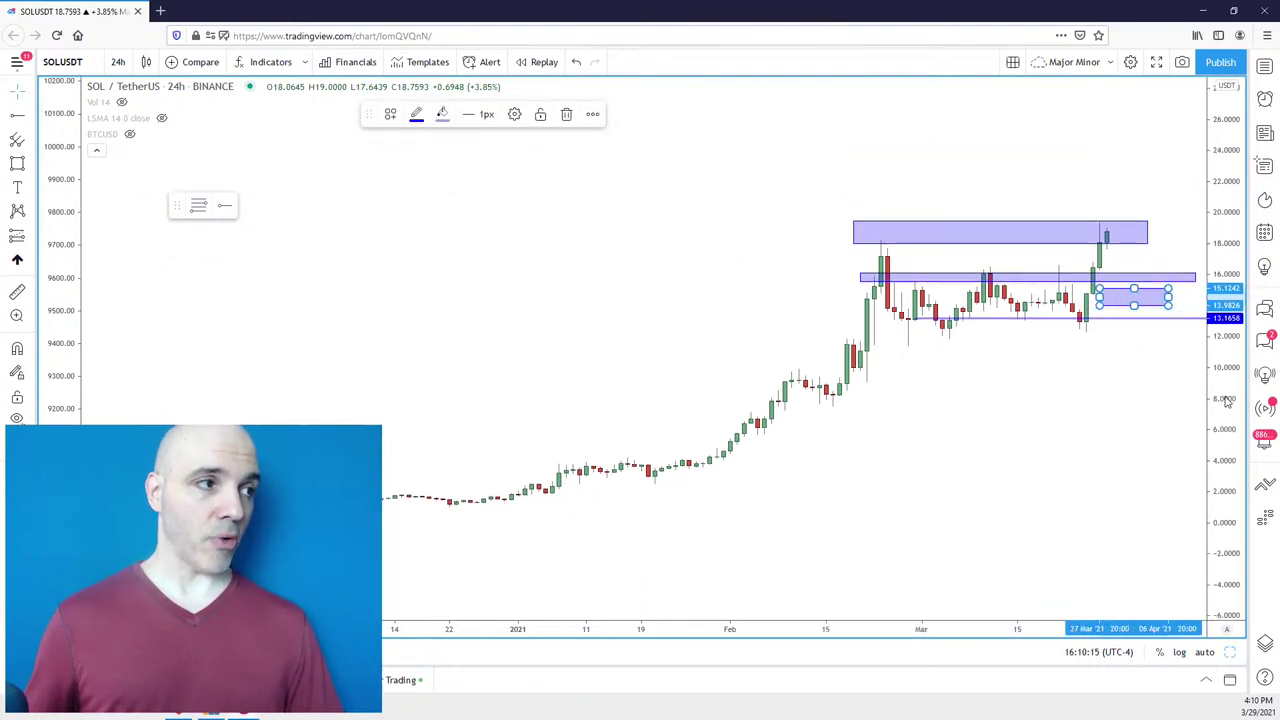
scroll(1228, 400, down, 3)
scroll(1228, 400, up, 3)
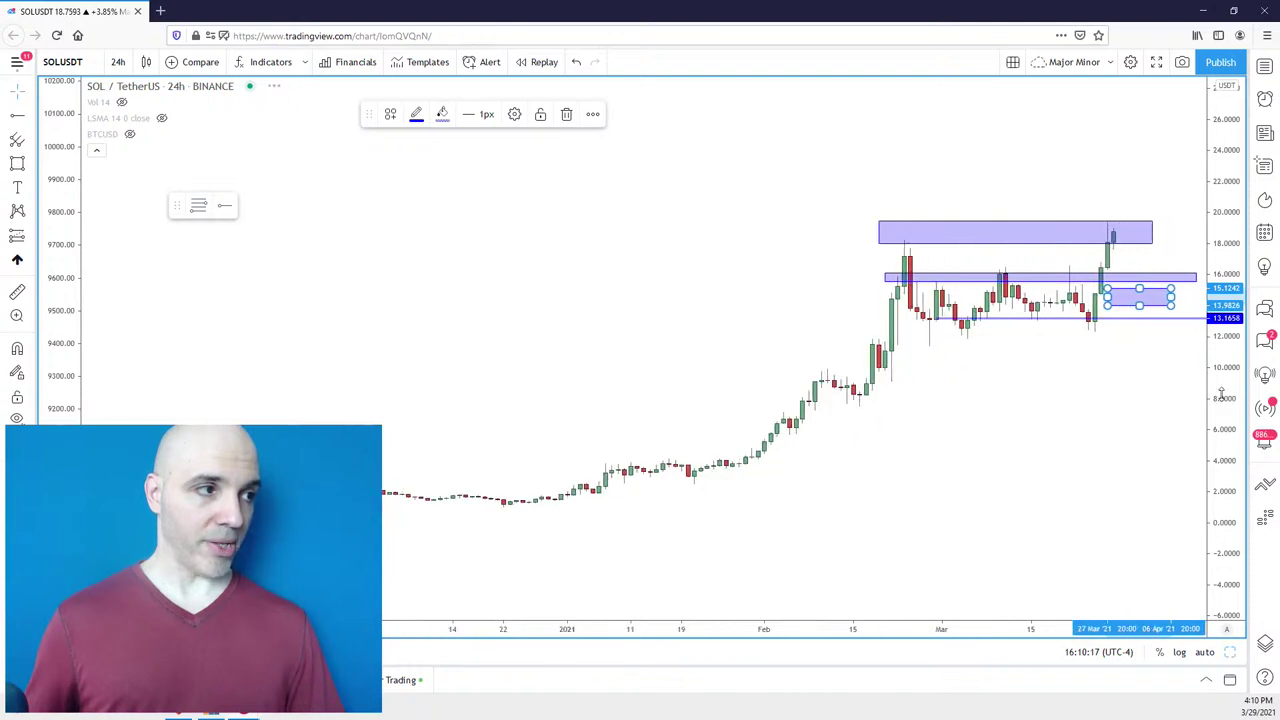
double_click(1221, 392)
drag(1162, 155, 1143, 194)
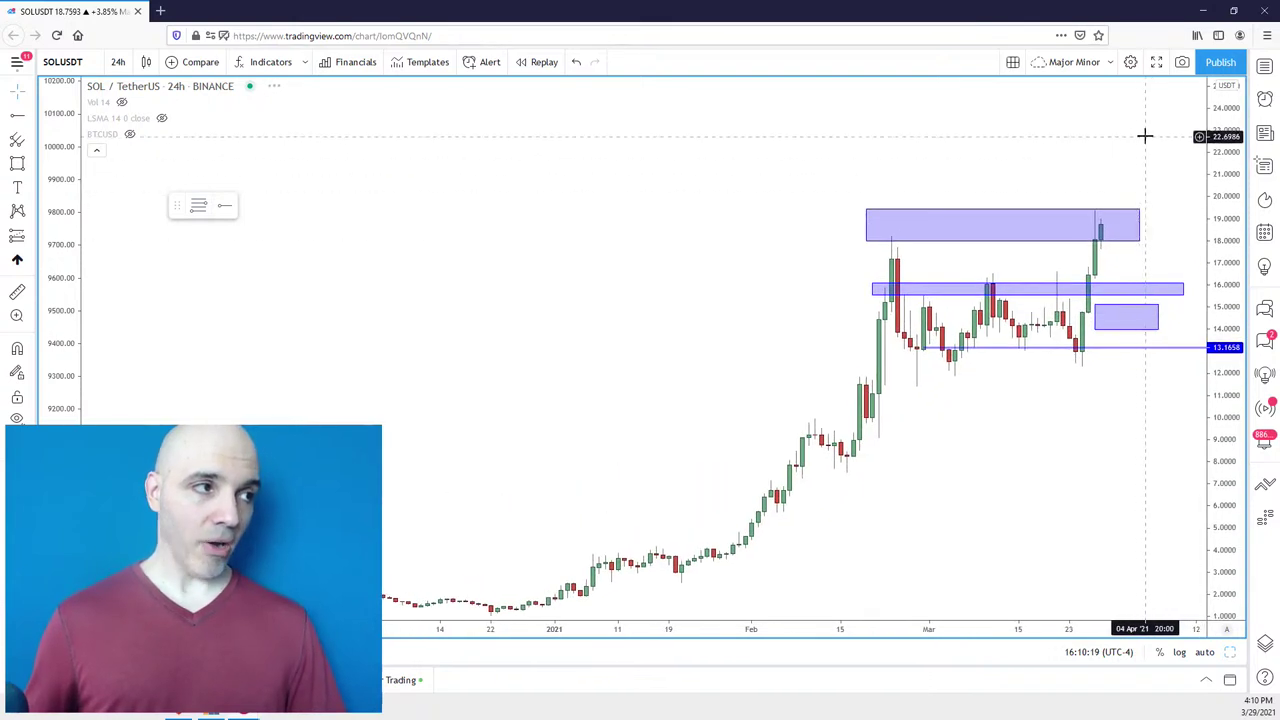
drag(1143, 143, 1157, 117)
scroll(1134, 125, down, 1)
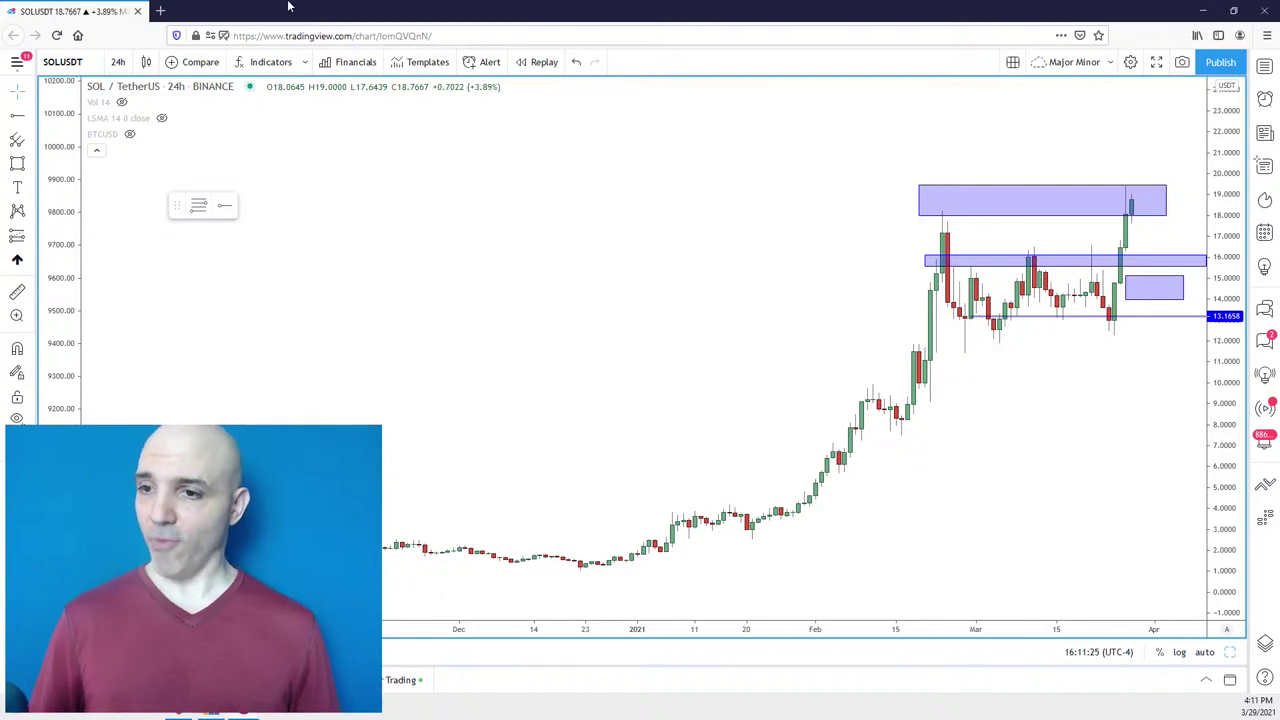
Switch the chart to the ARKUSD symbol.
text(ARK)
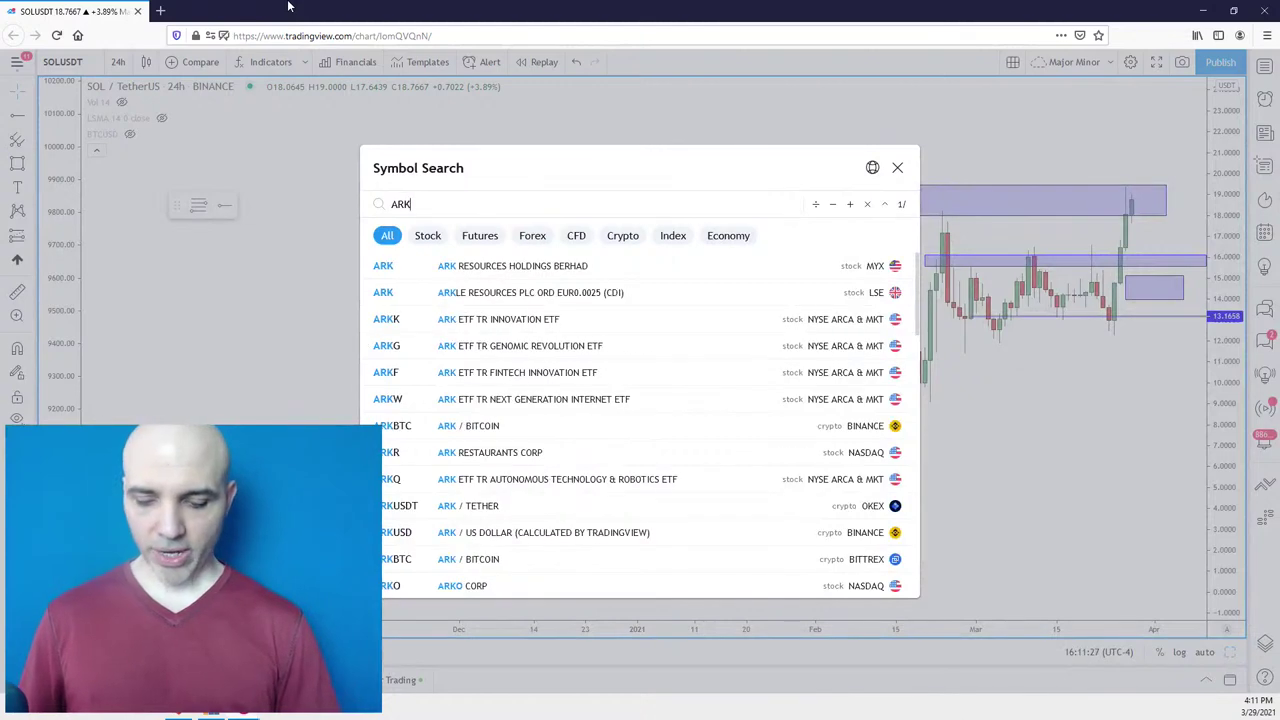
text(USD)
key(Return)
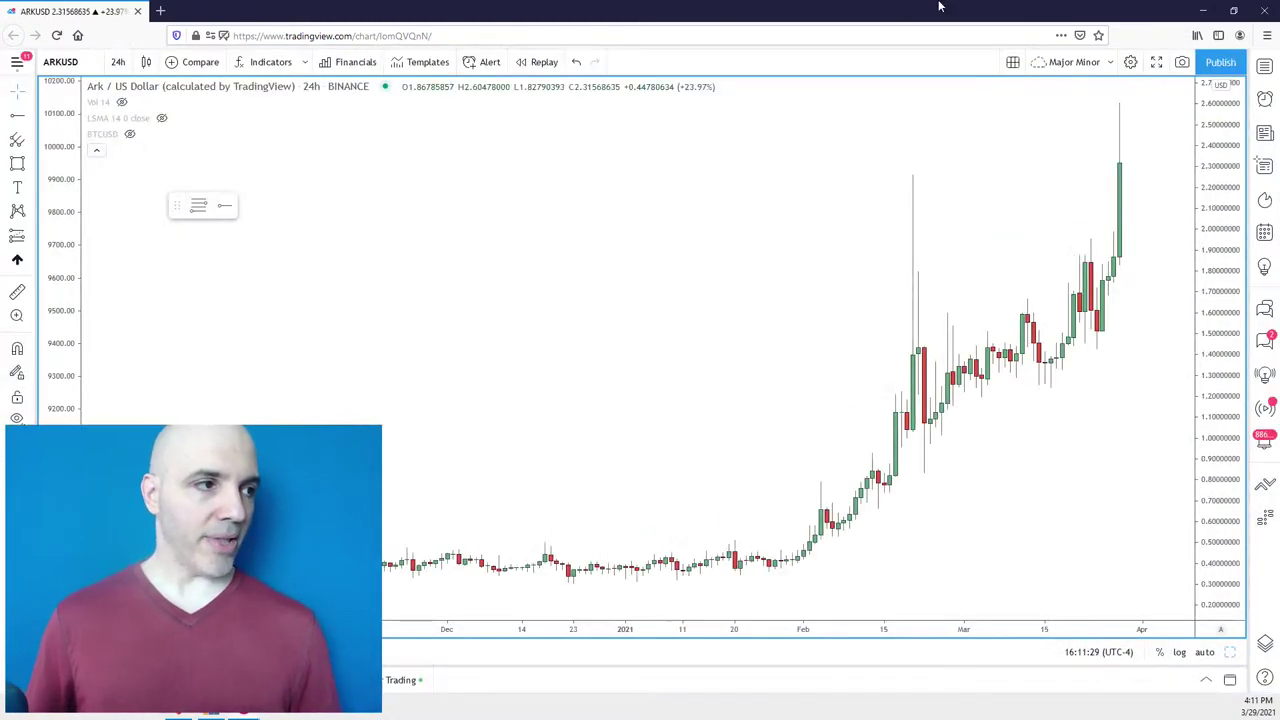
Draw a rectangle across the February spike and latest candle from 15 Feb to 3 Apr '21, spanning about 2.21 to 2.39.
click(20, 163)
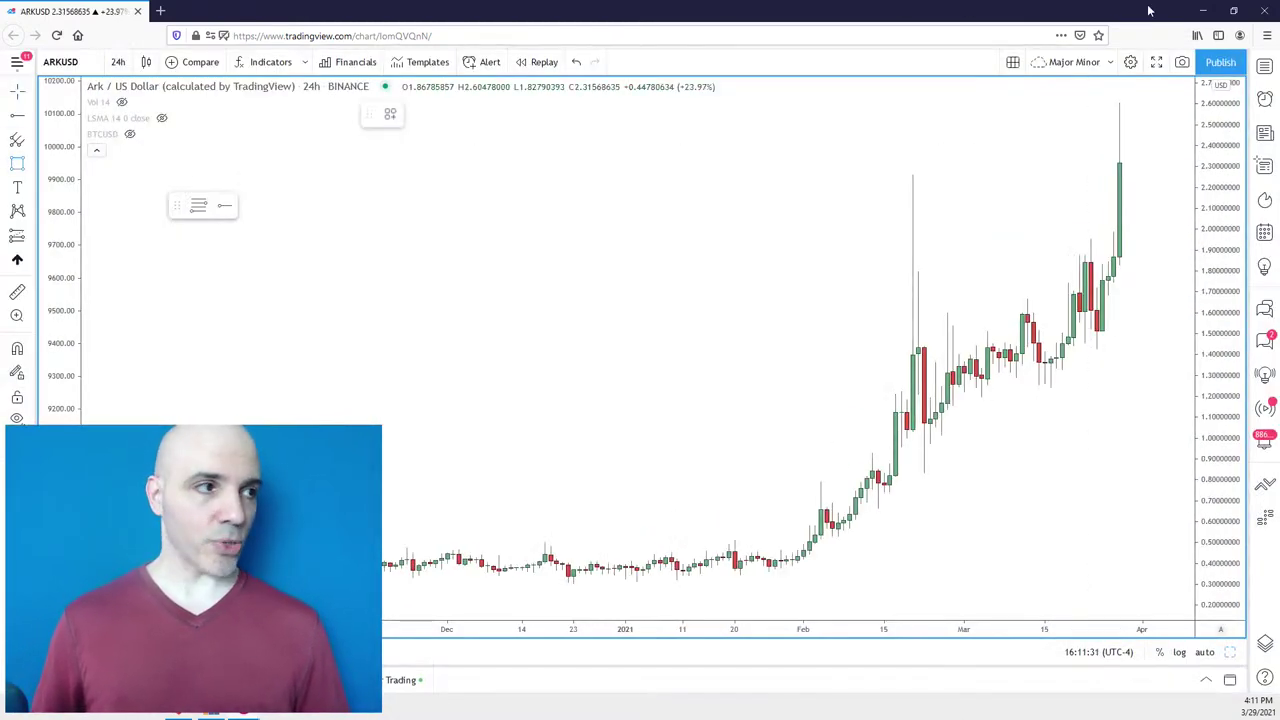
drag(1154, 185, 884, 148)
scroll(1135, 188, down, 2)
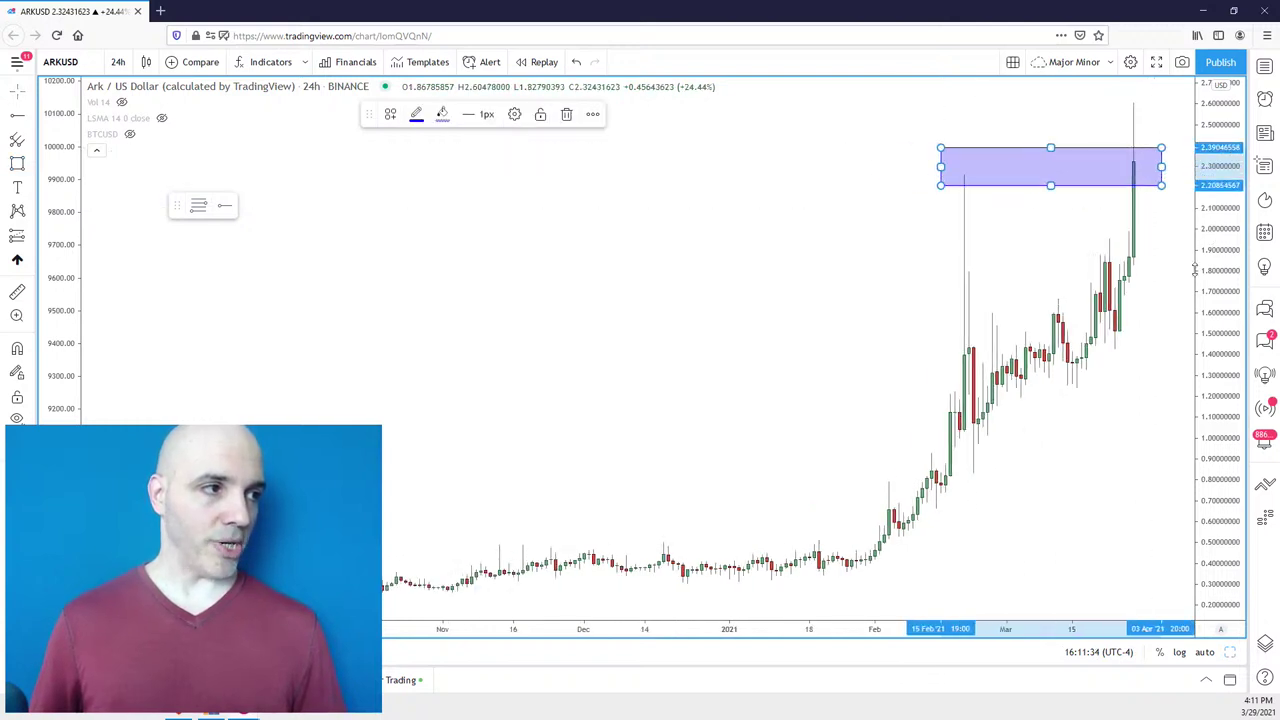
click(1163, 342)
scroll(1150, 340, up, 3)
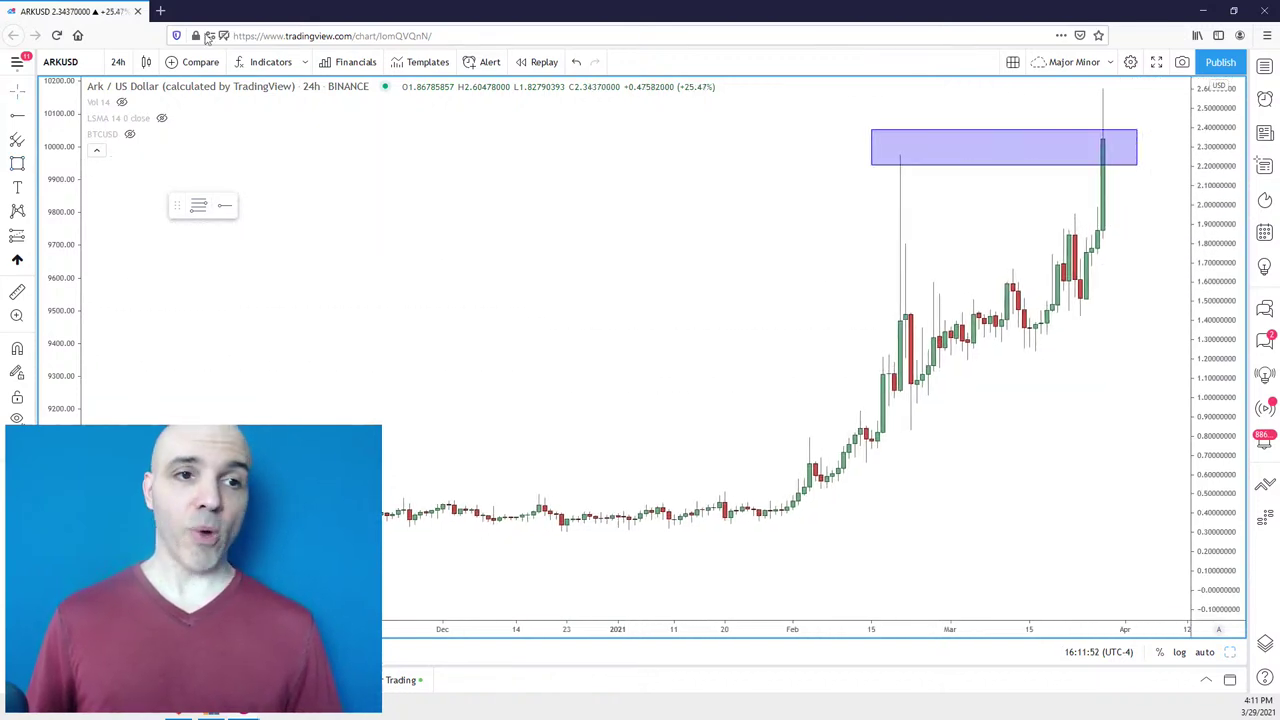
Draw a lower rectangle from 25 Feb to 5 Apr '21 and shift it up to span about 1.65 to 1.81.
click(18, 163)
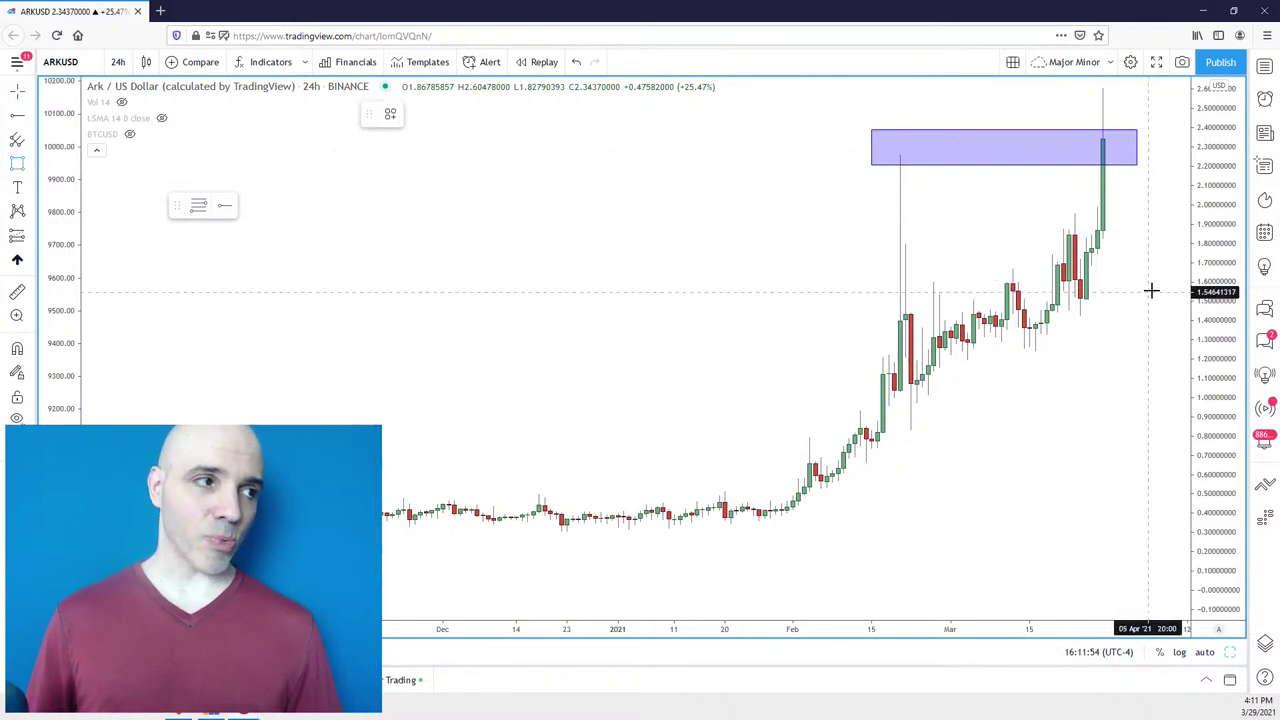
drag(1151, 284, 928, 251)
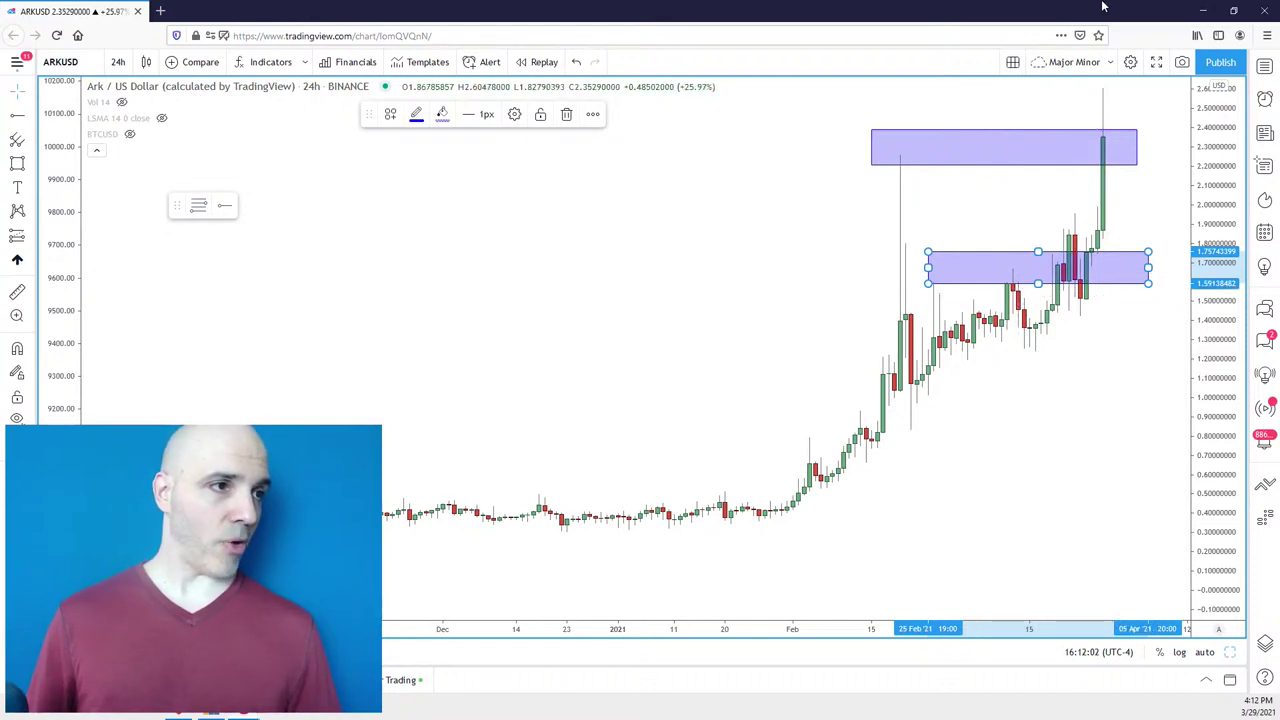
drag(1038, 251, 1040, 271)
drag(1108, 351, 1117, 353)
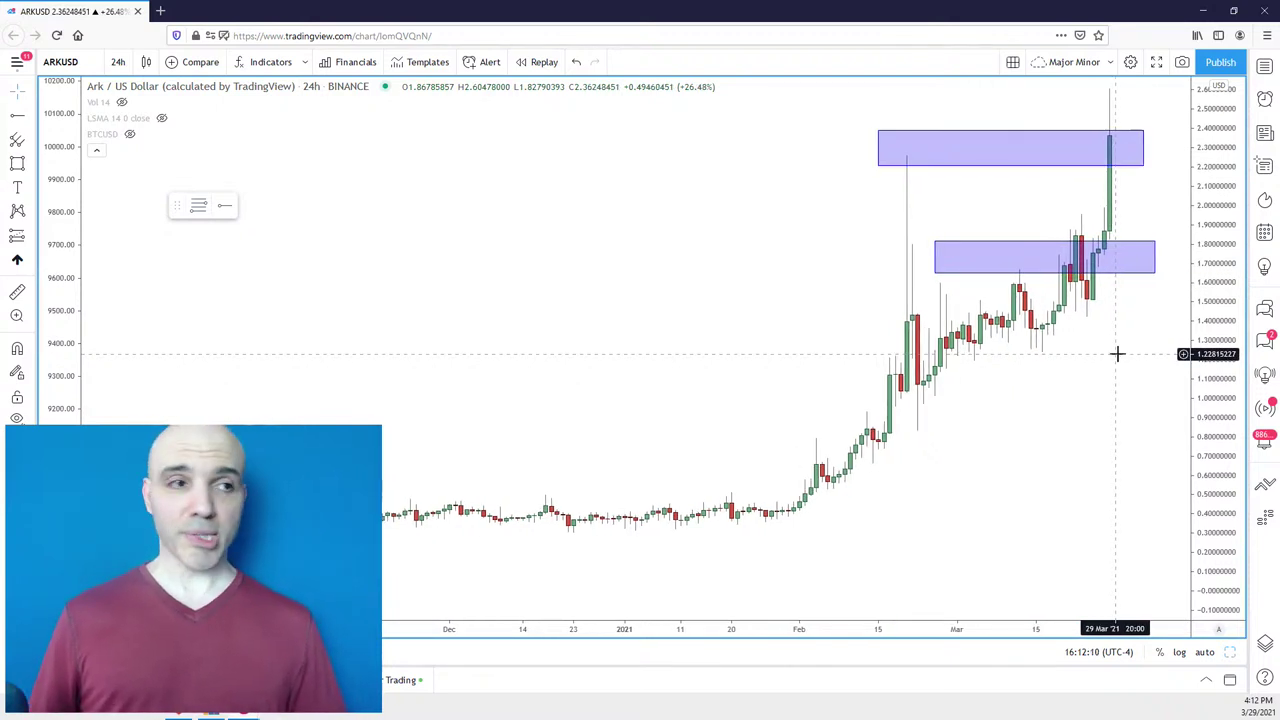
scroll(1163, 232, right, 3)
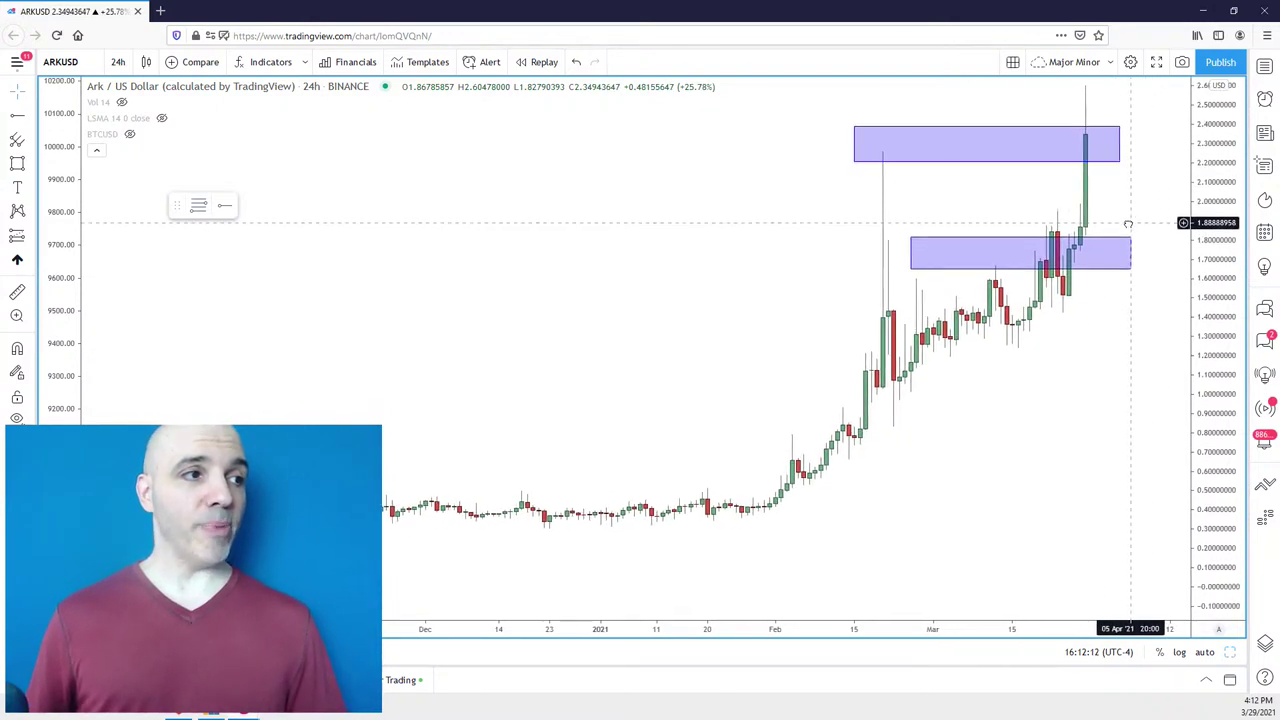
scroll(1164, 245, right, 1)
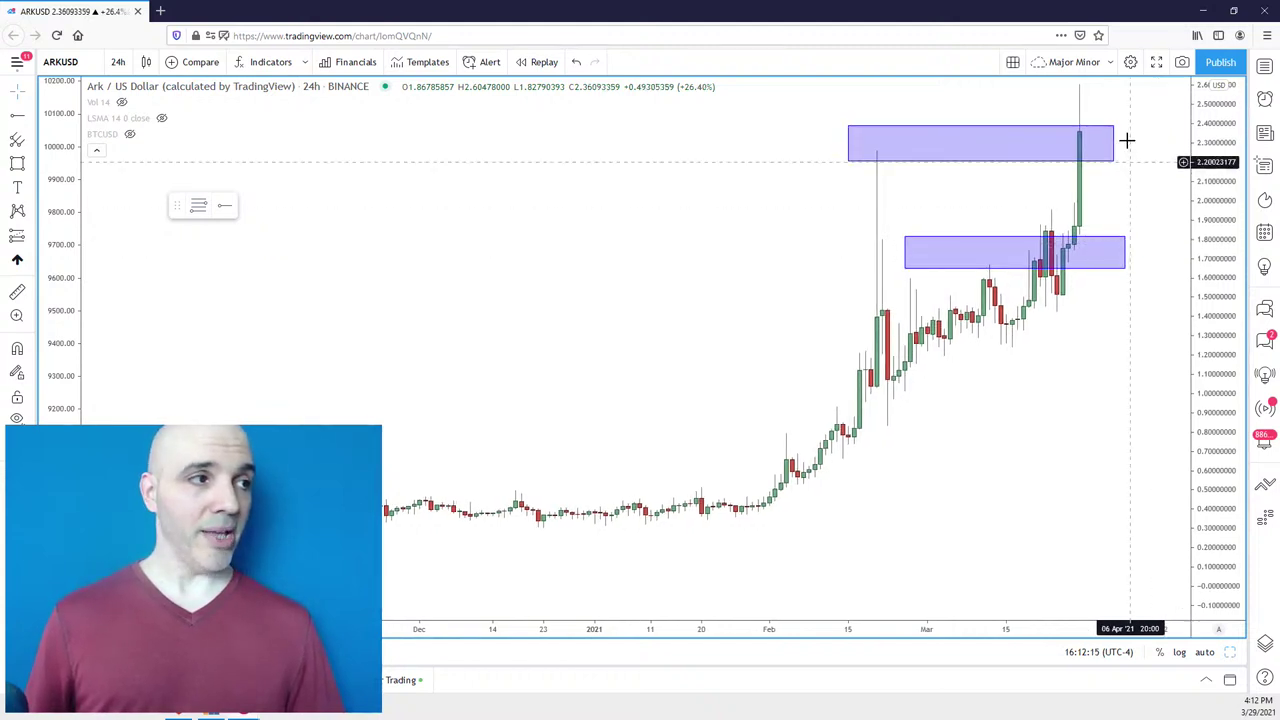
drag(1141, 198, 1145, 212)
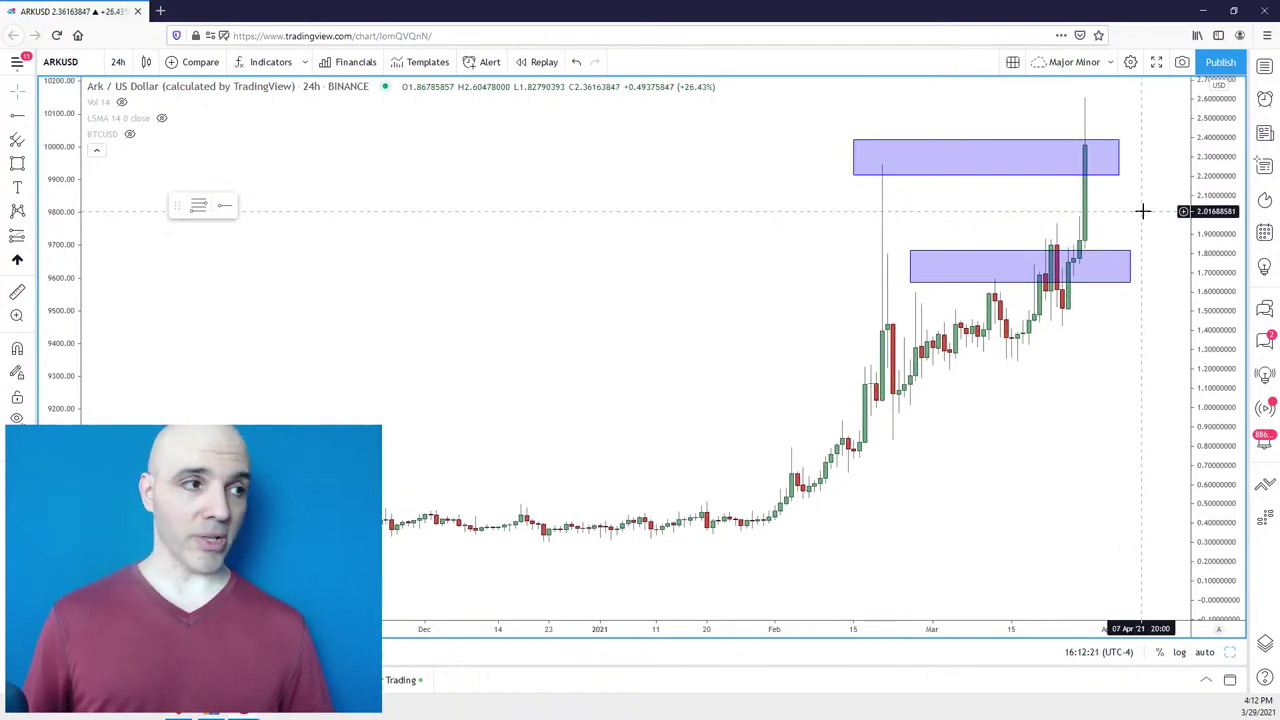
scroll(1140, 215, up, 1)
drag(1089, 363, 1131, 358)
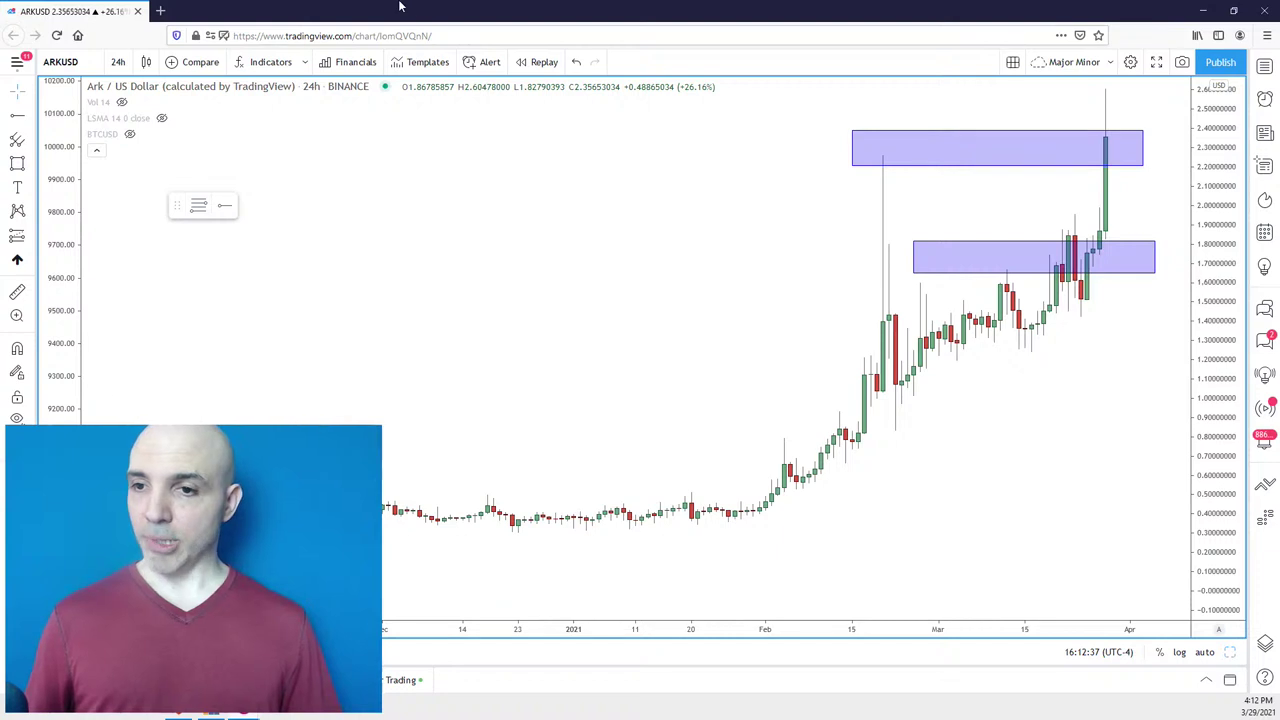
Switch the chart to the CELRUSD symbol.
text(CELT)
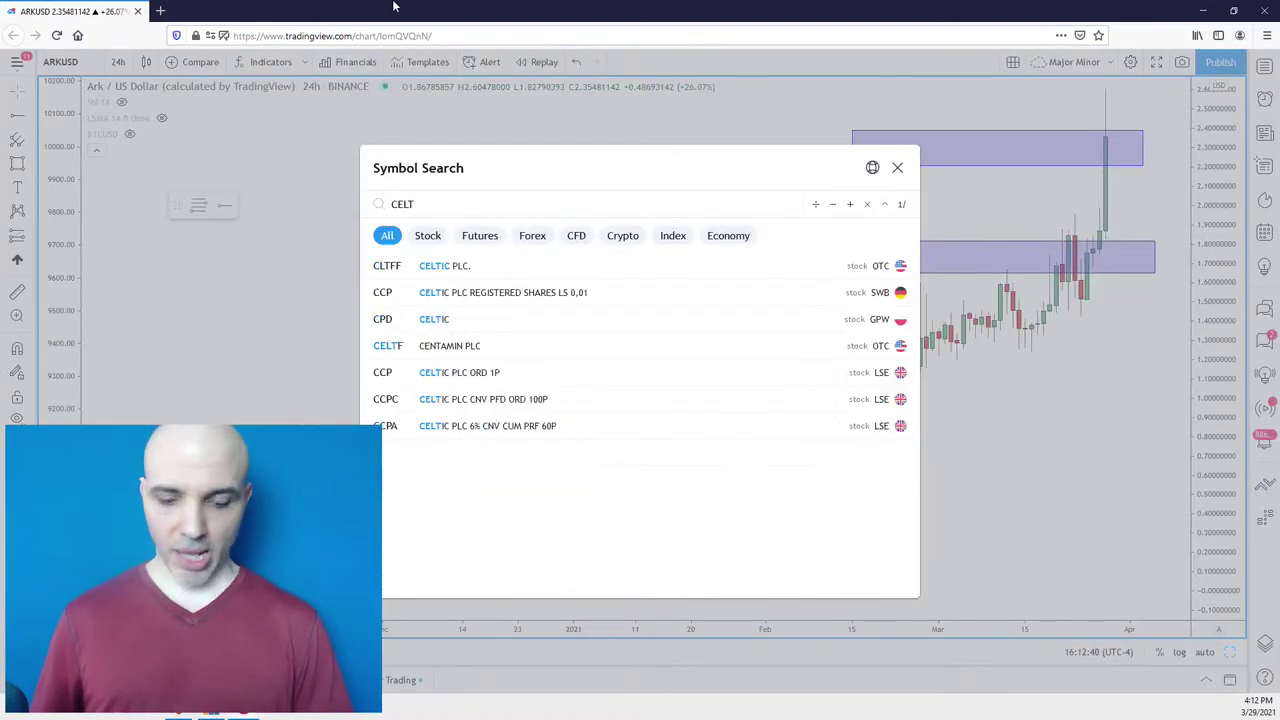
key(BackSpace)
text(R)
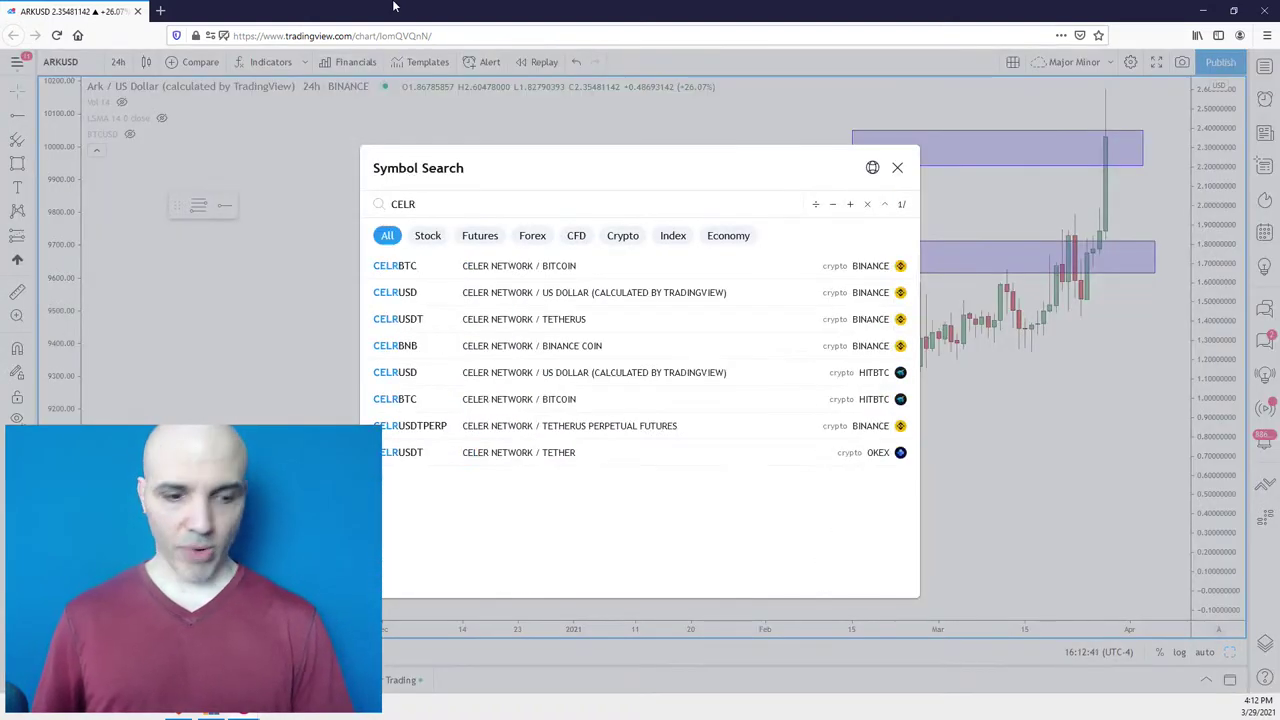
text(USD)
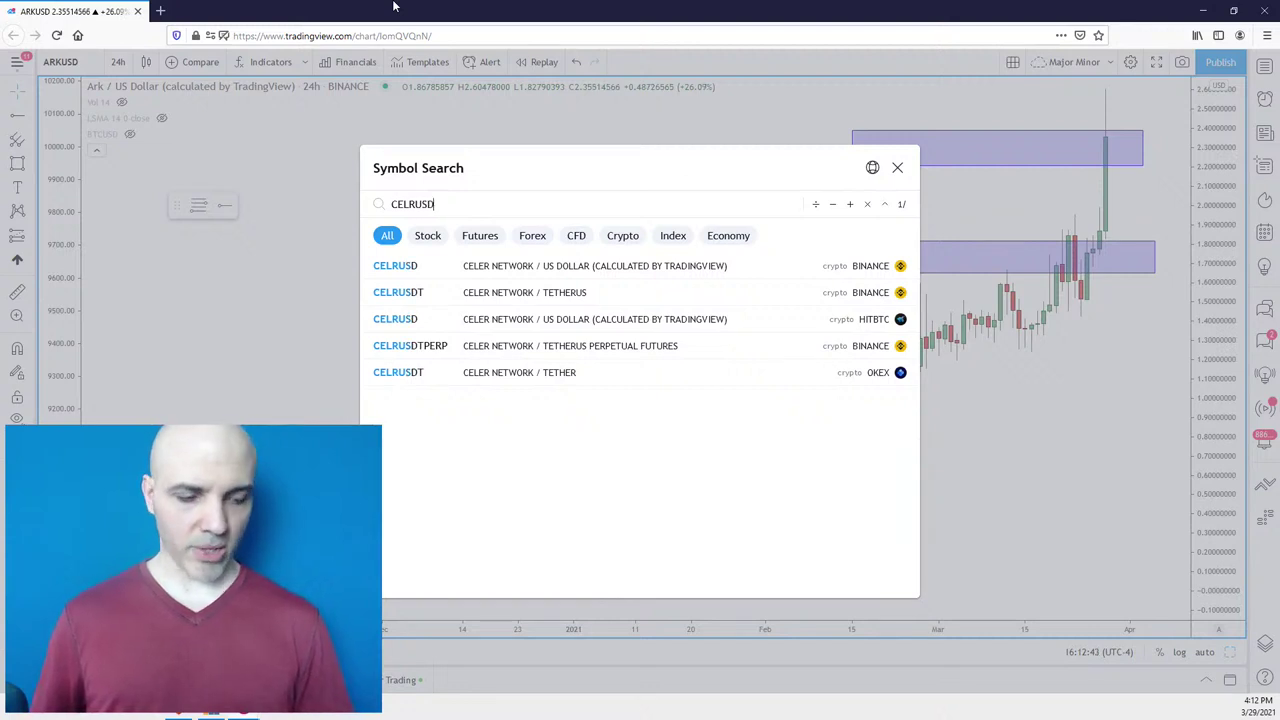
key(Return)
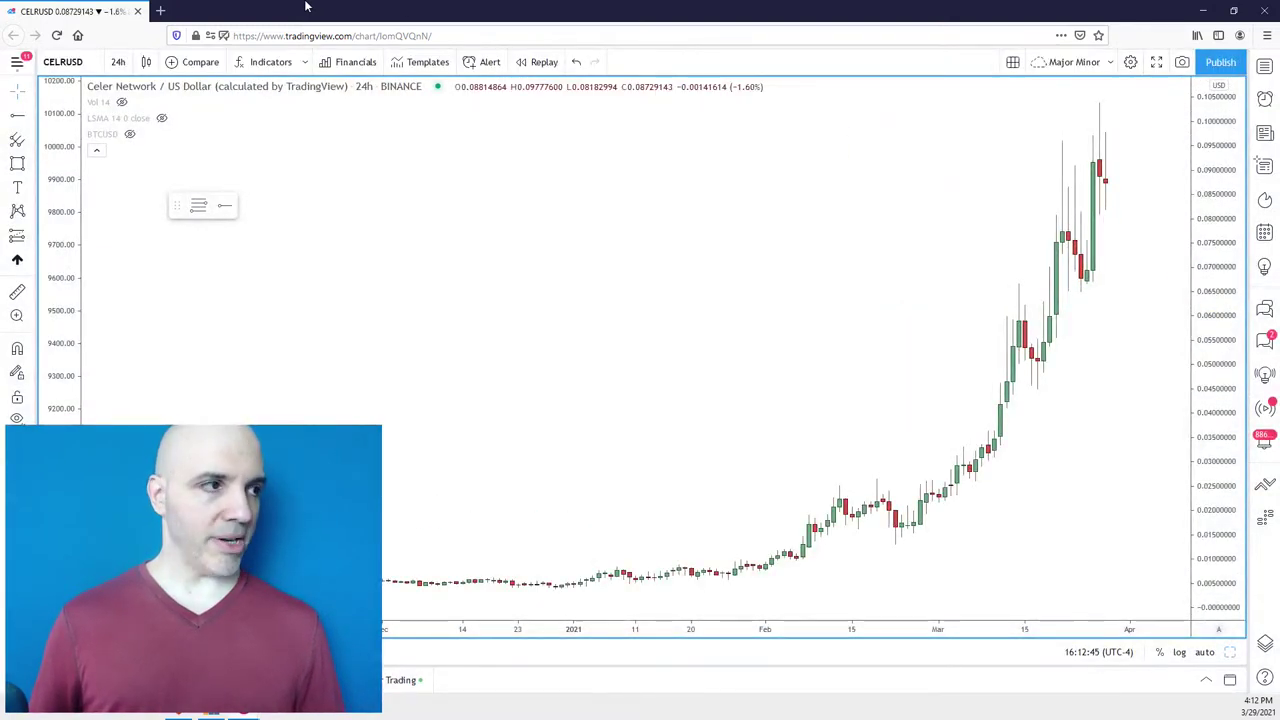
Draw a rectangle across the recent highs from 18 Mar to 3 Apr '21, spanning about 0.0882 to 0.1026.
click(20, 166)
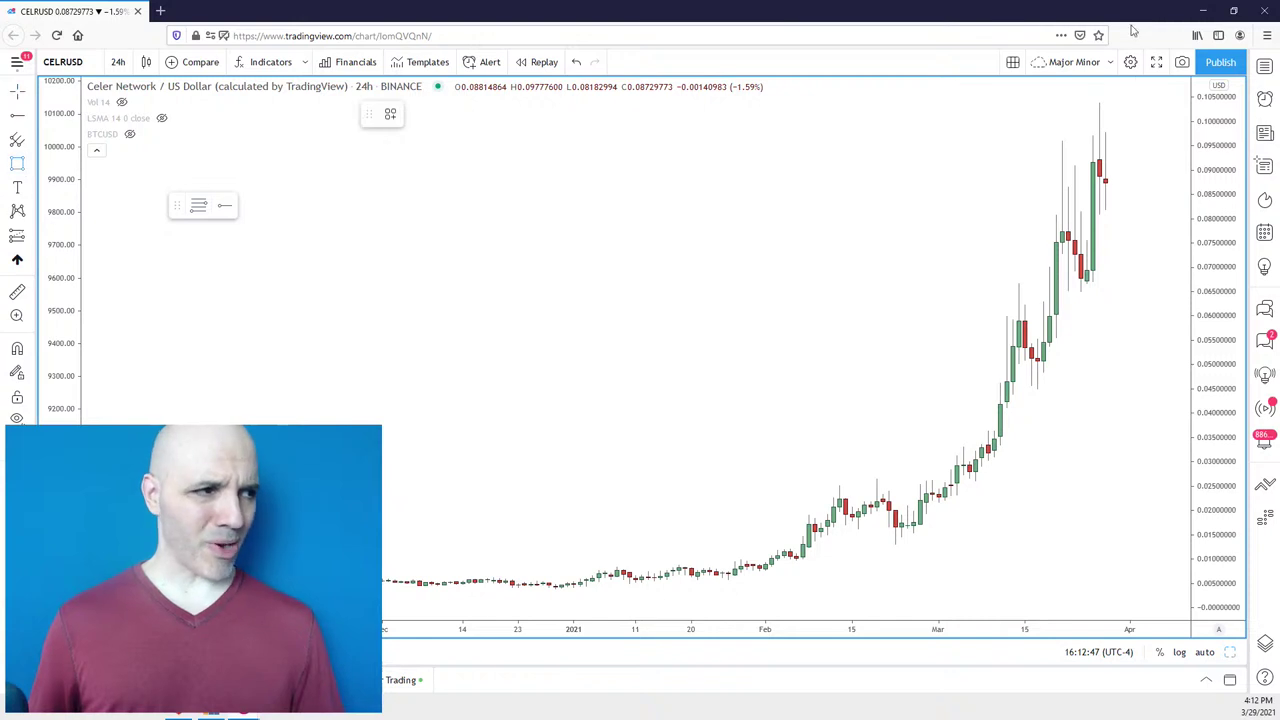
click(1136, 178)
click(1043, 109)
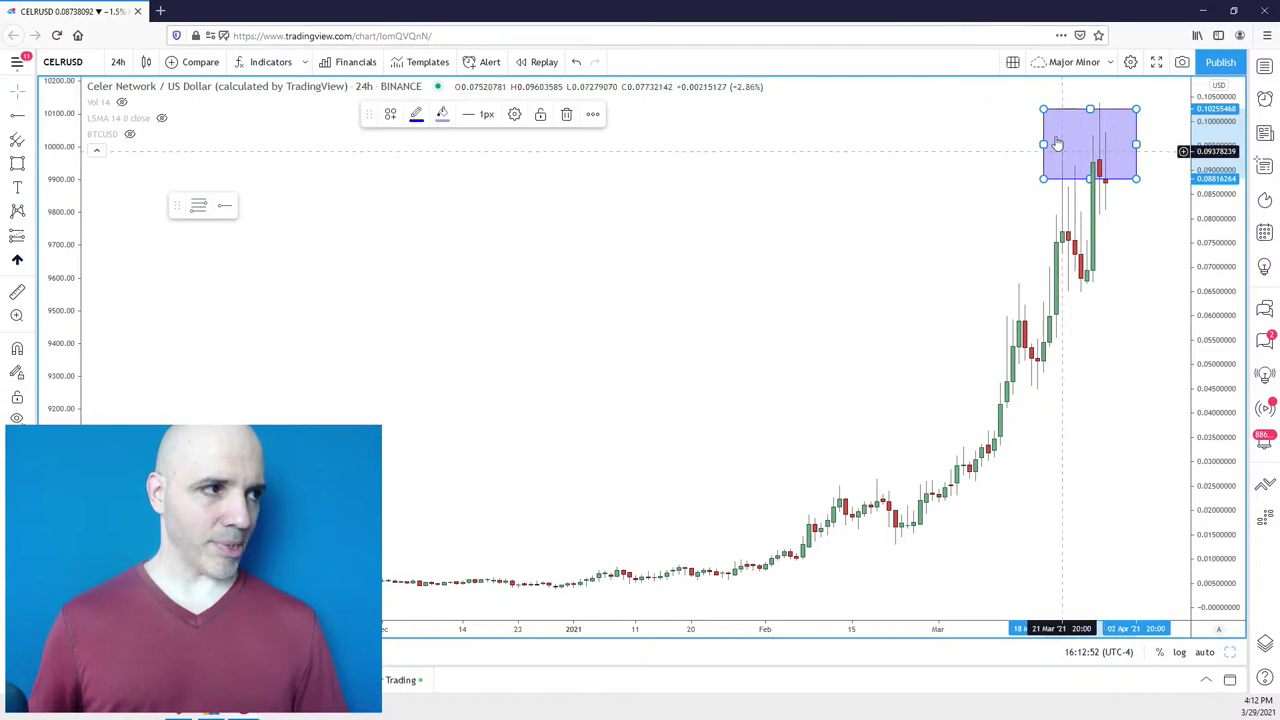
Draw a large rectangle over the rally from 24 Feb to 25 Mar '21, spanning about 0.0196 to 0.0864.
click(18, 164)
click(904, 512)
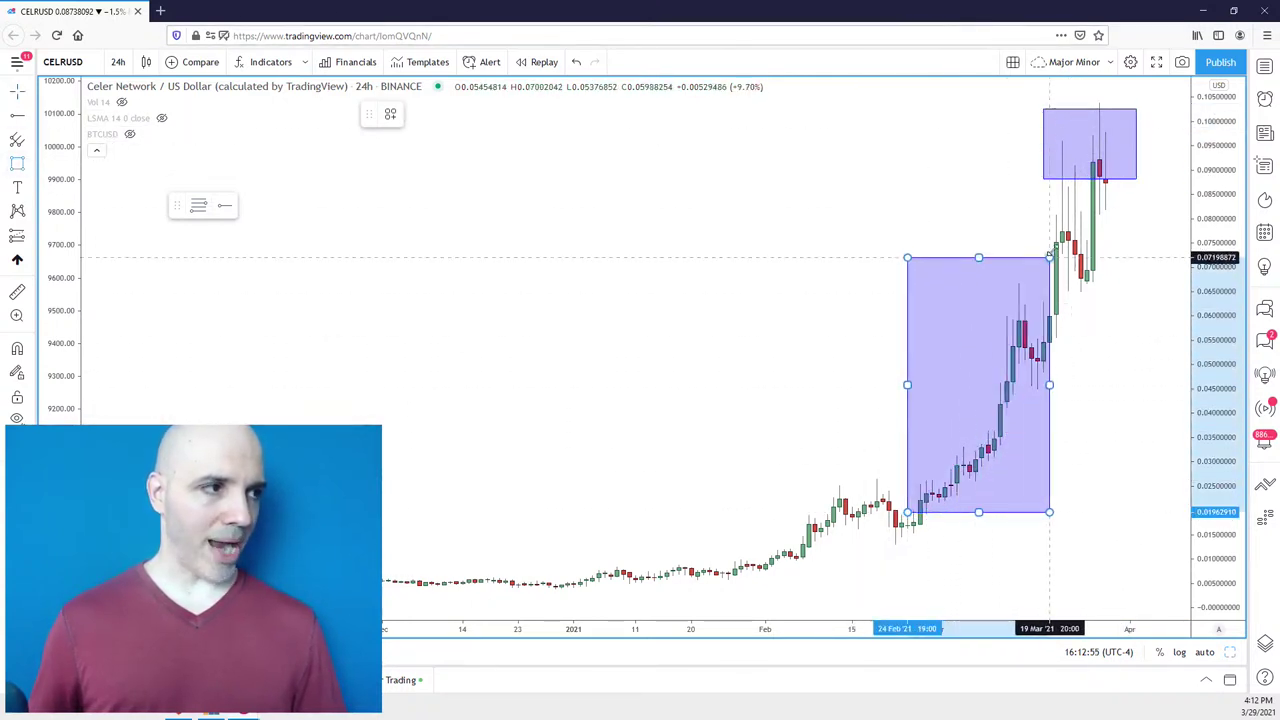
click(1087, 187)
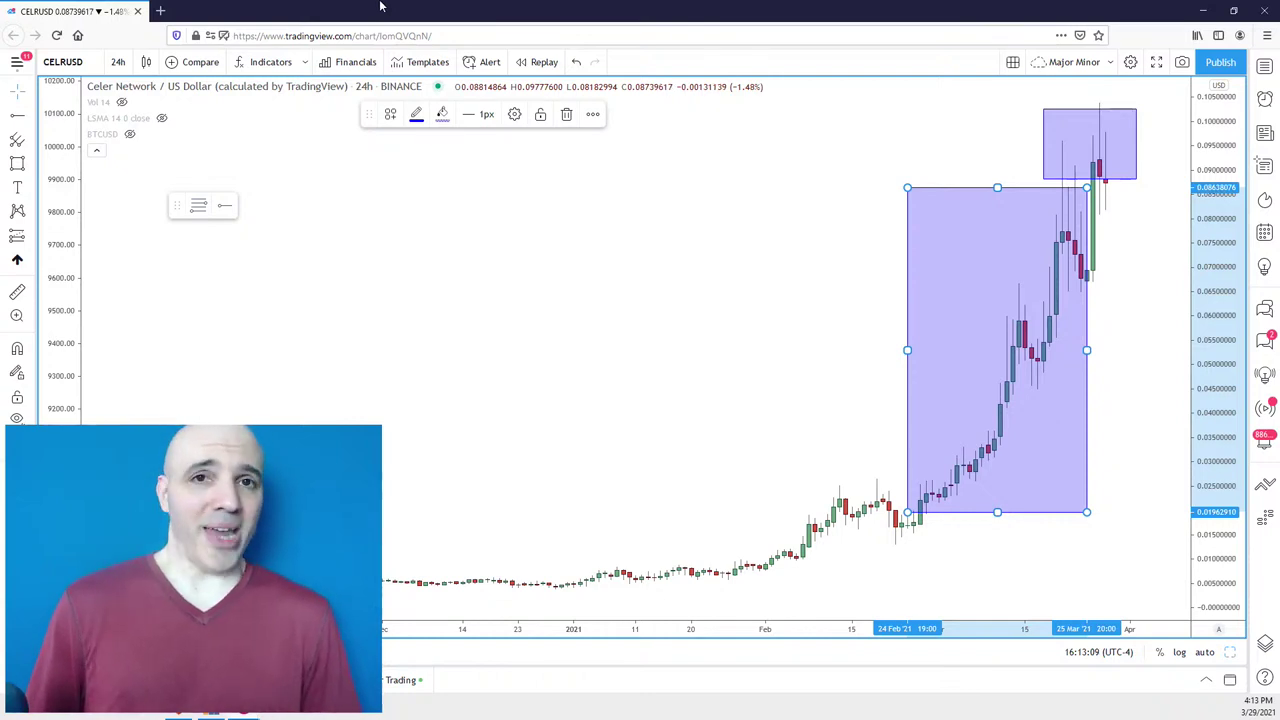
click(18, 163)
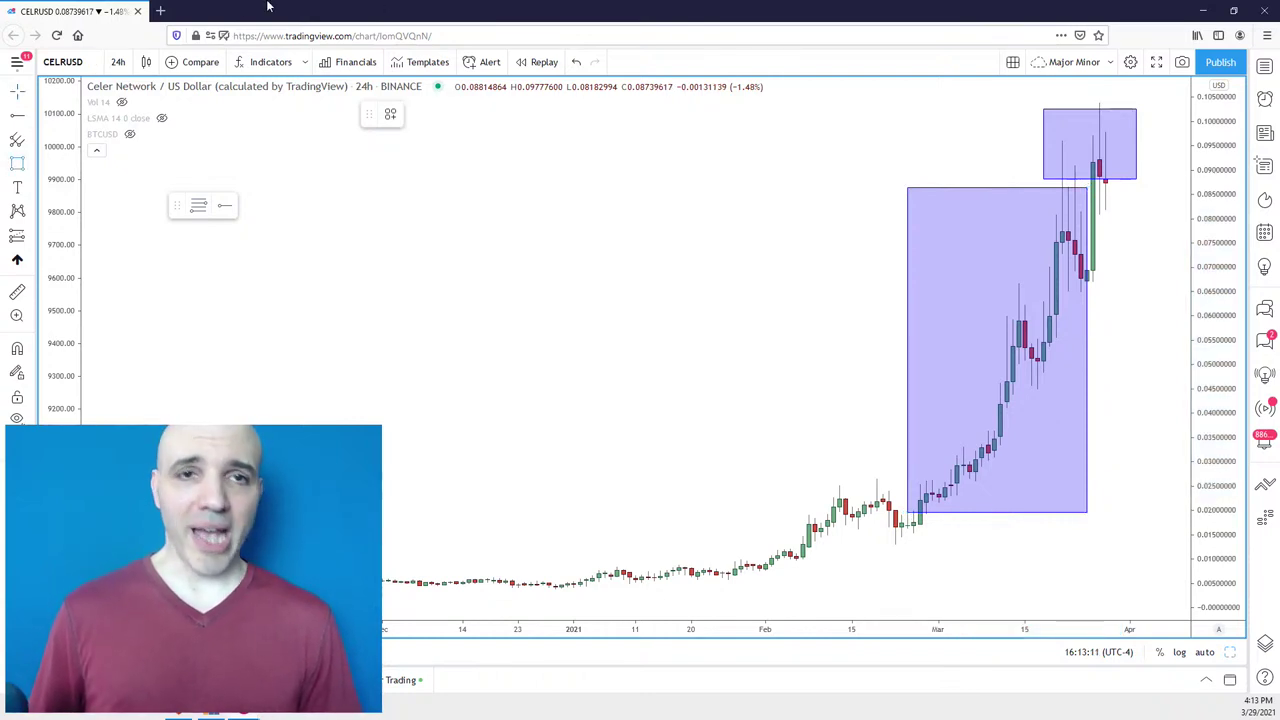
scroll(1150, 255, up, 2)
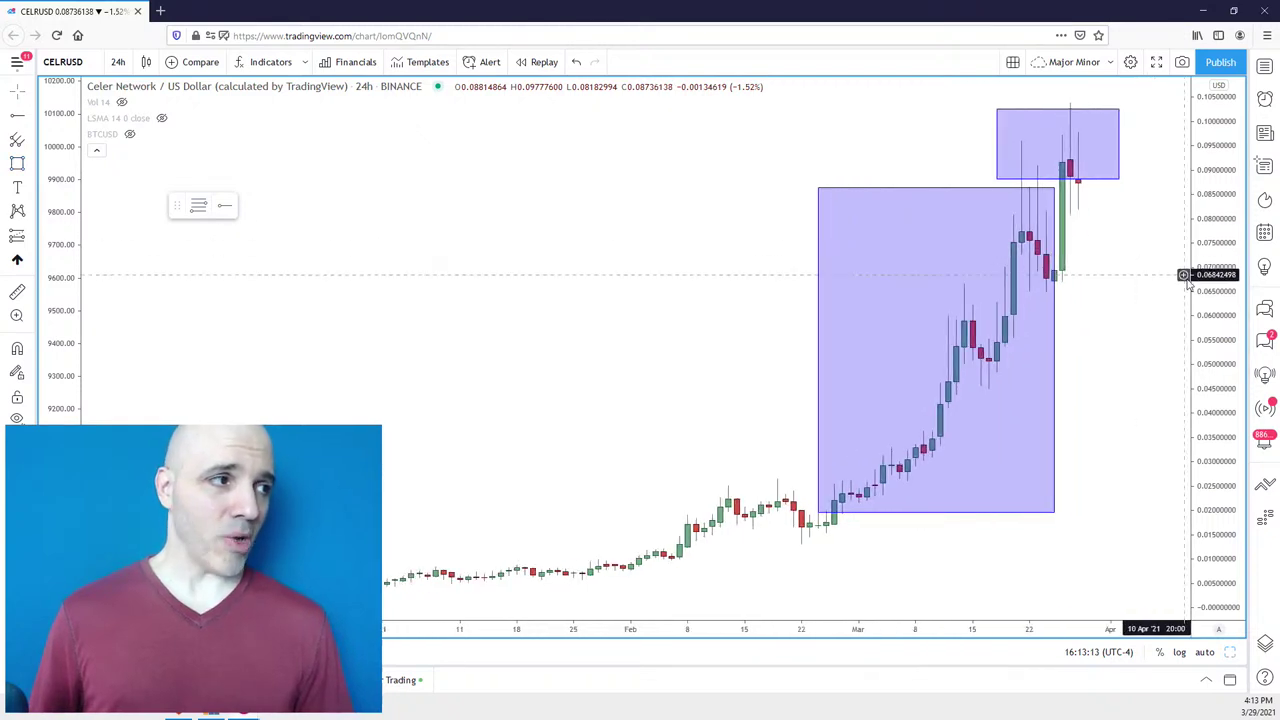
scroll(1157, 283, up, 3)
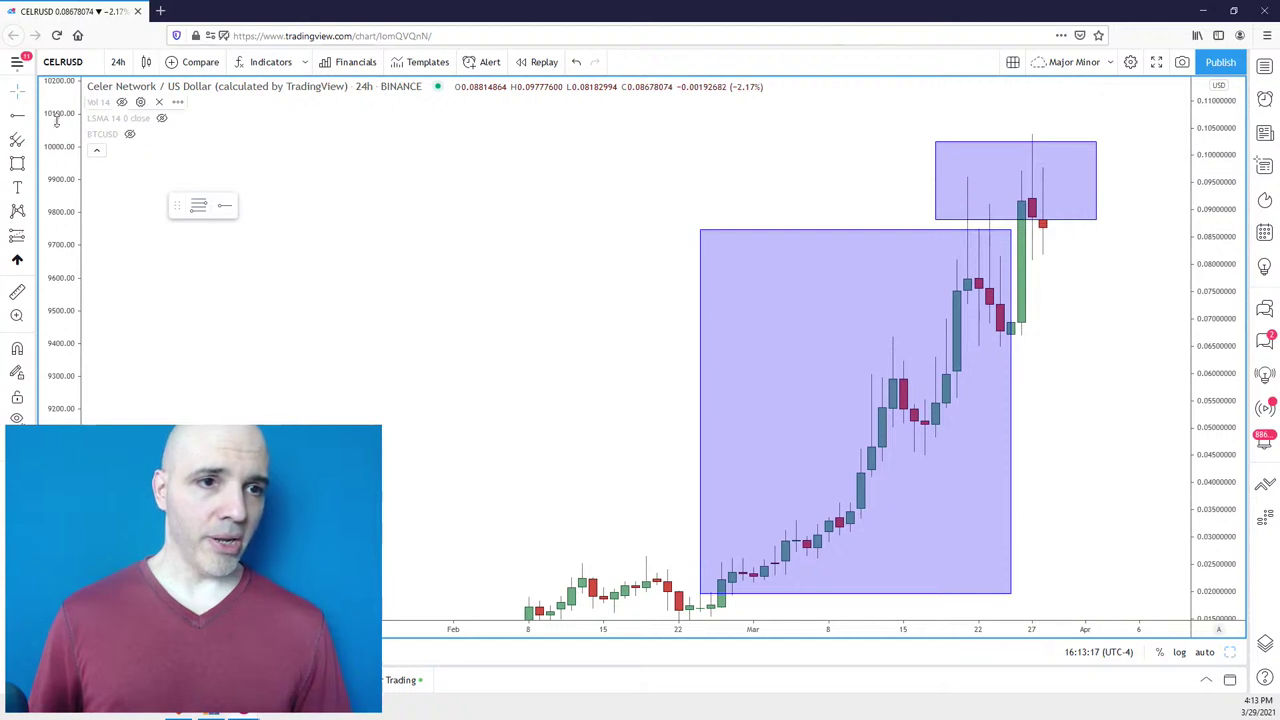
click(20, 163)
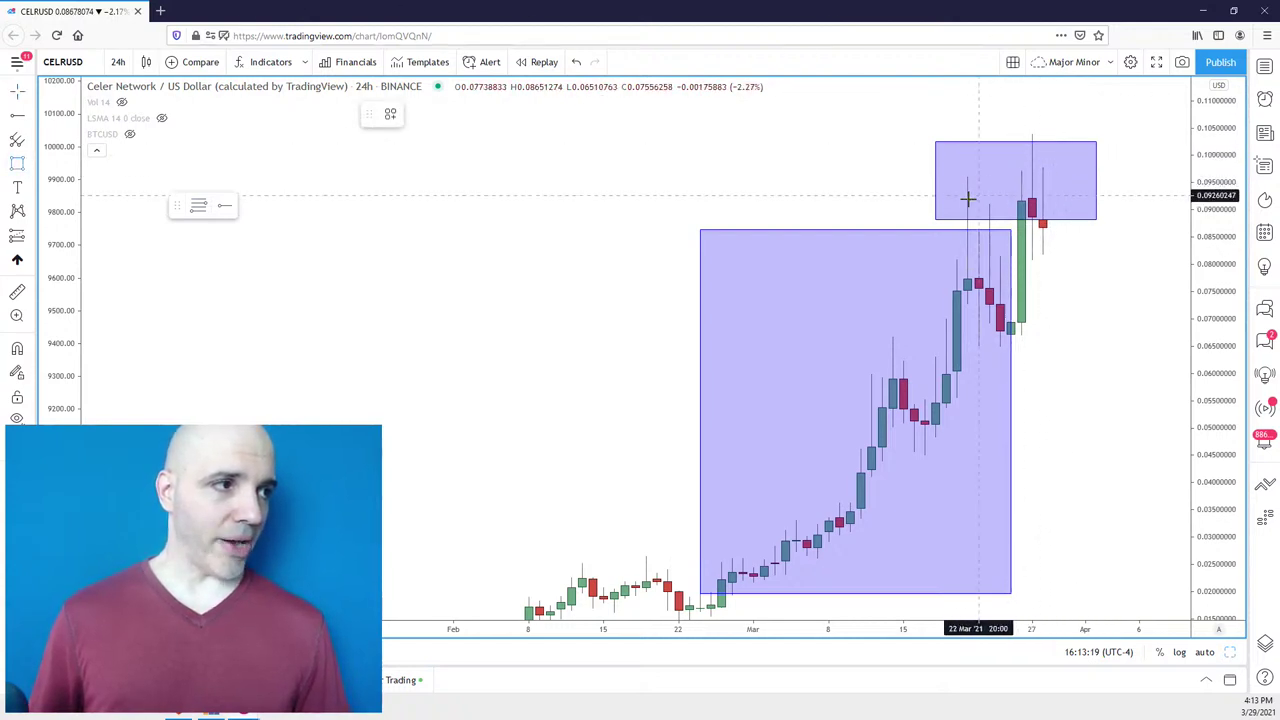
click(1014, 220)
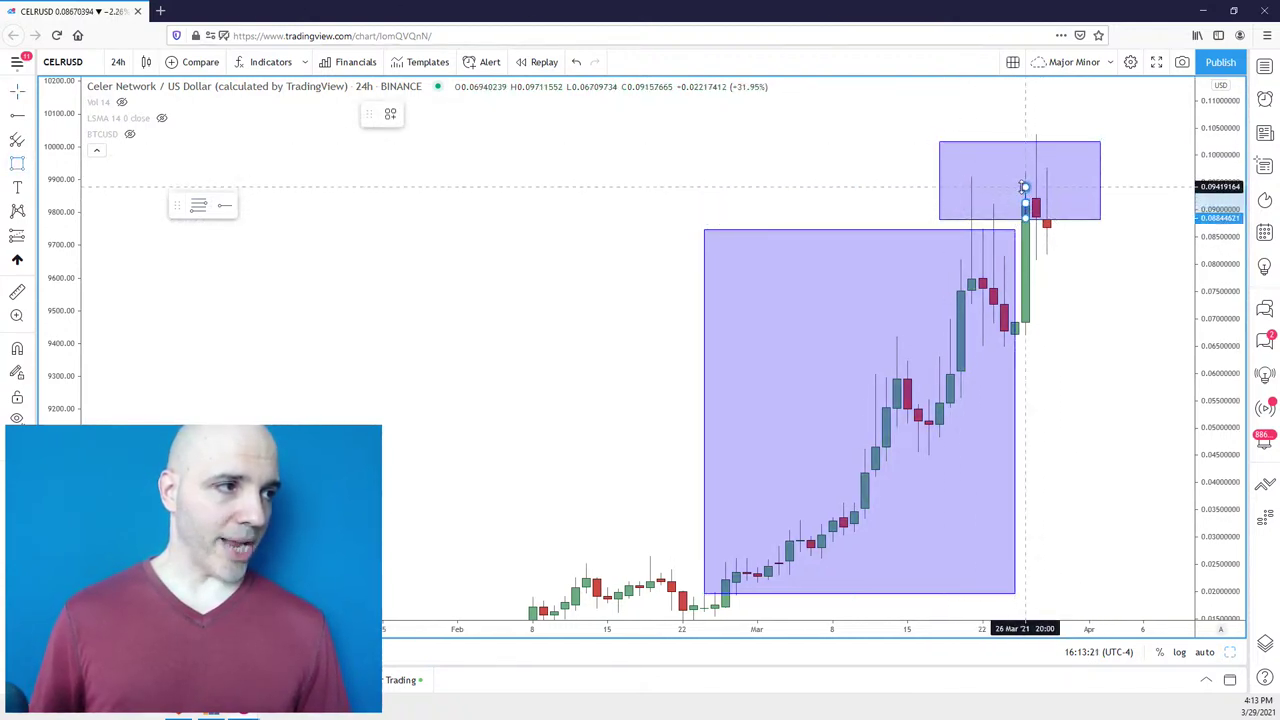
Adjust the upper rectangle to span about 0.0953 to 0.1057 and extend it back to 13 Mar '21.
drag(1018, 218, 1020, 158)
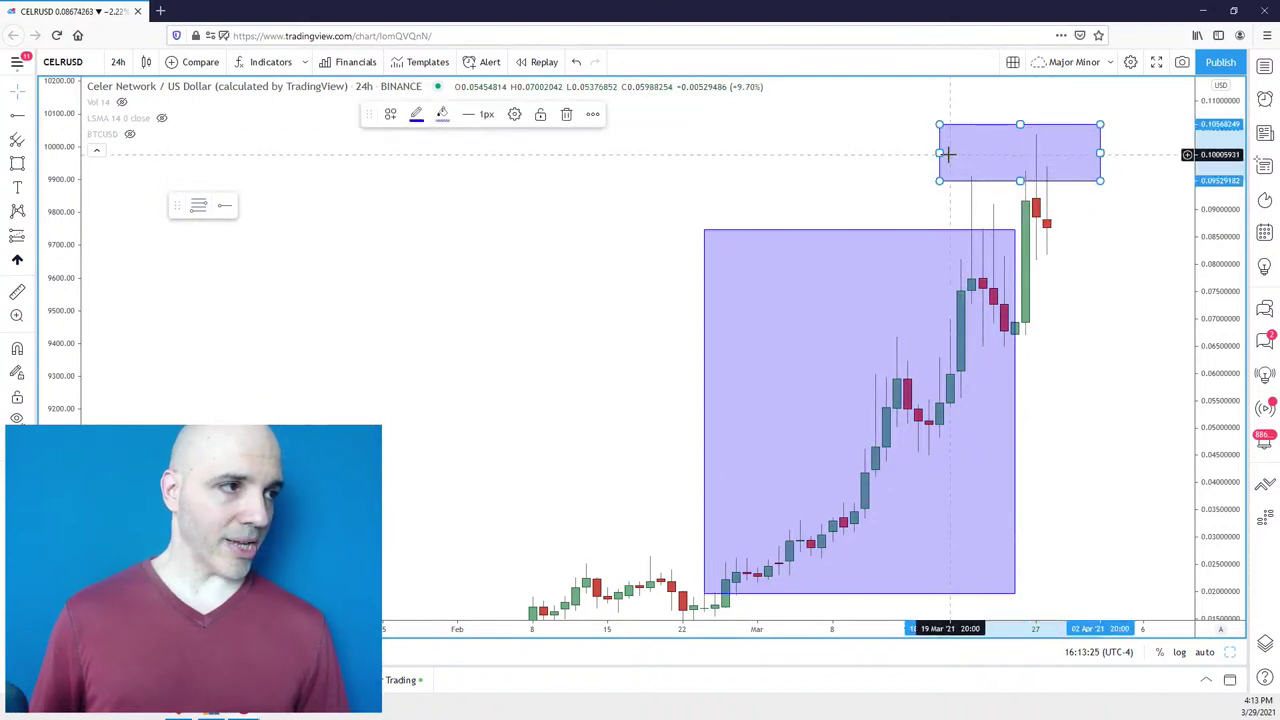
drag(936, 153, 898, 152)
drag(889, 152, 836, 152)
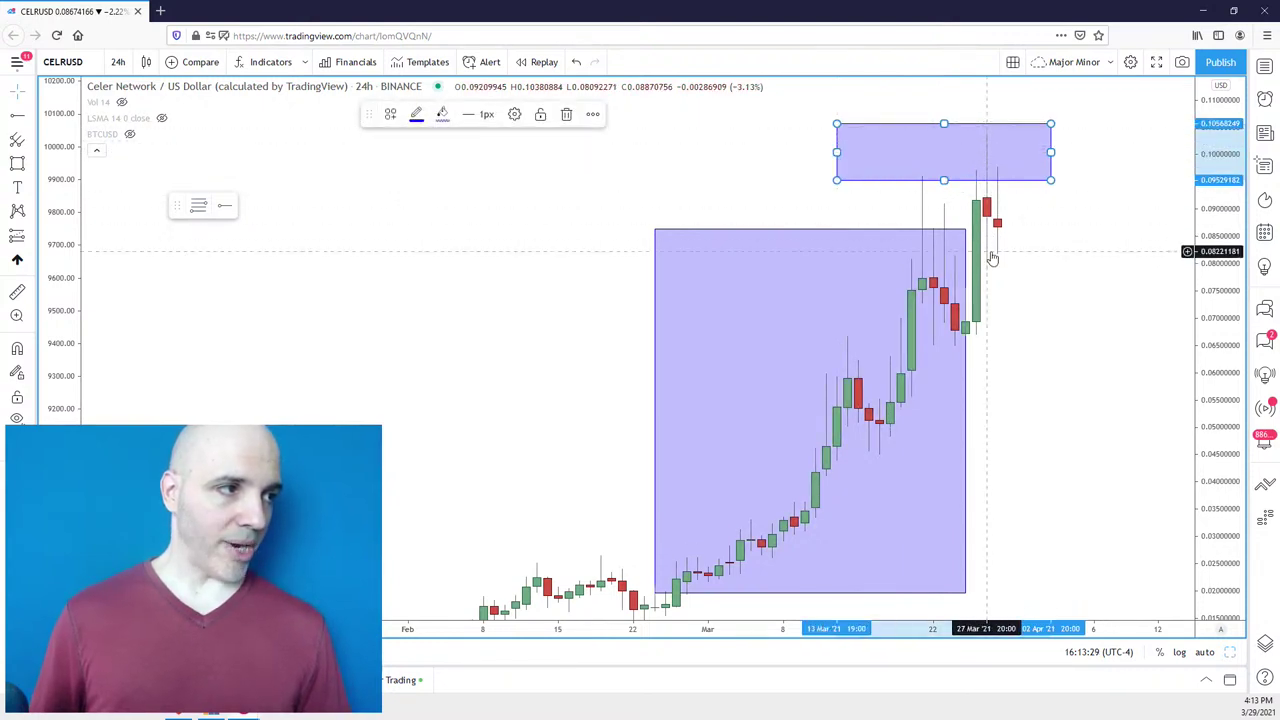
click(1023, 260)
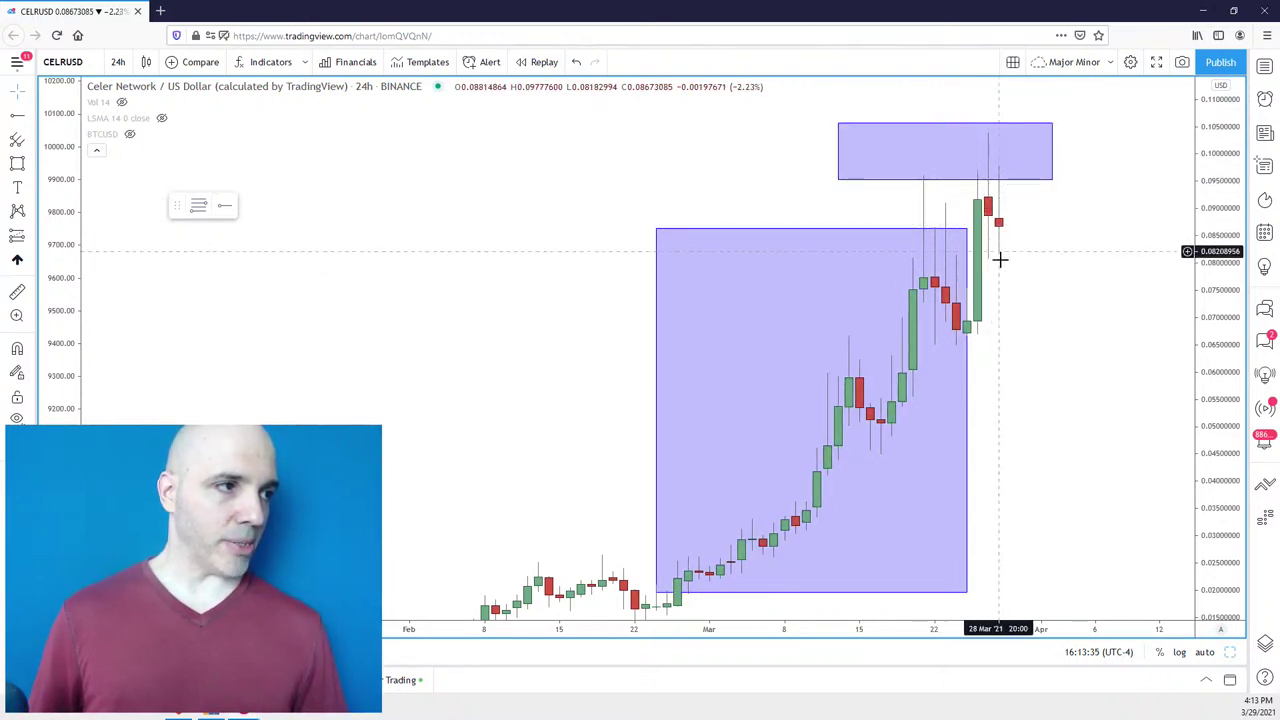
Draw a small rectangle just below the latest candle from 28 Mar to 2 Apr '21, spanning about 0.0732 to 0.0804.
scroll(1006, 277, down, 3)
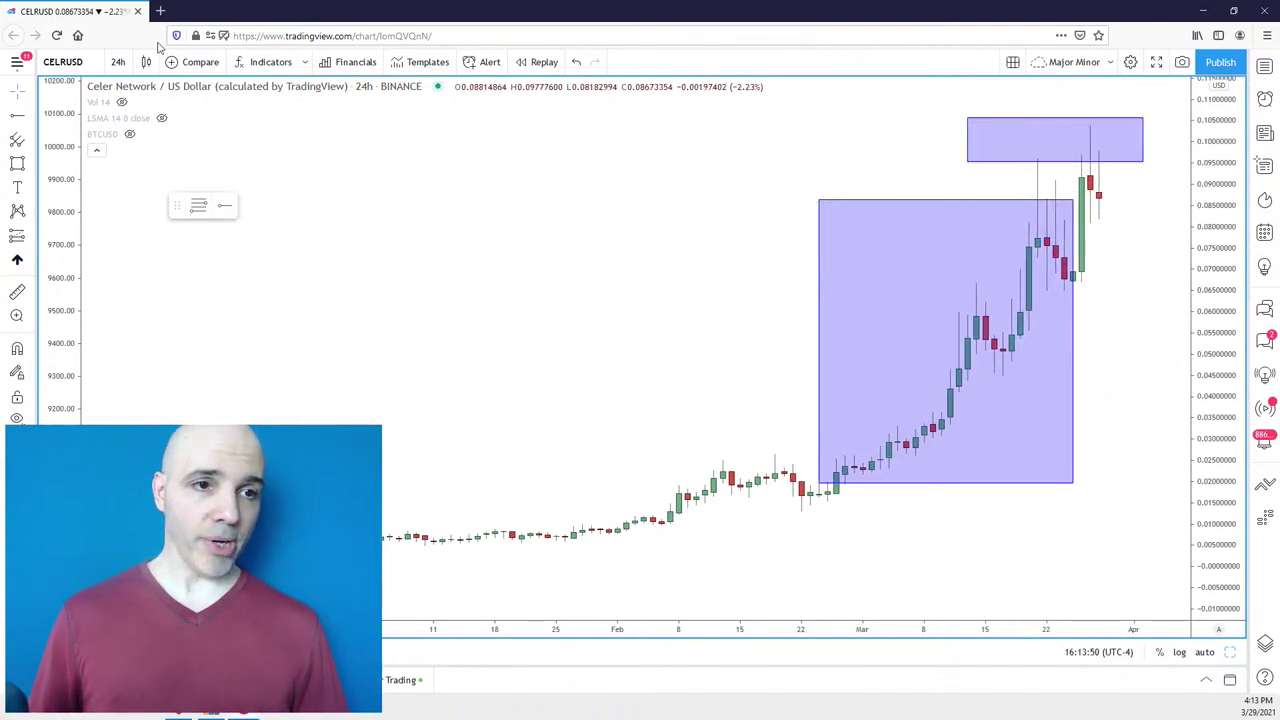
key(alt+shift+r)
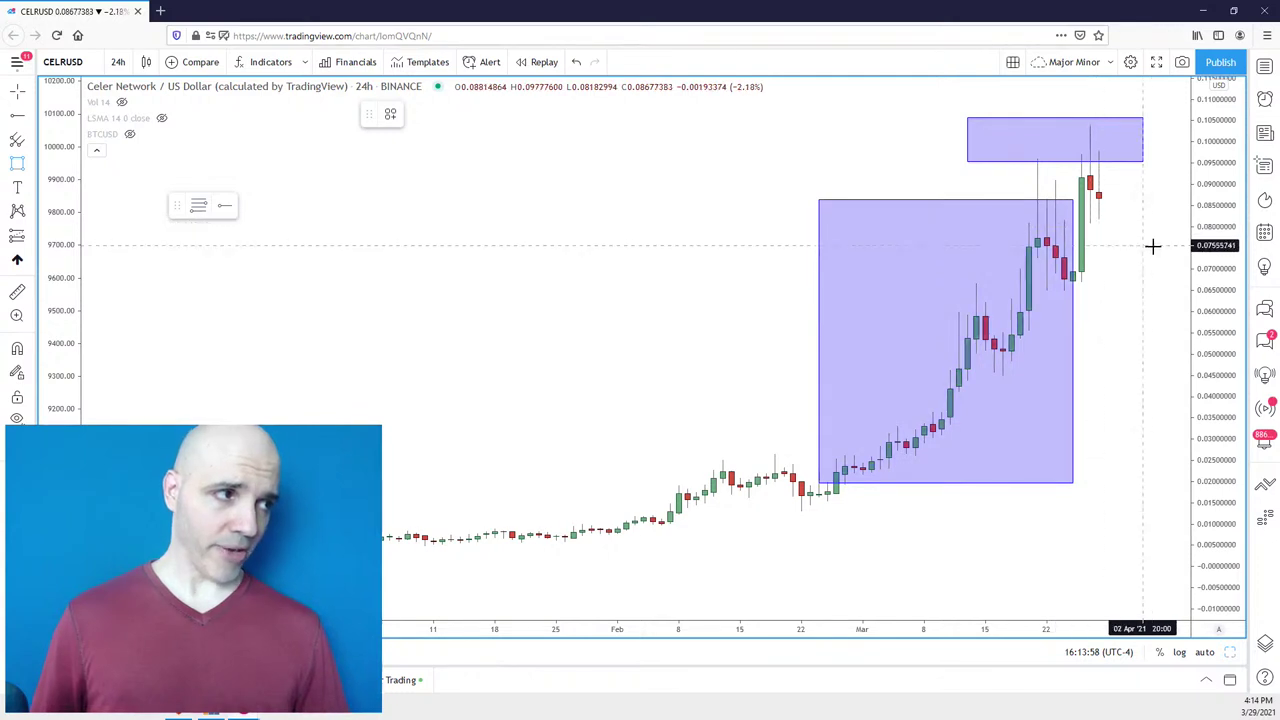
drag(1141, 255, 1098, 226)
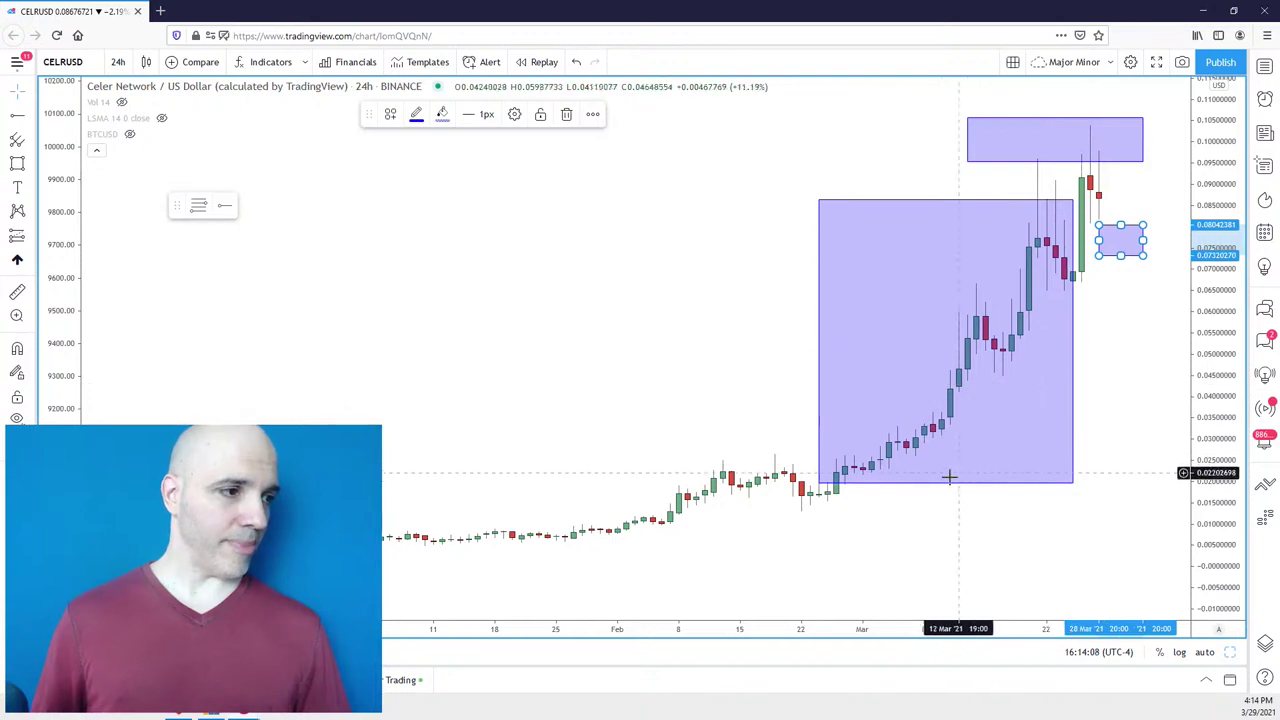
Raise the large rectangle's lower edge to about 0.0657.
drag(946, 483, 1010, 288)
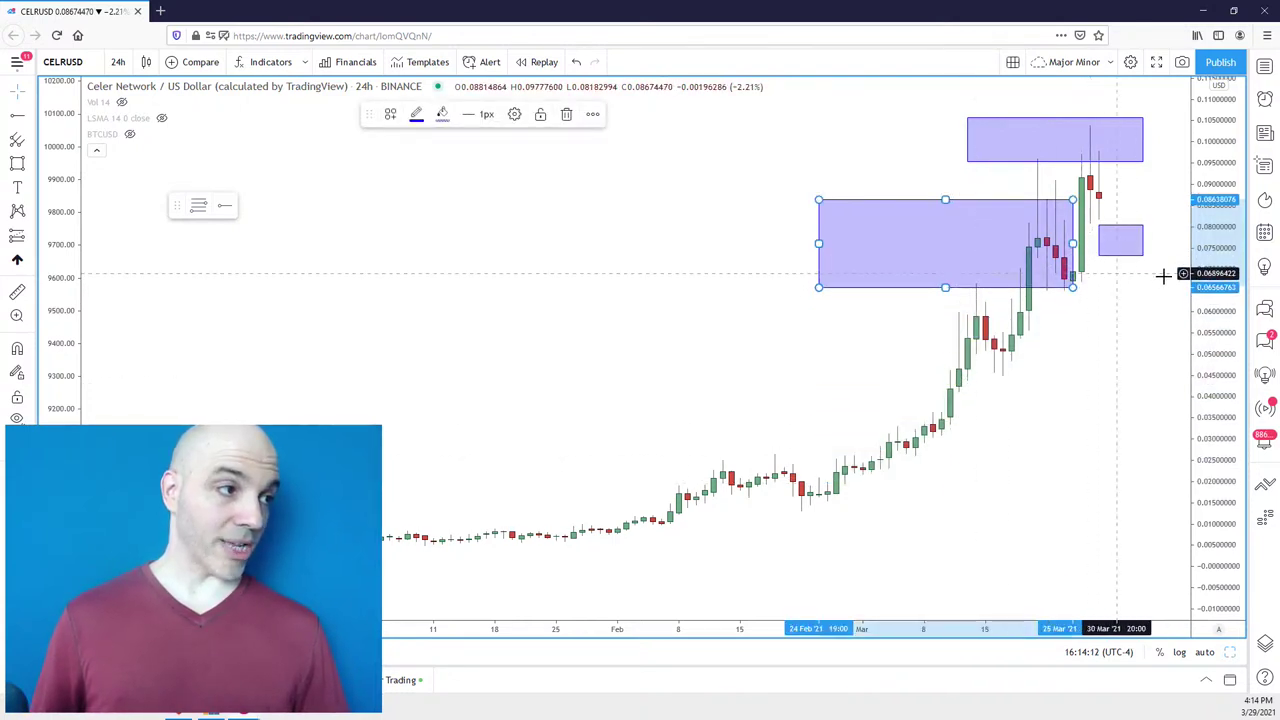
drag(1196, 276, 1151, 343)
scroll(1150, 345, down, 2)
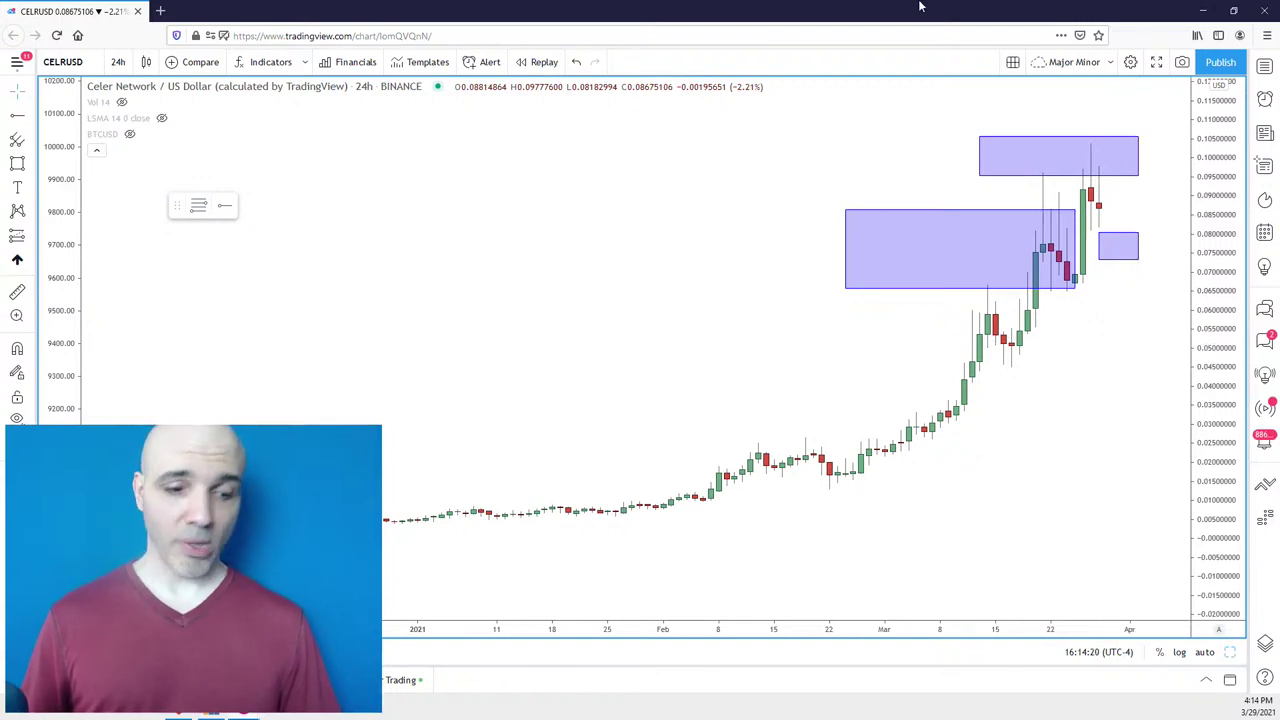
Switch the chart to the LINKUSD symbol.
text(LINK)
key(Return)
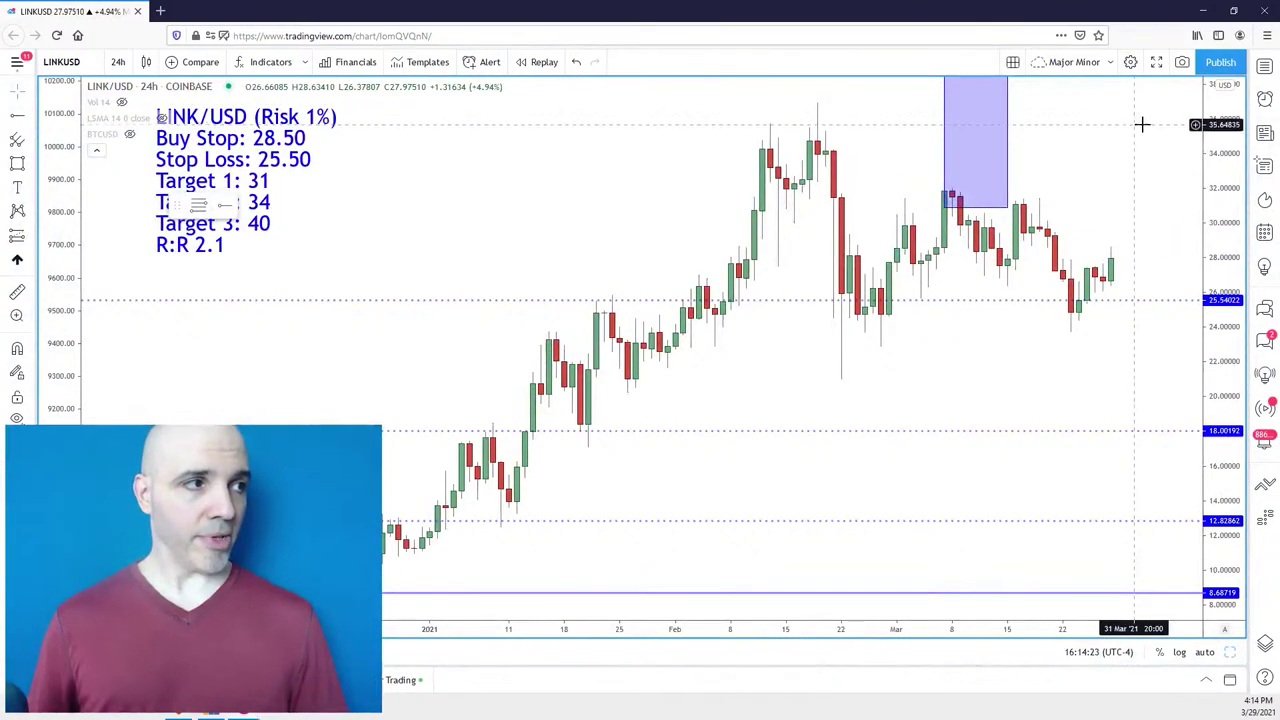
Draw a rectangle around the sideways range from 14 Feb to 2 Apr '21, spanning about 24.02 to 35.59.
scroll(1143, 123, down, 2)
drag(1155, 203, 1152, 191)
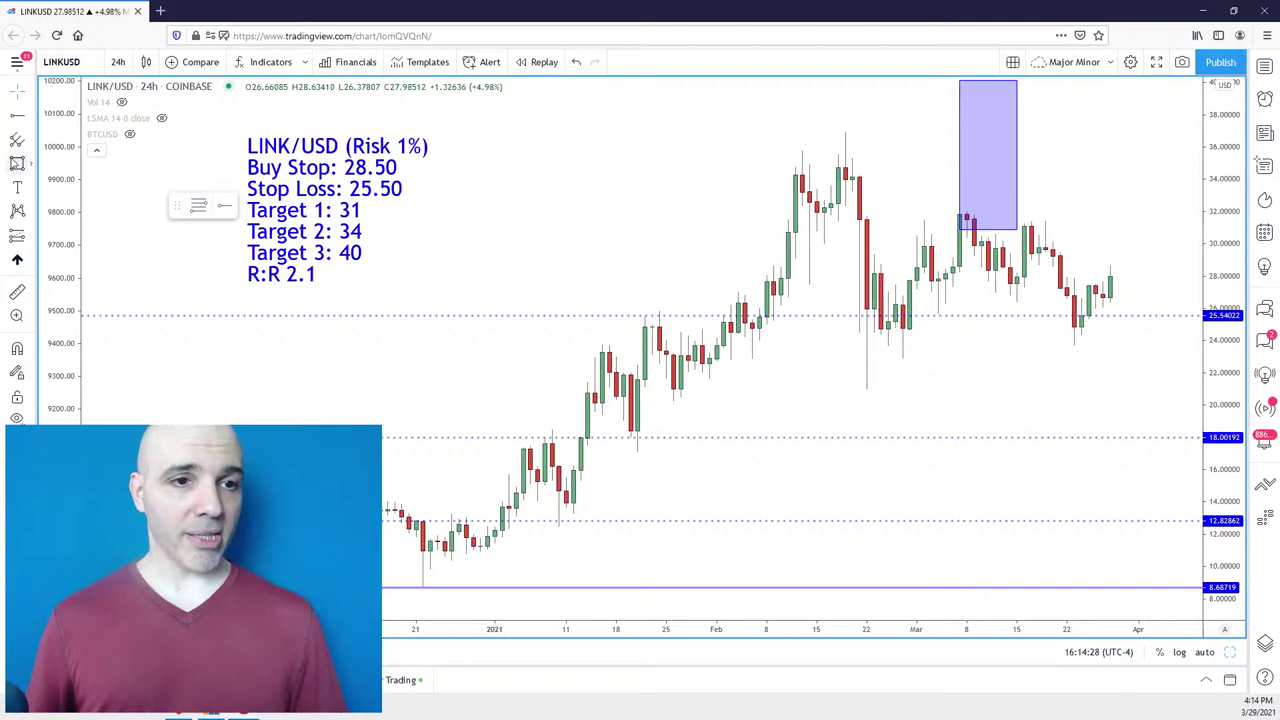
mouse_move(1146, 340)
mouse_down()
mouse_move(871, 203)
mouse_move(809, 153)
mouse_up()
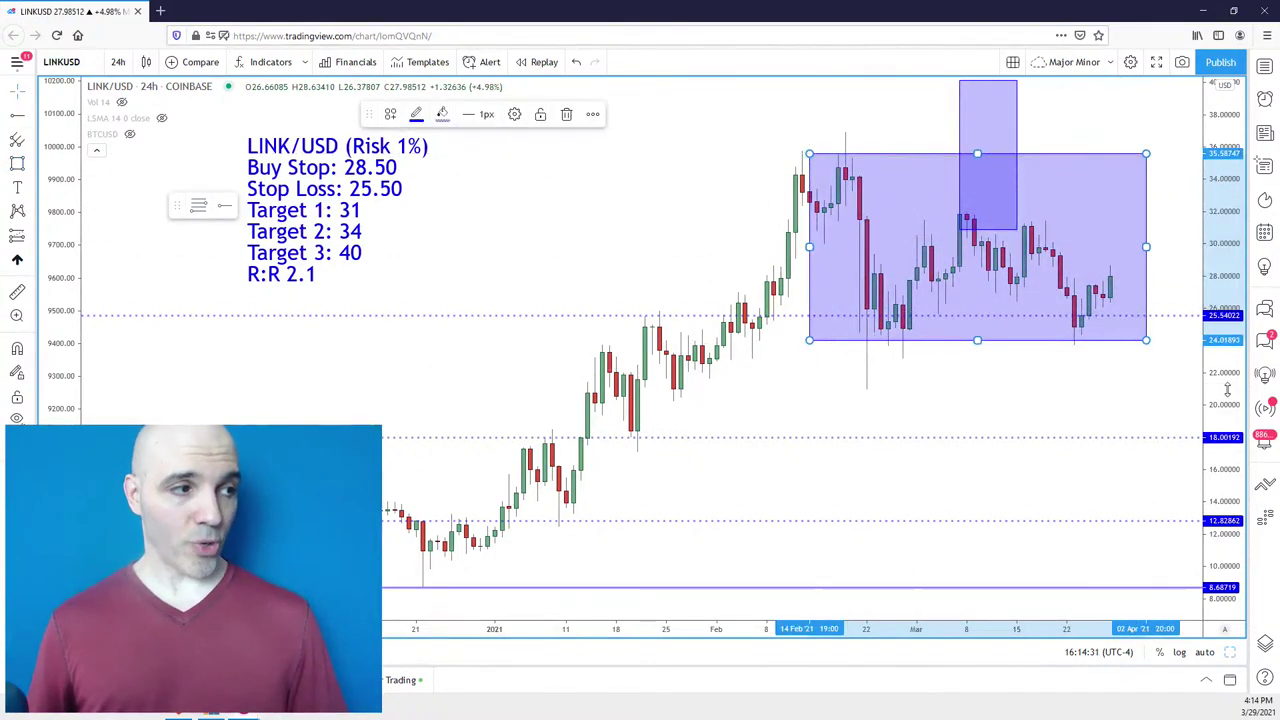
scroll(1196, 395, down, 2)
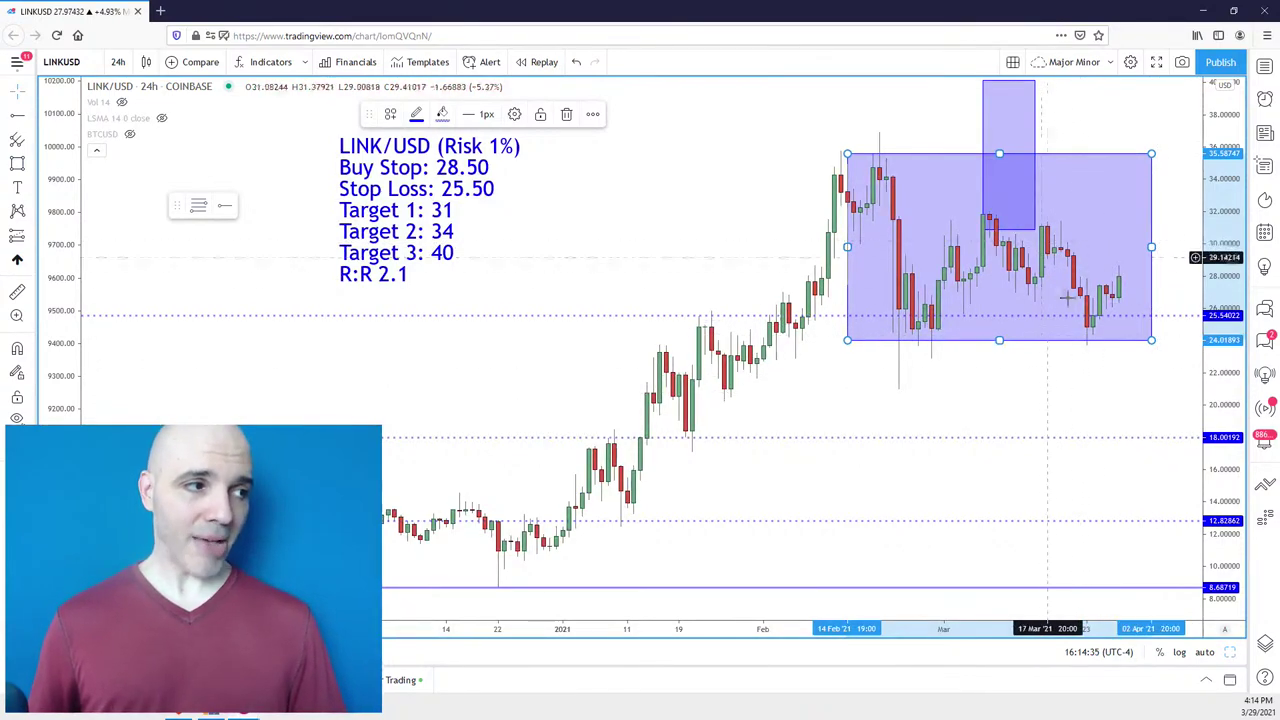
drag(1112, 369, 1114, 380)
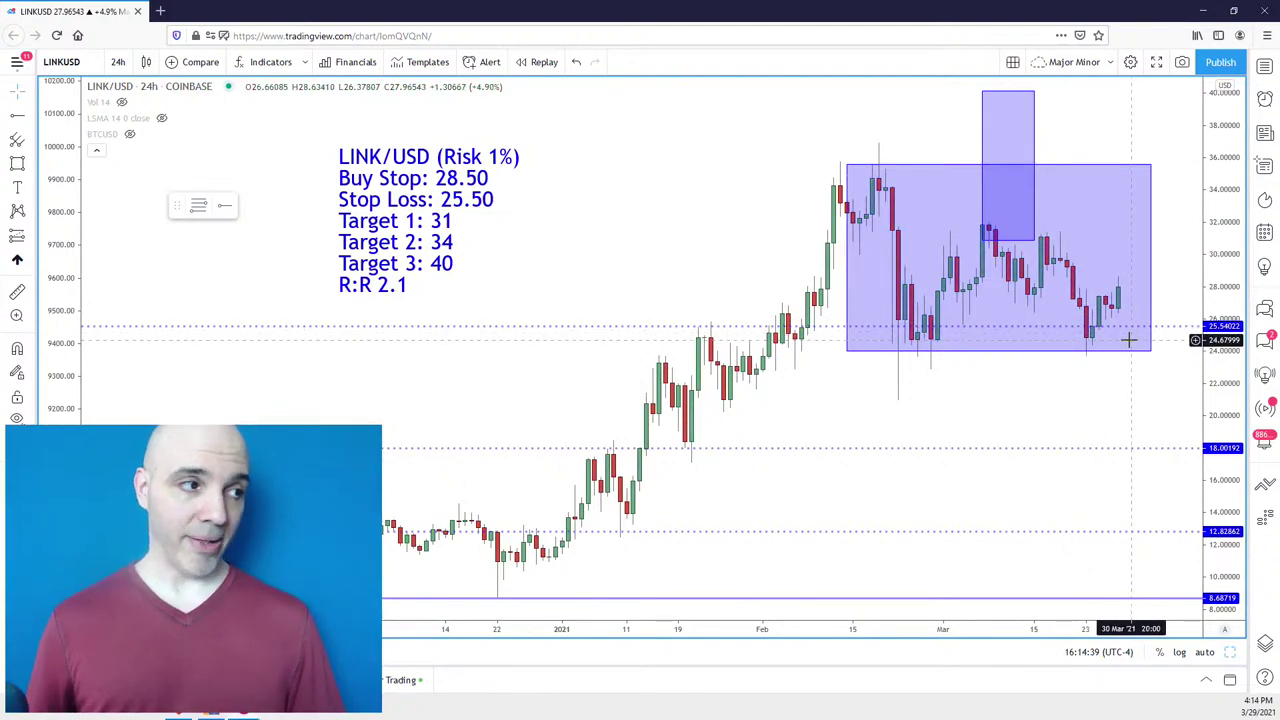
scroll(1112, 401, down, 1)
drag(920, 400, 834, 210)
drag(1050, 368, 1066, 369)
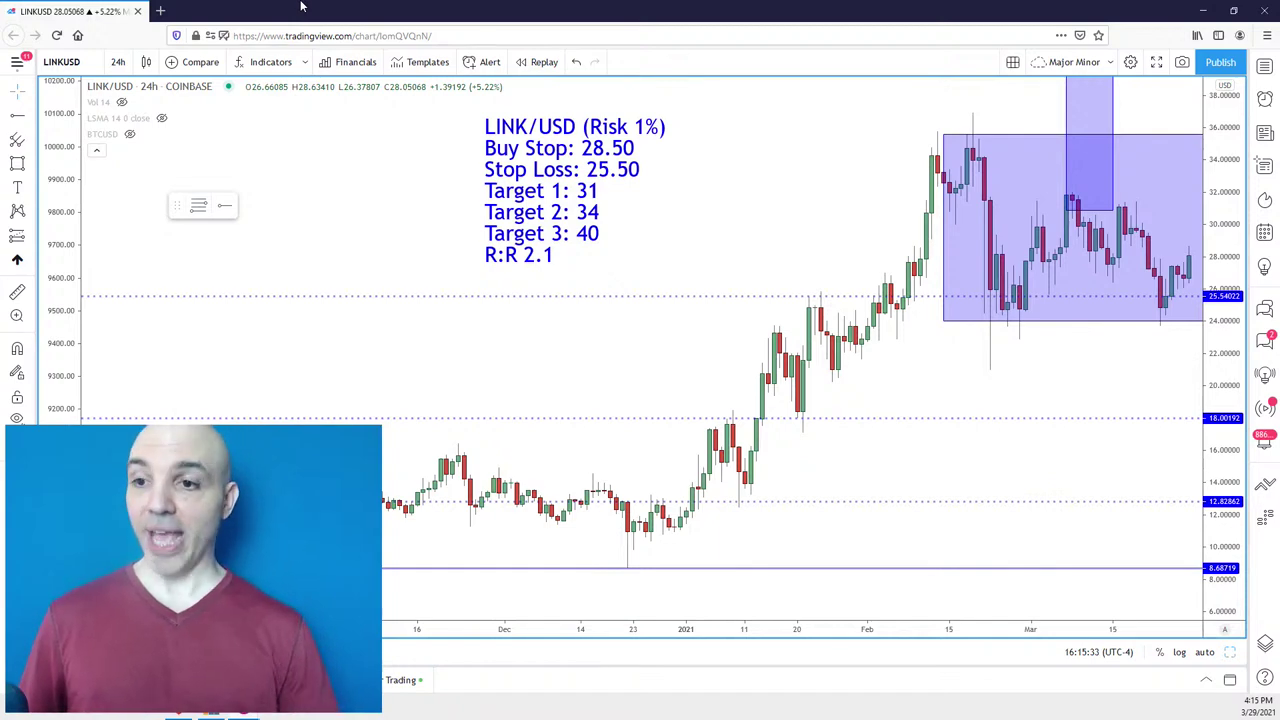
Switch the chart to the ZECUSD symbol and show its price history back to autumn 2020.
text(ZEC)
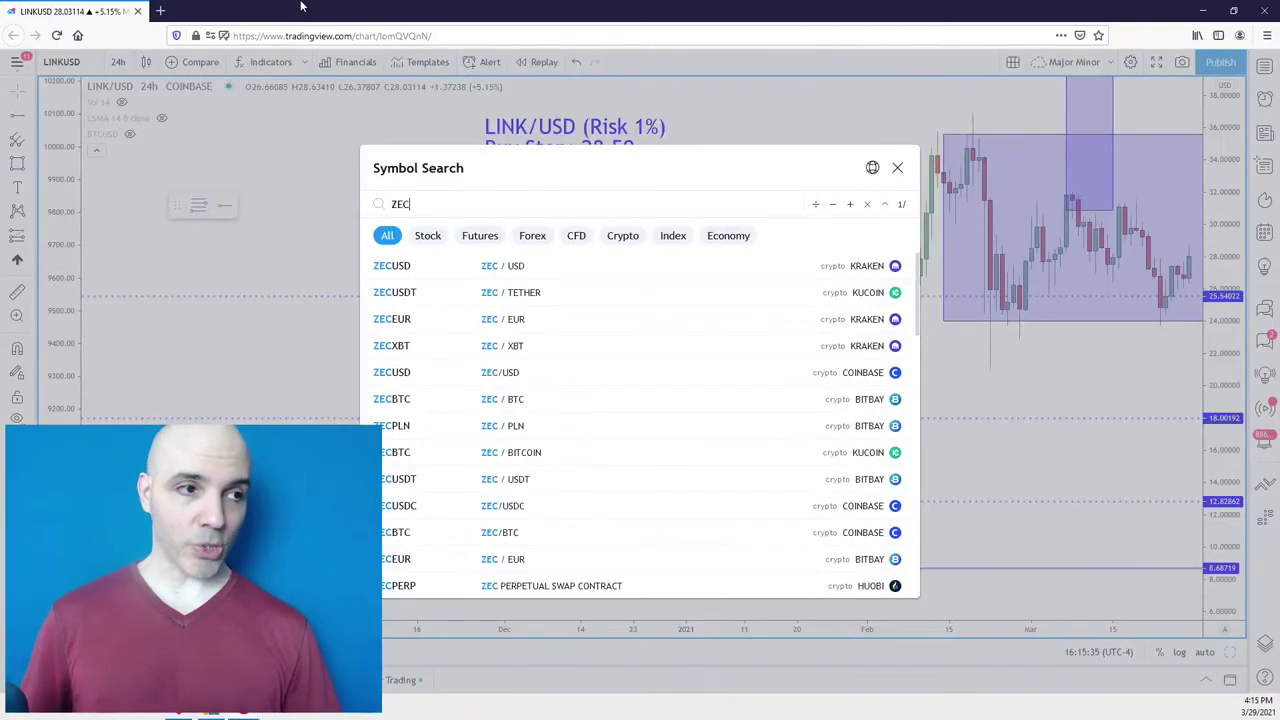
text(USD)
key(Return)
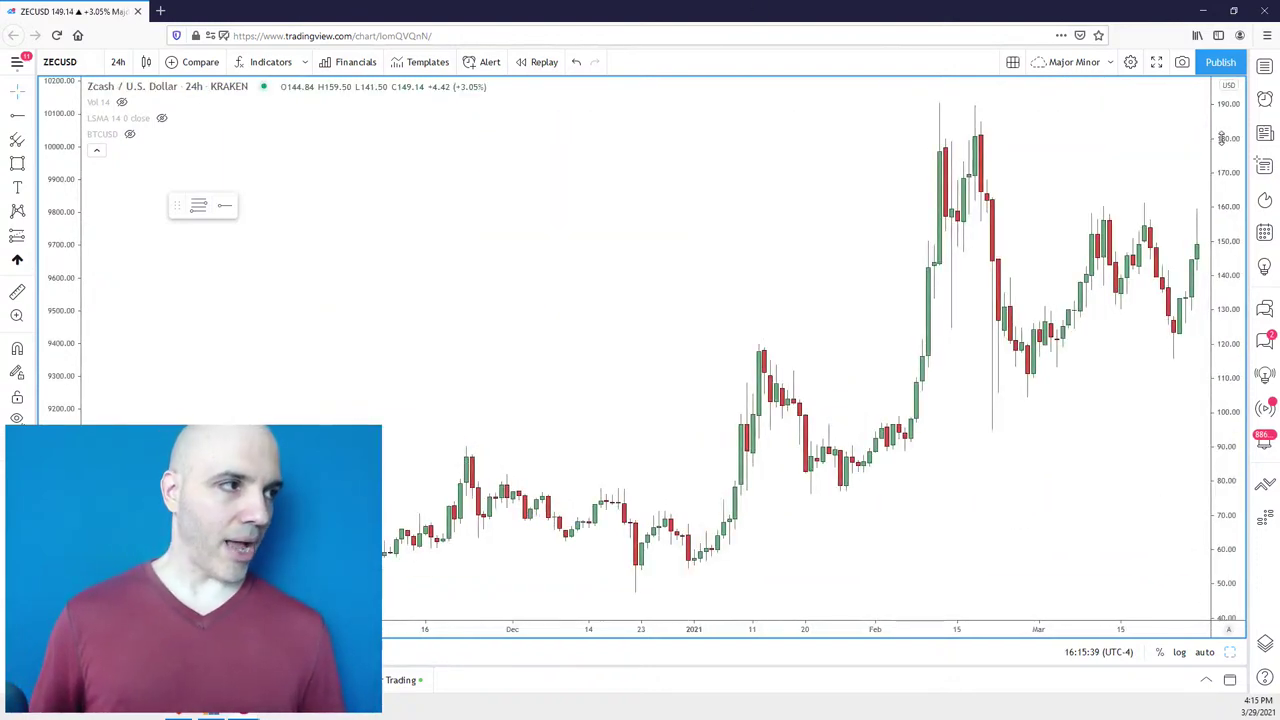
scroll(1160, 171, down, 3)
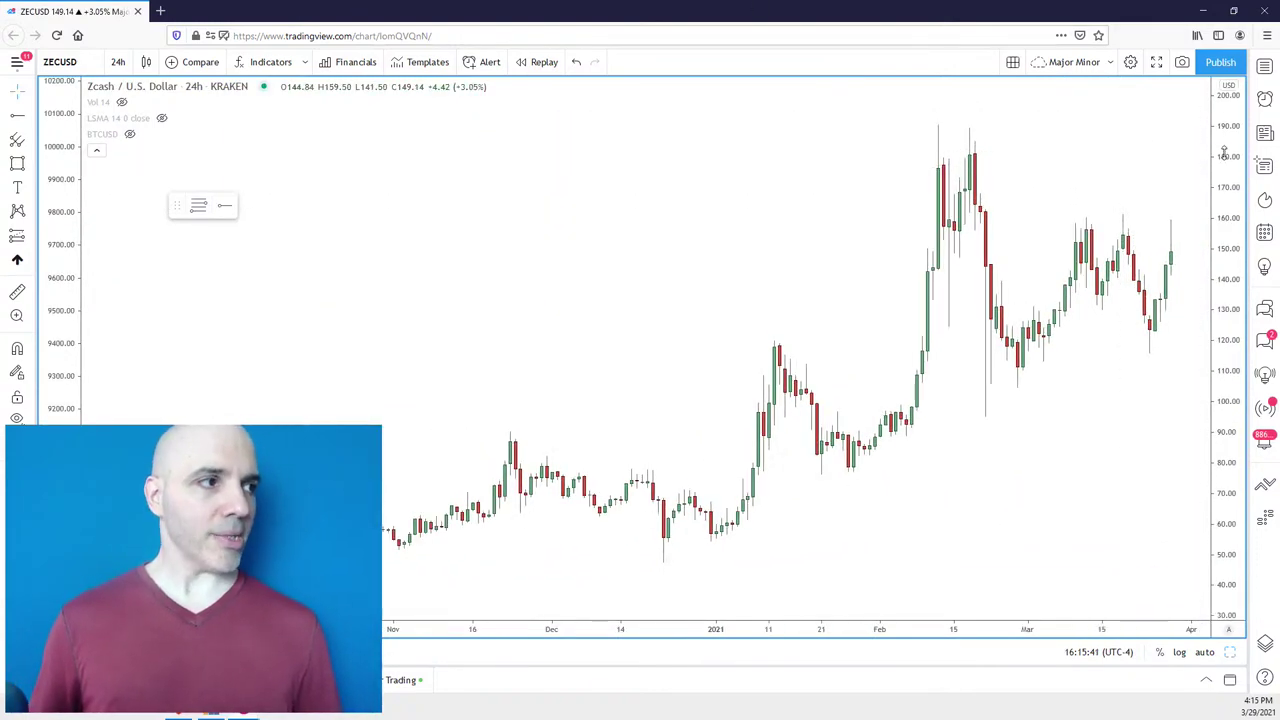
scroll(1137, 177, down, 2)
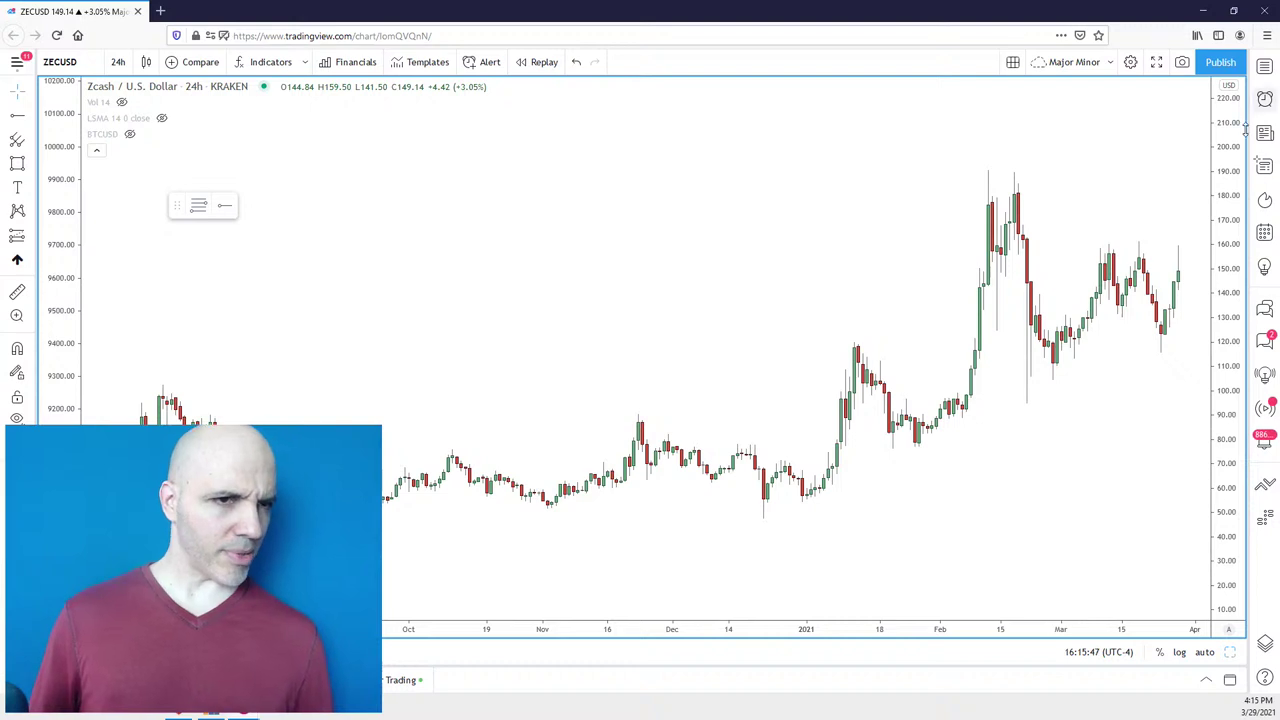
scroll(1148, 175, down, 2)
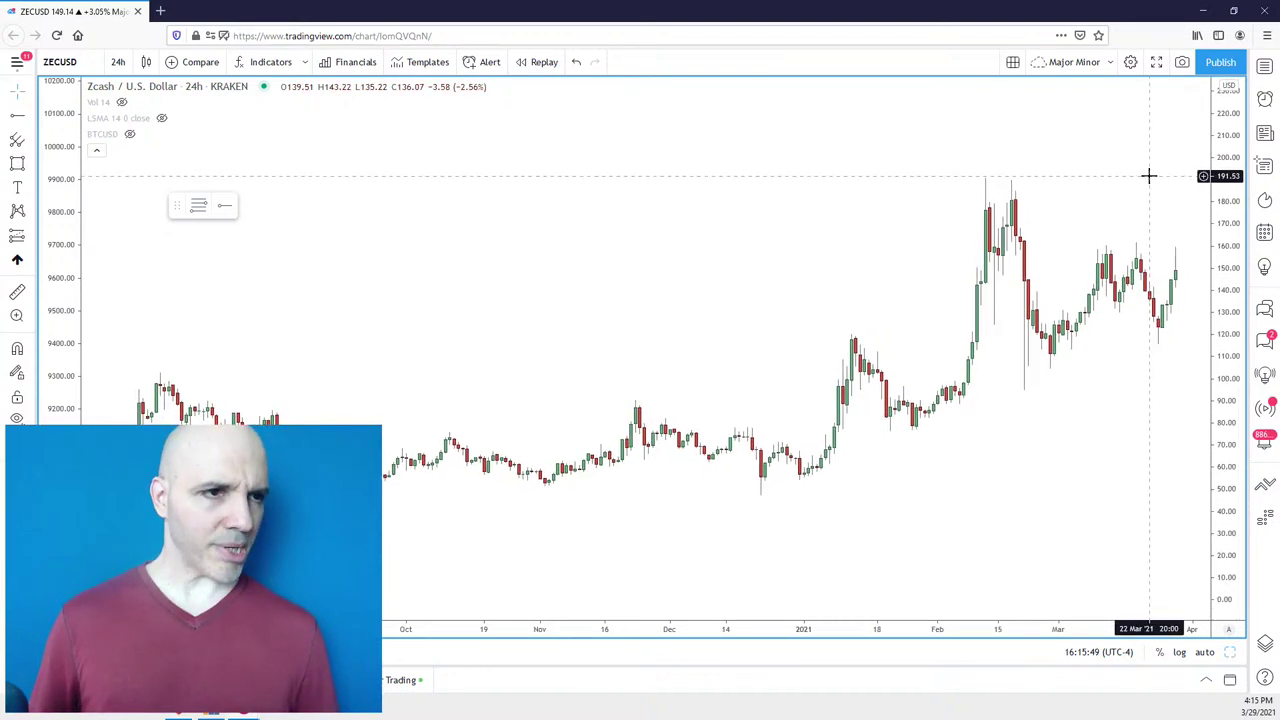
Switch the chart to the ZECUSDT symbol from Binance.
text(ZE)
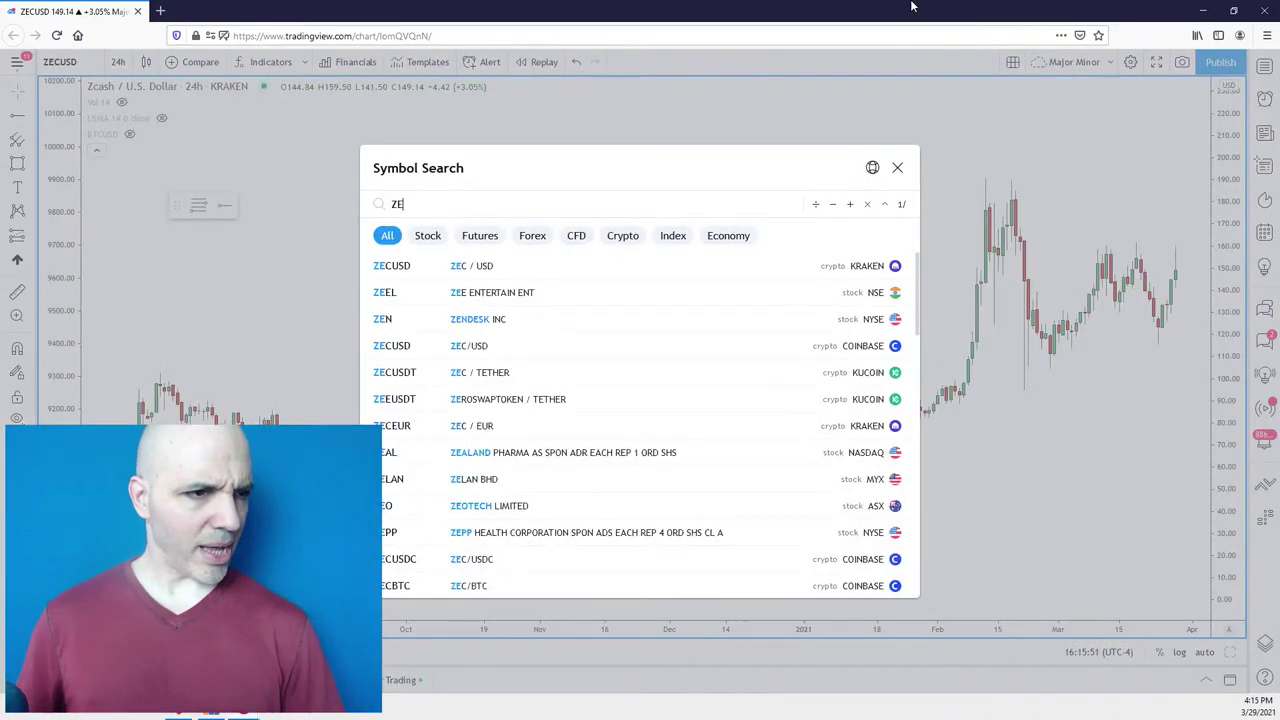
text(CUSD)
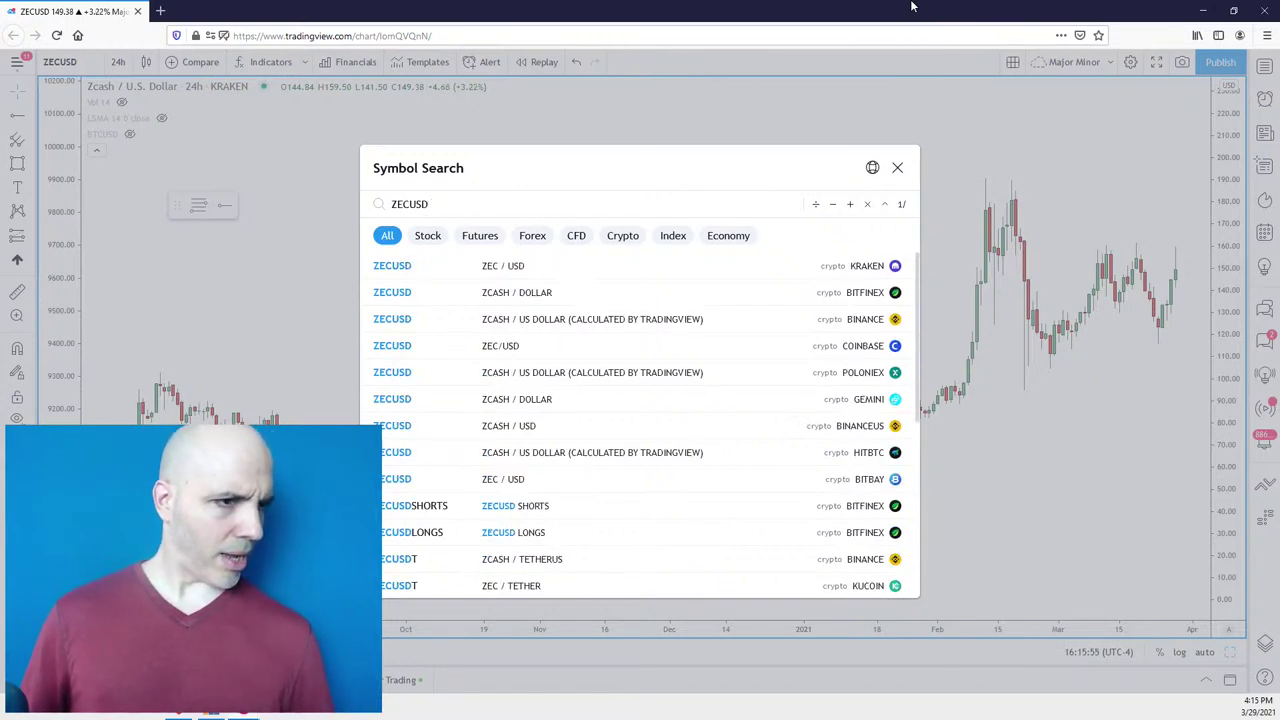
text(T)
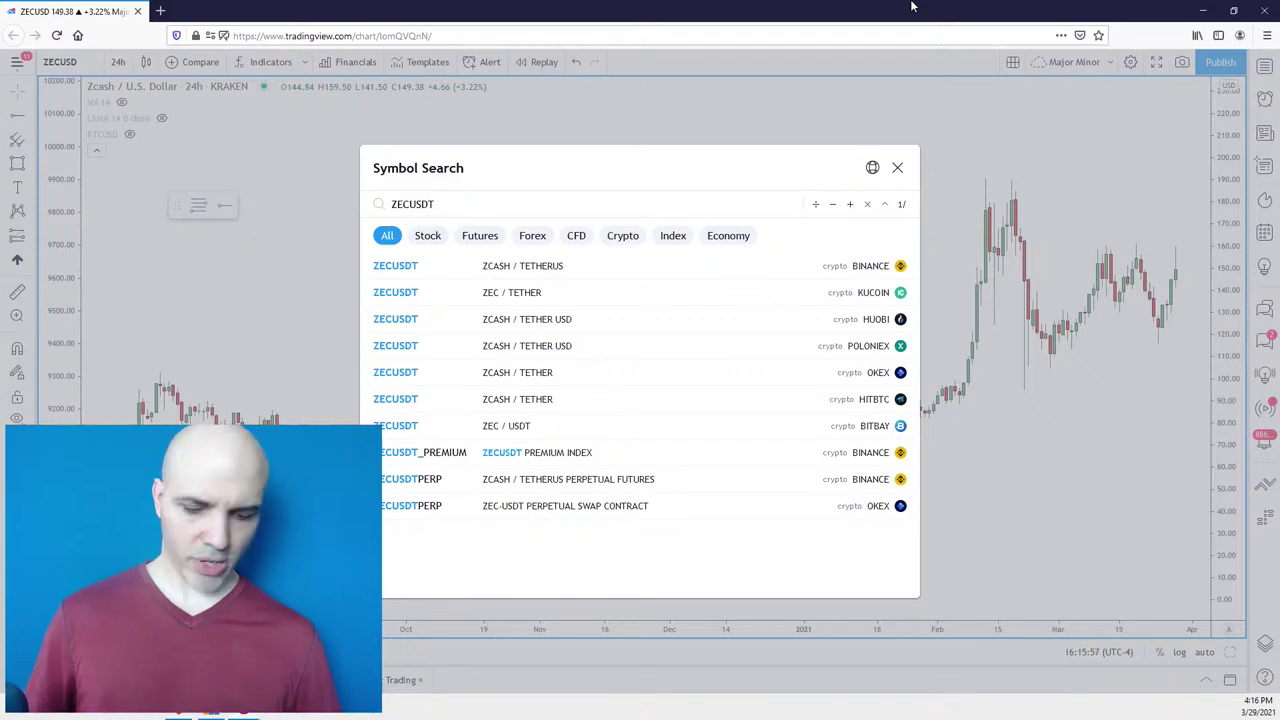
key(Return)
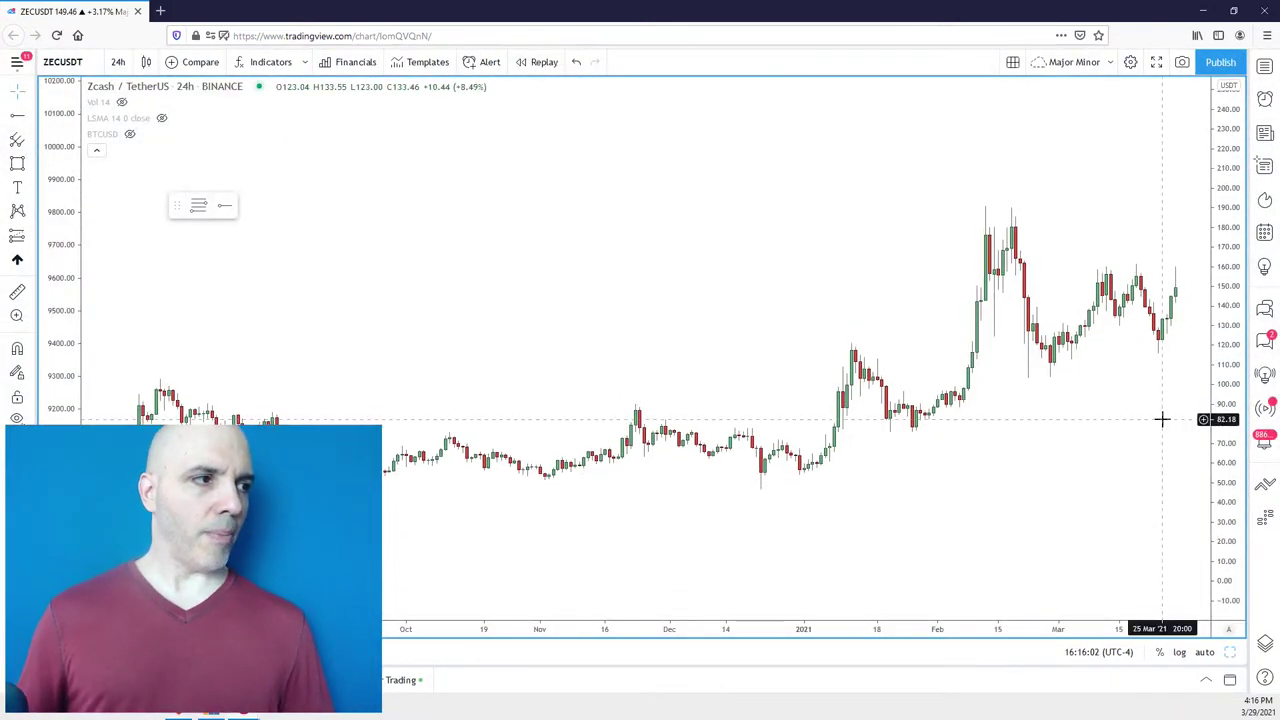
Draw a rectangle from 25 Feb to 28 Mar '21 over the recent highs, spanning about 149.30 to 159.85.
scroll(1161, 419, down, 5)
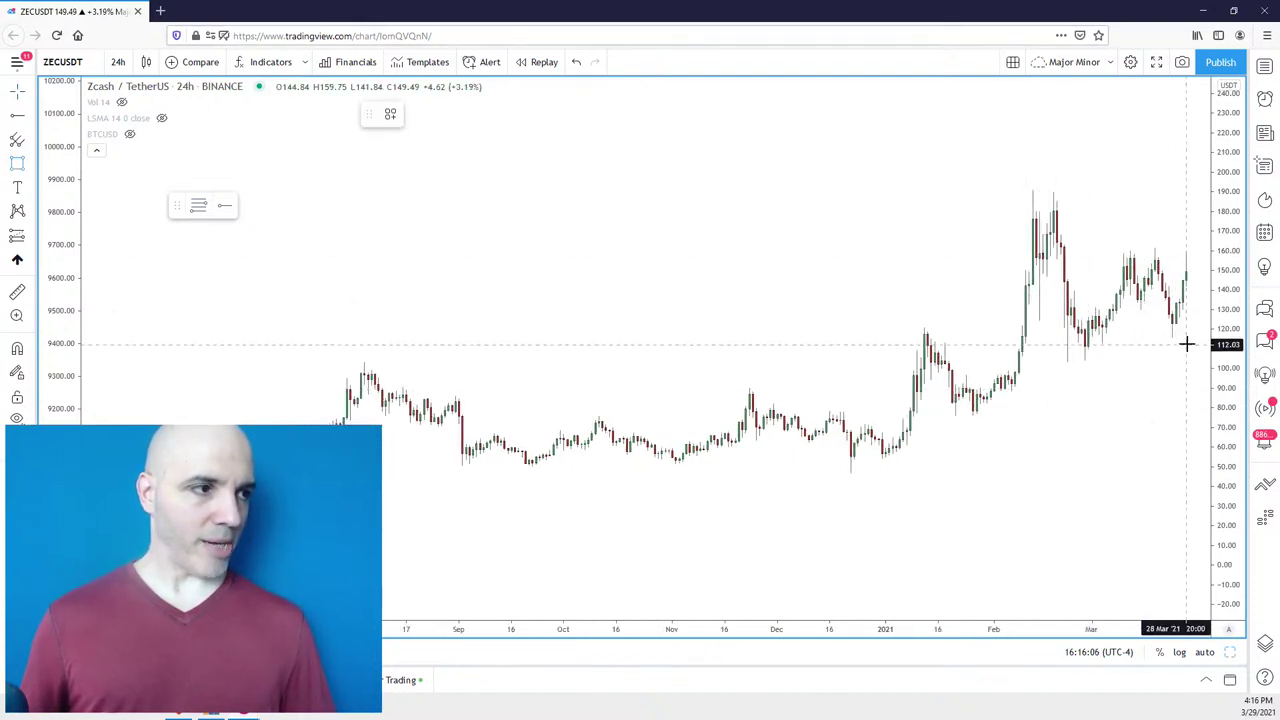
drag(1185, 342, 1101, 279)
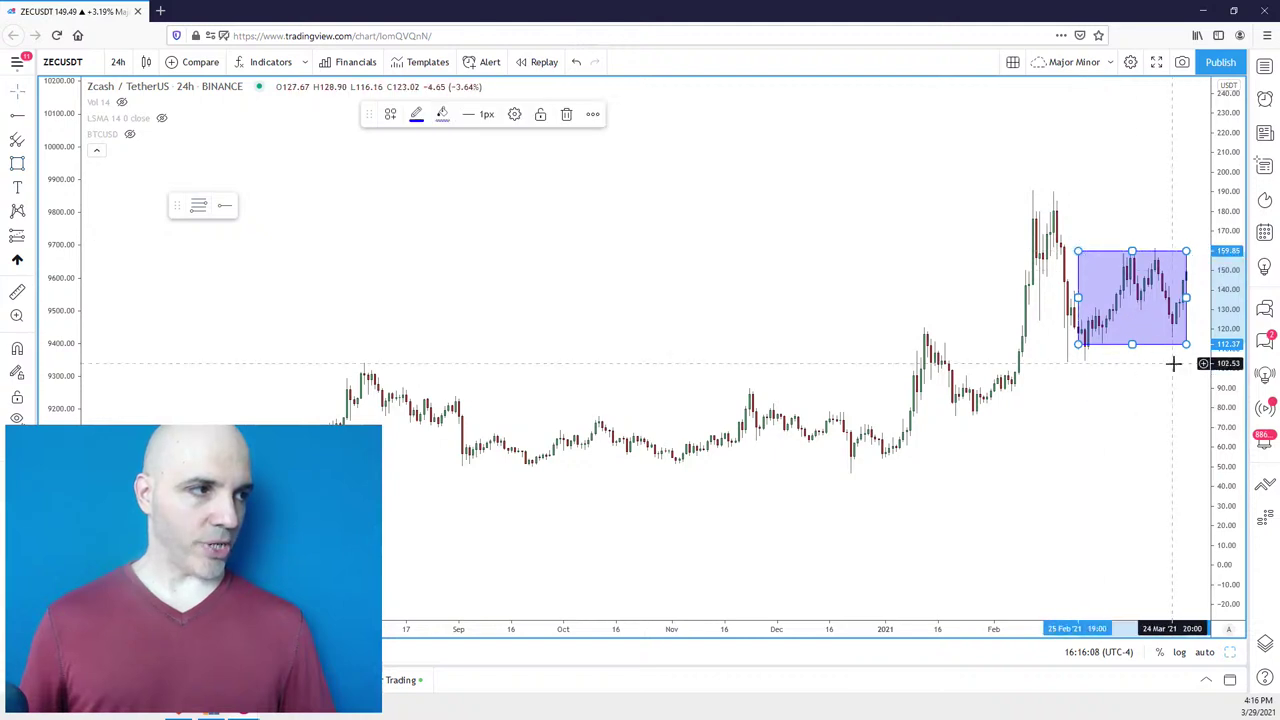
scroll(1171, 363, up, 2)
scroll(1232, 355, up, 1)
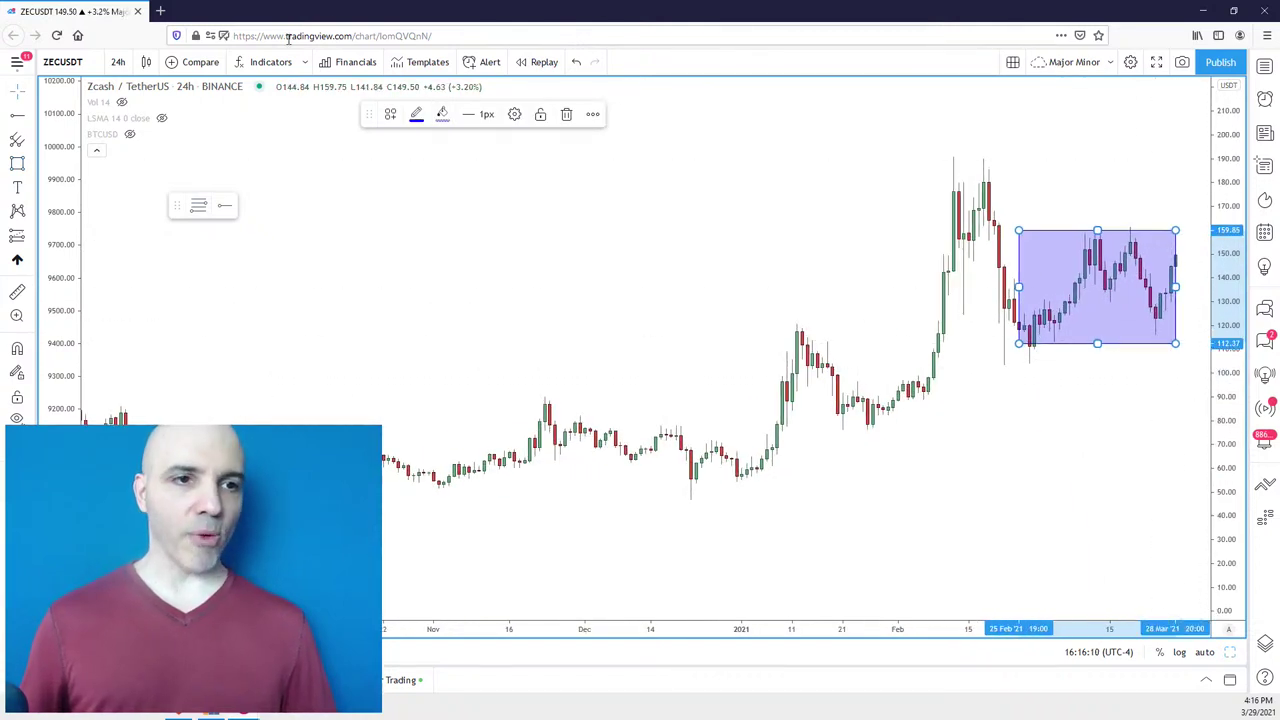
drag(1097, 344, 1098, 255)
click(1118, 445)
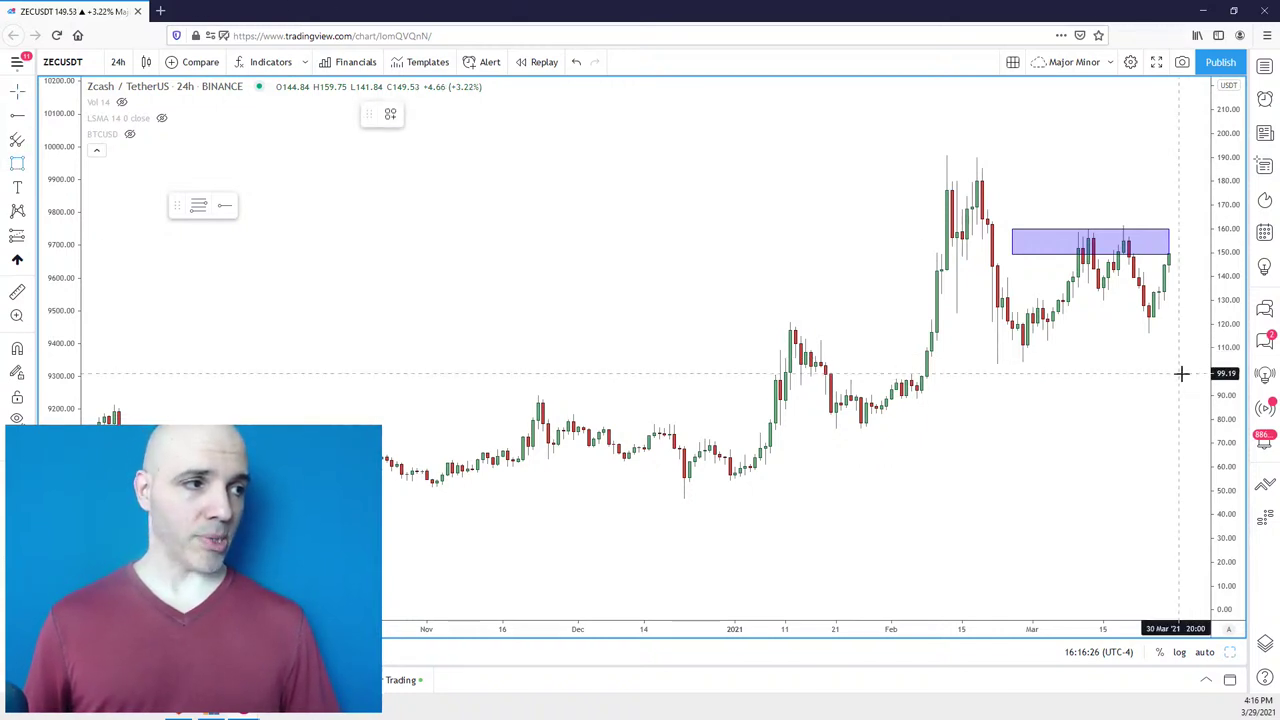
Draw a second rectangle beneath the recent lows since late February, spanning about 100 to 115.
drag(1178, 370, 1006, 334)
click(1151, 423)
scroll(1151, 423, down, 2)
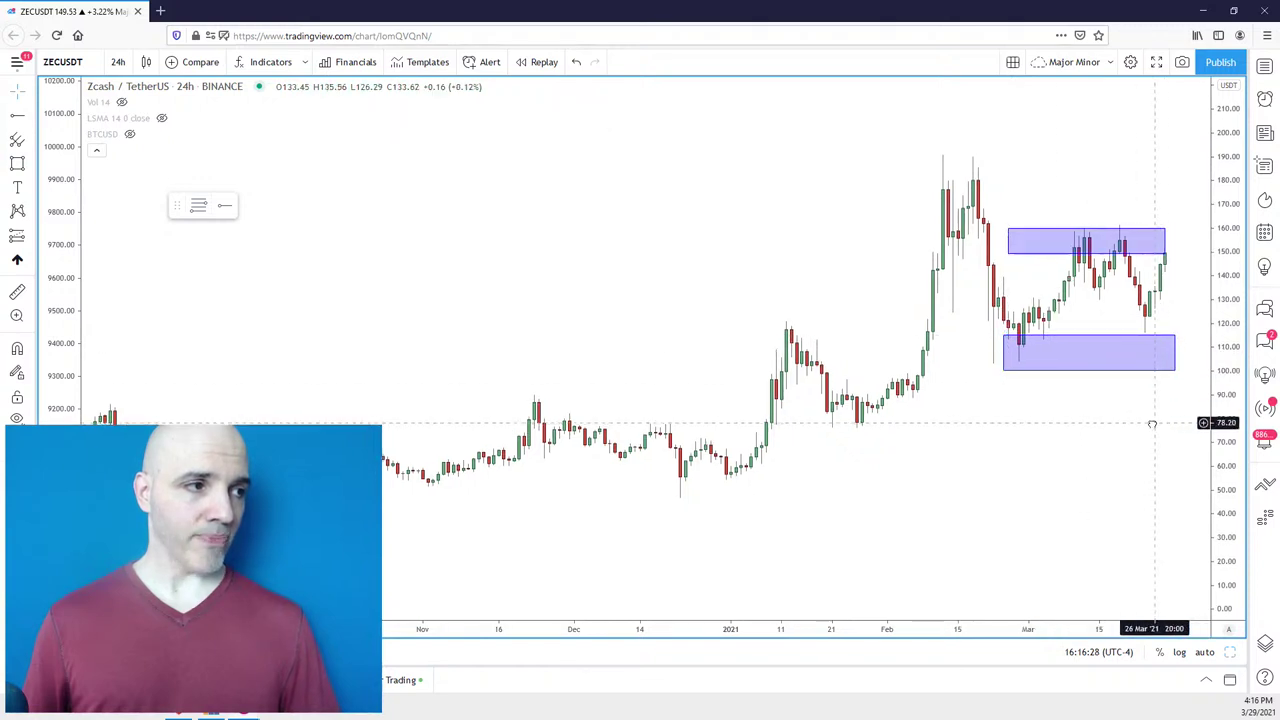
drag(1150, 421, 1118, 420)
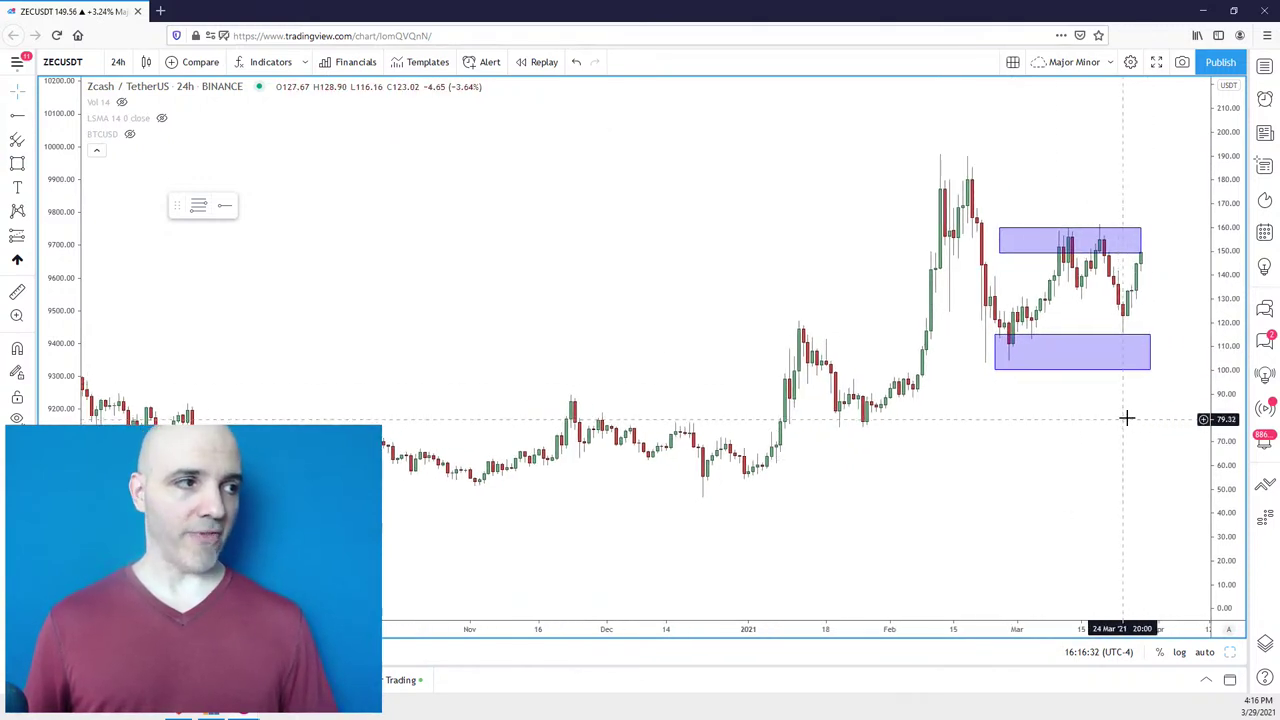
scroll(1115, 425, up, 3)
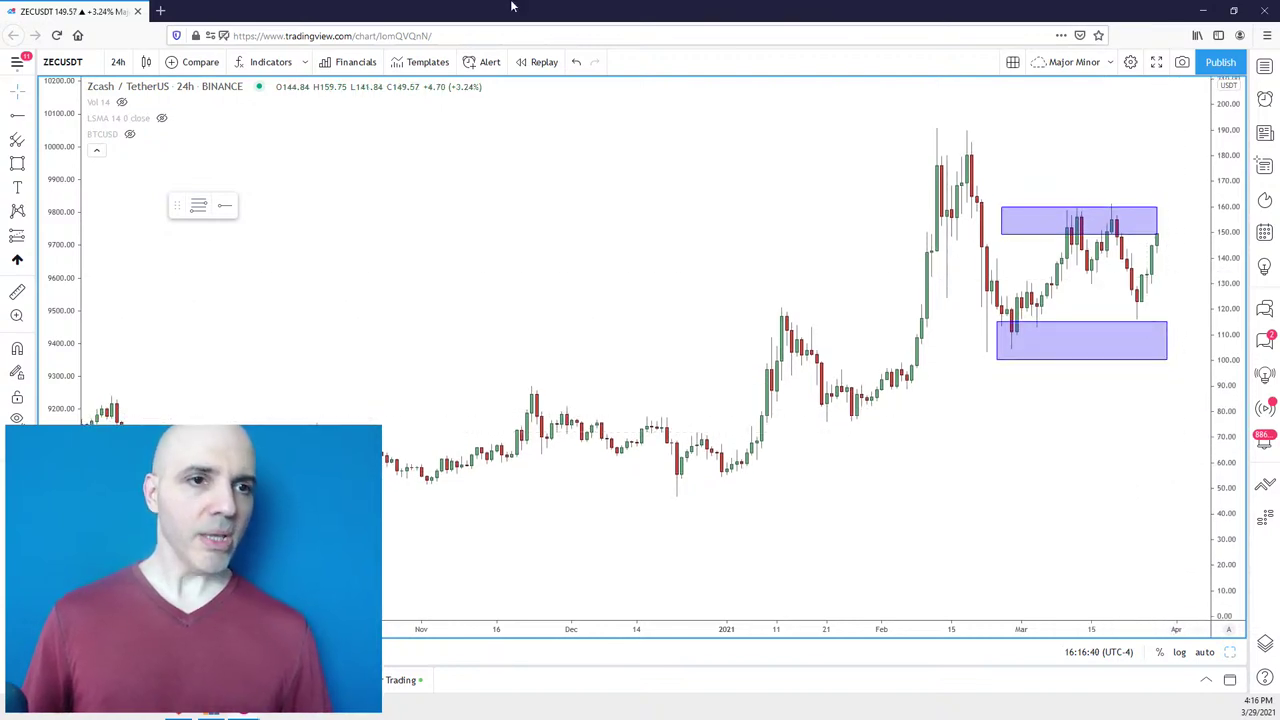
Extend the right edge of the 149.30 to 159.85 rectangle slightly past the latest candle.
click(1138, 215)
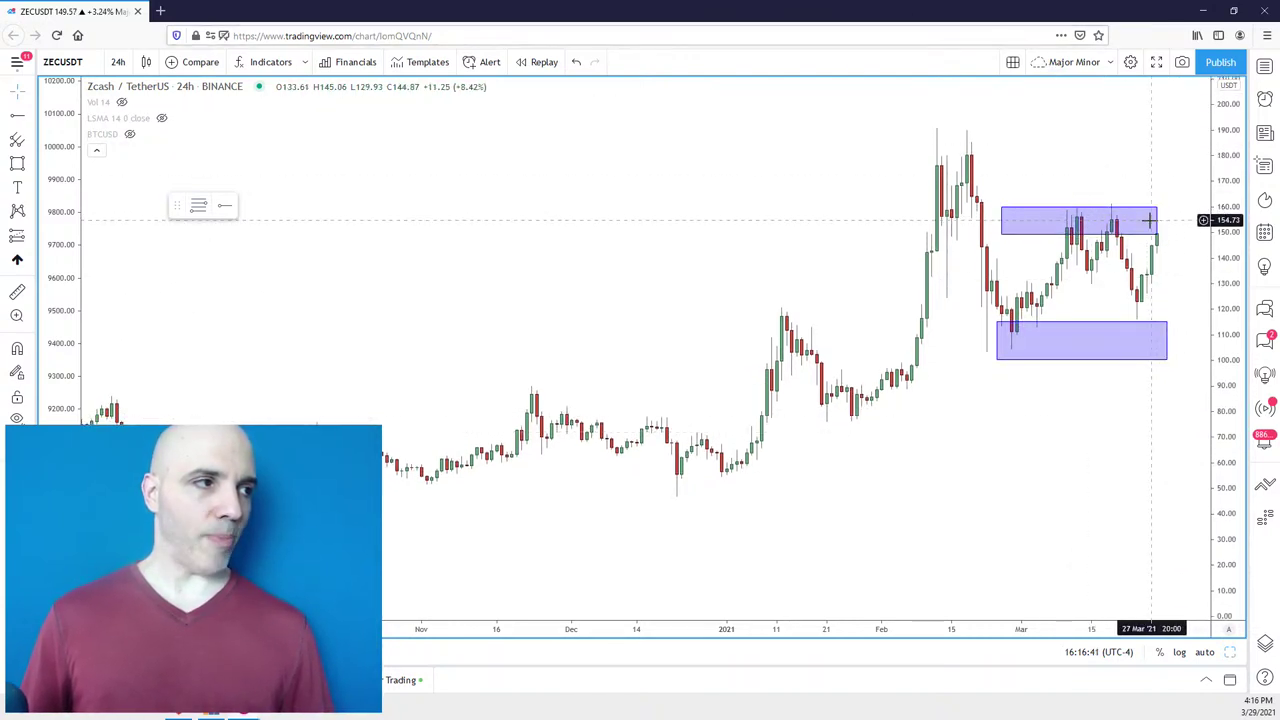
drag(1157, 220, 1168, 219)
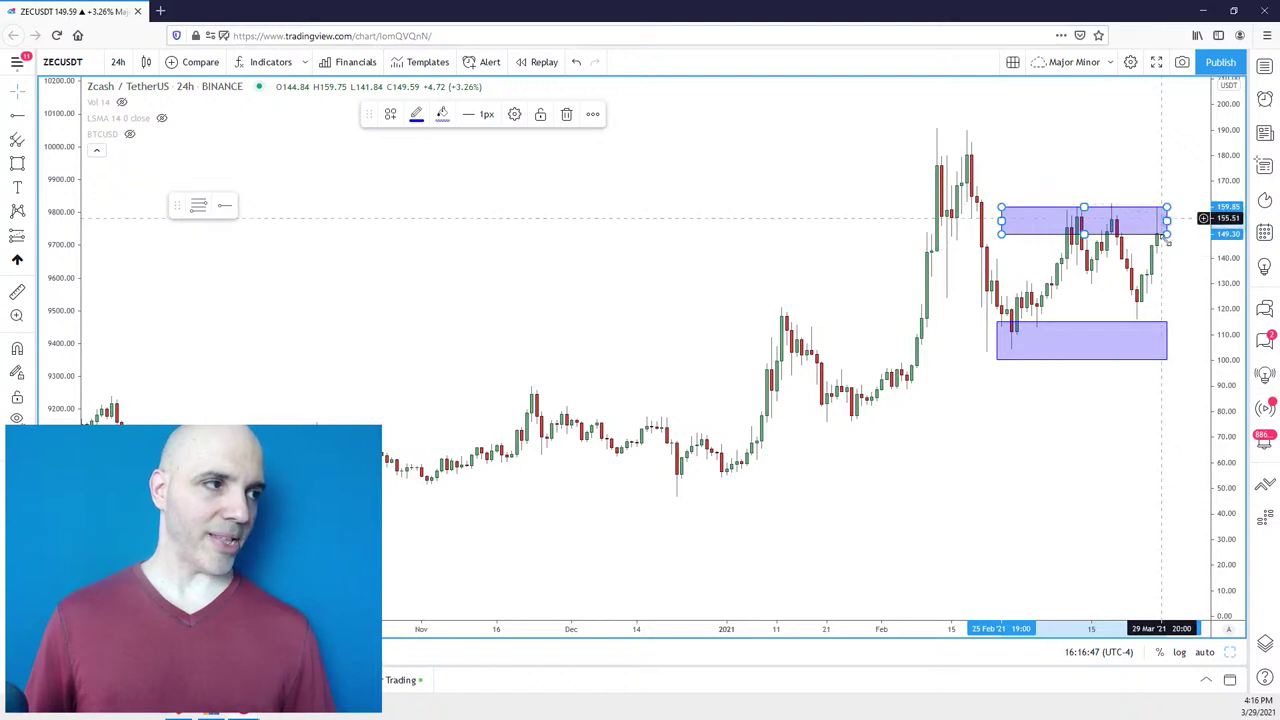
mouse_move(1165, 228)
mouse_down()
mouse_move(1168, 208)
mouse_move(1168, 220)
mouse_up()
drag(1126, 140, 1111, 135)
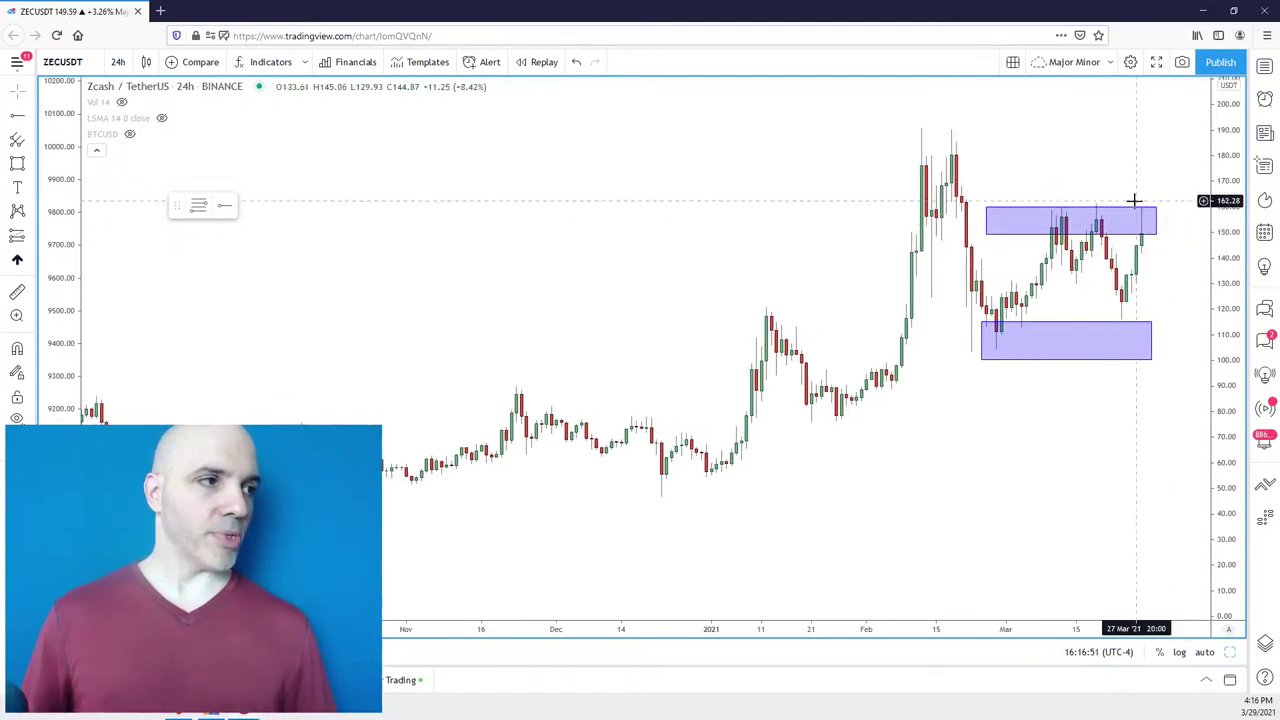
Draw a rectangle over the February peaks from 12 Feb to 7 Apr '21, spanning about 179.73 to 196.14.
click(17, 163)
click(921, 156)
click(1193, 114)
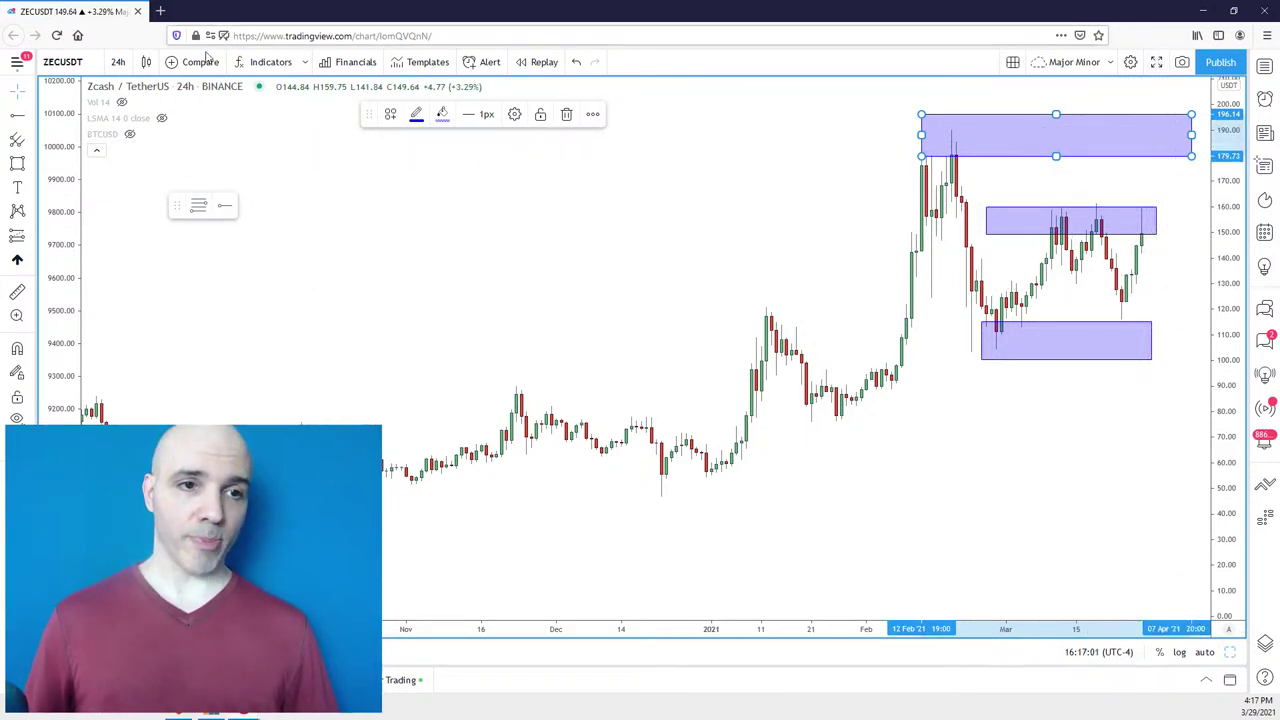
Draw a thin rectangle from 25 Feb to 3 Apr '21 just above the lowest zone, spanning about 121.39 to 128.95.
click(1170, 305)
drag(1166, 305, 986, 287)
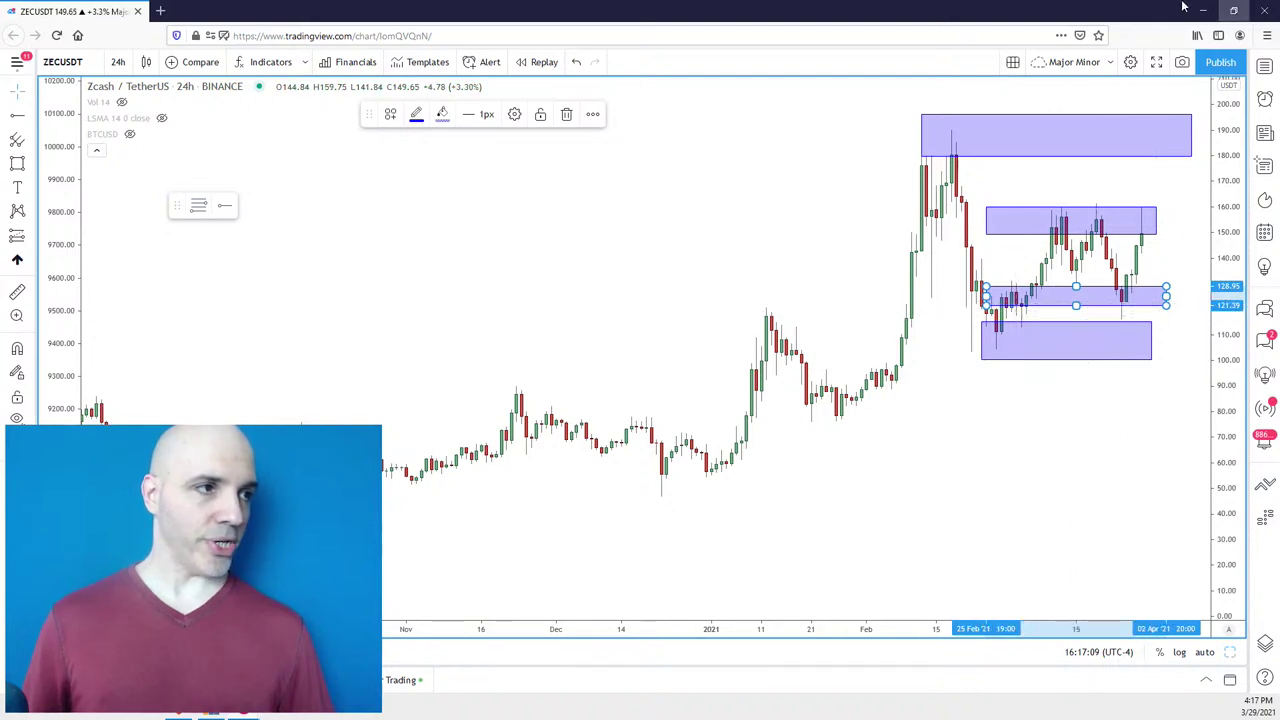
drag(1173, 437, 1181, 437)
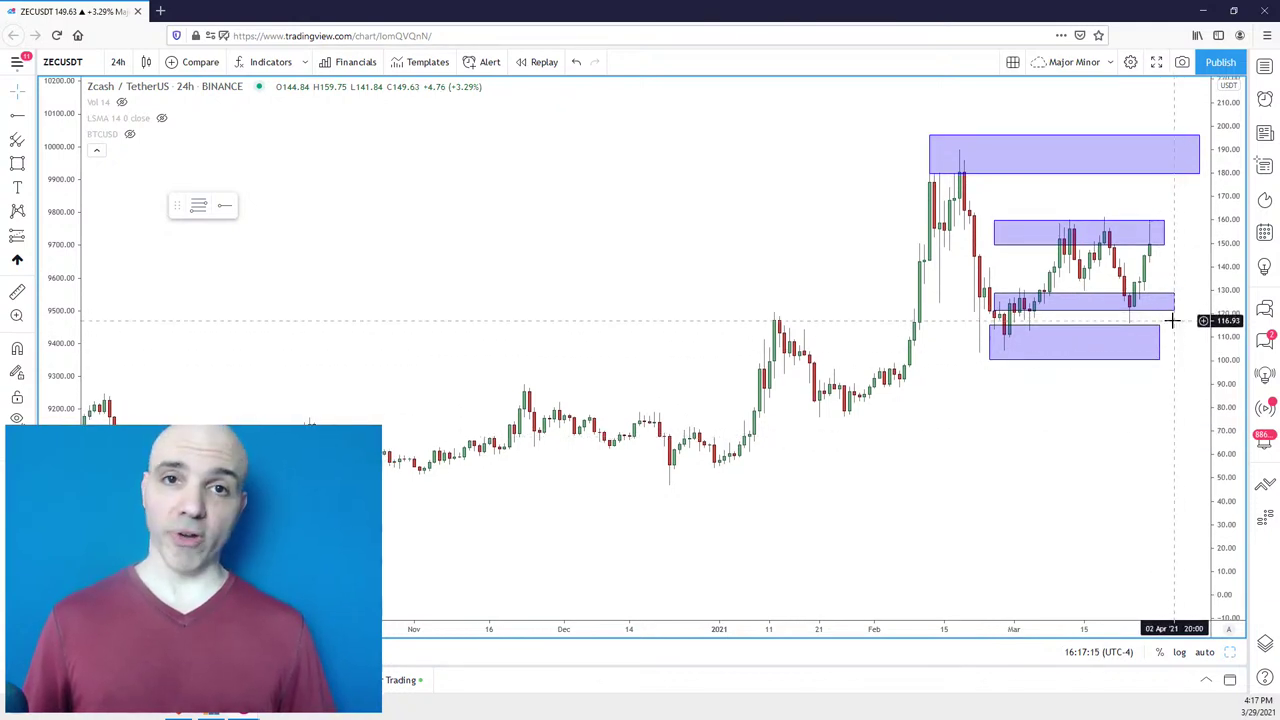
scroll(1172, 330, right, 1)
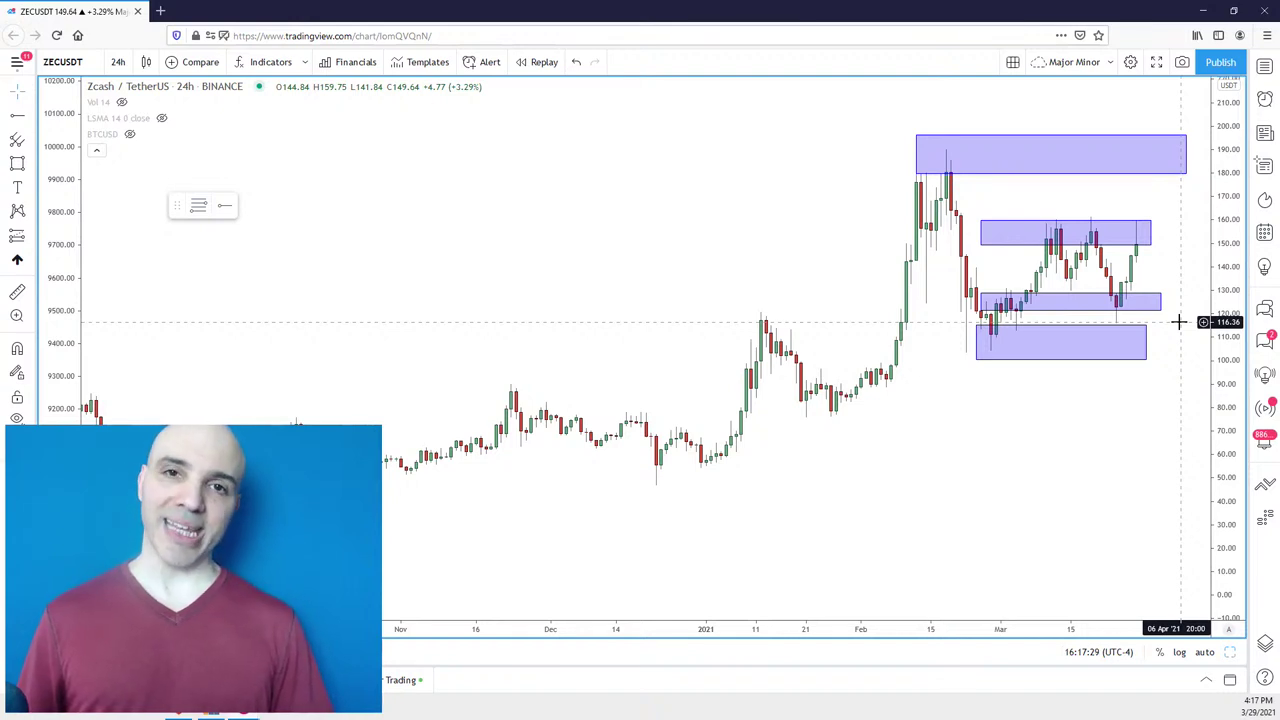
scroll(1178, 321, up, 1)
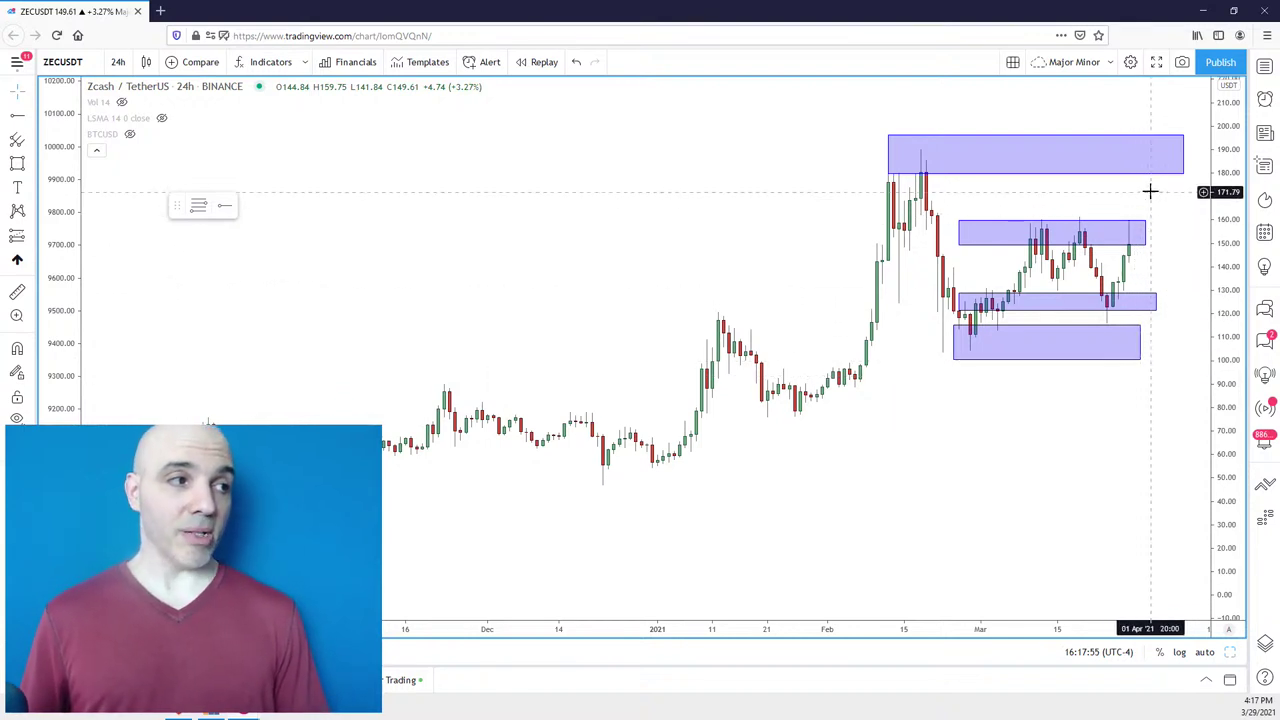
drag(1149, 191, 1157, 194)
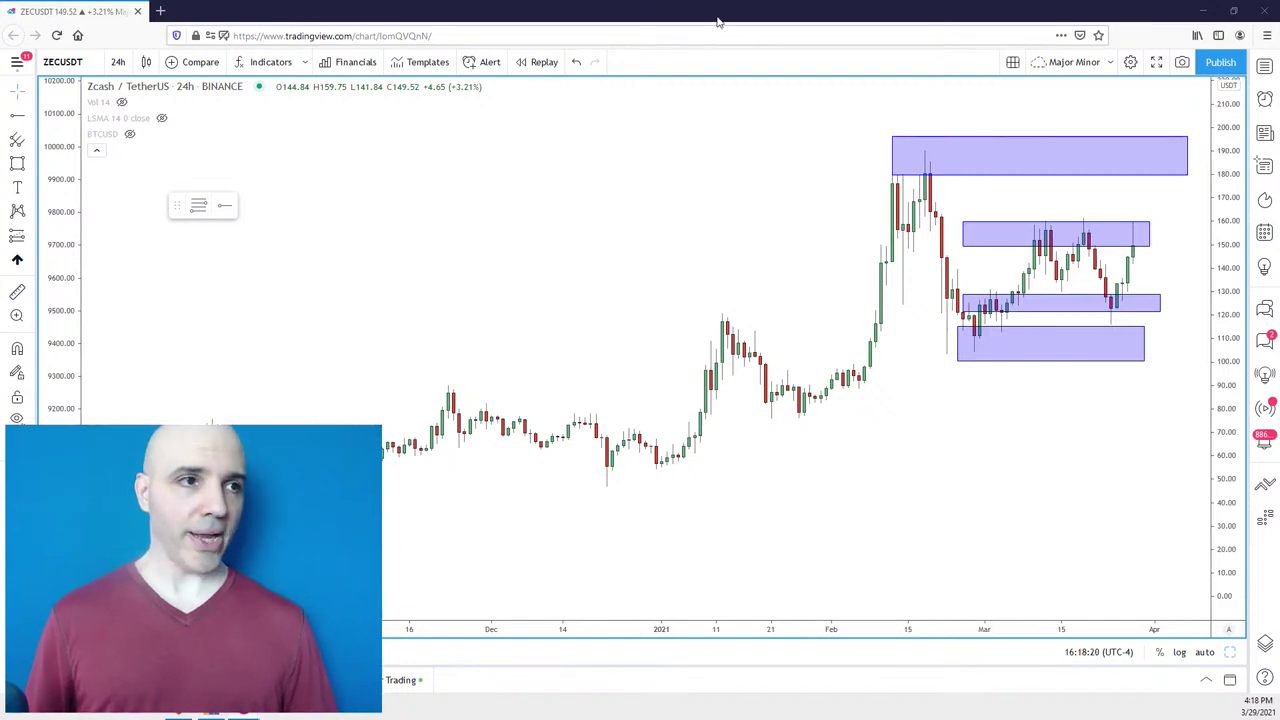
Switch the chart to the BTCUSD symbol and show its February and March price action in a maximized window.
double_click(652, 4)
text(BTCUSD)
key(Return)
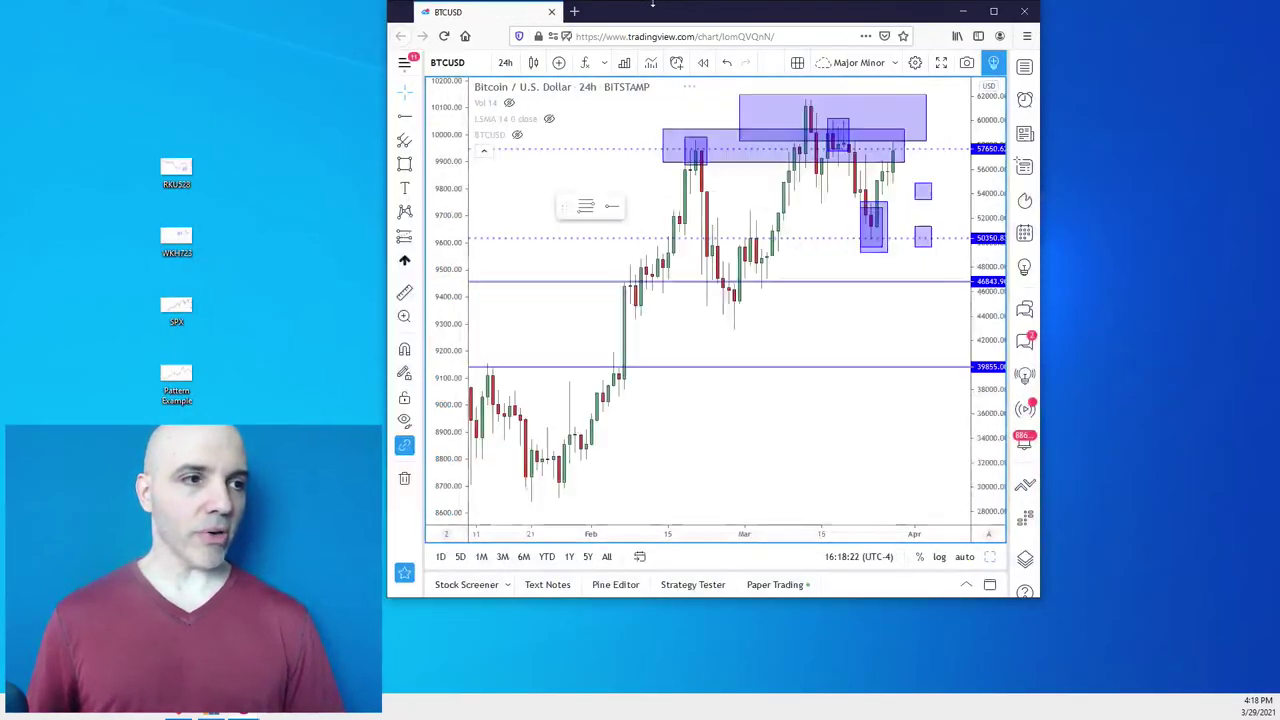
drag(673, 5, 307, 5)
double_click(307, 5)
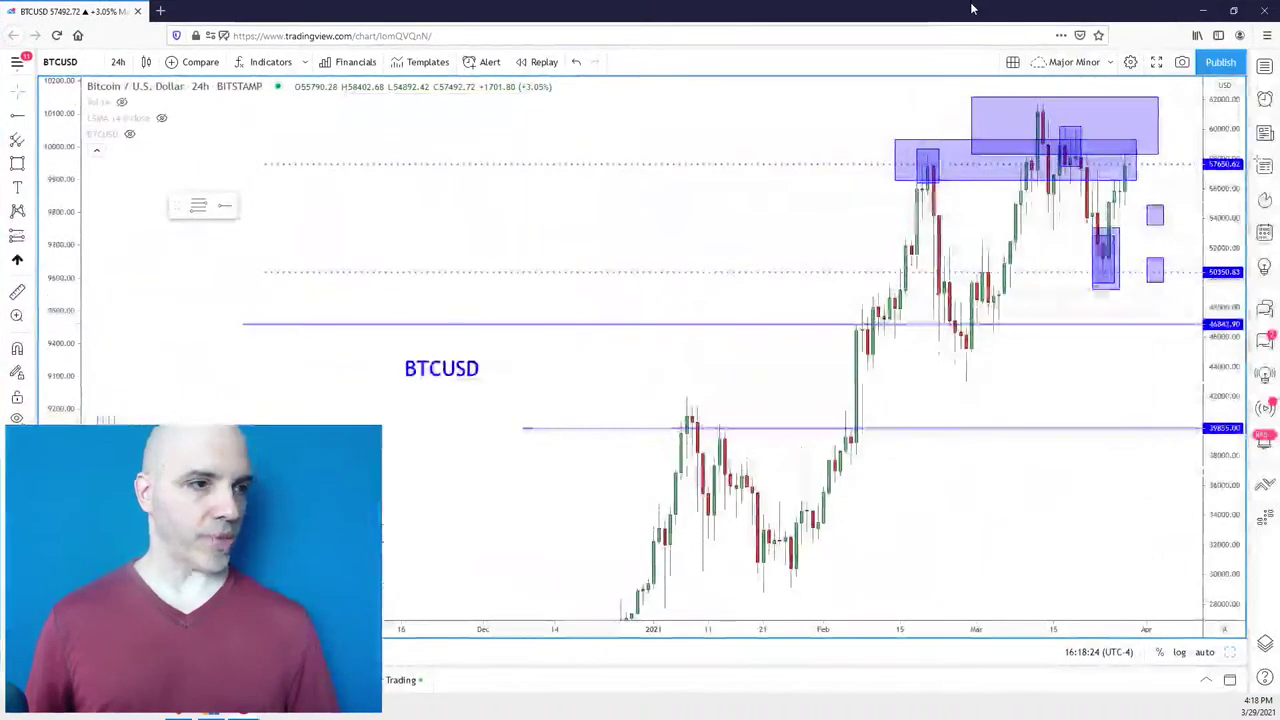
scroll(1091, 366, up, 4)
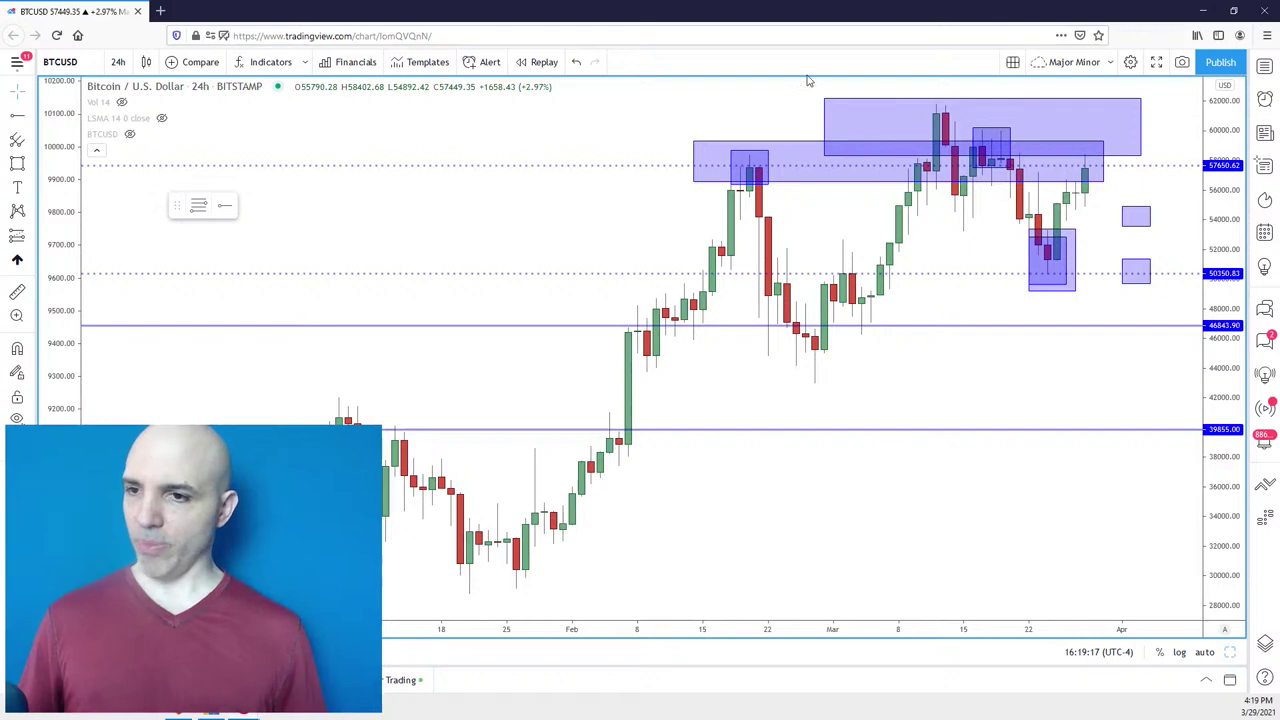
Switch the chart to the ARKUSD symbol and review its breakout against the two marked zones.
text(ARKUSD)
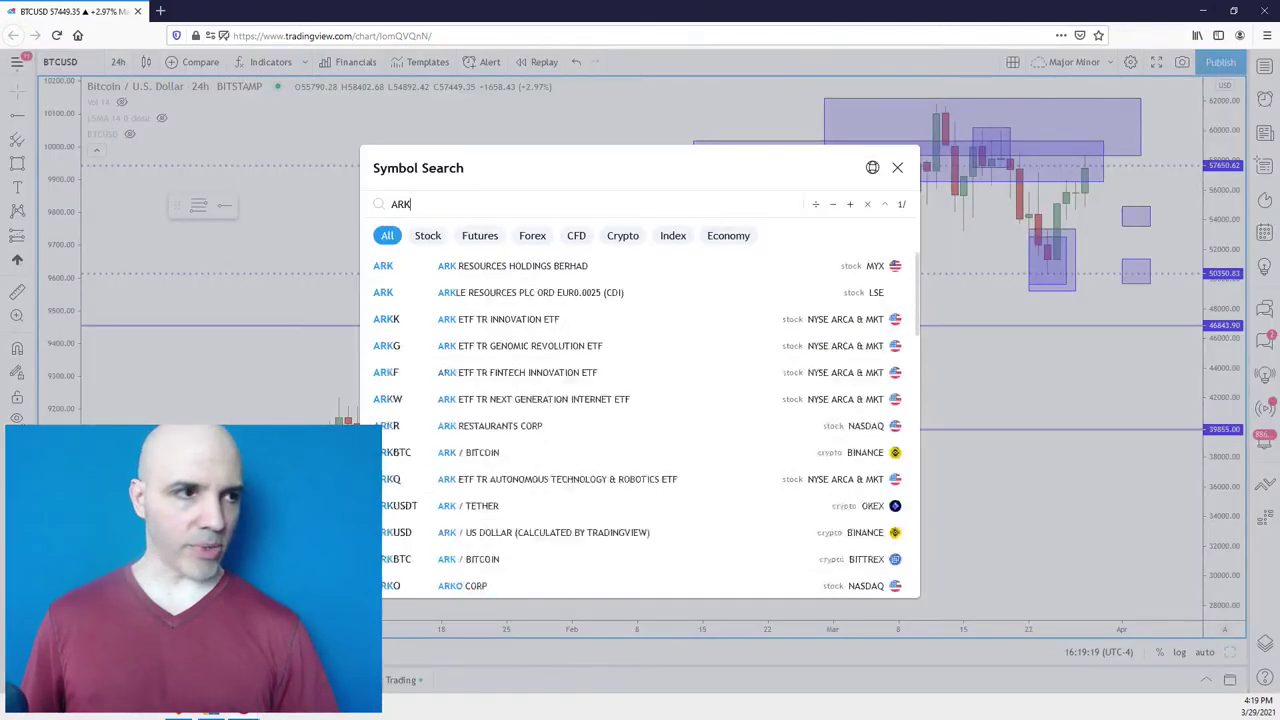
key(Return)
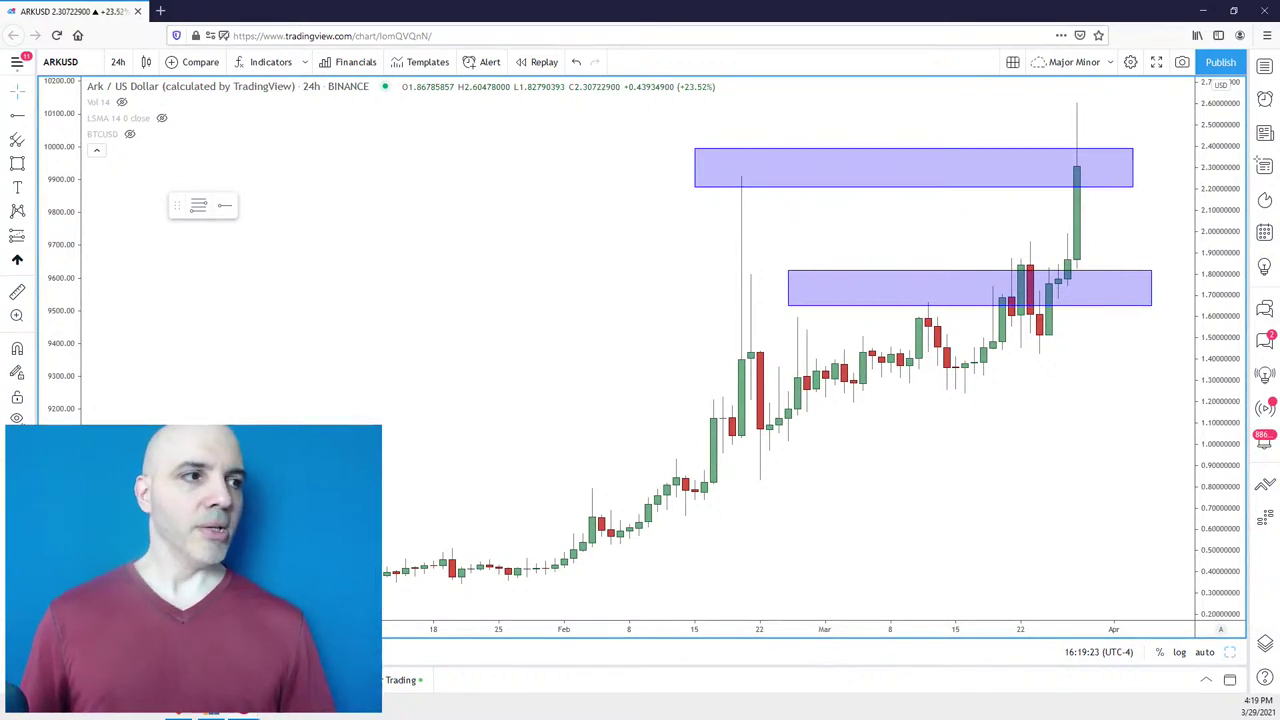
scroll(1163, 166, down, 4)
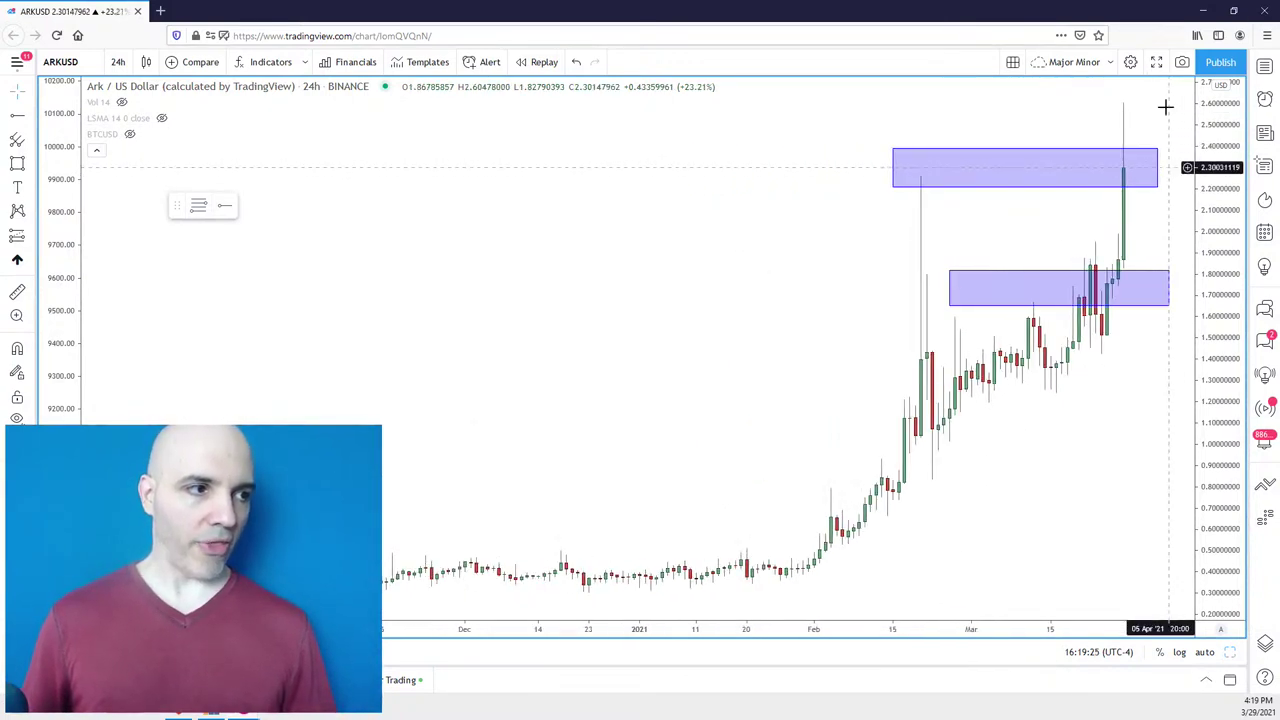
scroll(1125, 330, right, 2)
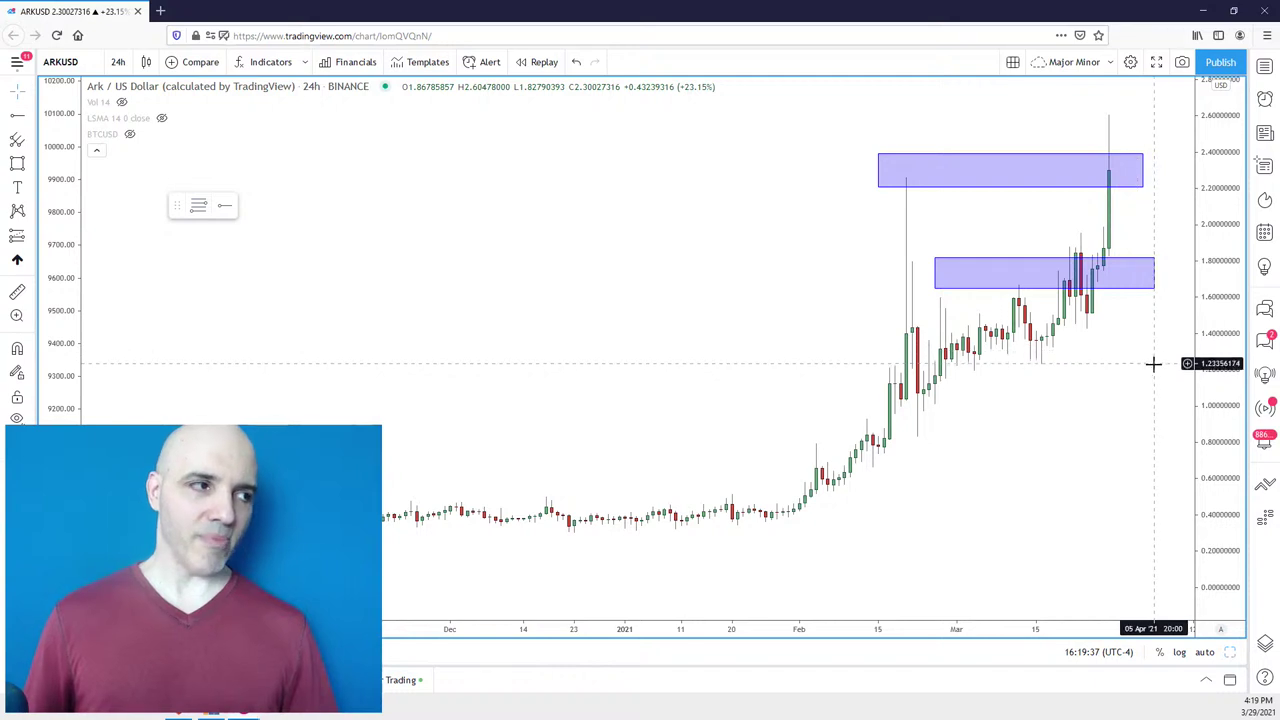
scroll(1160, 370, up, 2)
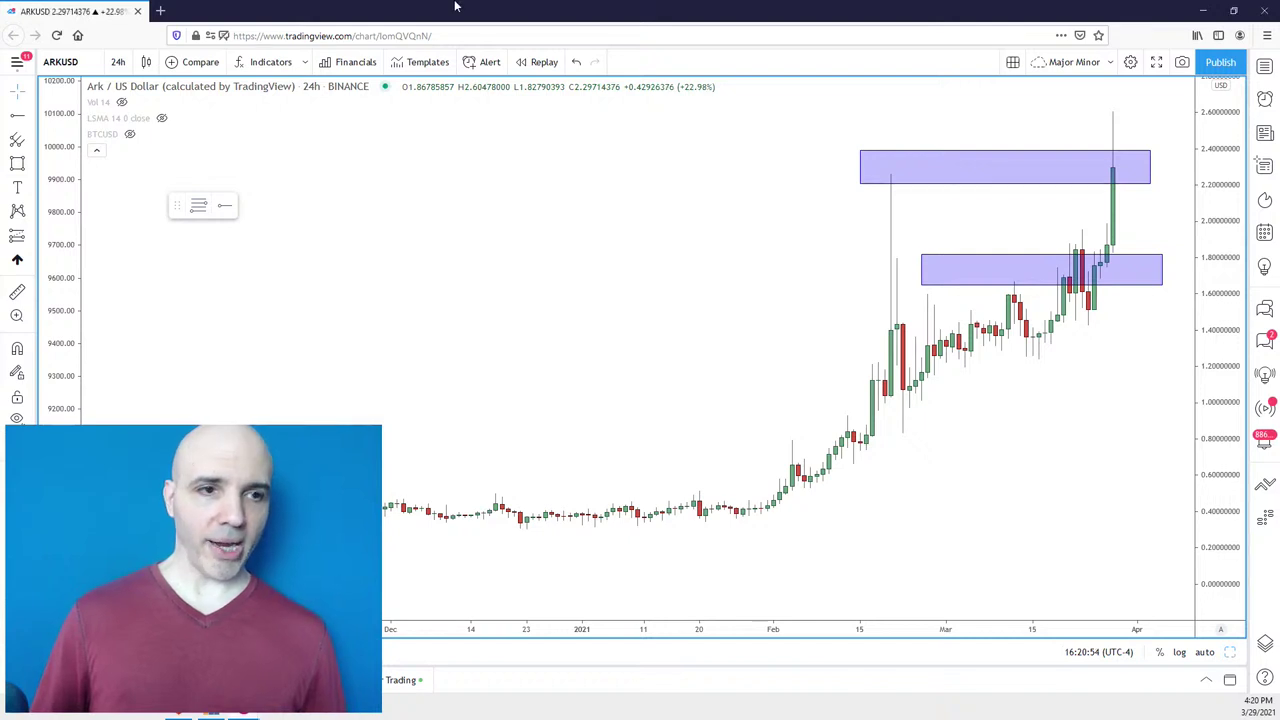
Switch the chart to the BNBUSDT symbol.
text(BNBUST)
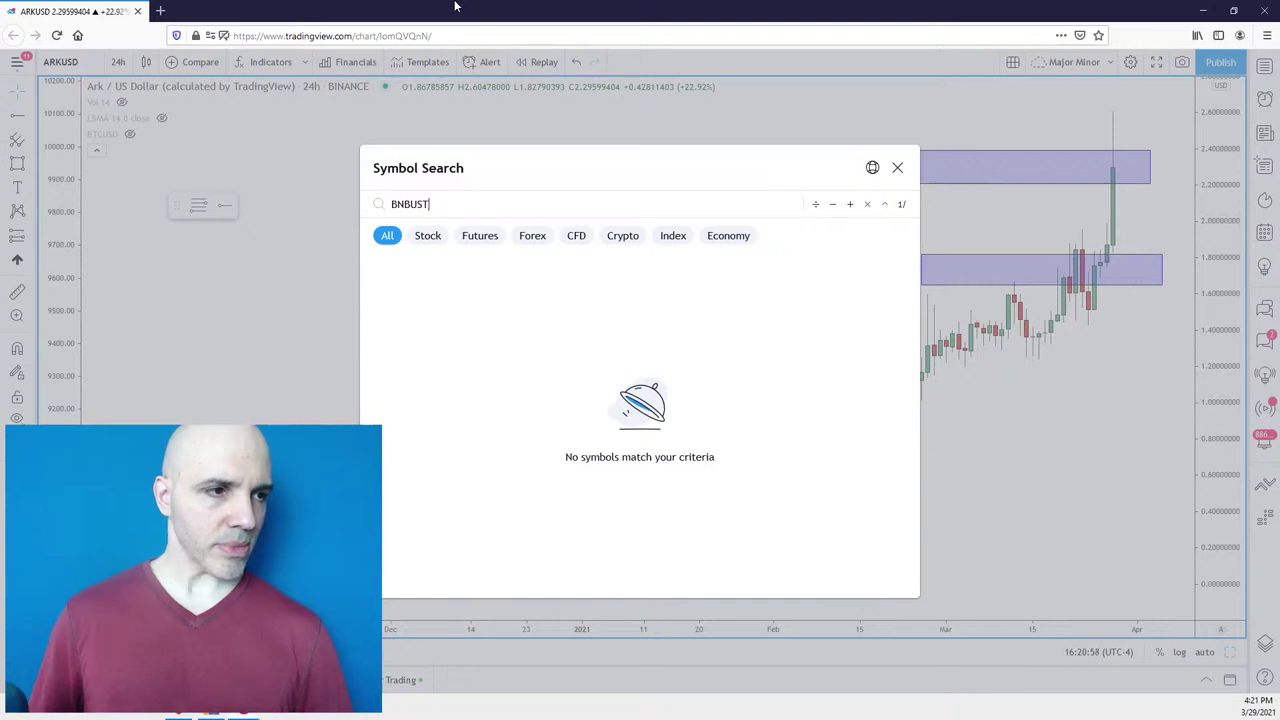
key(BackSpace)
text(DT)
key(Return)
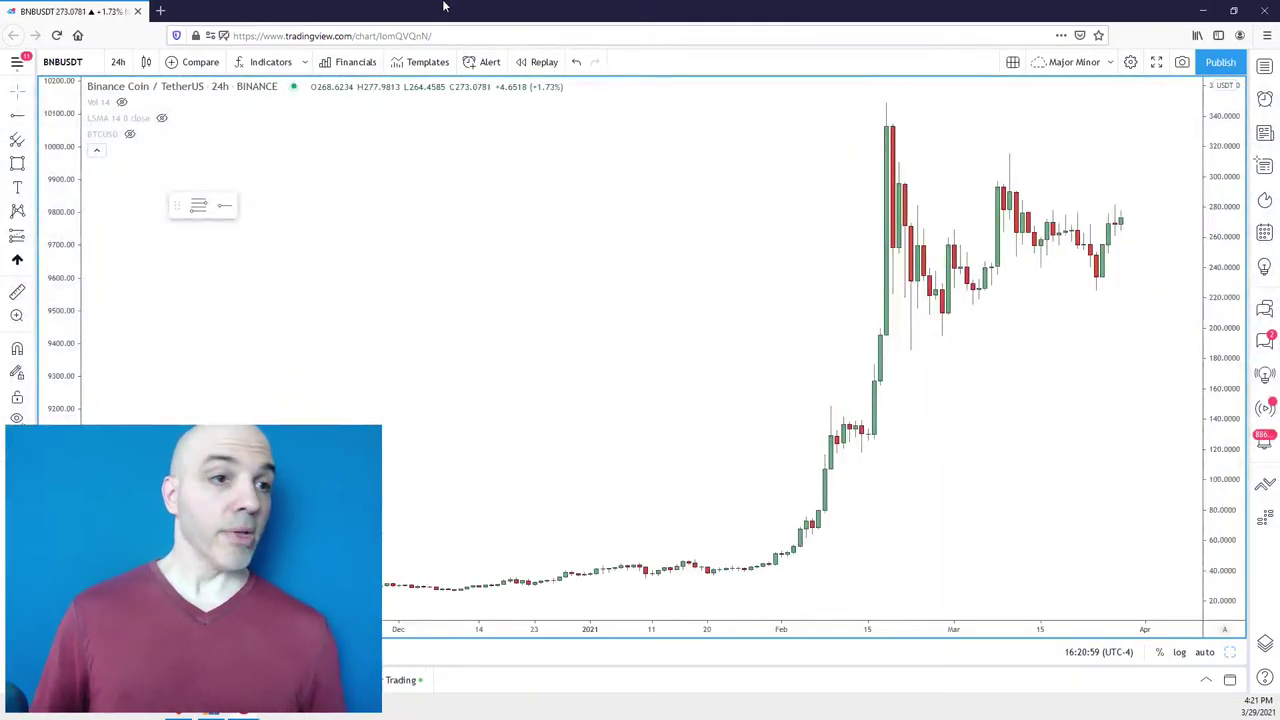
Draw a rectangle around the sideways range from 20 Feb to 4 Apr '21, spanning about 202.62 to 304.65.
click(17, 163)
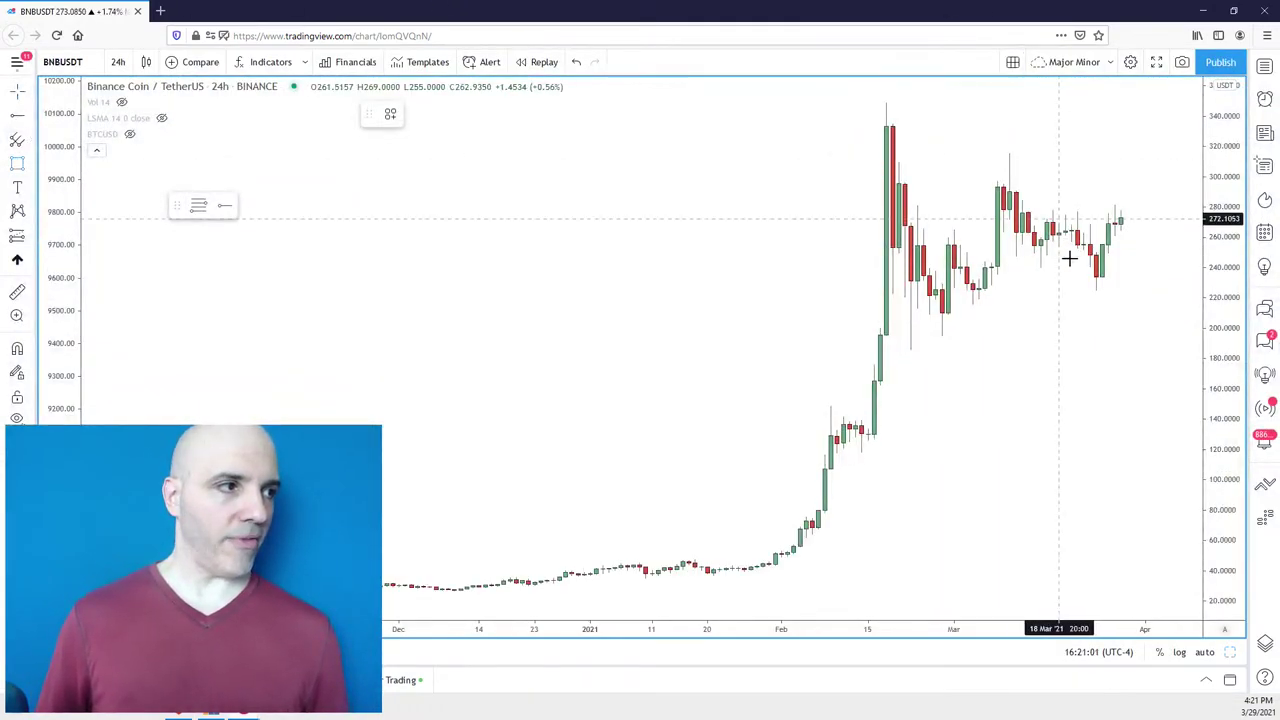
drag(1166, 325, 894, 169)
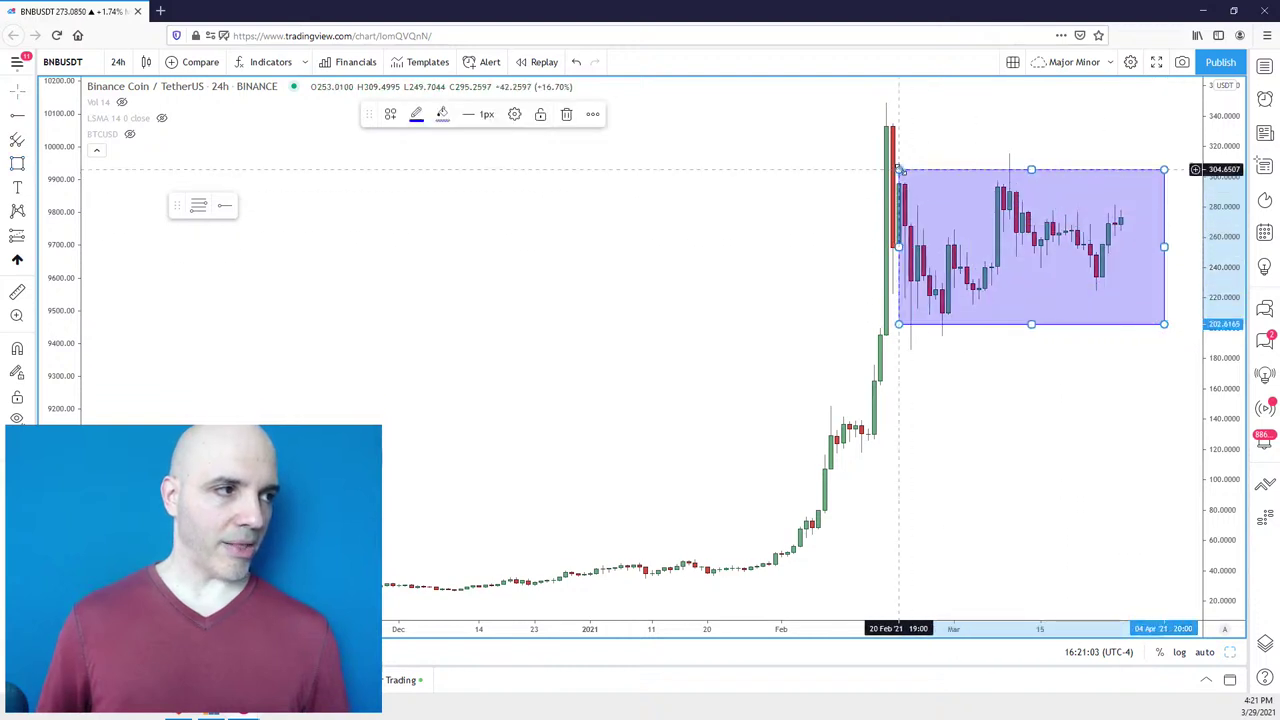
scroll(1123, 306, down, 2)
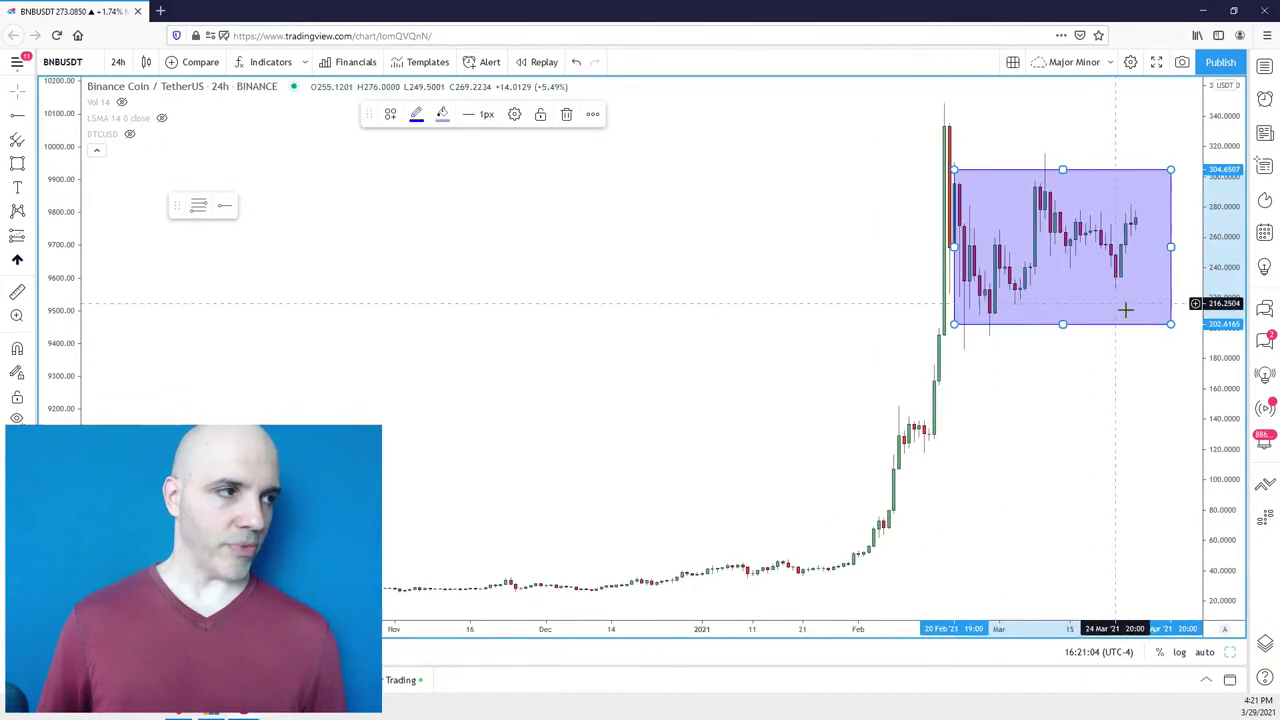
click(1155, 425)
scroll(1116, 400, down, 2)
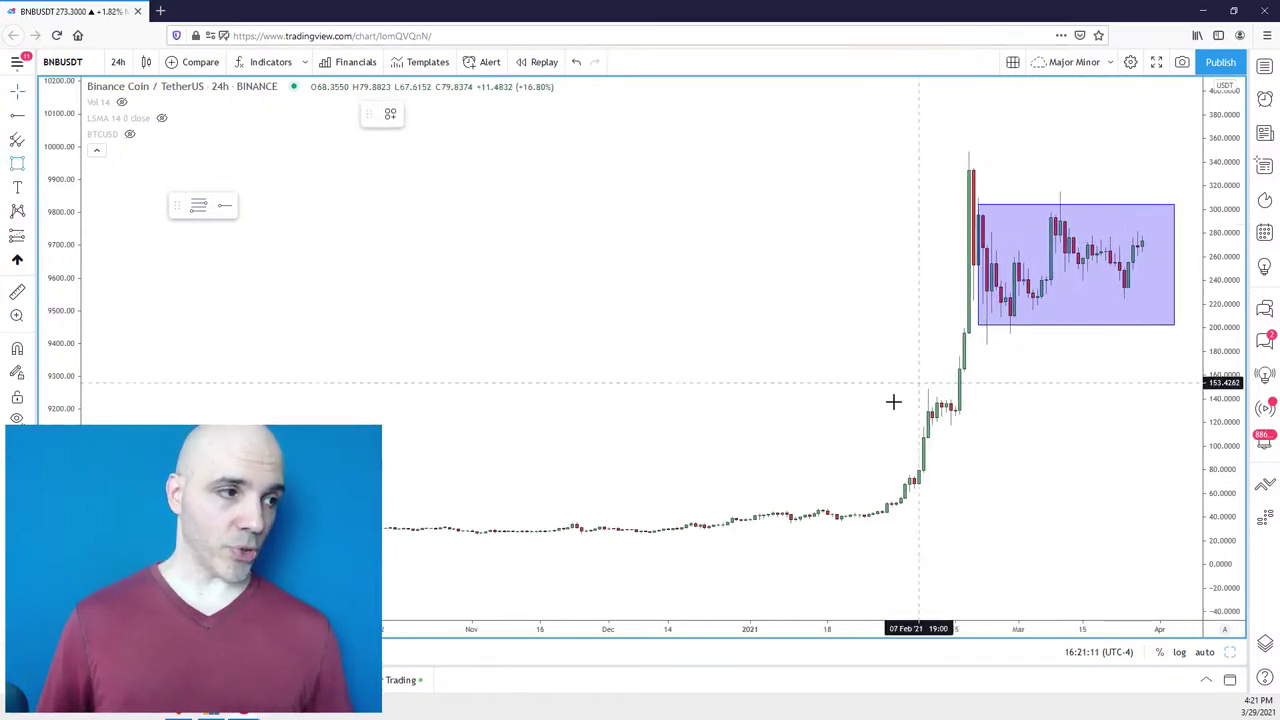
drag(926, 460, 984, 206)
key(Escape)
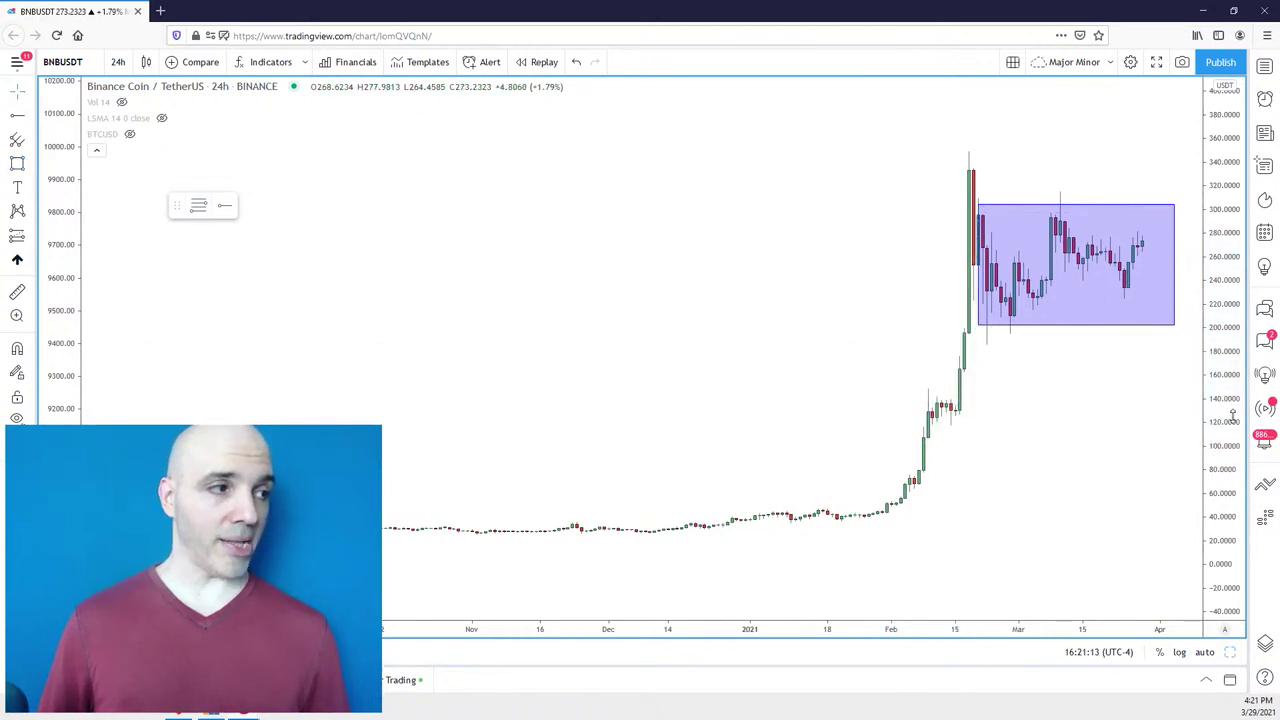
Raise the lower edge of the BNBUSDT rectangle so it covers only the upper resistance zone, from about 279.51 to 304.65.
scroll(1150, 405, up, 1)
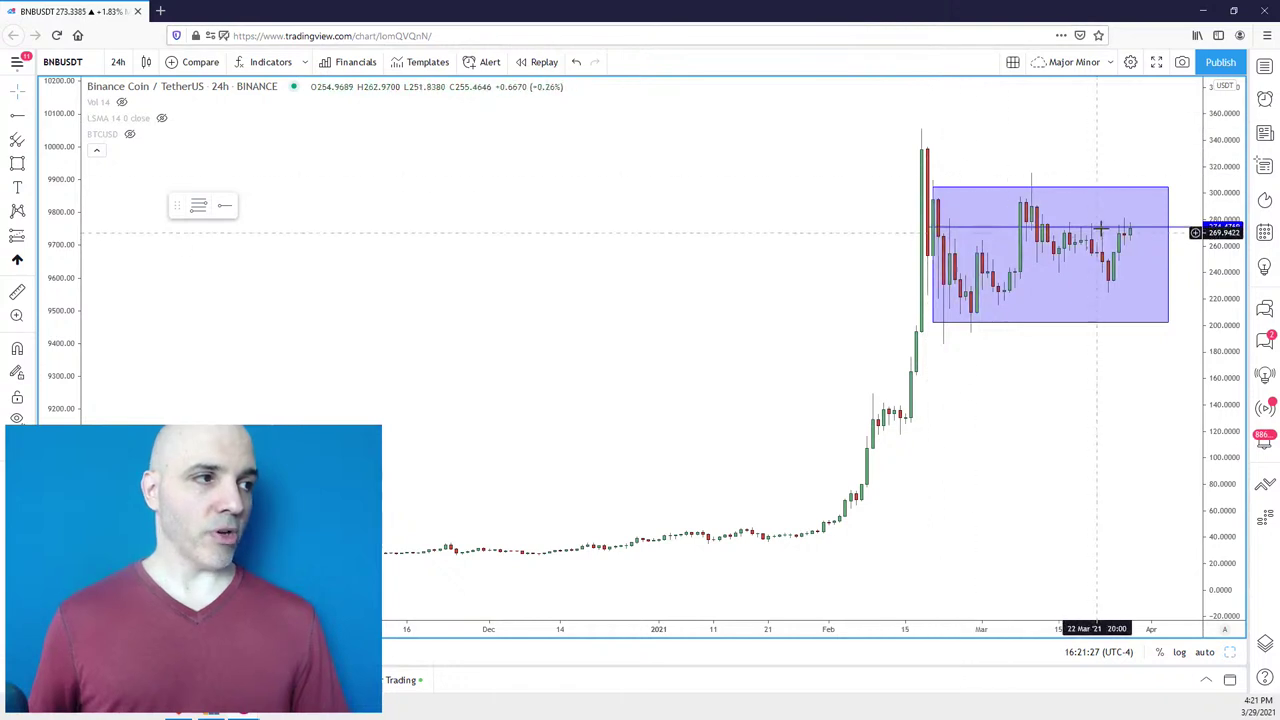
drag(1049, 322, 1060, 219)
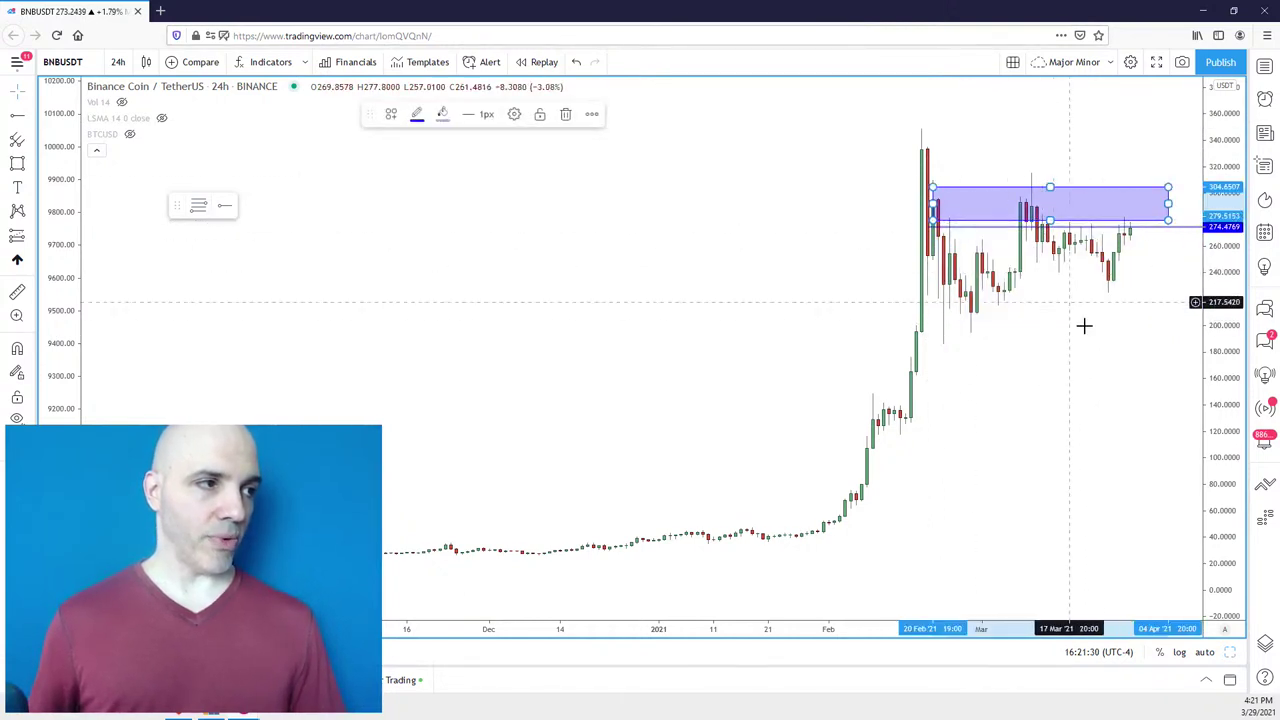
click(1158, 304)
drag(1158, 304, 1142, 304)
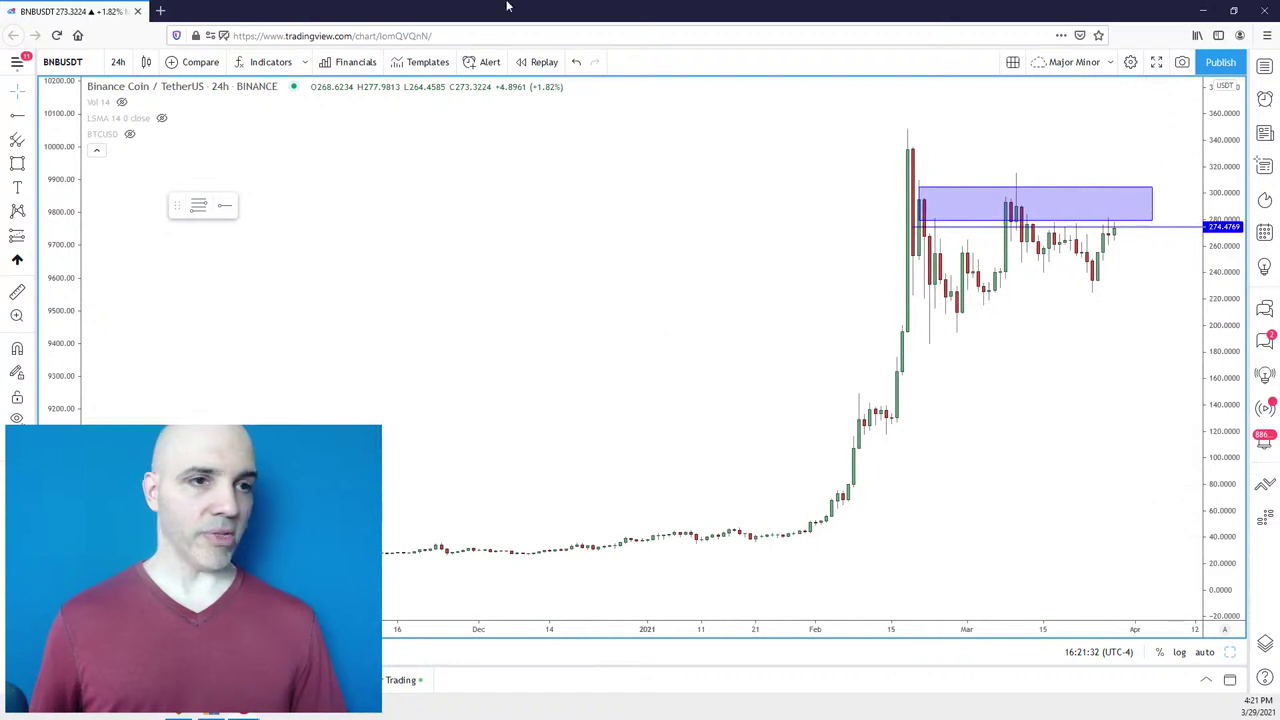
Place a horizontal ray at about 226.11 starting from 25 Feb '21, along the lows of the BNBUSDT range.
click(30, 115)
click(1134, 149)
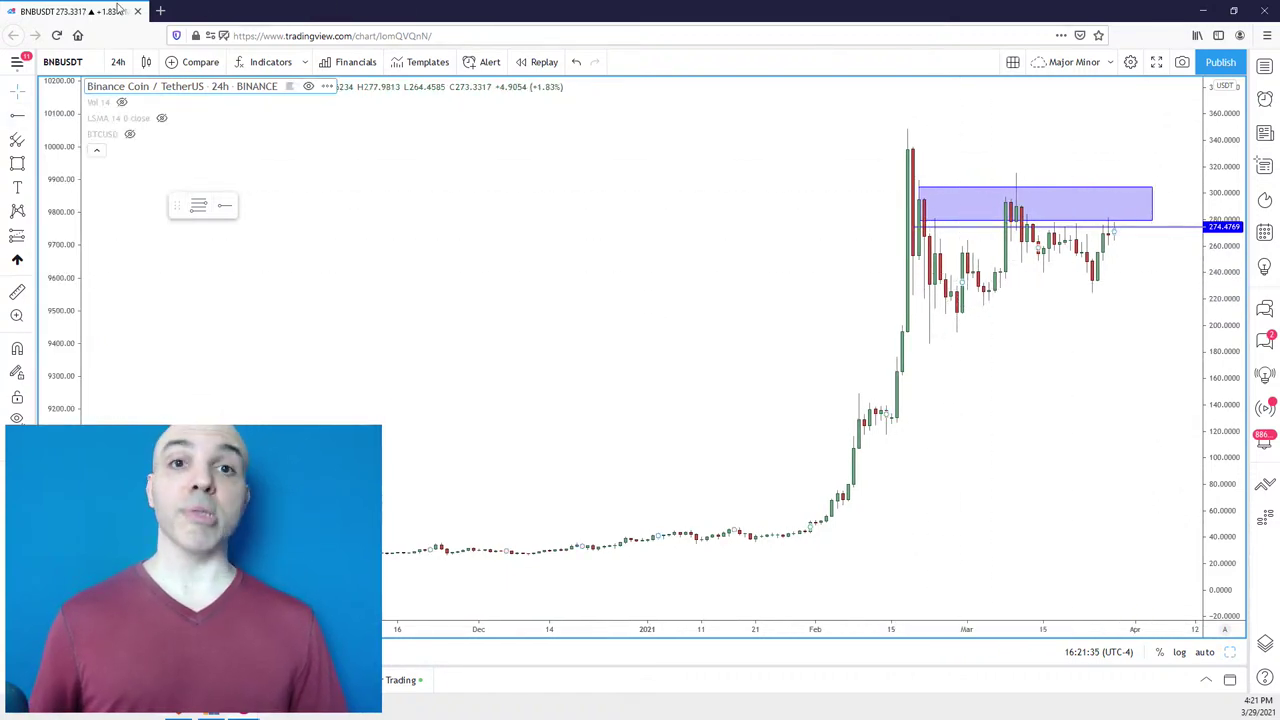
click(17, 160)
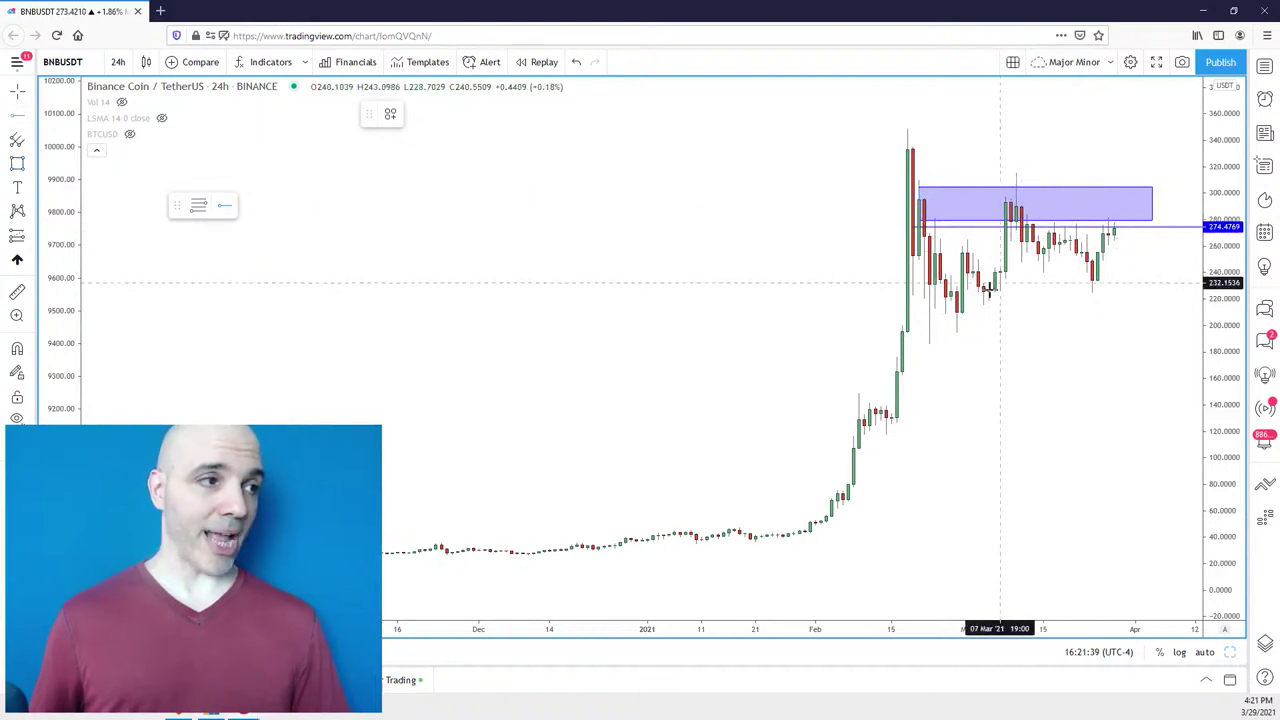
click(945, 290)
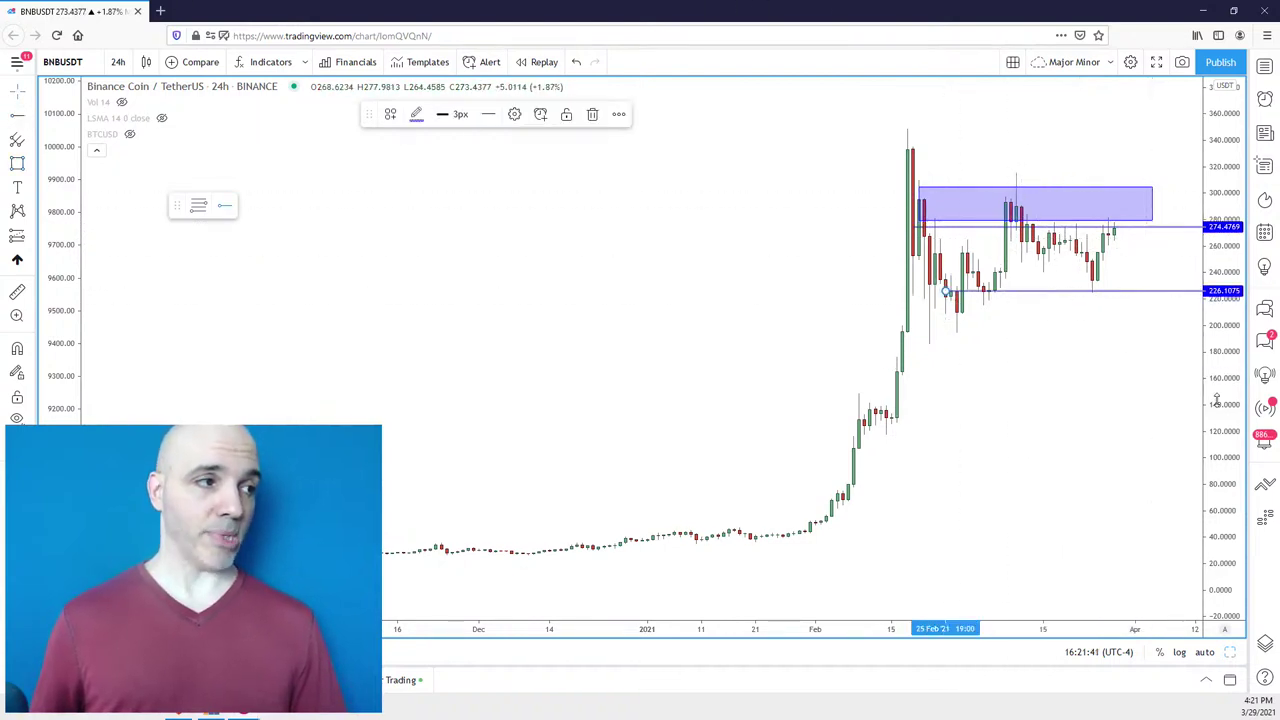
scroll(1216, 400, down, 1)
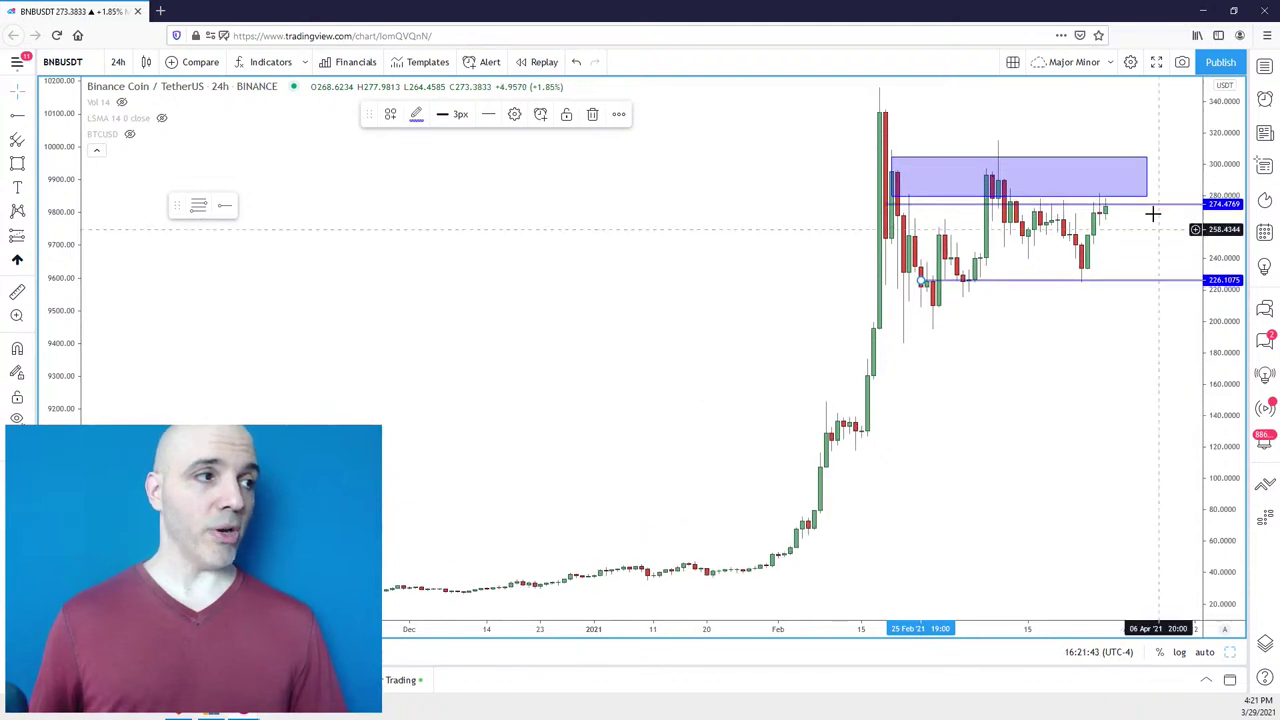
click(1136, 362)
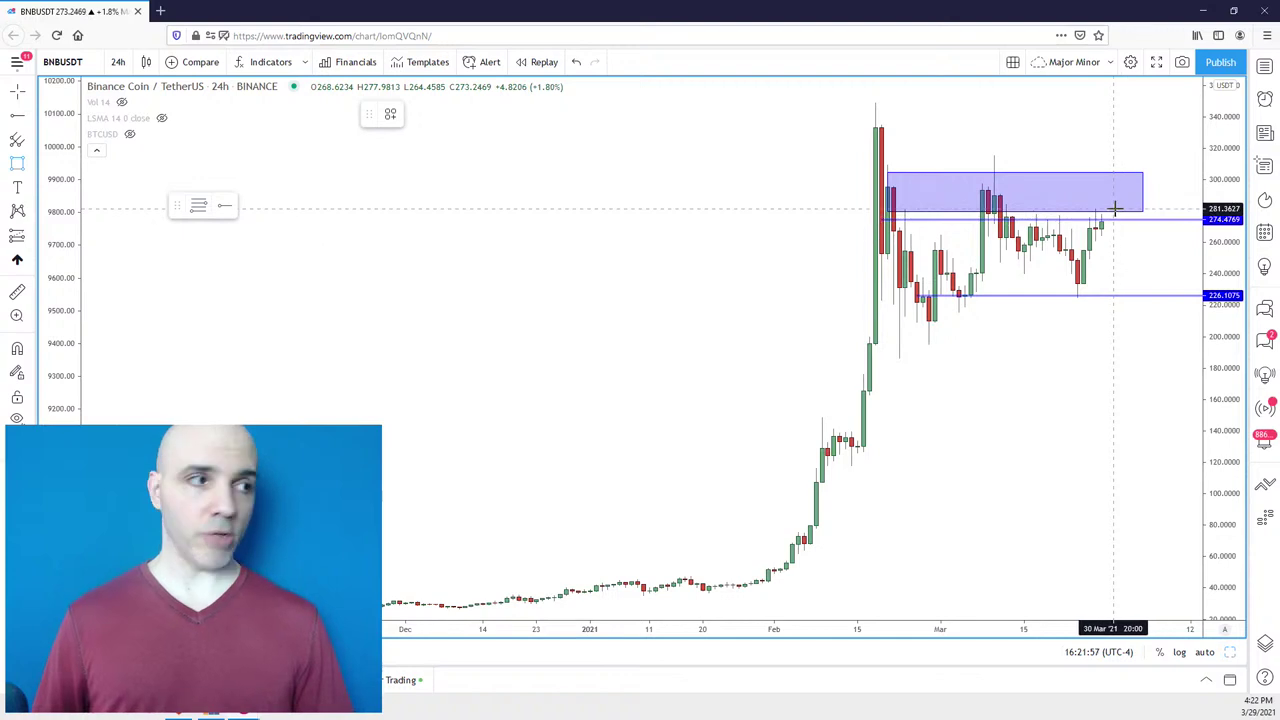
Draw a rectangle around the lower support zone from 28 Feb '21 into early April, spanning about 218.52 to 238.90.
drag(1172, 307, 935, 276)
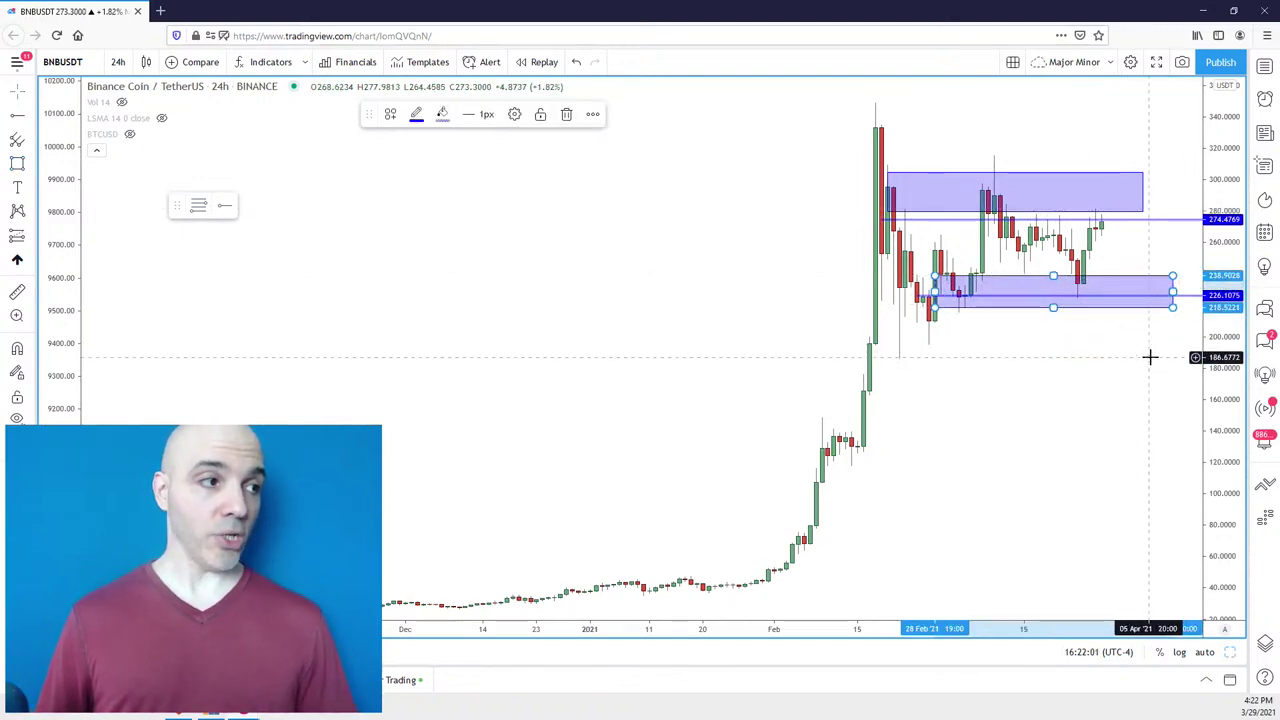
drag(1150, 357, 1125, 300)
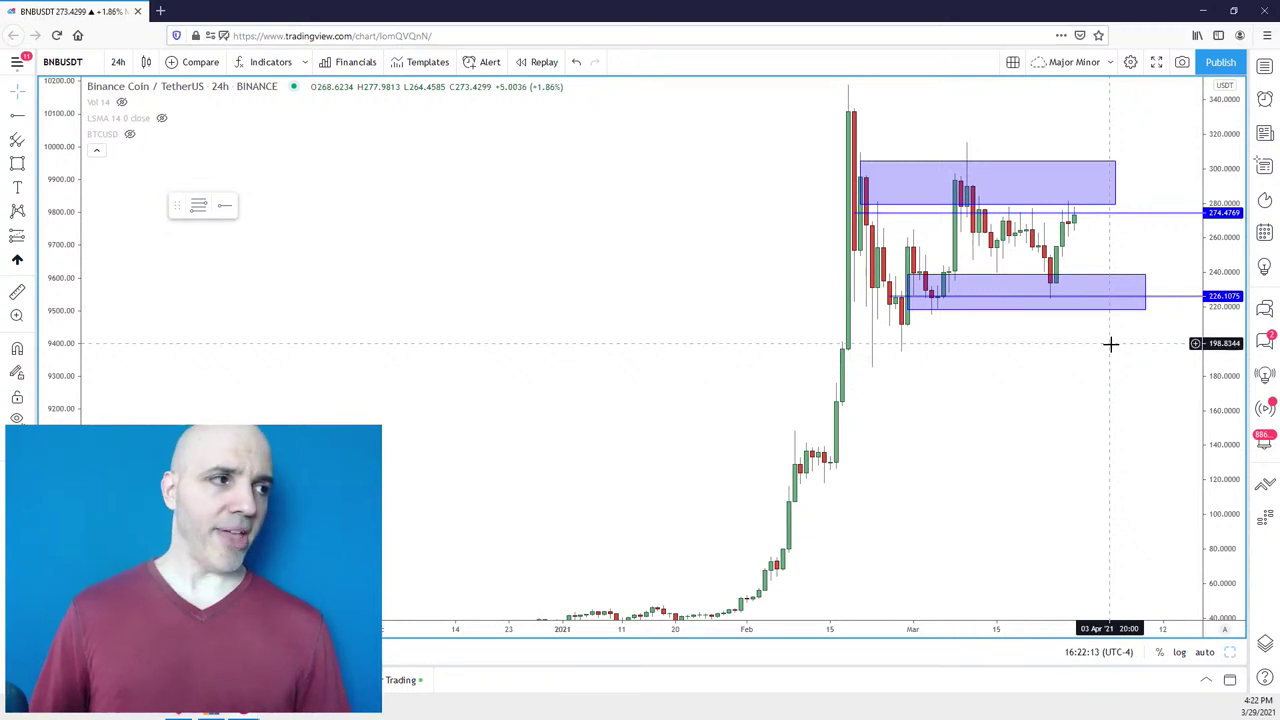
scroll(1090, 365, up, 3)
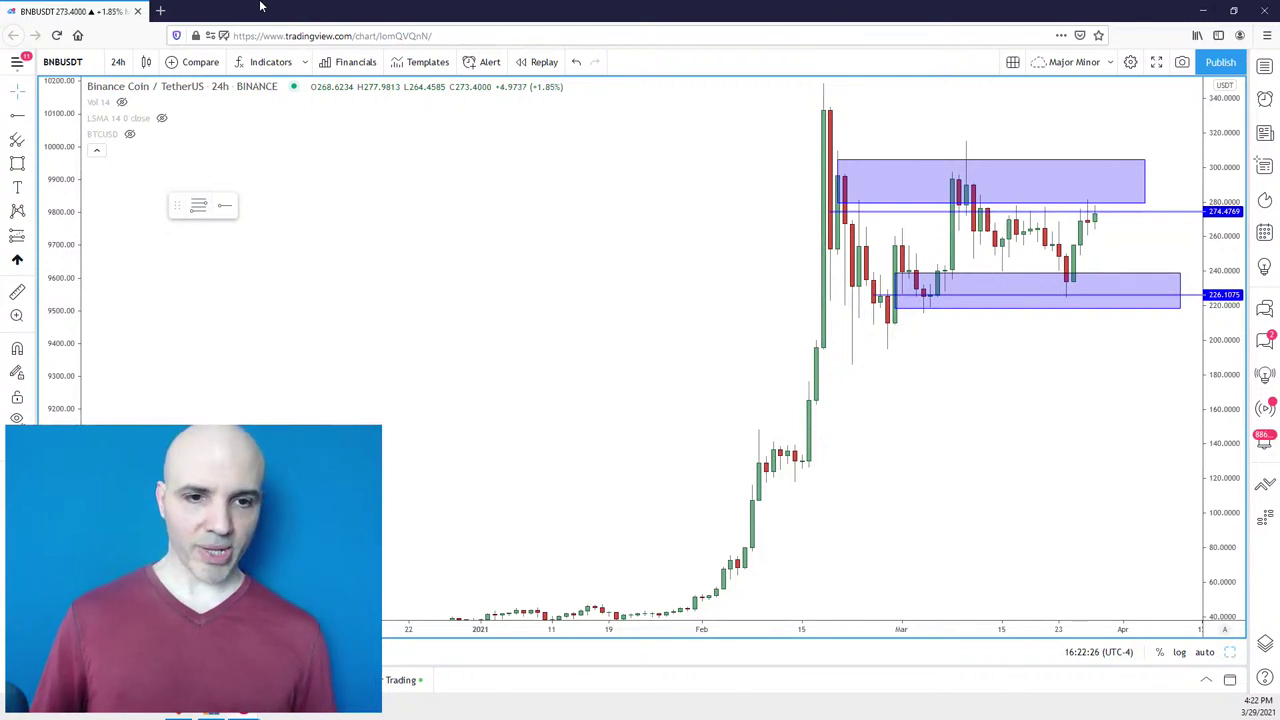
Switch the chart to the ADAUSDT symbol.
text(ADA)
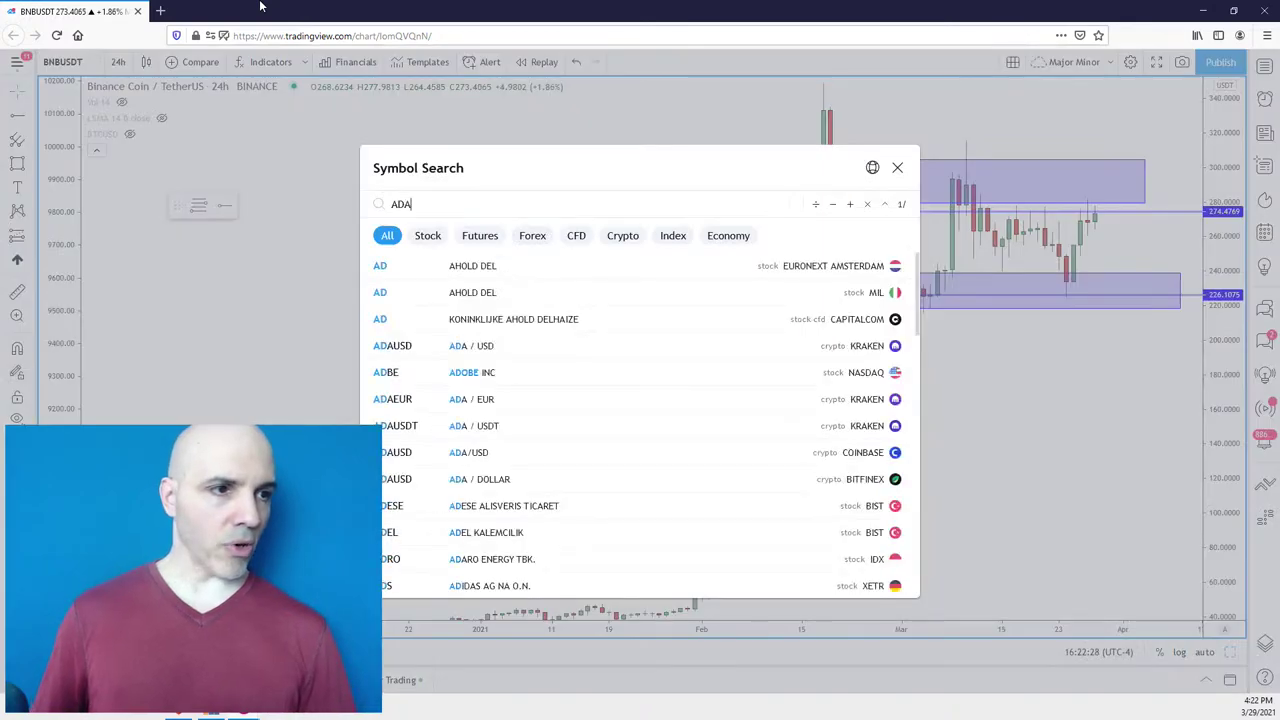
text(USD)
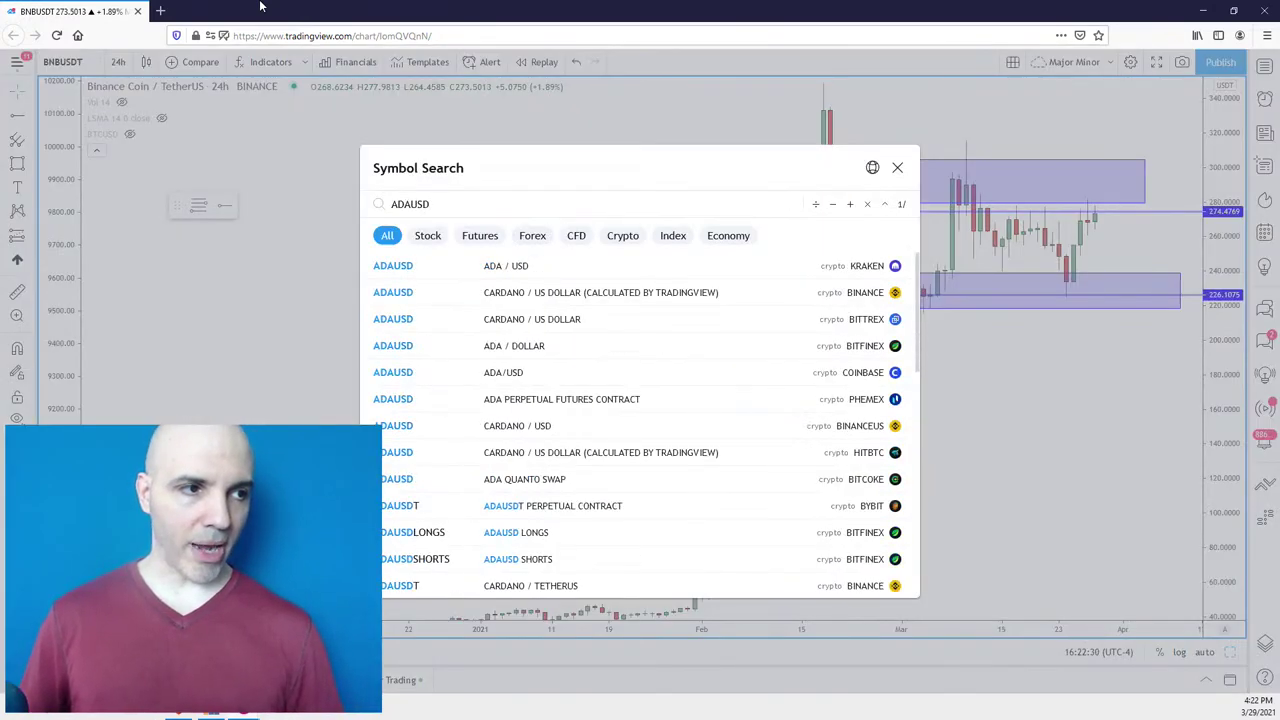
text(T)
key(Return)
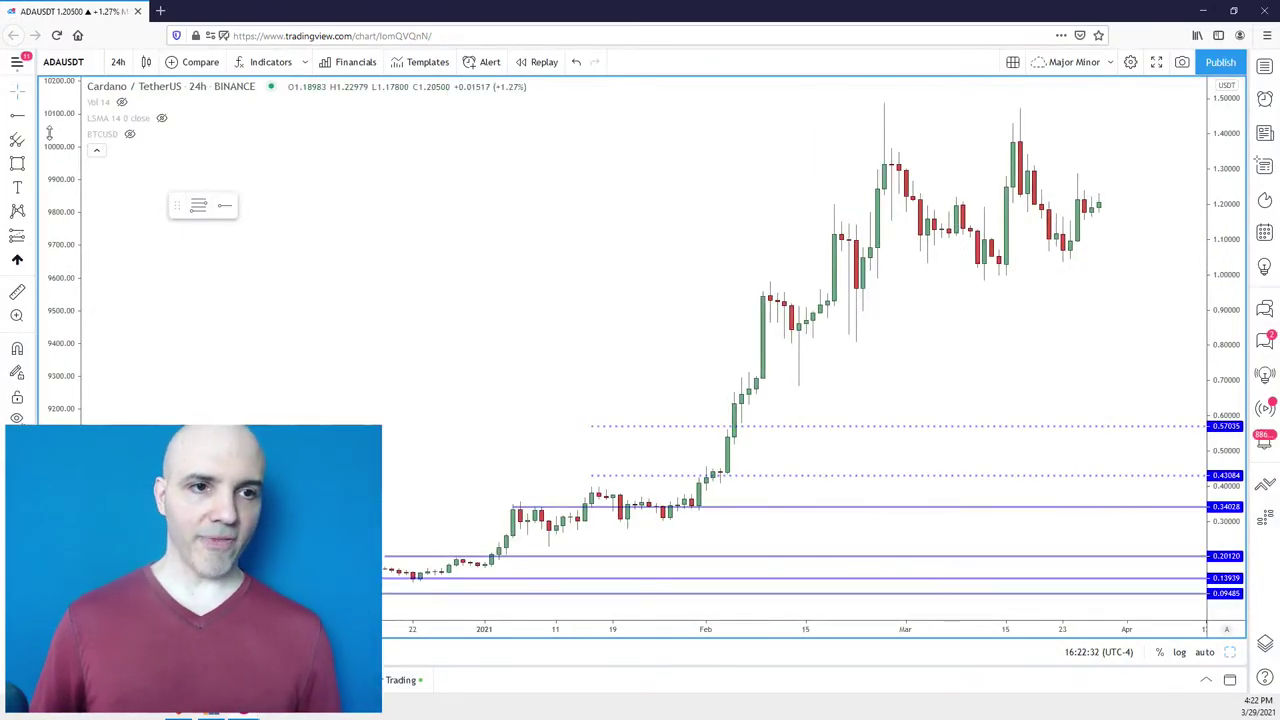
Draw a rectangle around ADAUSDT's sideways range from mid-February into early April, spanning about 0.98 to 1.45.
click(18, 163)
mouse_move(1178, 280)
mouse_down()
mouse_move(908, 191)
mouse_move(823, 115)
mouse_up()
scroll(1078, 260, down, 1)
scroll(1078, 260, down, 3)
click(1160, 333)
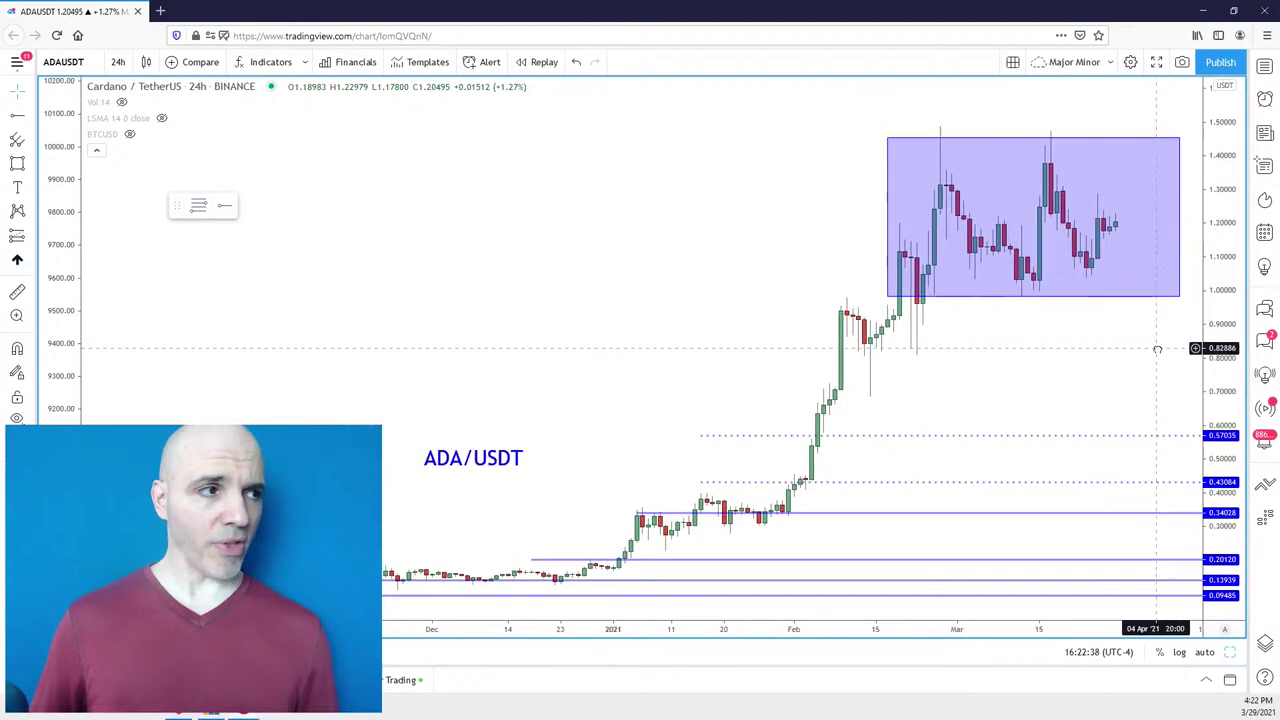
Place horizontal rays along the ADAUSDT range's lower edge at about 0.984 and upper edge at about 1.454.
scroll(1190, 335, up, 3)
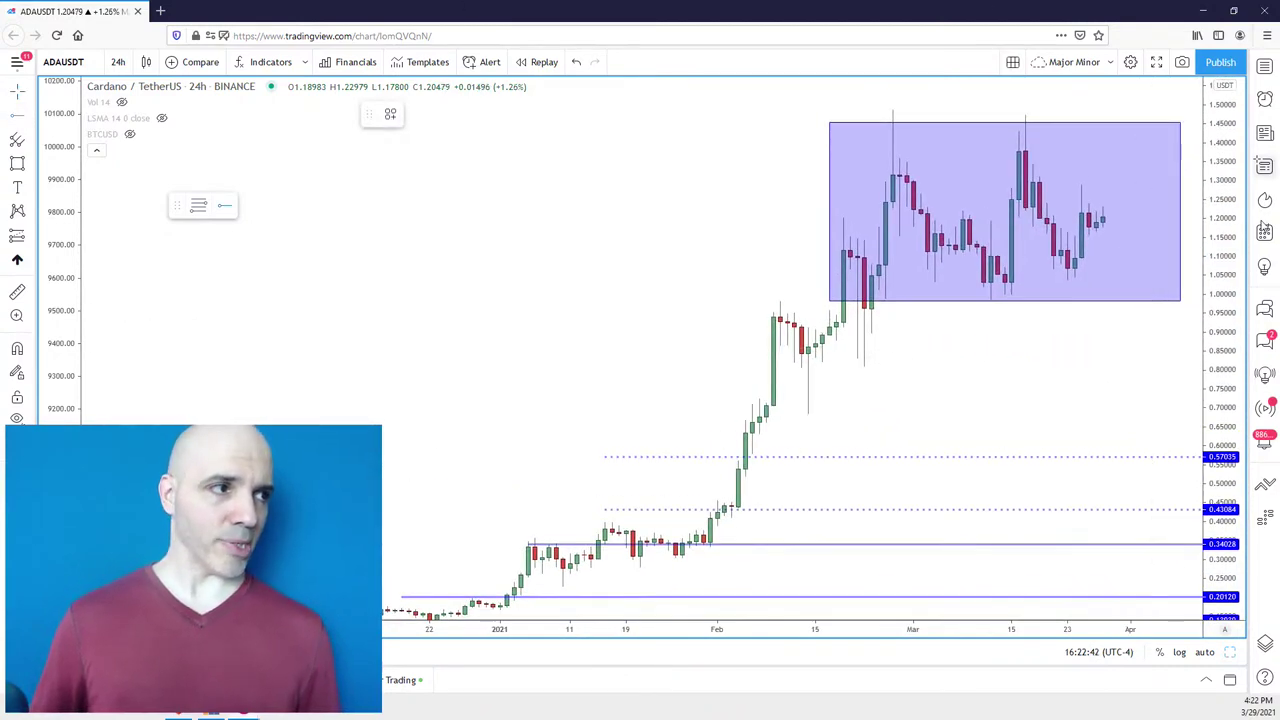
click(849, 299)
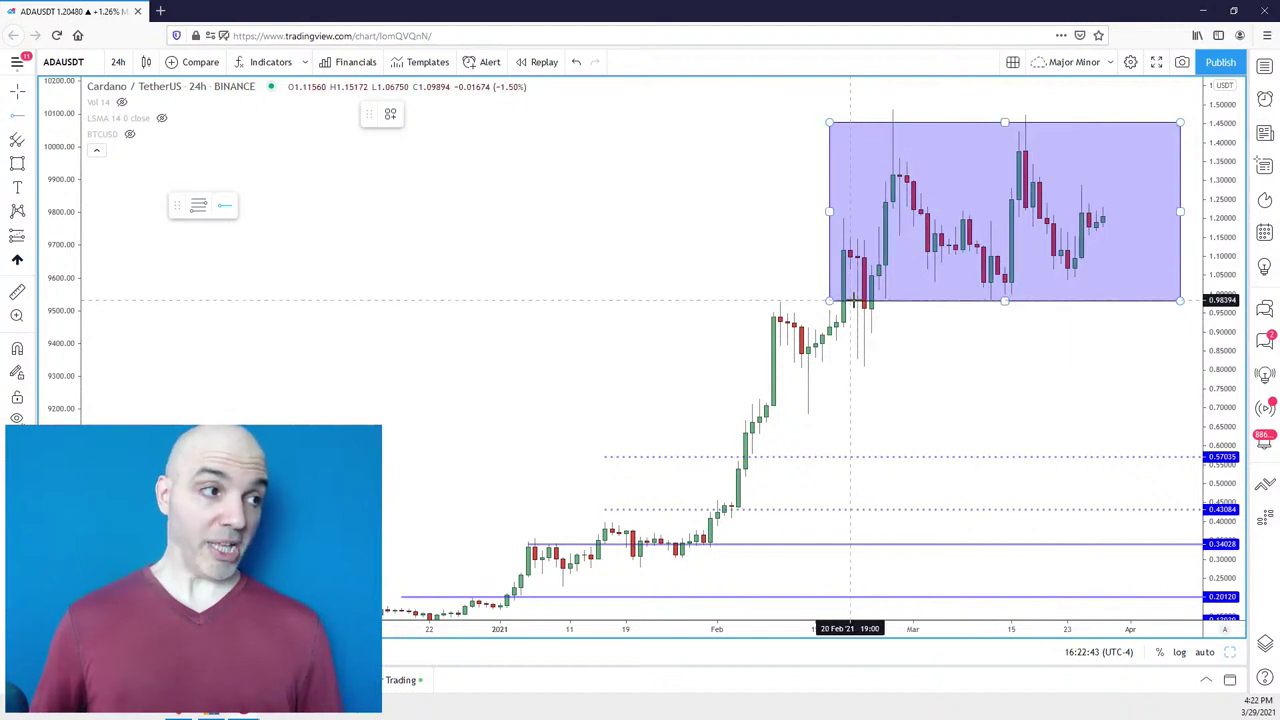
click(1140, 387)
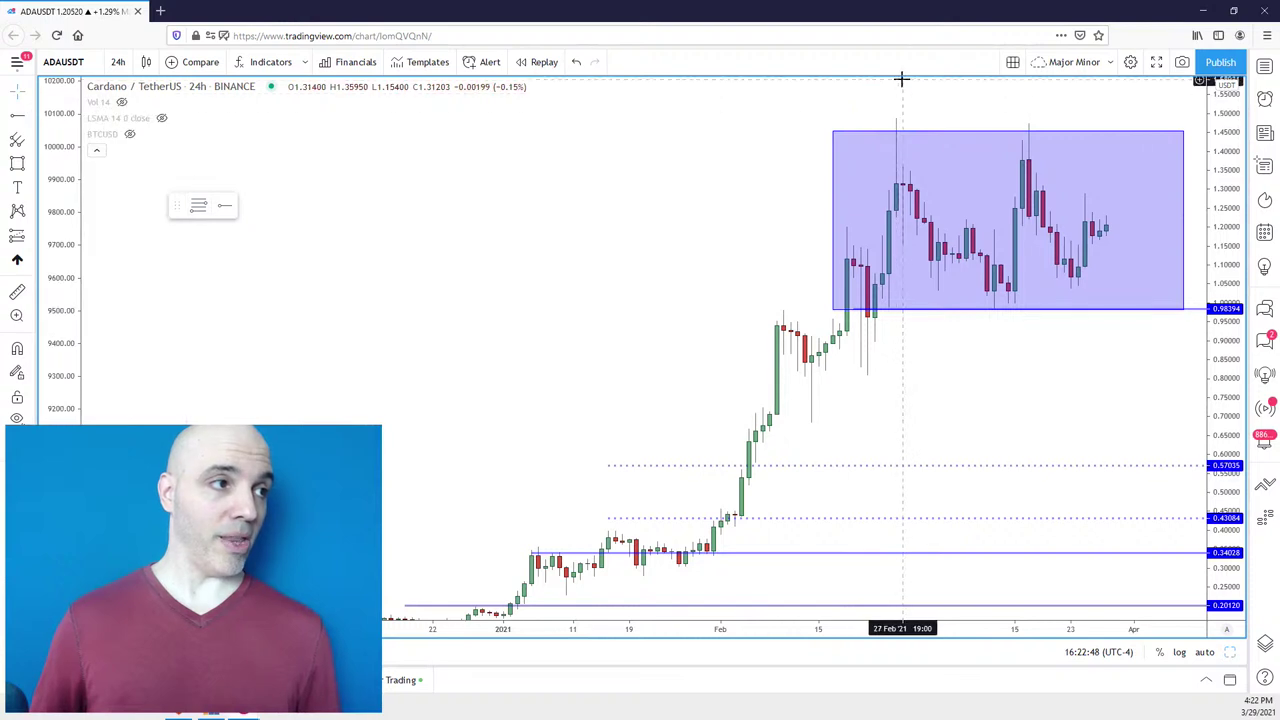
click(17, 113)
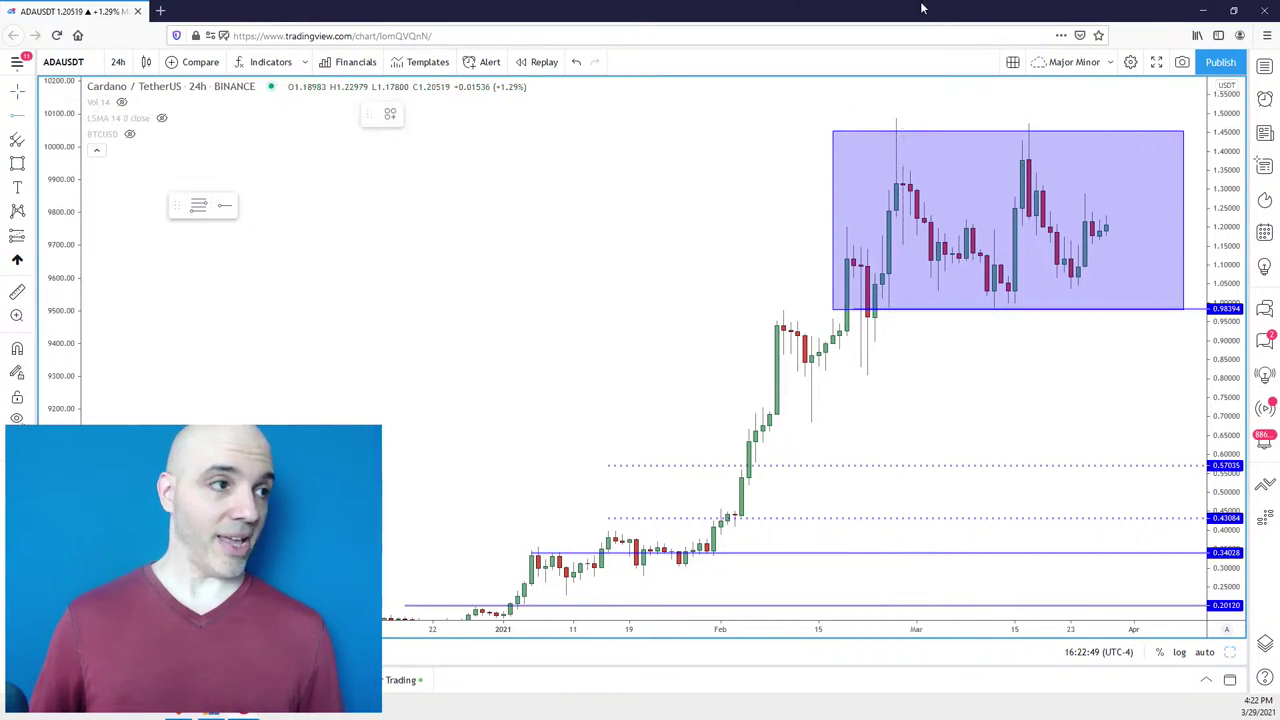
click(875, 131)
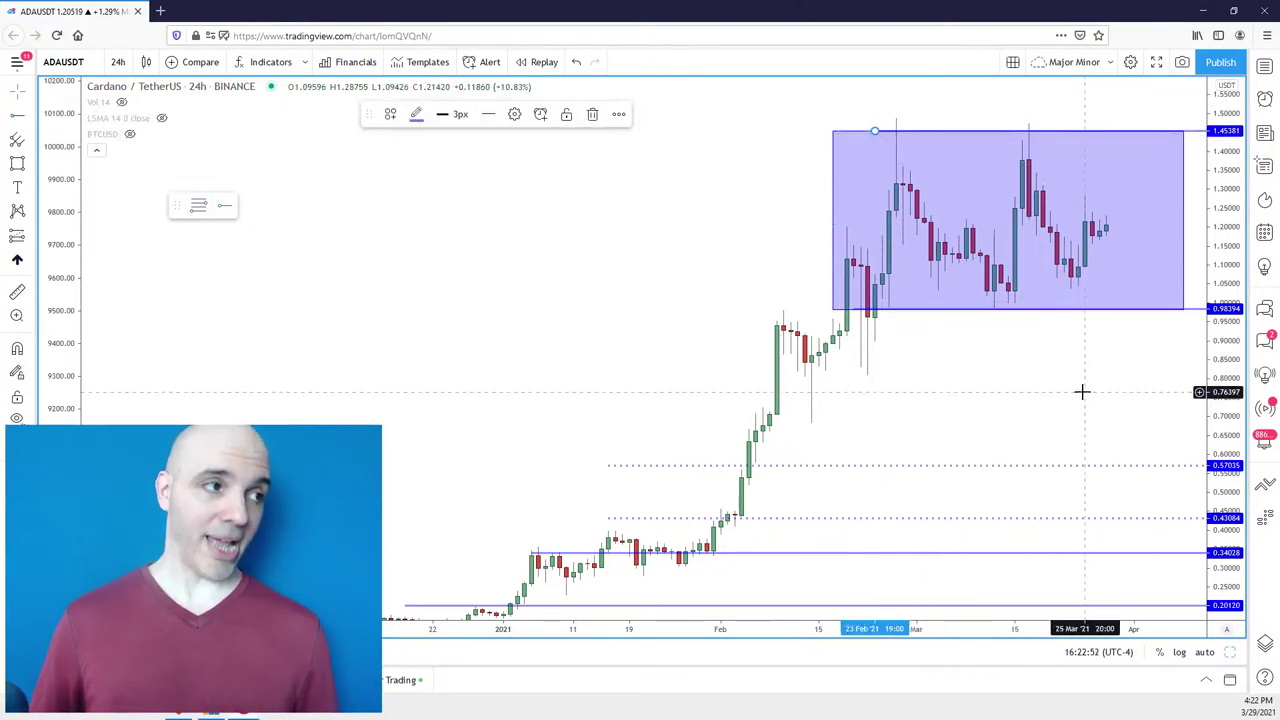
scroll(1117, 389, up, 2)
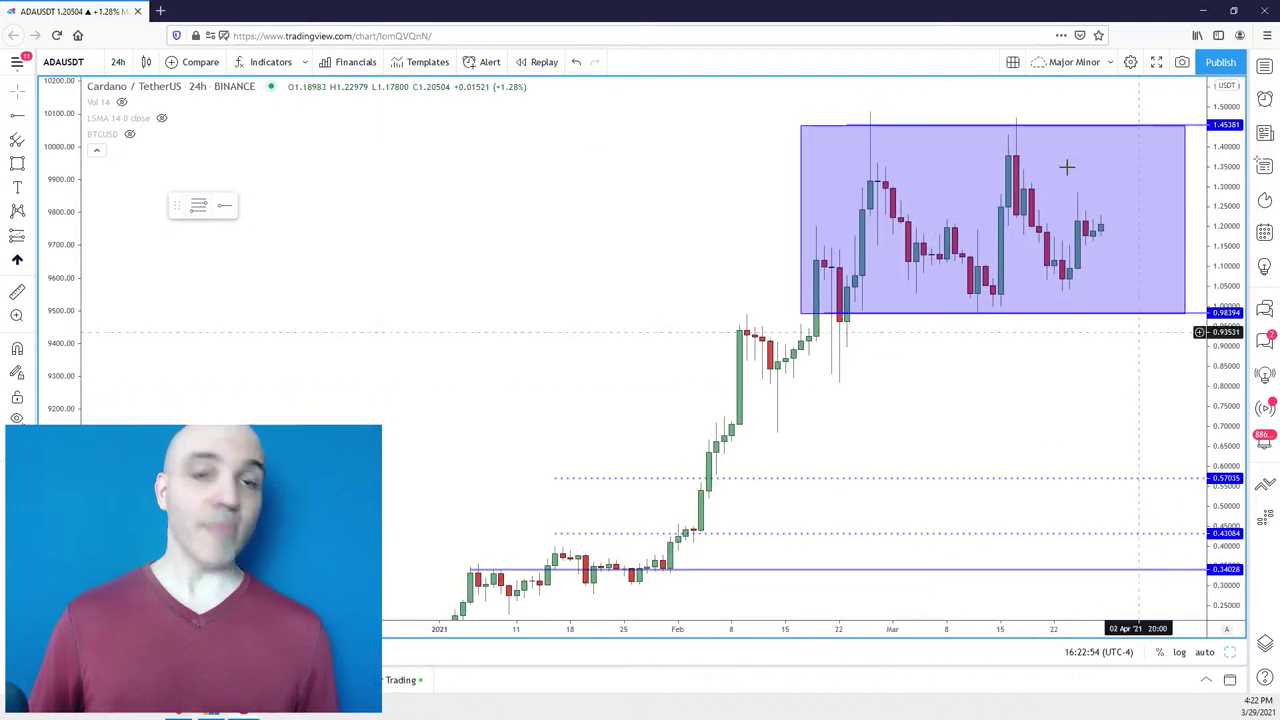
Place a horizontal ray through the middle of the range at about 1.221, starting from 18 Feb '21.
click(17, 113)
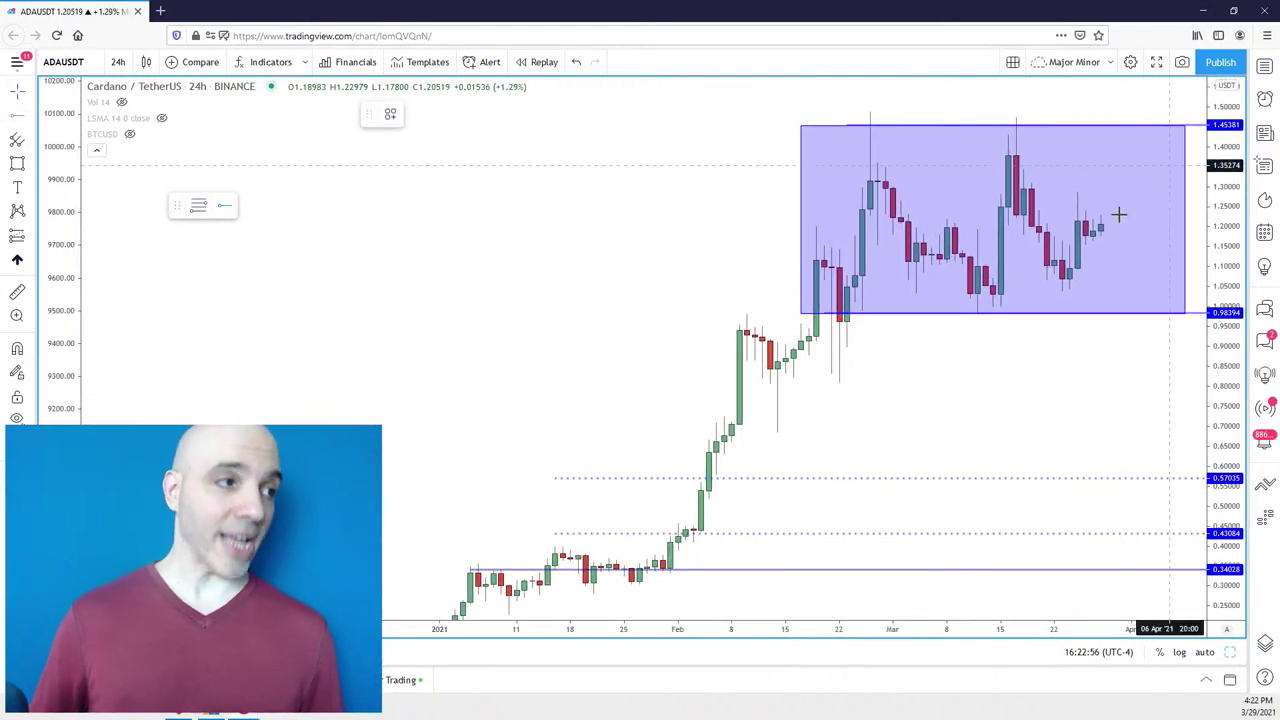
click(806, 218)
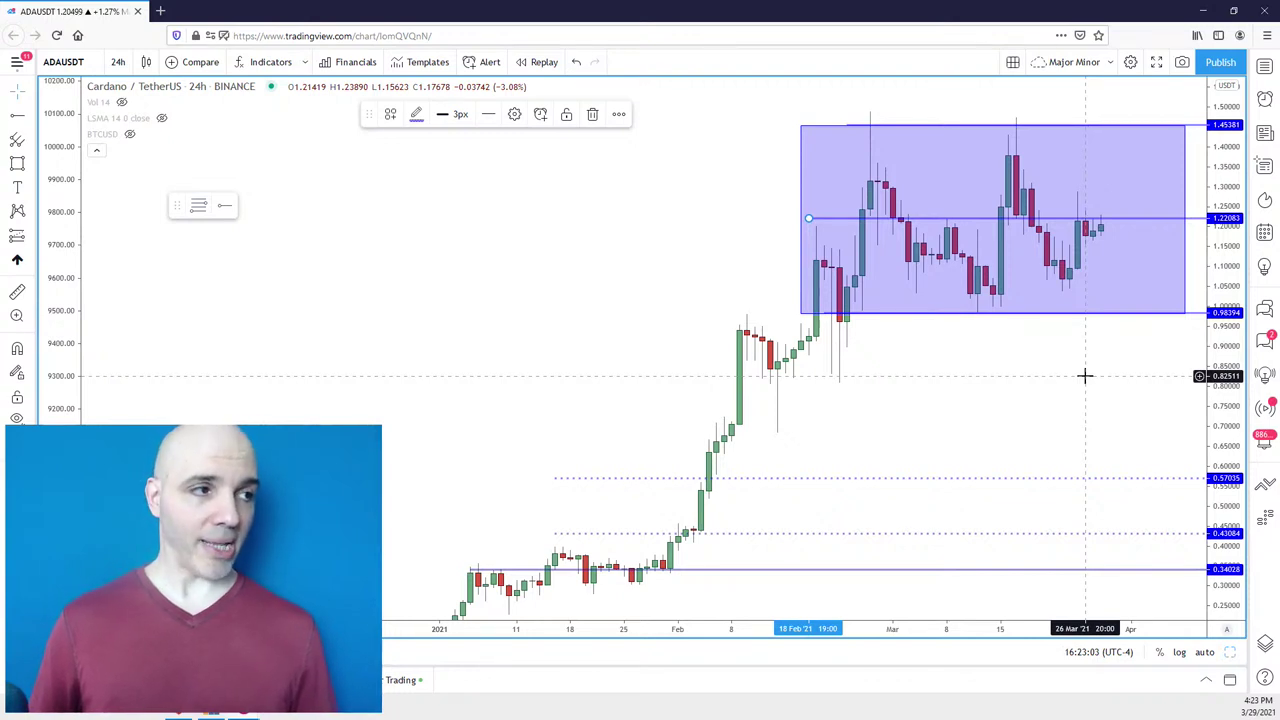
scroll(1085, 376, down, 1)
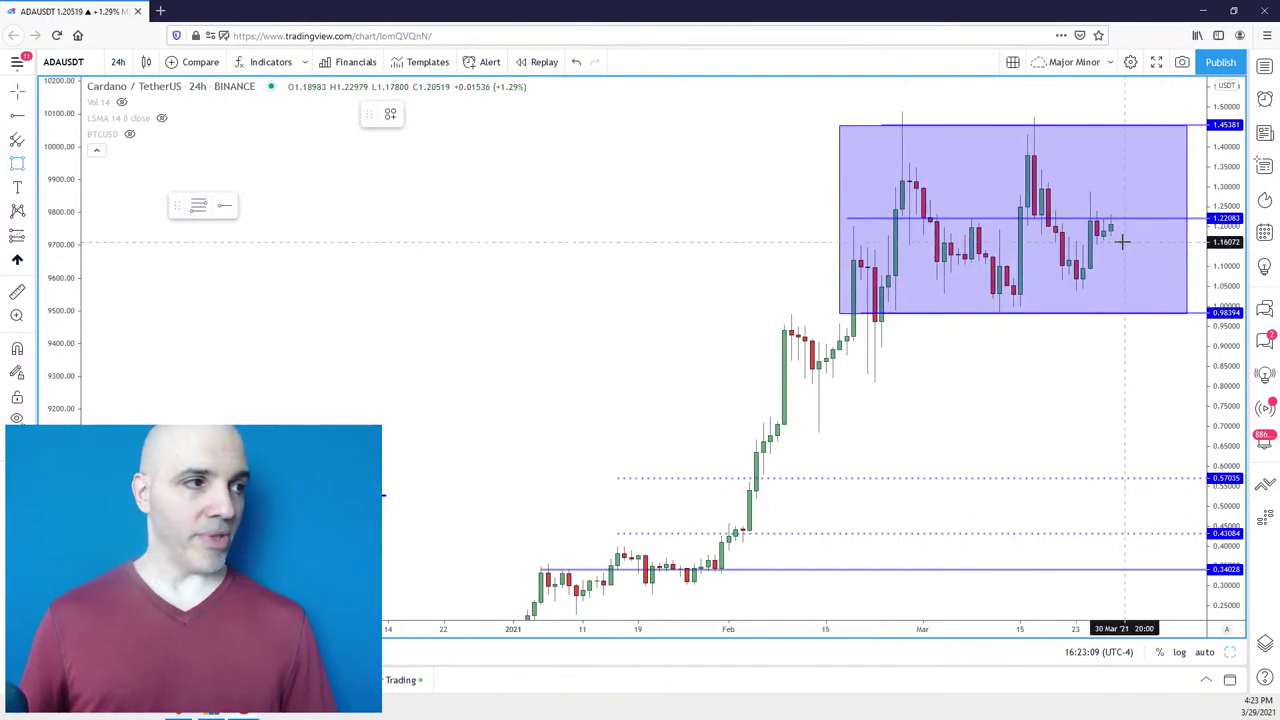
Draw a small rectangle around the latest candles from 23 Mar '21, spanning about 1.161 to 1.269.
drag(1075, 199, 1125, 242)
scroll(1143, 369, down, 1)
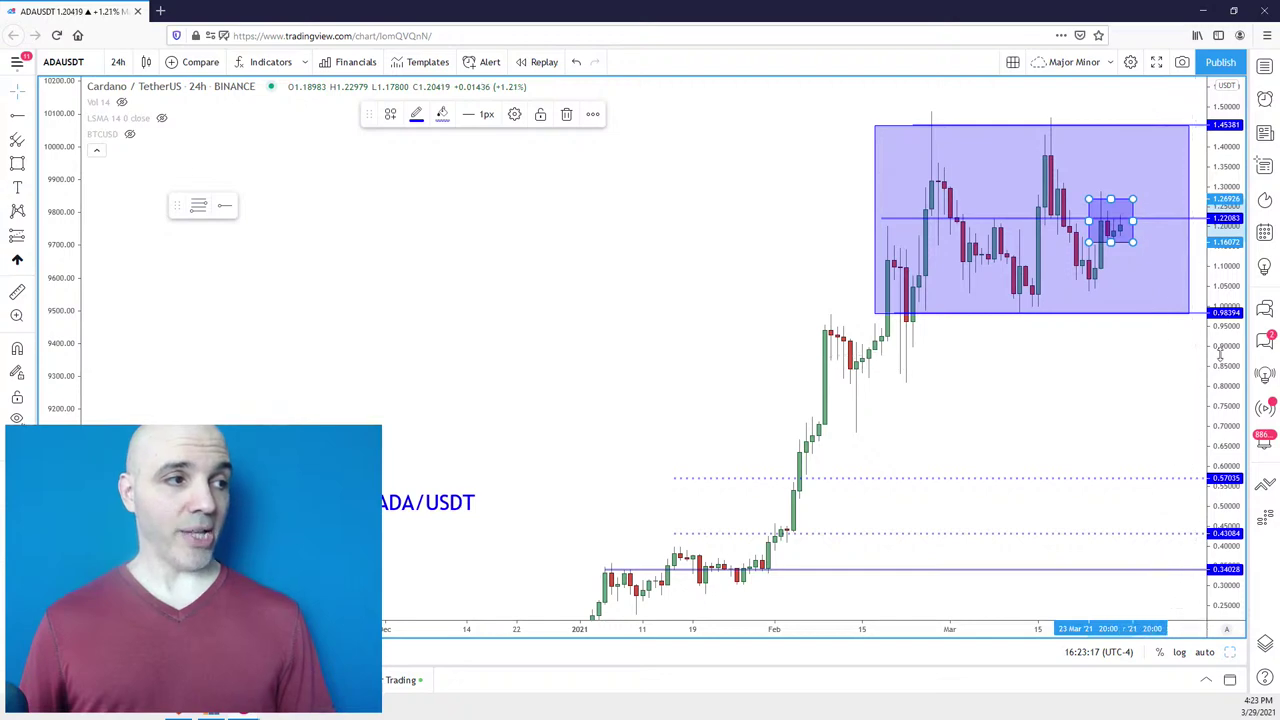
drag(1163, 374, 1101, 390)
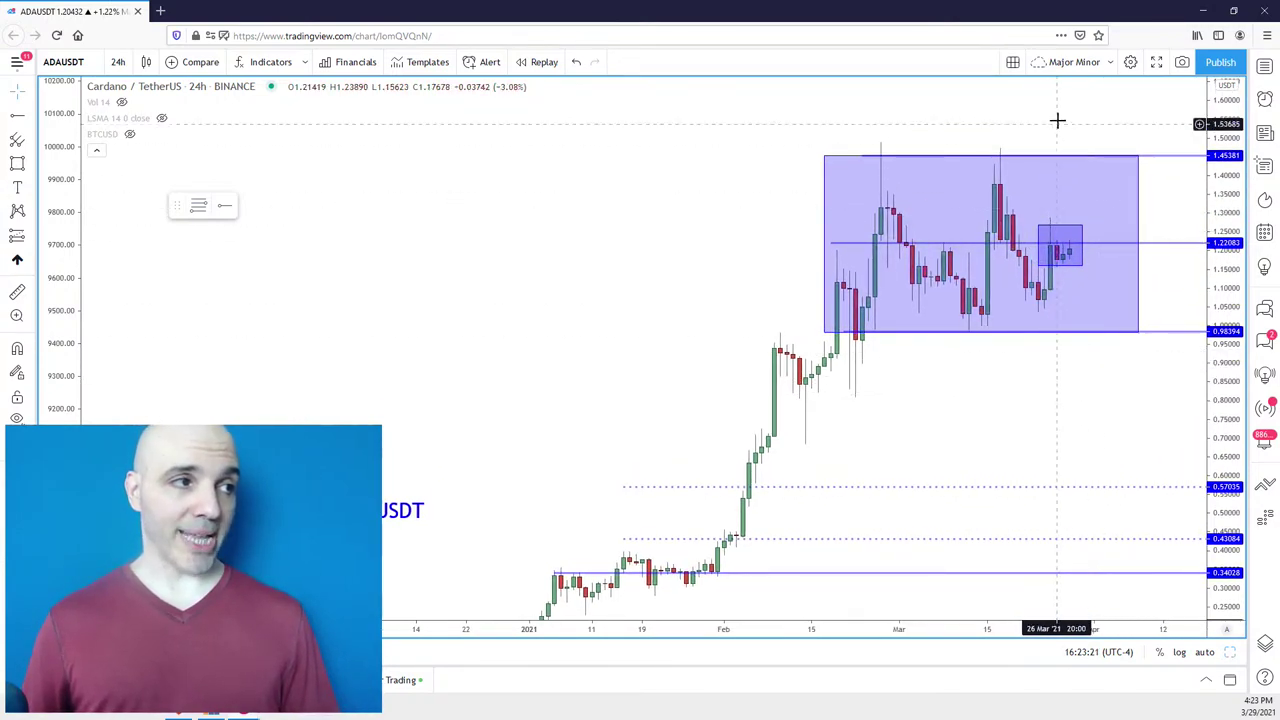
Reshape the small rectangle to cover the range's upper zone from 21 Mar to 13 Apr '21, spanning about 1.368 to 1.459.
click(1062, 245)
drag(1060, 225, 1060, 155)
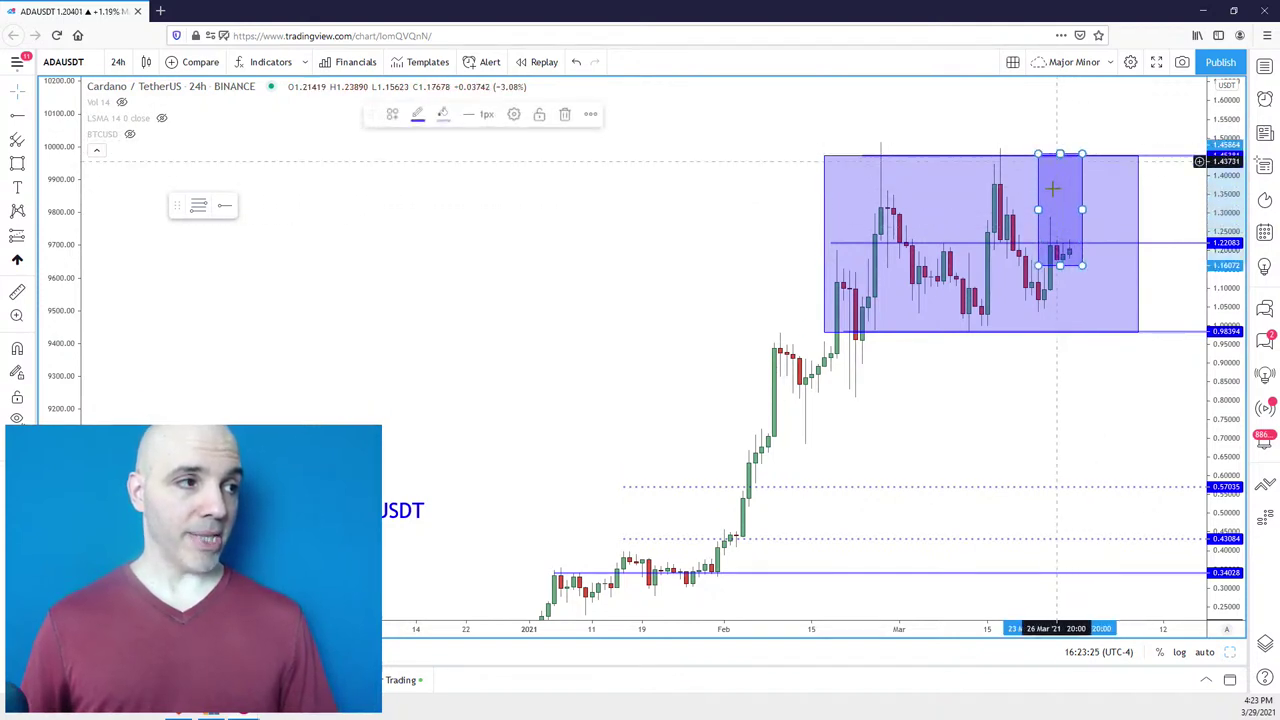
drag(1038, 216, 1027, 207)
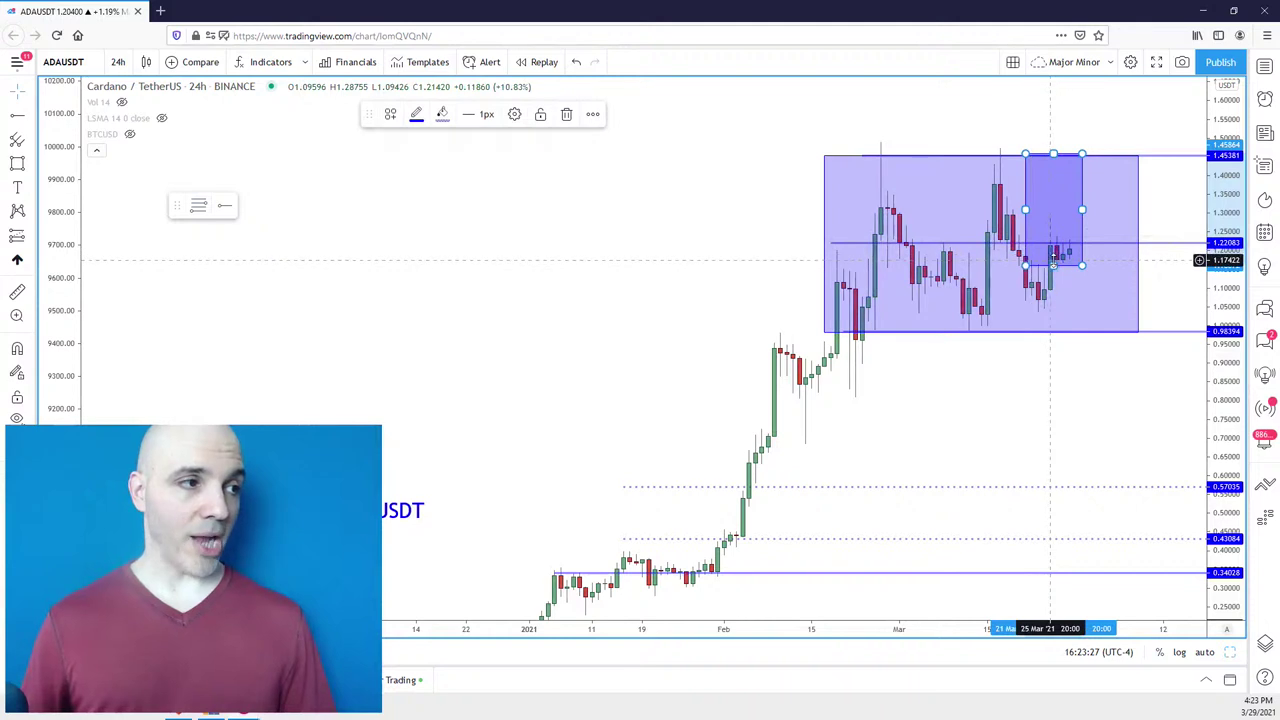
mouse_move(1053, 266)
mouse_down()
mouse_move(1055, 188)
mouse_move(1137, 180)
mouse_move(1154, 223)
mouse_up()
scroll(1141, 356, down, 1)
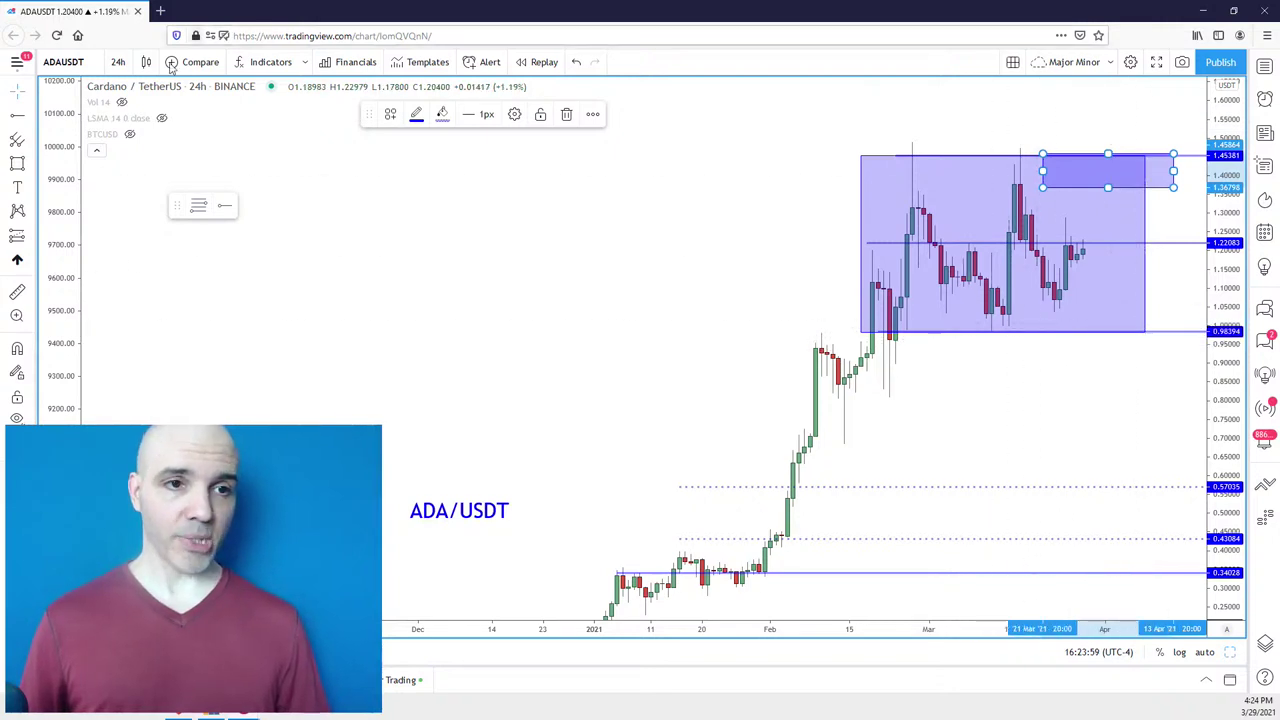
Draw a rectangle over the range's lower support zone from 26 Feb '21 to about 11 Apr '21, spanning about 0.952 to 1.096.
click(17, 163)
drag(1139, 343, 912, 289)
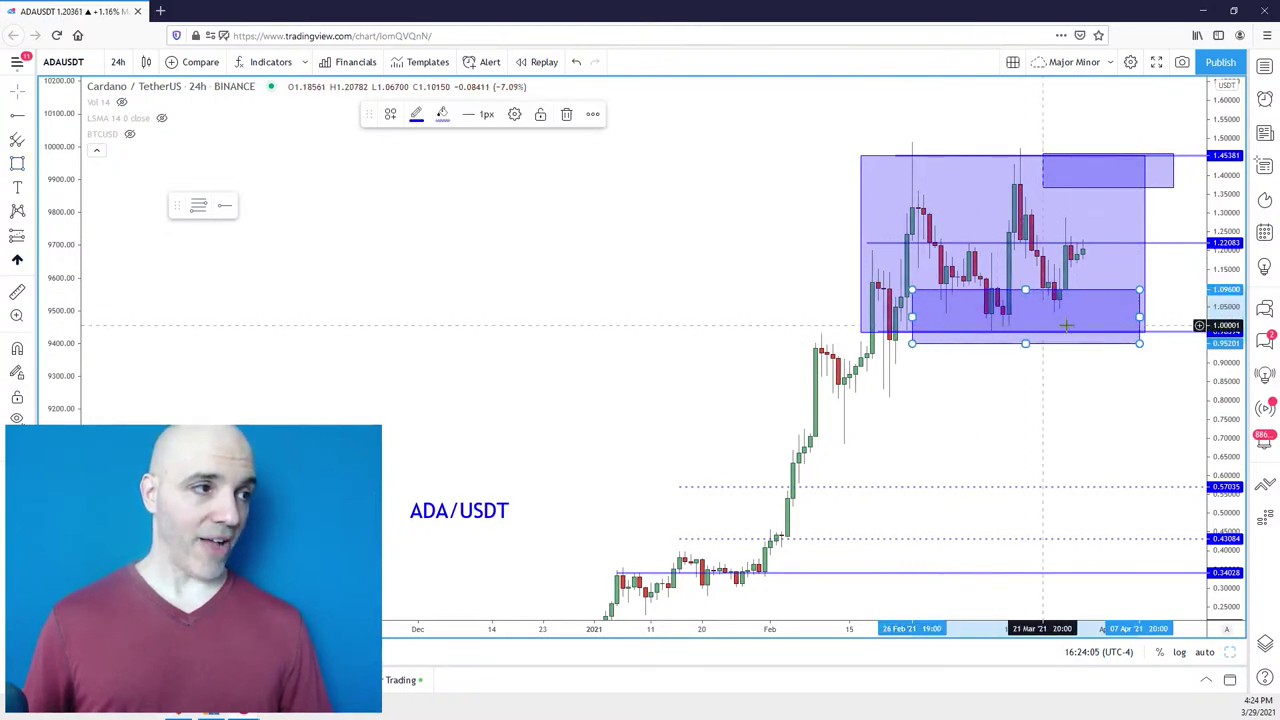
drag(1139, 317, 1169, 316)
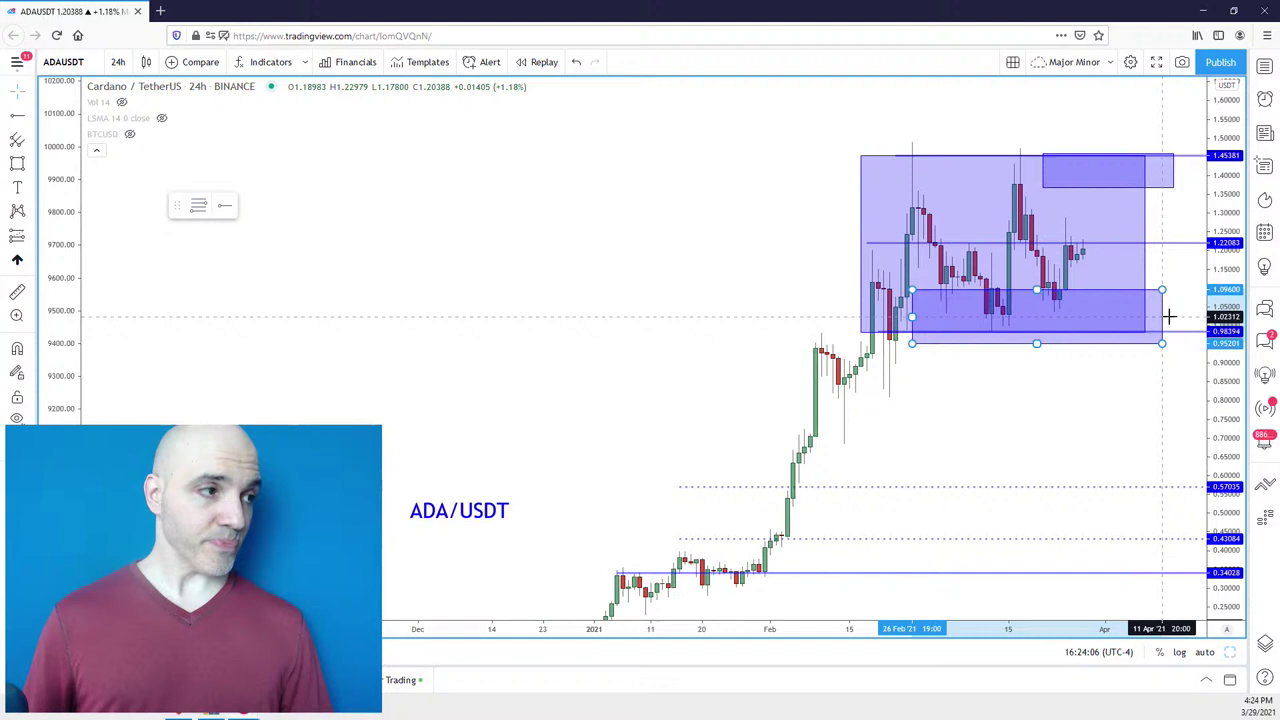
click(1129, 397)
scroll(1129, 397, down, 2)
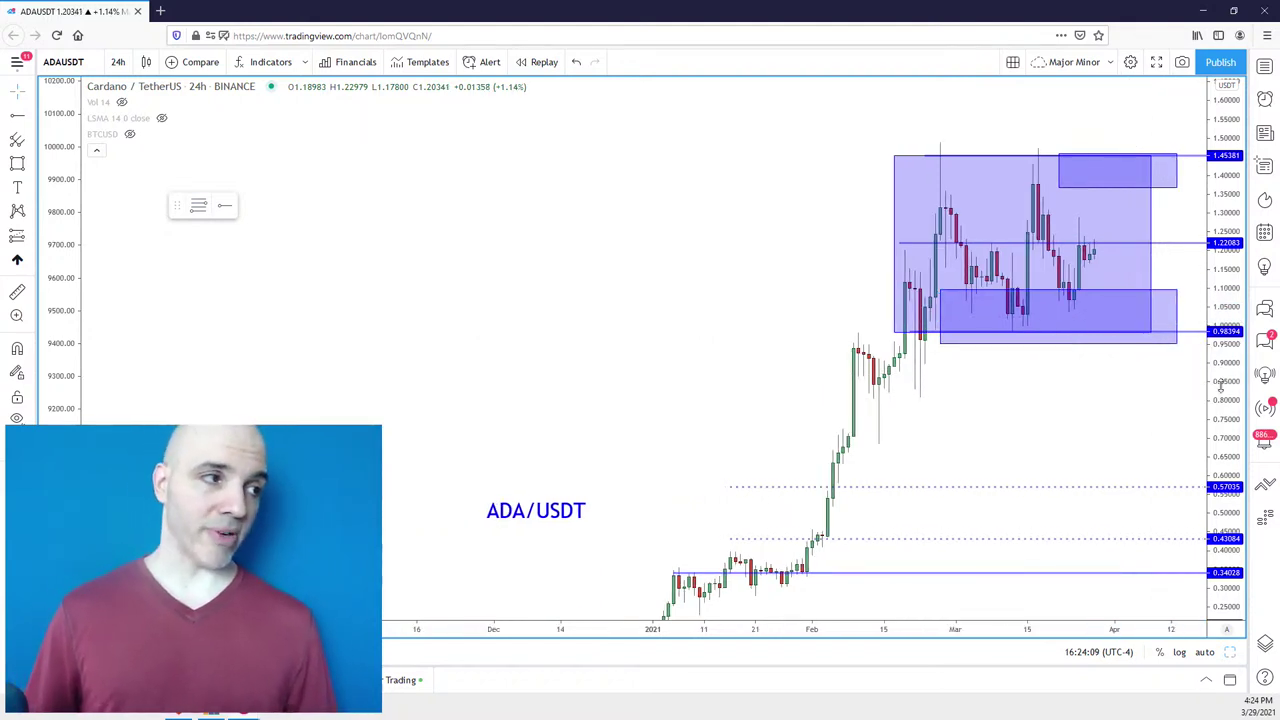
drag(1128, 380, 1108, 376)
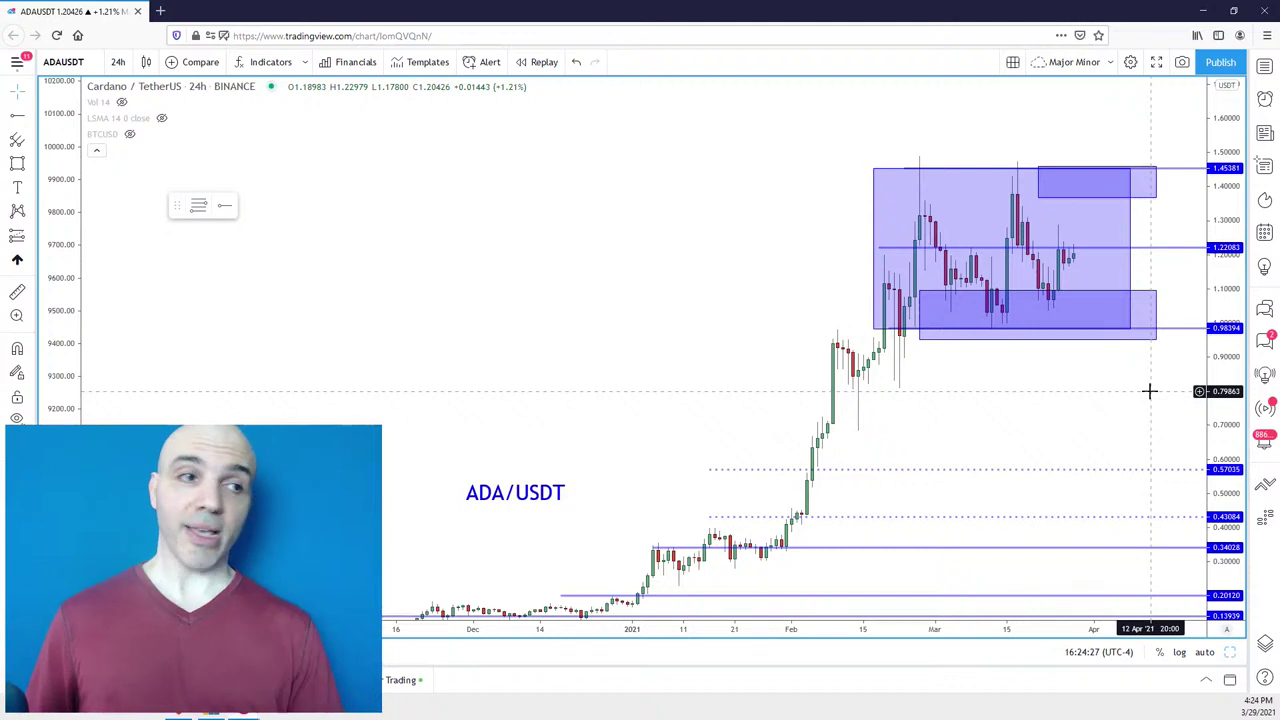
scroll(1149, 391, up, 2)
scroll(1143, 396, up, 2)
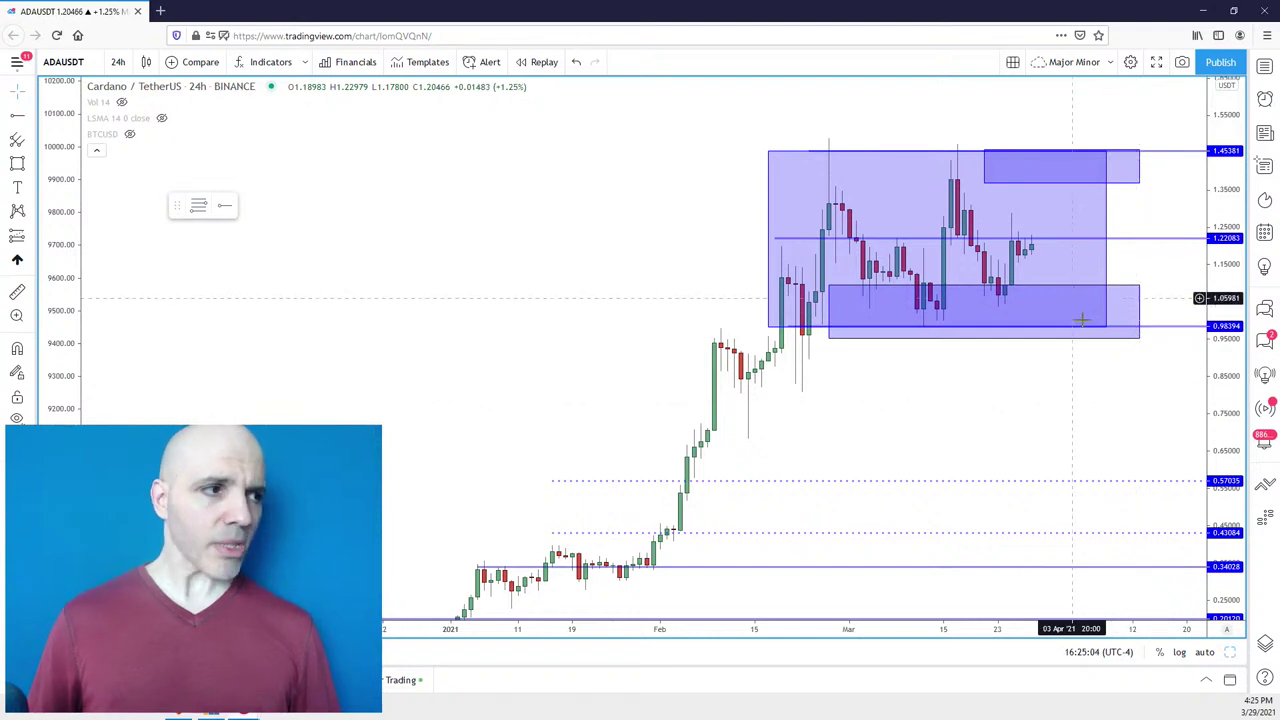
scroll(1086, 328, down, 1)
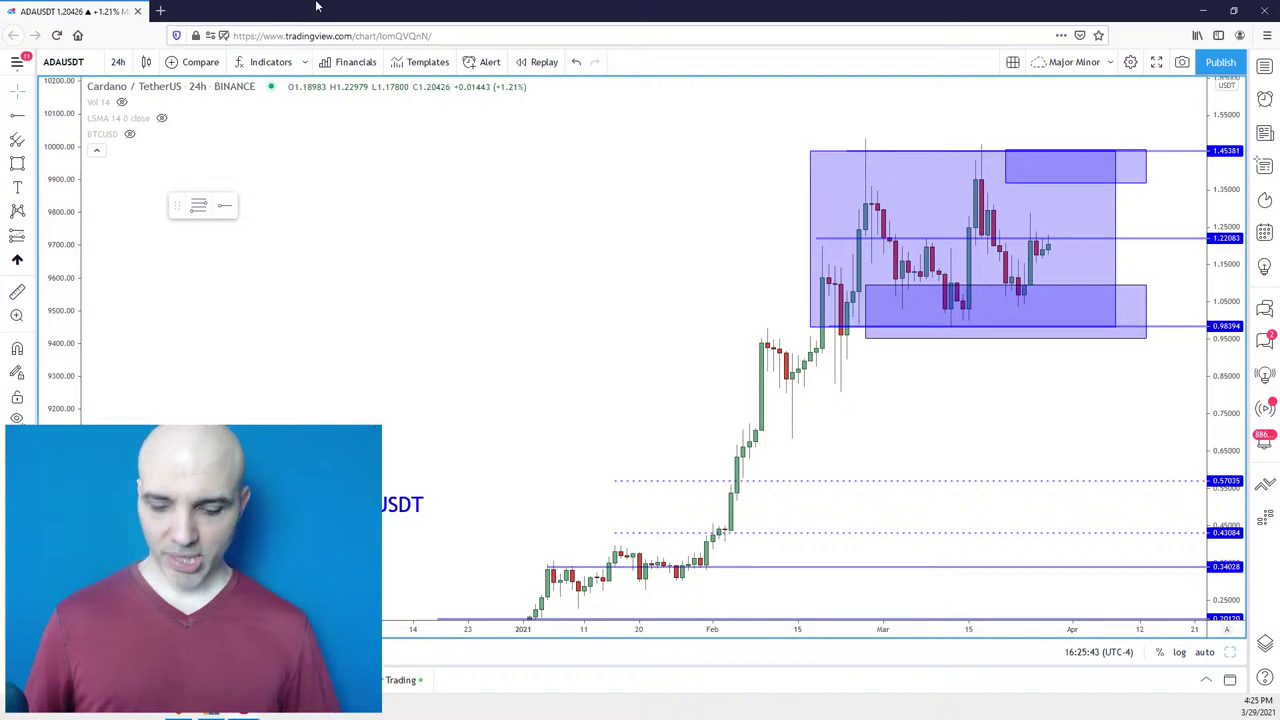
Load the KSMUSDT chart and draw a rectangle around the latest candles from 17 Mar to 6 Apr '21, spanning about 494 to 578.
text(KSMUSDT)
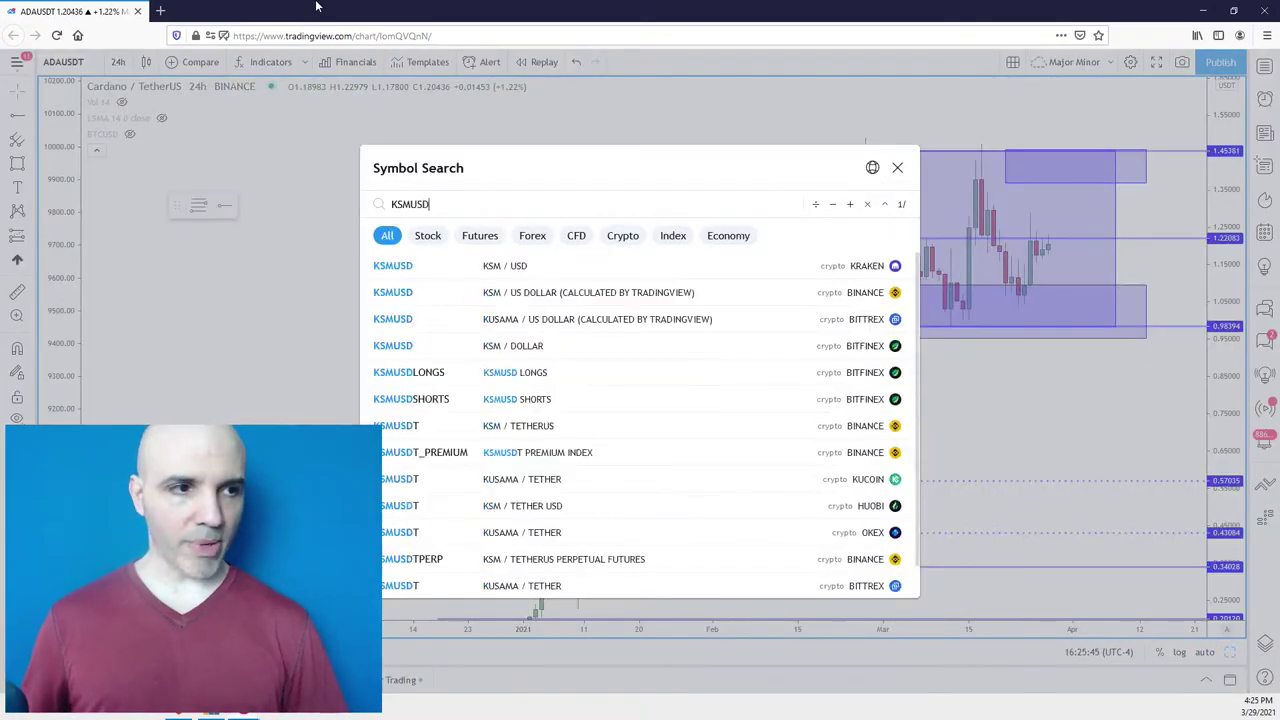
key(Return)
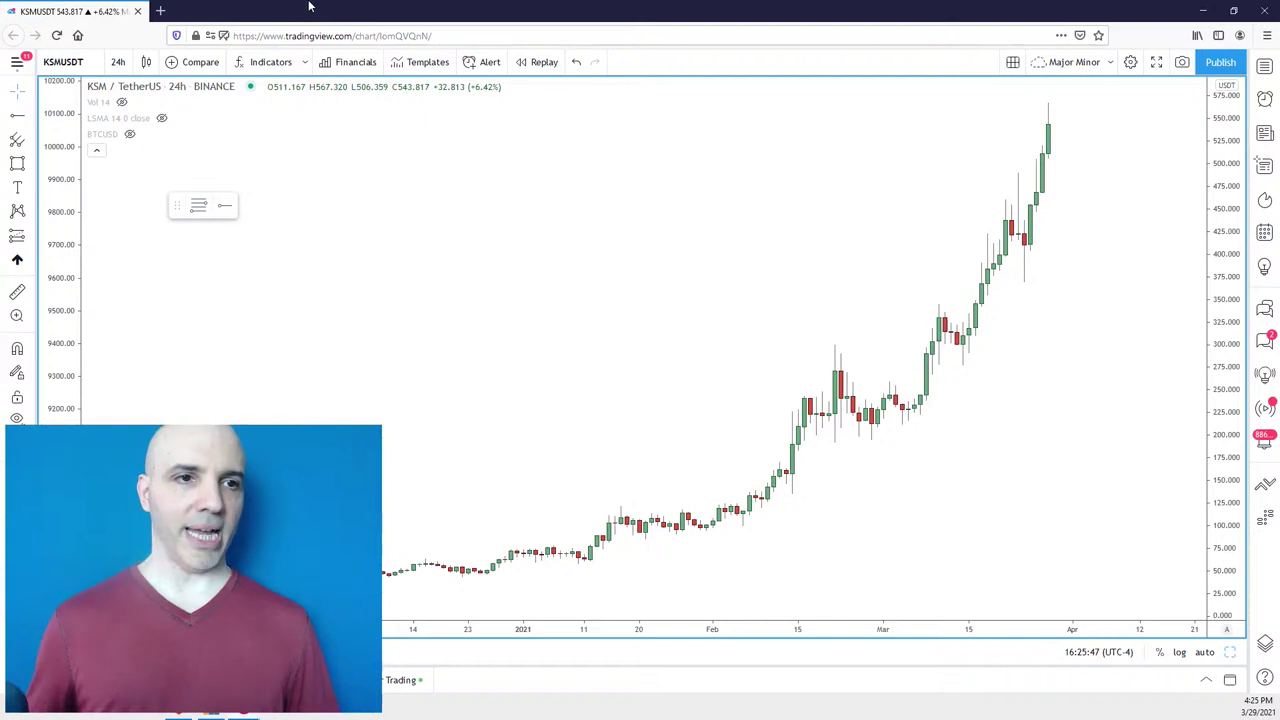
click(17, 163)
drag(1103, 168, 981, 95)
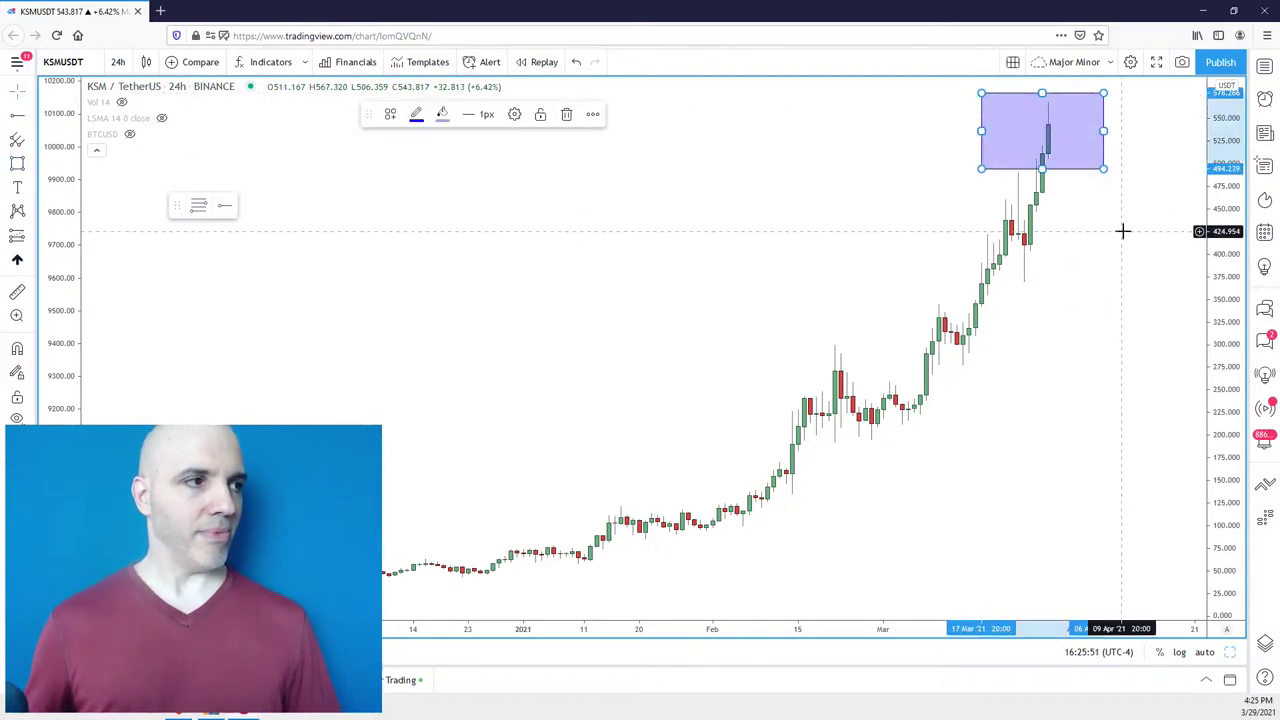
scroll(1123, 229, down, 1)
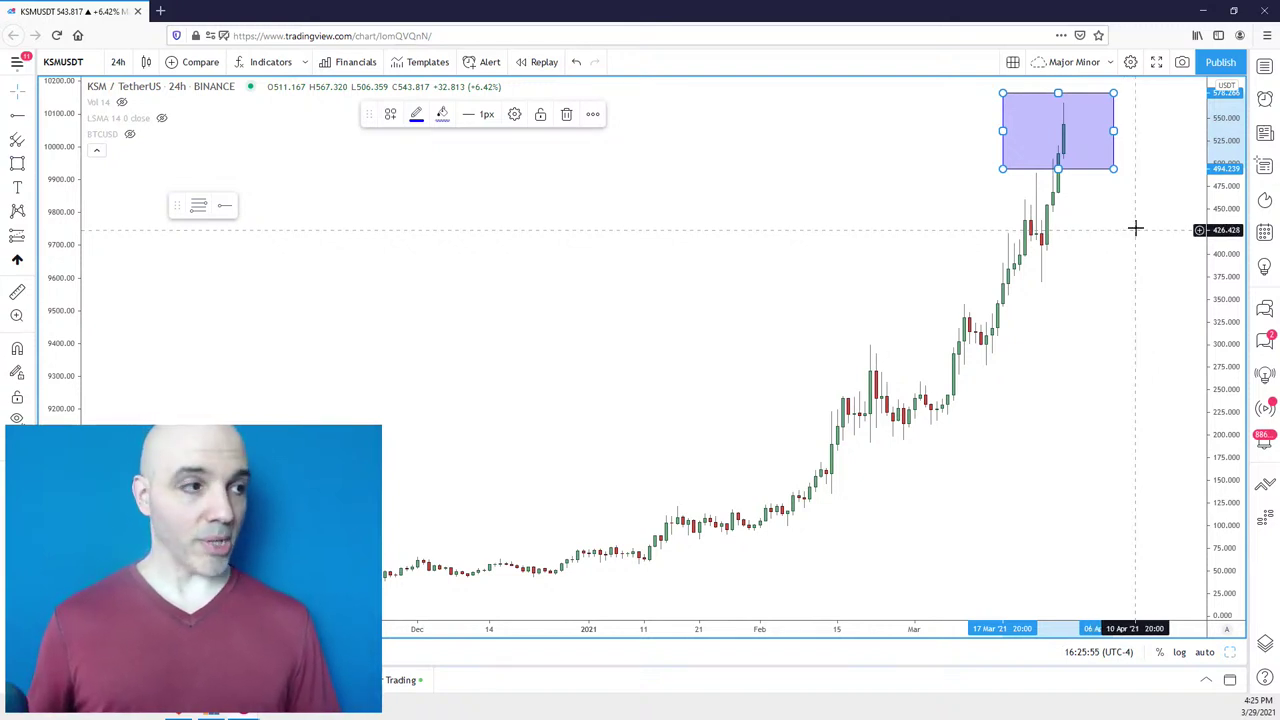
scroll(1123, 229, up, 2)
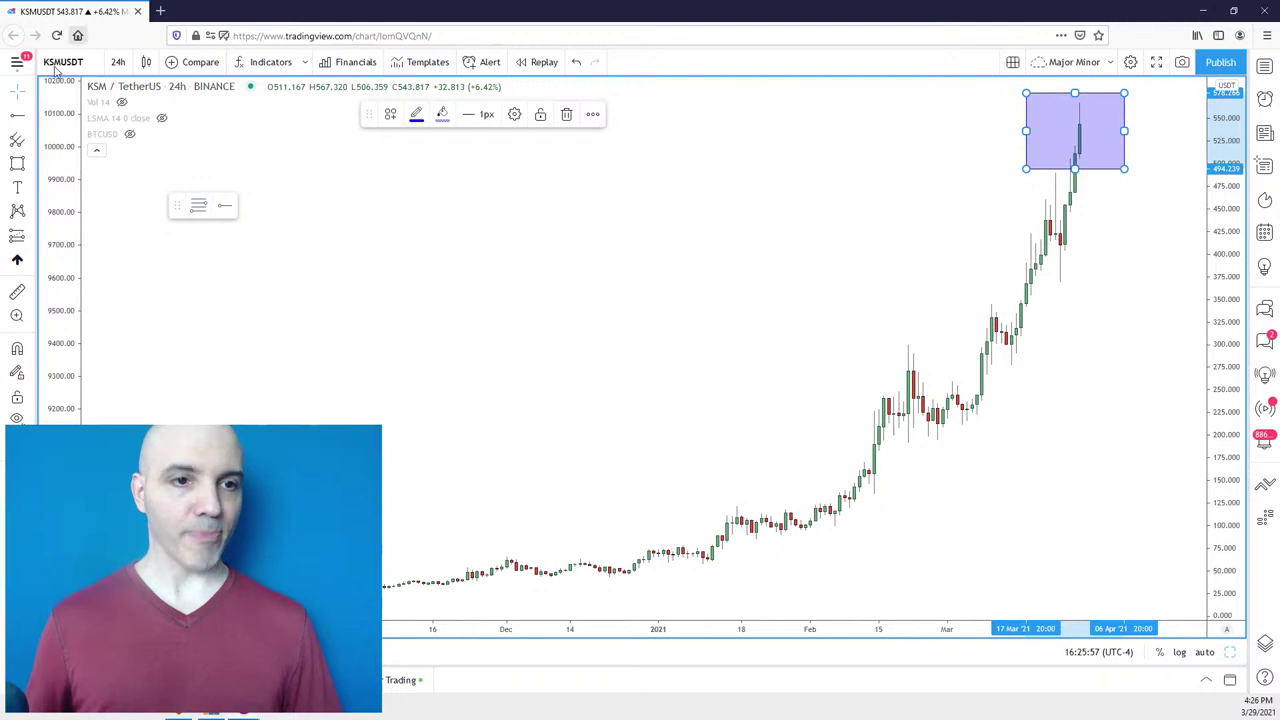
Draw a large rectangle over the whole rally from 14 Jan to 31 Mar '21, spanning about 49 to 561.
click(17, 163)
mouse_move(722, 571)
mouse_down()
mouse_move(1086, 163)
mouse_move(1094, 108)
mouse_up()
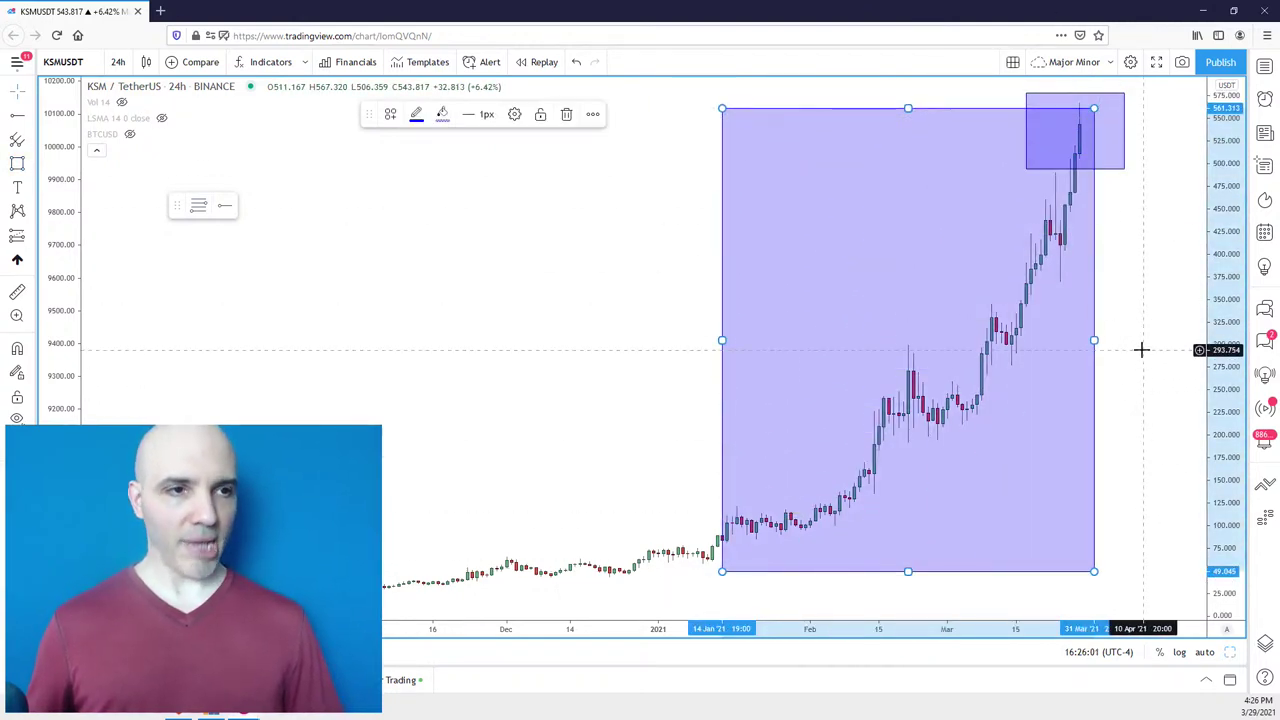
scroll(1141, 349, down, 1)
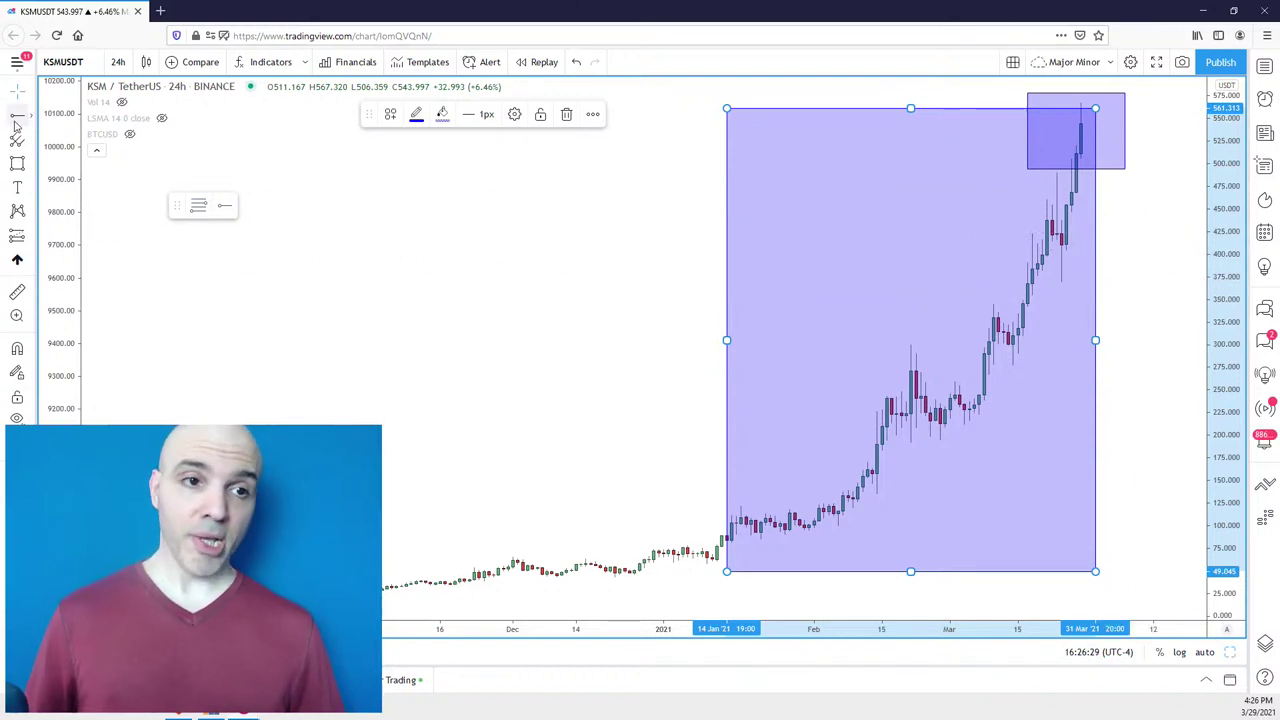
Place horizontal rays at about 391.8 starting from 24 Mar '21 and at about 460.3 starting from 20 Mar '21.
click(1129, 143)
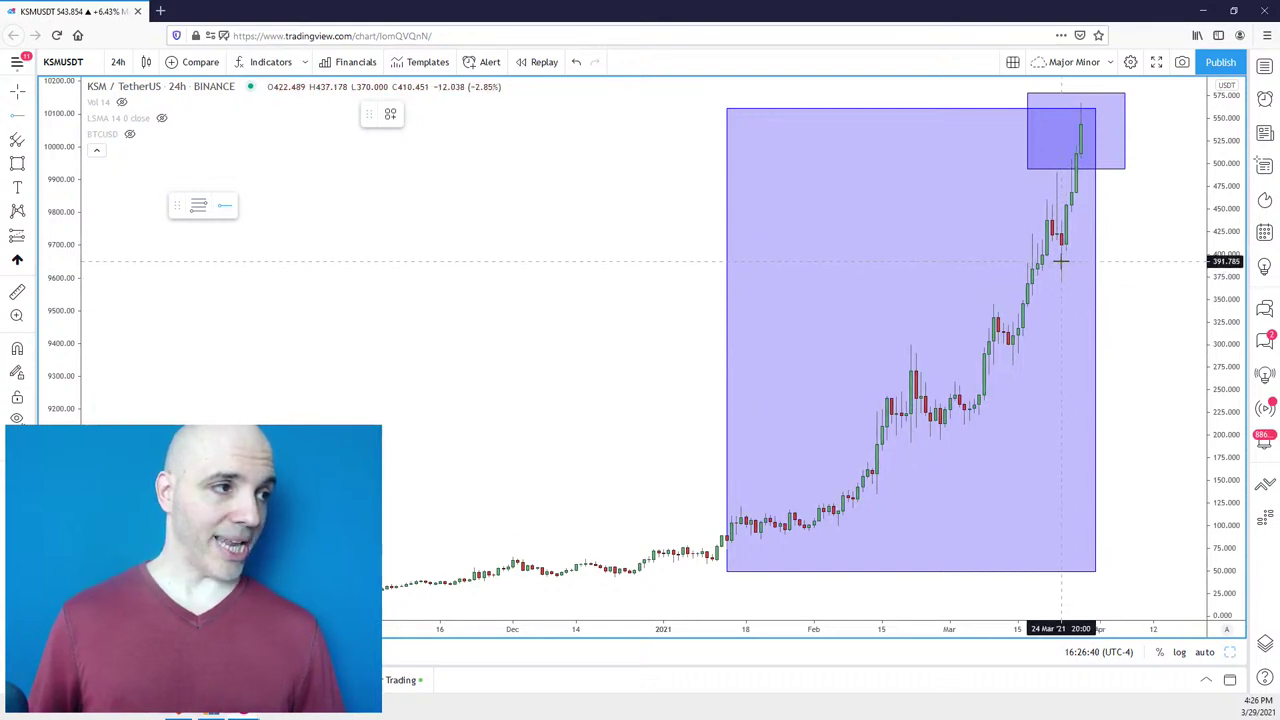
click(1061, 262)
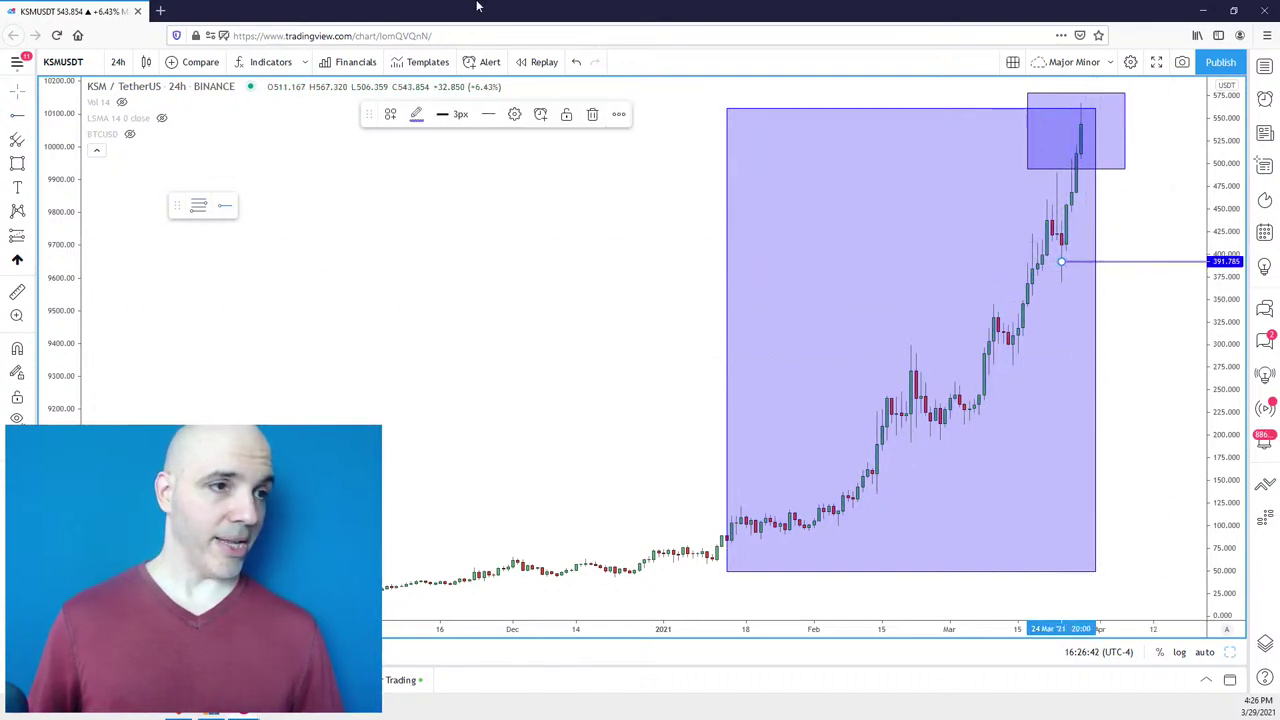
key(Escape)
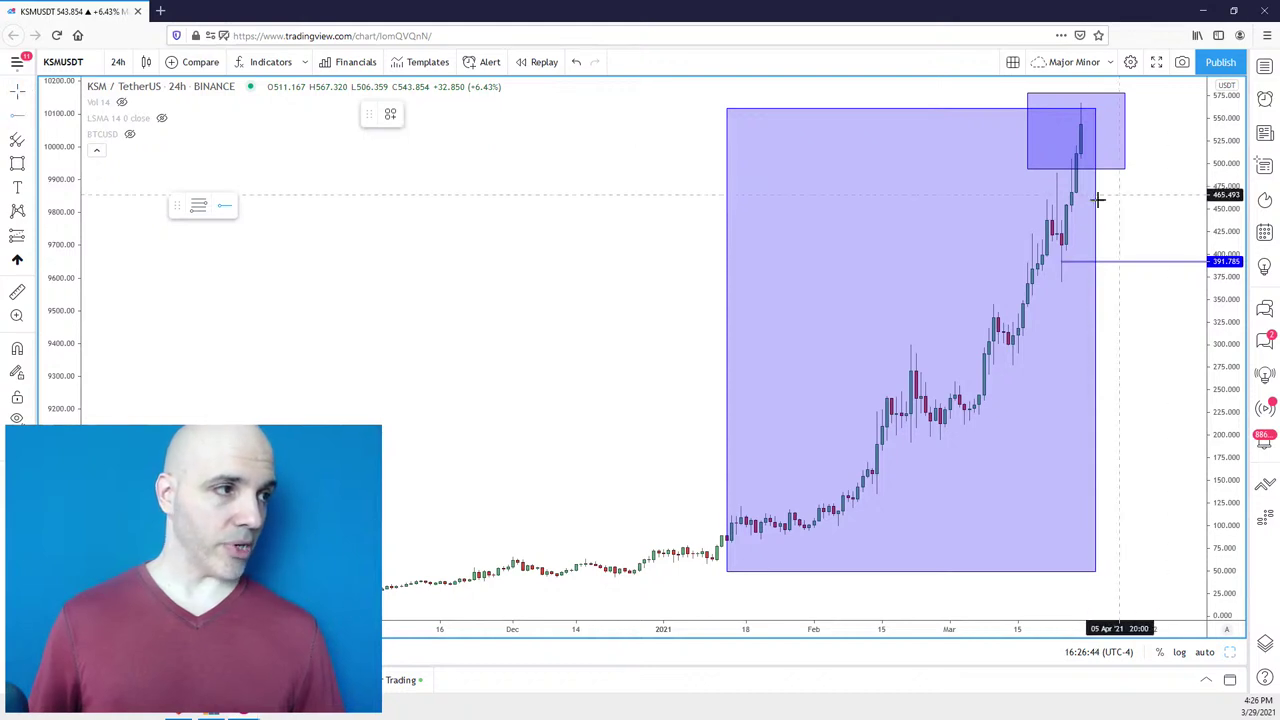
click(1042, 200)
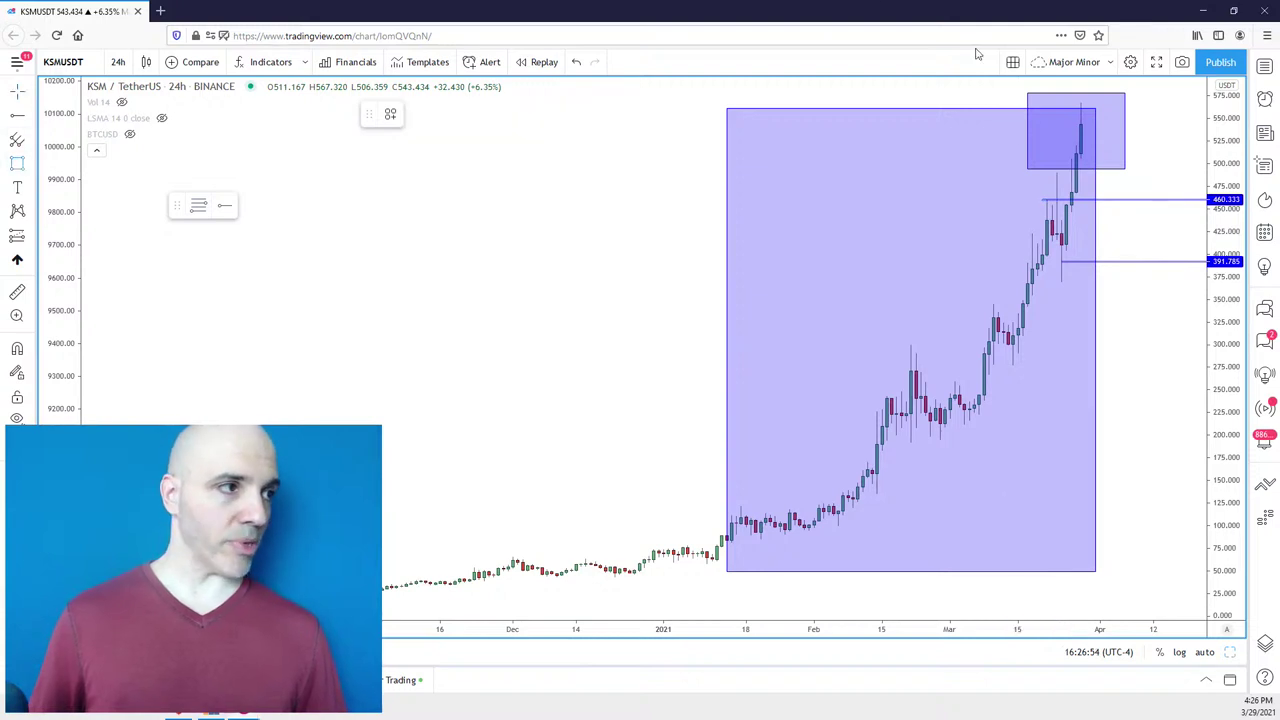
Draw small April rectangles around the two rays, the upper spanning about 446 to 468 and the lower about 378 to 409.
click(1151, 171)
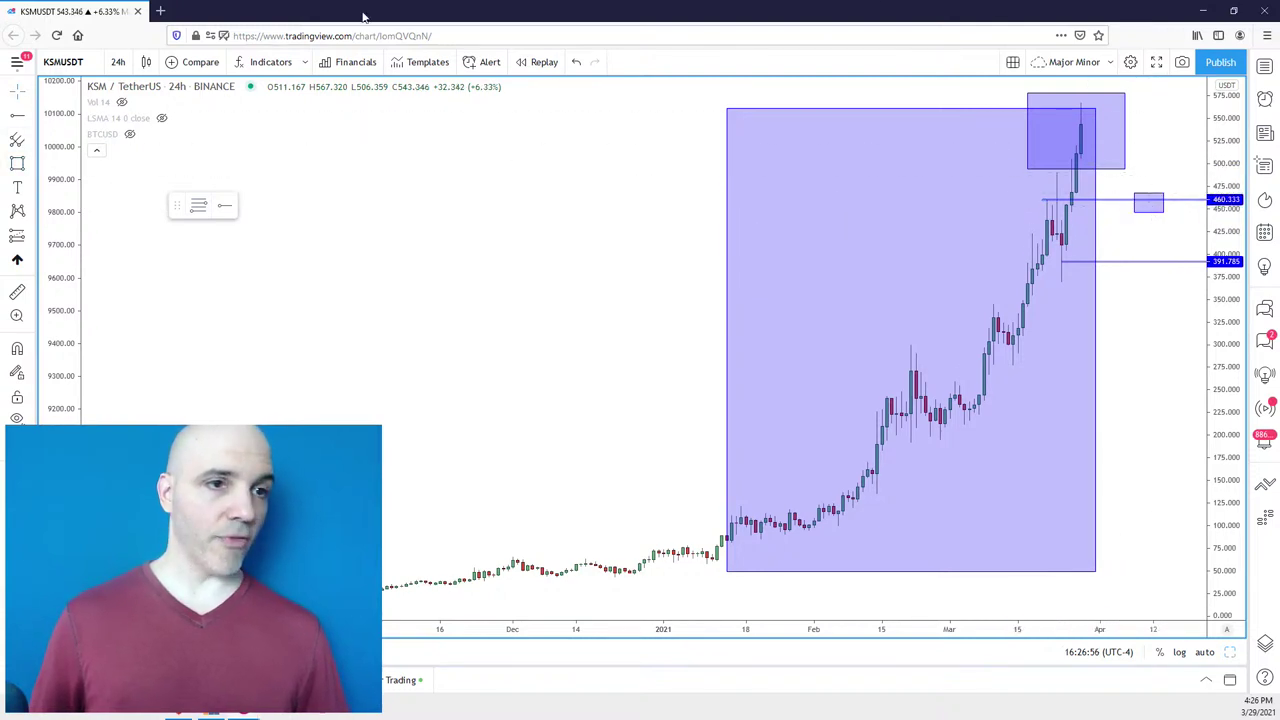
click(18, 167)
drag(1180, 272, 1143, 247)
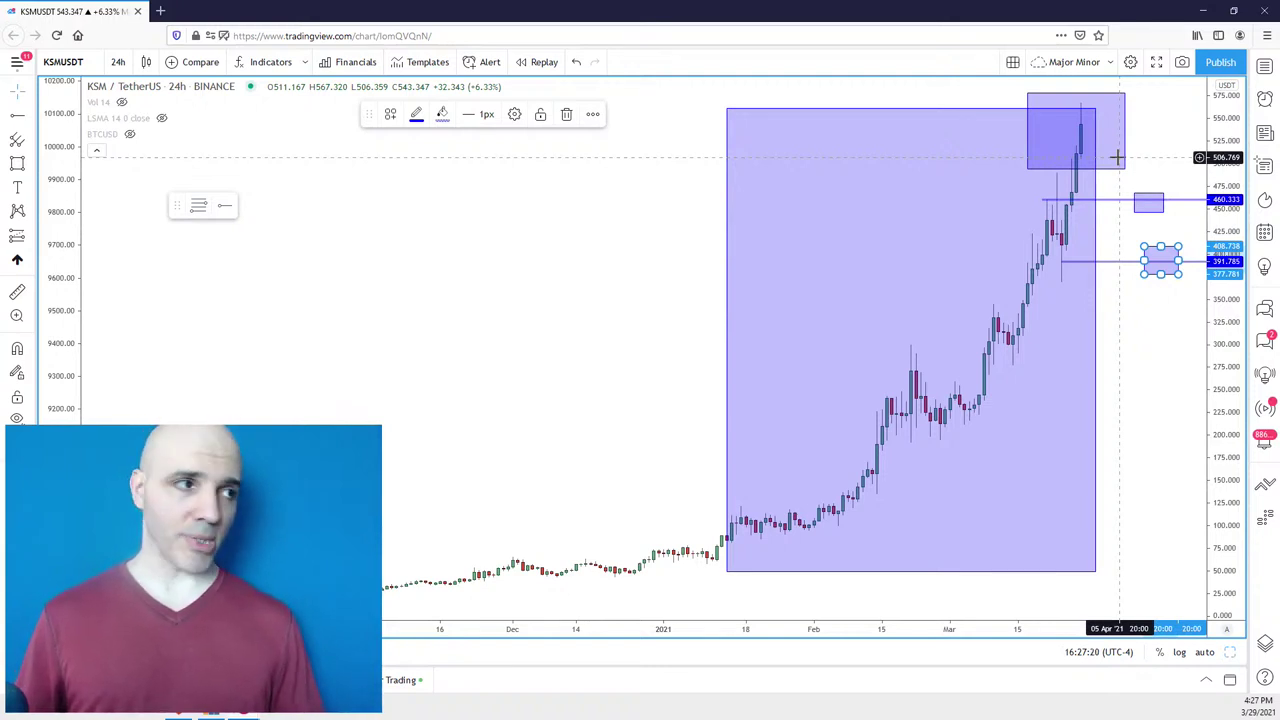
Narrow the rectangle around the latest highs so that it starts on 20 Mar '21.
click(1030, 130)
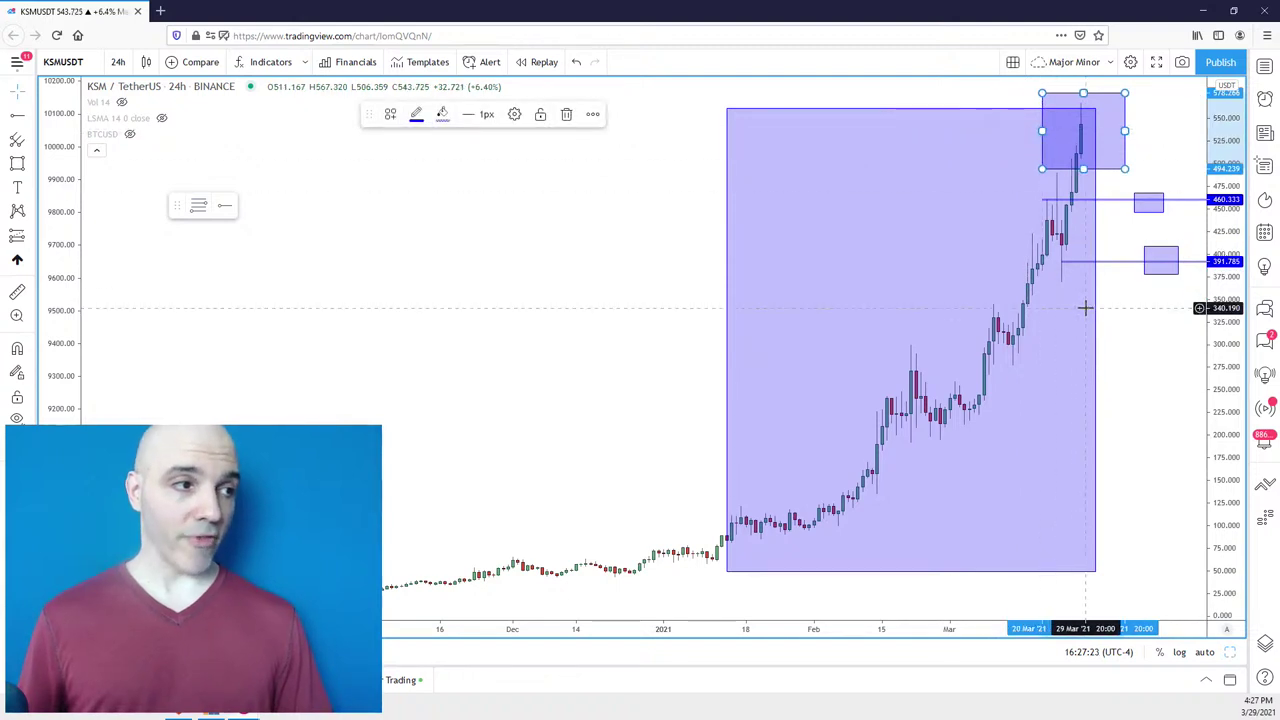
scroll(1079, 200, up, 1)
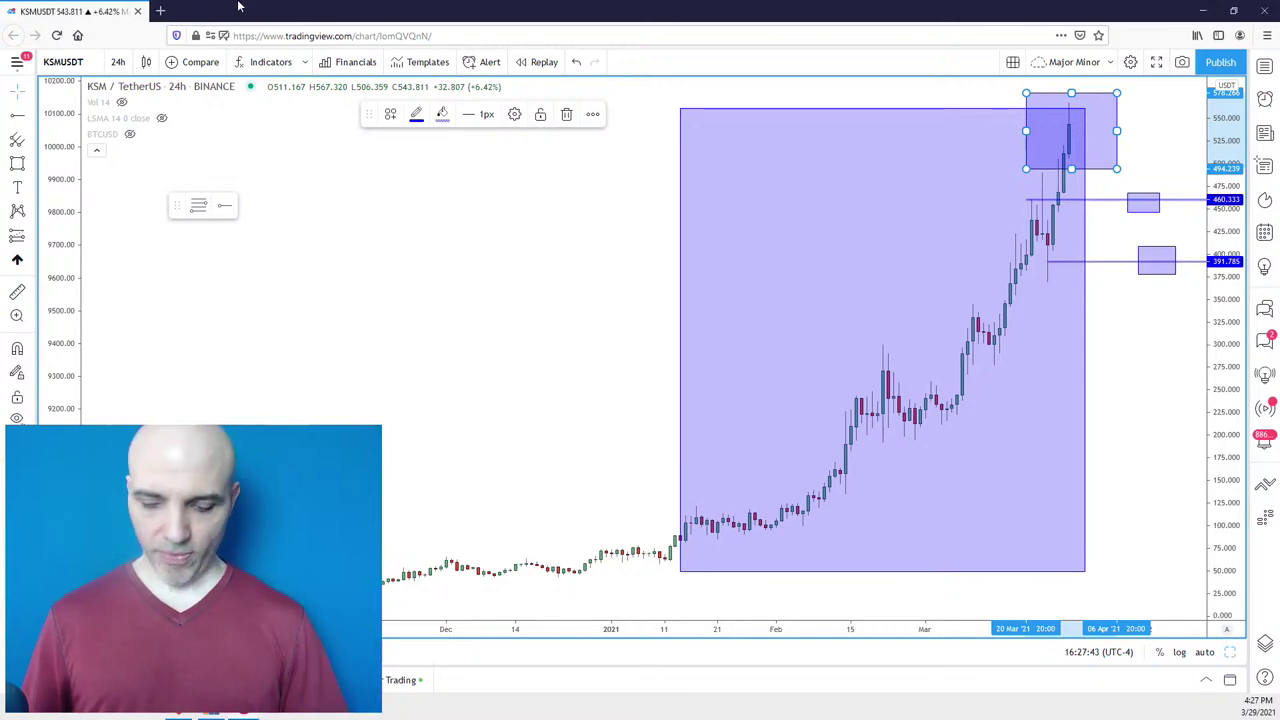
Load the NIO chart and draw a rectangle below the 38.44 line from 1 Mar to 13 Apr '21, spanning about 31.68 to 36.76.
text(NIO)
key(Return)
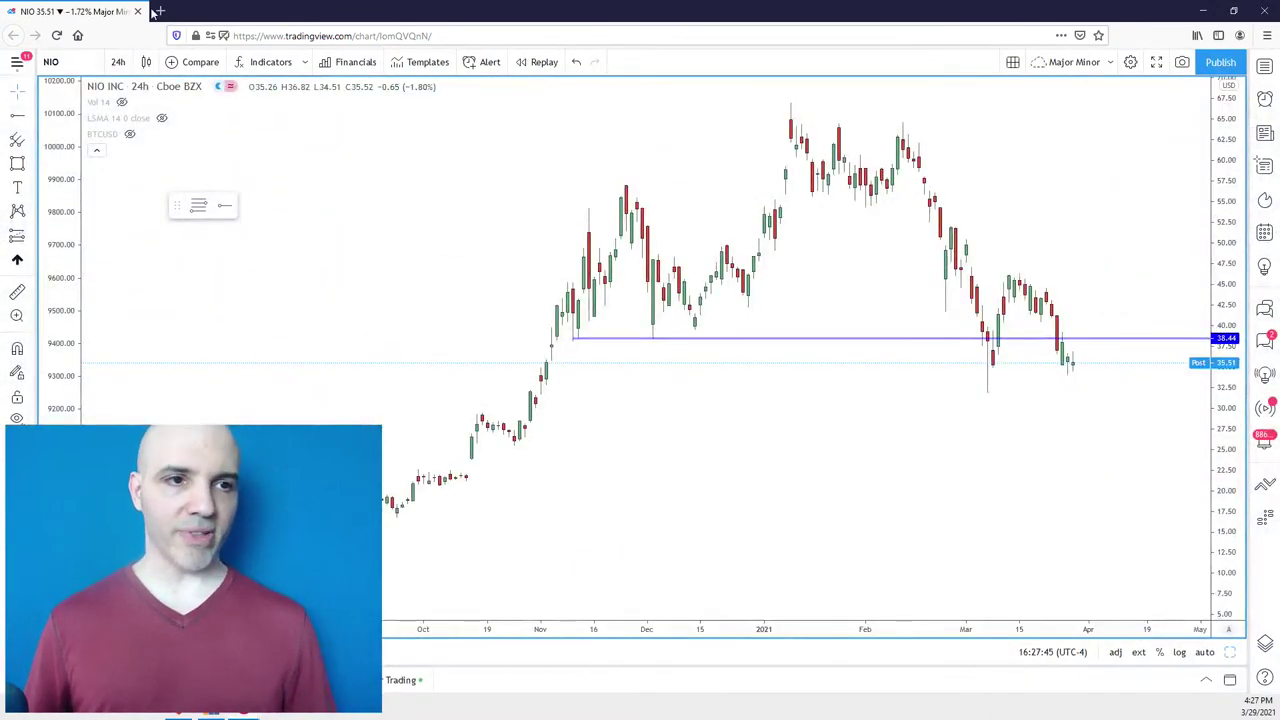
click(17, 164)
drag(1130, 393, 970, 353)
click(1108, 418)
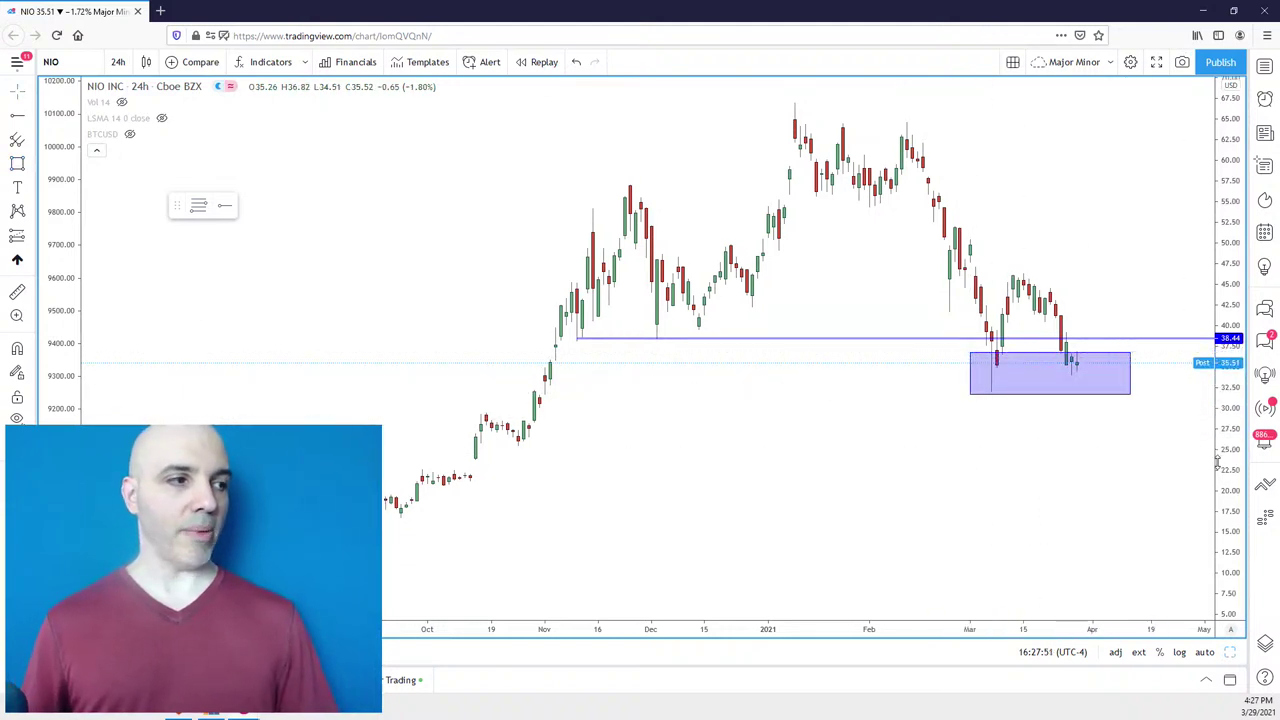
Extend the NIO rectangle back to 16 Nov '20 and raise its lower edge to about 34.10.
scroll(1081, 435, up, 2)
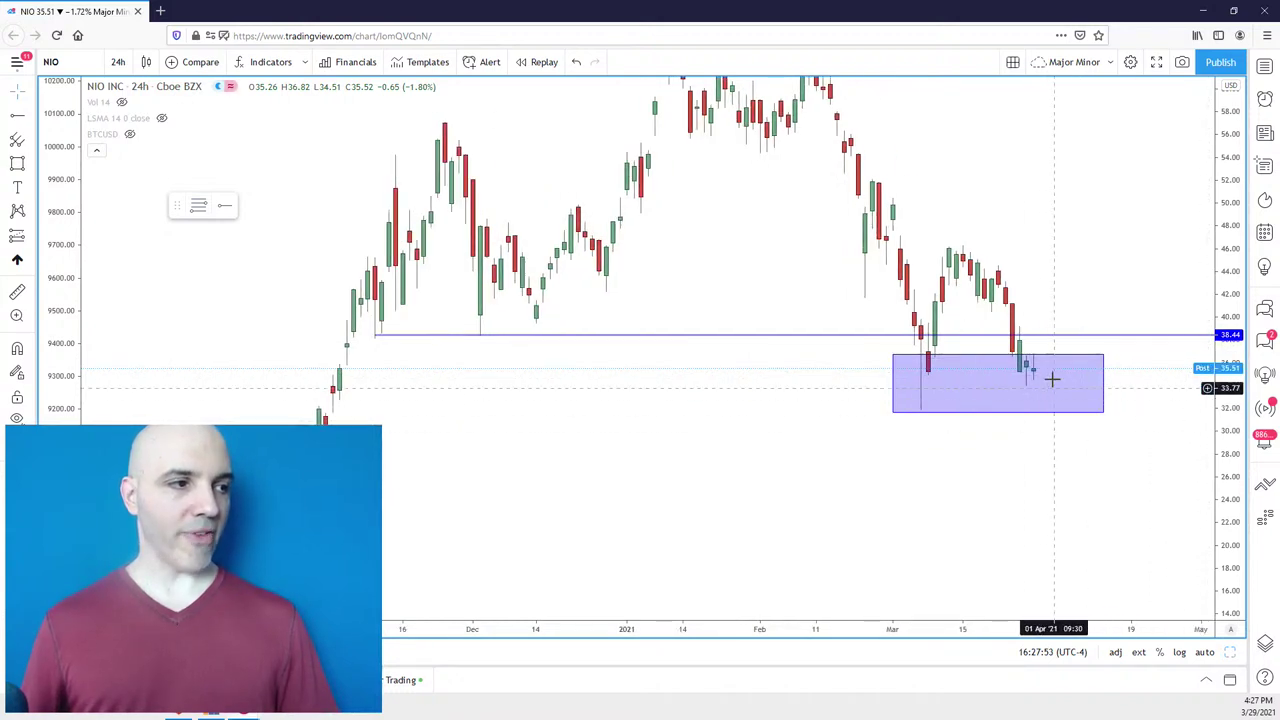
scroll(1037, 410, up, 1)
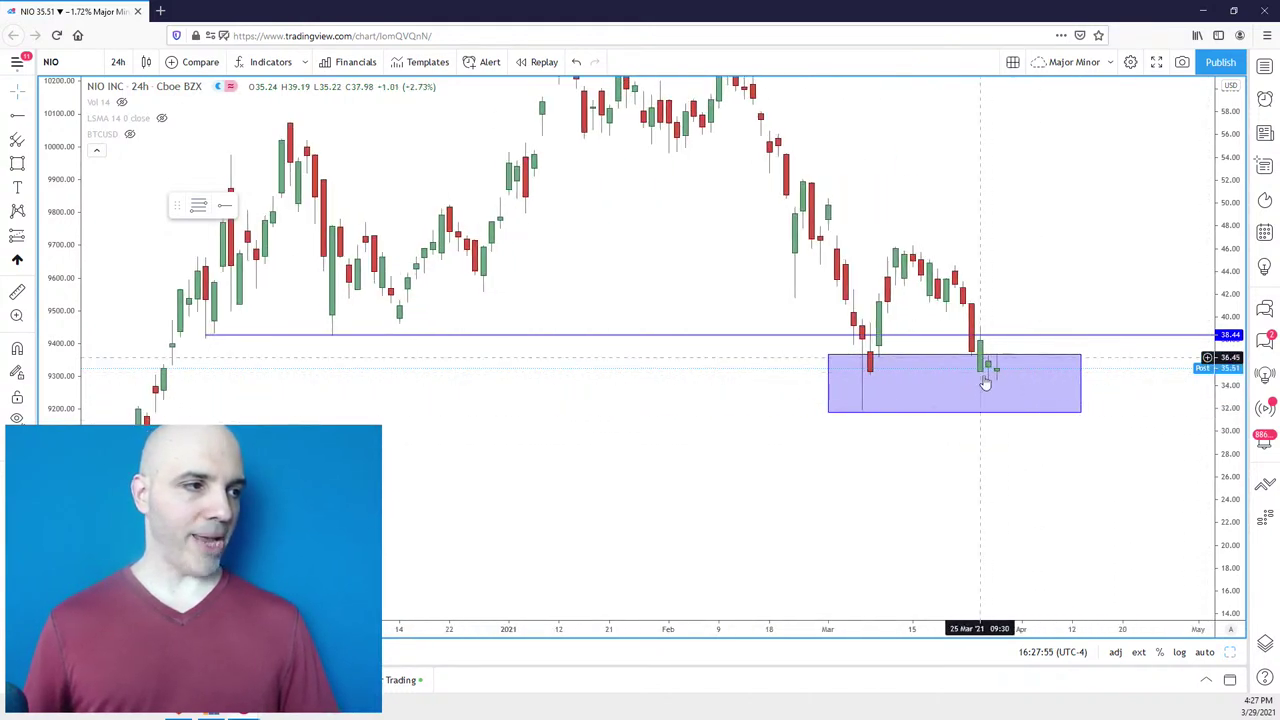
scroll(1091, 463, down, 3)
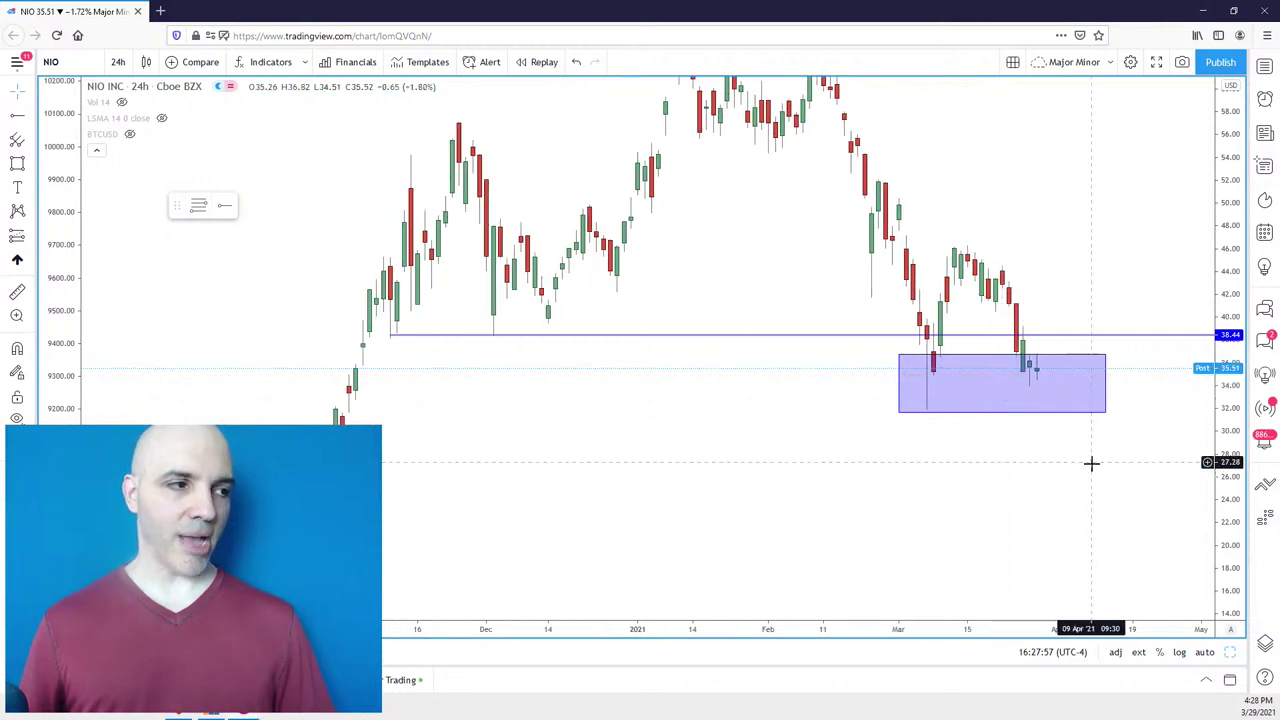
scroll(1146, 520, down, 2)
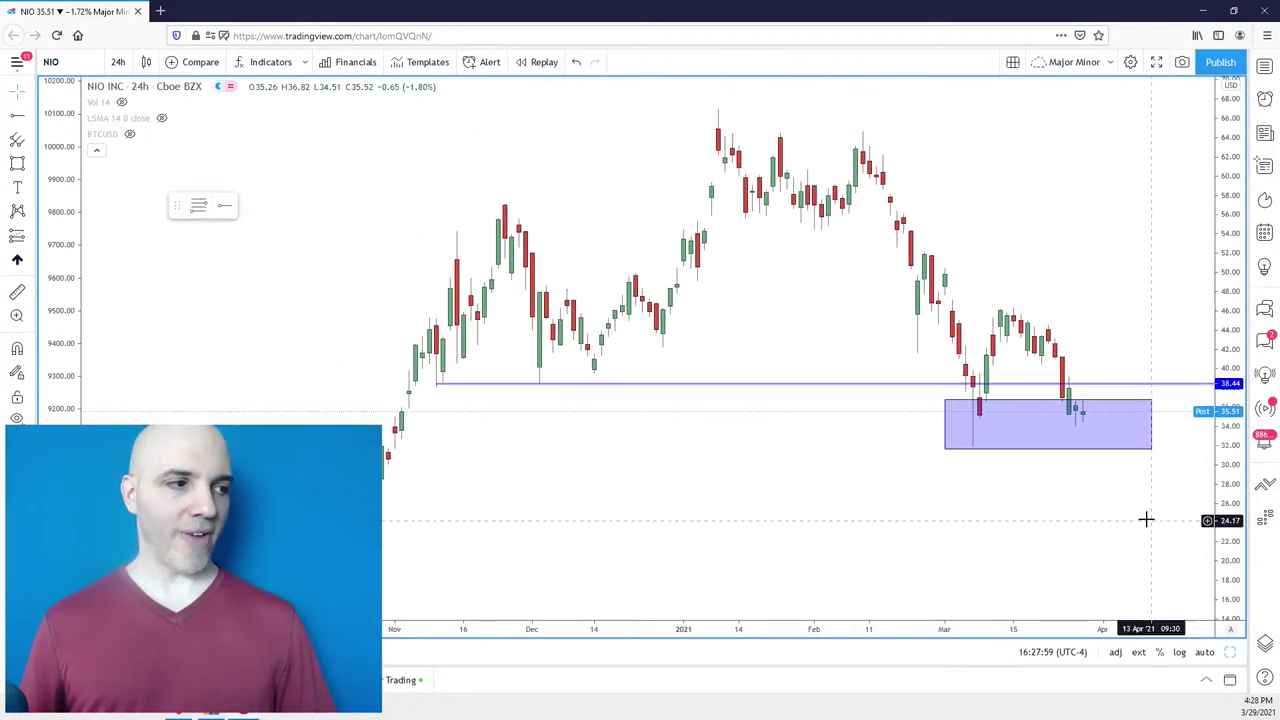
scroll(1130, 493, up, 1)
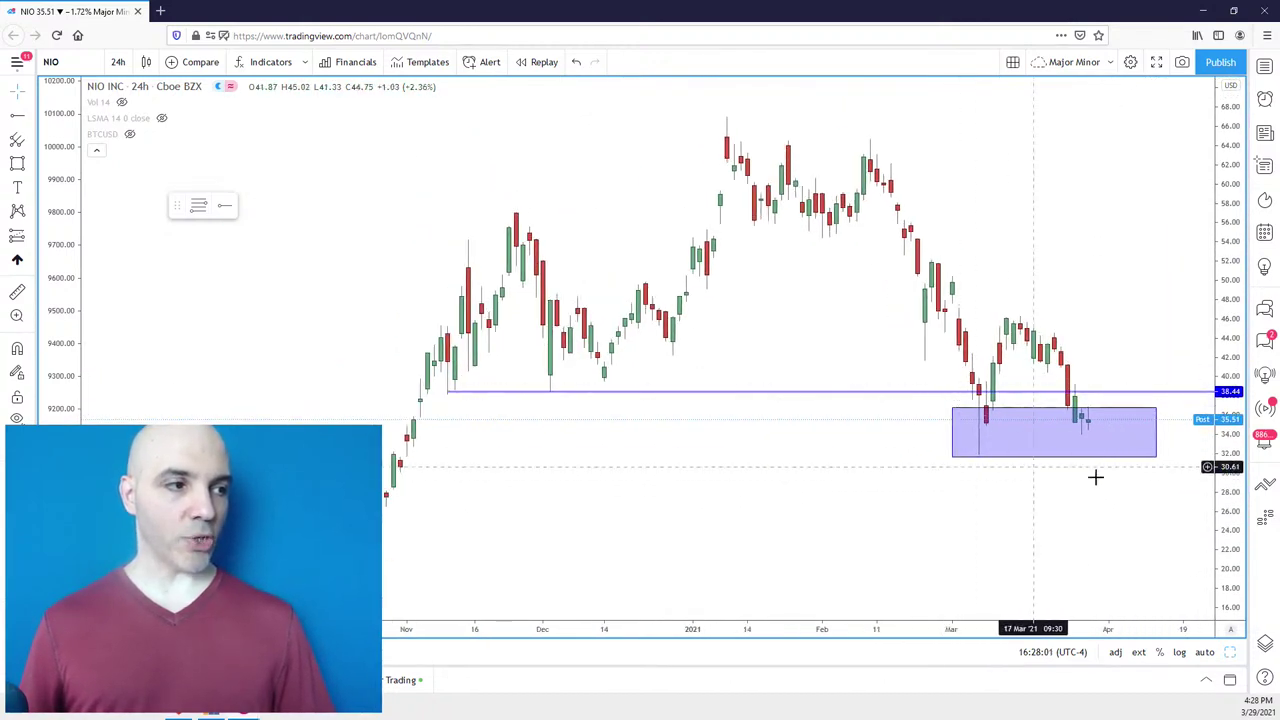
click(1017, 440)
click(952, 432)
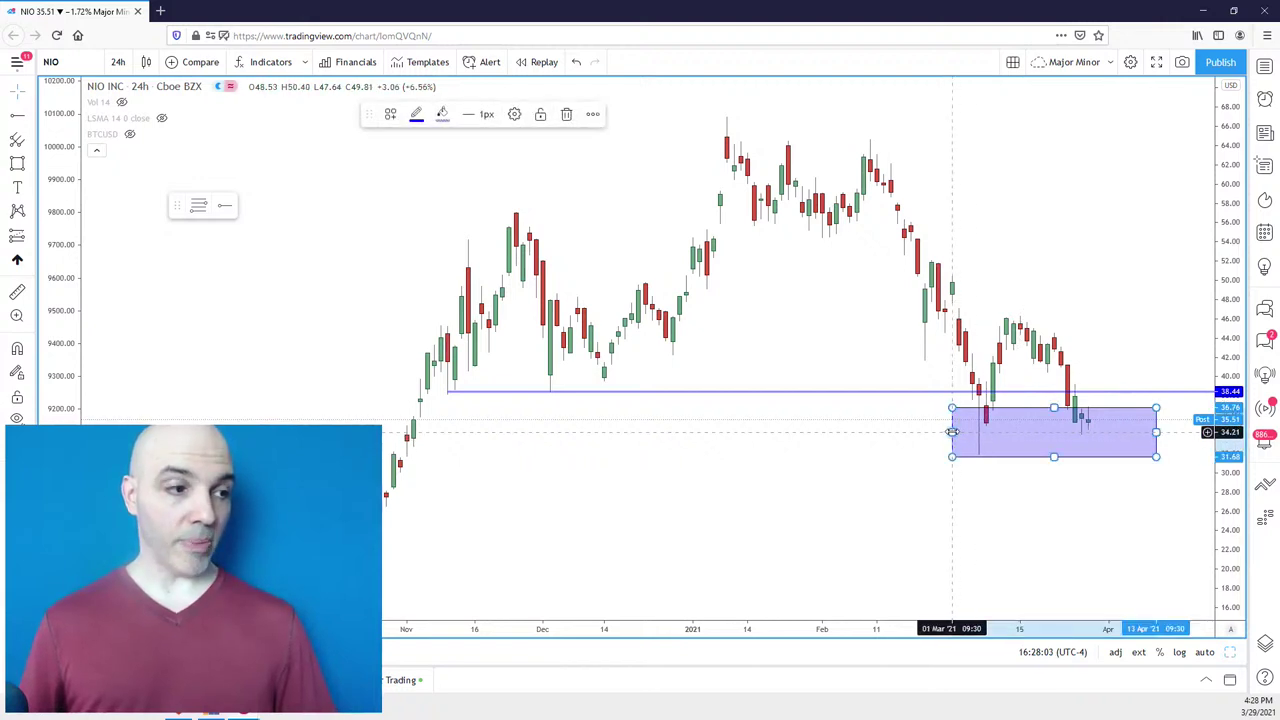
drag(952, 432, 475, 432)
scroll(1146, 343, up, 2)
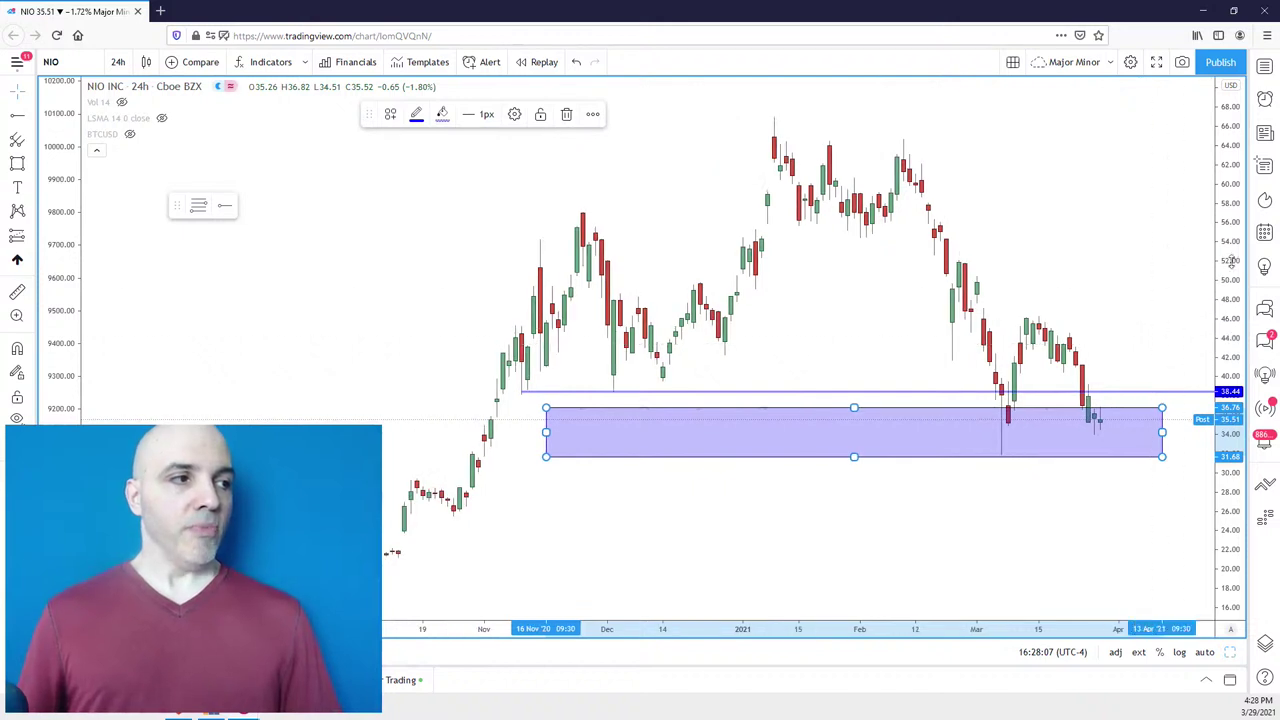
click(1153, 243)
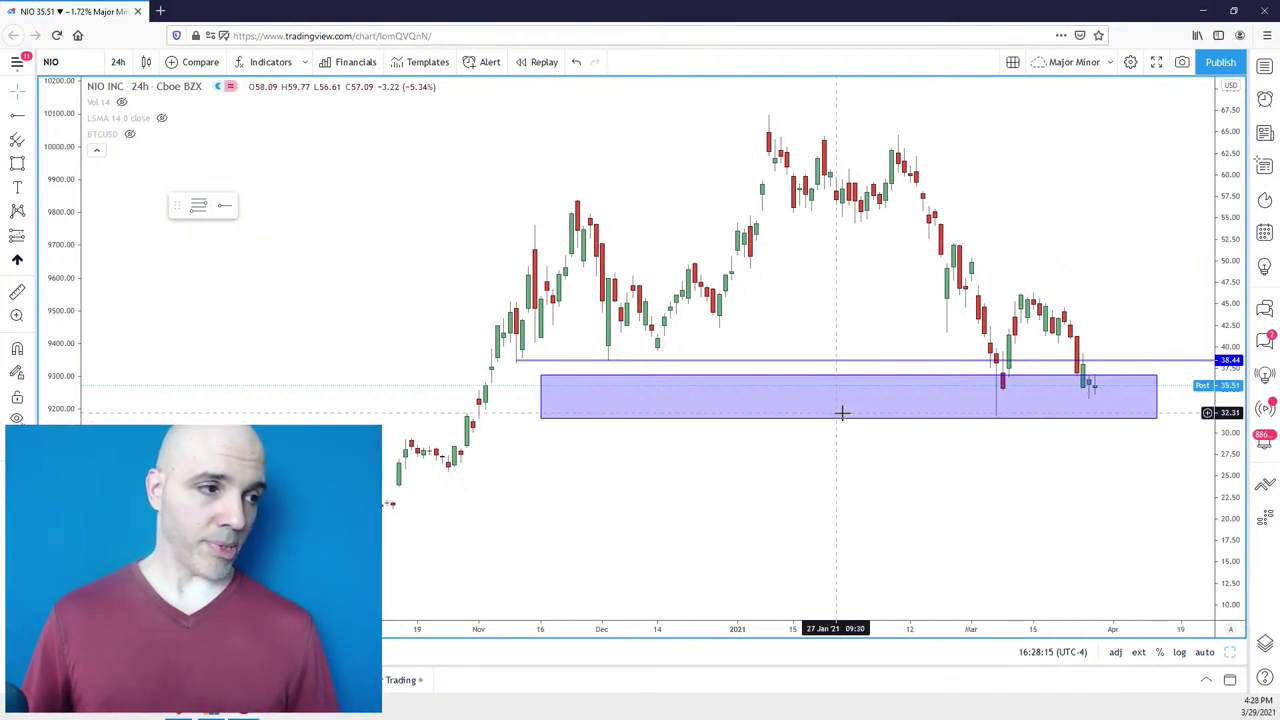
drag(848, 416, 848, 397)
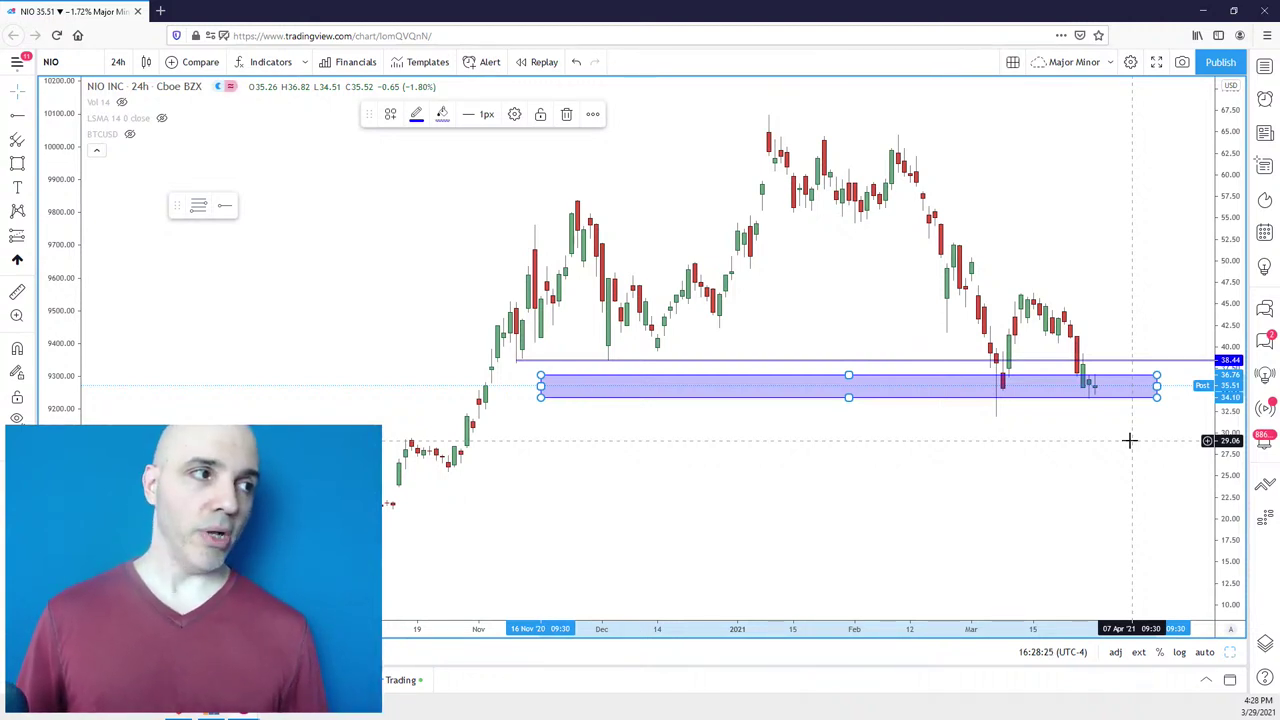
Load the SPXUSD chart and draw a small rectangle on the 3870.6 line in early April, spanning about 3850 to 3888.
text(SPXUS)
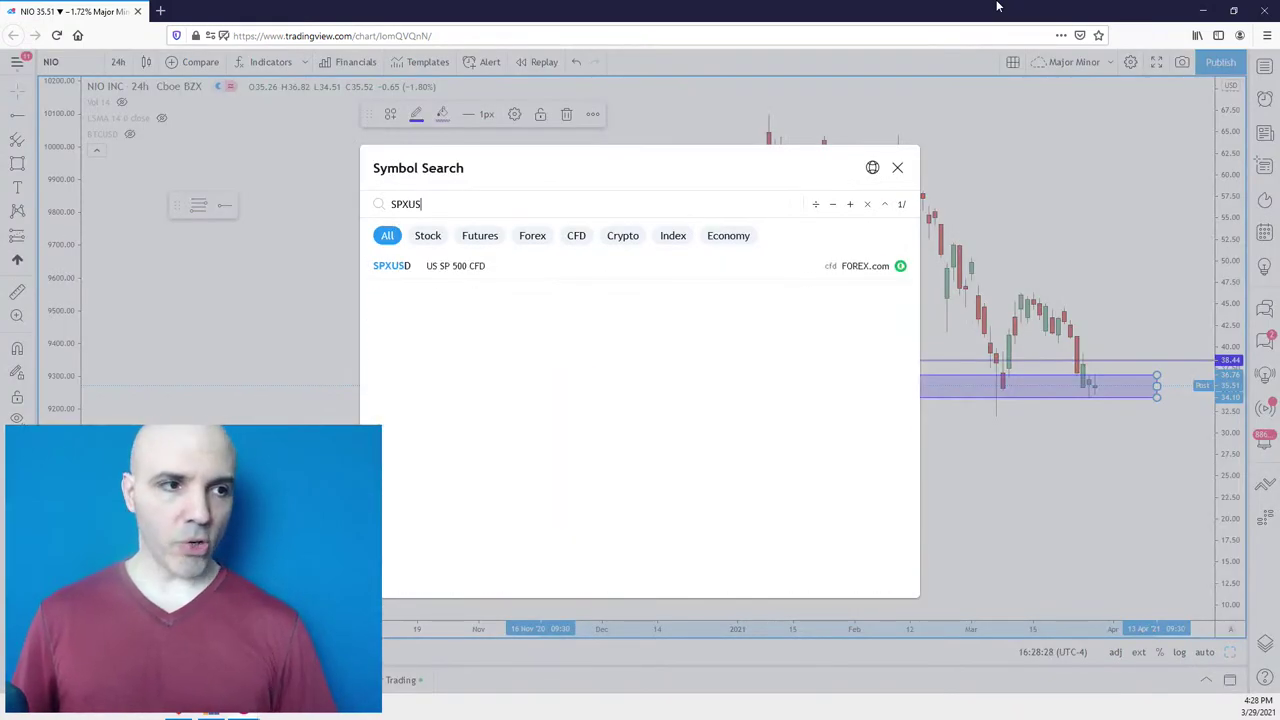
key(Return)
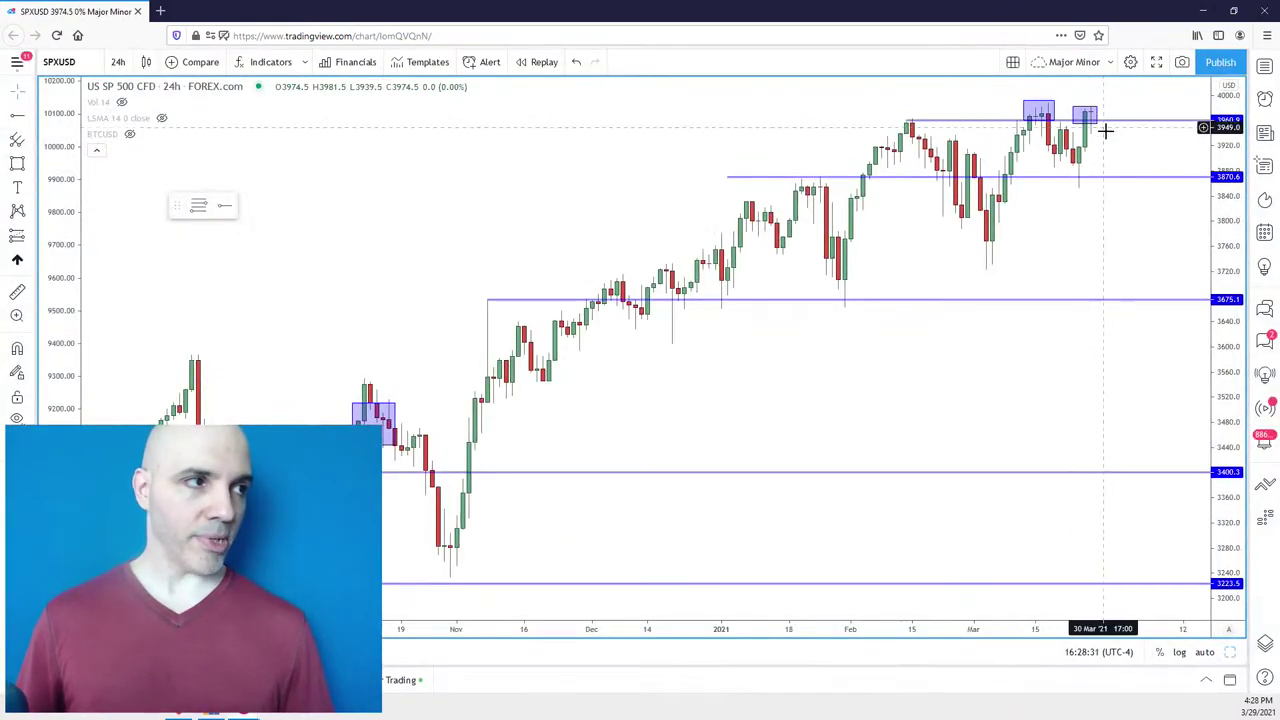
scroll(1130, 215, up, 5)
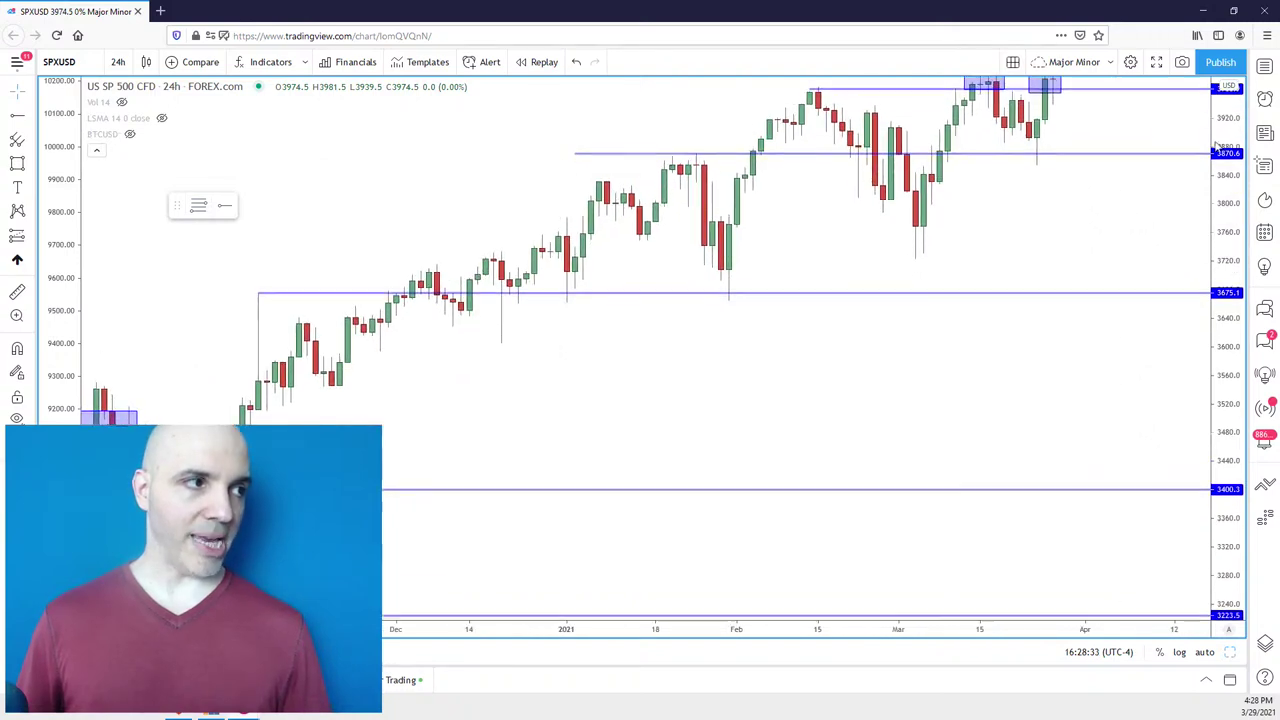
scroll(1183, 177, up, 3)
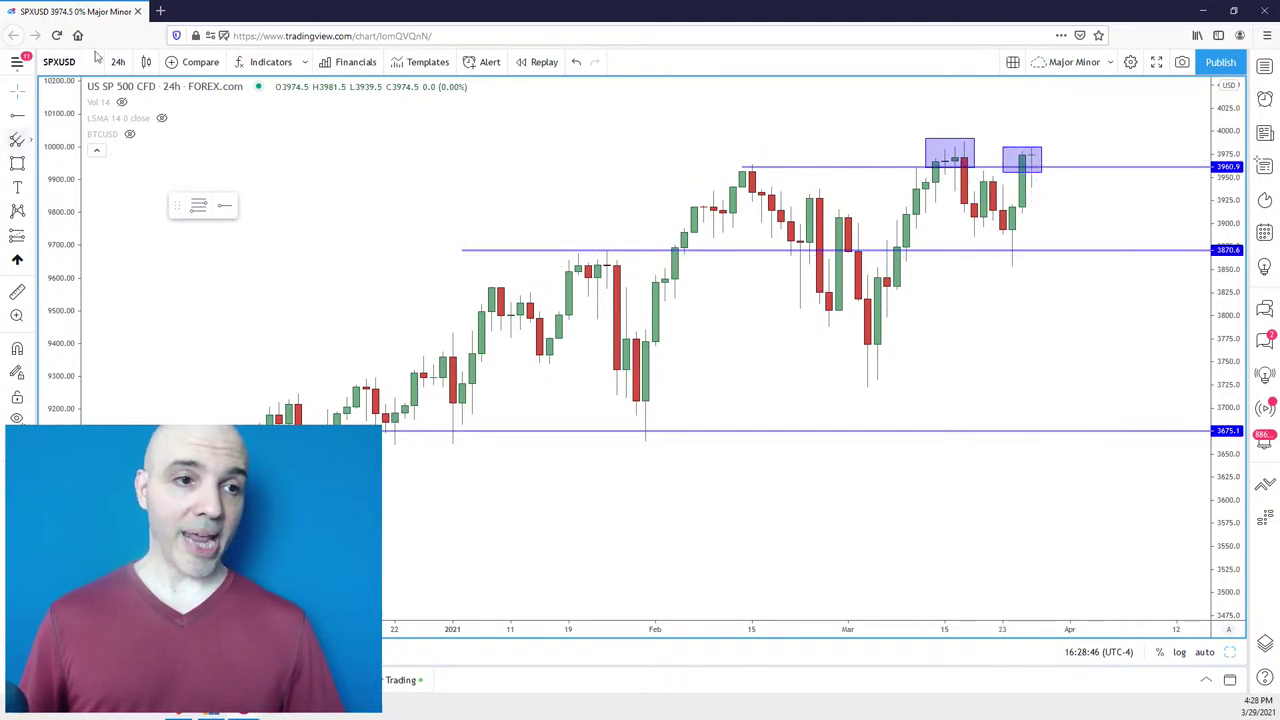
click(17, 163)
drag(1080, 234, 1117, 266)
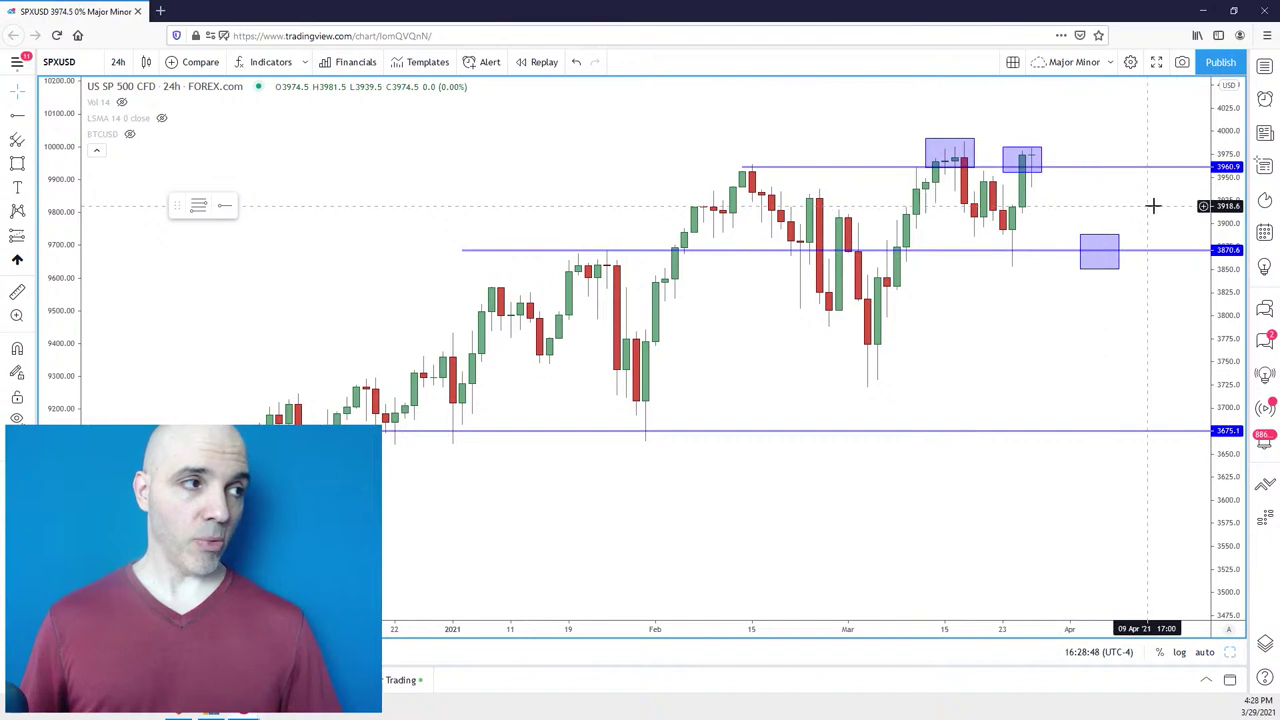
Return to the NIO chart and examine the price action around its support rectangle and the 38.44 line.
text(NIO)
key(Return)
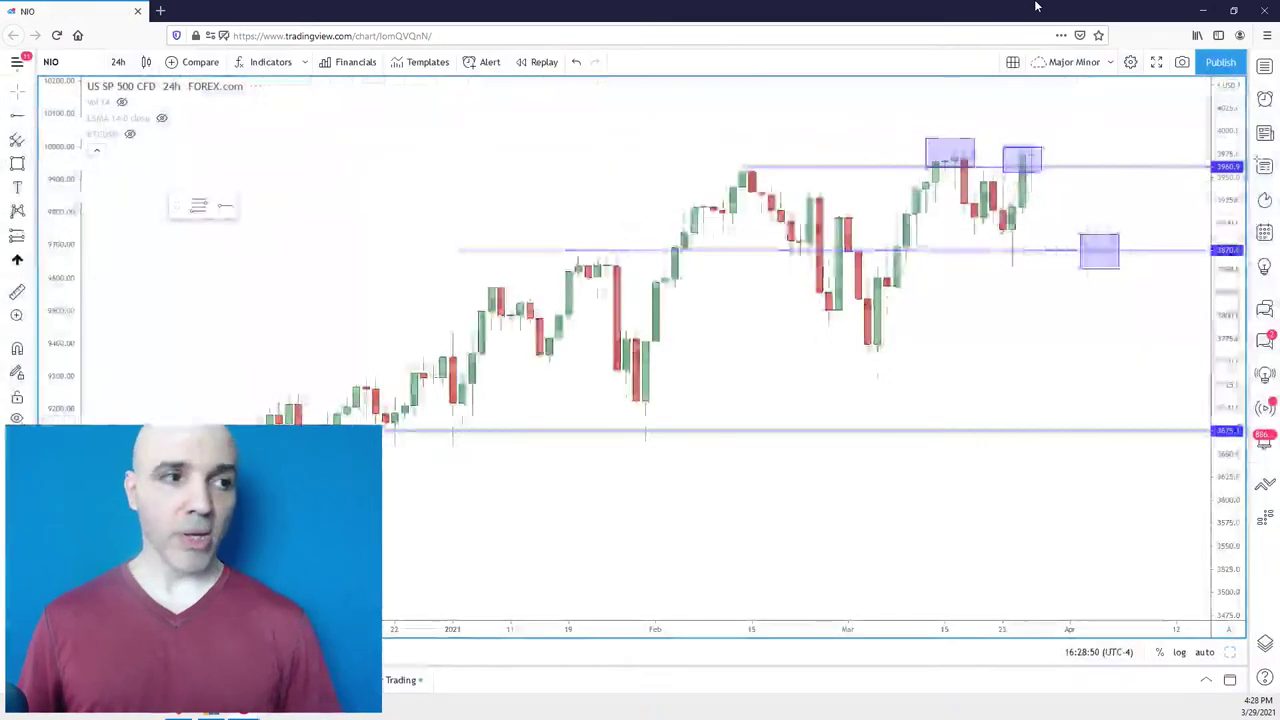
scroll(949, 177, up, 3)
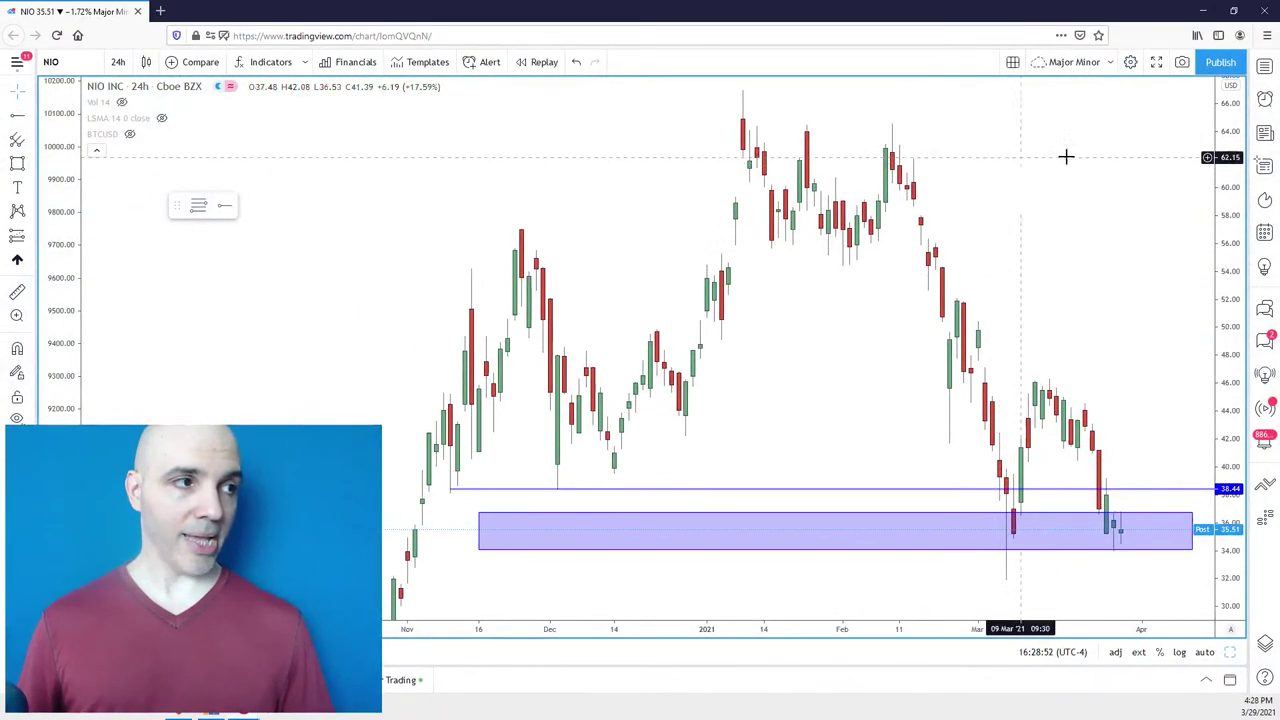
drag(1157, 229, 1111, 237)
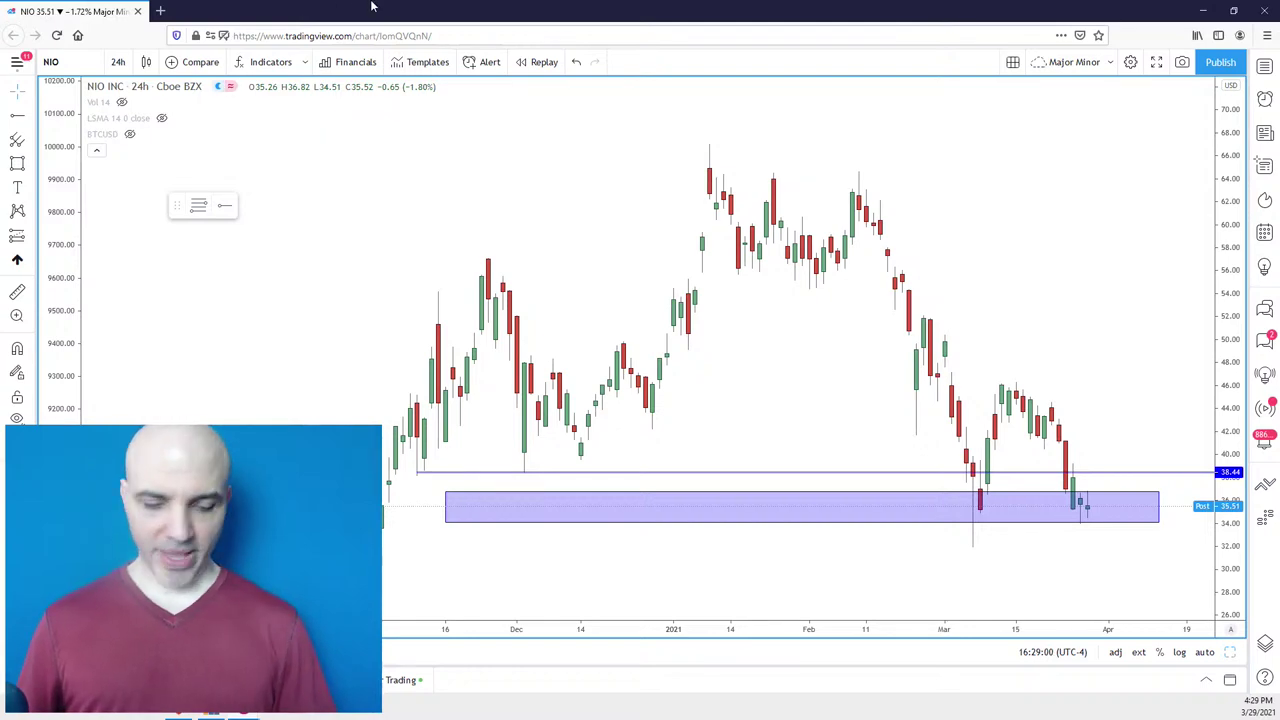
Load the XPEV chart.
text(XPEV)
key(Return)
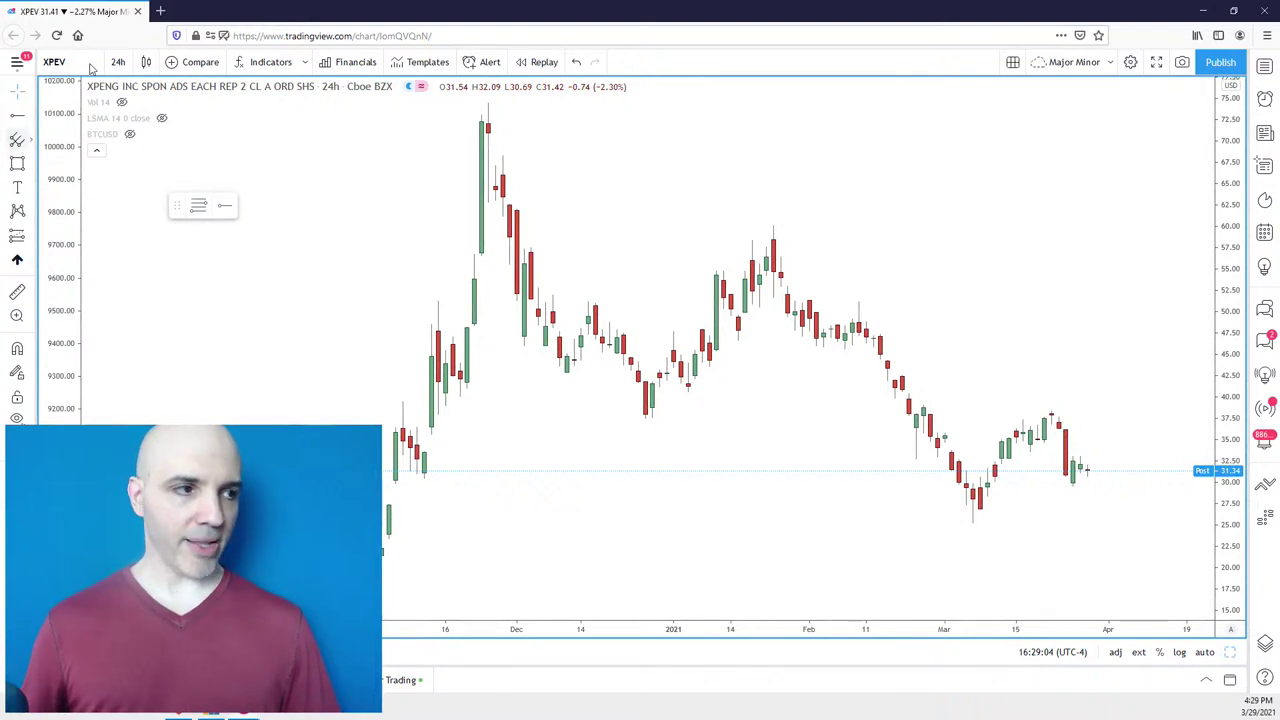
Draw a rectangle around the latest XPEV candles, from 19 Mar to 7 Apr '21 and spanning about 29.32 to 32.52.
key(alt+shift+r)
drag(1143, 489, 1075, 462)
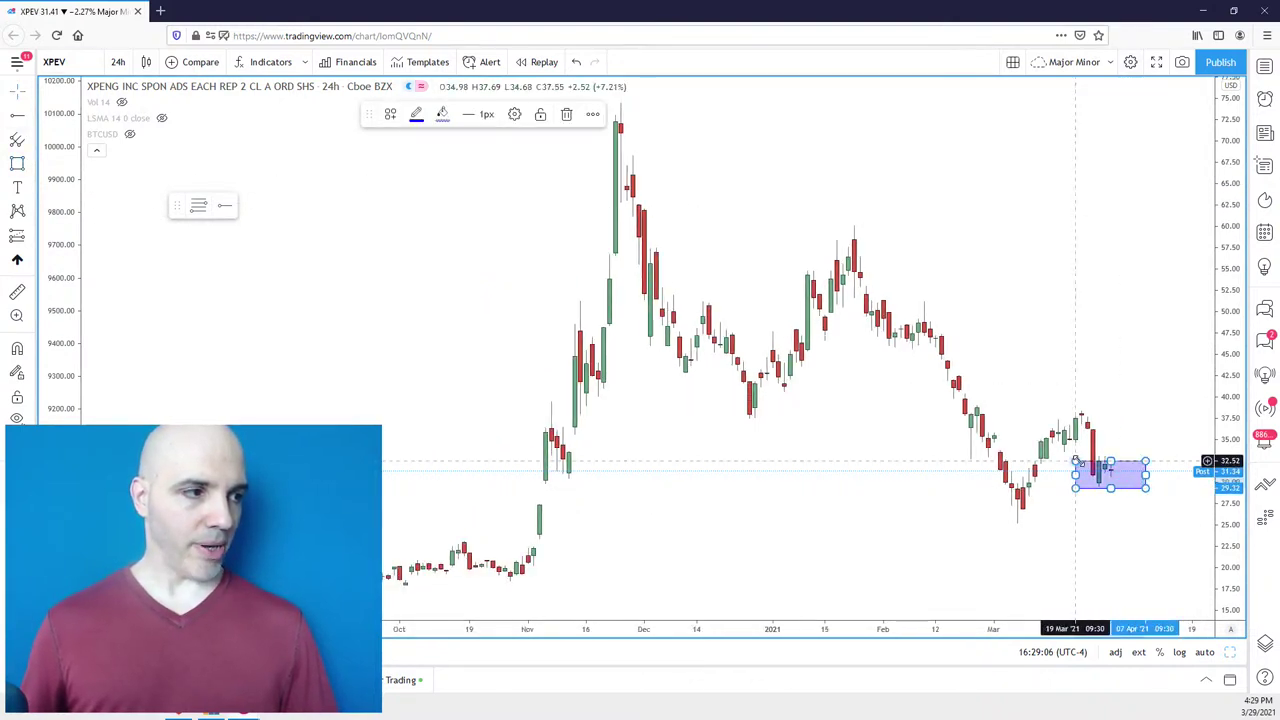
scroll(1114, 470, down, 1)
click(1154, 370)
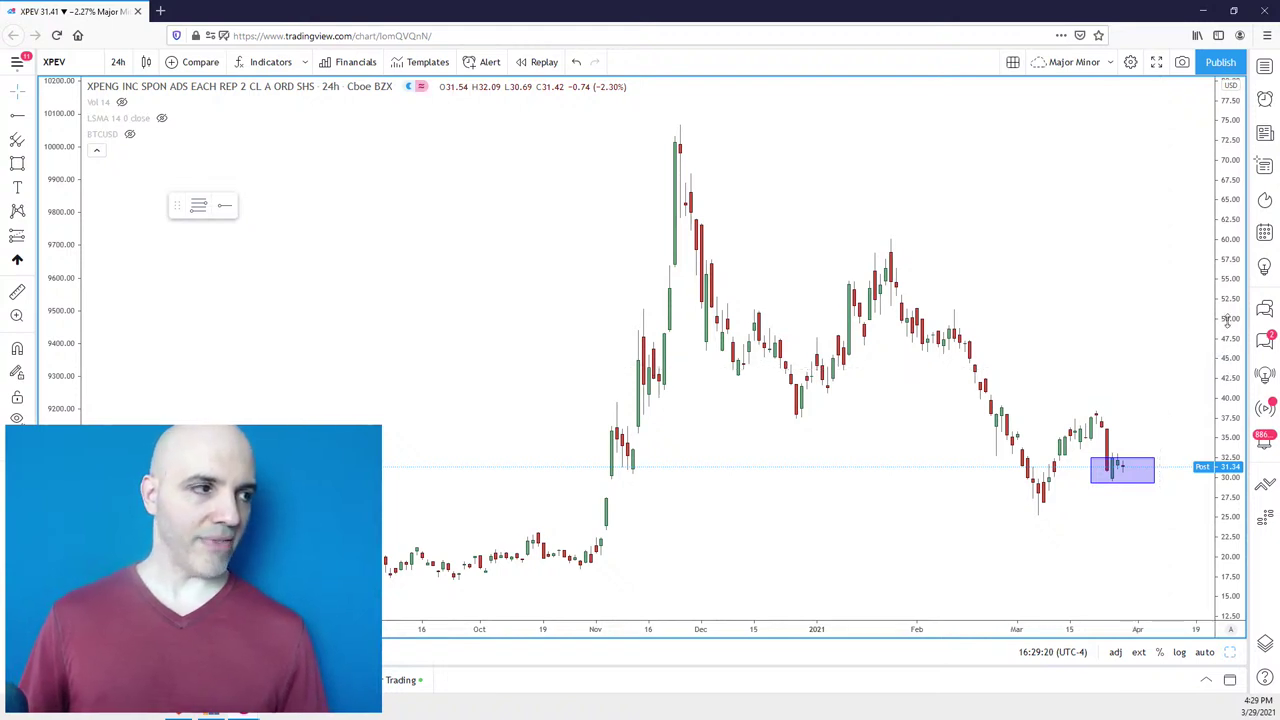
scroll(1174, 363, up, 1)
drag(1212, 268, 1134, 325)
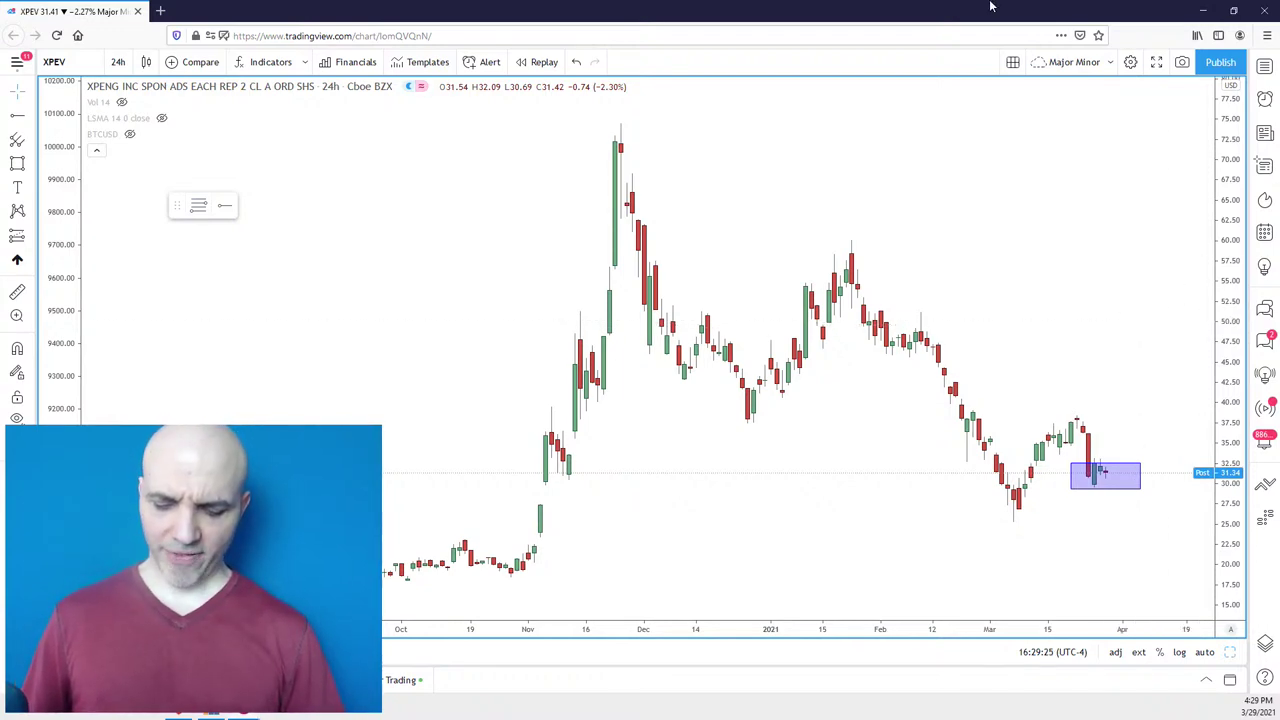
Load the NKLA chart and examine the price decline below the 30.54 line.
text(NKLA)
key(Return)
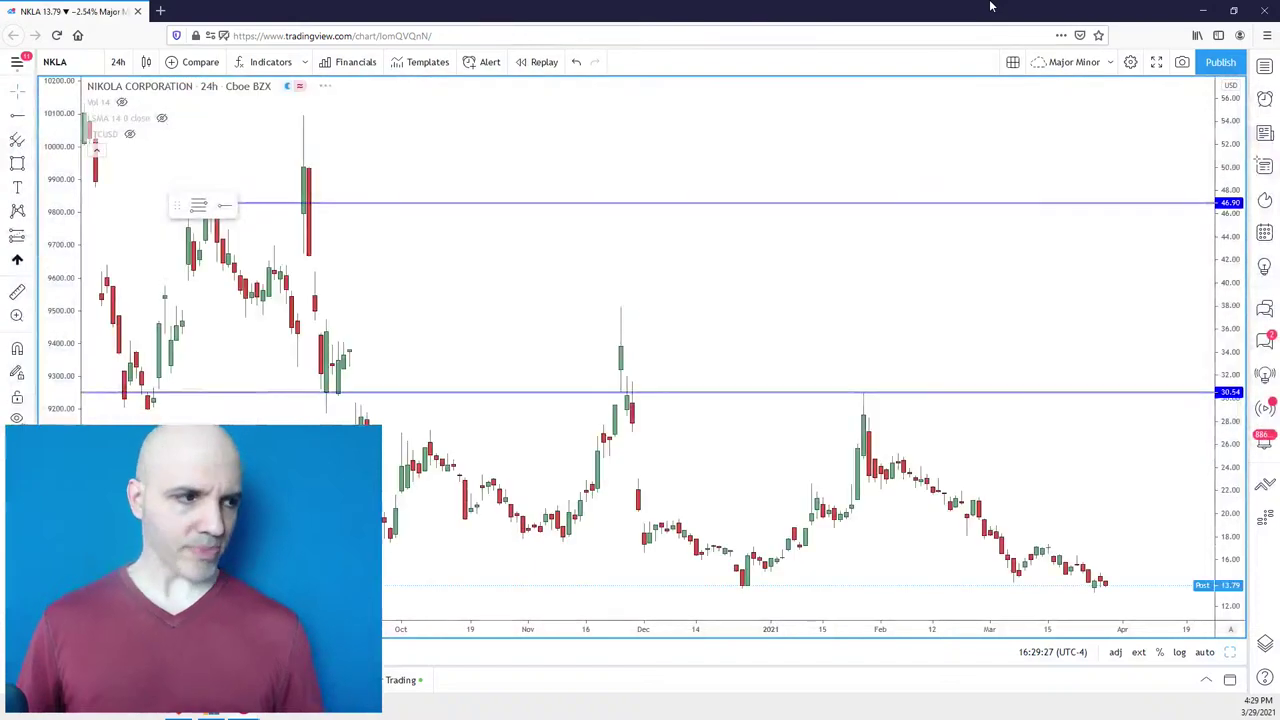
scroll(1163, 466, down, 3)
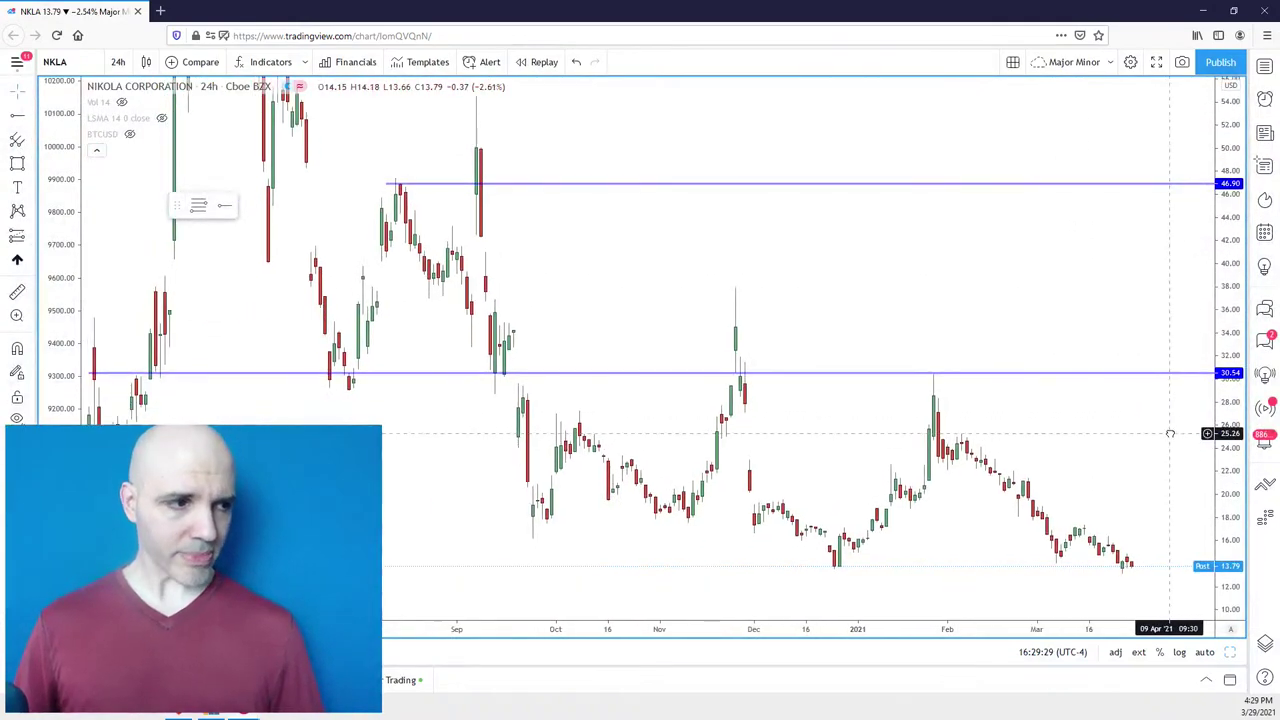
drag(1149, 526, 1138, 547)
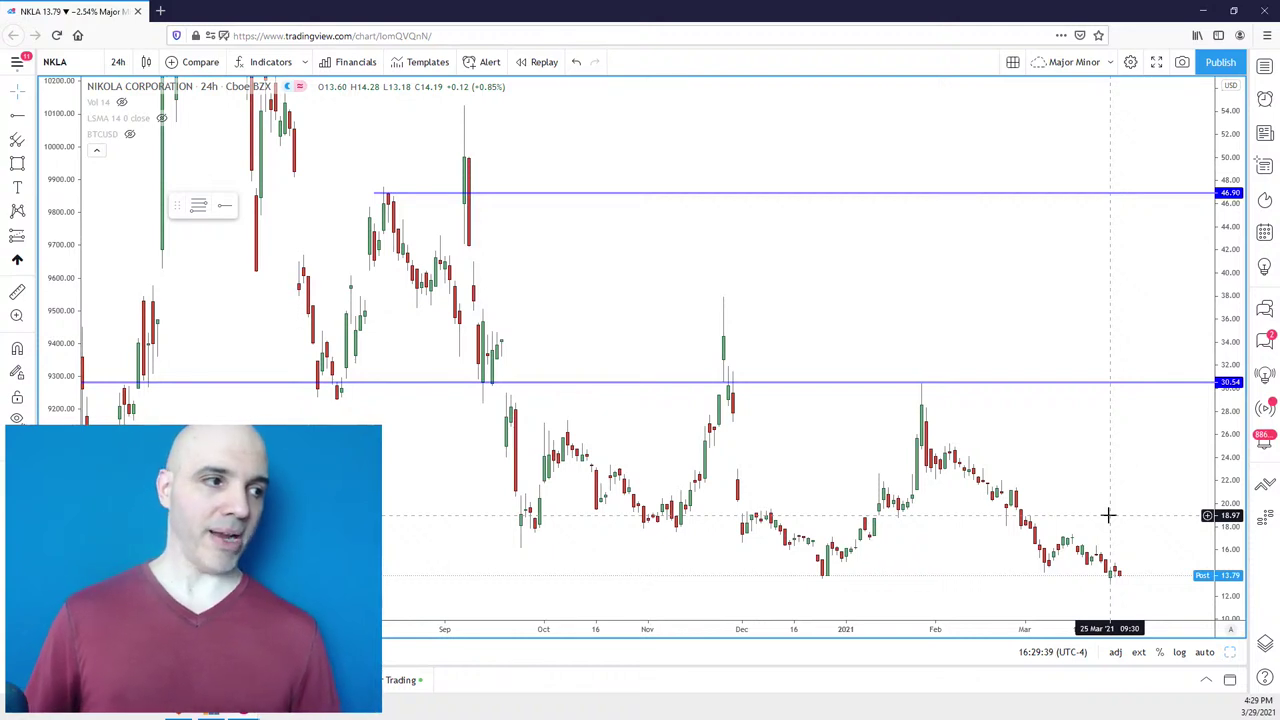
drag(1146, 500, 1147, 509)
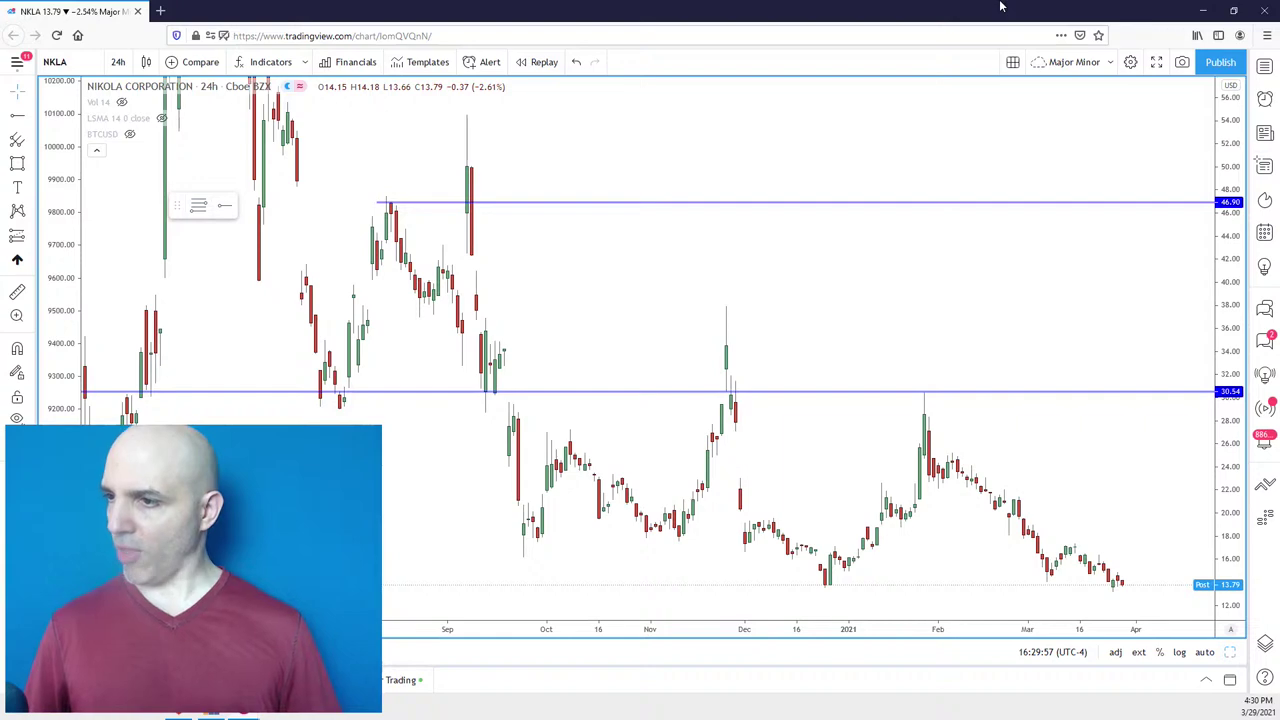
Load the FUV chart and examine the price action from the February peak to late March.
text(FUV)
key(Return)
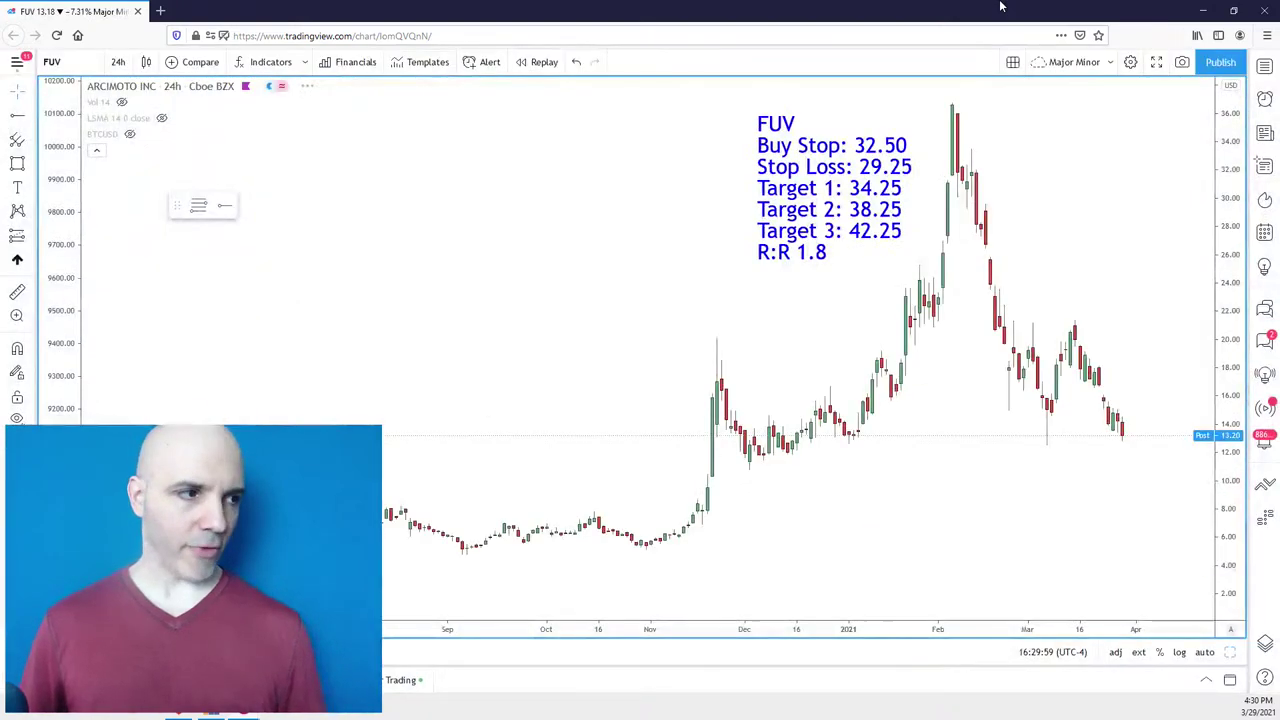
scroll(1083, 171, up, 4)
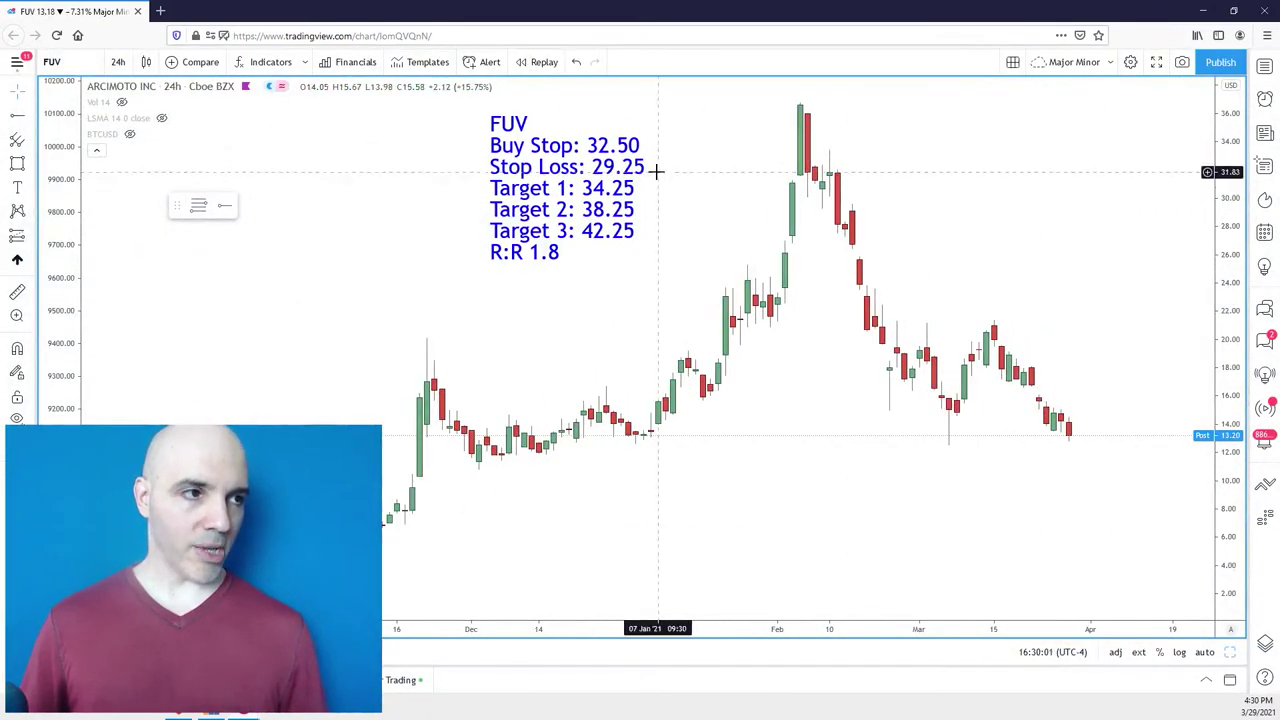
scroll(937, 169, up, 2)
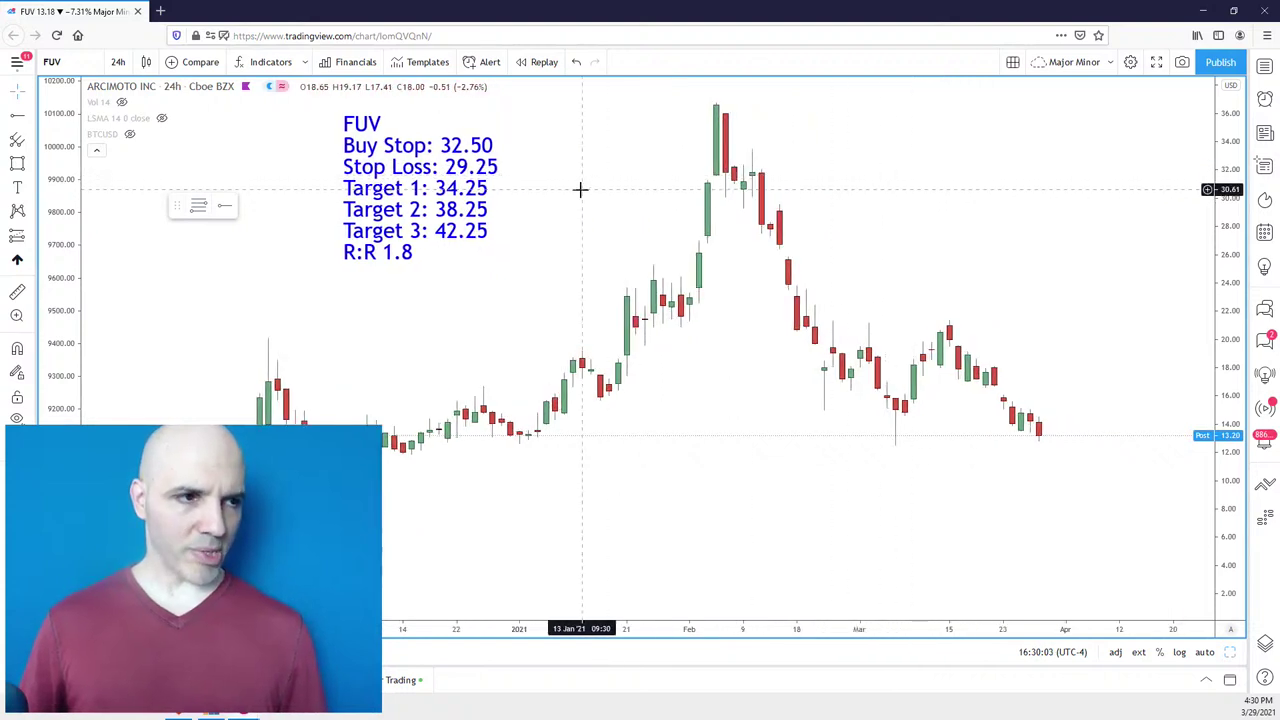
scroll(605, 178, up, 2)
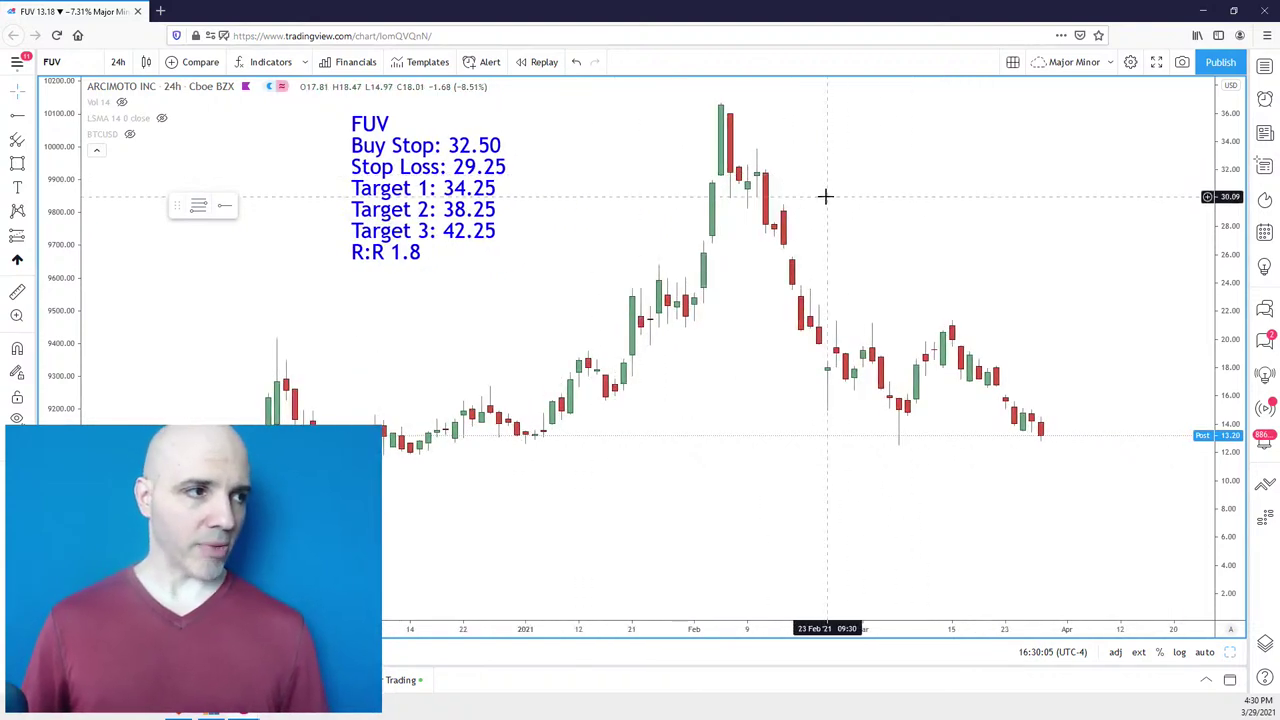
scroll(857, 213, left, 2)
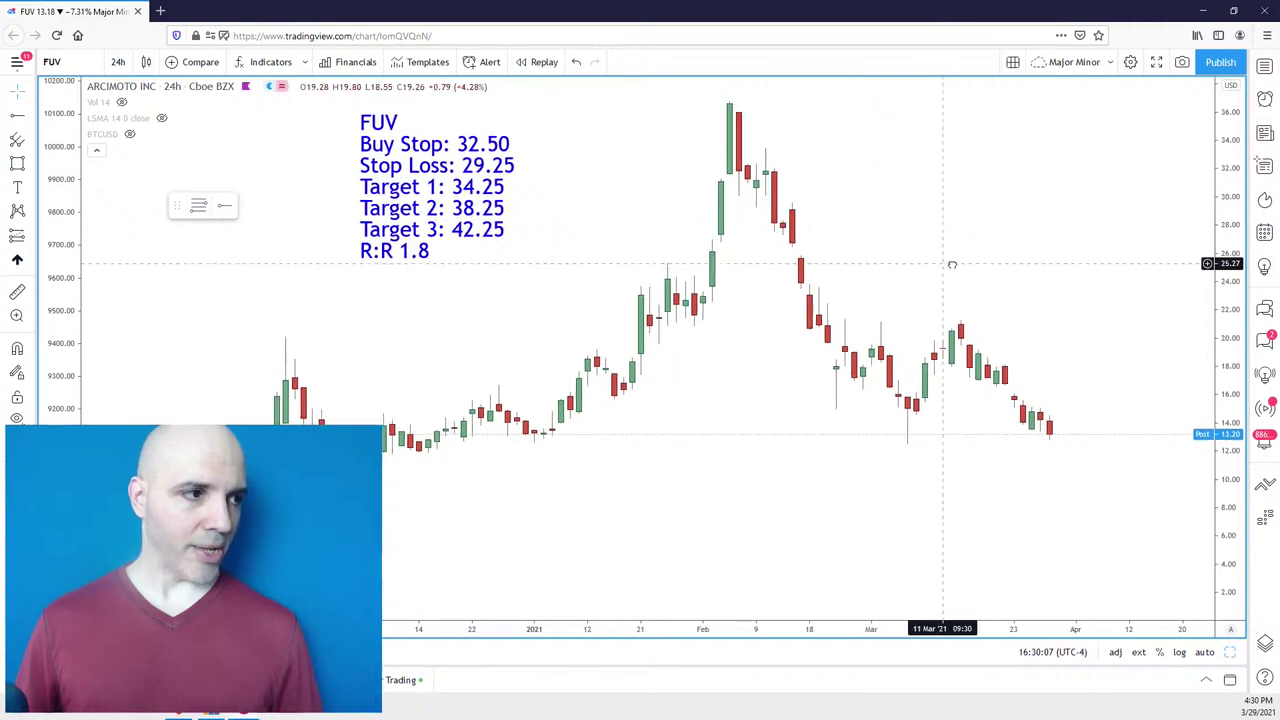
Draw a rectangle over the latest FUV candles, from 5 Mar to 1 Apr '21 and spanning about 11.77 to 15.12.
click(17, 163)
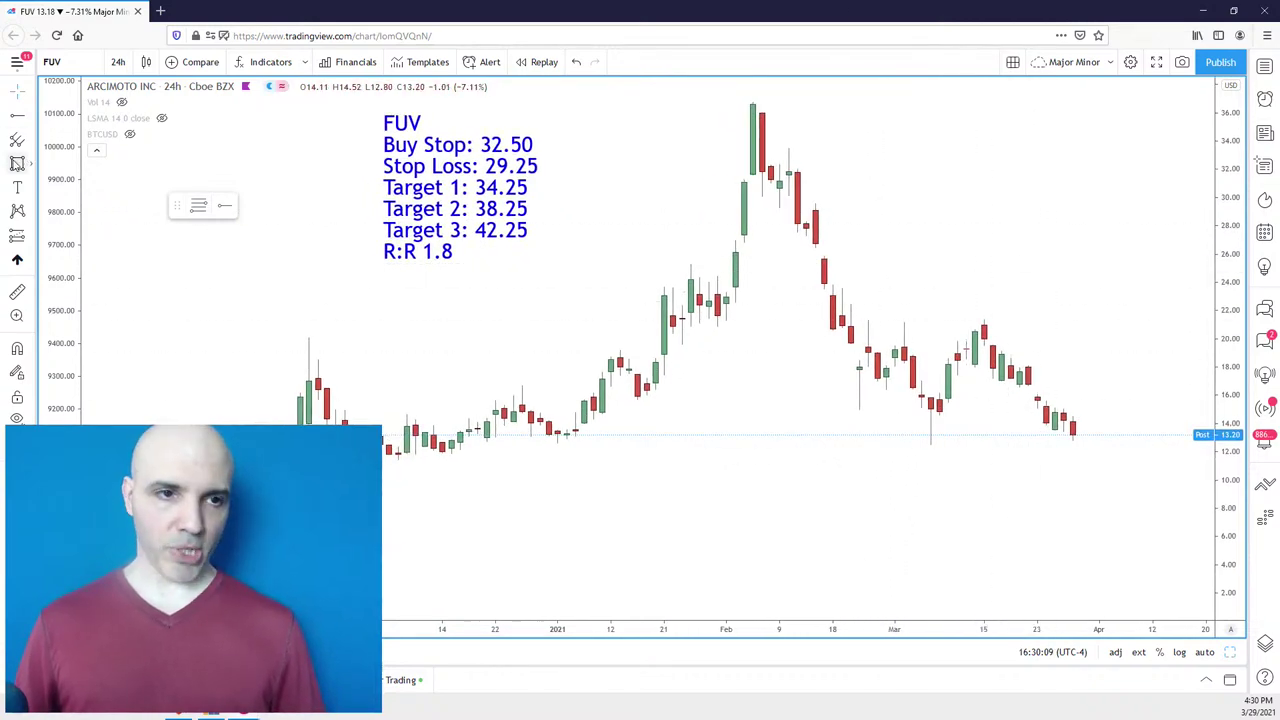
drag(1100, 456, 930, 407)
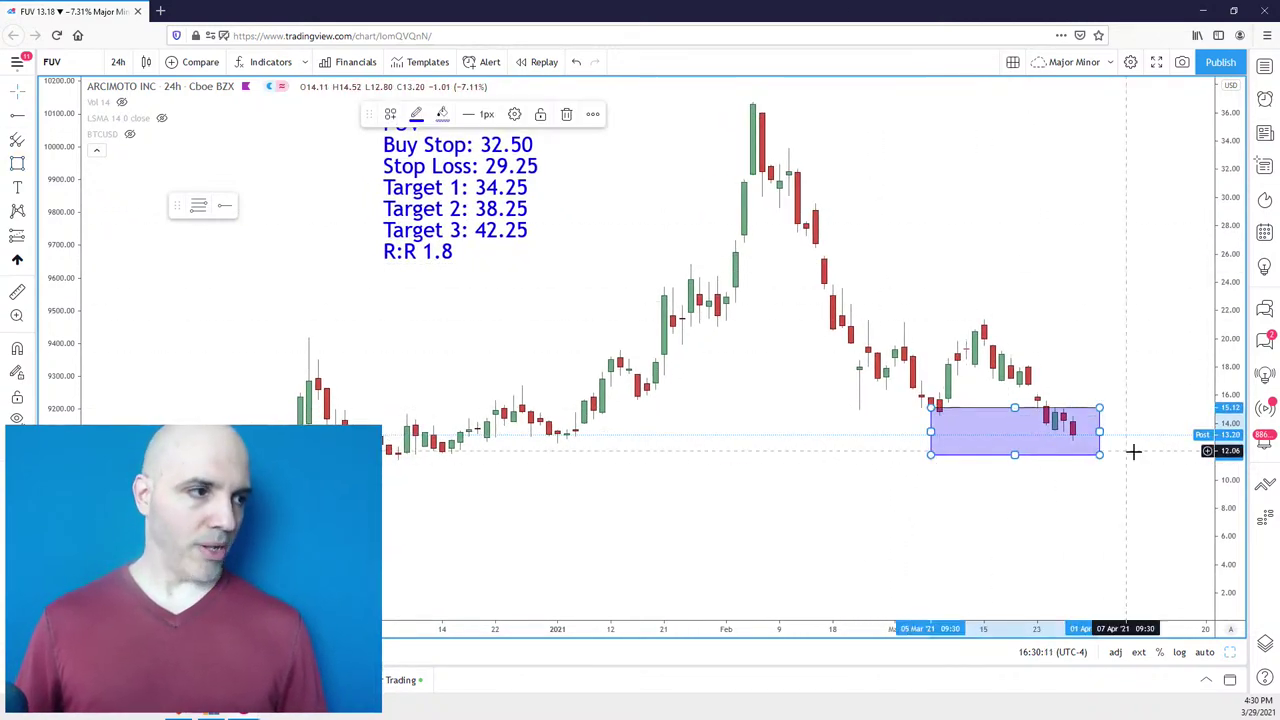
scroll(1123, 441, down, 1)
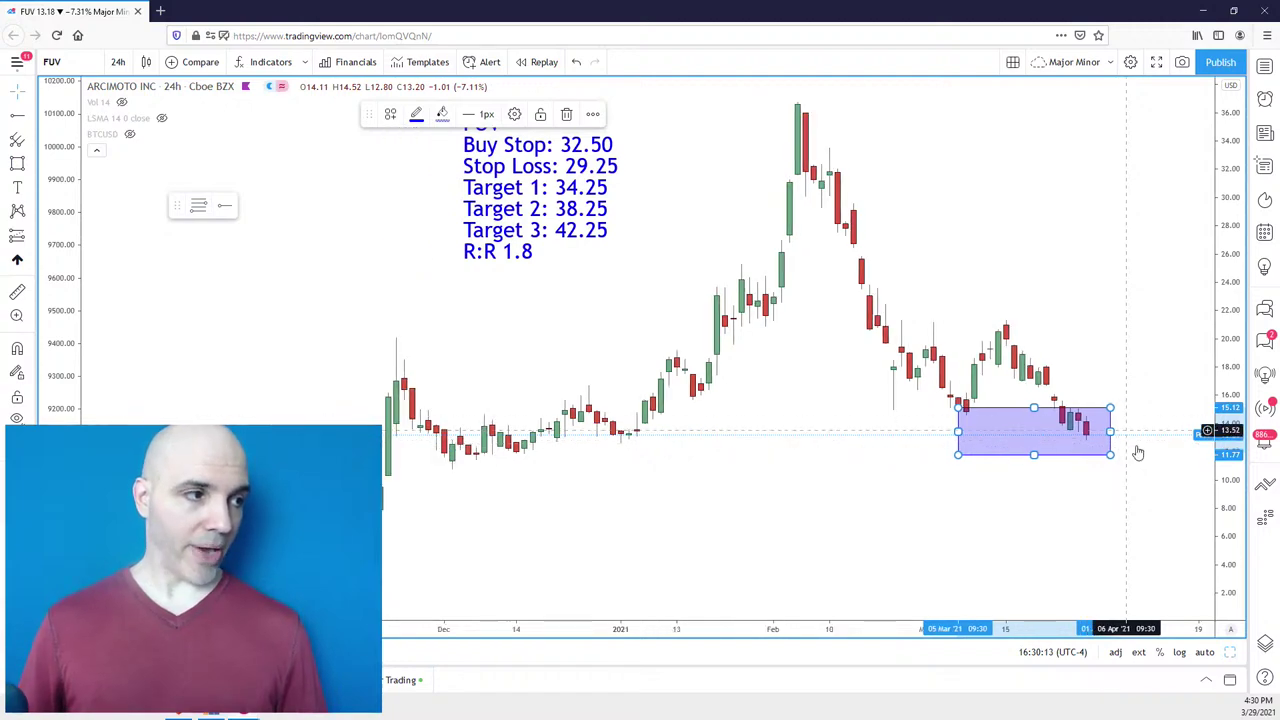
drag(1213, 342, 1231, 374)
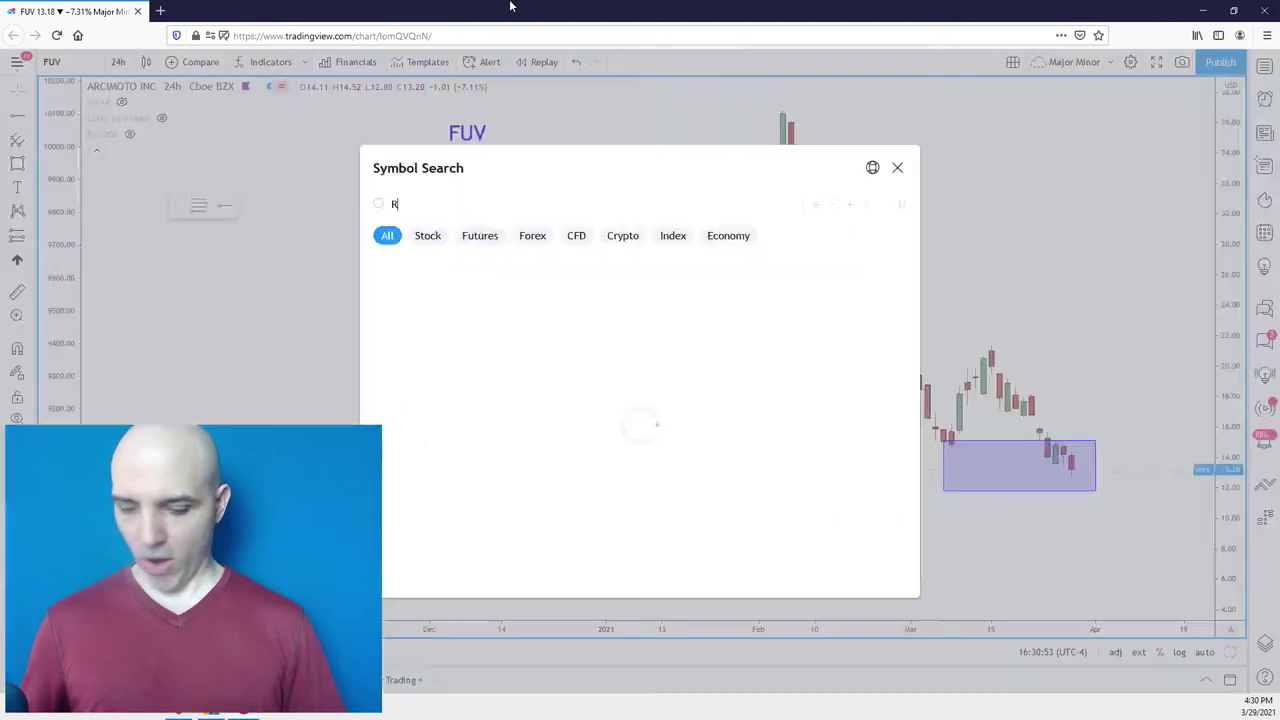
Load the RKT chart and draw a narrow rectangle over the early March spike, spanning about 28.65 to 42.24.
text(RKT)
key(Return)
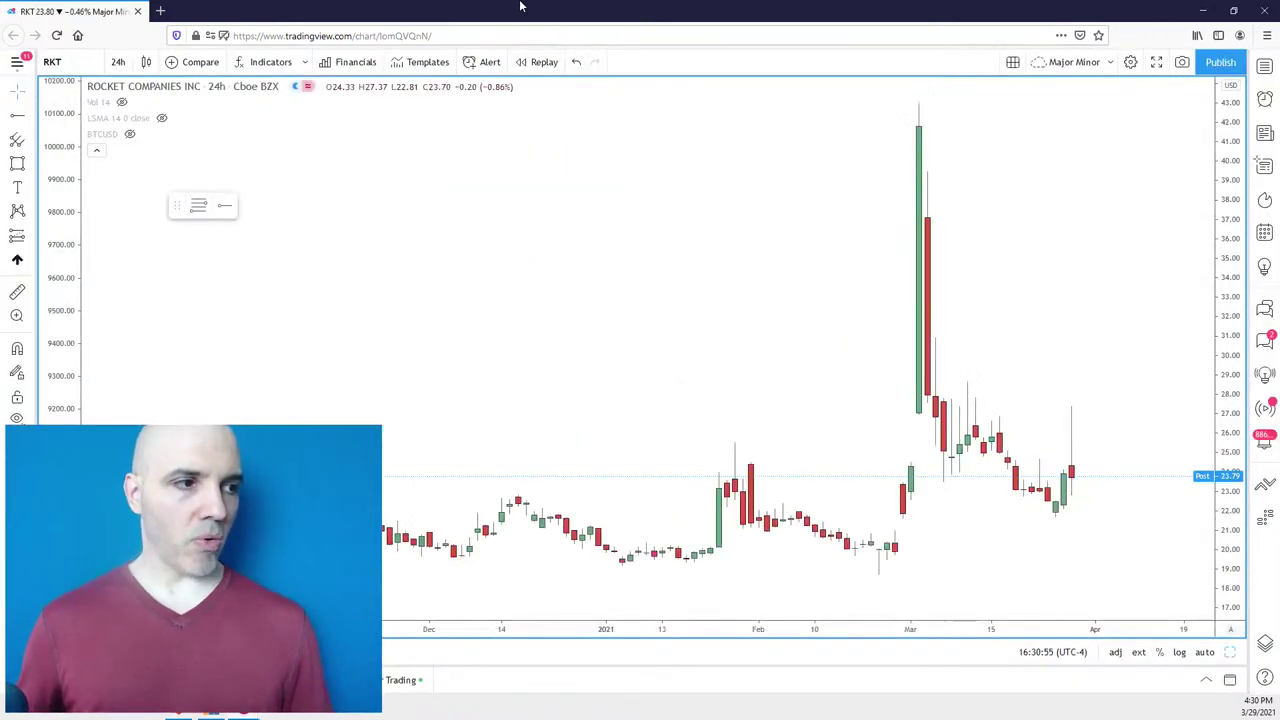
scroll(1083, 157, down, 3)
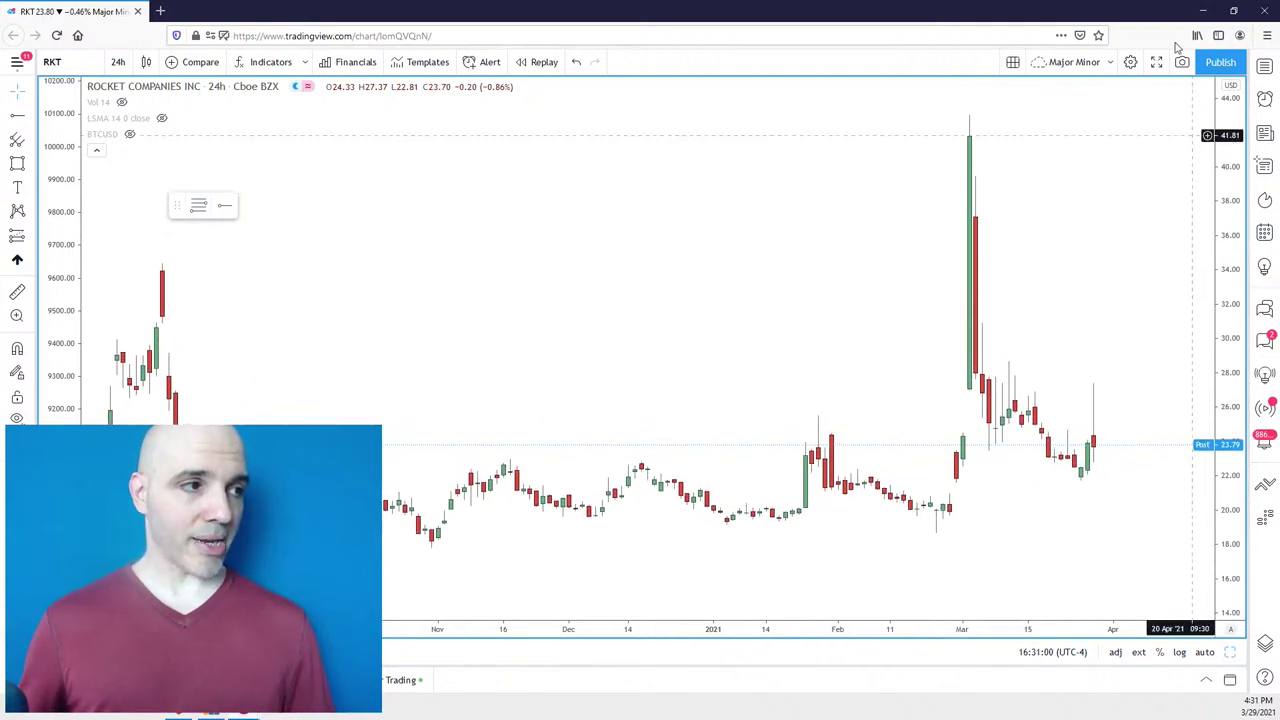
key(alt+shift+r)
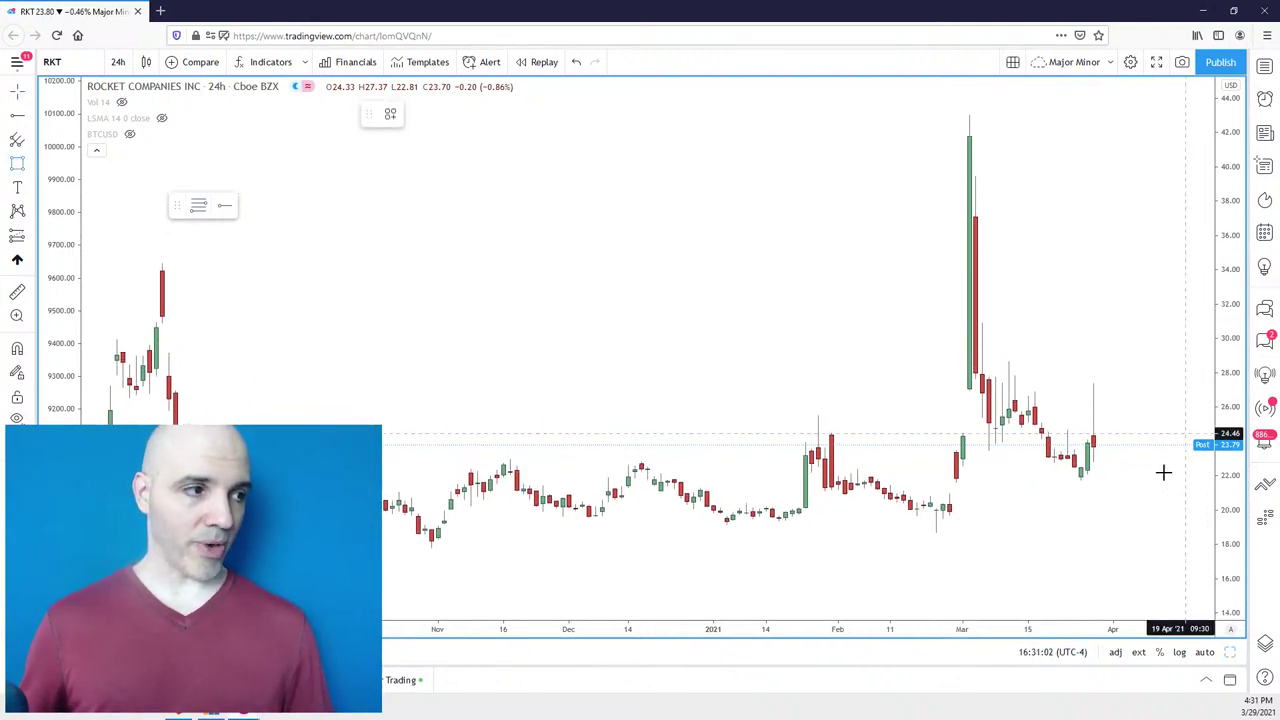
mouse_move(968, 361)
mouse_down()
mouse_move(957, 292)
mouse_move(989, 127)
mouse_up()
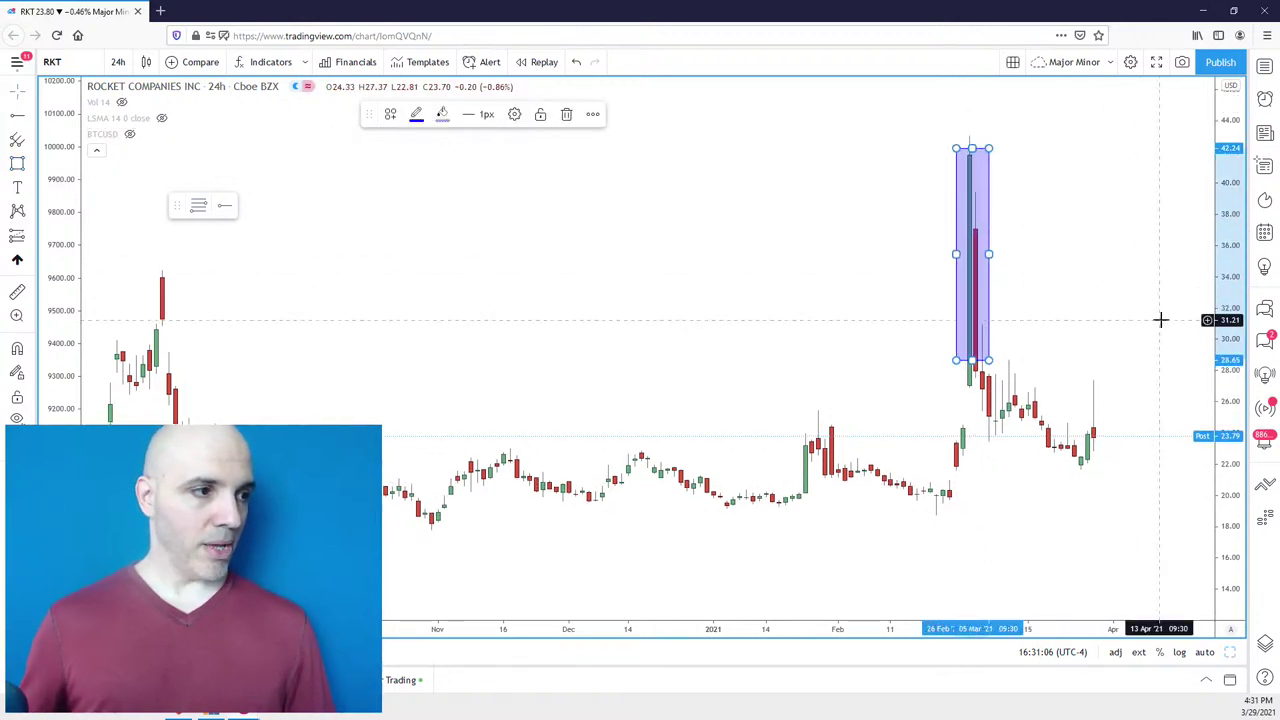
scroll(1108, 291, down, 3)
click(1138, 297)
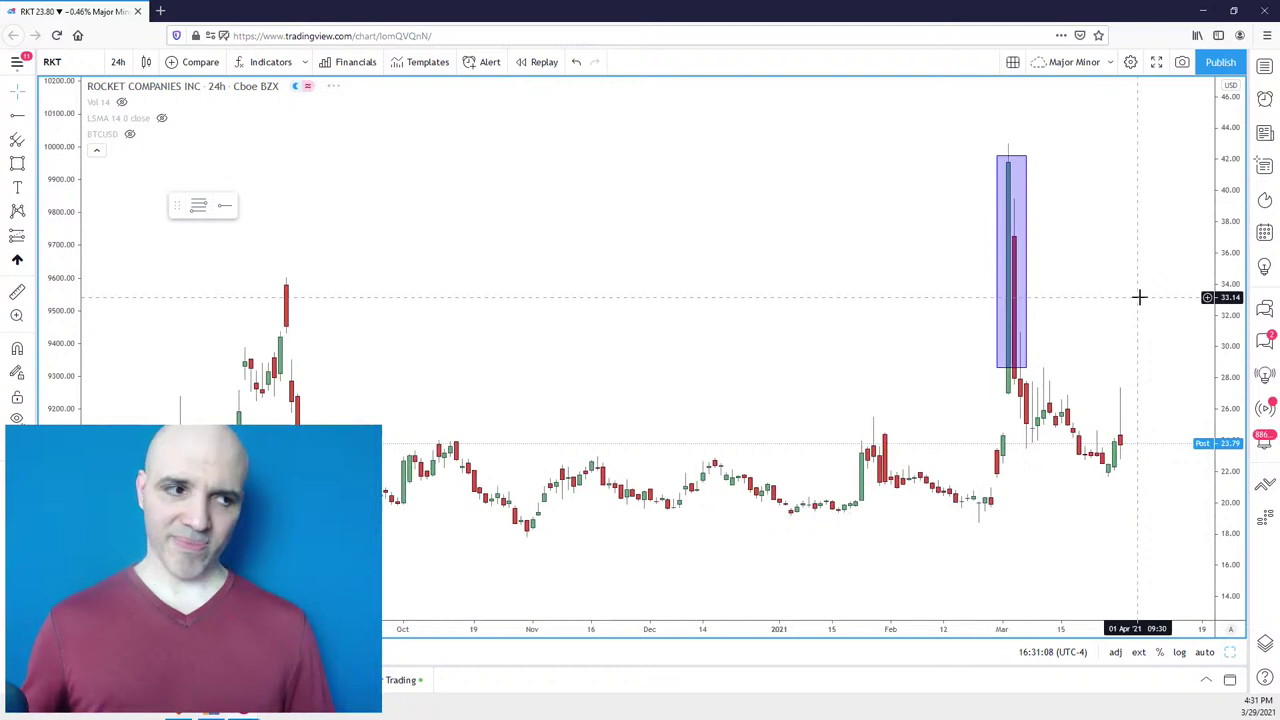
Draw a rectangle around the 29 Mar '21 RKT candle, spanning about 23.45 to 27.95.
scroll(1133, 244, up, 2)
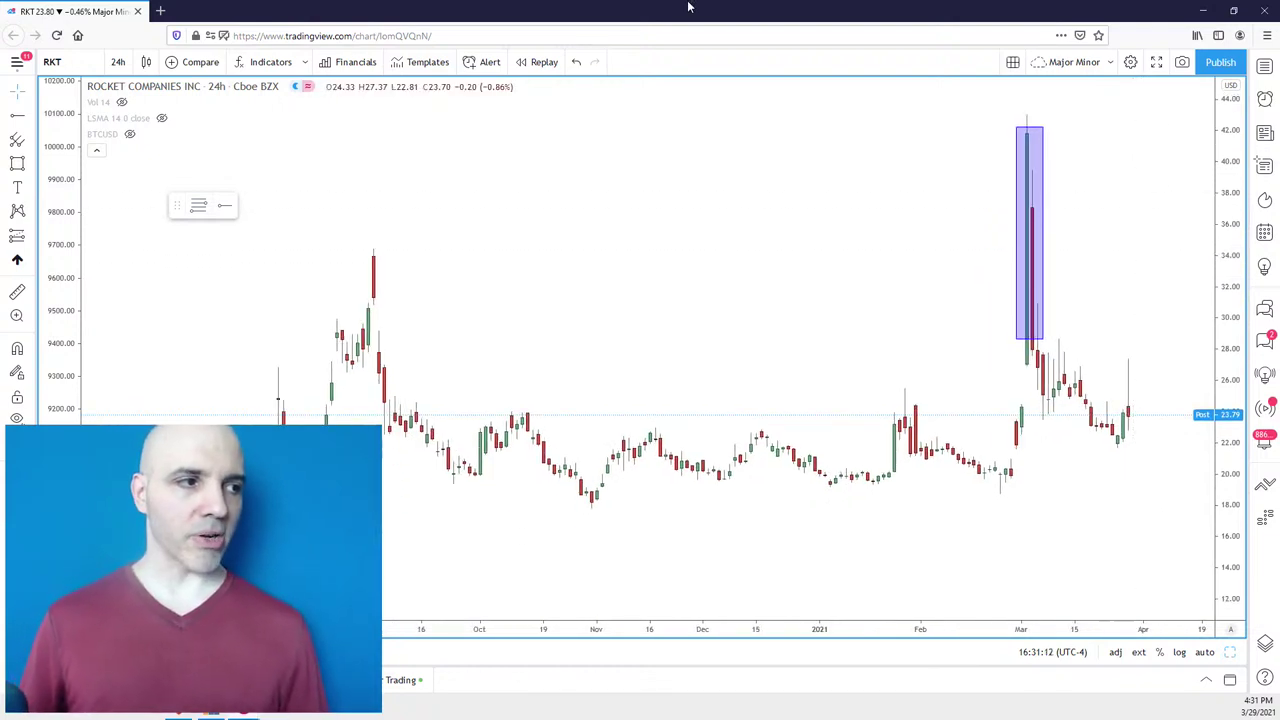
key(alt+shift+r)
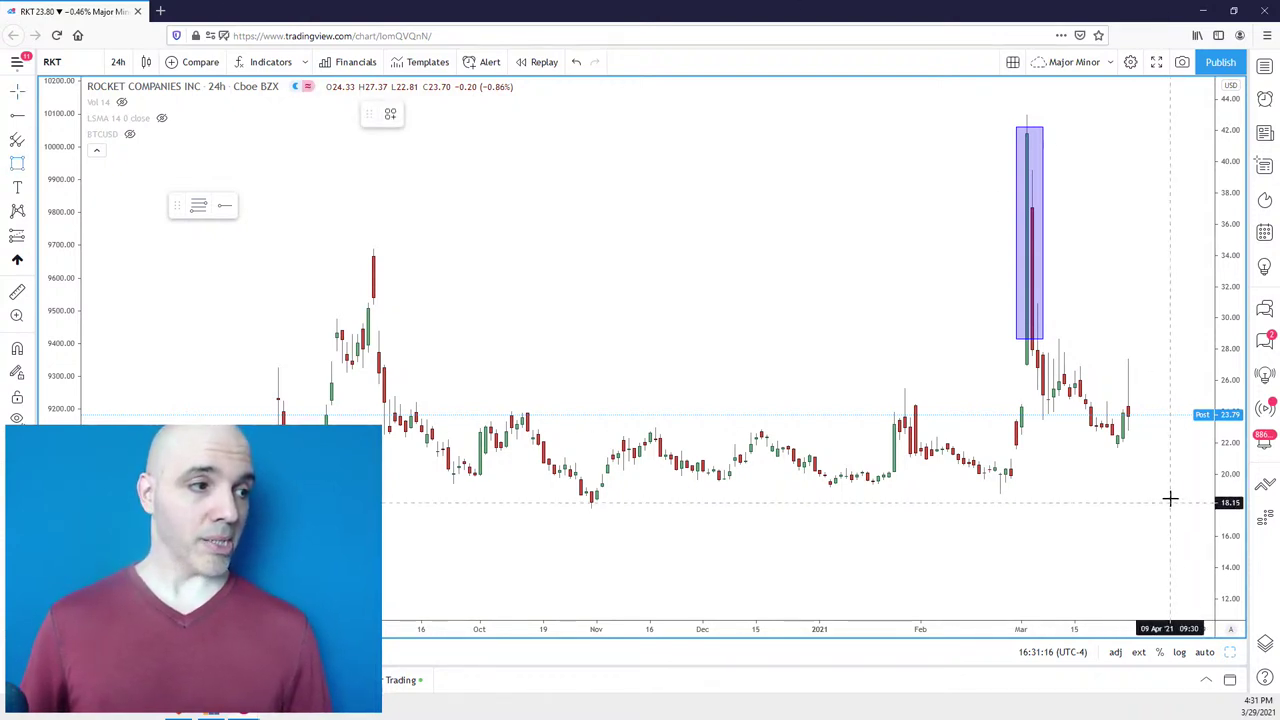
drag(1164, 420, 1117, 350)
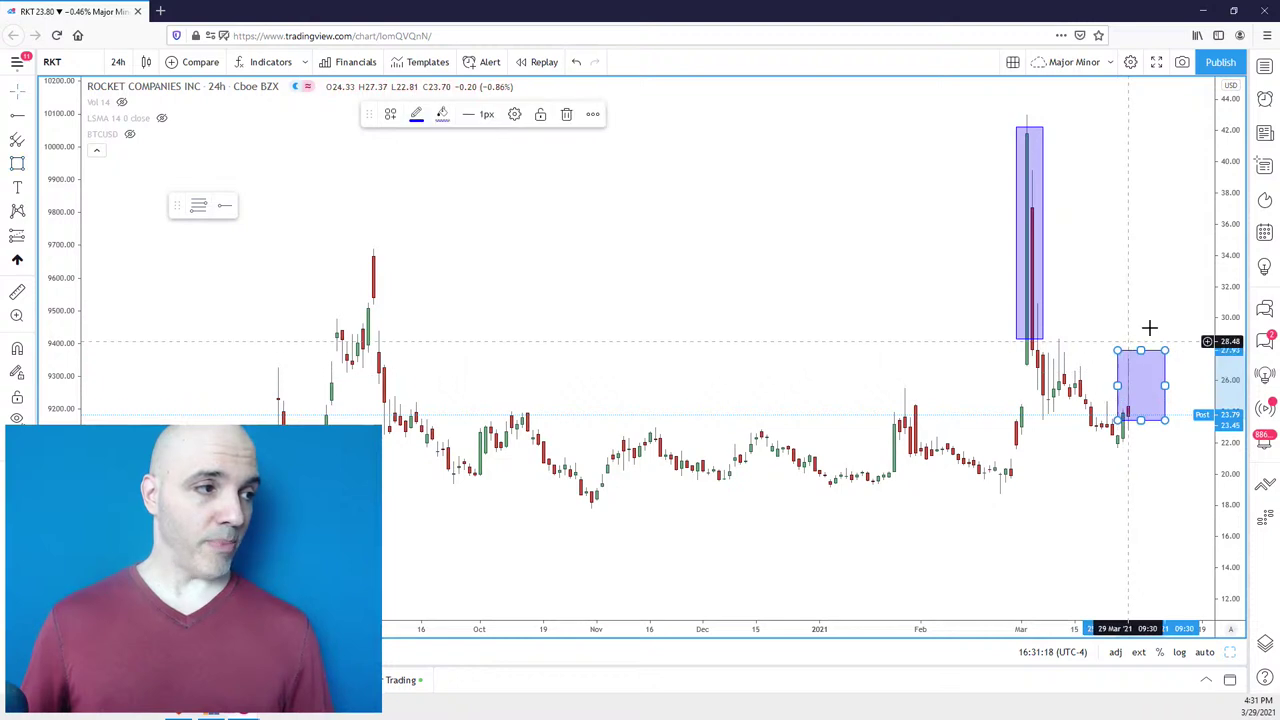
click(1149, 287)
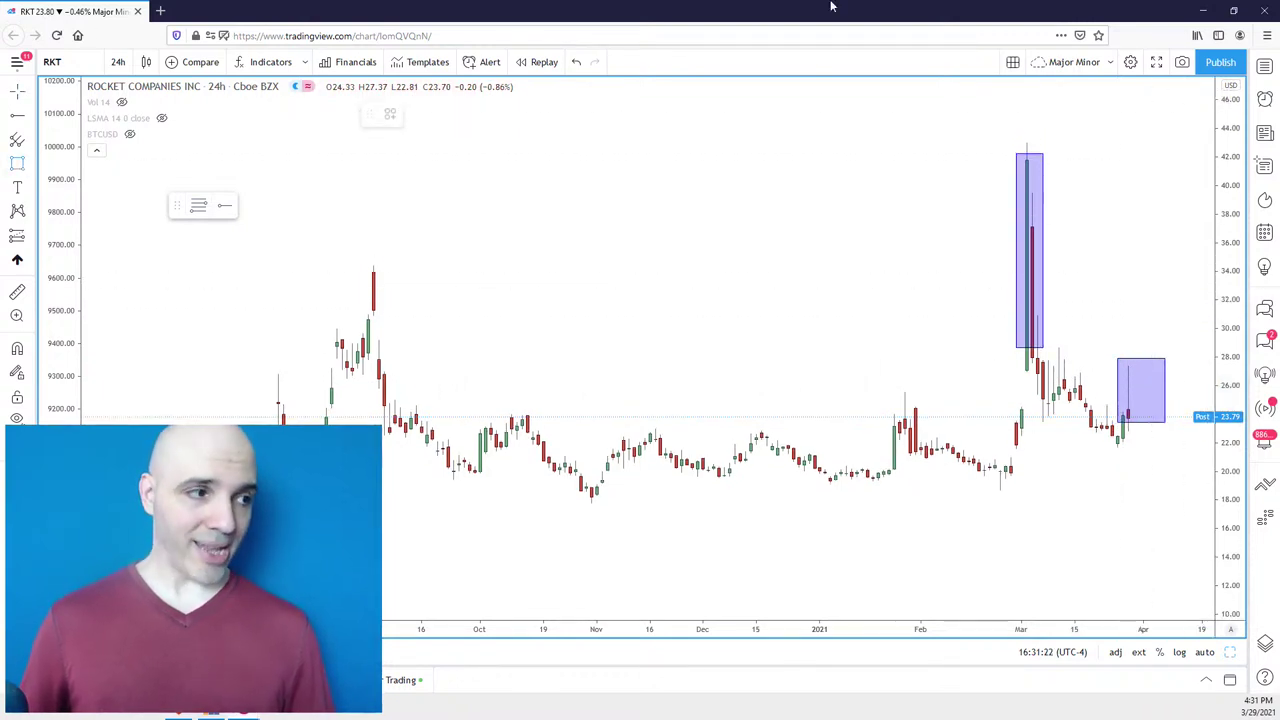
Draw a rectangle below the latest RKT price from 4 Mar to 7 Apr '21, spanning about 18.63 to 20.77.
drag(1160, 490, 1032, 455)
scroll(1150, 528, down, 1)
scroll(1150, 528, down, 1)
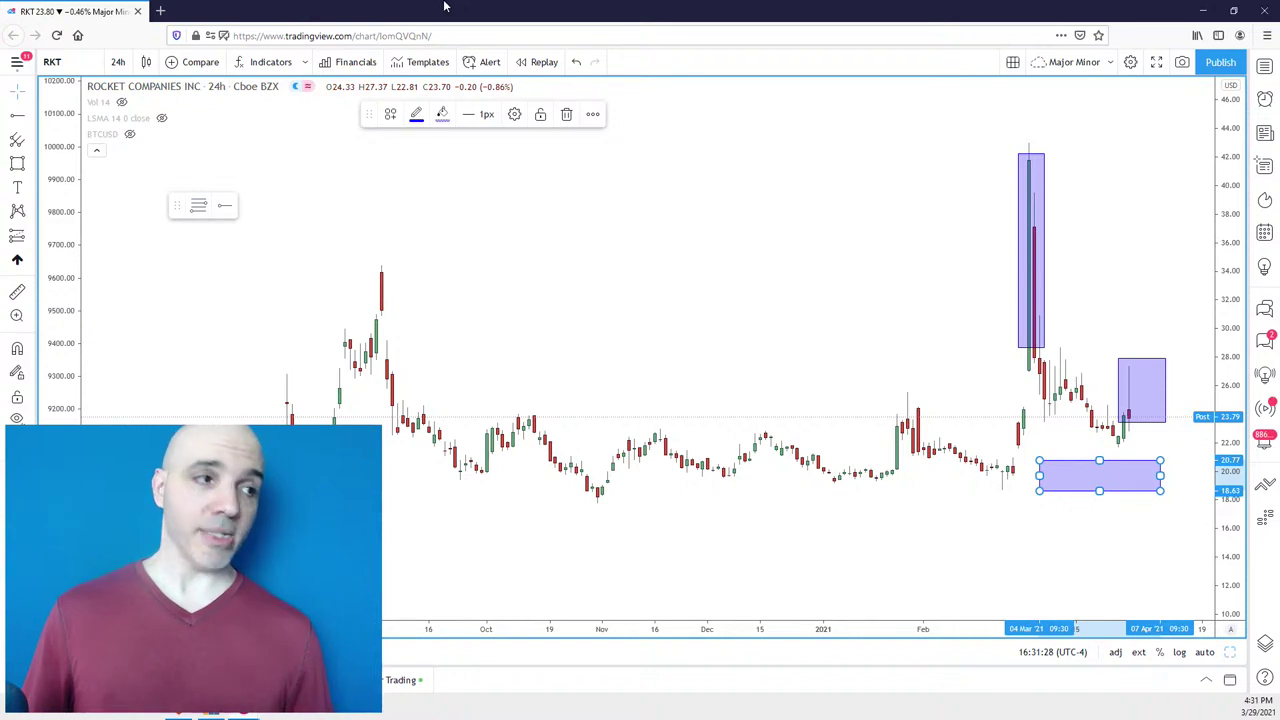
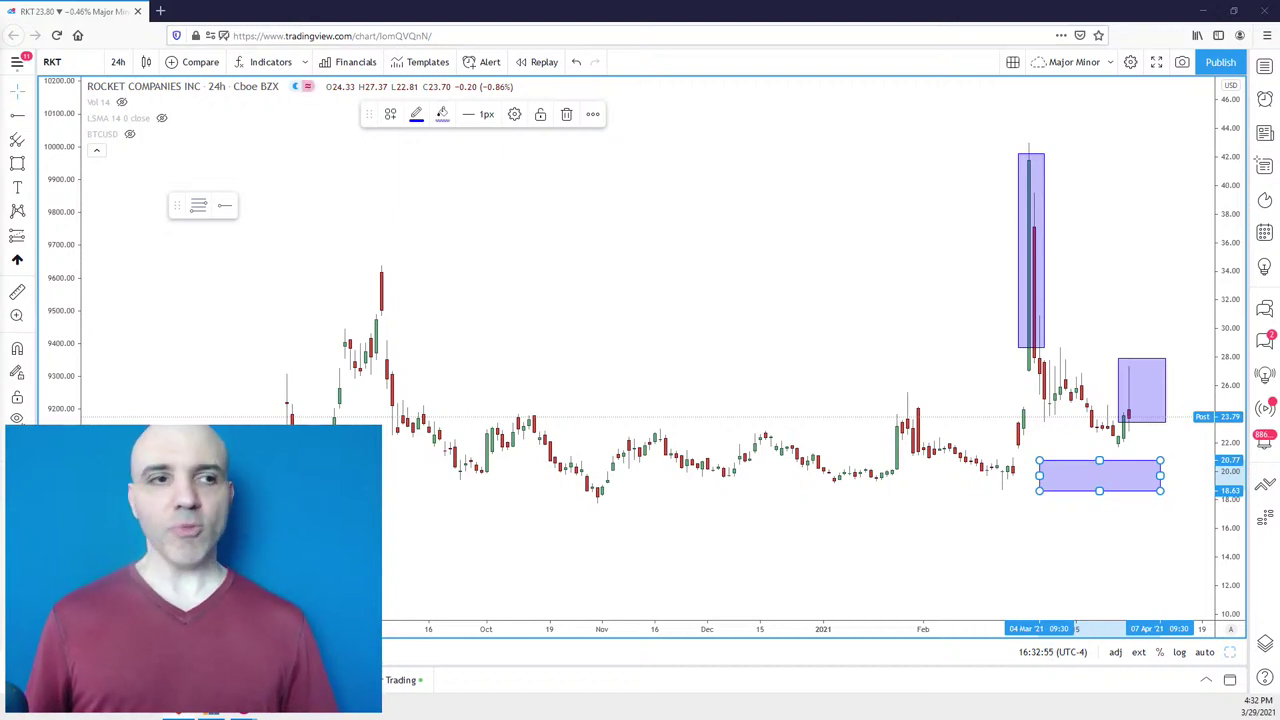
Load the BTCUSD chart and extend the rectangle around the 57650 line to early April, level with the upper rectangle's end.
text(BTCUSD)
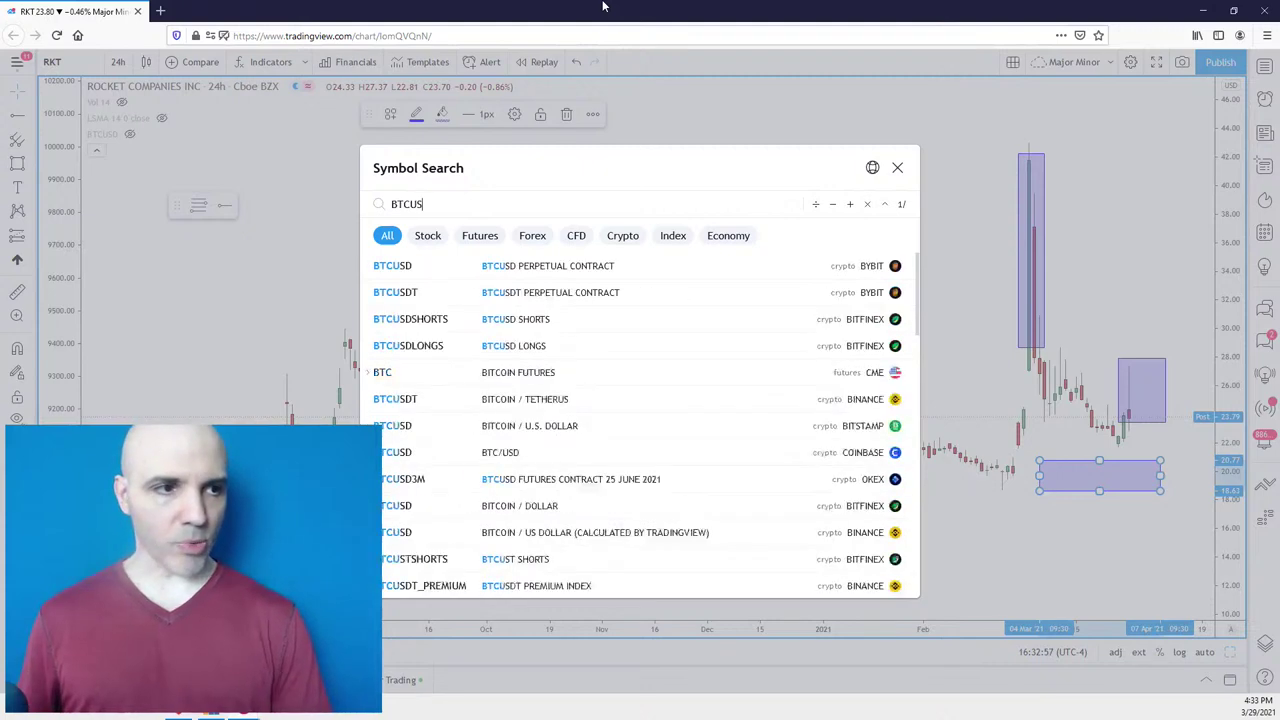
key(Return)
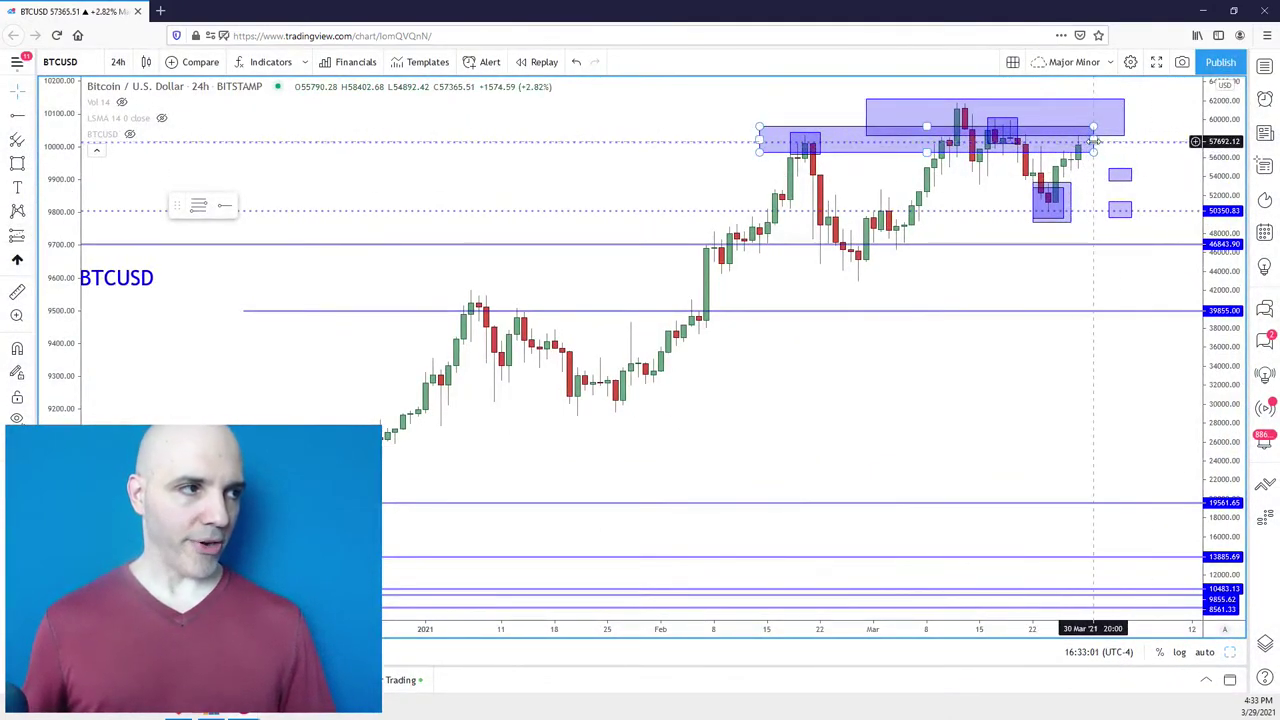
click(1091, 146)
scroll(1146, 207, down, 1)
click(1141, 294)
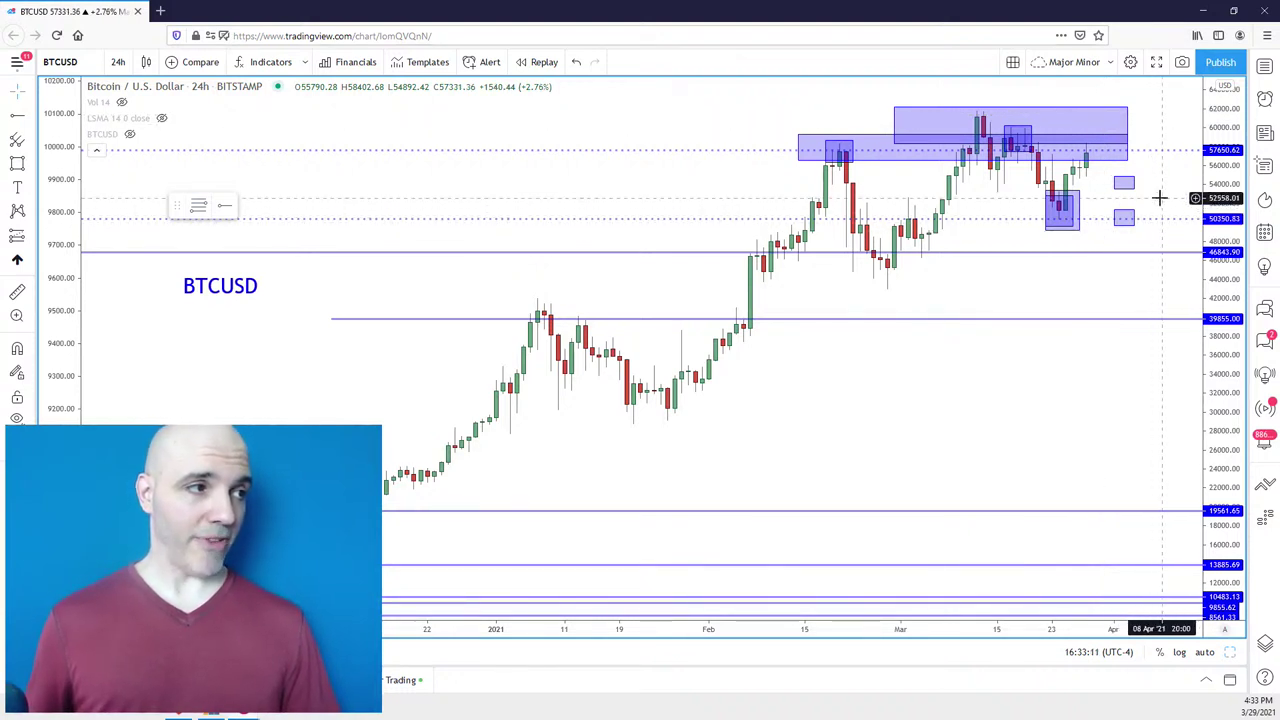
Examine the BTCUSD price action around the two overlapping rectangles and the dotted lines near 57650 and 50350.
scroll(1155, 205, down, 3)
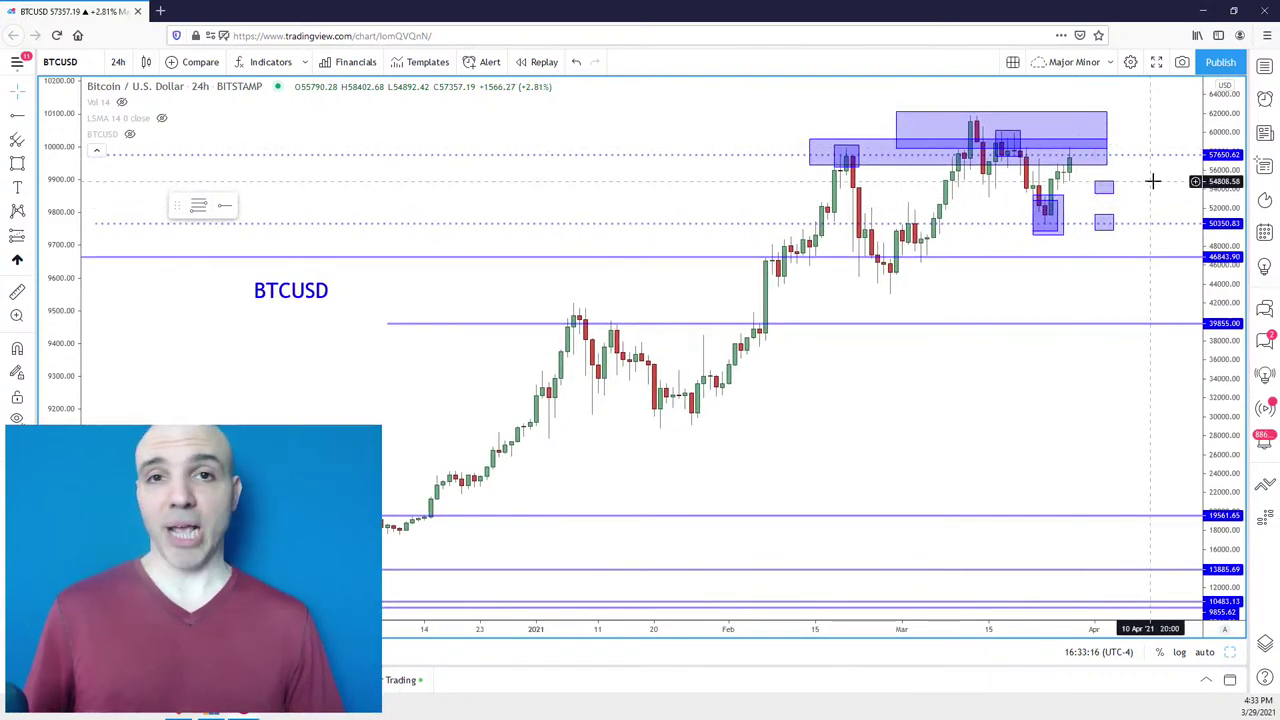
scroll(1153, 181, up, 4)
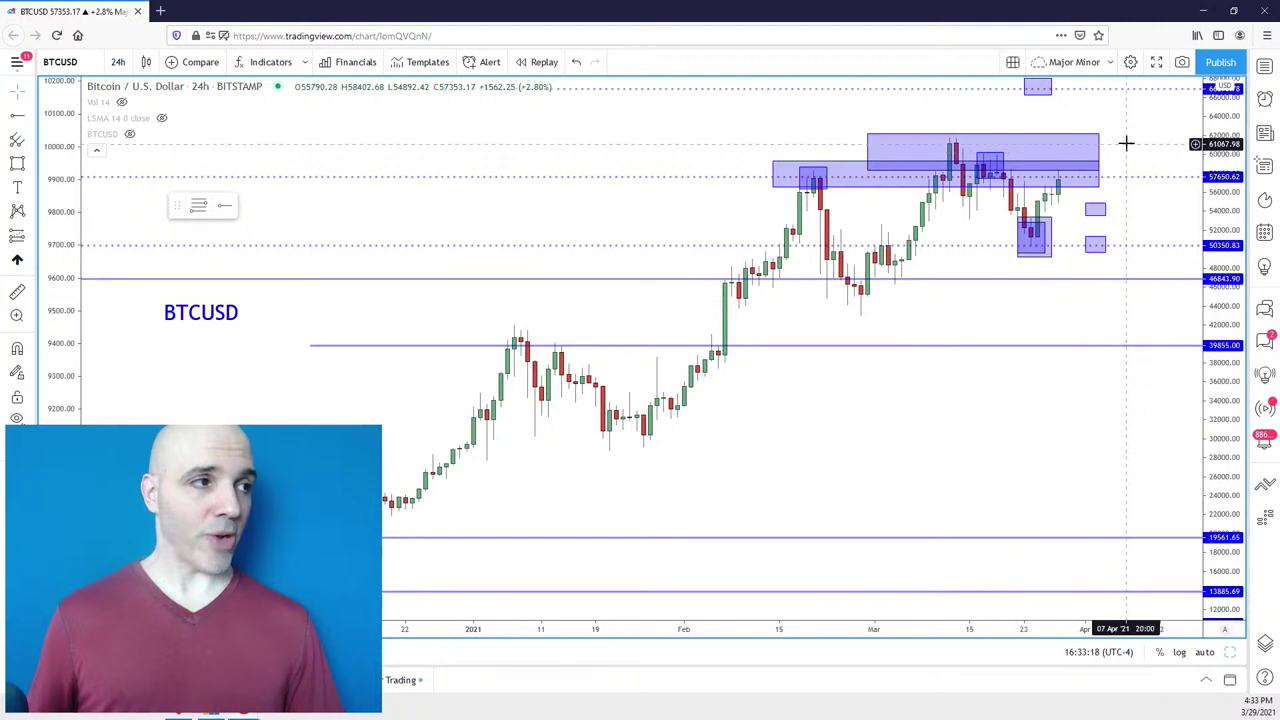
click(1051, 160)
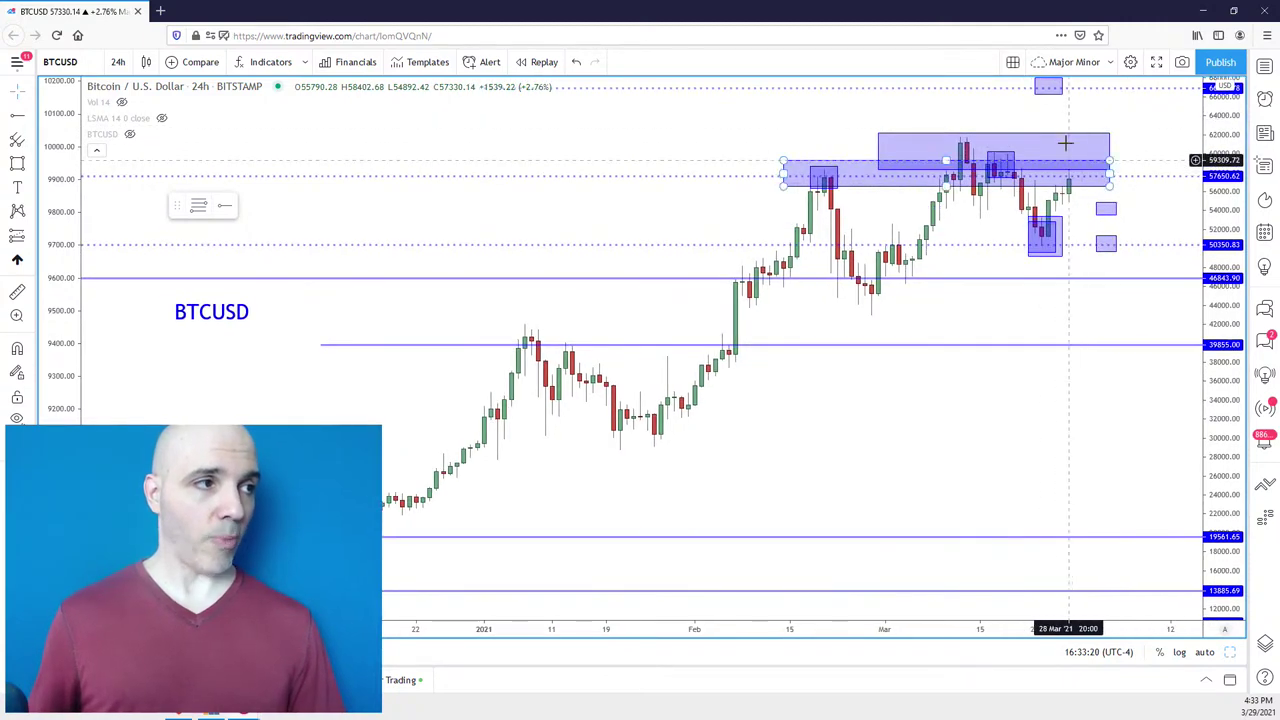
drag(1084, 122, 1129, 131)
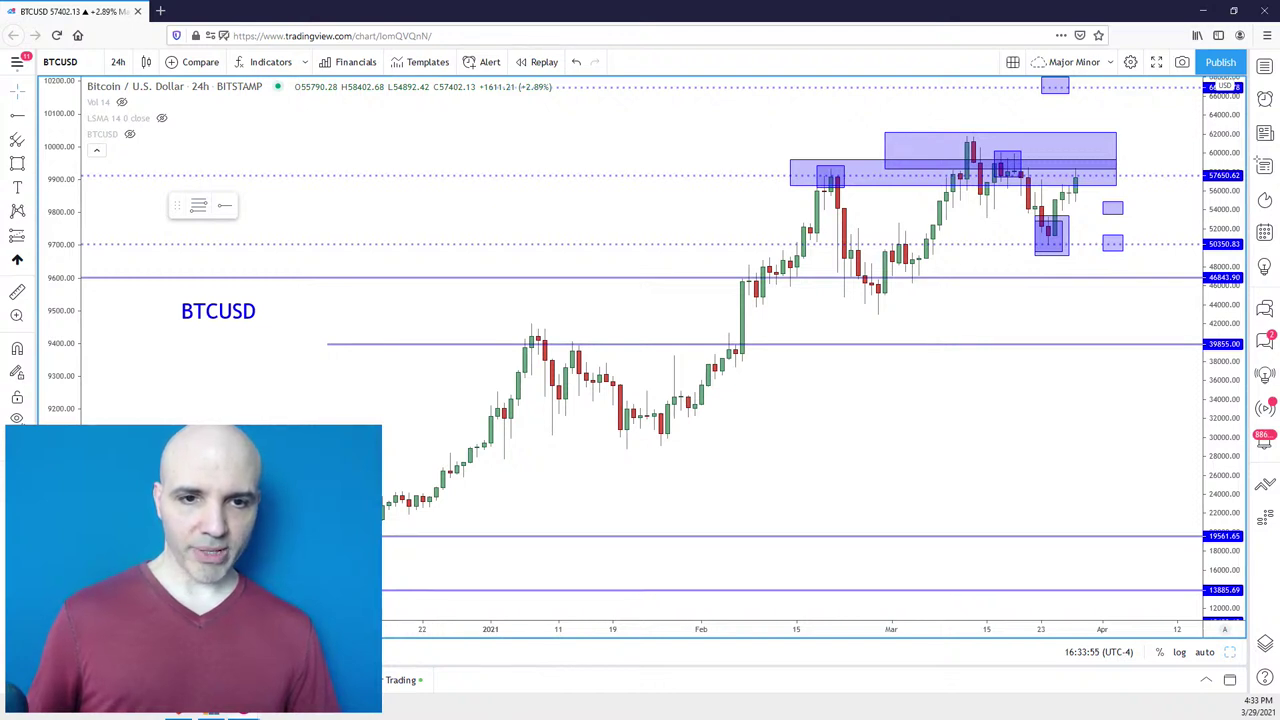
Load the DOTUSDT chart and place a horizontal ray at about 29.31 starting from 20 Feb '21.
text(DOTUSDT)
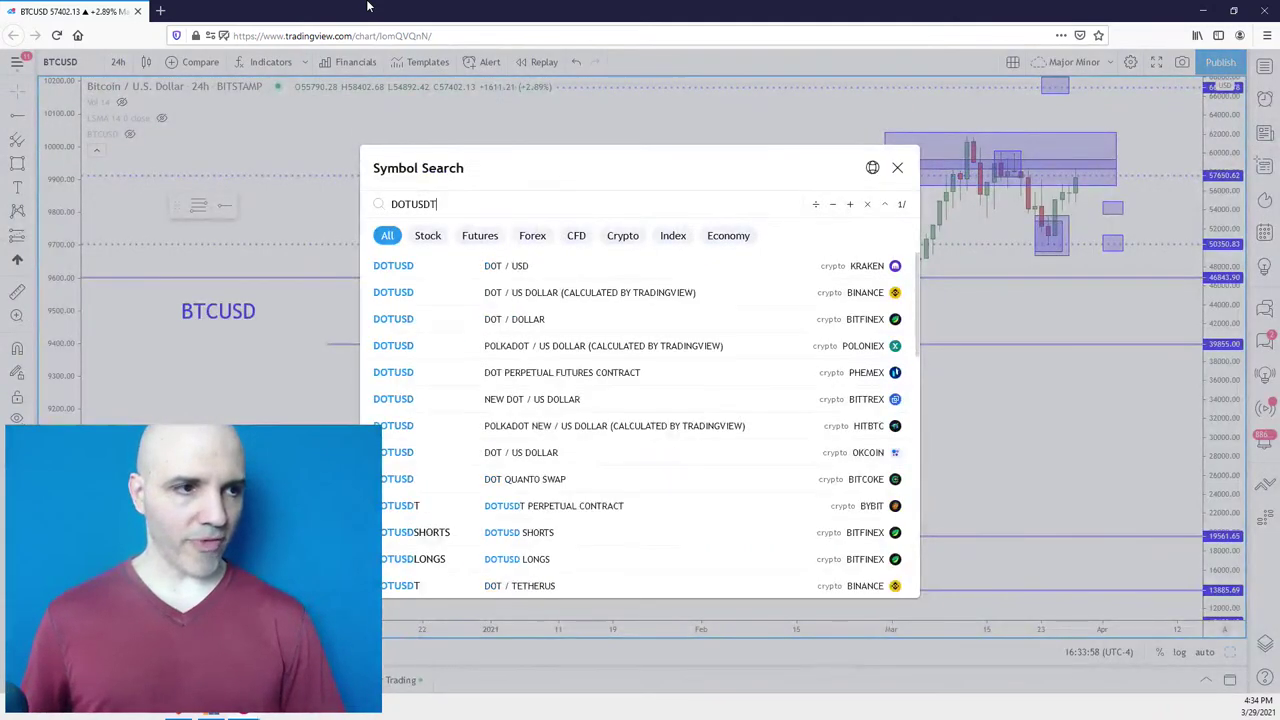
key(Return)
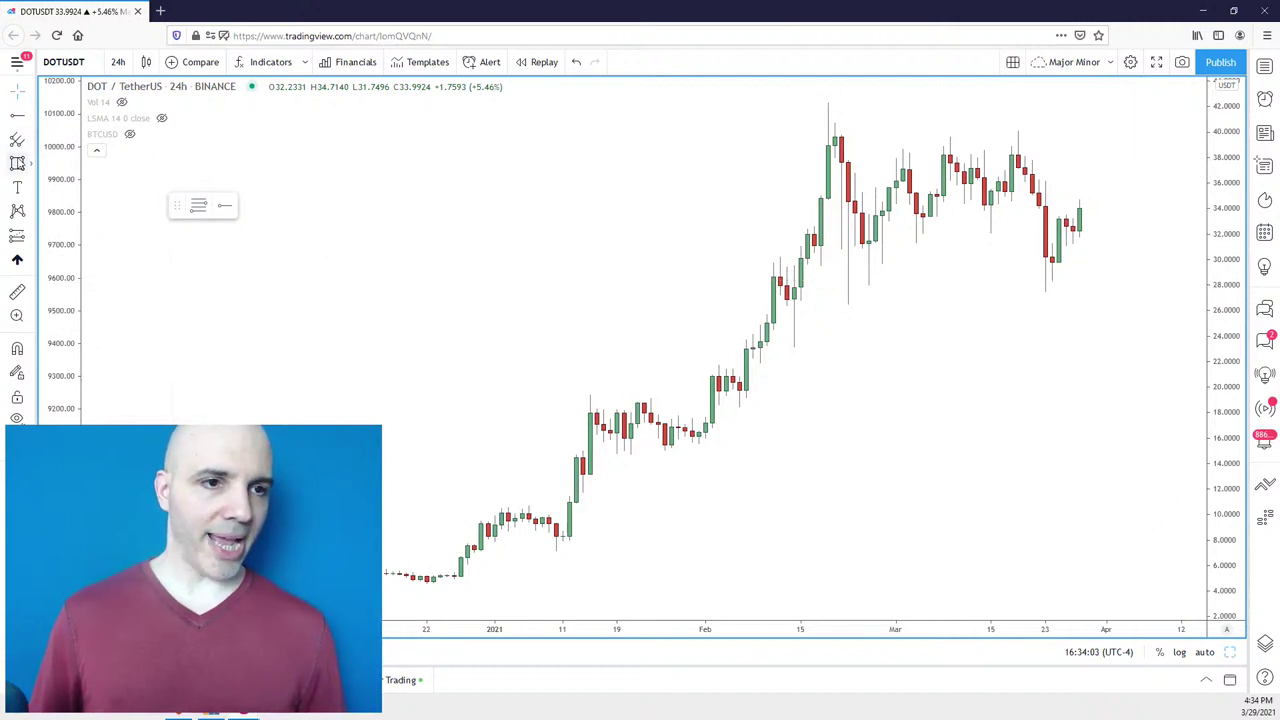
scroll(1163, 277, down, 3)
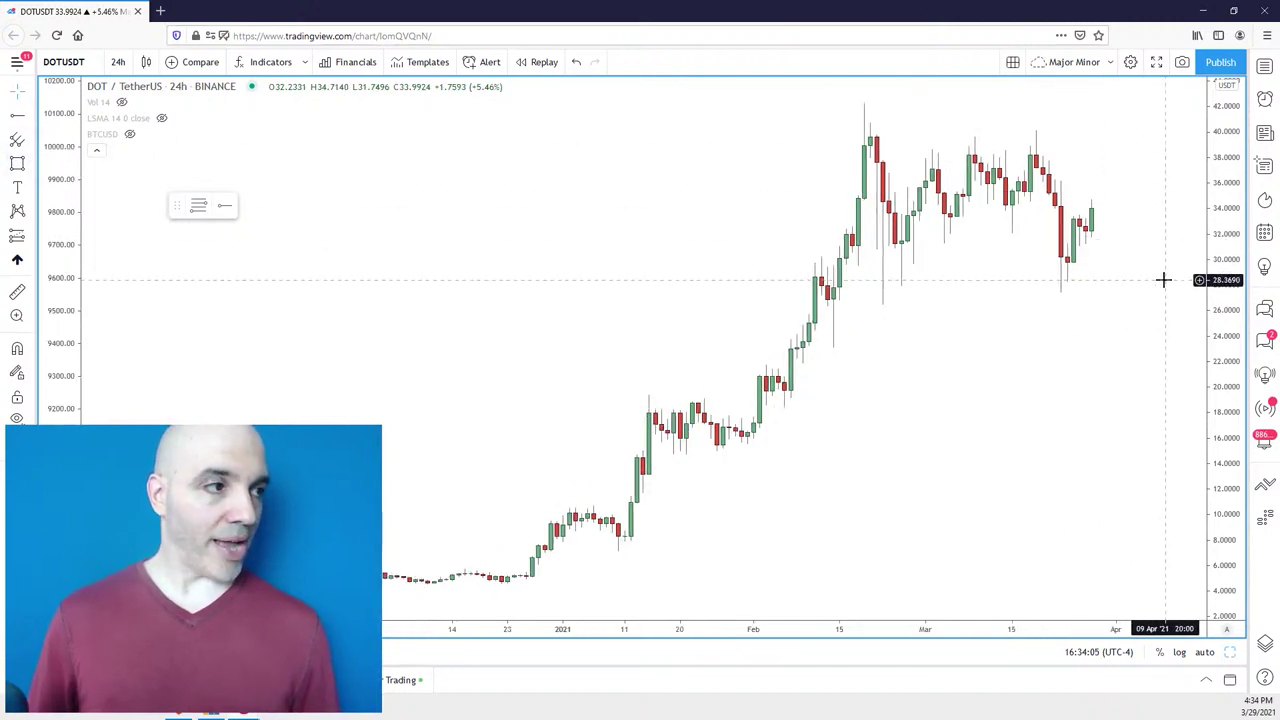
right_click(1143, 290)
click(1178, 254)
drag(1215, 320, 1160, 269)
scroll(1160, 269, up, 2)
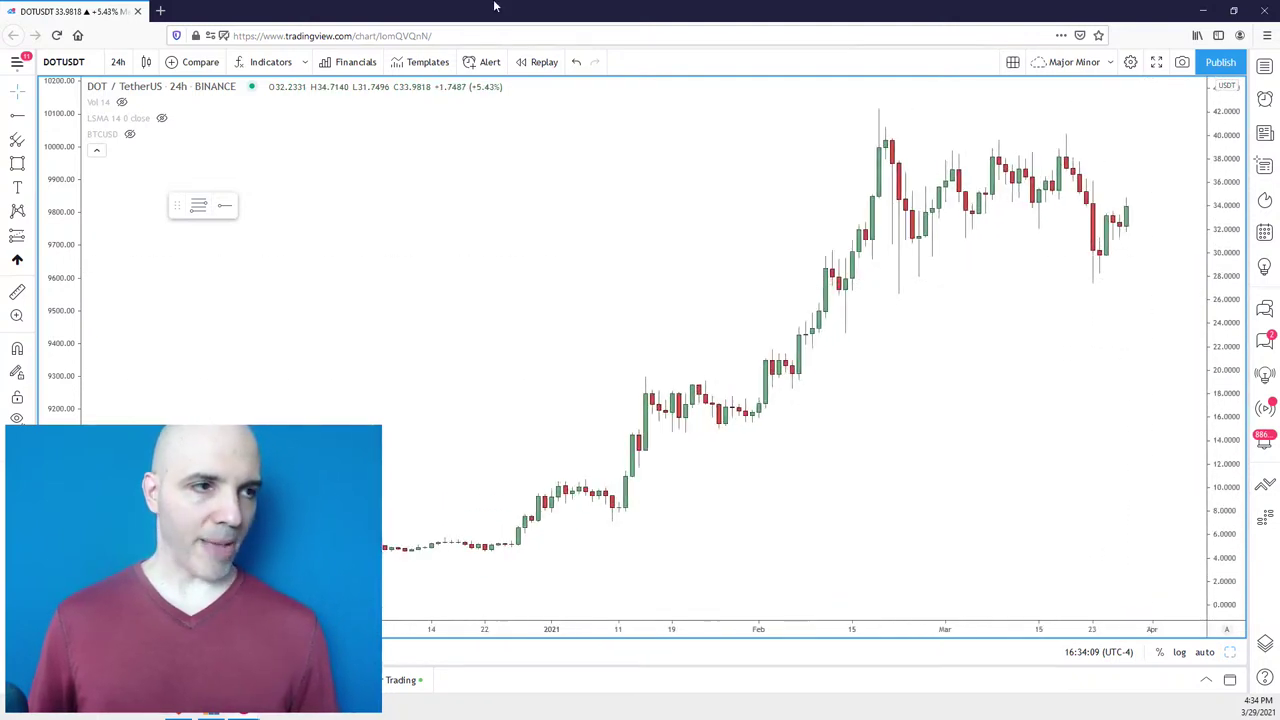
key(alt+j)
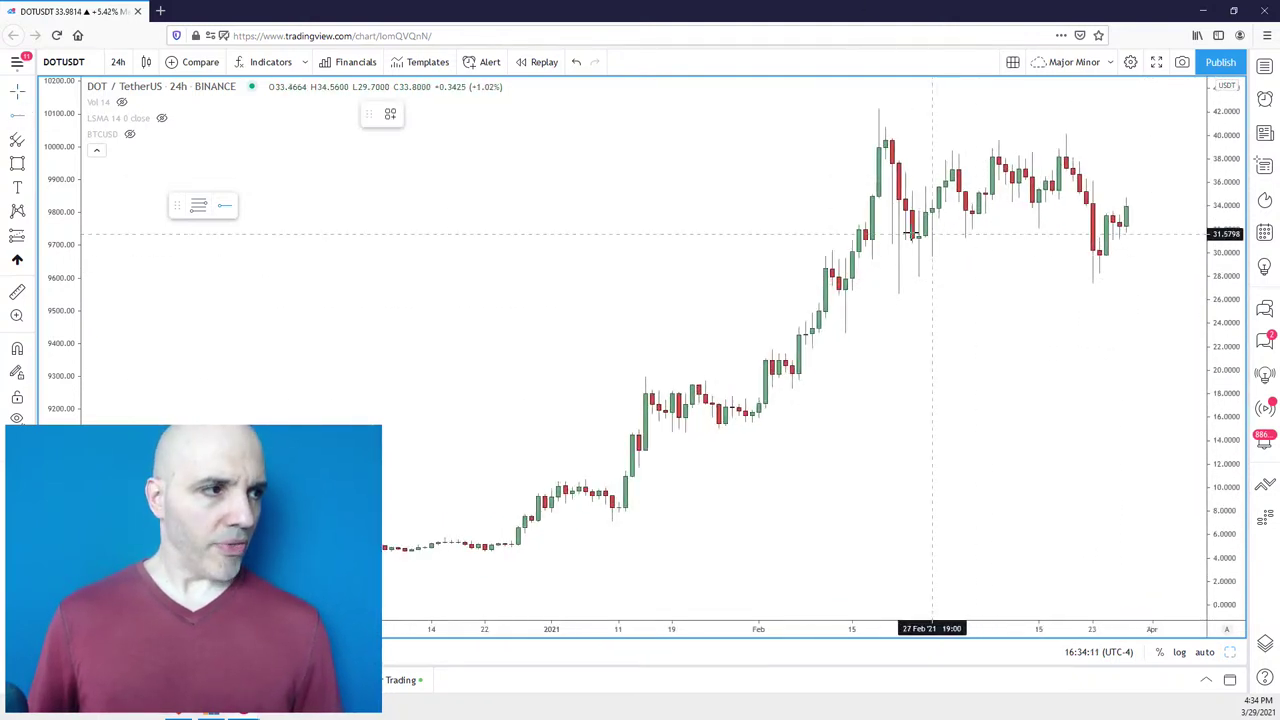
click(886, 260)
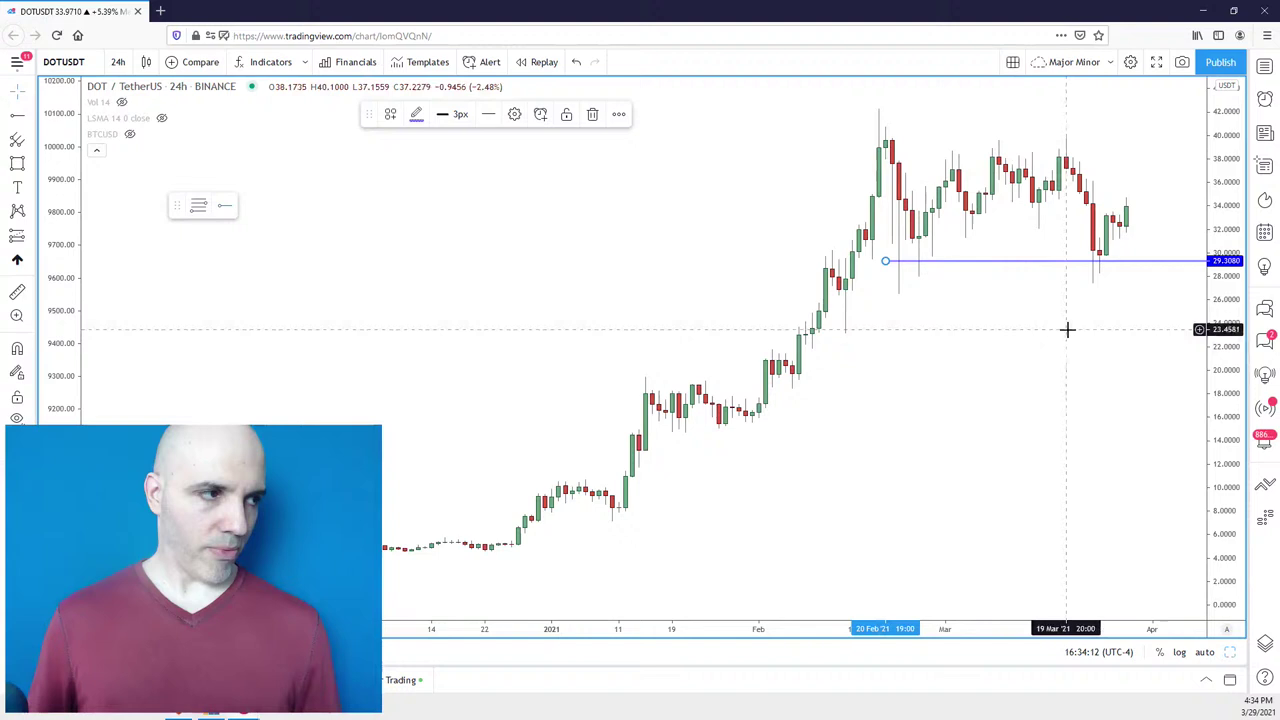
Draw a rectangle from 18 Feb to 27 Mar '21 spanning about 27.89 to 31.24, and add a ray at about 33.62 from 21 Feb.
click(17, 163)
drag(1120, 277, 1073, 238)
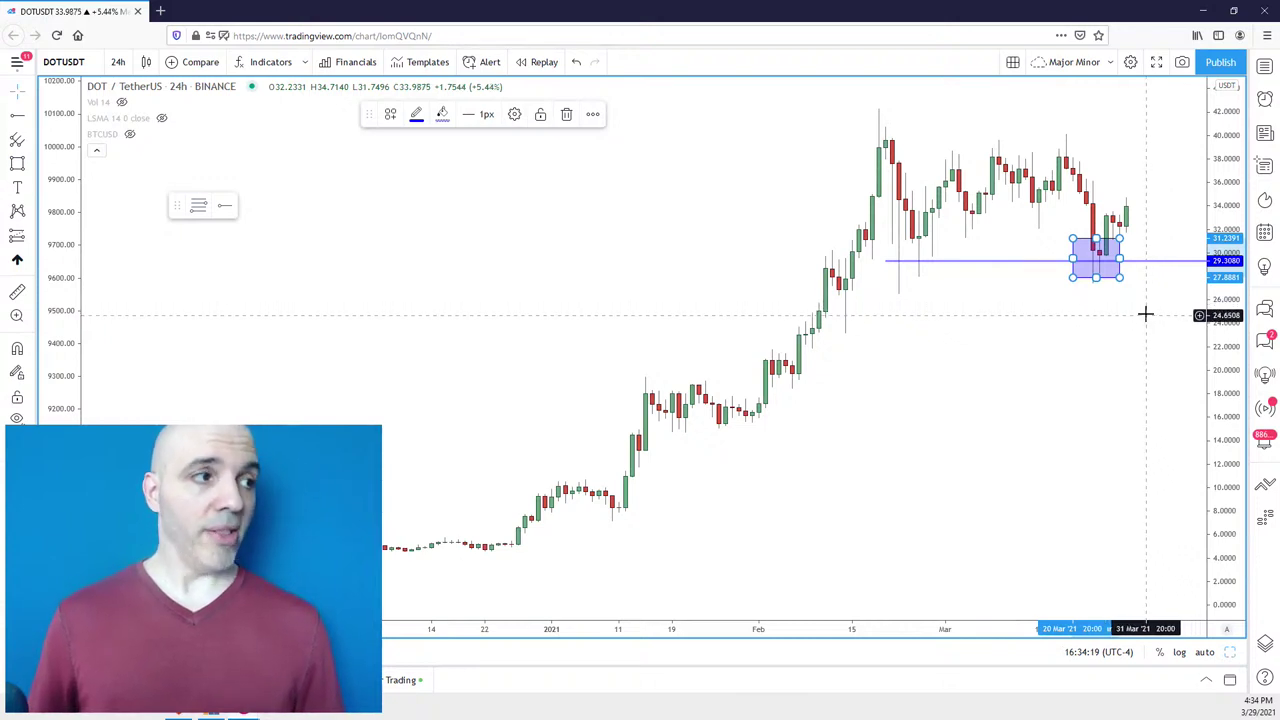
drag(1073, 258, 872, 258)
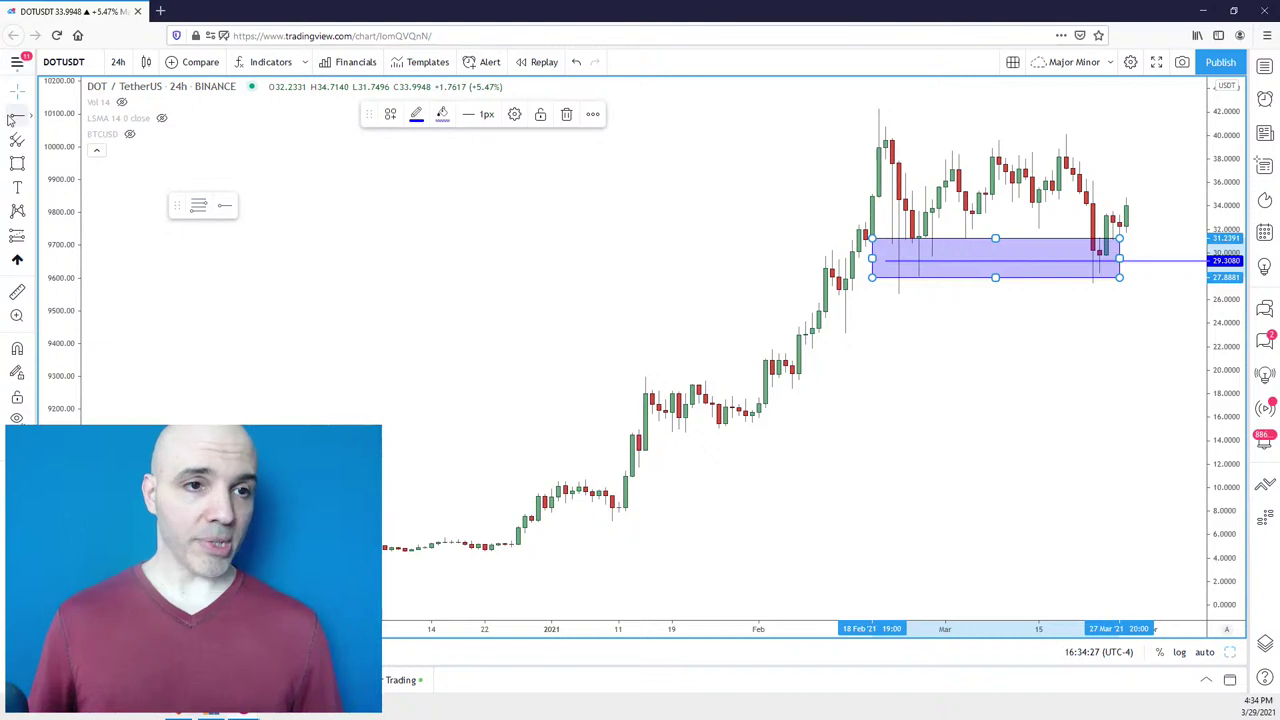
click(875, 90)
click(893, 210)
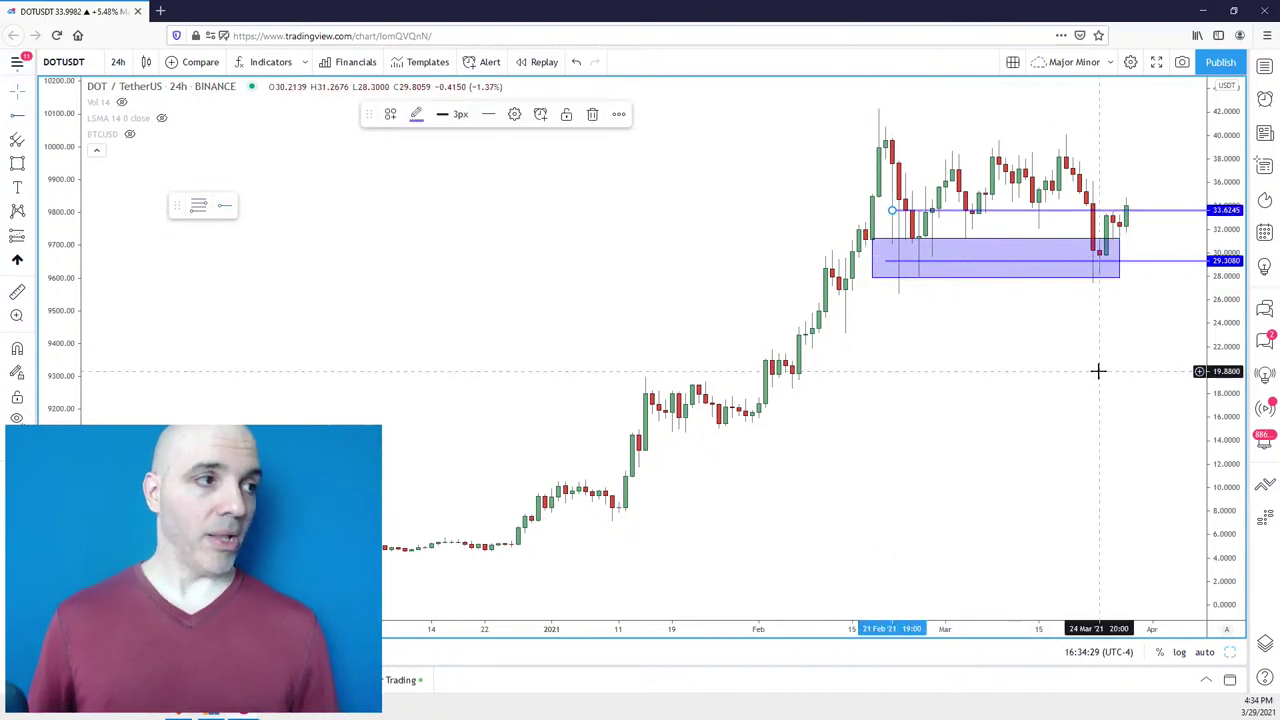
Draw a small rectangle over the 29.31 ray in early April, spanning about 27.94 to 30.39.
scroll(1140, 300, up, 2)
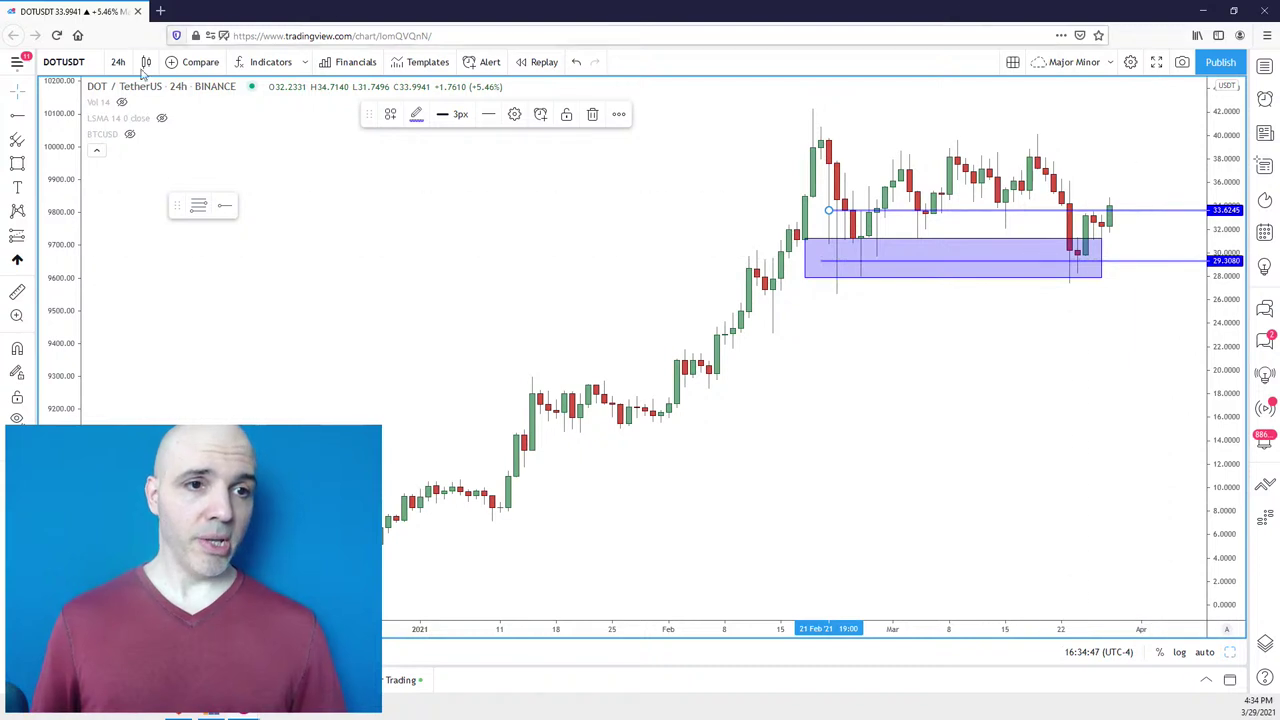
click(17, 163)
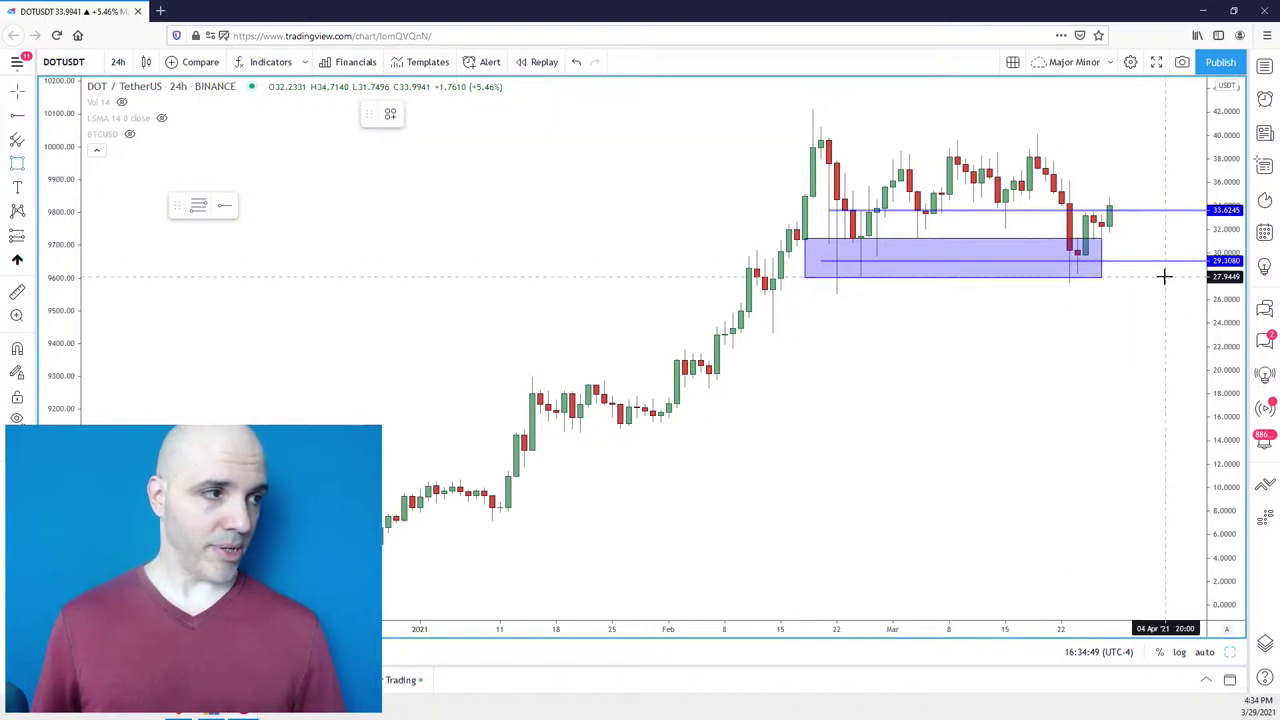
drag(1164, 276, 1133, 249)
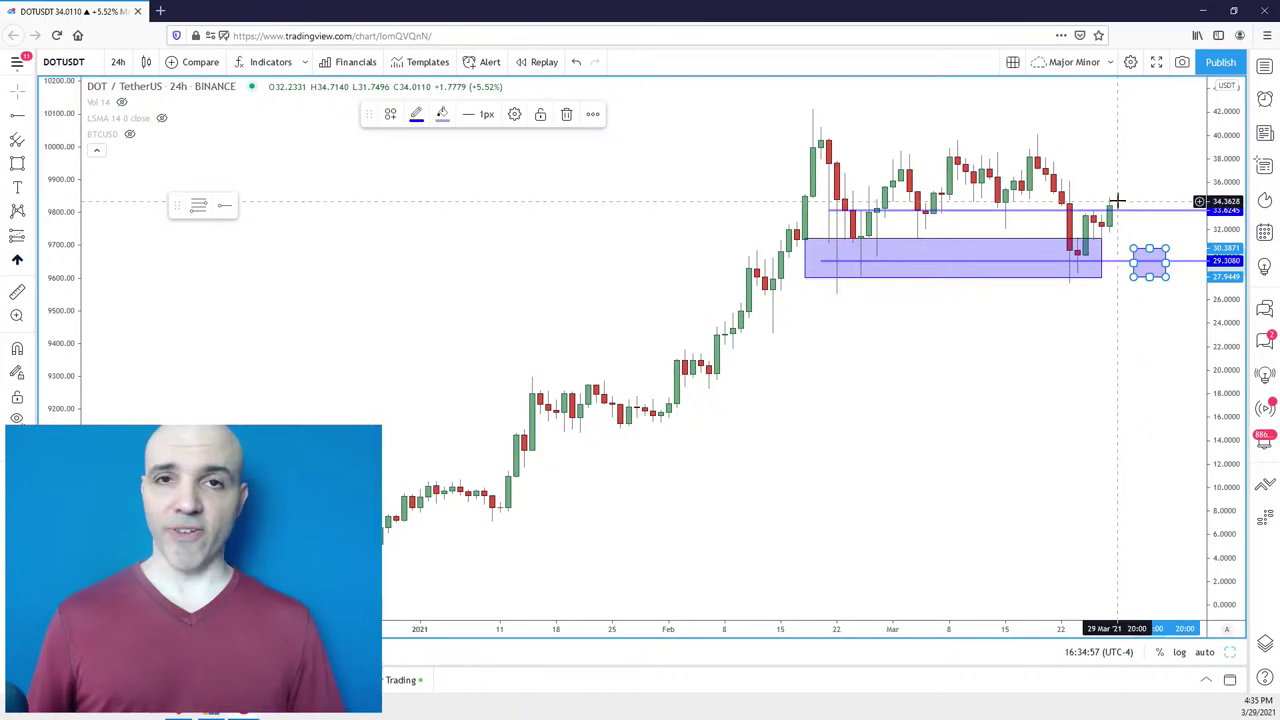
Draw a rectangle across the March DOTUSDT highs into early April, spanning about 37.2 to 41.
click(17, 163)
drag(1142, 167, 892, 125)
click(1131, 190)
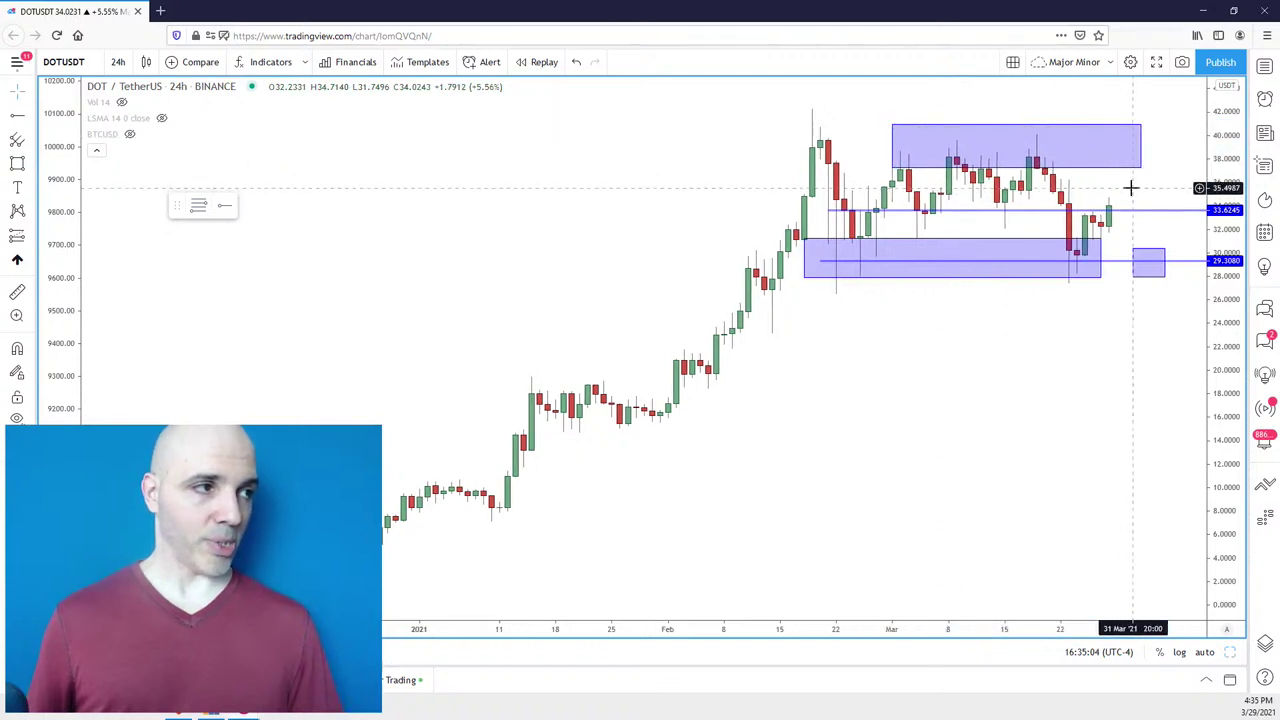
Examine the DOTUSDT price action between the upper rectangle and the rays at 33.62 and 29.31.
scroll(1131, 187, down, 1)
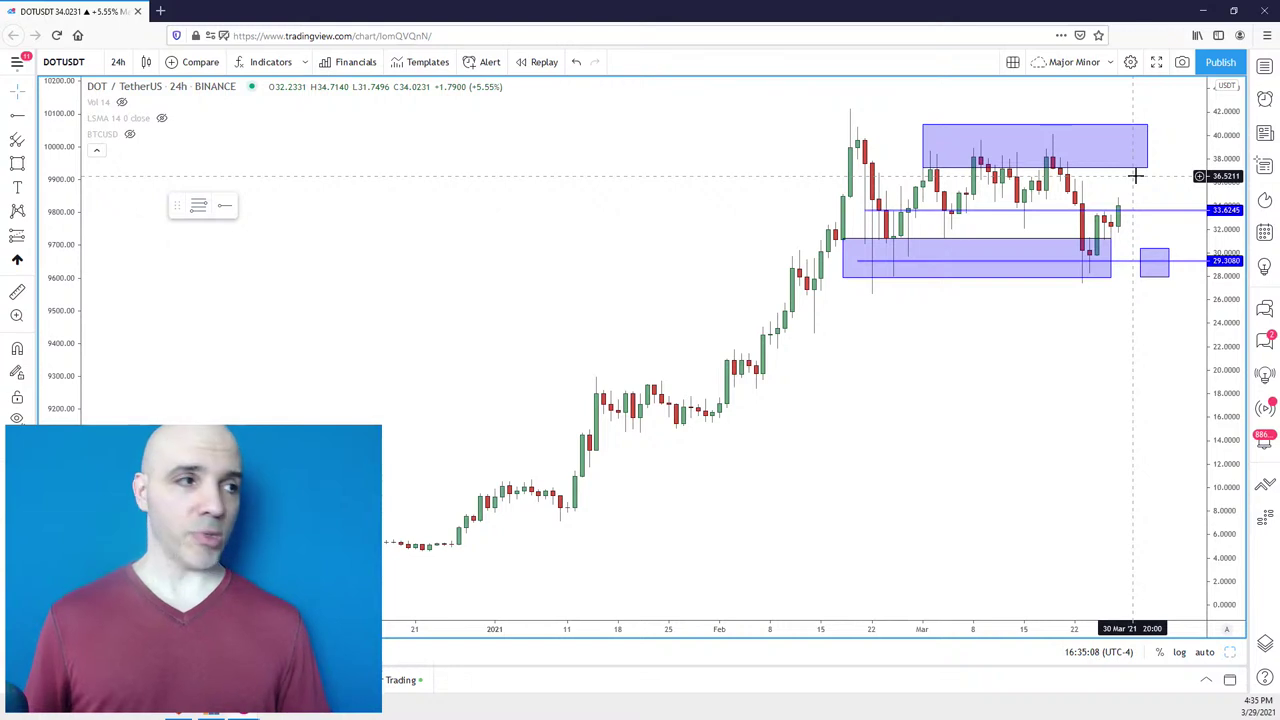
scroll(1135, 176, up, 1)
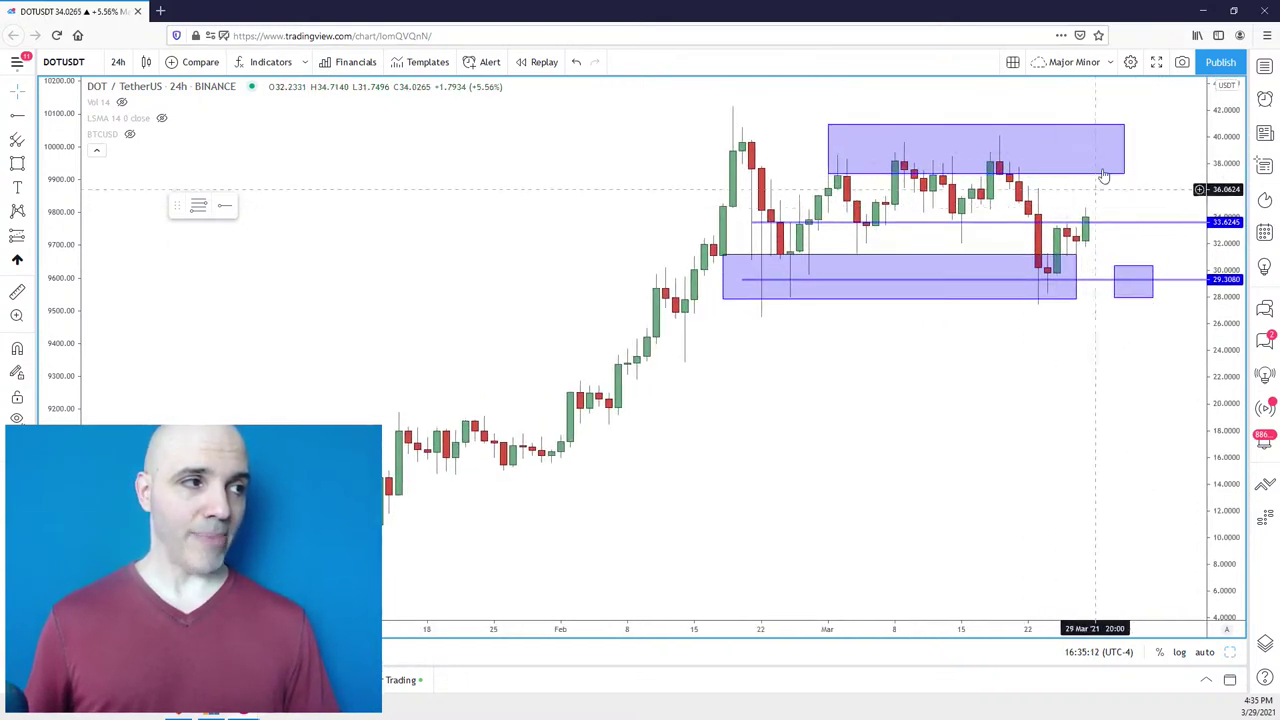
scroll(1094, 207, down, 1)
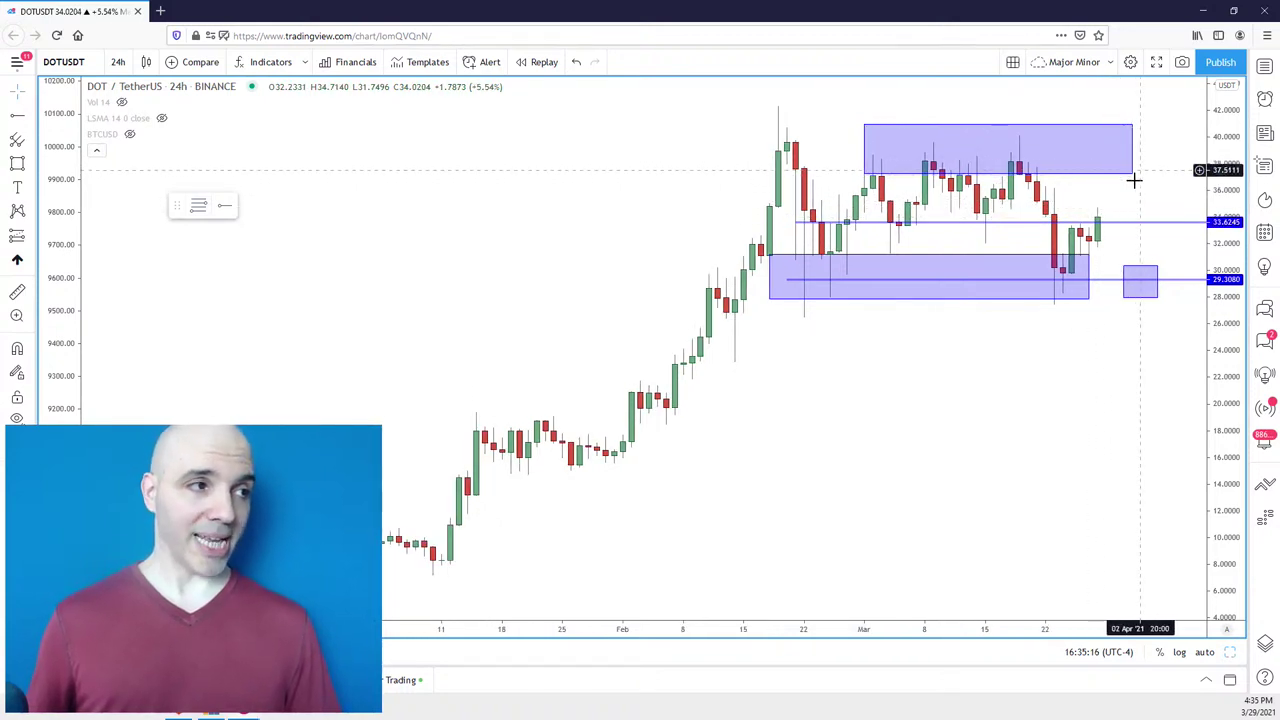
scroll(1155, 179, down, 1)
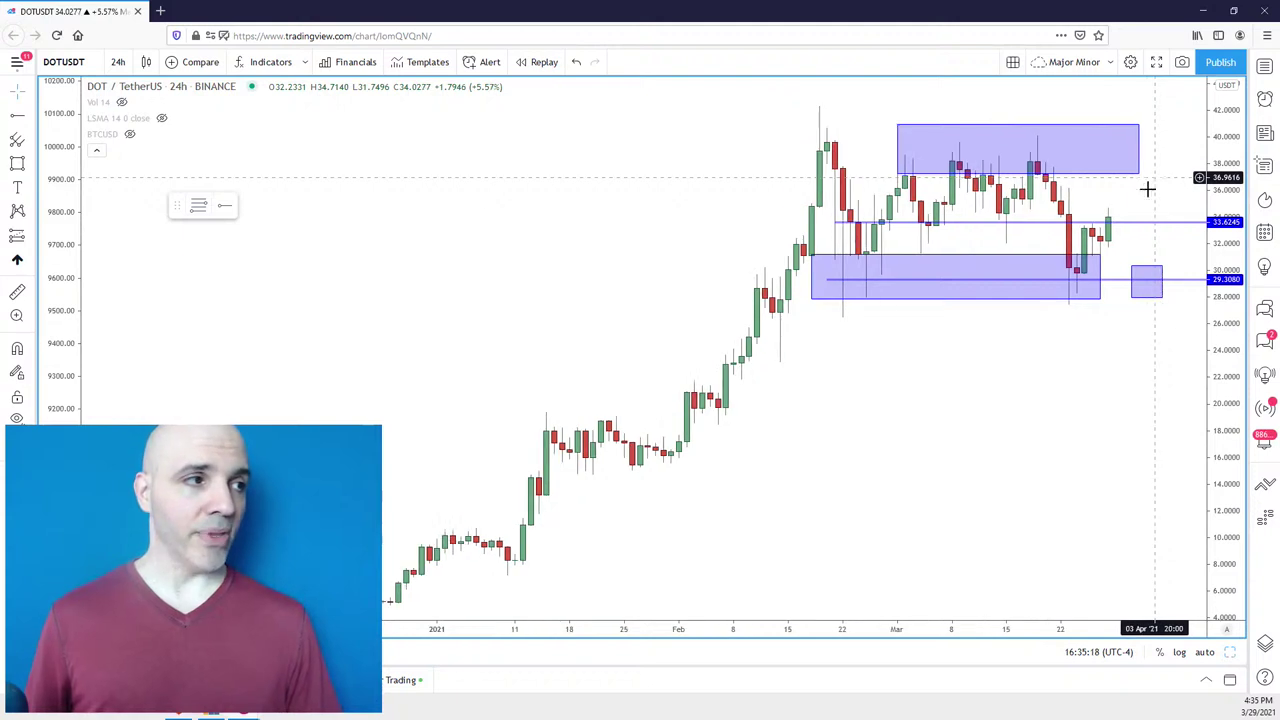
drag(1163, 229, 1145, 189)
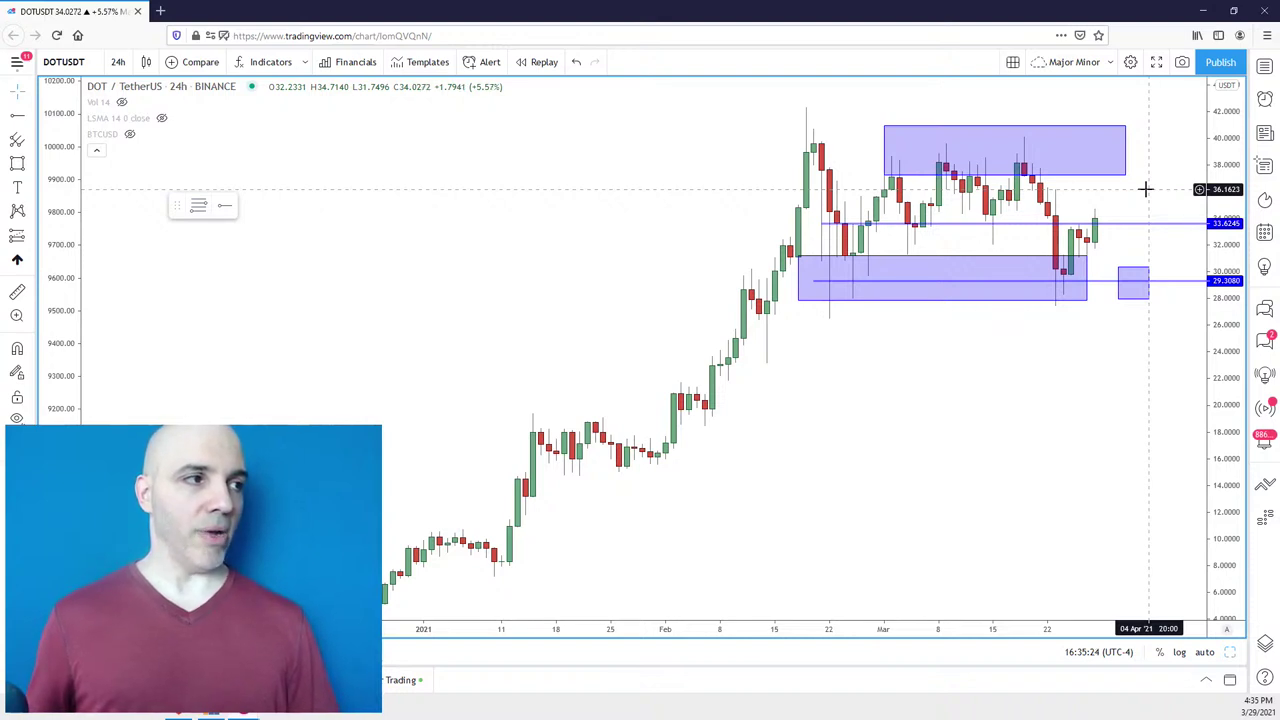
mouse_move(1124, 189)
mouse_down()
mouse_move(1136, 178)
mouse_move(1111, 194)
mouse_up()
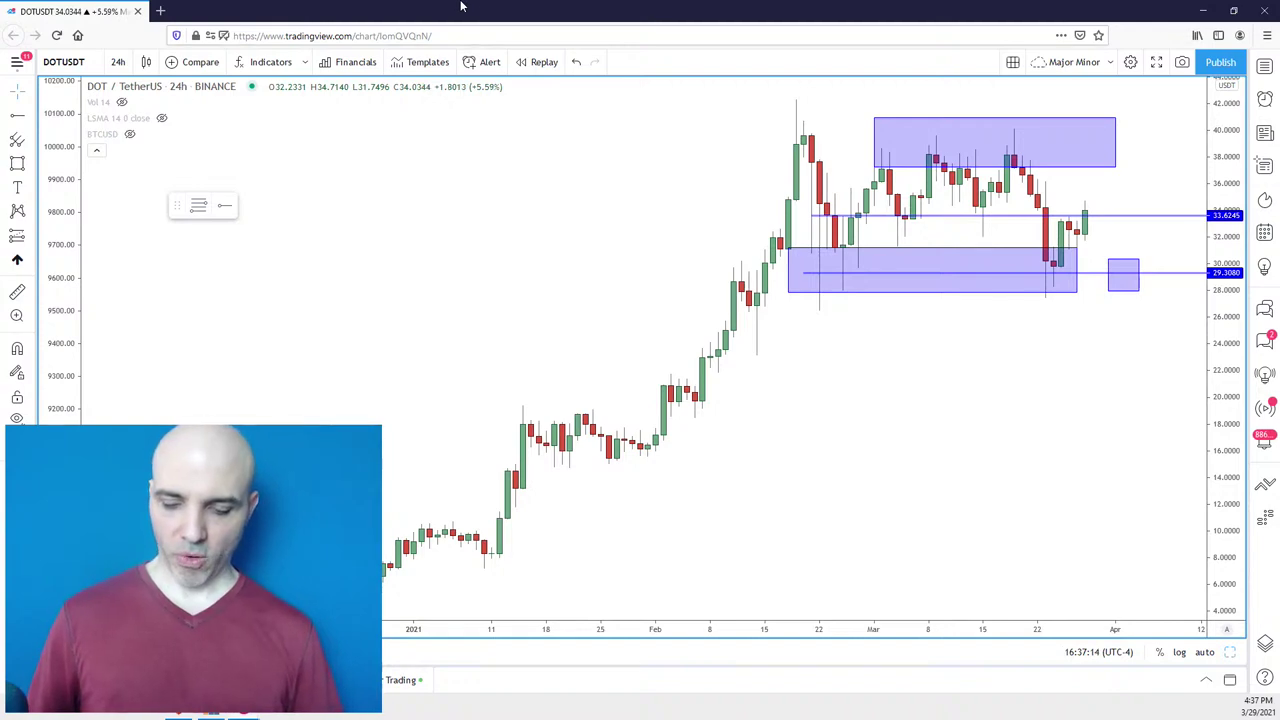
Load the BTCUSD chart and resize the larger rectangle around the late-March low to span about 52774 to 53967.
text(BTCUSD)
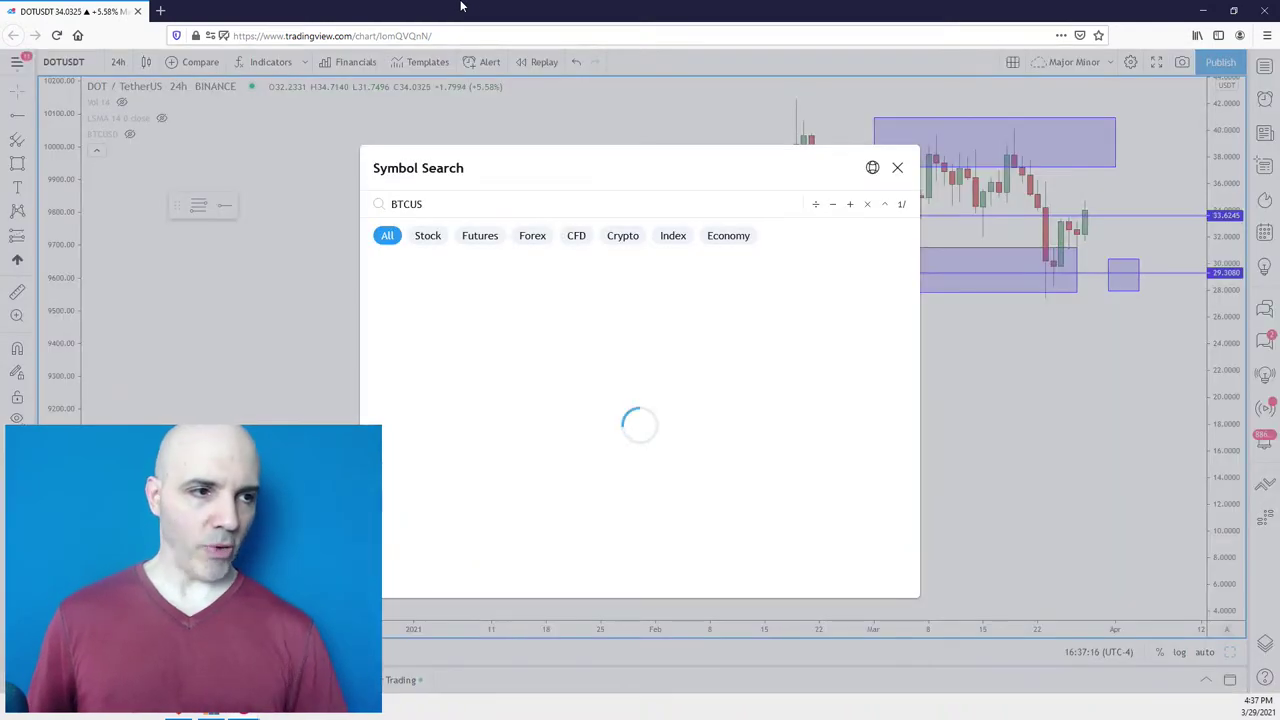
key(Return)
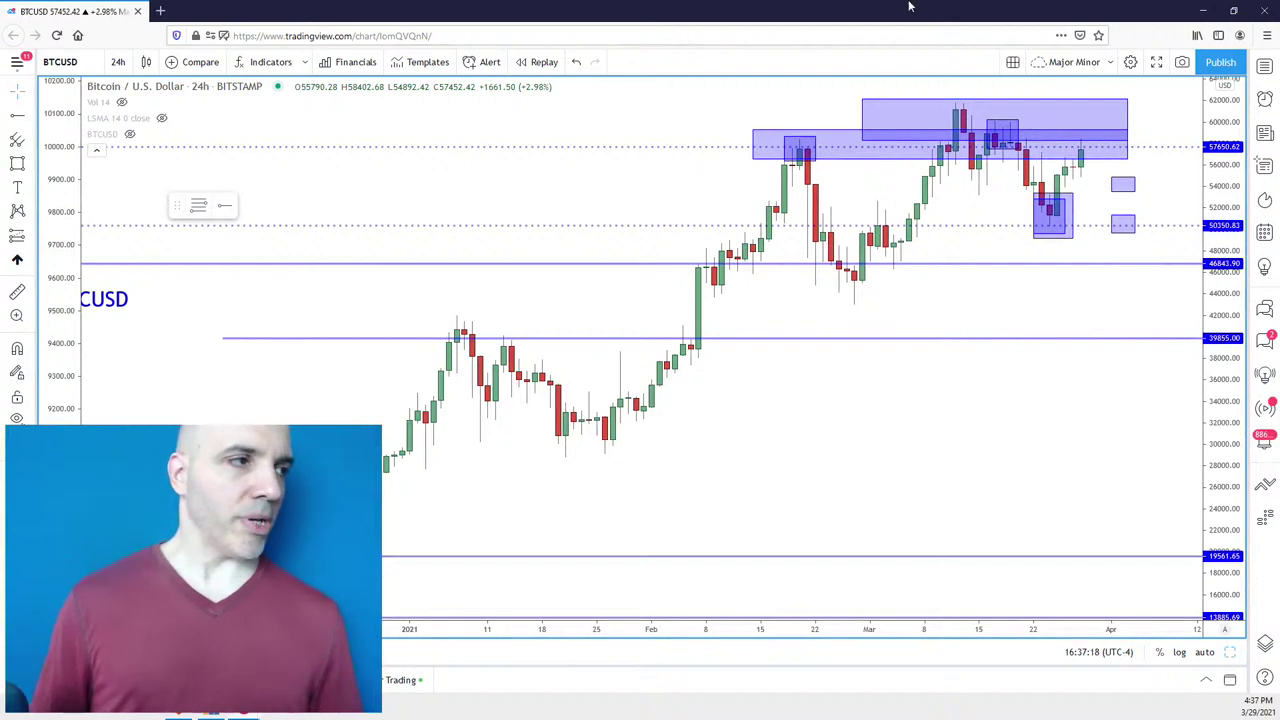
drag(1220, 300, 1196, 213)
scroll(1163, 250, up, 2)
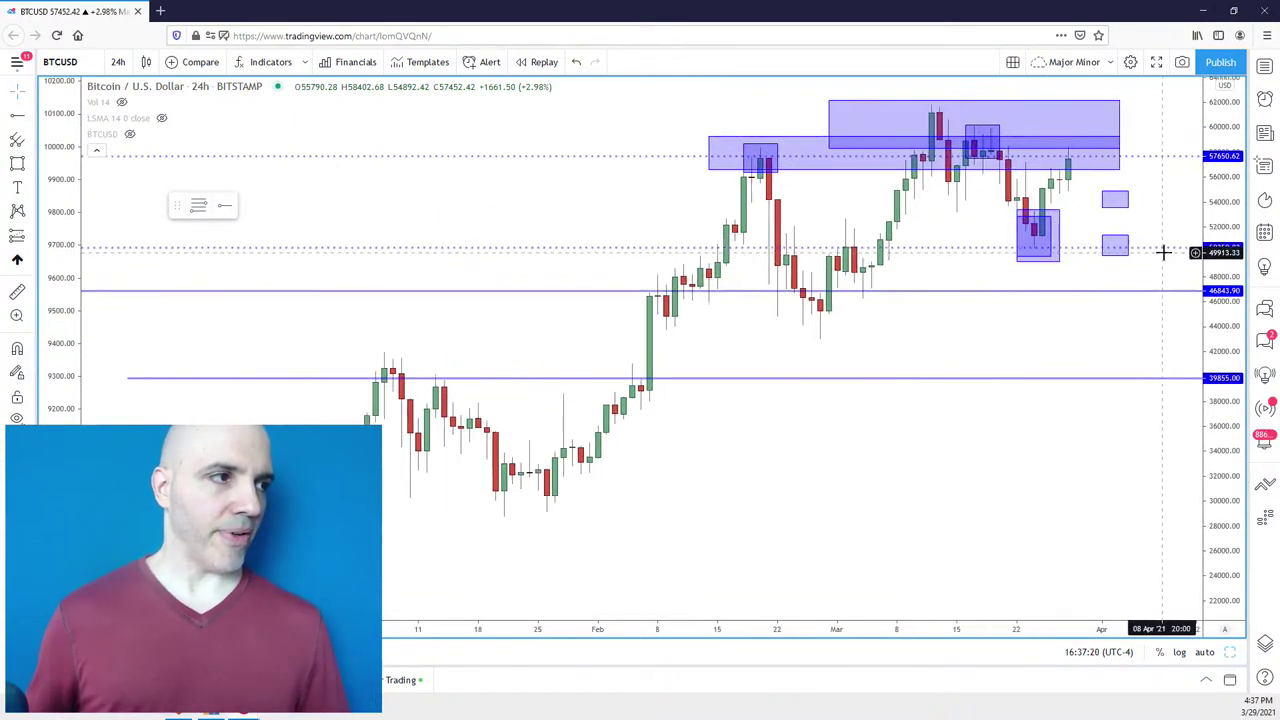
scroll(1154, 194, up, 3)
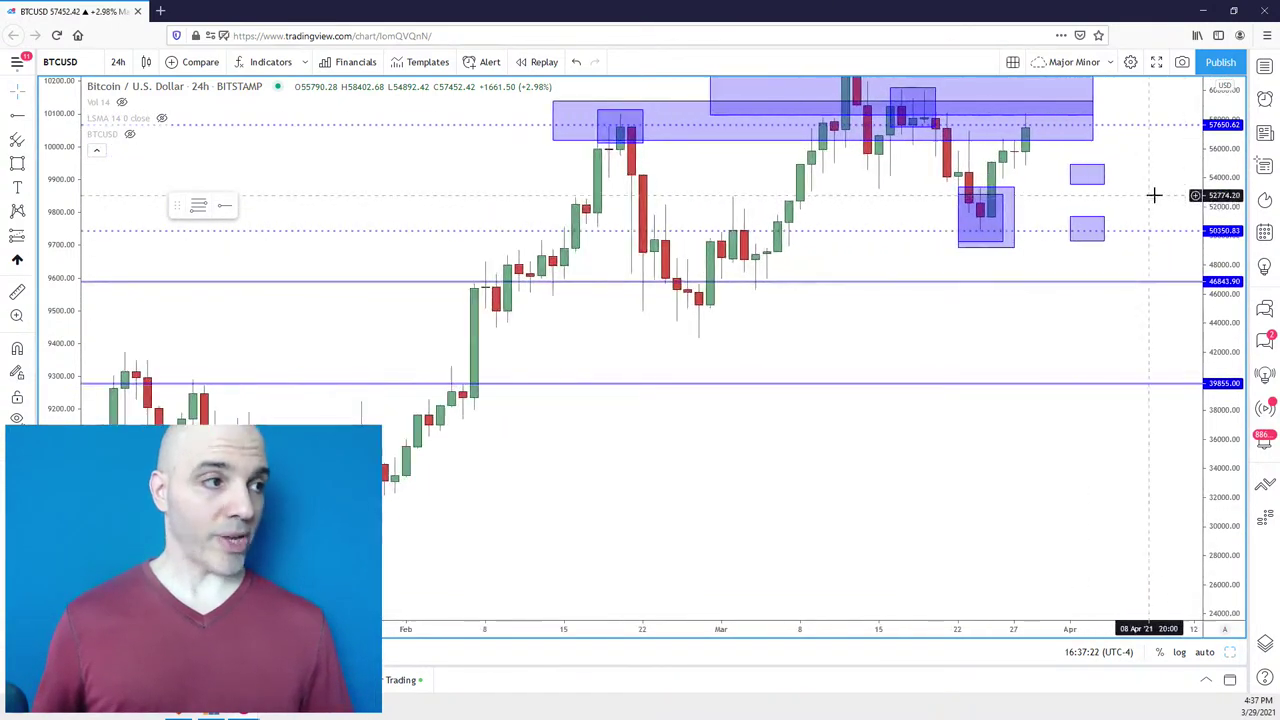
drag(1096, 268, 1101, 231)
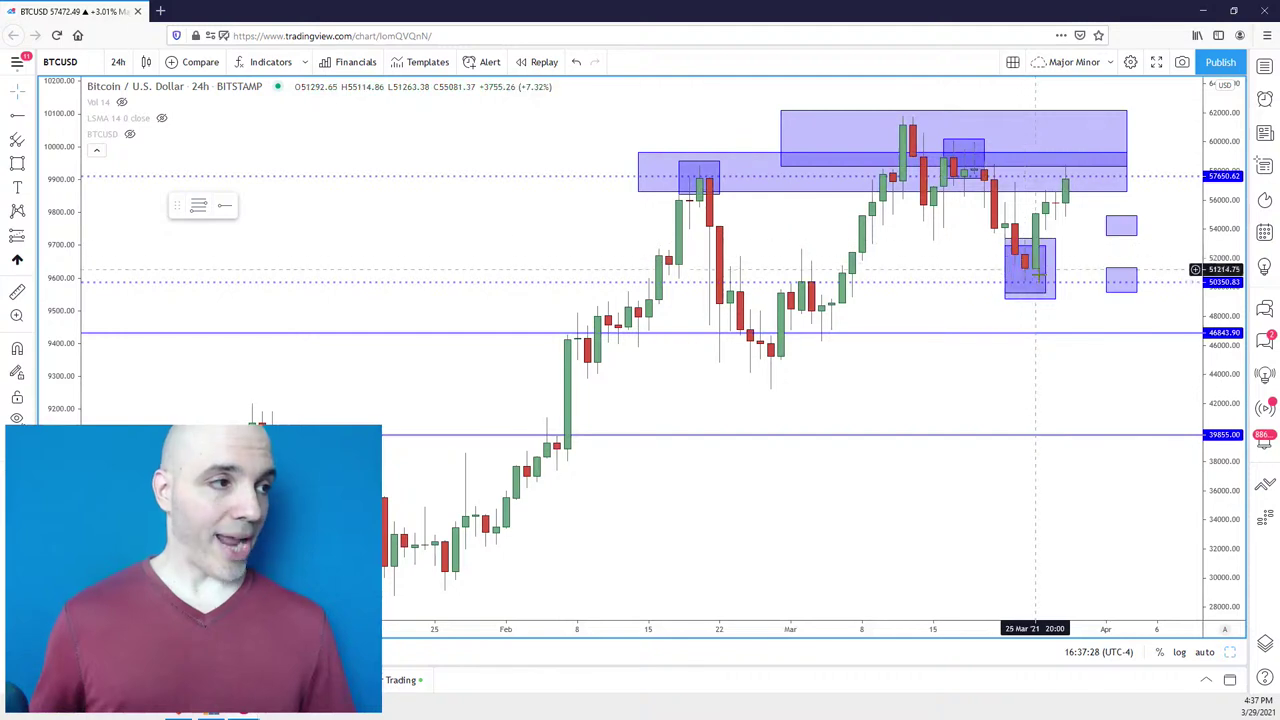
drag(1027, 298, 1030, 247)
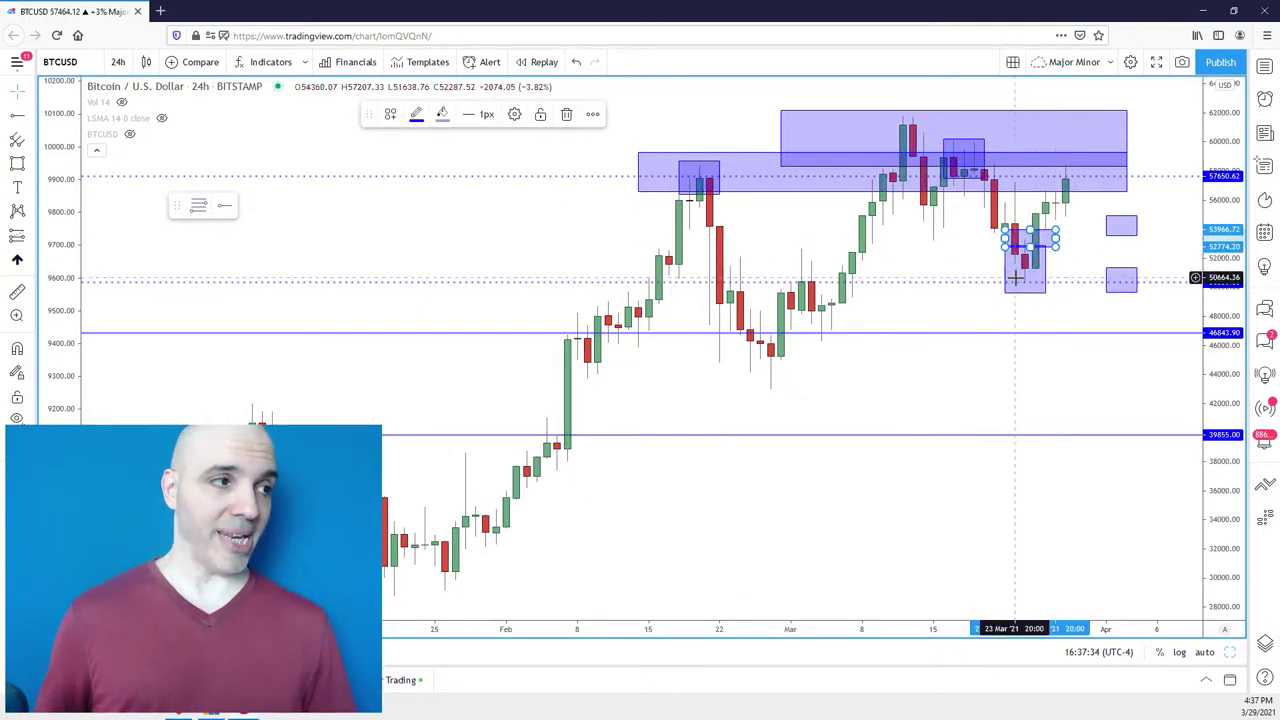
drag(1071, 309, 1083, 307)
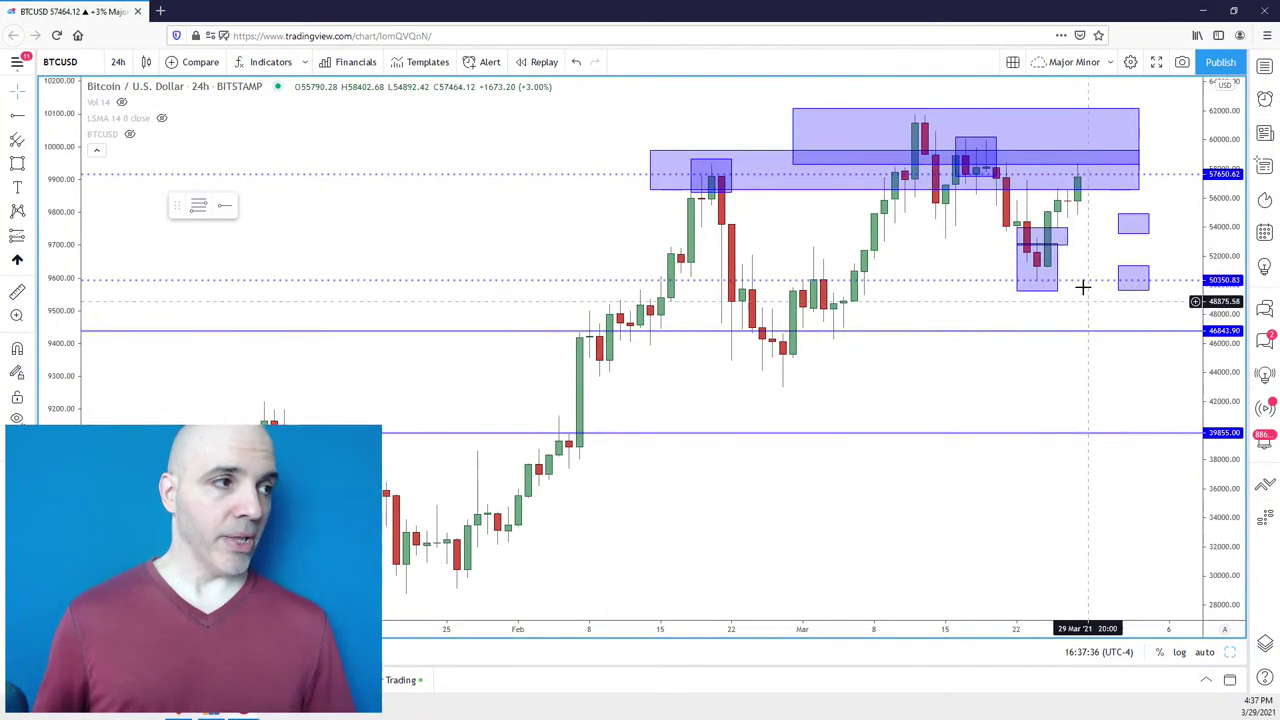
click(1050, 283)
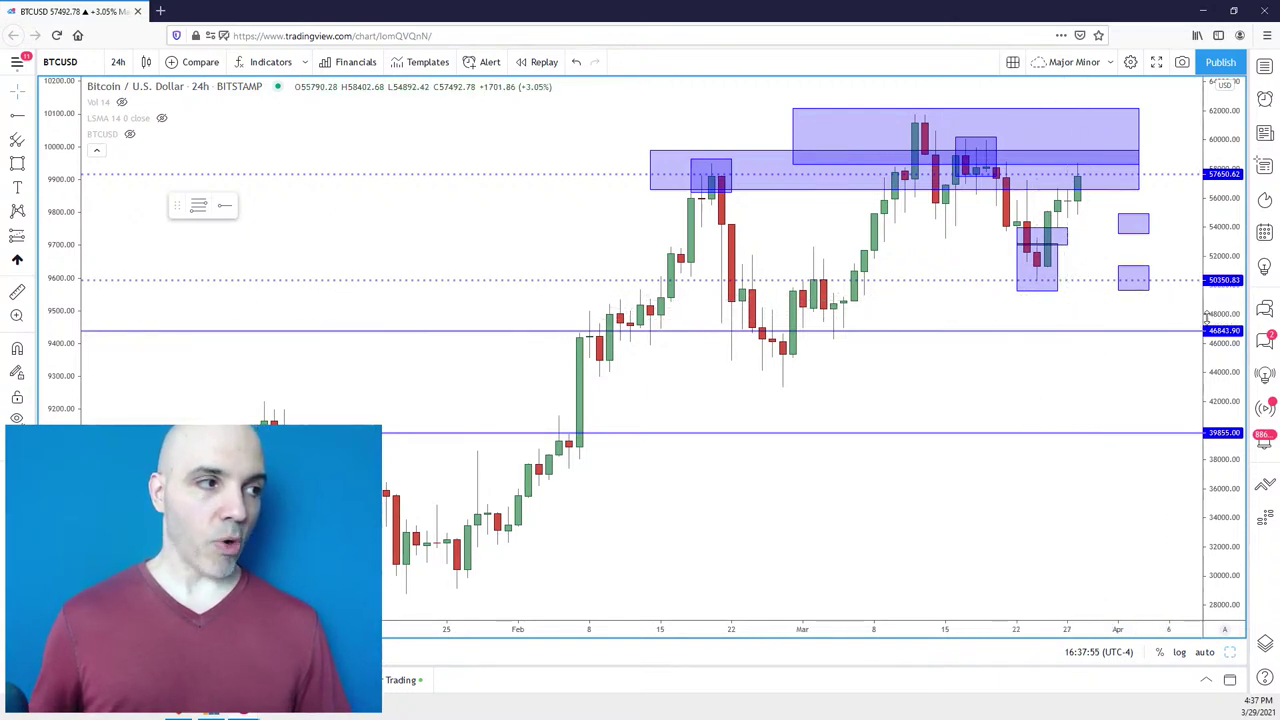
drag(1146, 323, 1129, 325)
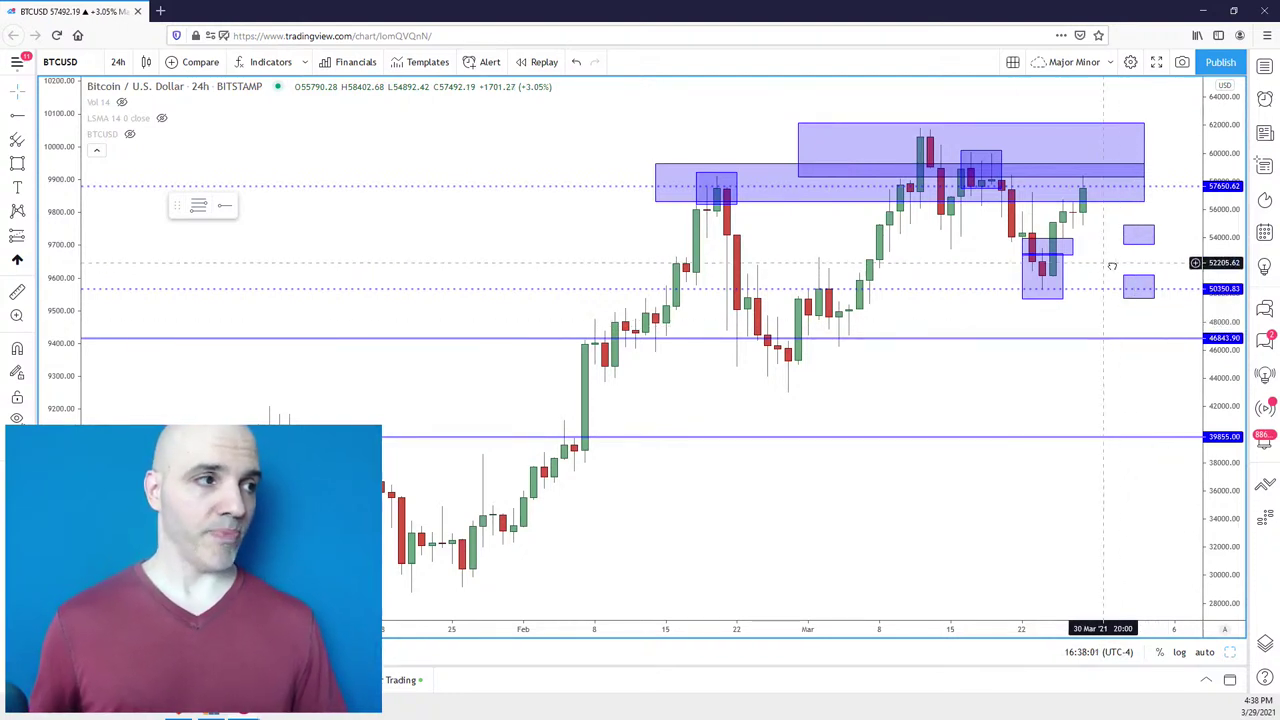
drag(1108, 263, 1111, 265)
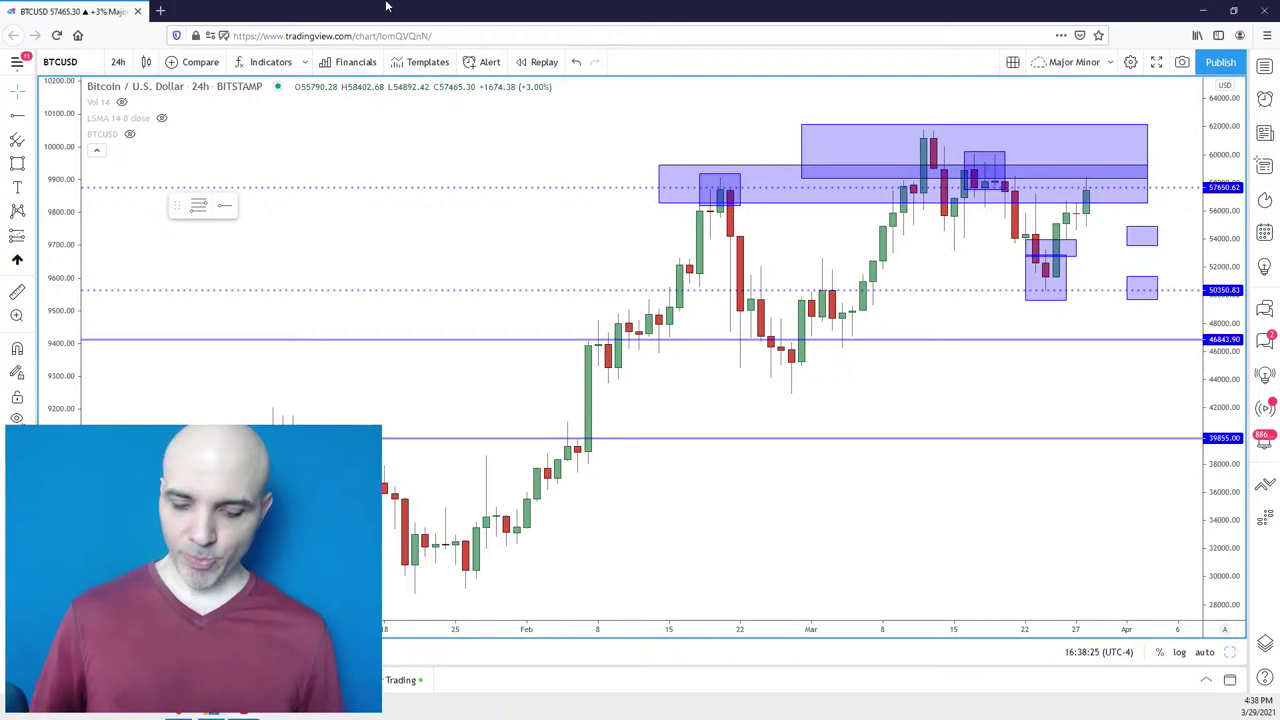
Load the CROUSD chart and draw a rectangle over the highs from 18 Feb to 30 Mar '21, spanning about 0.2215 to 0.2786.
text(CRO)
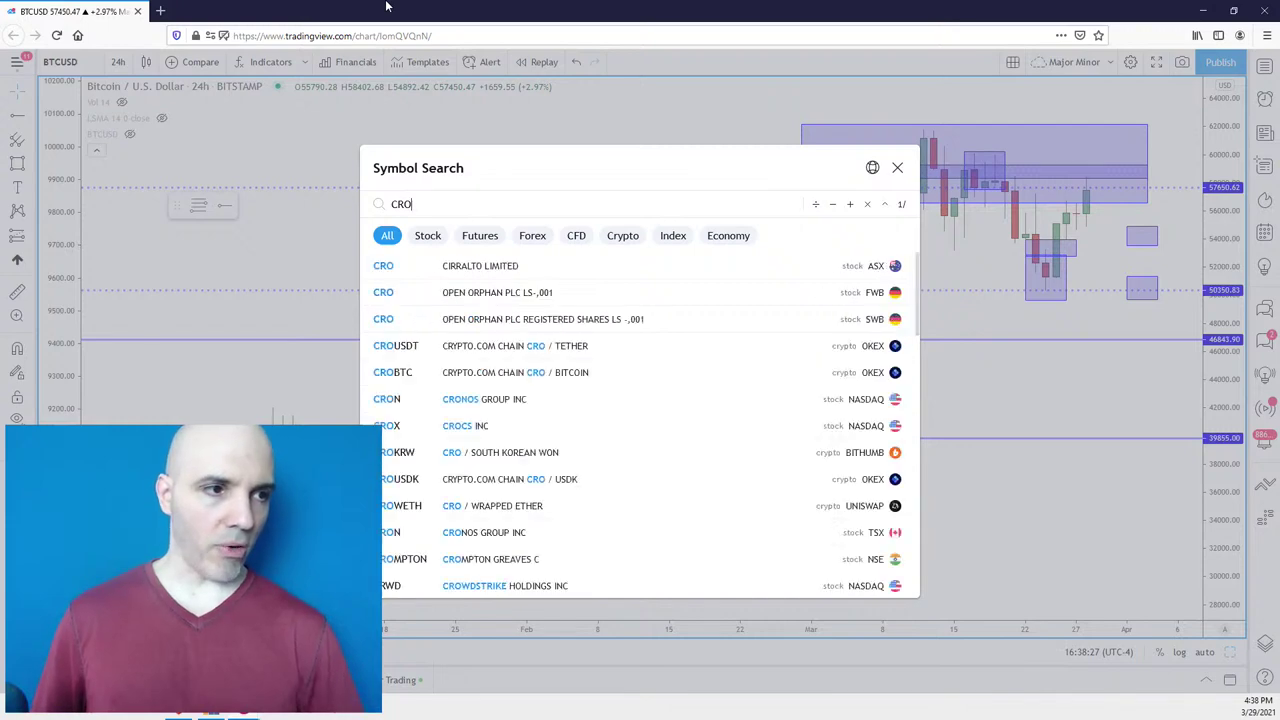
text(USD)
key(Return)
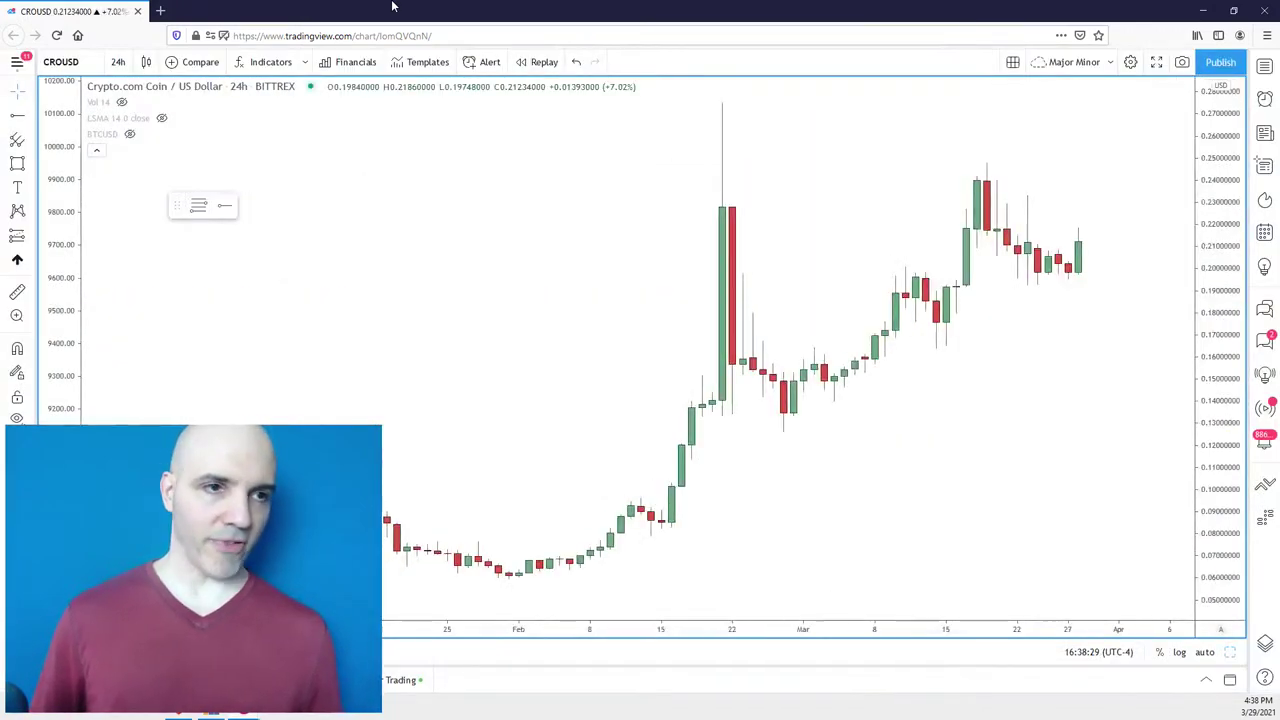
click(17, 164)
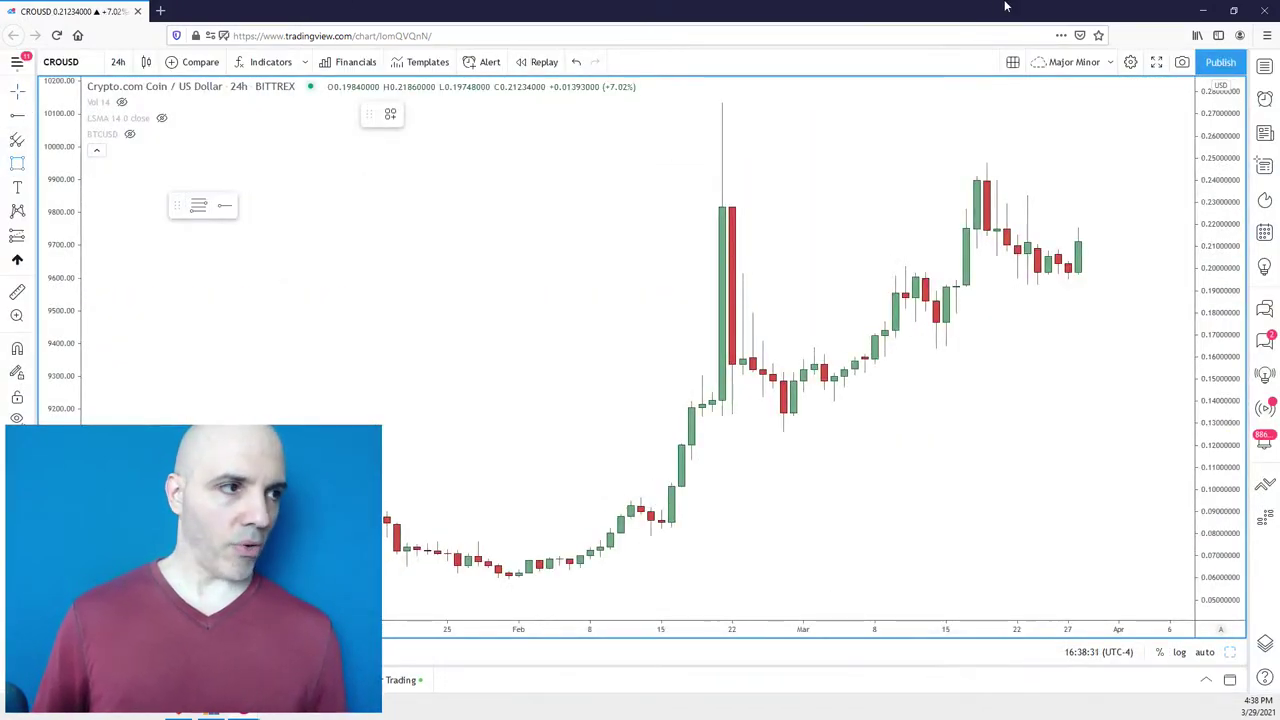
scroll(1052, 207, down, 2)
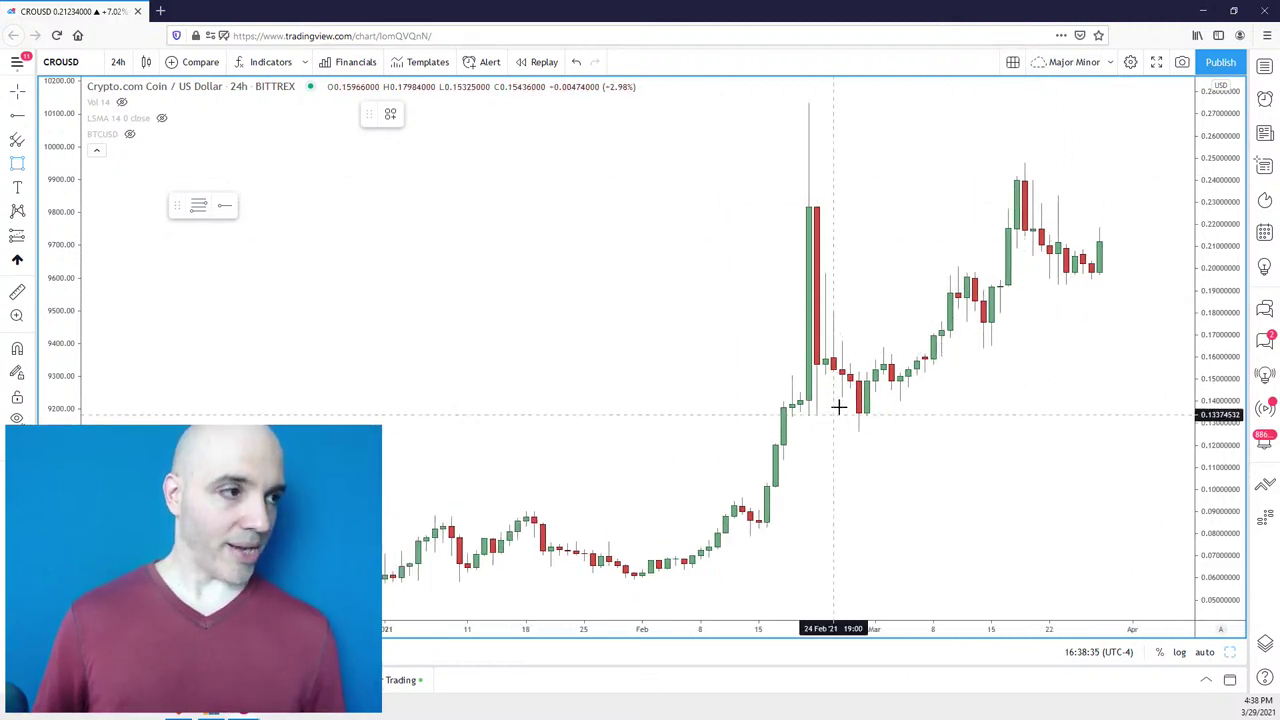
drag(1114, 220, 780, 94)
scroll(1072, 300, down, 1)
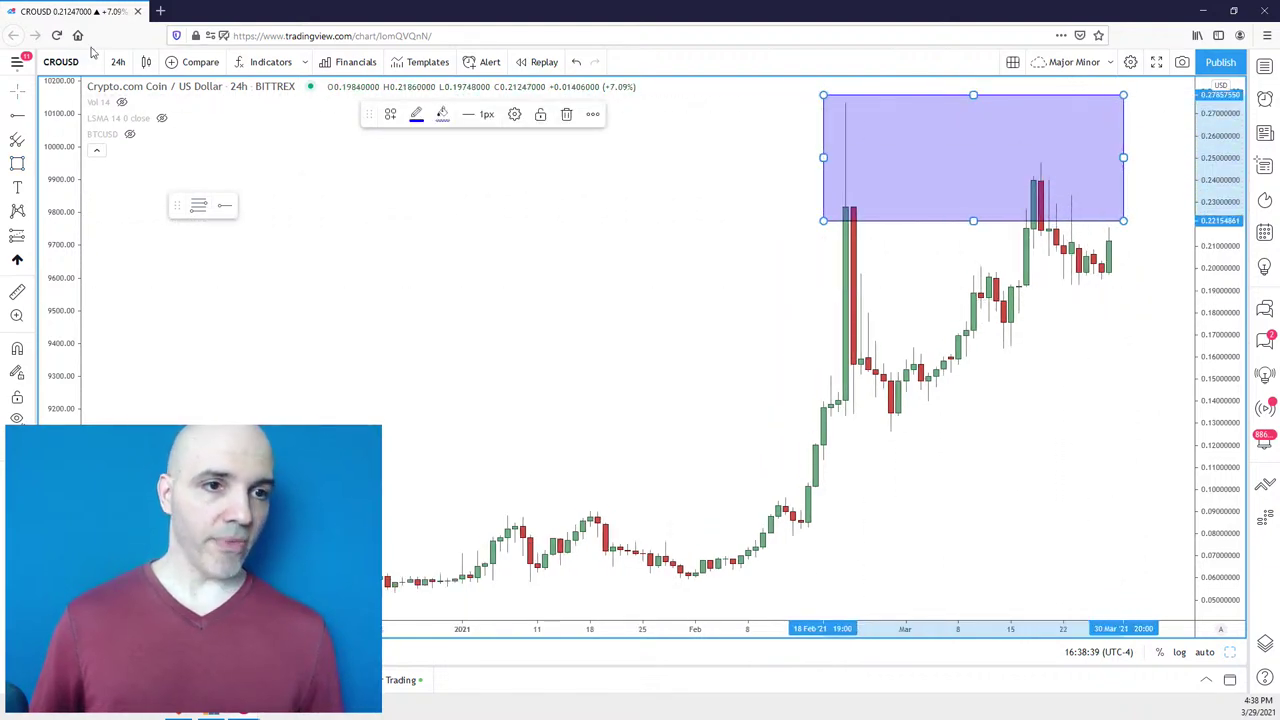
Draw a rectangle around the late-March CROUSD candles from 21 Mar '21, spanning about 0.1914 to 0.2194.
click(25, 168)
click(1105, 293)
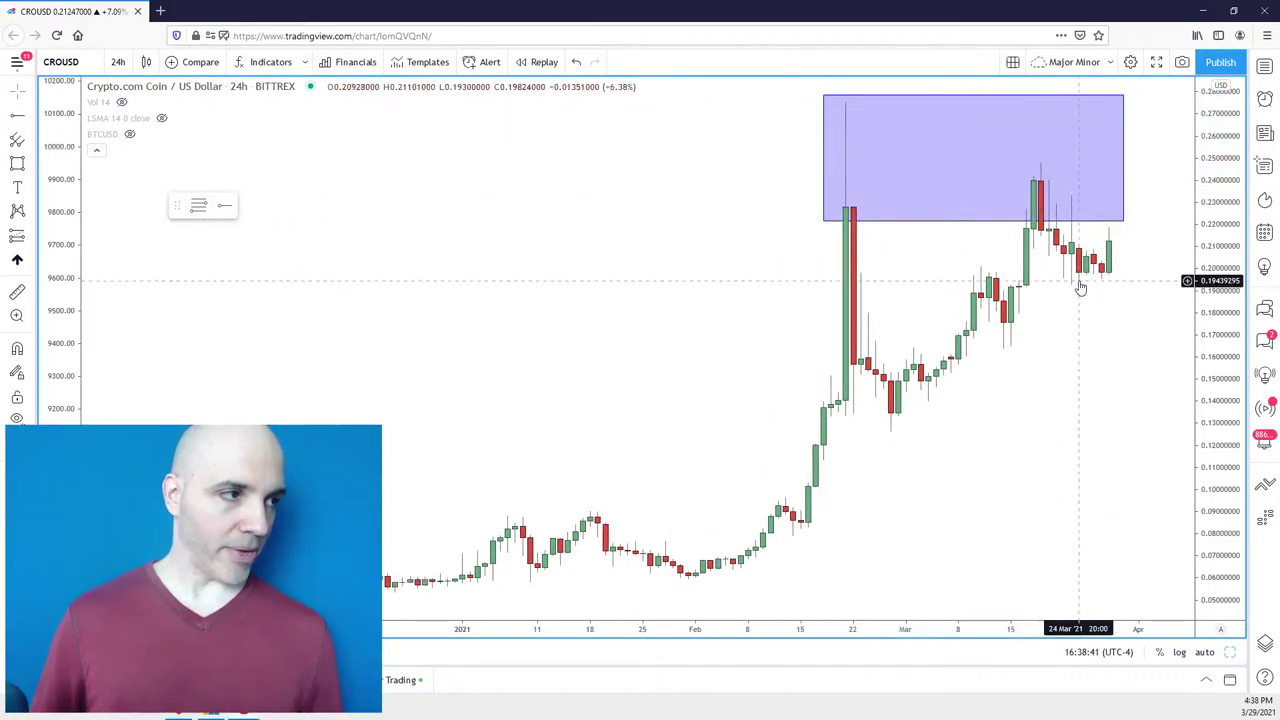
click(25, 165)
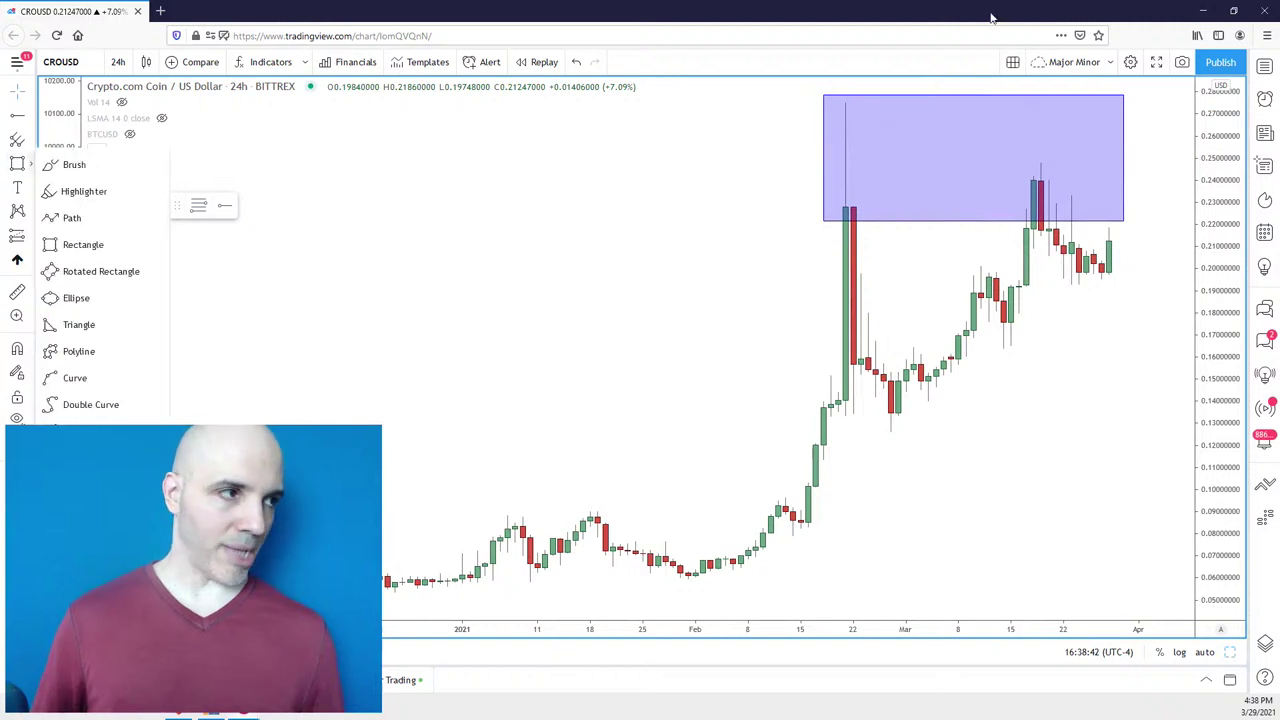
click(1115, 278)
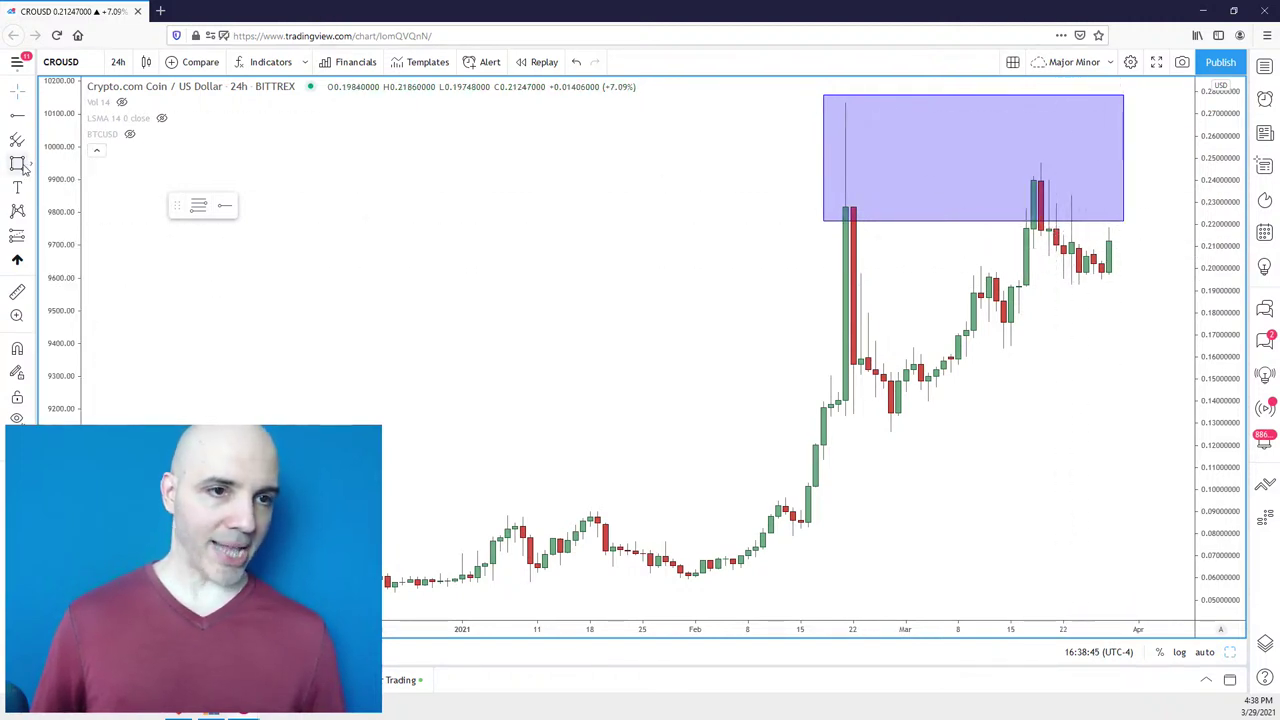
drag(1139, 288, 1056, 226)
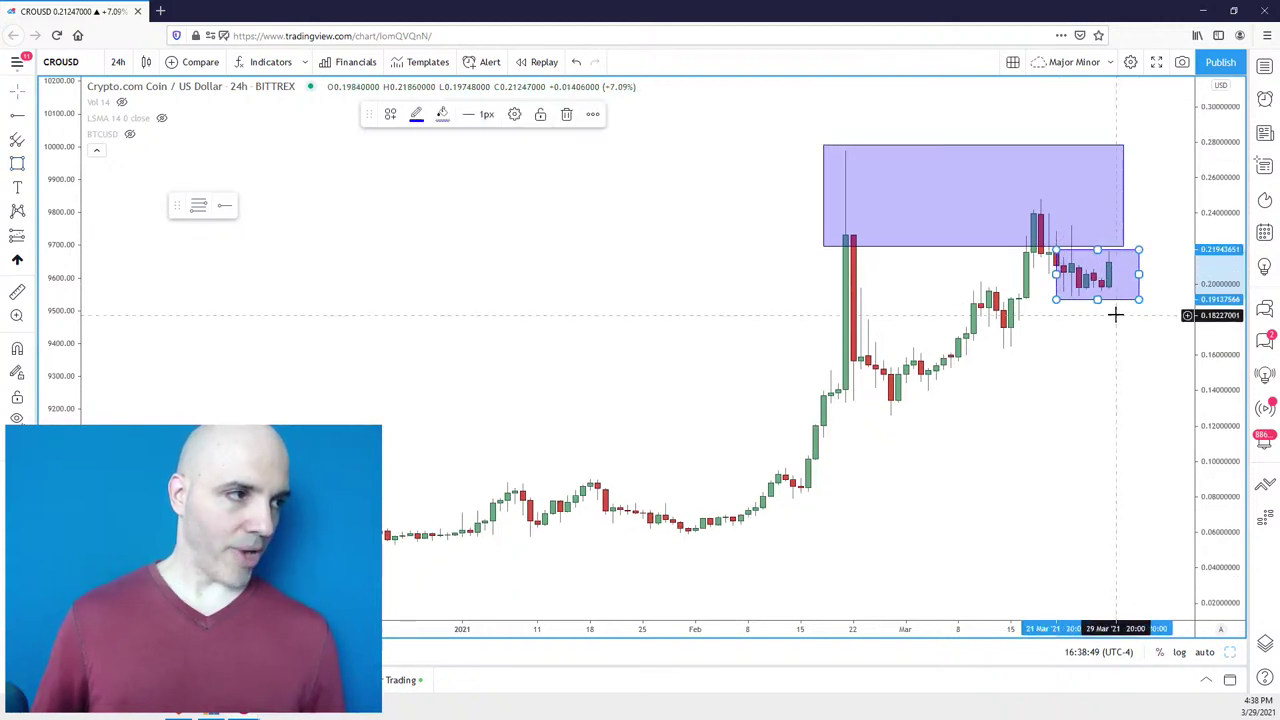
click(1114, 358)
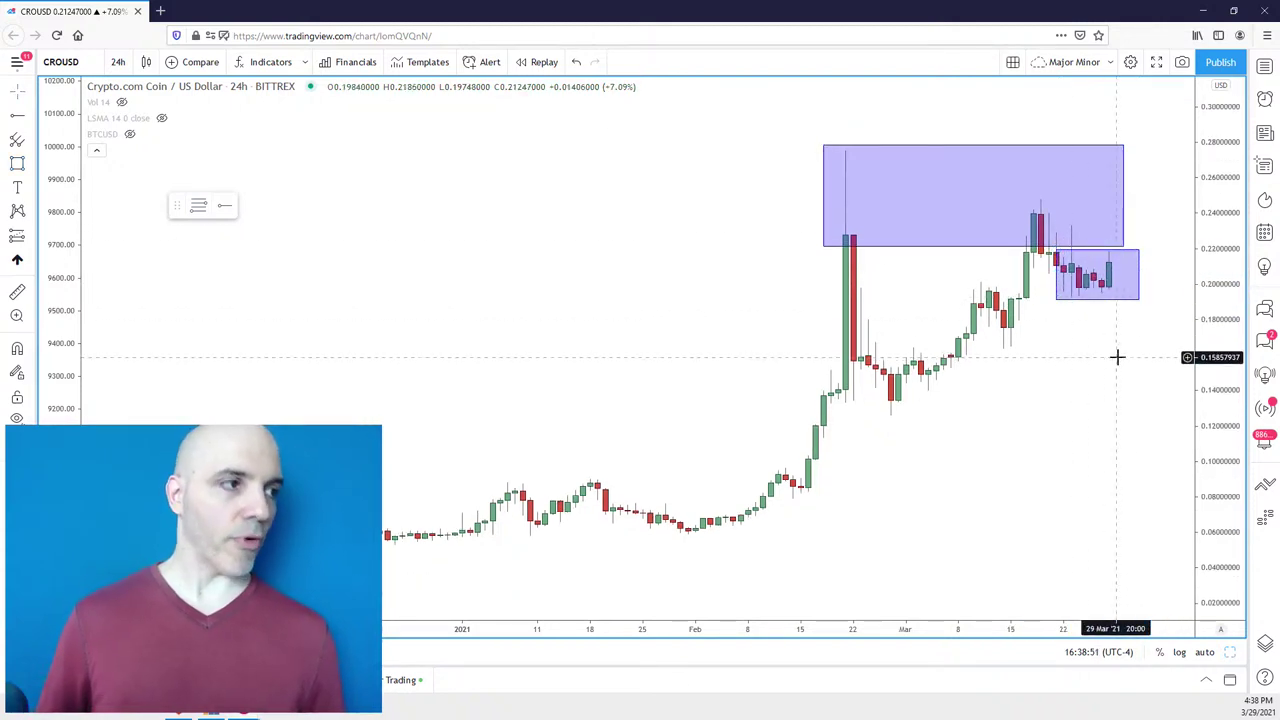
scroll(1117, 357, down, 2)
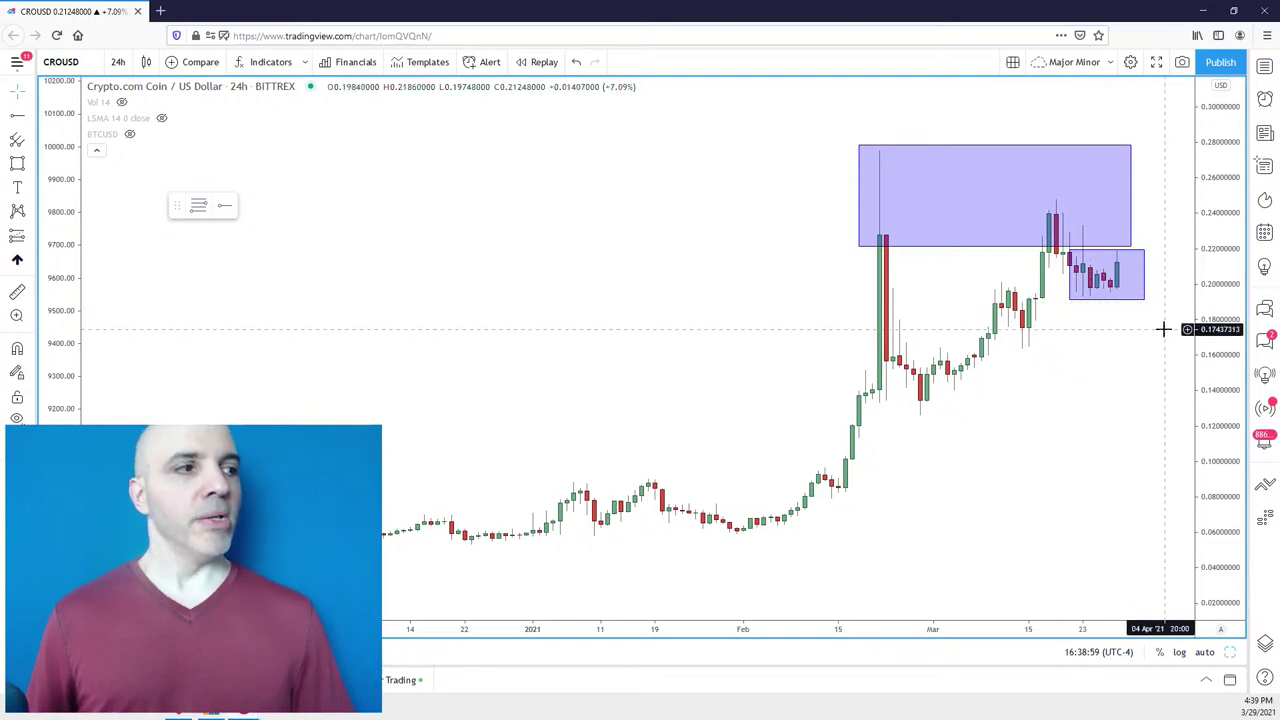
Draw a smaller rectangle overlapping the upper CROUSD zone from 23 Mar '21 and resize it to span about 0.2533 to 0.2736.
click(1103, 300)
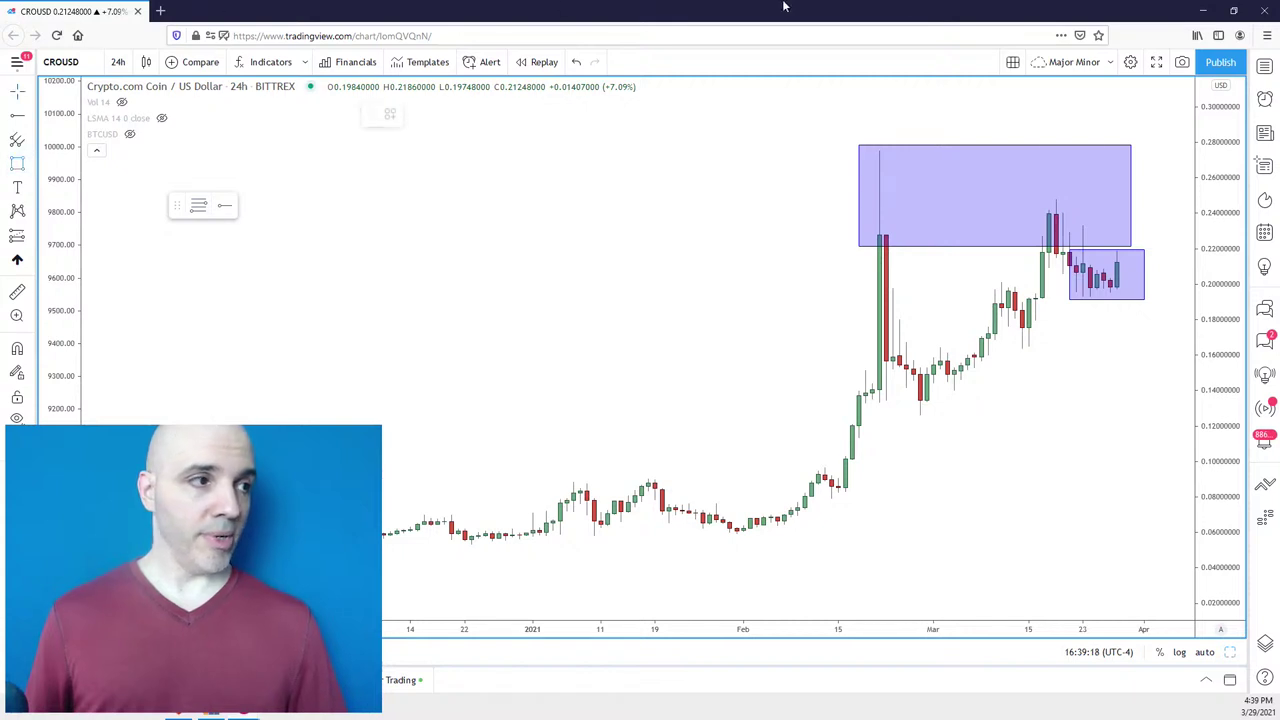
drag(1152, 197, 1083, 154)
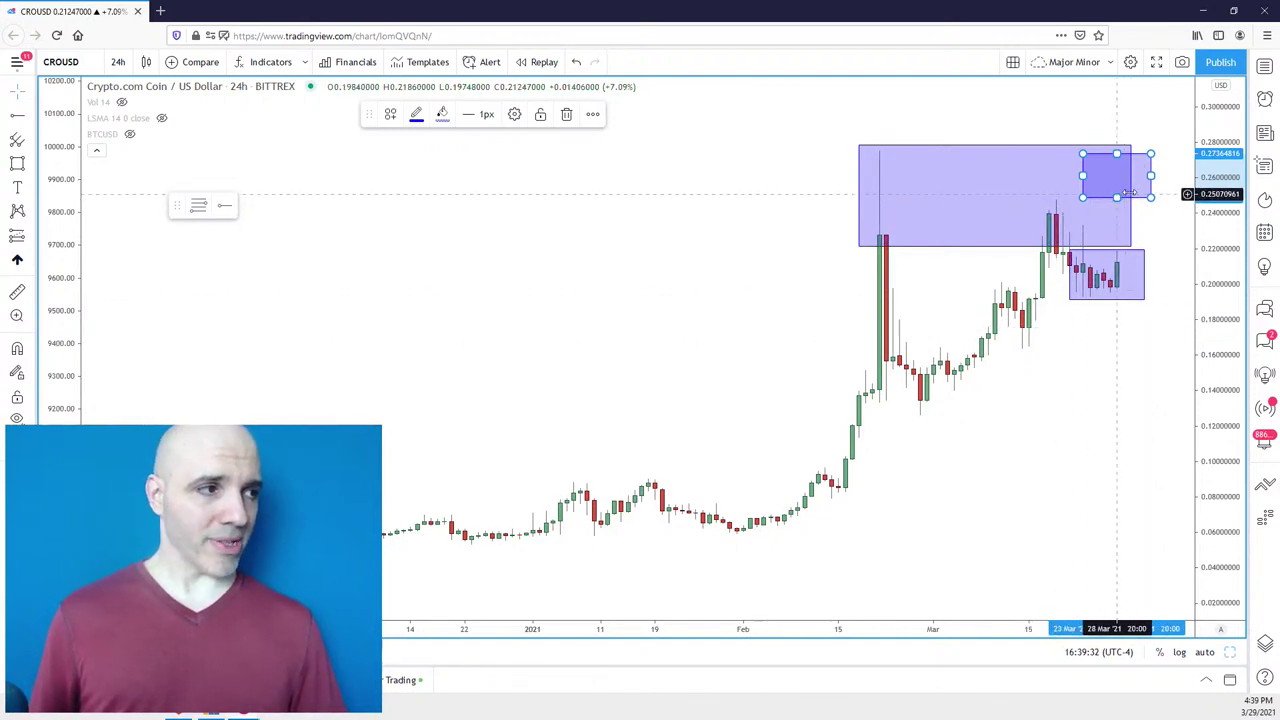
drag(1124, 203, 1124, 189)
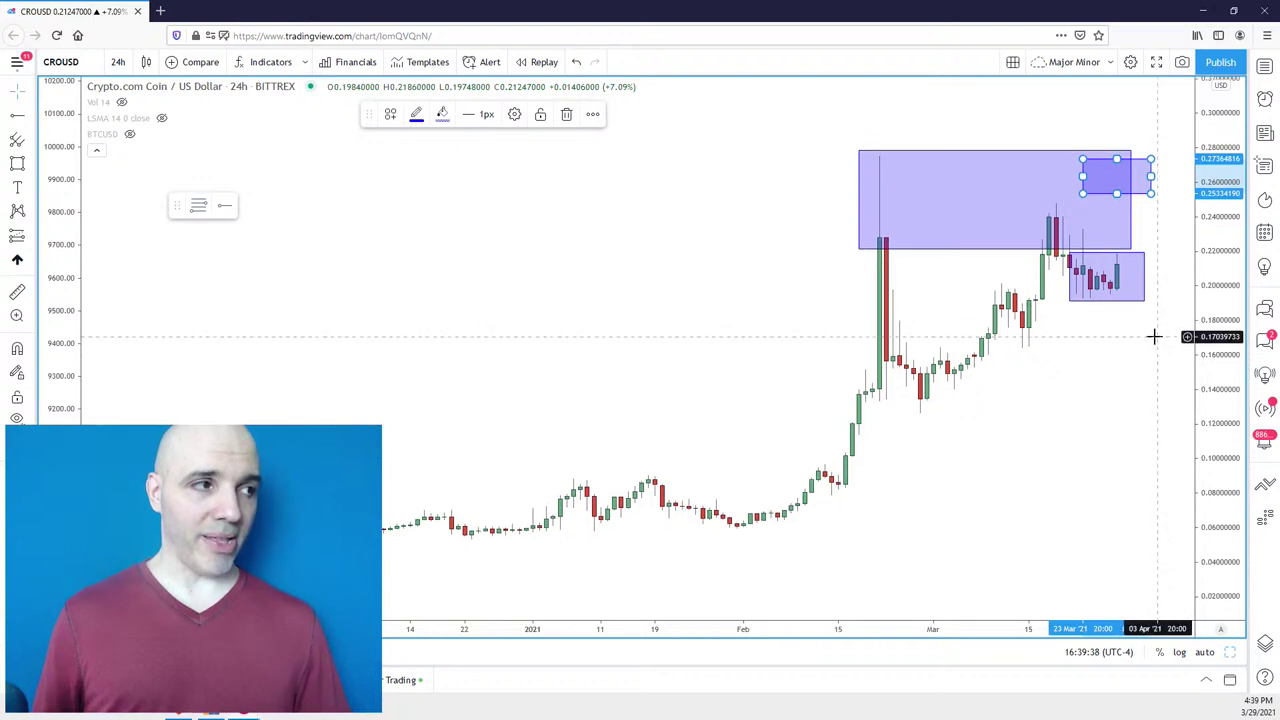
drag(1154, 337, 1150, 324)
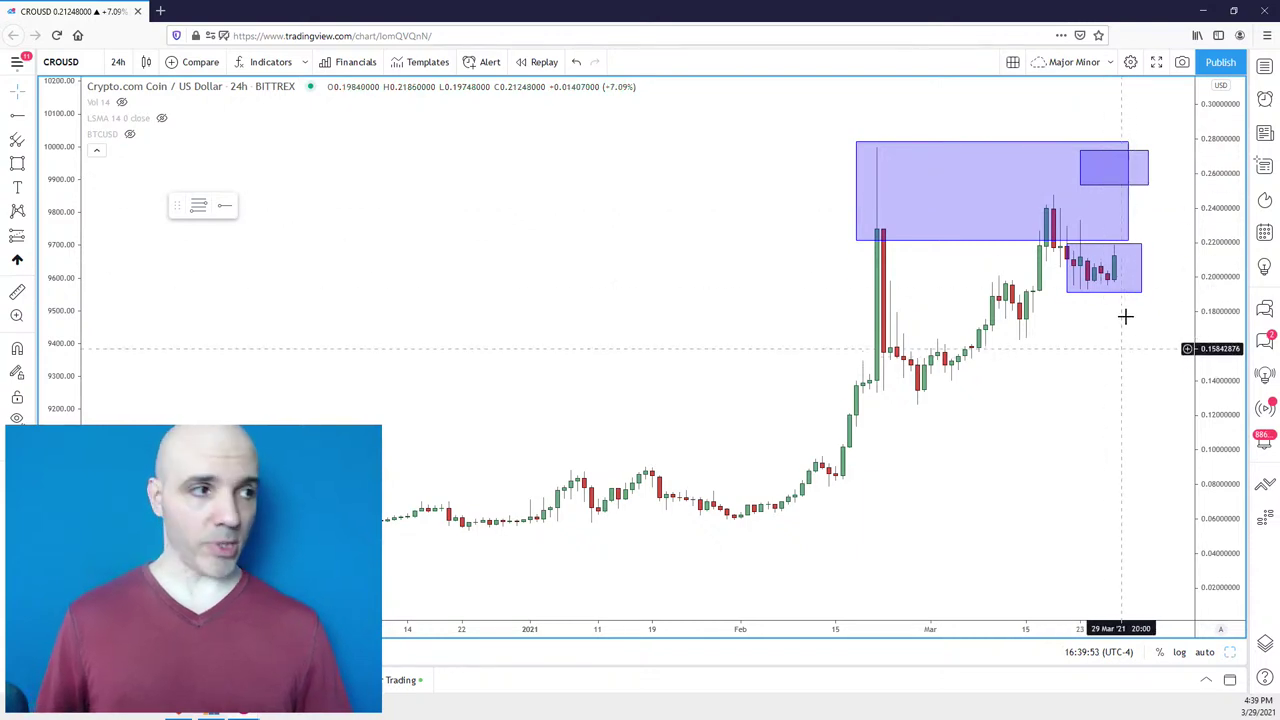
scroll(1092, 330, down, 1)
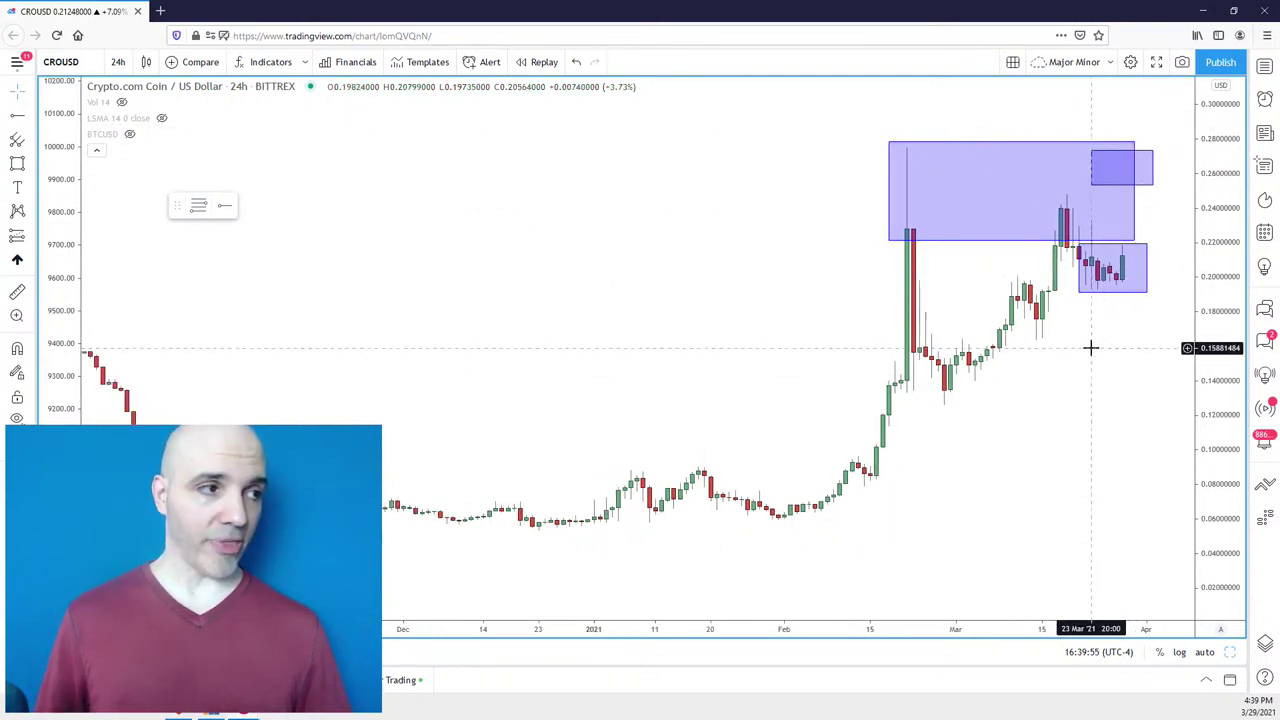
drag(1091, 348, 1089, 355)
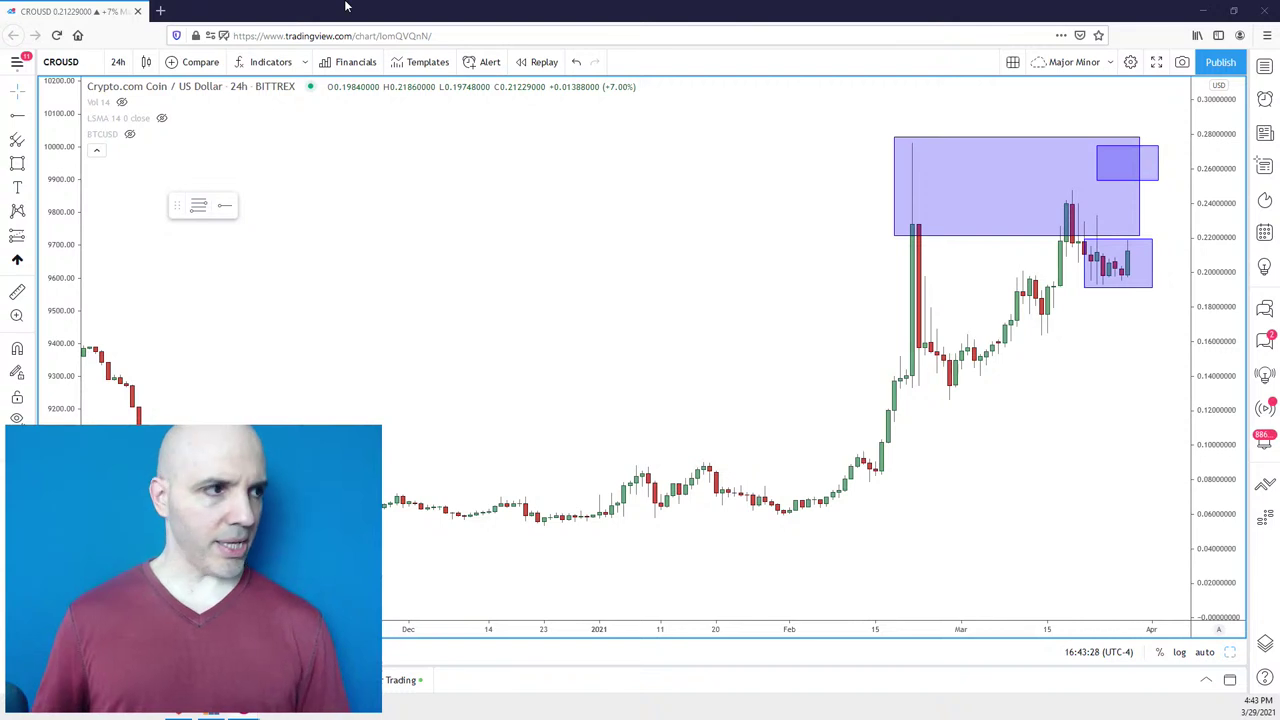
Load the EGLDUSD chart from Binance.
text(ED)
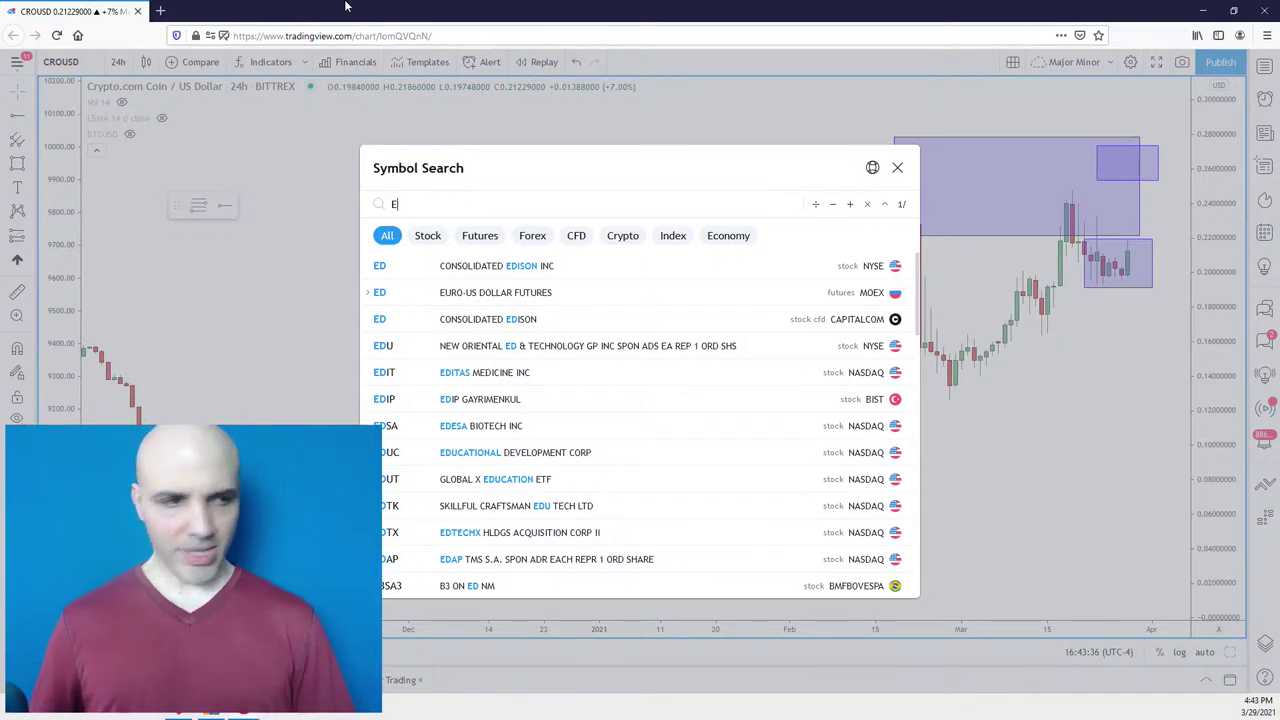
text(G)
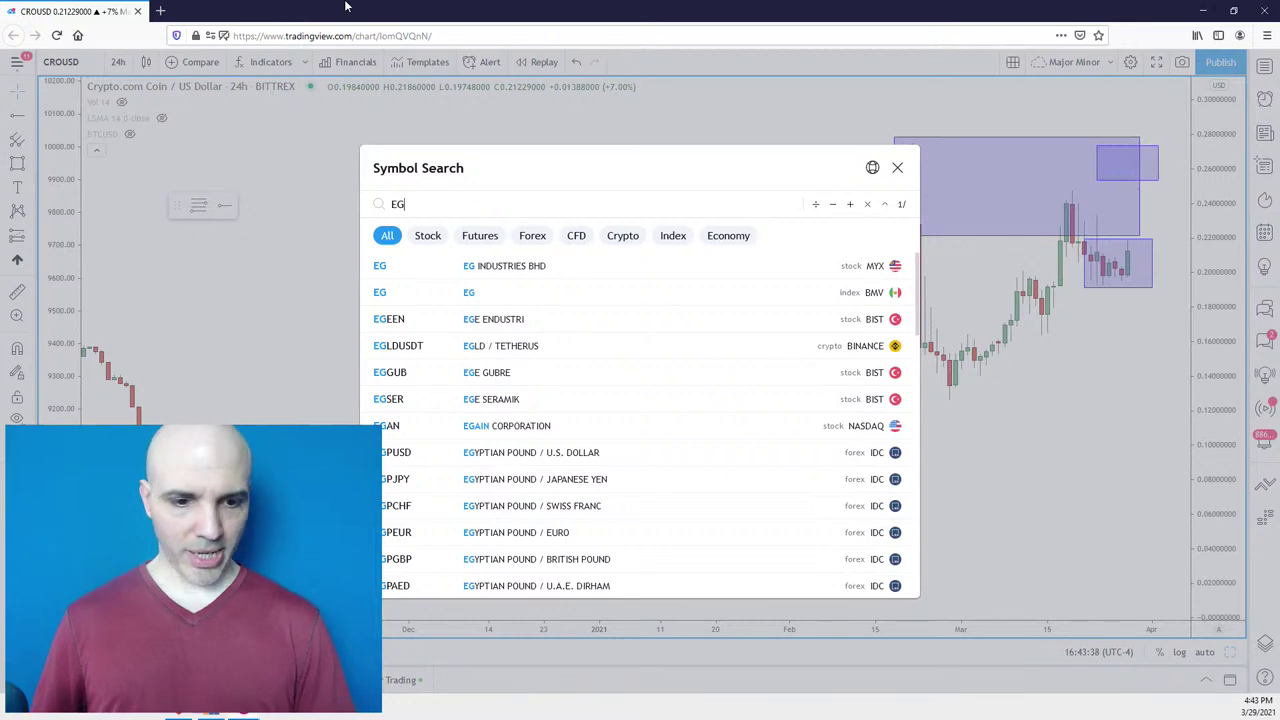
text(LD)
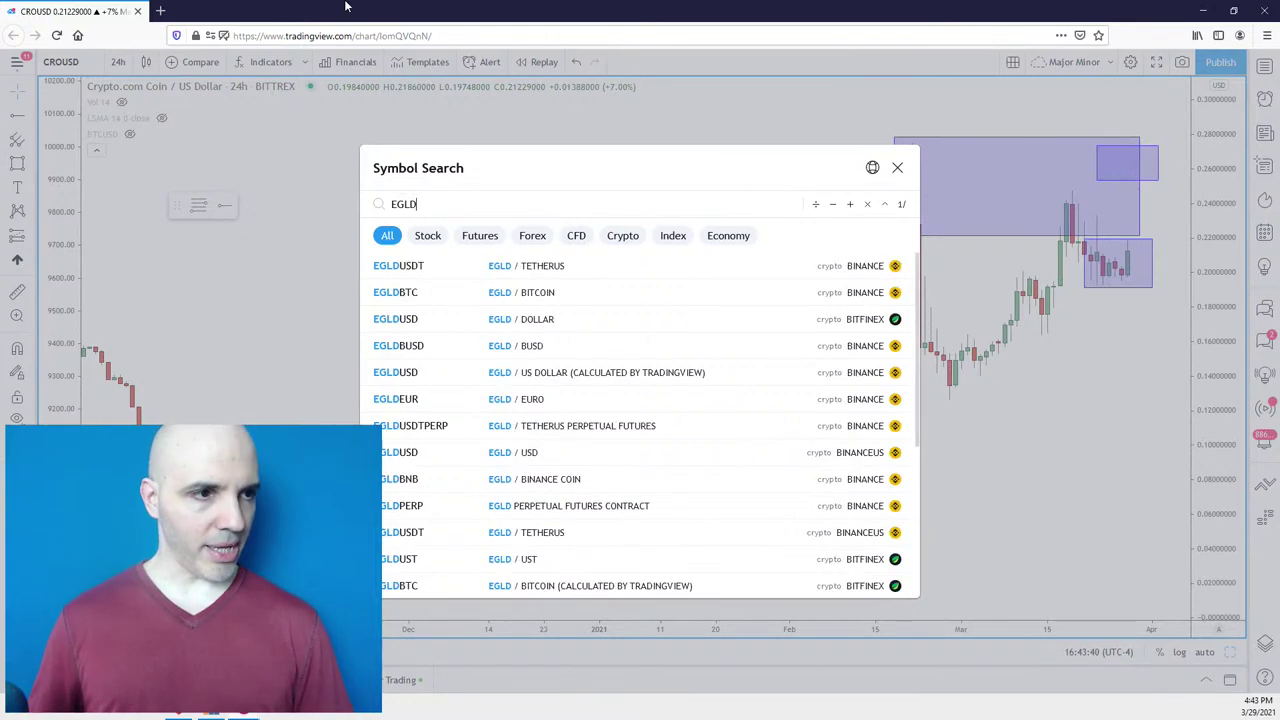
text(USD)
key(Return)
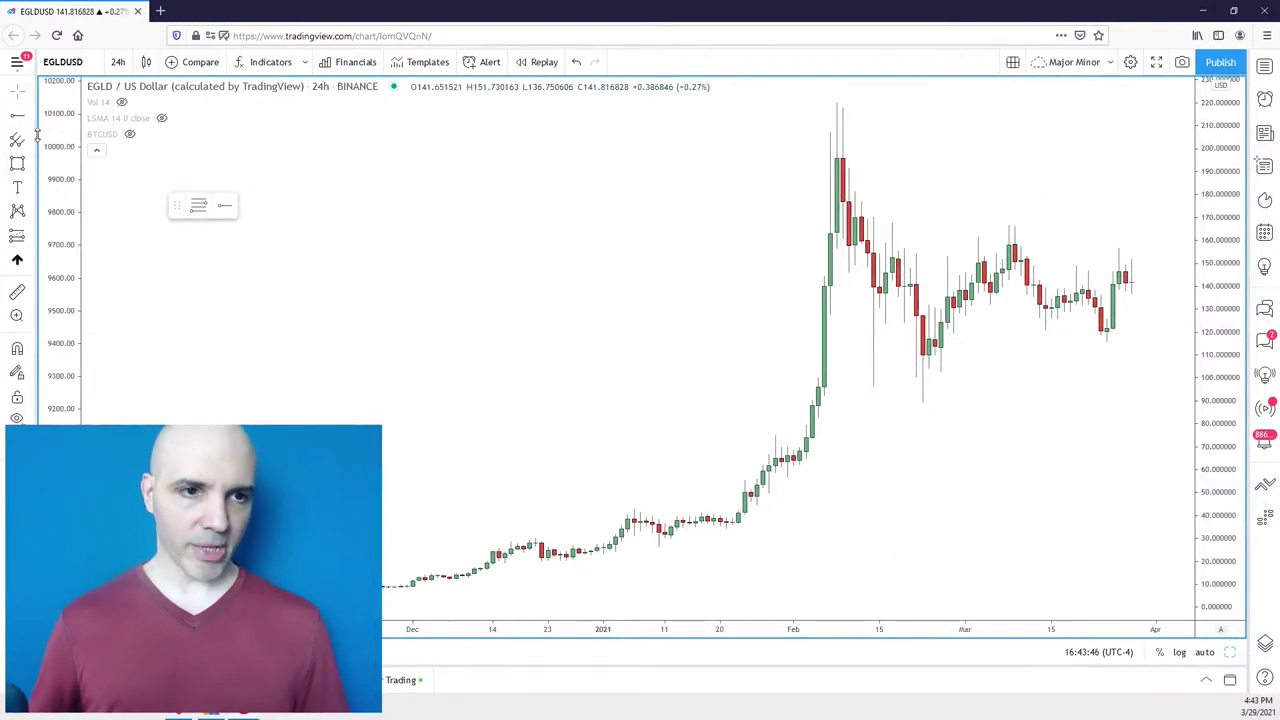
Draw a rectangle over the EGLDUSD consolidation from 11 Feb '21 to the end of March, spanning about 106.83 to 167.88.
click(17, 166)
mouse_move(1156, 362)
mouse_down()
mouse_move(1040, 323)
mouse_move(855, 222)
mouse_up()
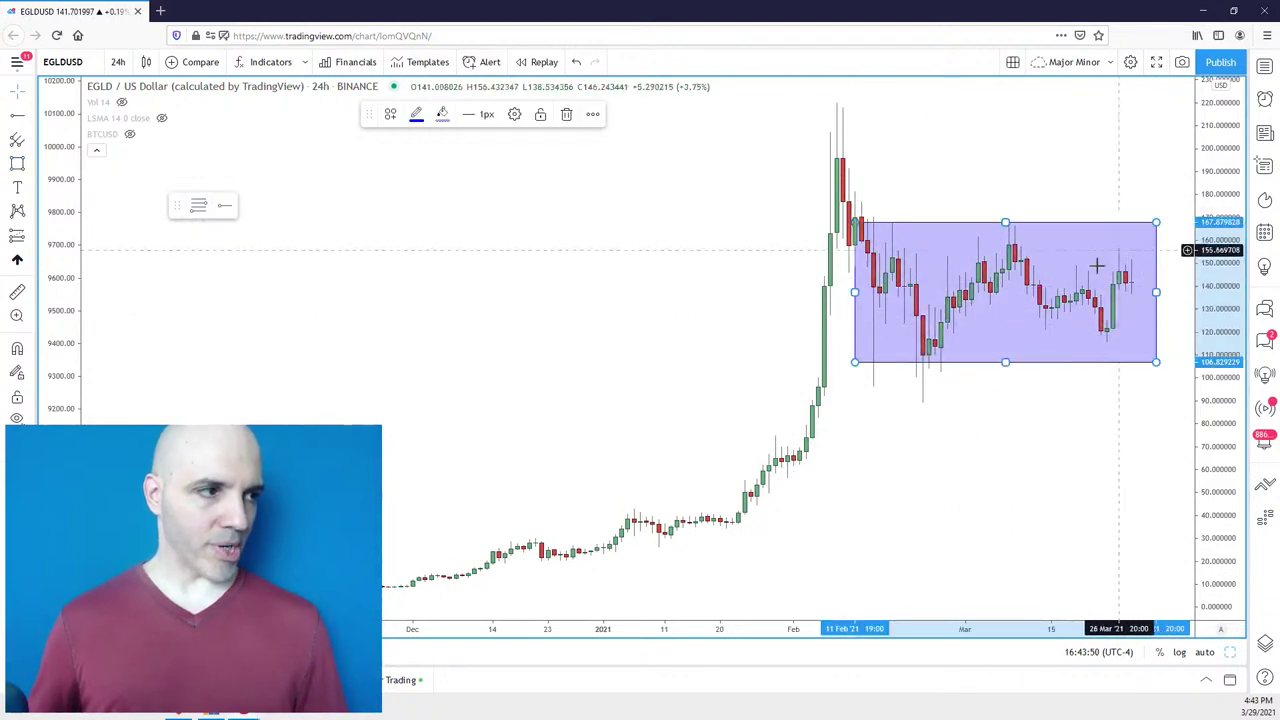
drag(1097, 277, 1142, 348)
Examine the early-February EGLDUSD rally and the price action inside the consolidation rectangle.
drag(809, 286, 1051, 297)
scroll(1046, 297, up, 3)
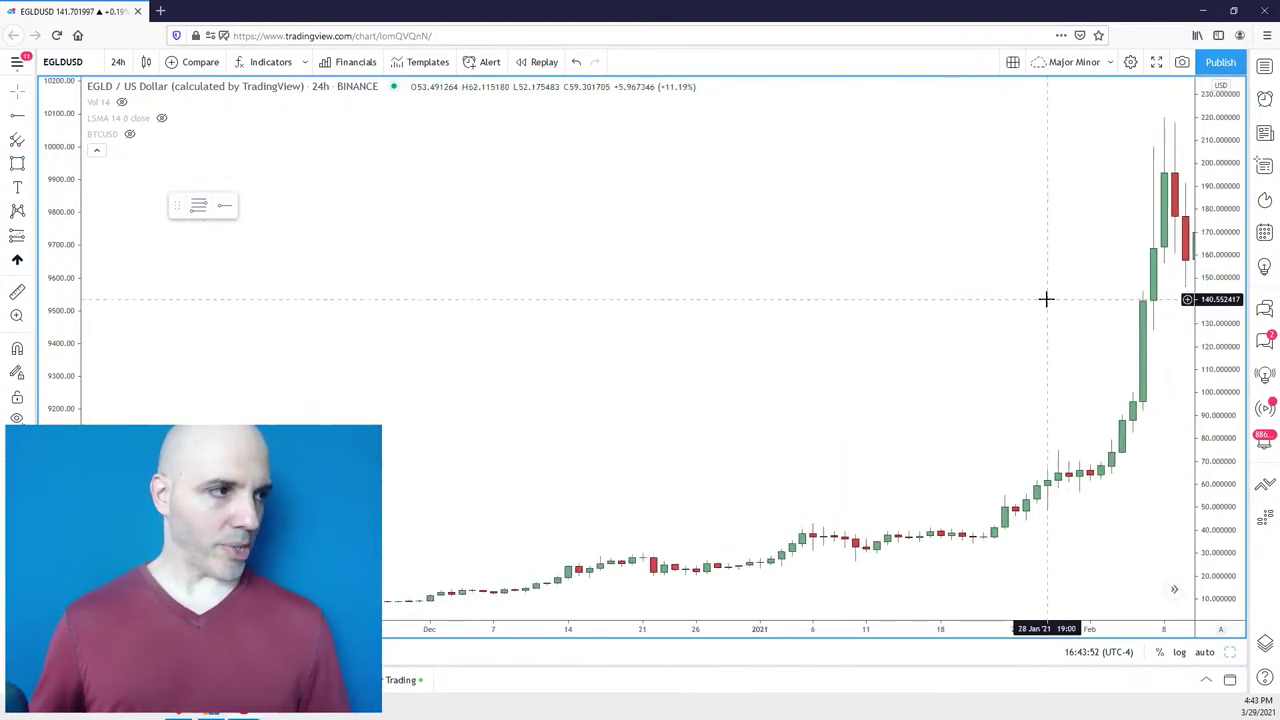
drag(1217, 425, 1217, 470)
drag(1057, 266, 1063, 356)
drag(1205, 160, 1195, 113)
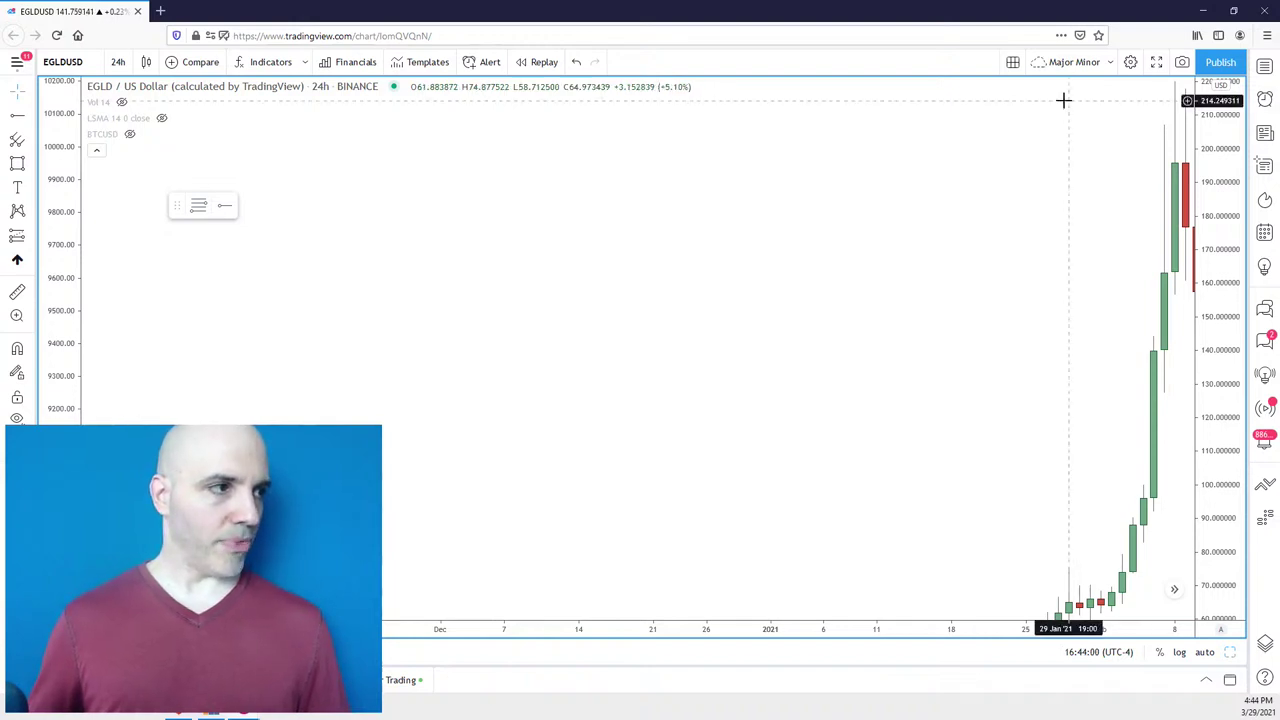
mouse_move(1068, 188)
mouse_down()
mouse_move(1077, 180)
mouse_move(866, 191)
mouse_move(606, 163)
mouse_up()
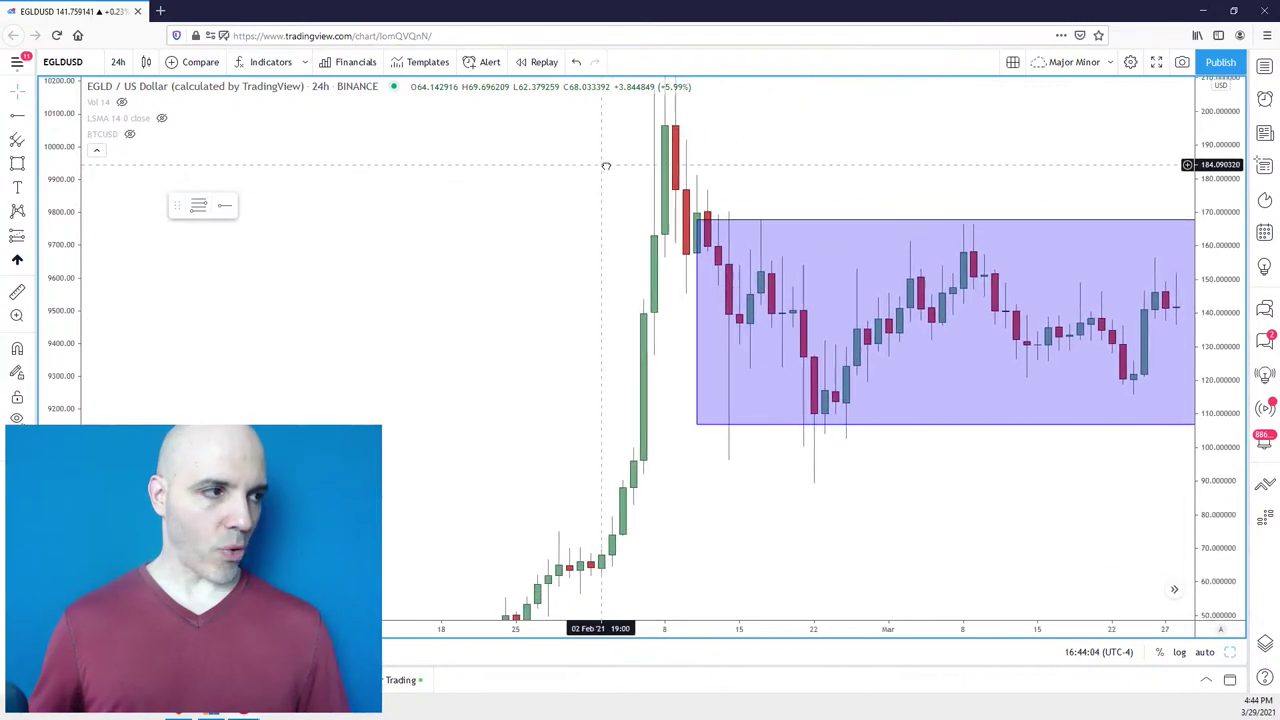
drag(1230, 170, 1232, 365)
scroll(1230, 360, down, 3)
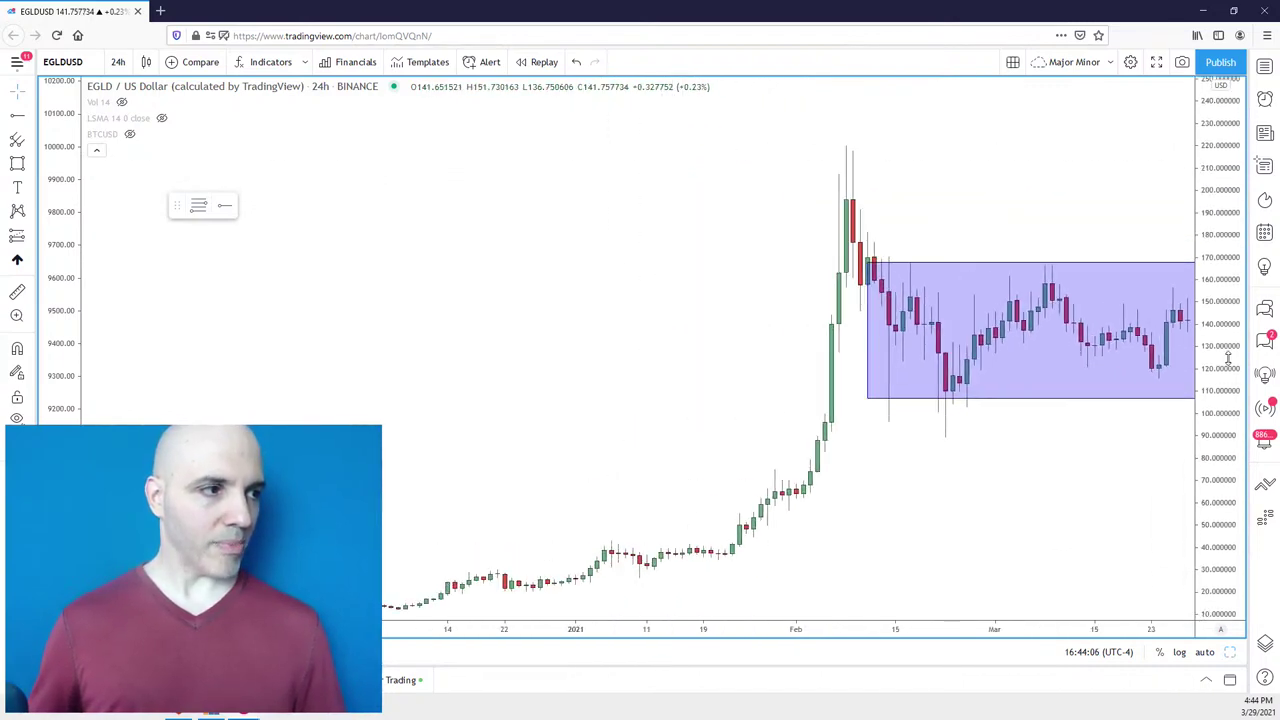
drag(1103, 166, 1094, 143)
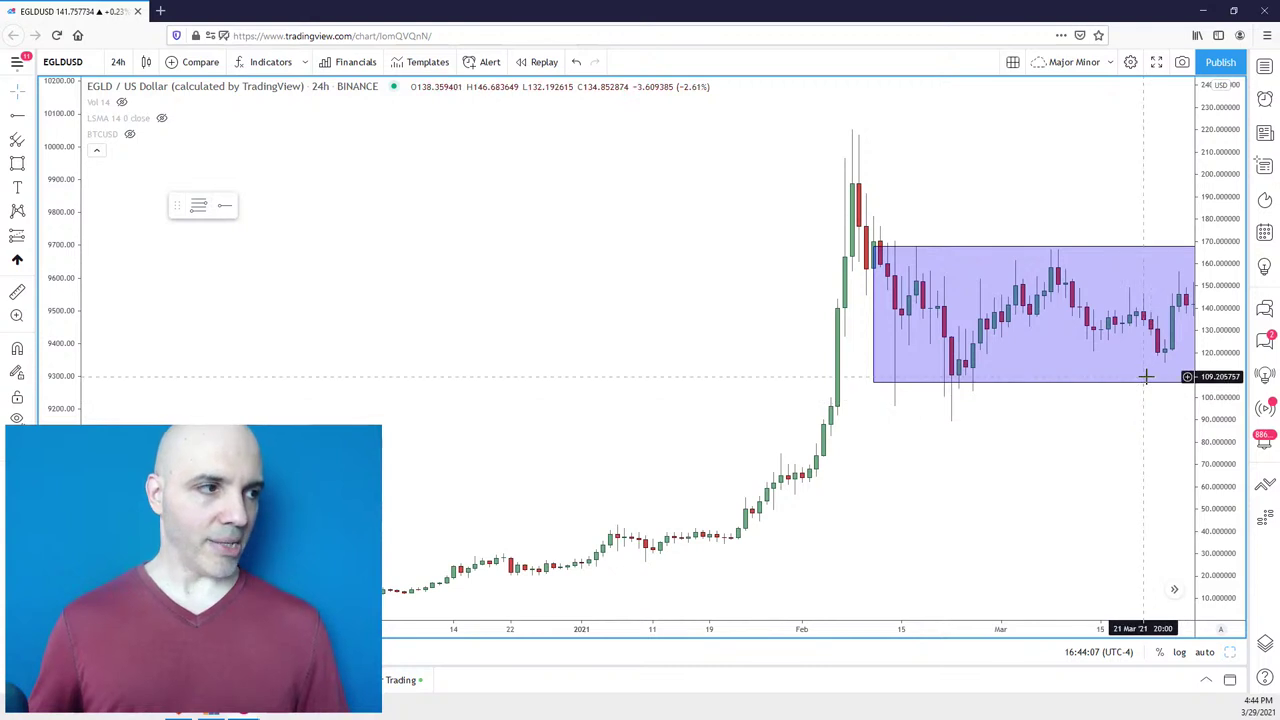
drag(1071, 185, 1050, 183)
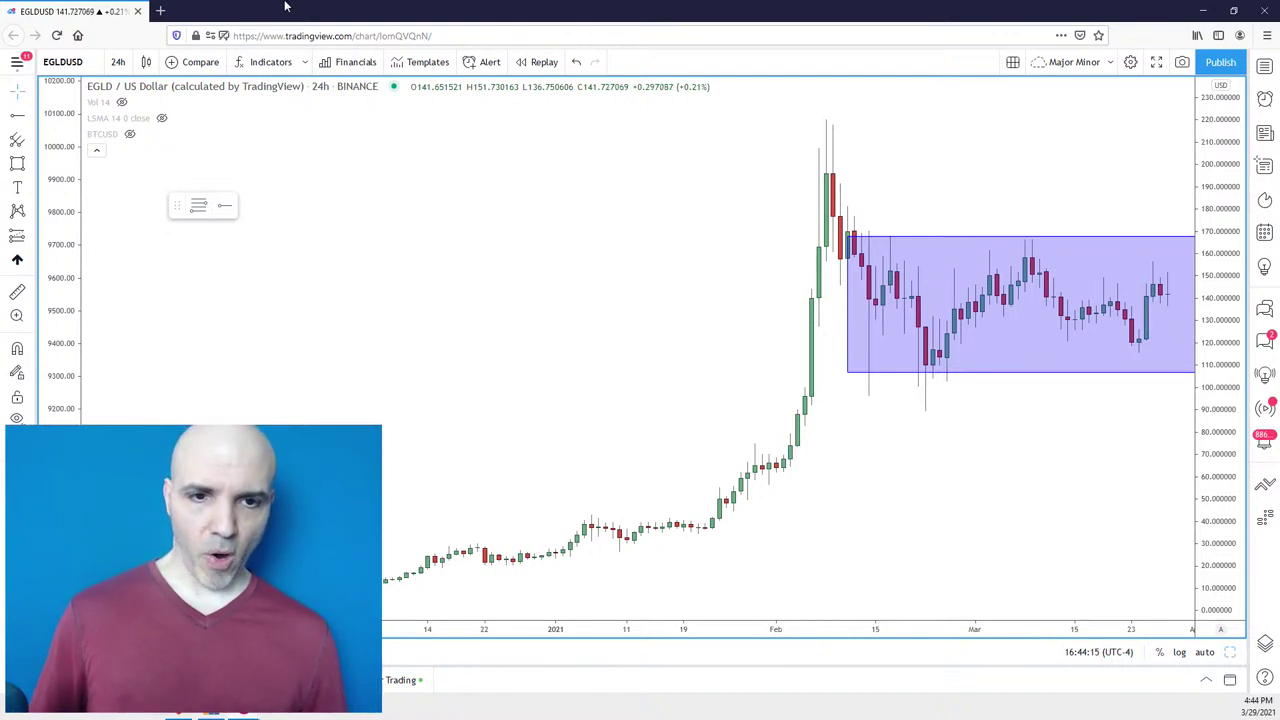
Search the symbols for Chiliz and load the CHZUSDT chart.
text(CH)
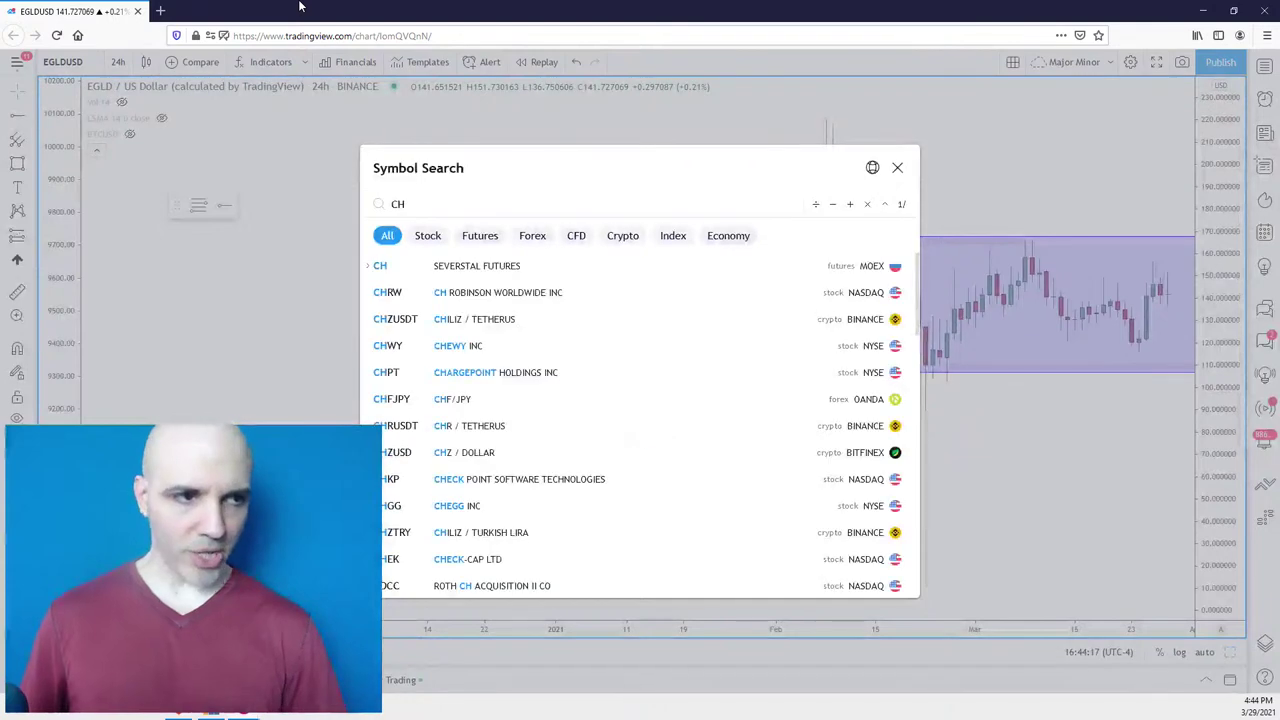
text(Z)
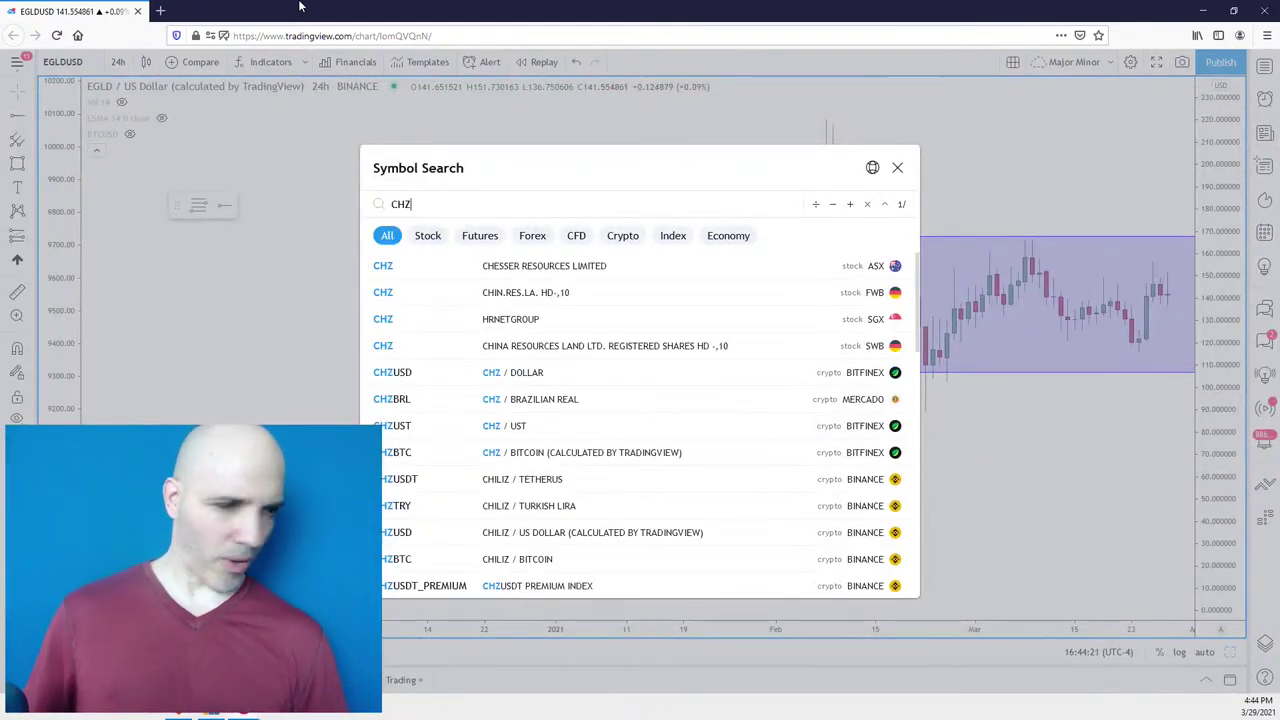
text(IL)
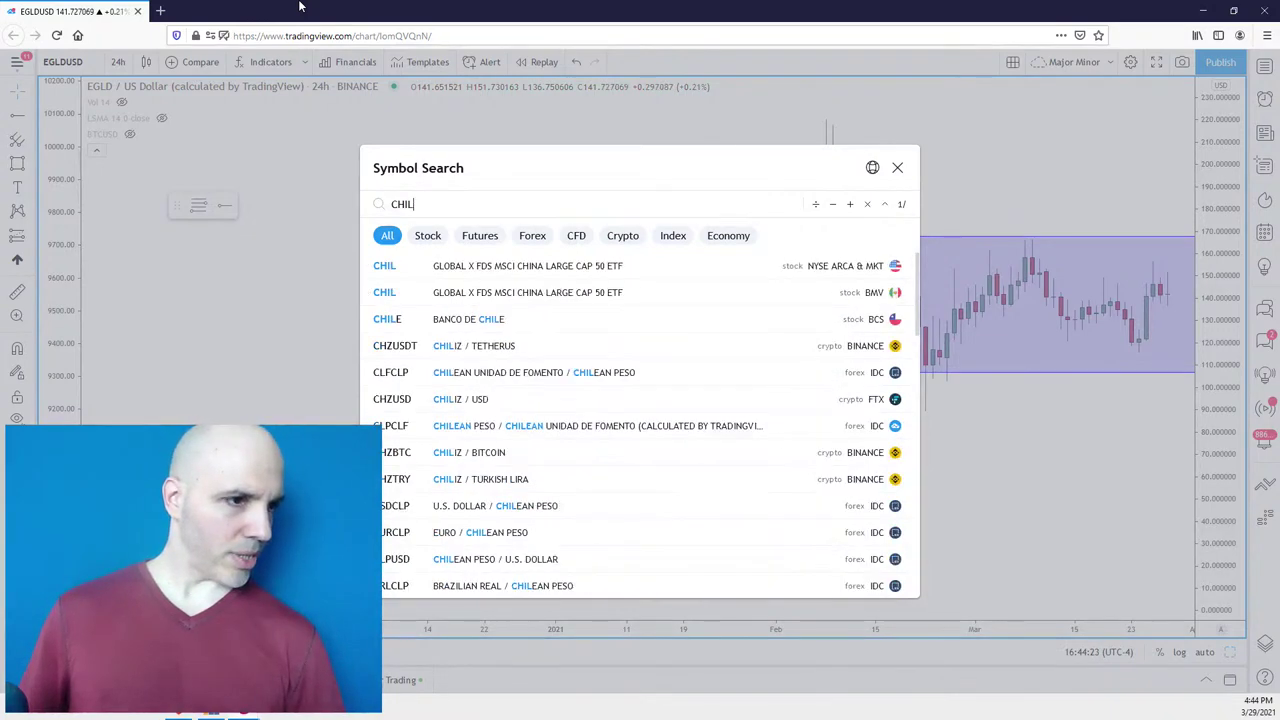
text(IZ)
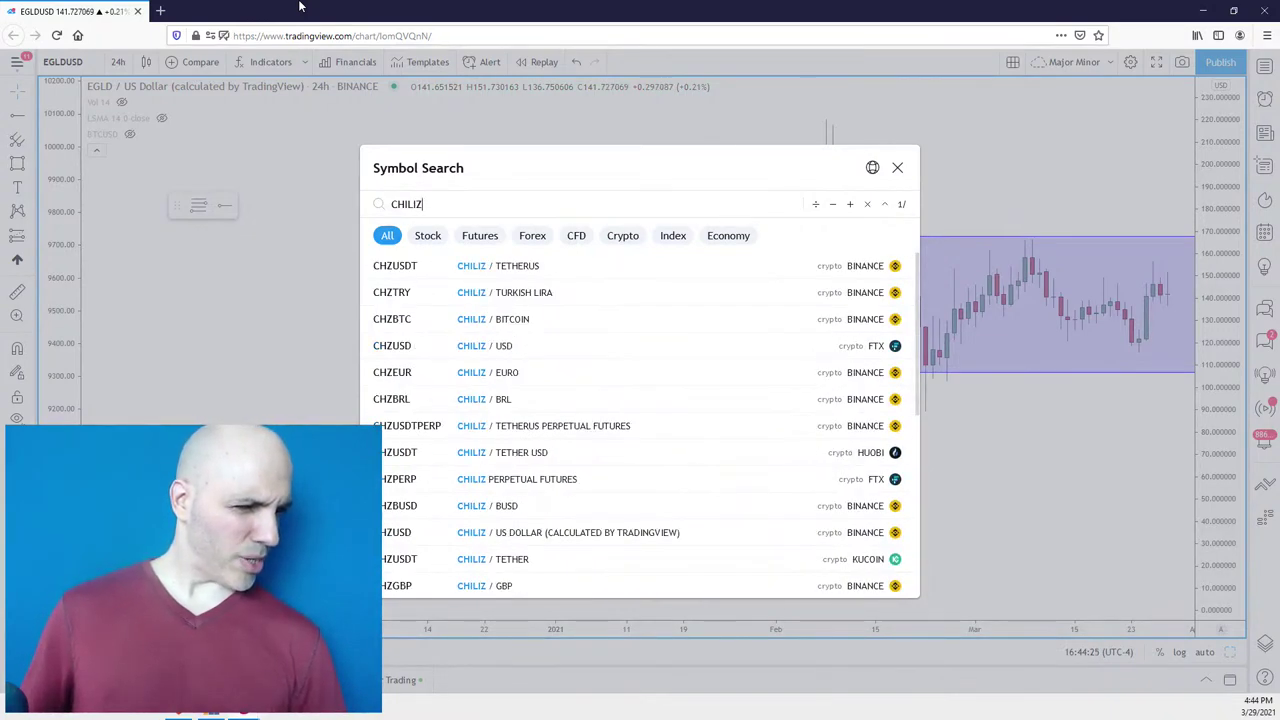
key(BackSpace)
key(BackSpace)
key(BackSpace)
key(BackSpace)
text(Z)
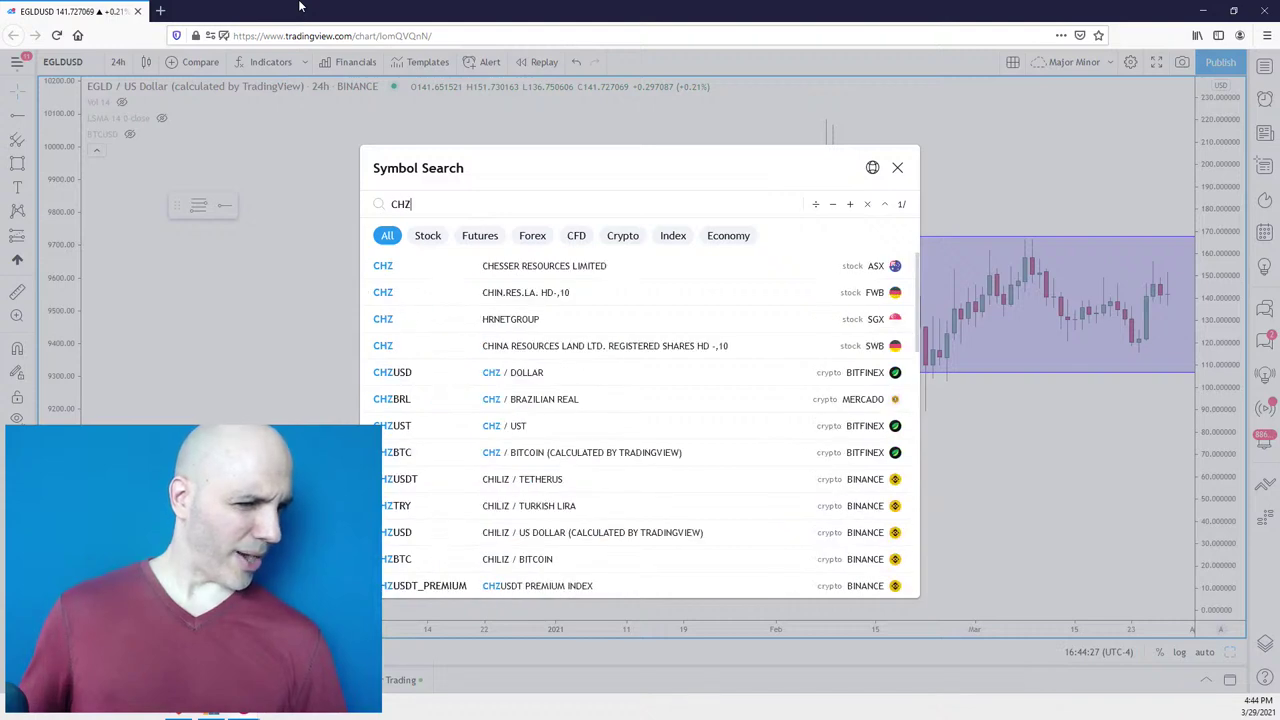
text(USDT)
key(Return)
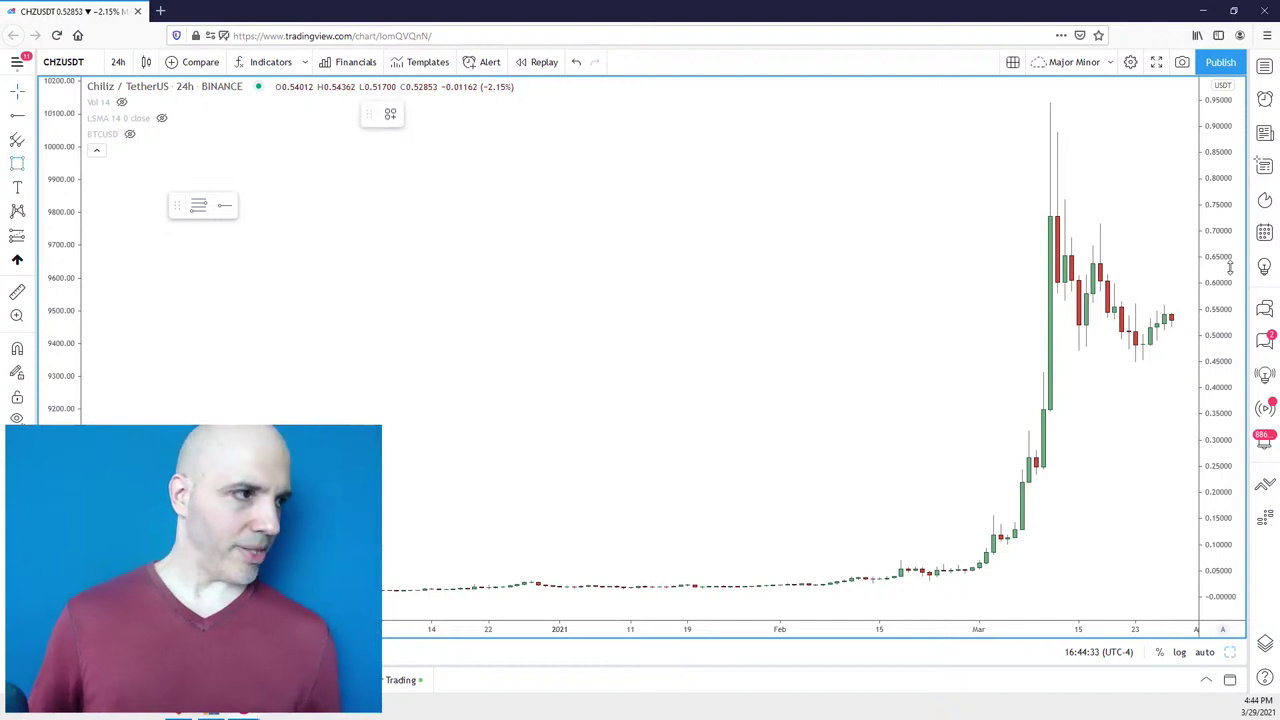
Draw a rectangle around the CHZUSDT consolidation from 13 Mar '21, spanning about 0.4717 to 0.6821.
drag(1189, 350, 1068, 240)
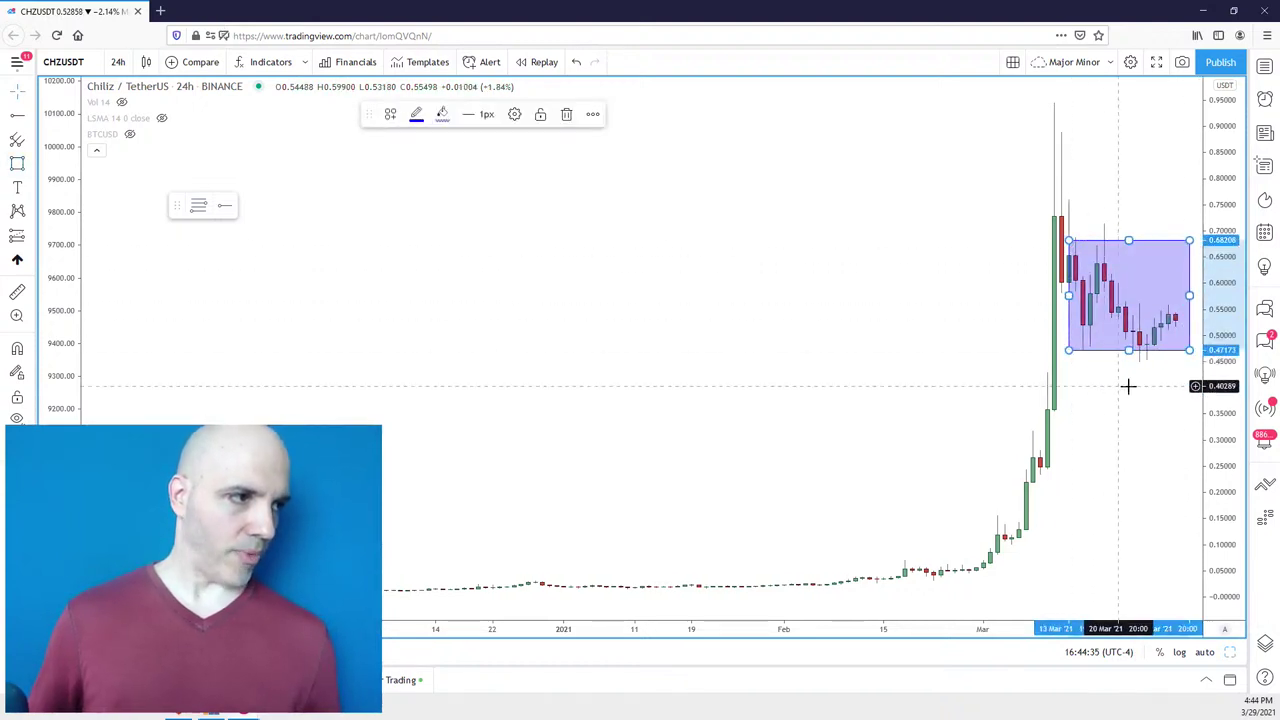
click(1150, 340)
scroll(1150, 330, down, 2)
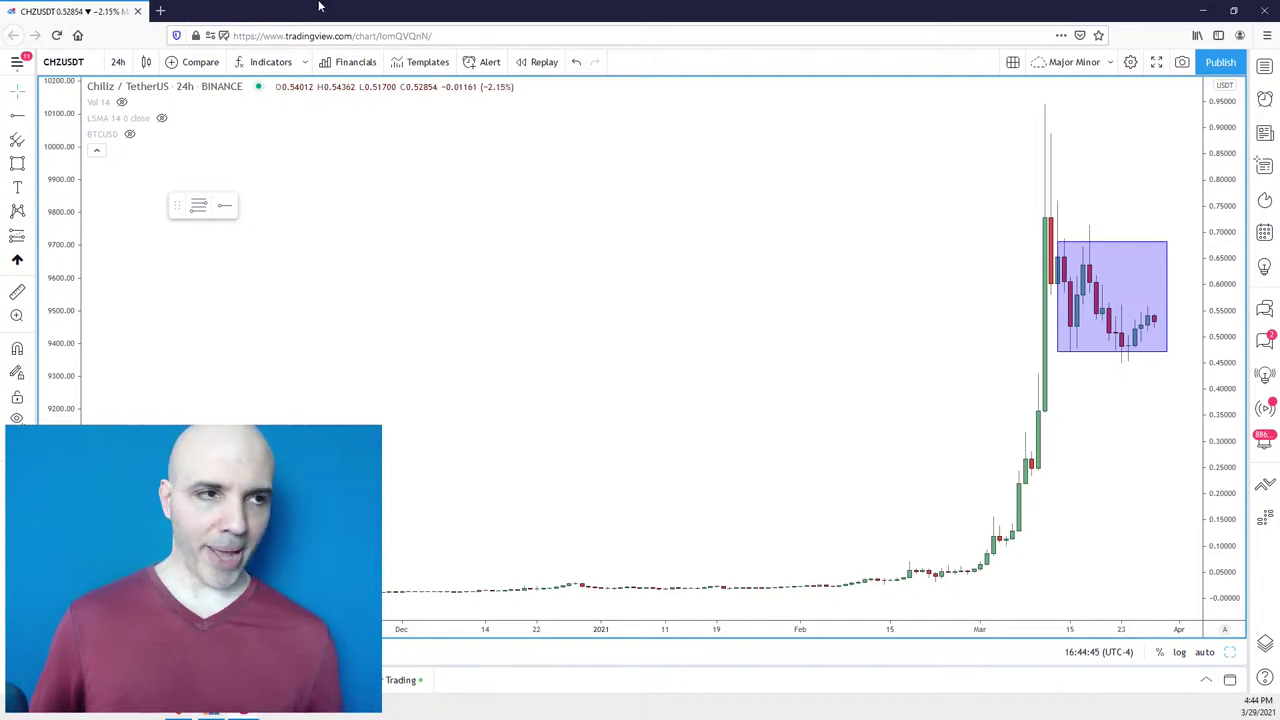
Load the RVP chart and draw a rectangle across the March lows from 5 Mar '21, spanning about 10.22 to 11.59.
text(RVP)
key(Return)
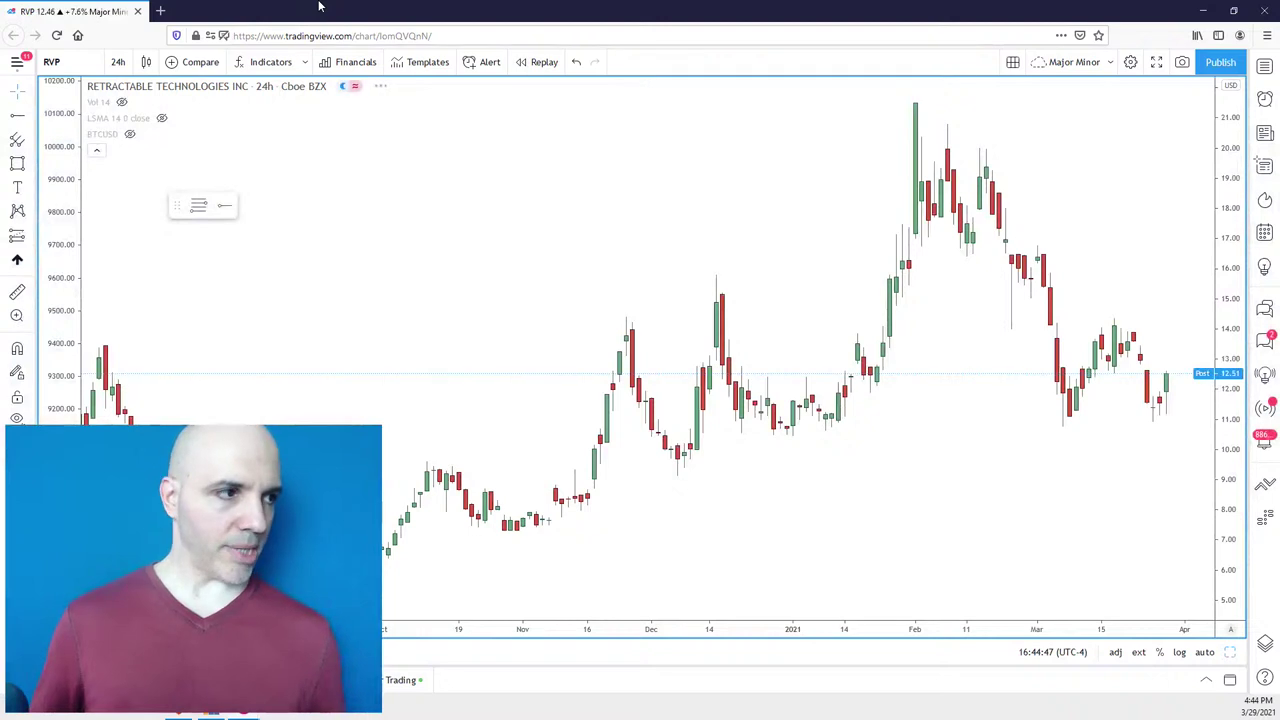
scroll(1200, 350, down, 1)
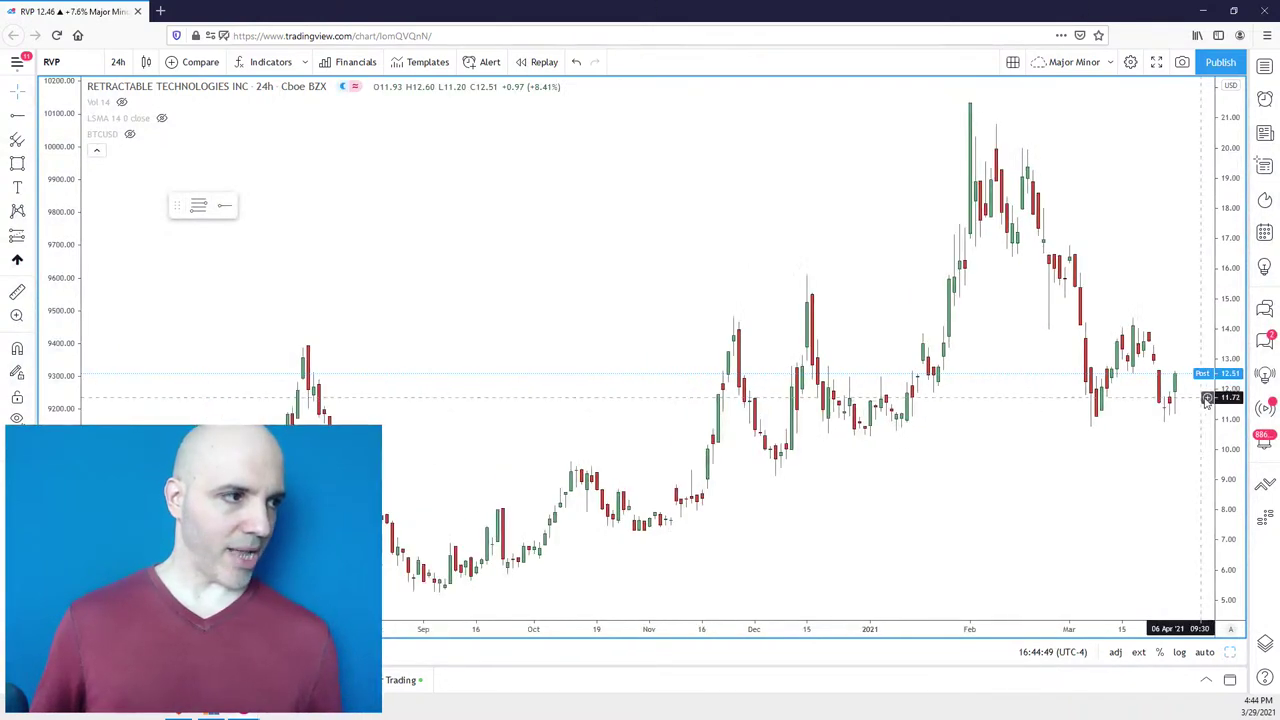
scroll(1183, 428, down, 1)
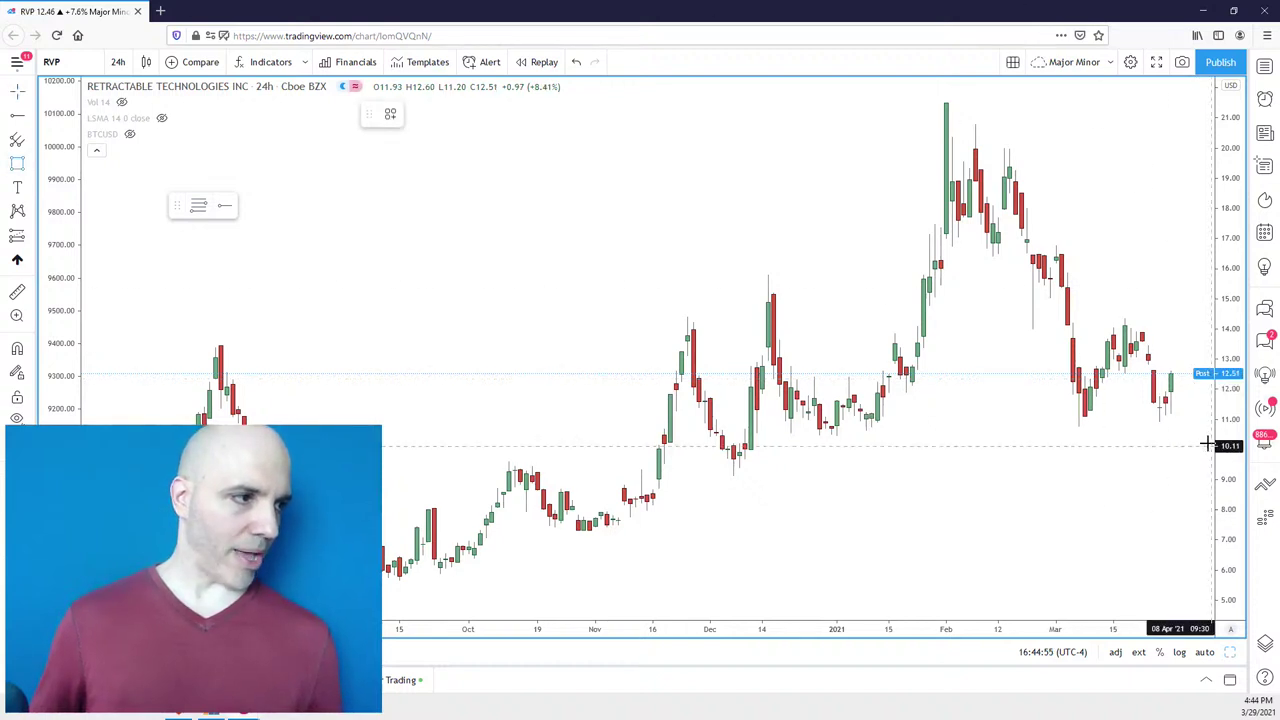
drag(1078, 401, 1177, 443)
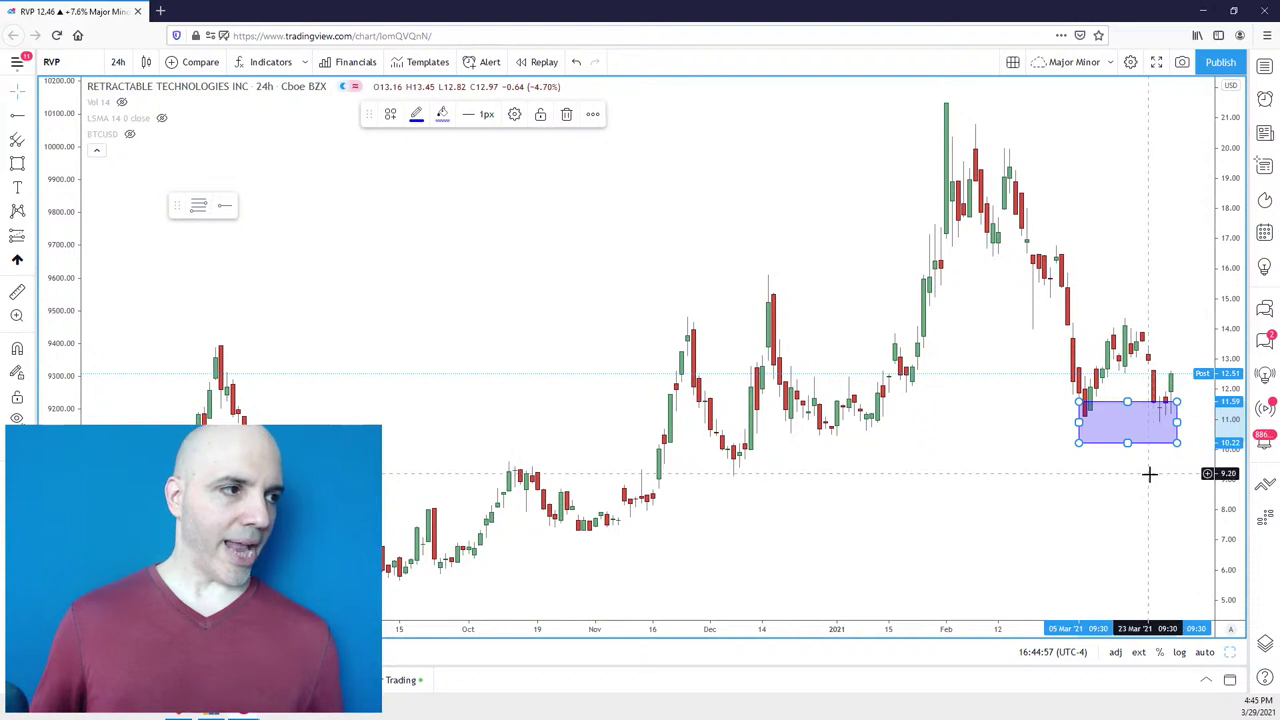
Draw horizontal rays on the RVP chart at 12.41 from 4 Mar '21 and at 14.11 from 23 Nov '20.
click(17, 118)
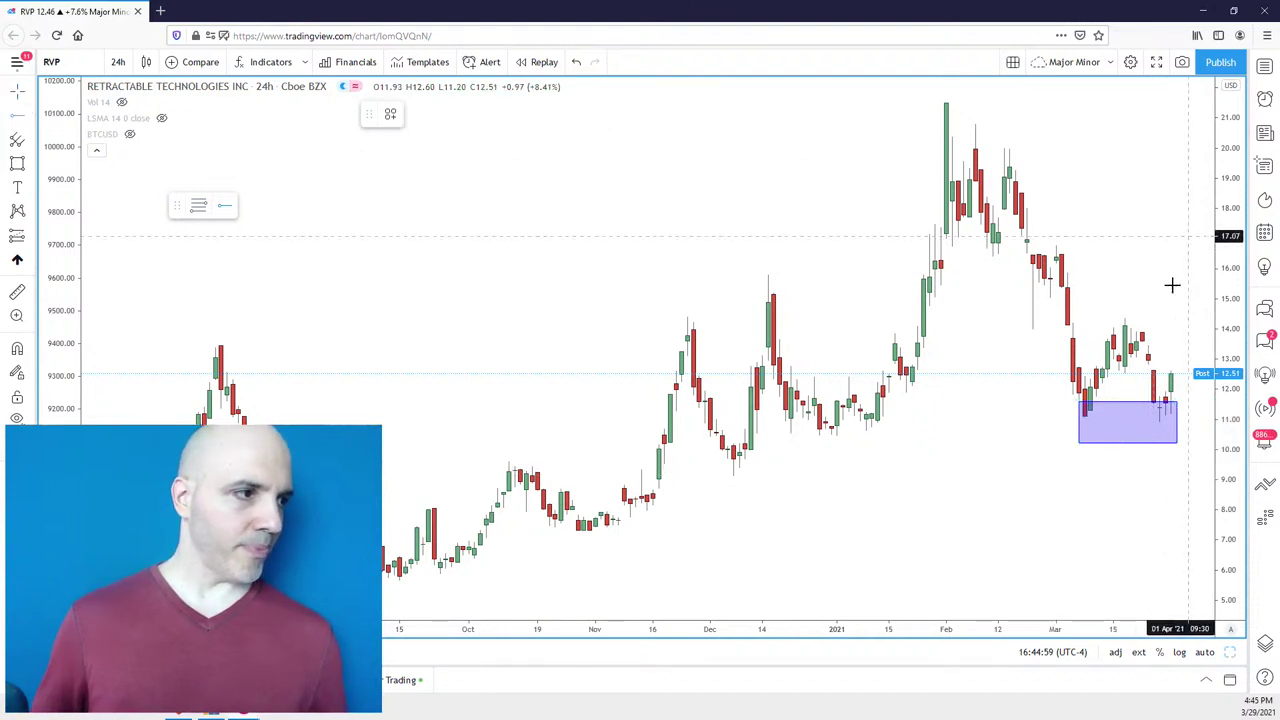
click(1072, 377)
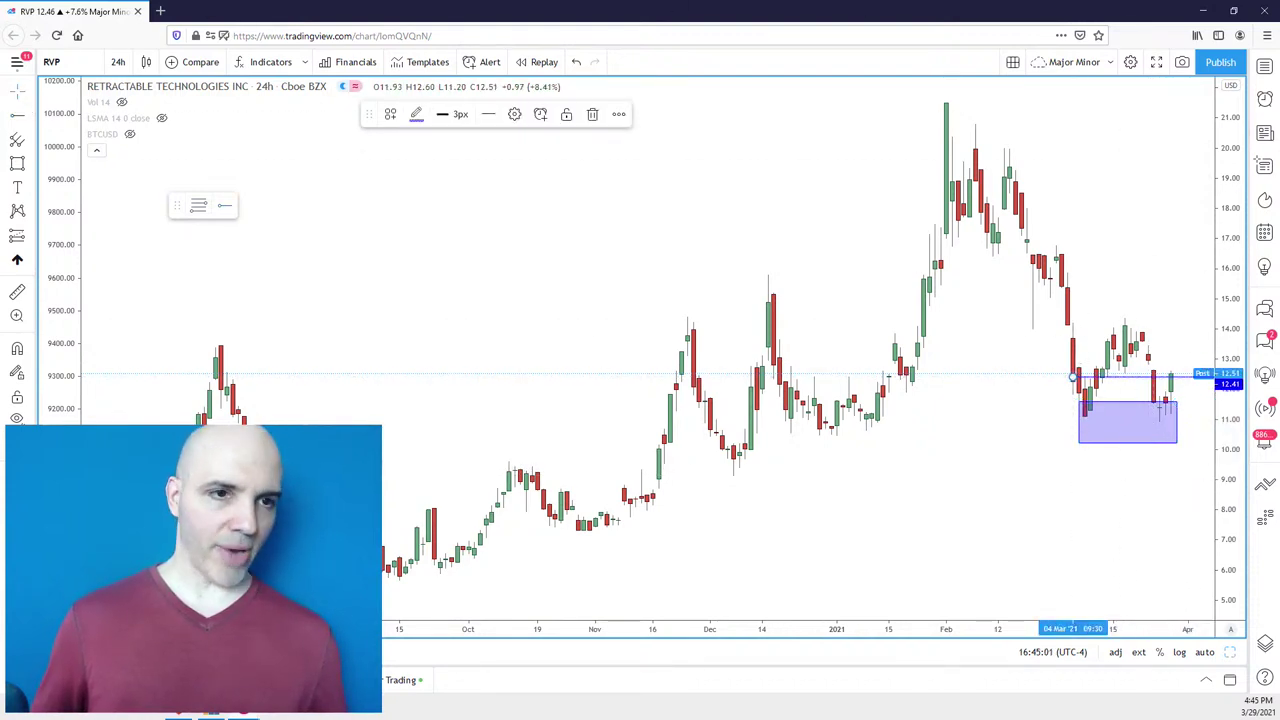
click(30, 116)
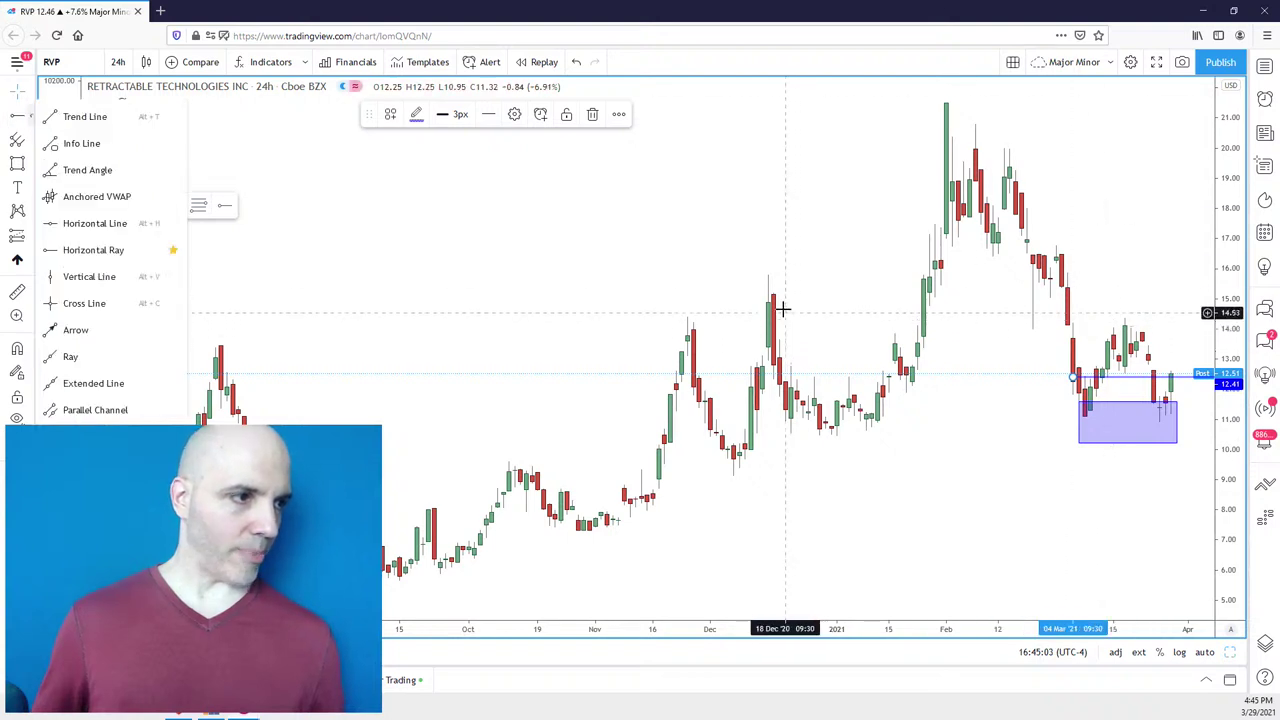
click(820, 346)
click(30, 116)
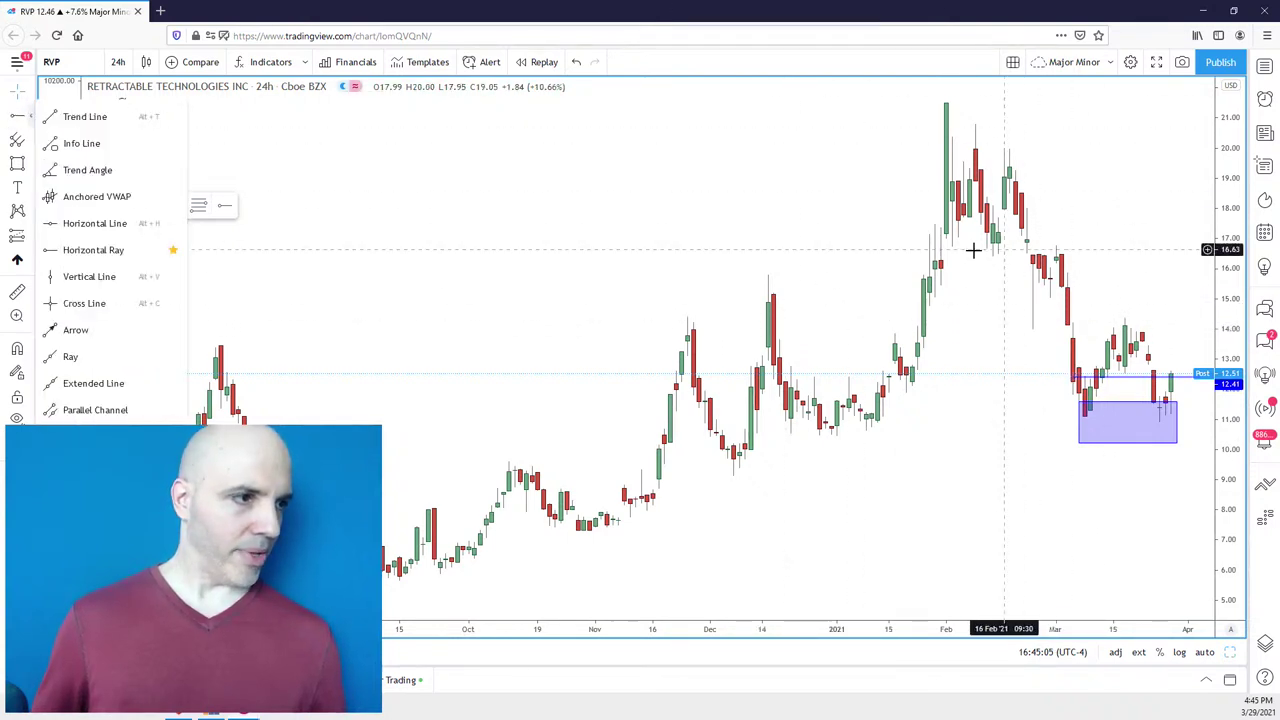
click(730, 220)
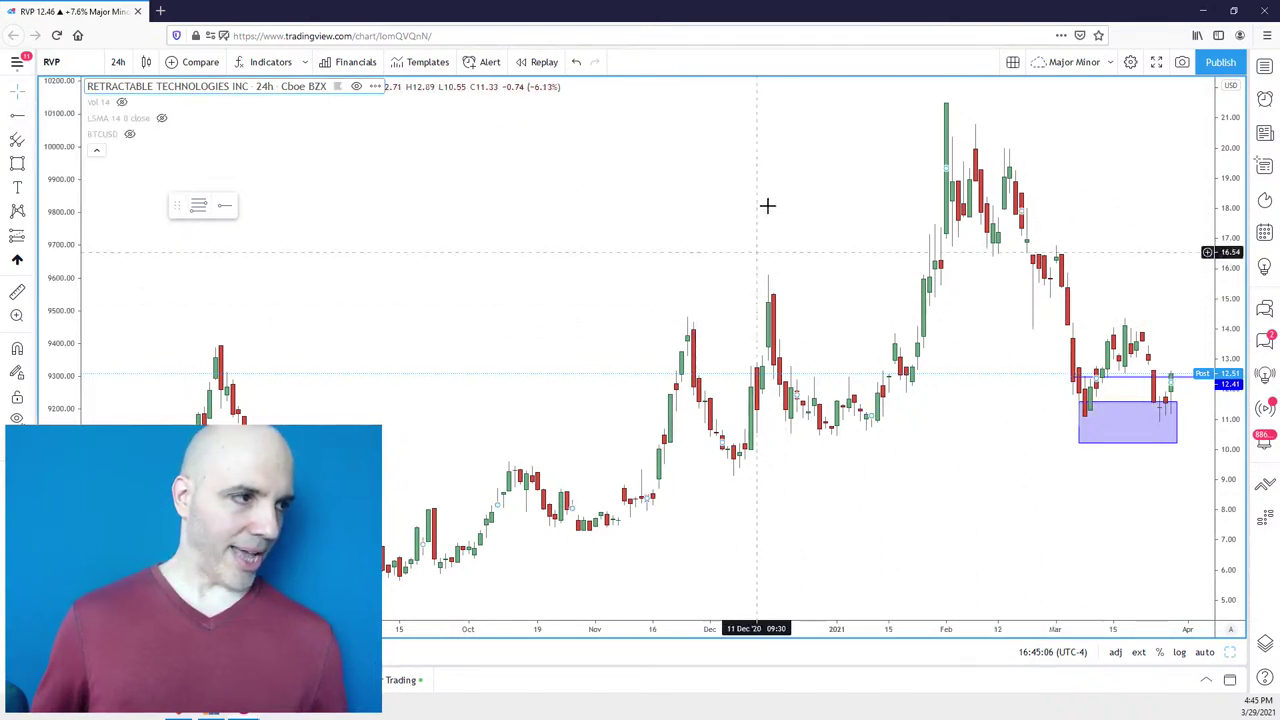
click(30, 116)
click(710, 230)
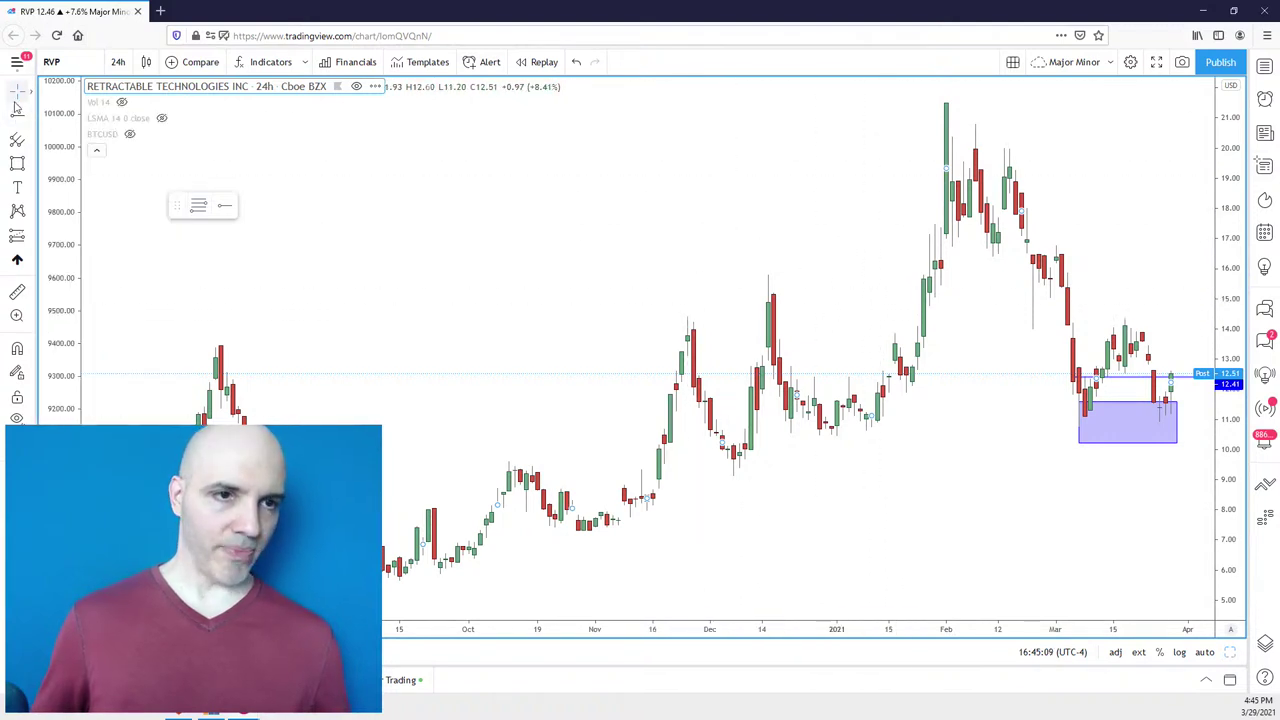
click(679, 325)
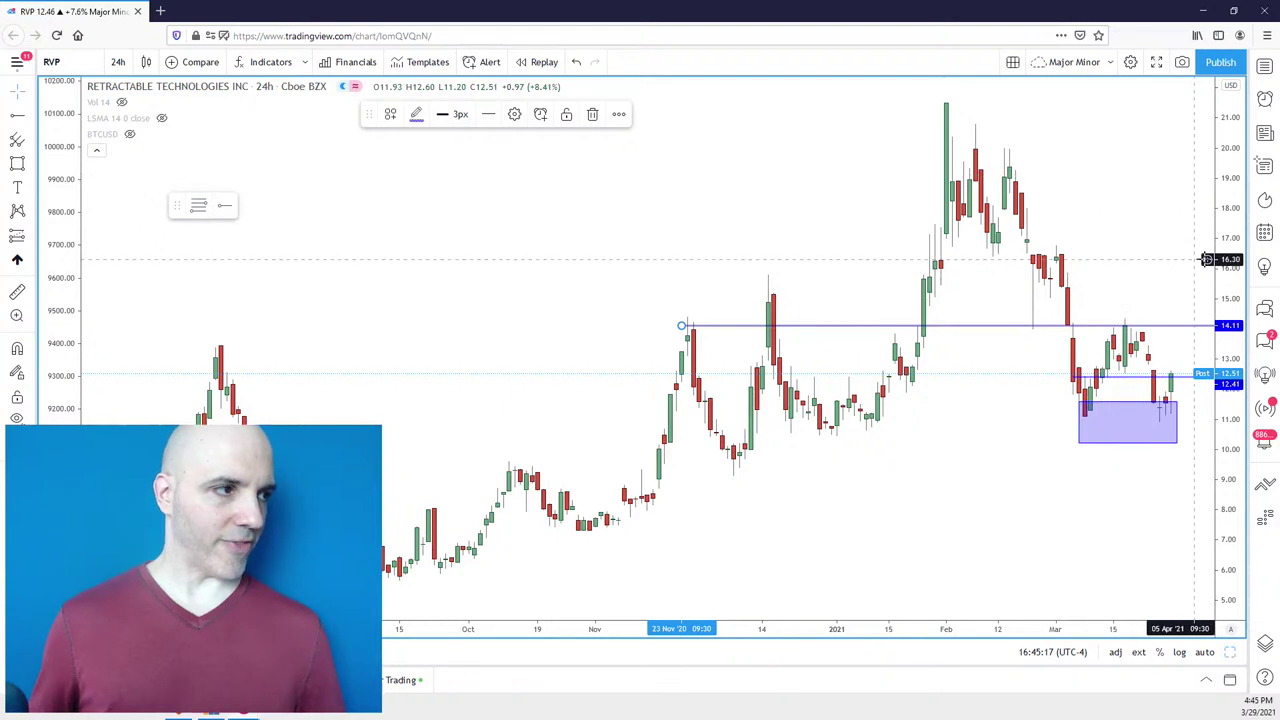
scroll(1166, 220, up, 1)
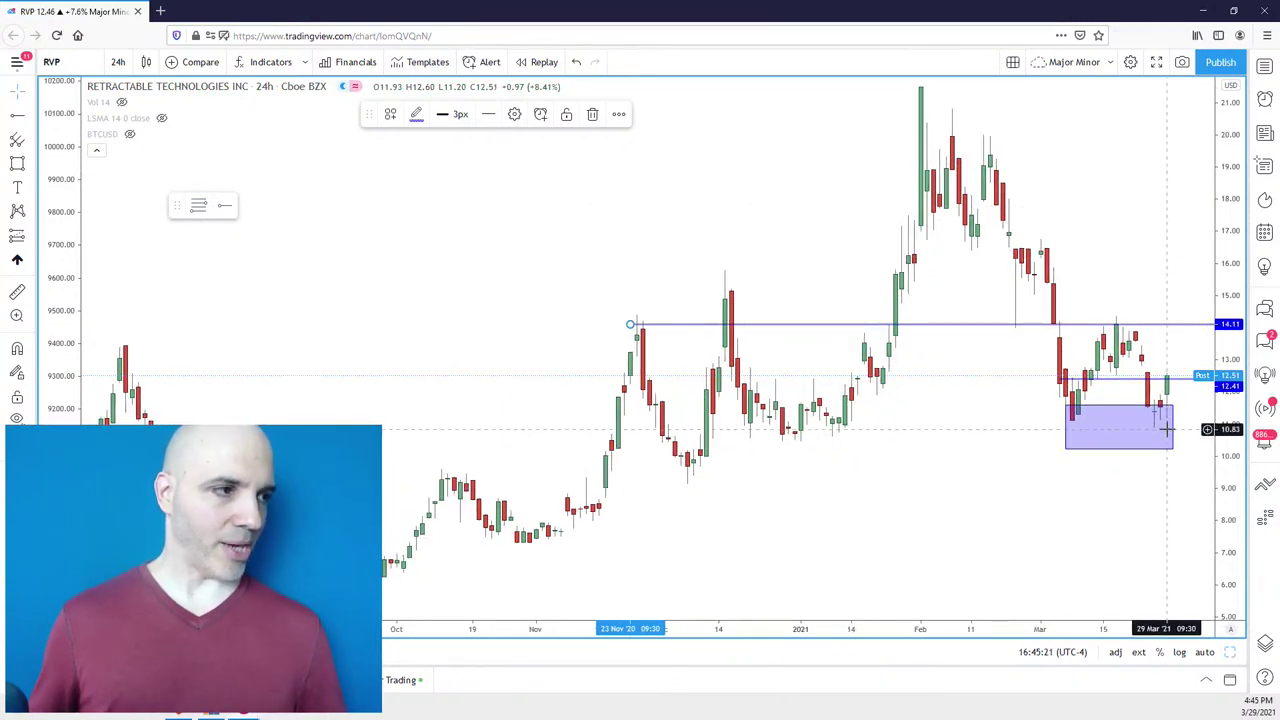
drag(1163, 217, 1151, 240)
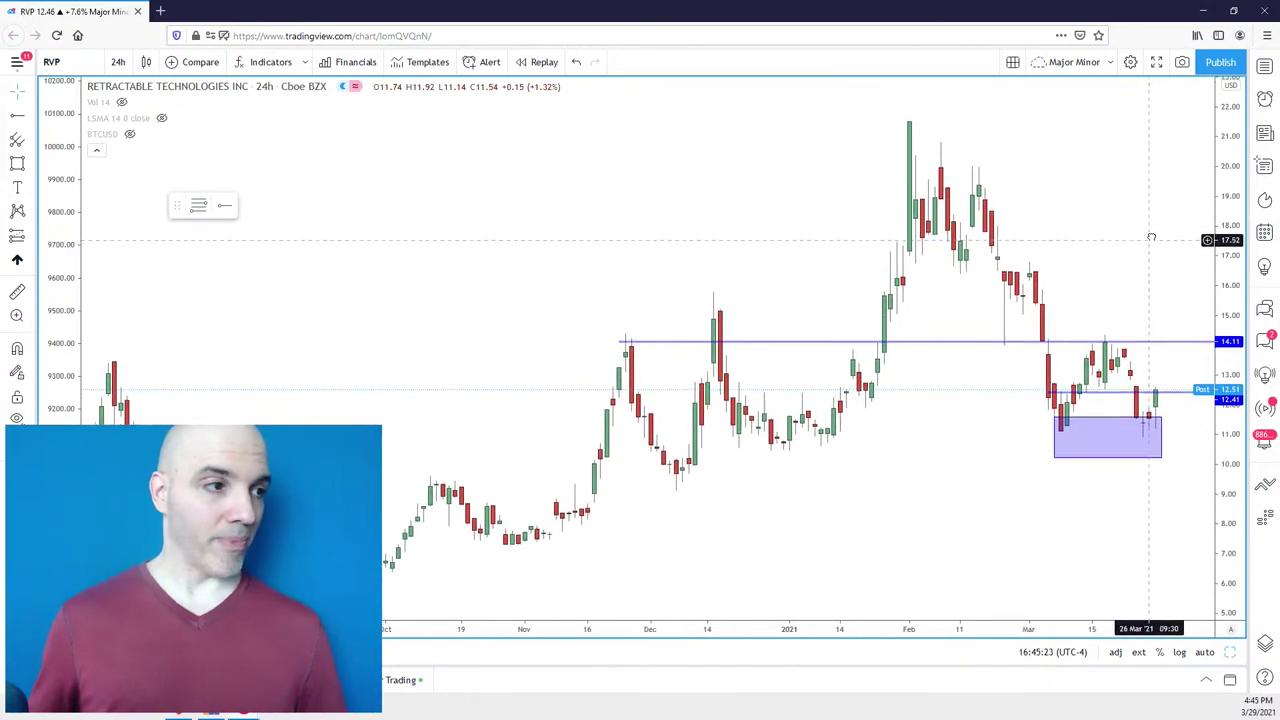
scroll(1151, 240, down, 1)
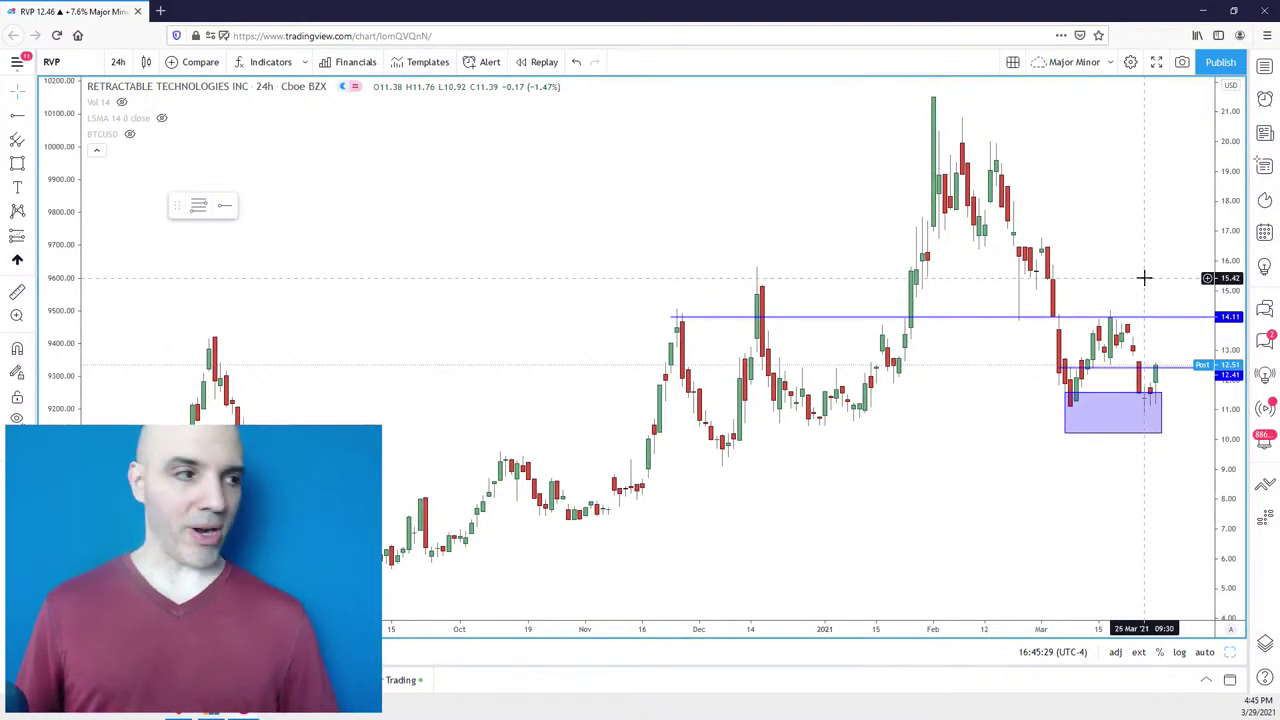
scroll(1144, 282, up, 1)
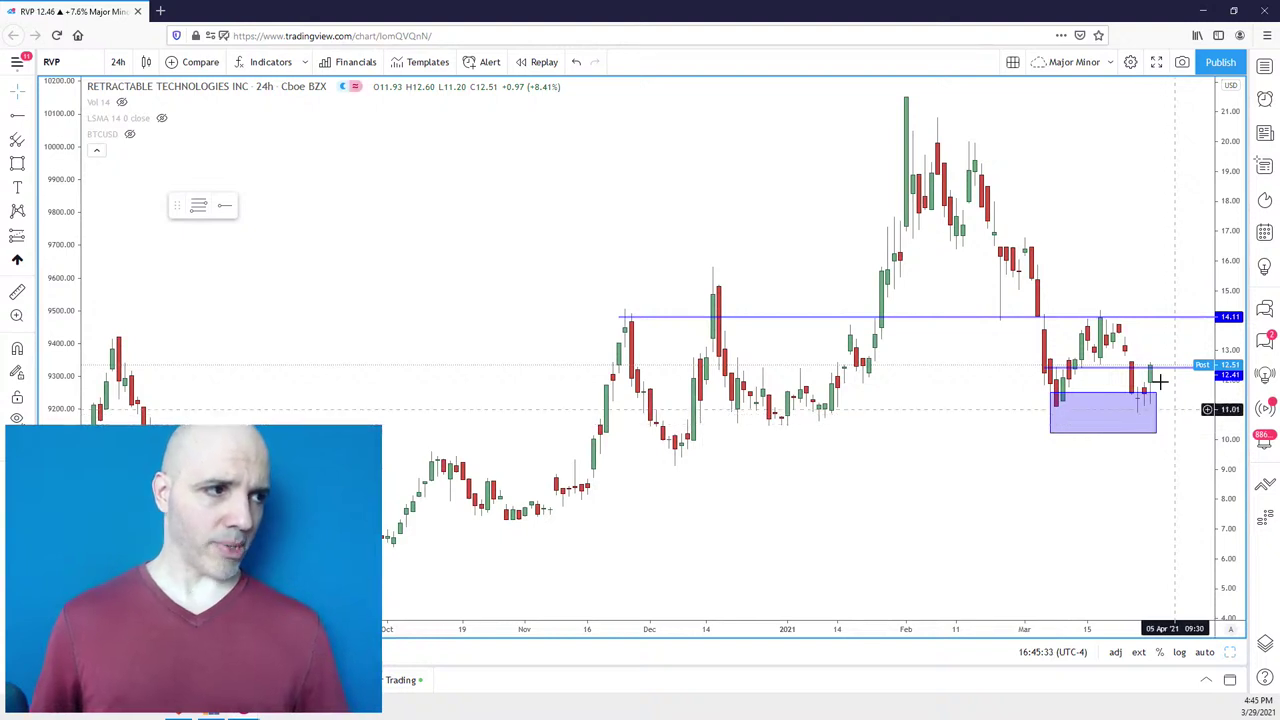
scroll(1103, 214, left, 2)
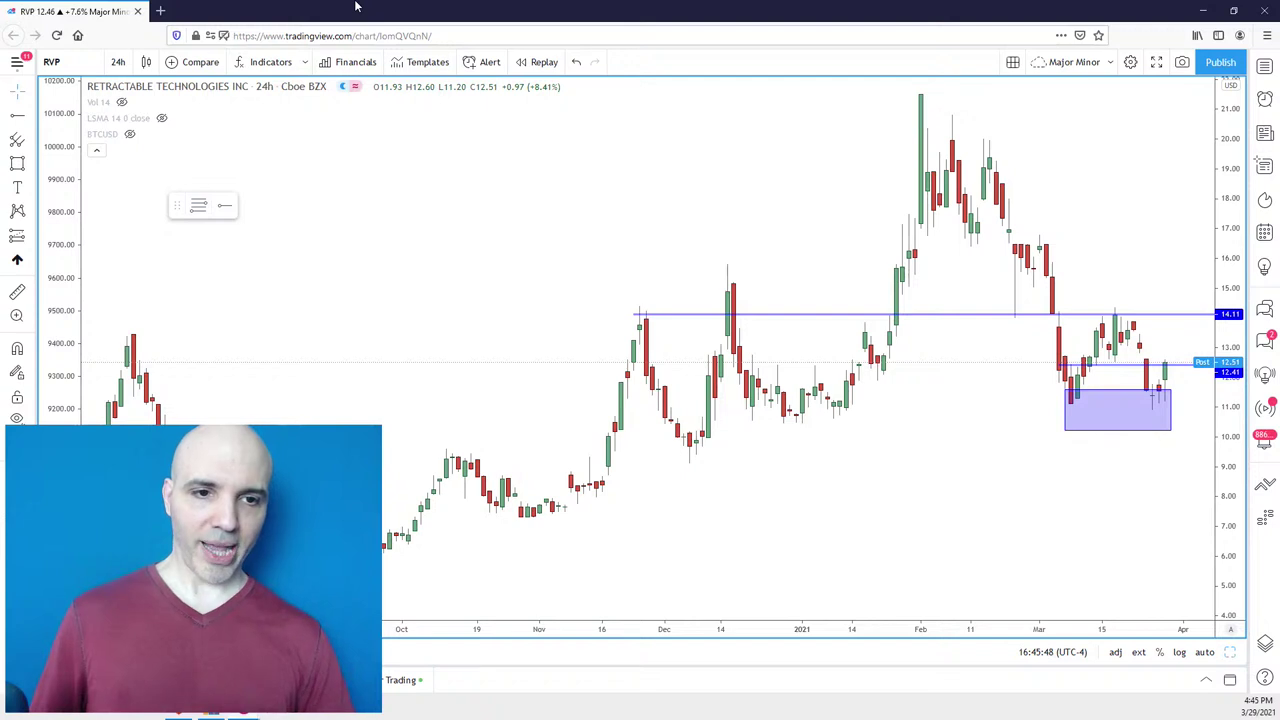
Search for Playtika's ticker and load the PLTK chart.
text(PLTIK)
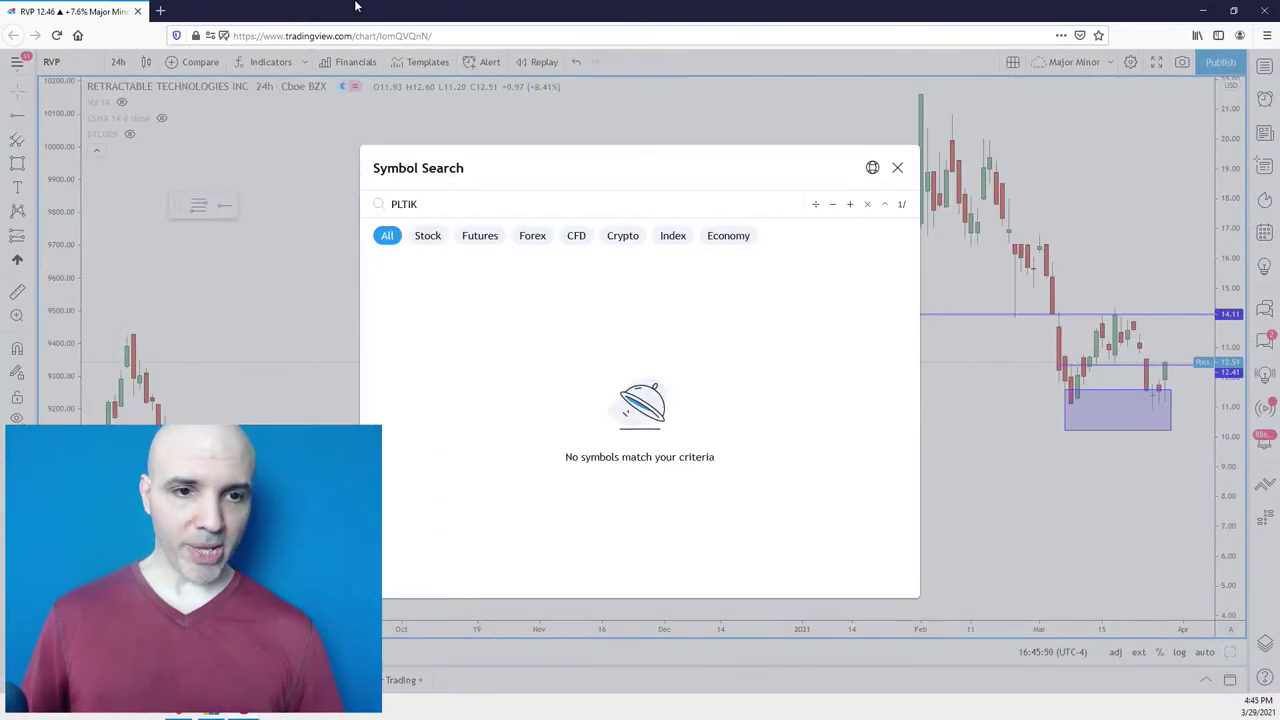
key(Return)
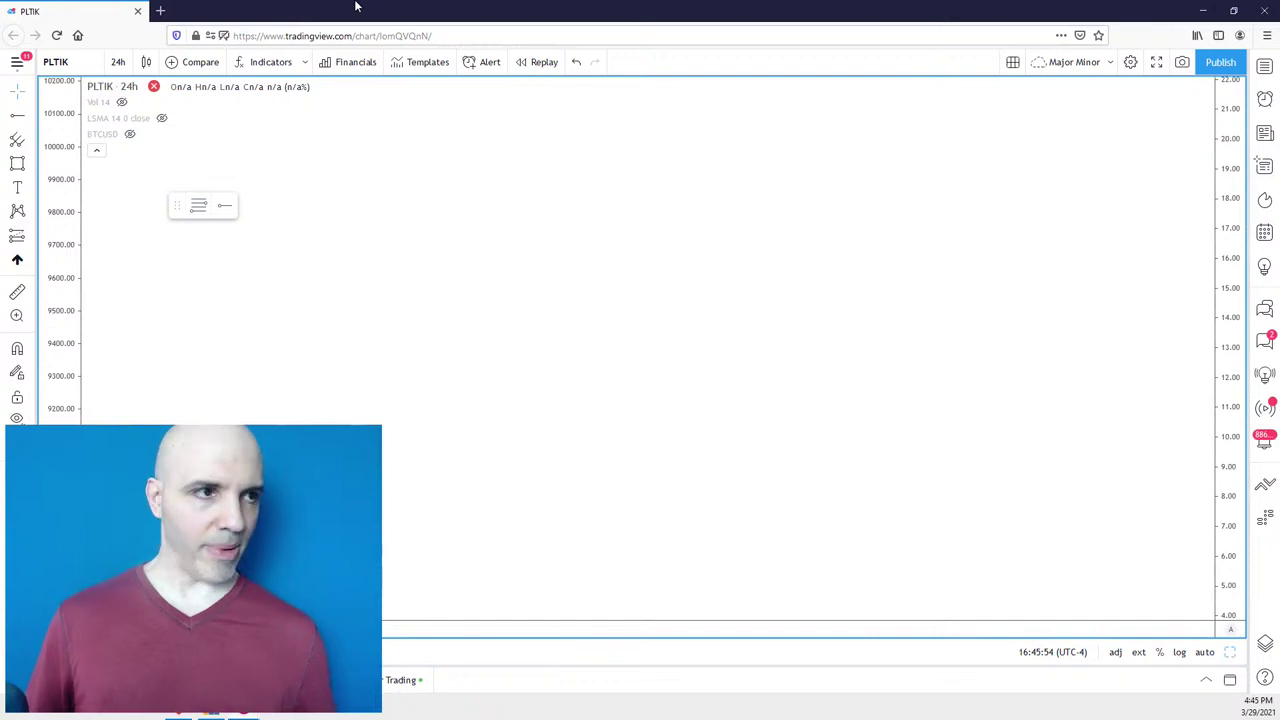
text(PL)
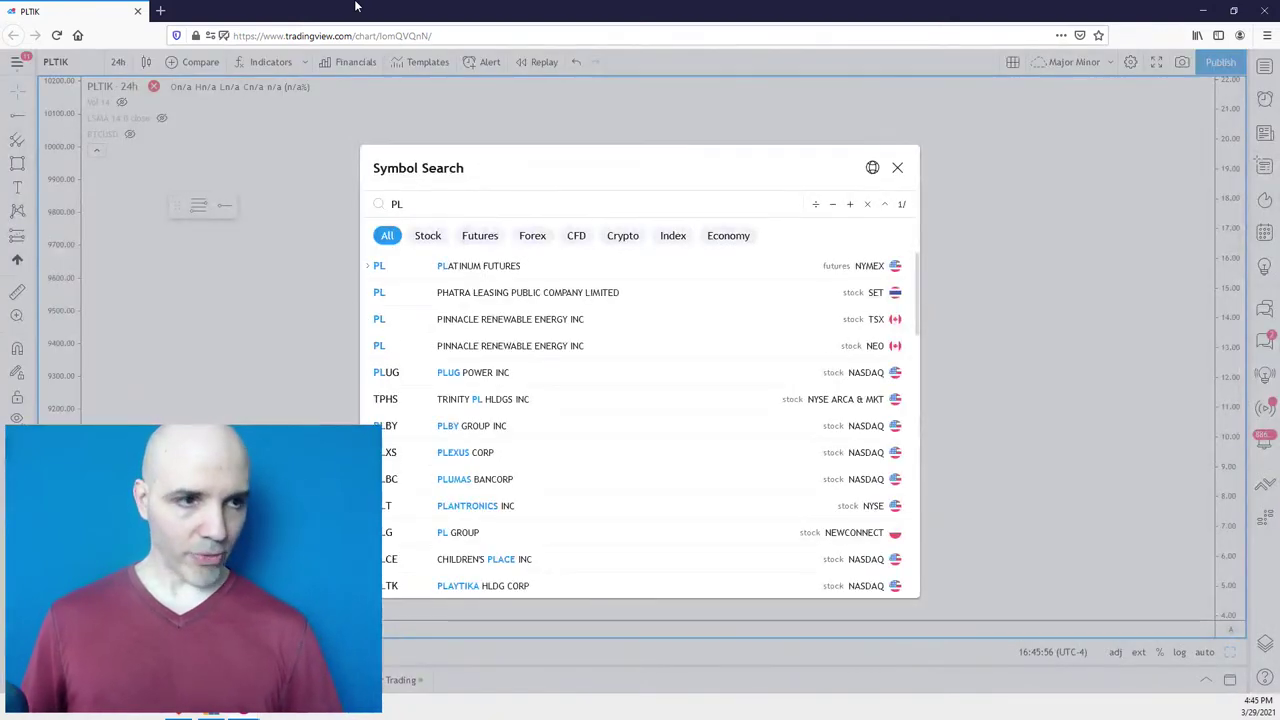
text(TK)
key(Return)
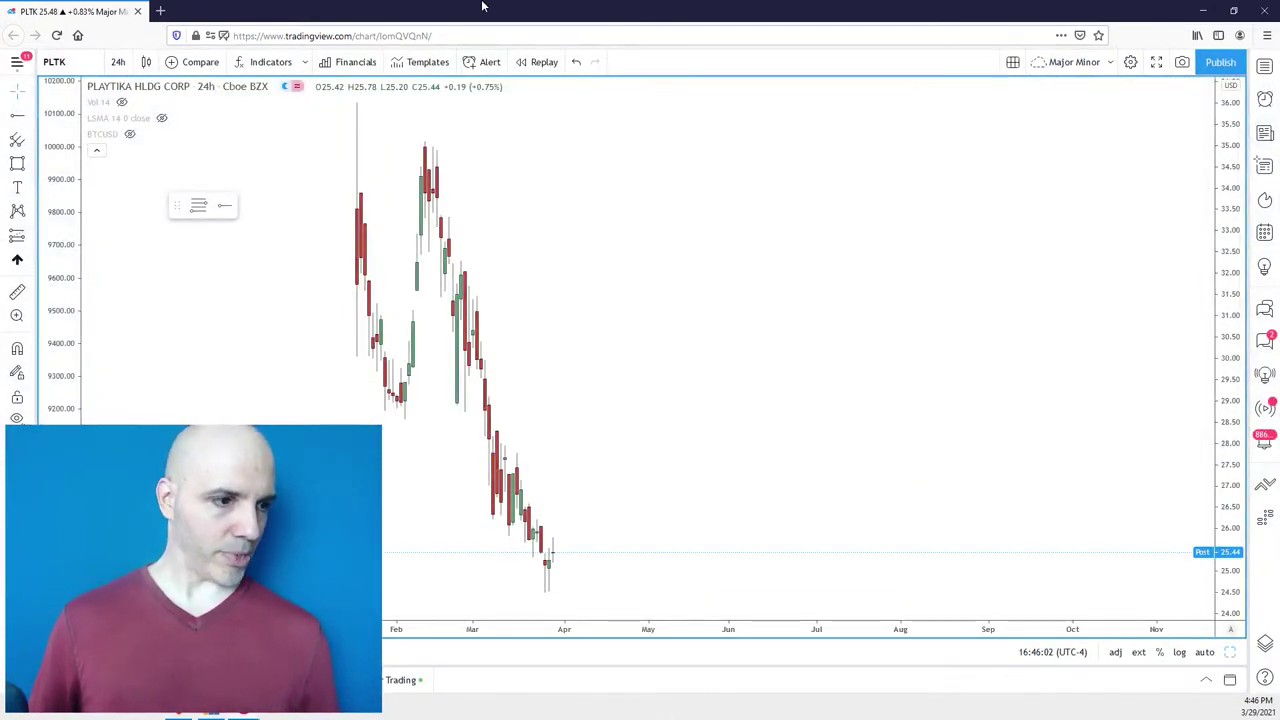
Draw a rectangle around the late-March PLTK lows from 22 Mar '21, spanning about 24.50 to 25.44.
drag(500, 171, 935, 104)
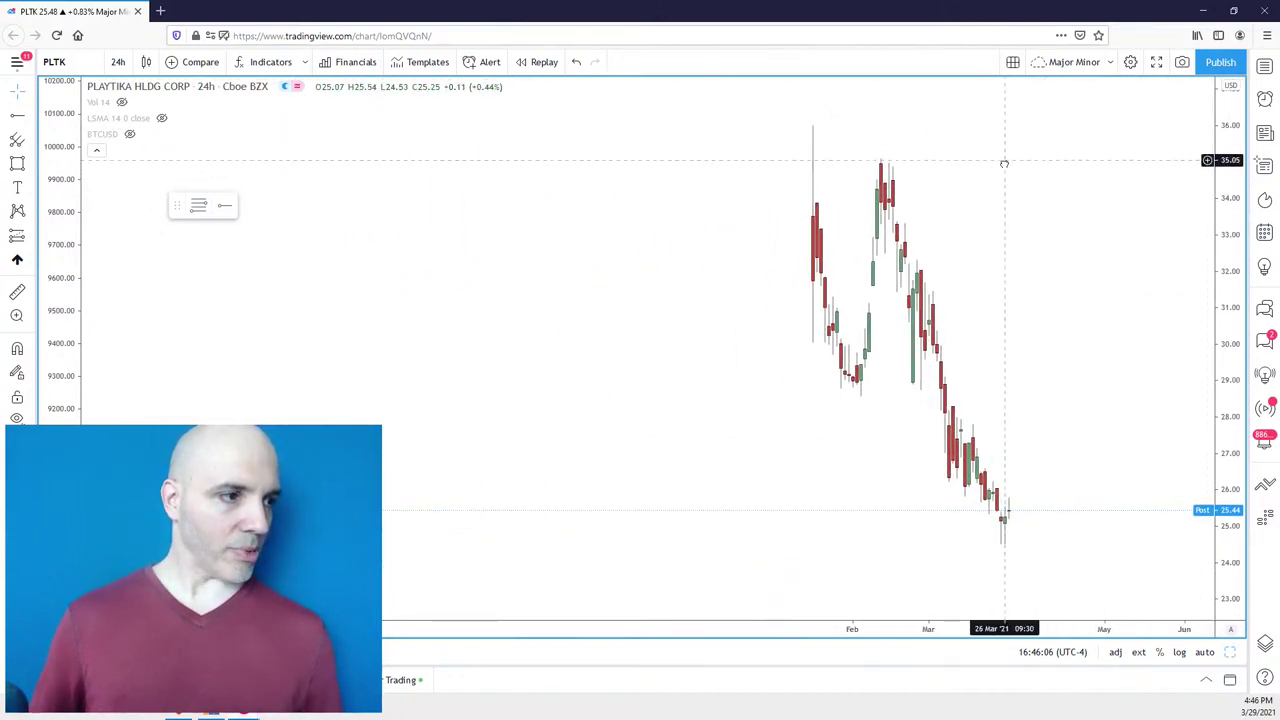
scroll(910, 170, up, 3)
scroll(902, 178, up, 2)
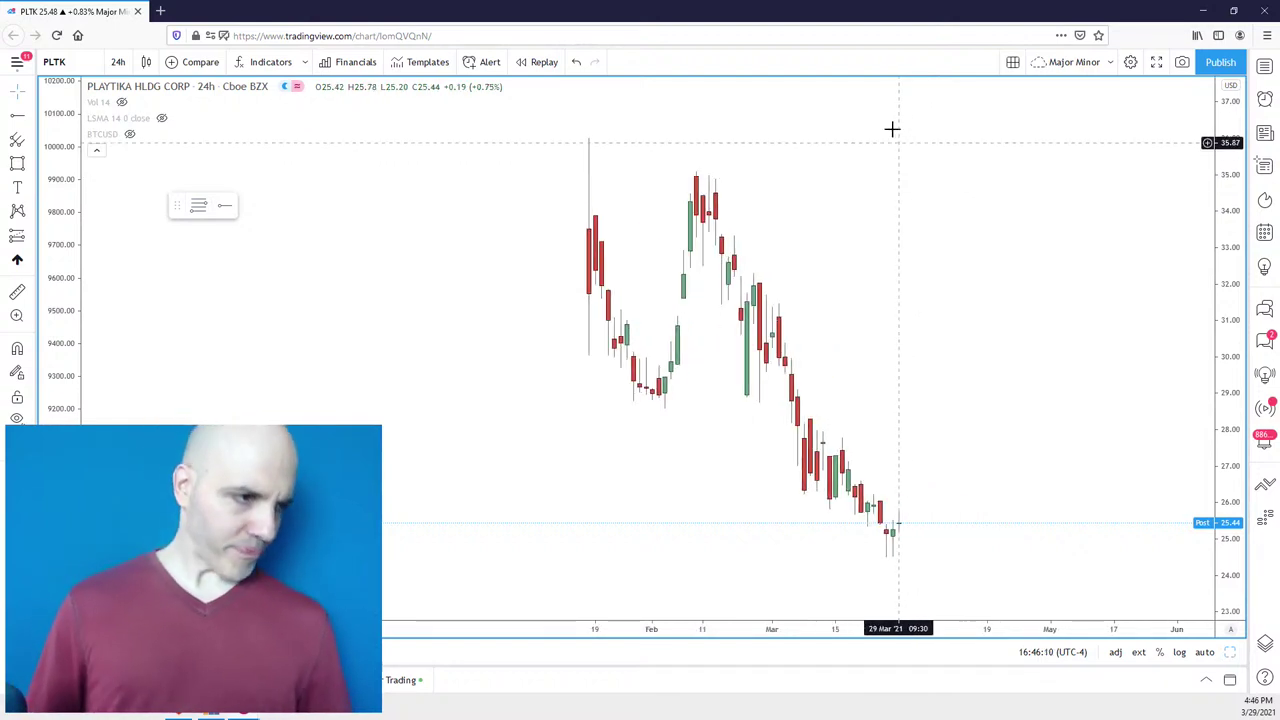
click(28, 164)
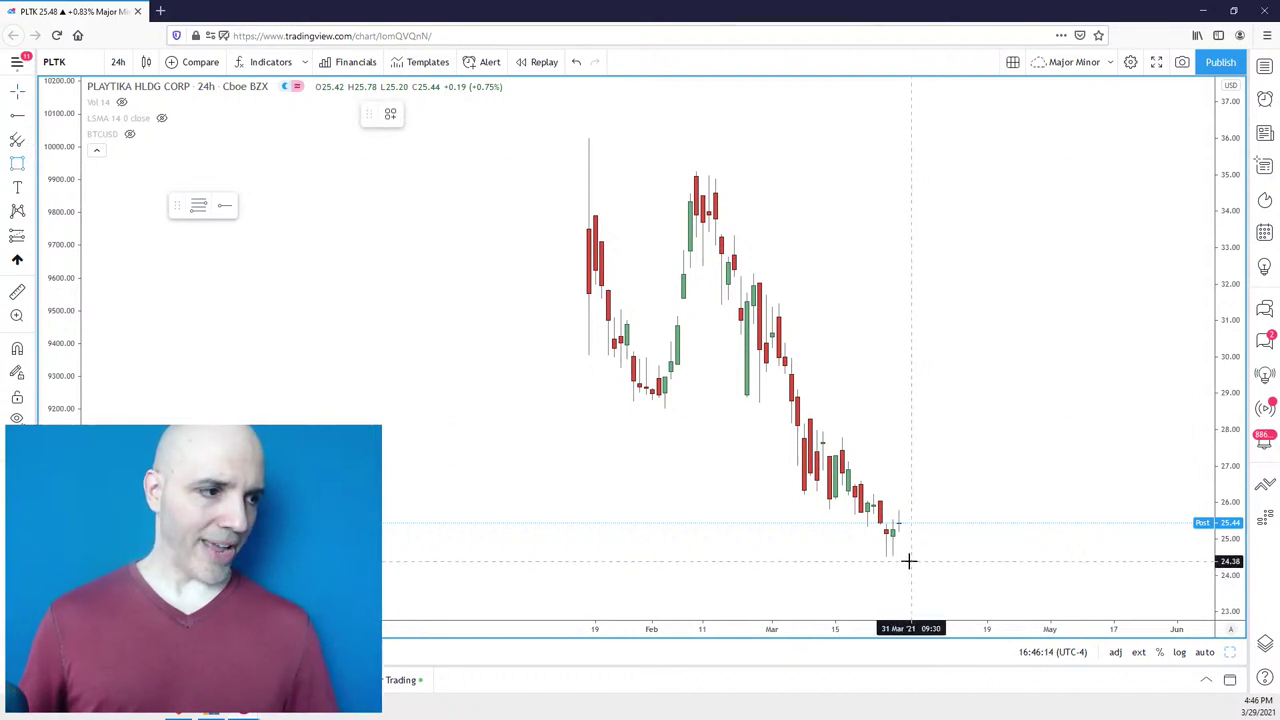
drag(907, 557, 865, 521)
Draw a horizontal ray at 28.76 from 29 Jan '21 along the early-February PLTK lows.
scroll(989, 294, up, 5)
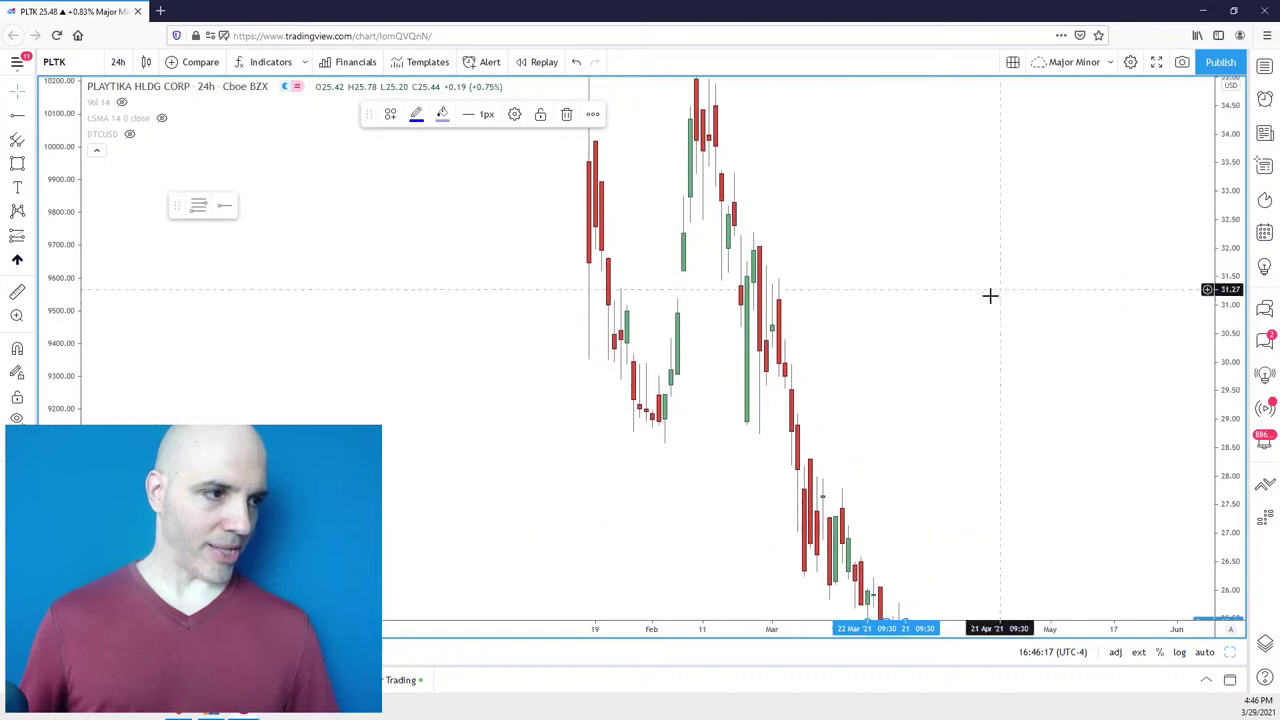
scroll(845, 260, down, 2)
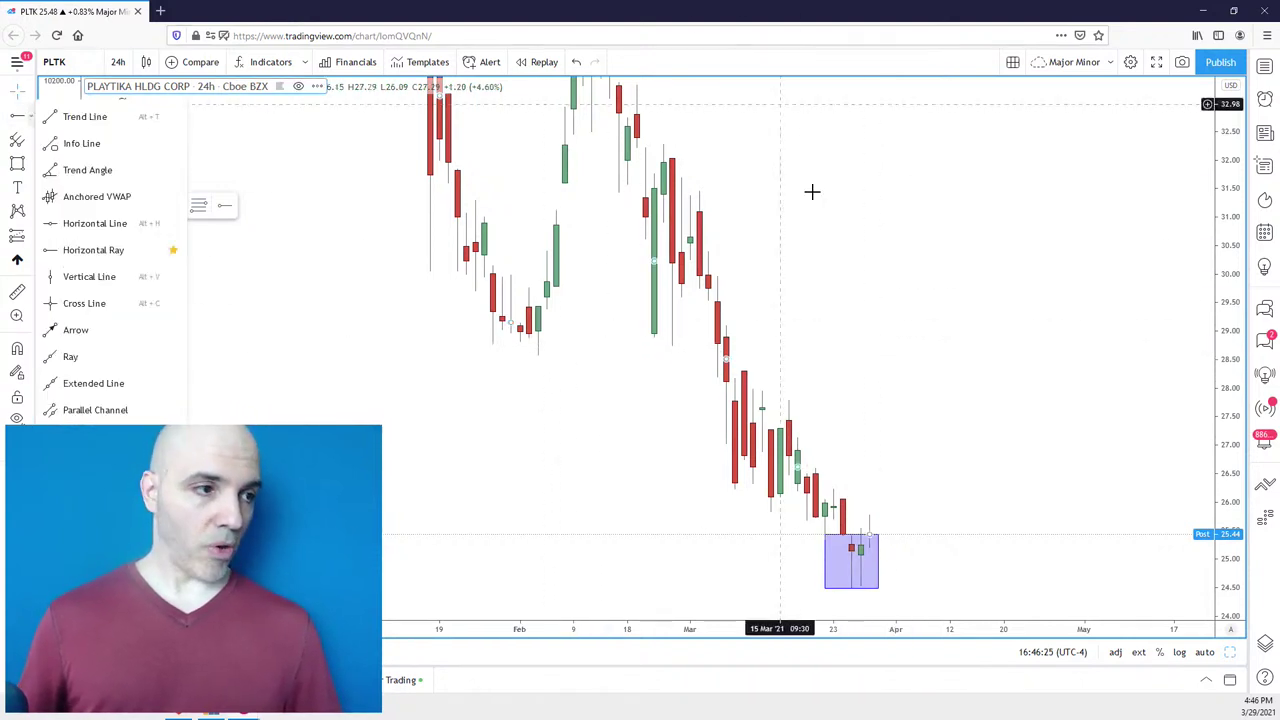
click(22, 118)
click(511, 345)
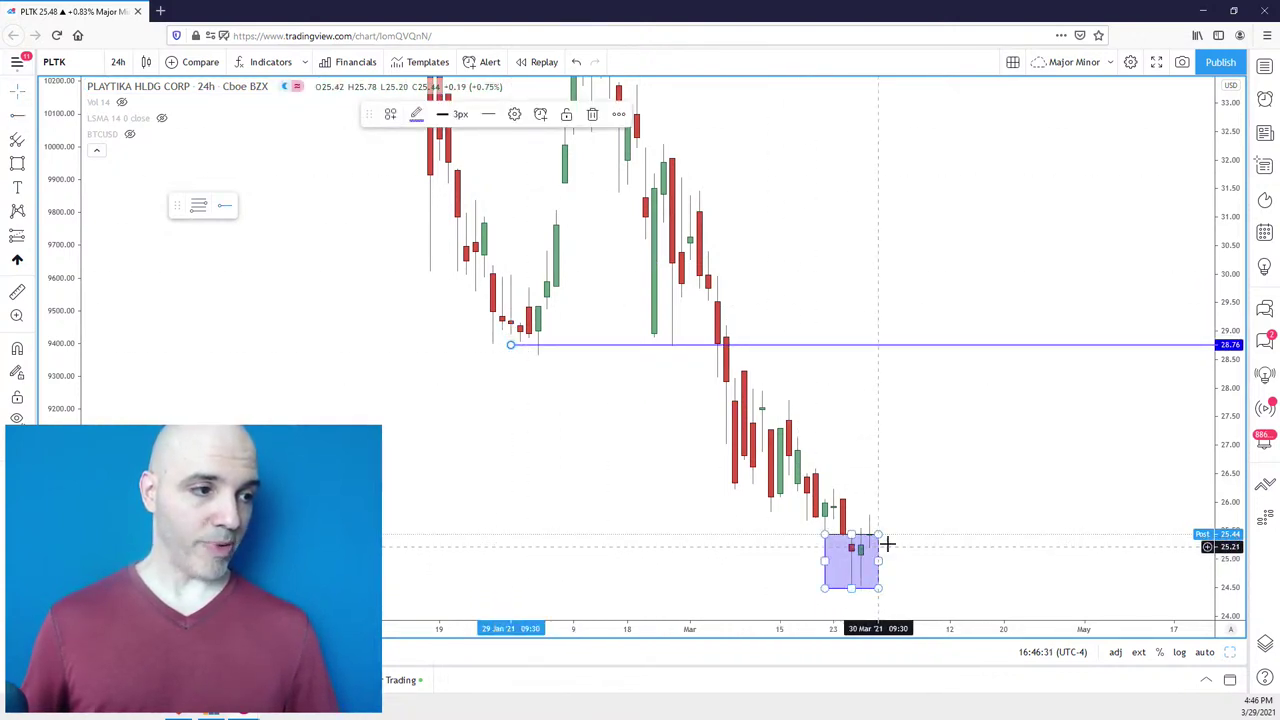
click(848, 457)
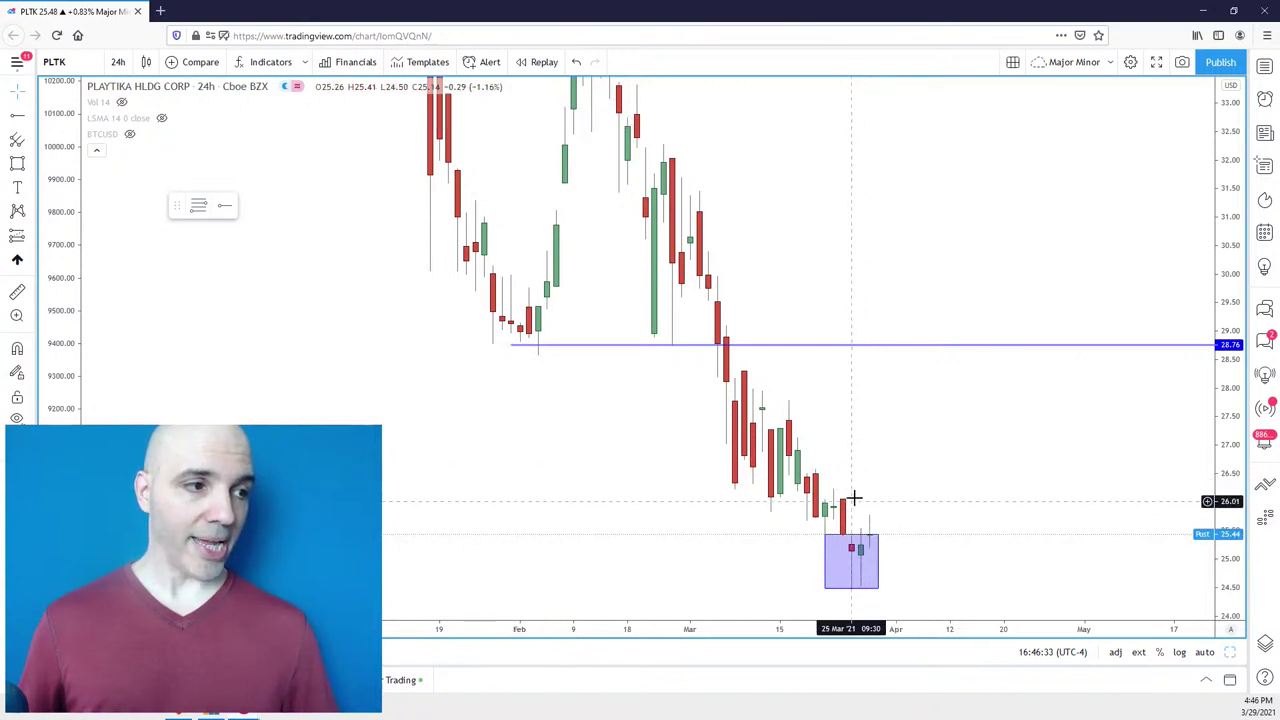
Draw a rectangle over the 28.76 ray from 29 Mar '21 into early April, spanning about 28.22 to 29.18.
key(Right)
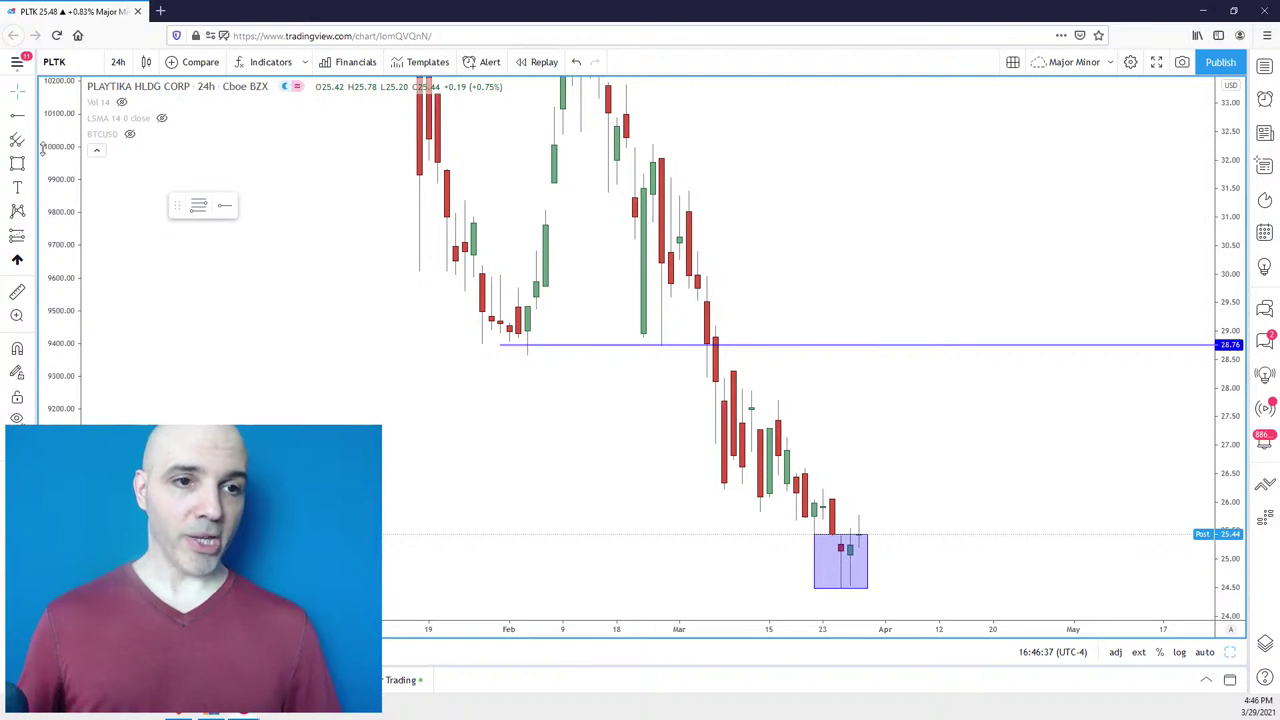
click(20, 164)
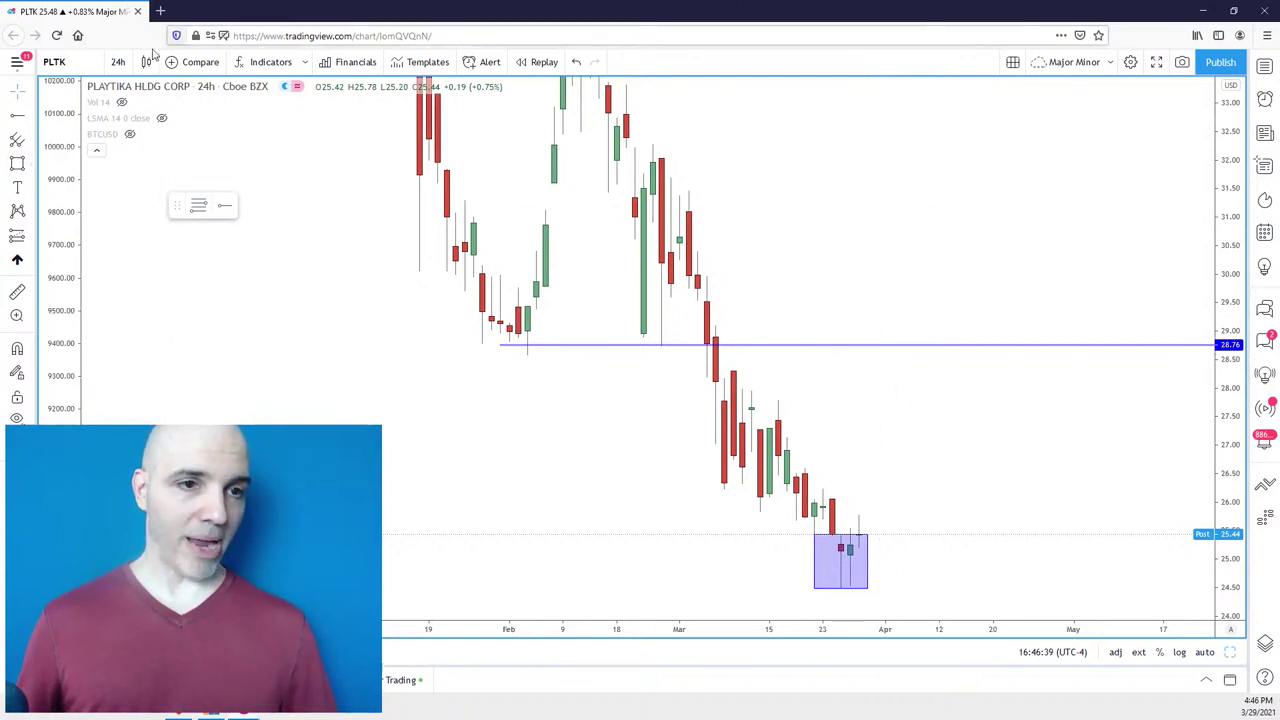
drag(922, 375, 858, 321)
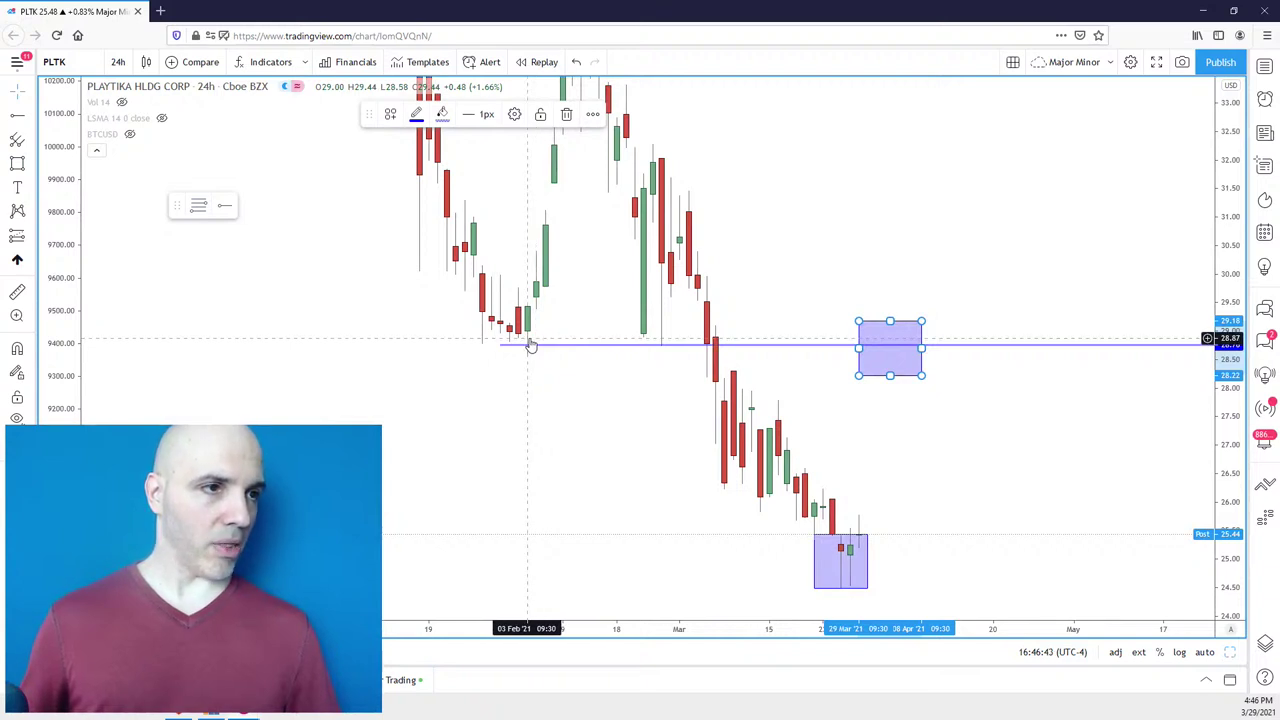
drag(632, 394, 623, 394)
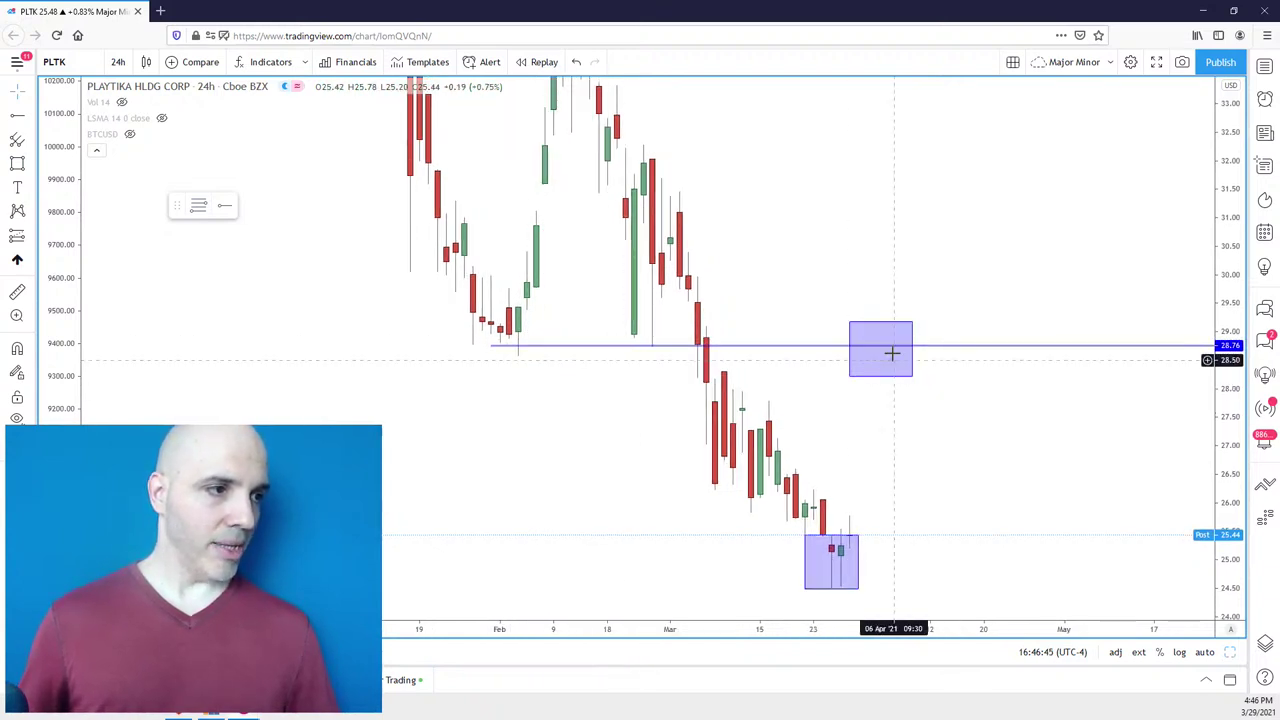
mouse_move(876, 150)
mouse_down()
mouse_move(908, 149)
mouse_move(868, 143)
mouse_move(870, 163)
mouse_up()
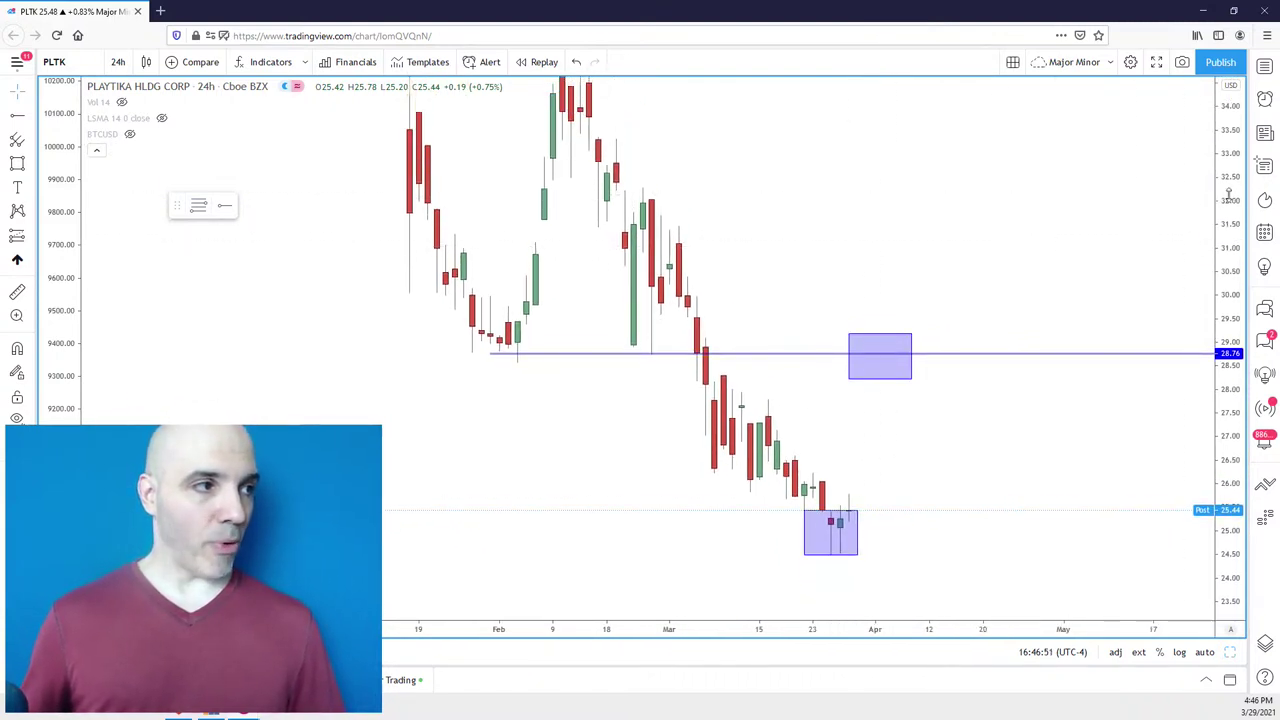
scroll(1023, 206, down, 2)
drag(1023, 206, 964, 217)
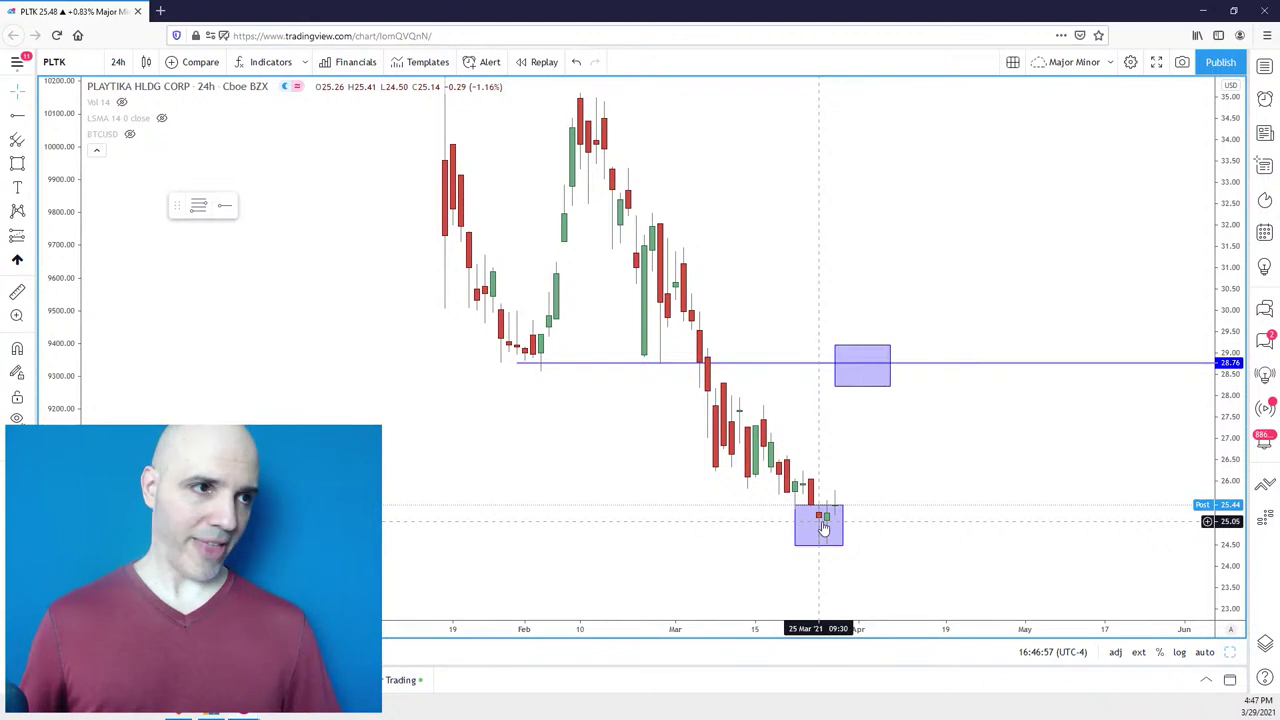
mouse_move(1006, 217)
mouse_down()
mouse_move(1029, 223)
mouse_move(998, 236)
mouse_up()
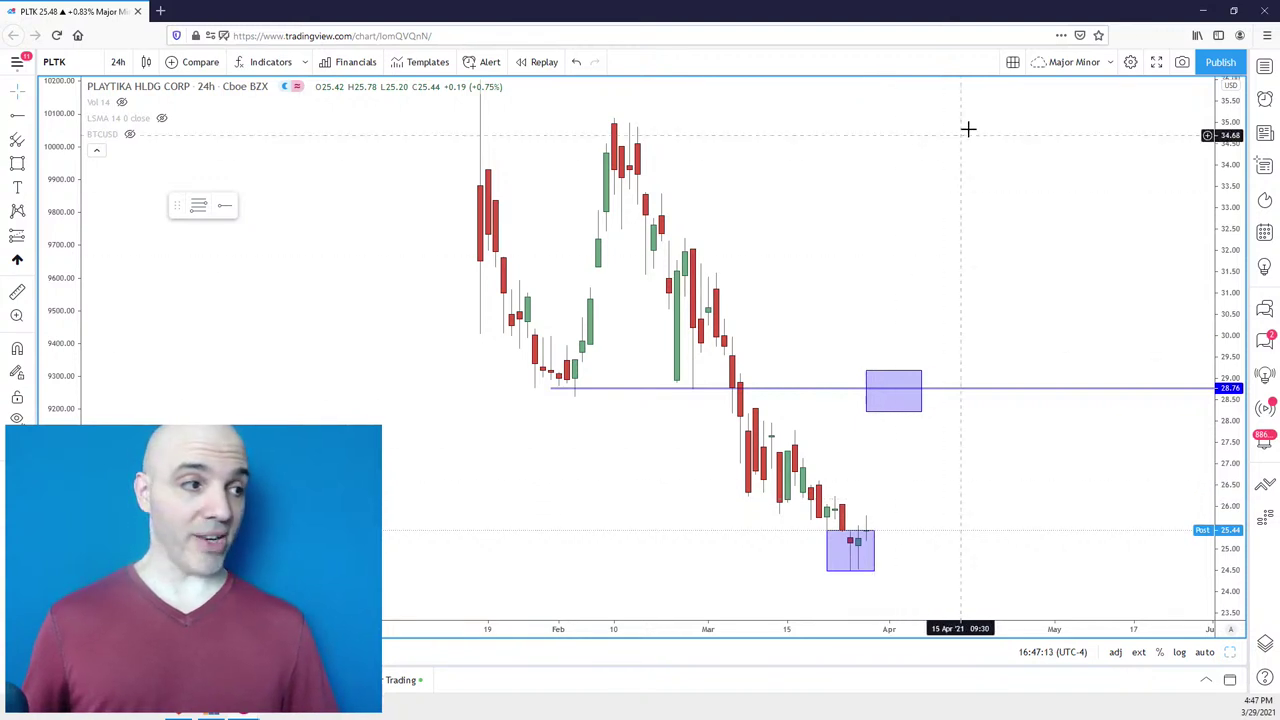
drag(851, 171, 909, 183)
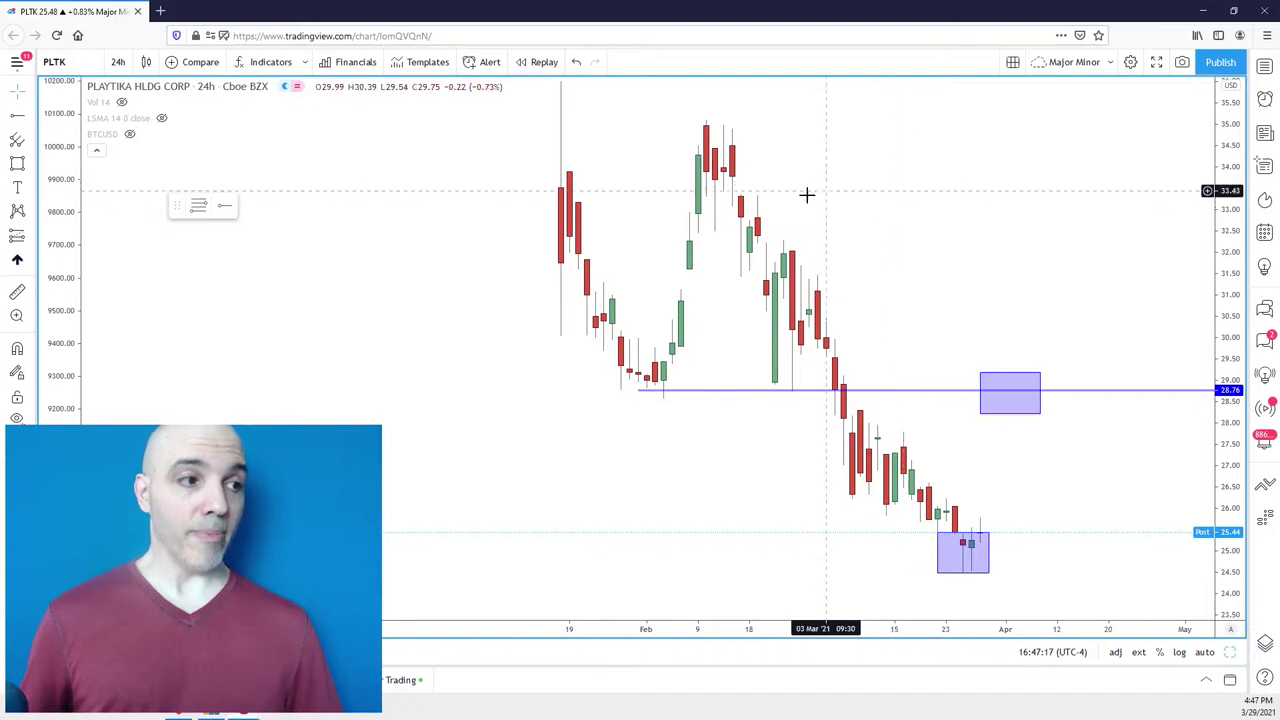